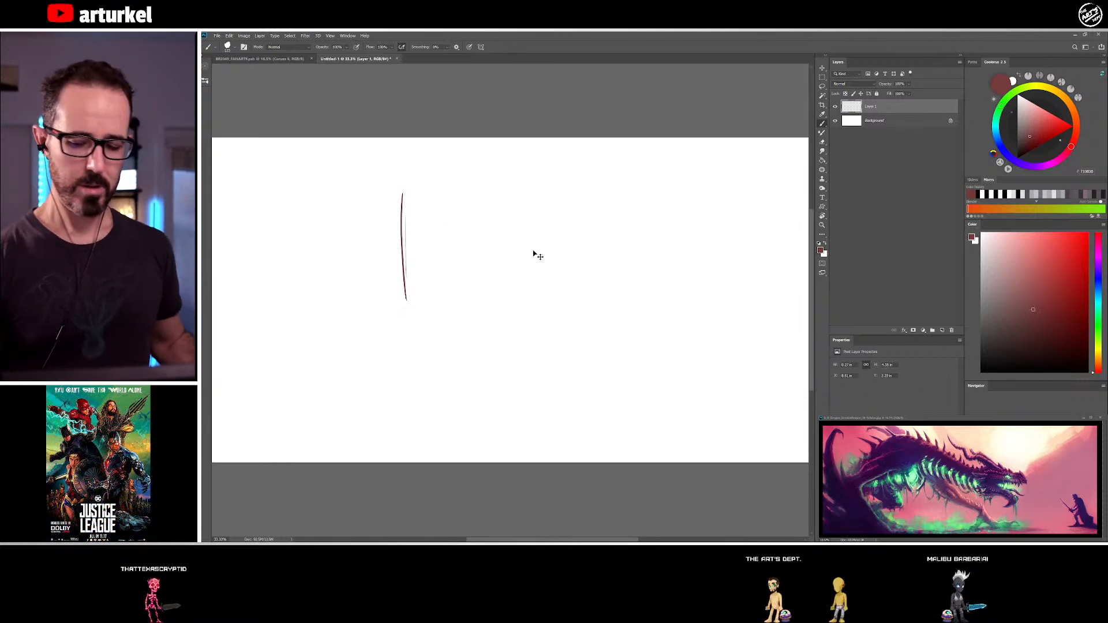
Undo the trial stroke and sketch the face outline in dark red, with two vertical sides joined by an angular jaw
{"action": "key", "text": "ctrl+z"}
{"action": "left_click_drag", "start_coordinate": [421, 185], "coordinate": [421, 329]}
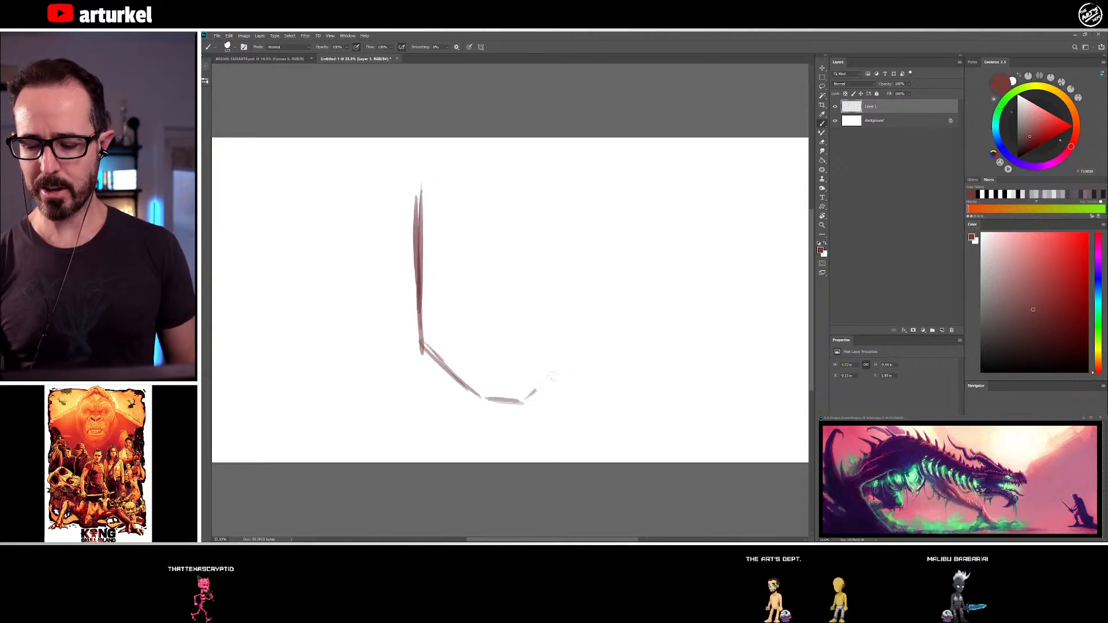
{"action": "left_click_drag", "start_coordinate": [575, 288], "coordinate": [571, 363]}
{"action": "left_click_drag", "start_coordinate": [583, 203], "coordinate": [580, 293]}
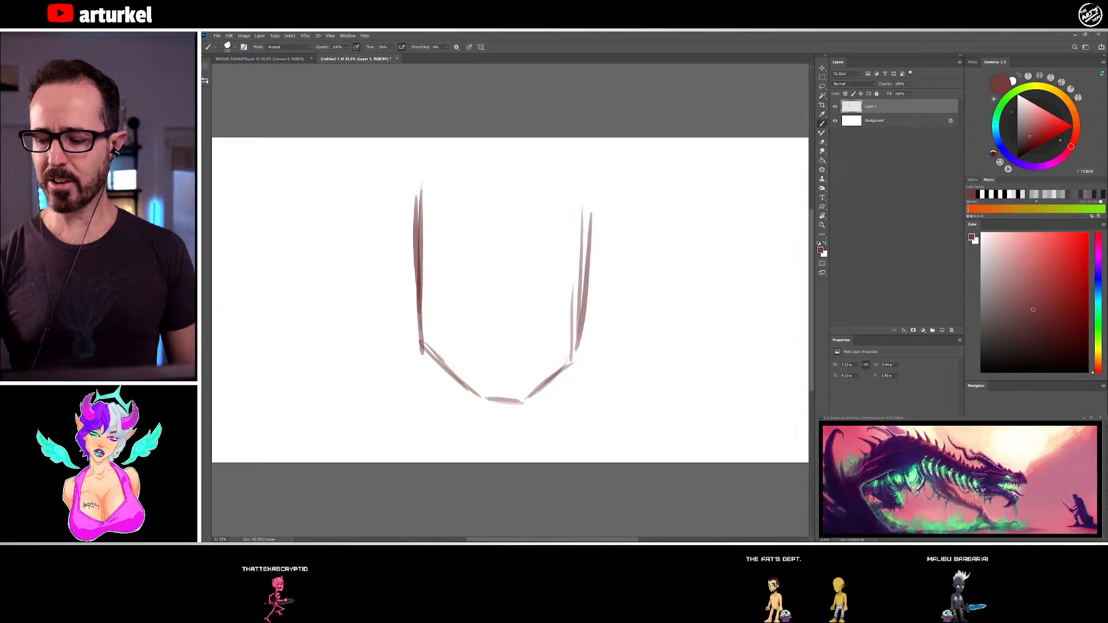
Sketch the eye sockets, nose, mouth, chin shadow and cheek contours inside the face outline
{"action": "mouse_move", "coordinate": [393, 246]}
{"action": "left_mouse_down"}
{"action": "mouse_move", "coordinate": [409, 292]}
{"action": "mouse_move", "coordinate": [483, 272]}
{"action": "mouse_move", "coordinate": [501, 340]}
{"action": "mouse_move", "coordinate": [518, 331]}
{"action": "left_mouse_up"}
{"action": "mouse_move", "coordinate": [487, 267]}
{"action": "left_mouse_down"}
{"action": "mouse_move", "coordinate": [489, 284]}
{"action": "mouse_move", "coordinate": [496, 265]}
{"action": "mouse_move", "coordinate": [470, 249]}
{"action": "left_mouse_up"}
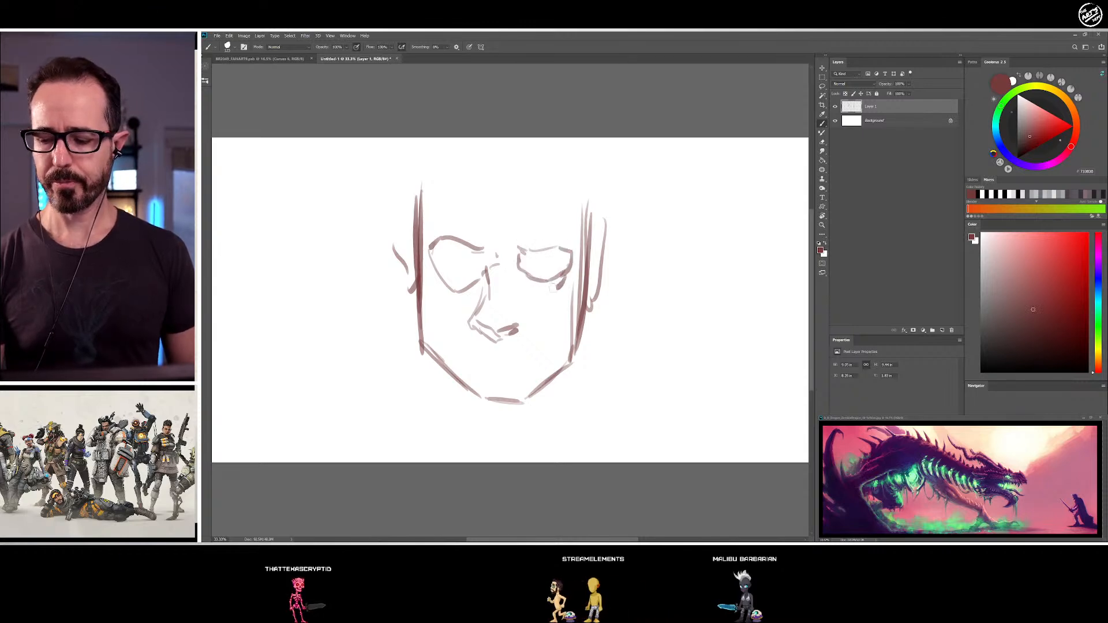
{"action": "left_click_drag", "start_coordinate": [557, 288], "coordinate": [553, 290]}
{"action": "left_click_drag", "start_coordinate": [519, 261], "coordinate": [565, 277]}
{"action": "left_click_drag", "start_coordinate": [496, 343], "coordinate": [466, 358]}
{"action": "left_click_drag", "start_coordinate": [465, 358], "coordinate": [489, 350]}
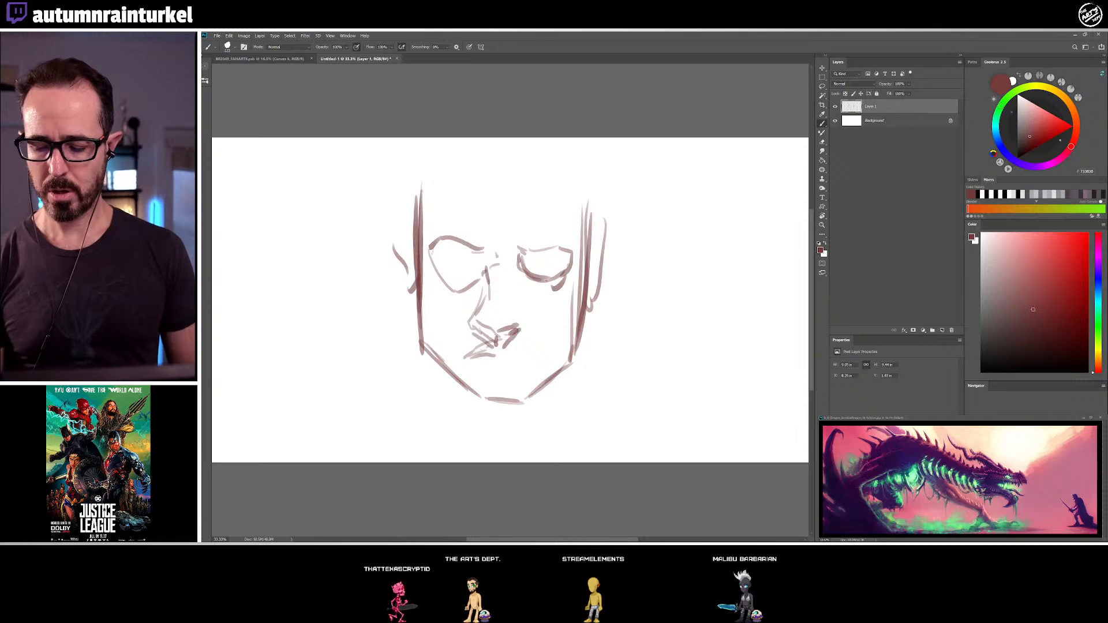
{"action": "left_click_drag", "start_coordinate": [508, 357], "coordinate": [531, 356]}
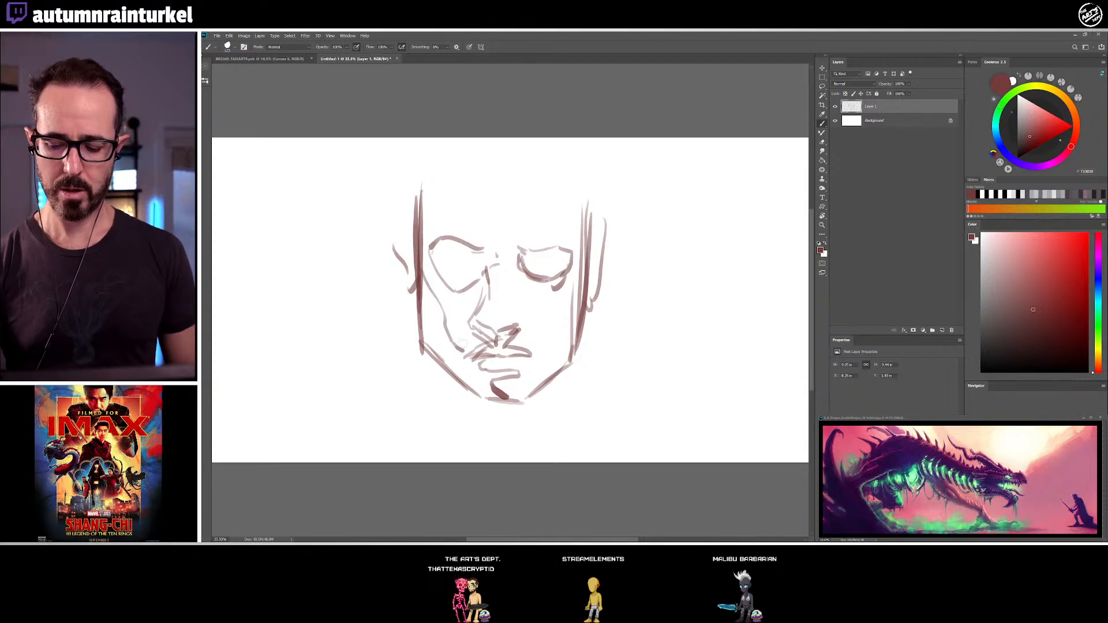
{"action": "left_click_drag", "start_coordinate": [576, 295], "coordinate": [537, 384]}
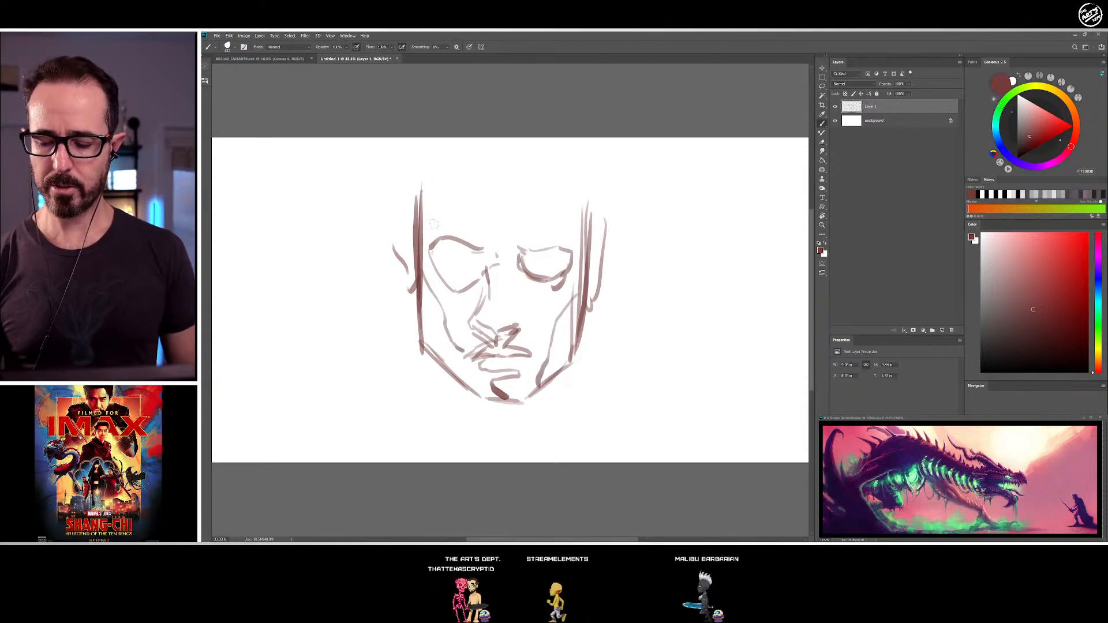
Draw the top of the skull, both ears and the hairline with its temple strokes around the sketched face
{"action": "mouse_move", "coordinate": [420, 179]}
{"action": "left_mouse_down"}
{"action": "mouse_move", "coordinate": [428, 149]}
{"action": "mouse_move", "coordinate": [462, 139]}
{"action": "mouse_move", "coordinate": [581, 170]}
{"action": "left_mouse_up"}
{"action": "mouse_move", "coordinate": [413, 231]}
{"action": "left_mouse_down"}
{"action": "mouse_move", "coordinate": [388, 260]}
{"action": "mouse_move", "coordinate": [399, 289]}
{"action": "left_mouse_up"}
{"action": "left_click_drag", "start_coordinate": [400, 291], "coordinate": [416, 298]}
{"action": "mouse_move", "coordinate": [590, 236]}
{"action": "left_mouse_down"}
{"action": "mouse_move", "coordinate": [604, 278]}
{"action": "mouse_move", "coordinate": [590, 311]}
{"action": "left_mouse_up"}
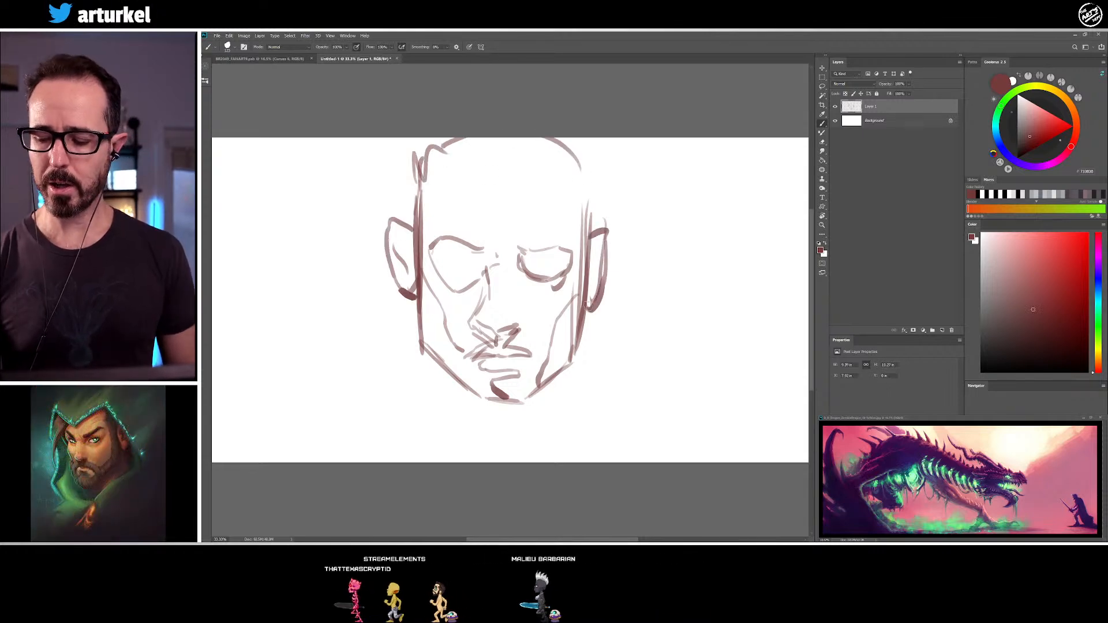
{"action": "mouse_move", "coordinate": [386, 234]}
{"action": "left_mouse_down"}
{"action": "mouse_move", "coordinate": [414, 309]}
{"action": "mouse_move", "coordinate": [425, 249]}
{"action": "left_mouse_up"}
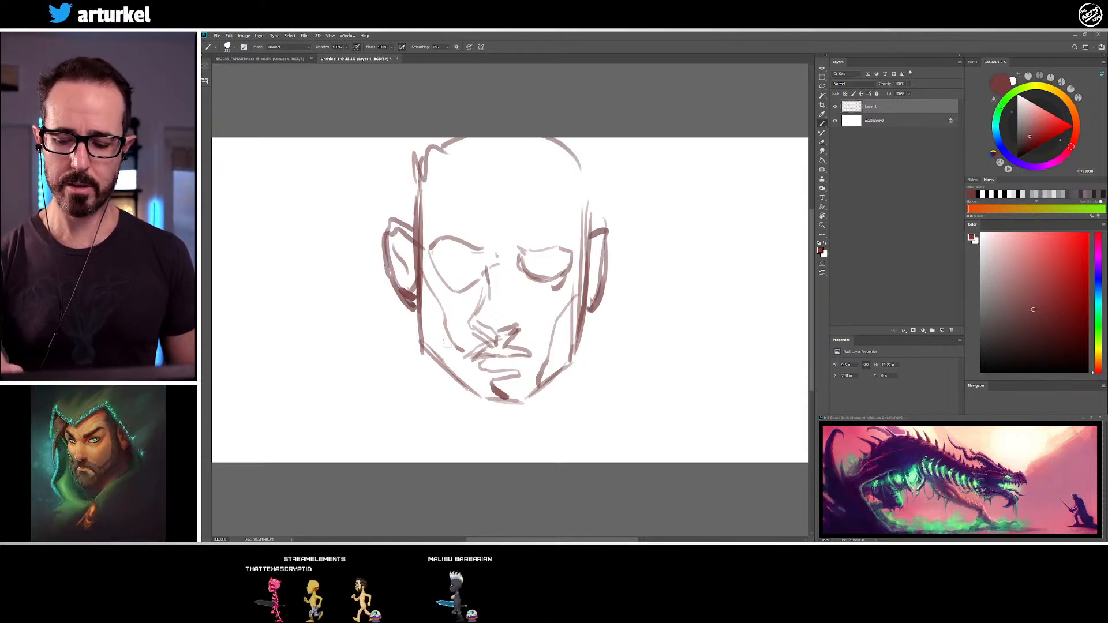
{"action": "left_click_drag", "start_coordinate": [437, 199], "coordinate": [426, 228]}
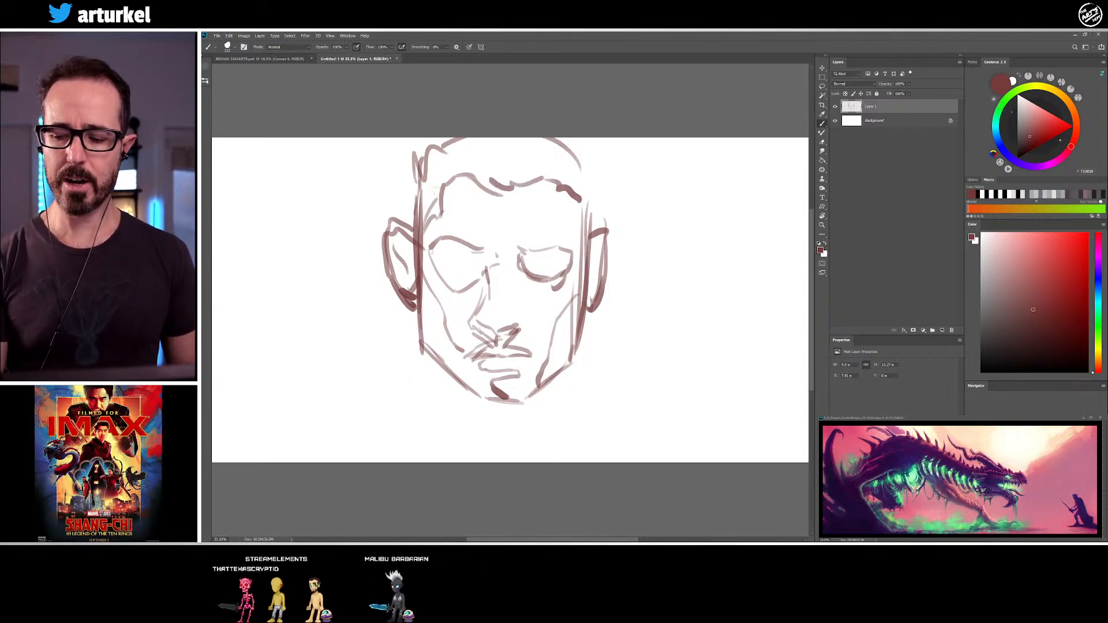
{"action": "left_click_drag", "start_coordinate": [427, 235], "coordinate": [422, 255]}
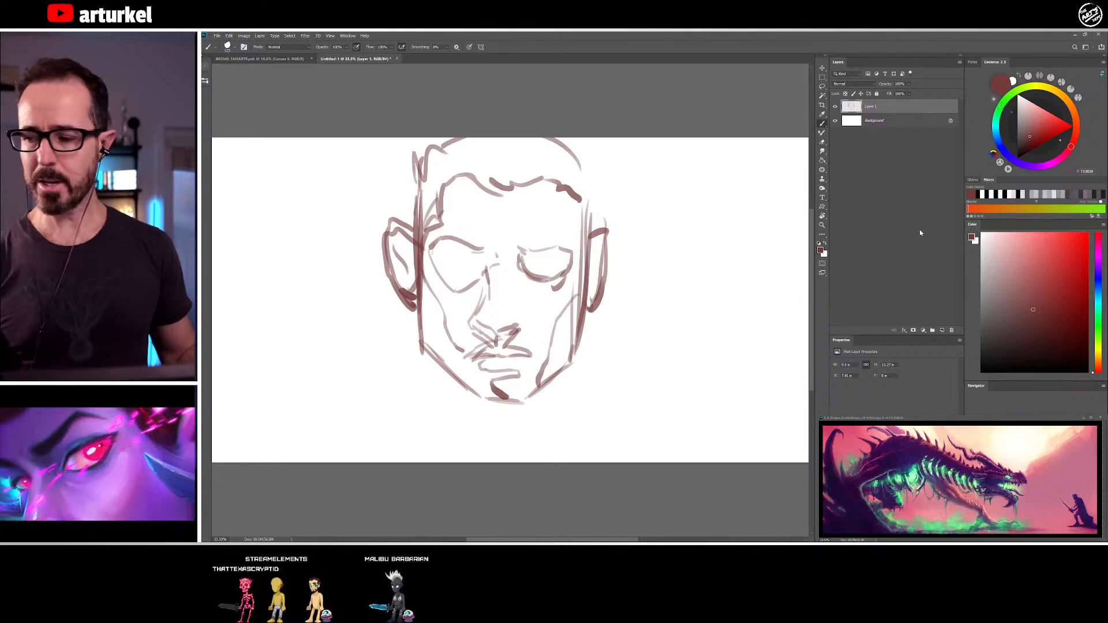
Choose the simple soft brush, enlarge it and cover the canvas around and over the face with a dark red tone
{"action": "key", "text": "F5"}
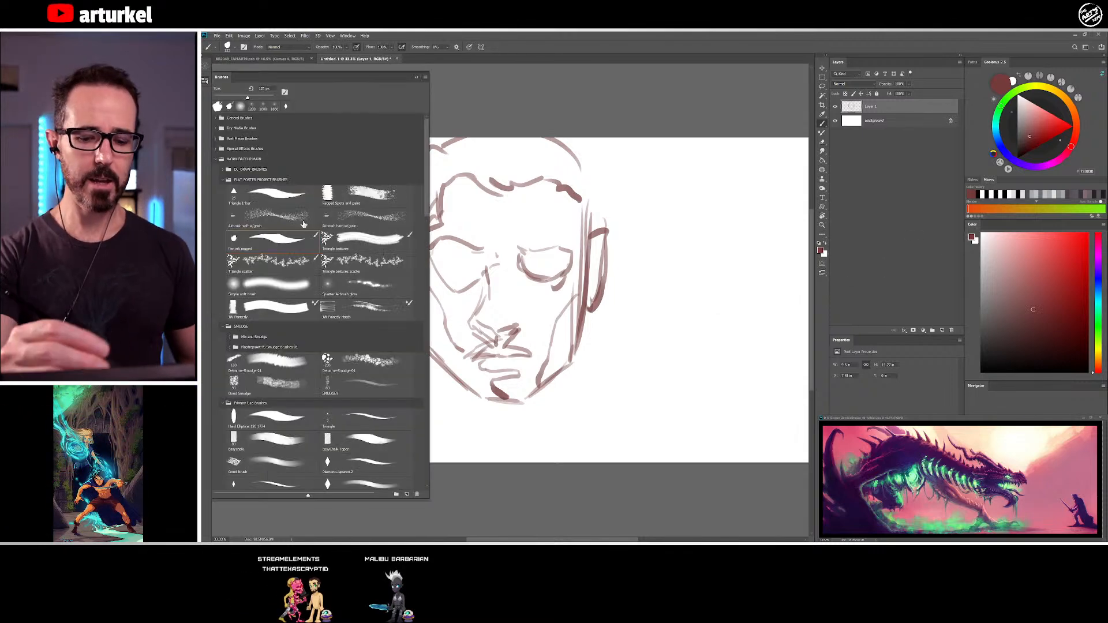
{"action": "left_click", "coordinate": [205, 81]}
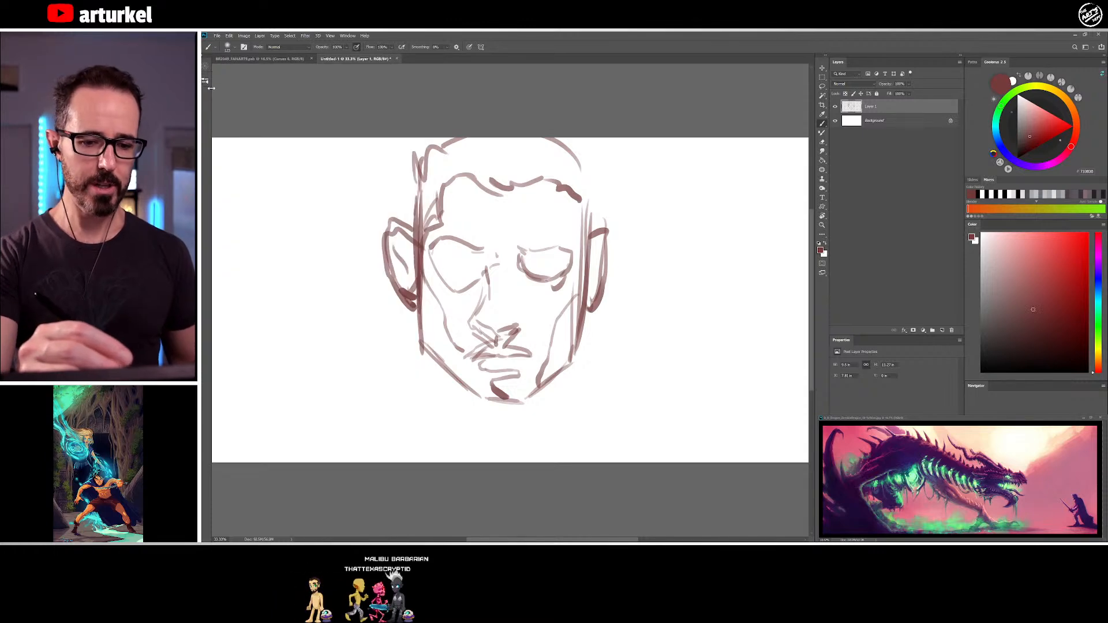
{"action": "key", "text": "bracketright"}
{"action": "key", "text": "bracketright"}
{"action": "key", "text": "bracketright"}
{"action": "key", "text": "bracketright"}
{"action": "key", "text": "bracketright"}
{"action": "key", "text": "bracketright"}
{"action": "key", "text": "bracketright"}
{"action": "key", "text": "bracketright"}
{"action": "key", "text": "bracketright"}
{"action": "mouse_move", "coordinate": [453, 248]}
{"action": "left_mouse_down"}
{"action": "mouse_move", "coordinate": [440, 212]}
{"action": "mouse_move", "coordinate": [536, 191]}
{"action": "mouse_move", "coordinate": [554, 352]}
{"action": "mouse_move", "coordinate": [450, 358]}
{"action": "mouse_move", "coordinate": [375, 205]}
{"action": "mouse_move", "coordinate": [595, 346]}
{"action": "mouse_move", "coordinate": [404, 162]}
{"action": "mouse_move", "coordinate": [416, 439]}
{"action": "mouse_move", "coordinate": [309, 192]}
{"action": "mouse_move", "coordinate": [242, 404]}
{"action": "mouse_move", "coordinate": [335, 174]}
{"action": "mouse_move", "coordinate": [302, 143]}
{"action": "mouse_move", "coordinate": [381, 465]}
{"action": "mouse_move", "coordinate": [477, 487]}
{"action": "mouse_move", "coordinate": [554, 439]}
{"action": "mouse_move", "coordinate": [638, 231]}
{"action": "mouse_move", "coordinate": [699, 127]}
{"action": "mouse_move", "coordinate": [751, 450]}
{"action": "mouse_move", "coordinate": [791, 173]}
{"action": "mouse_move", "coordinate": [700, 275]}
{"action": "left_mouse_up"}
{"action": "mouse_move", "coordinate": [577, 231]}
{"action": "left_mouse_down"}
{"action": "mouse_move", "coordinate": [460, 122]}
{"action": "mouse_move", "coordinate": [470, 399]}
{"action": "mouse_move", "coordinate": [609, 184]}
{"action": "left_mouse_up"}
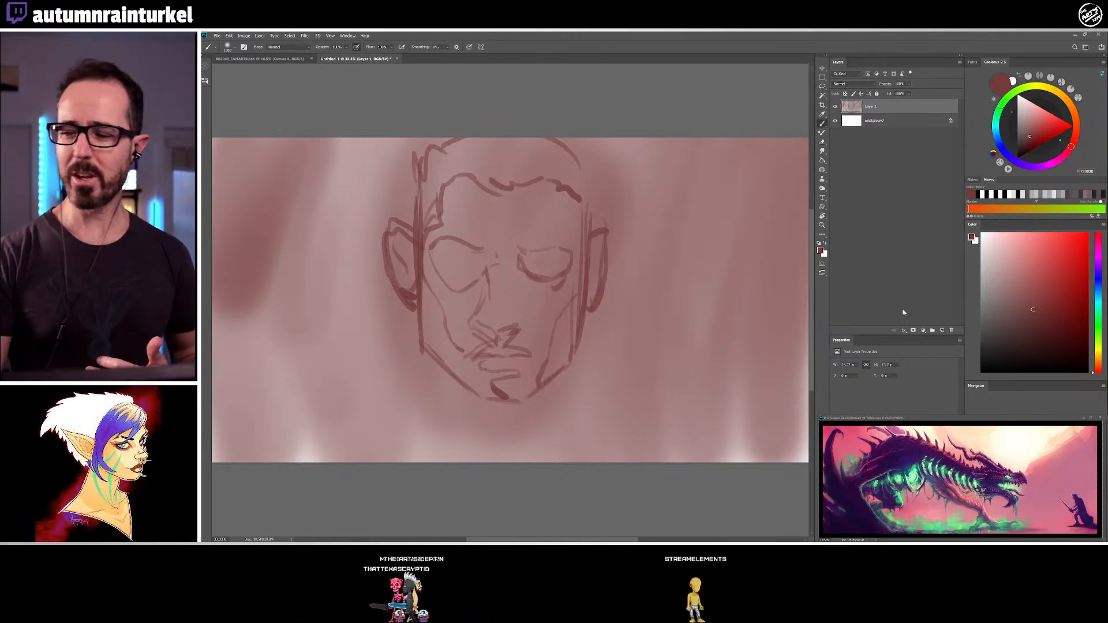
Add a layer mask to Layer 1 and mask out soft highlights on the cheeks, nose, lips and chin with a smaller brush
{"action": "left_click", "coordinate": [914, 331]}
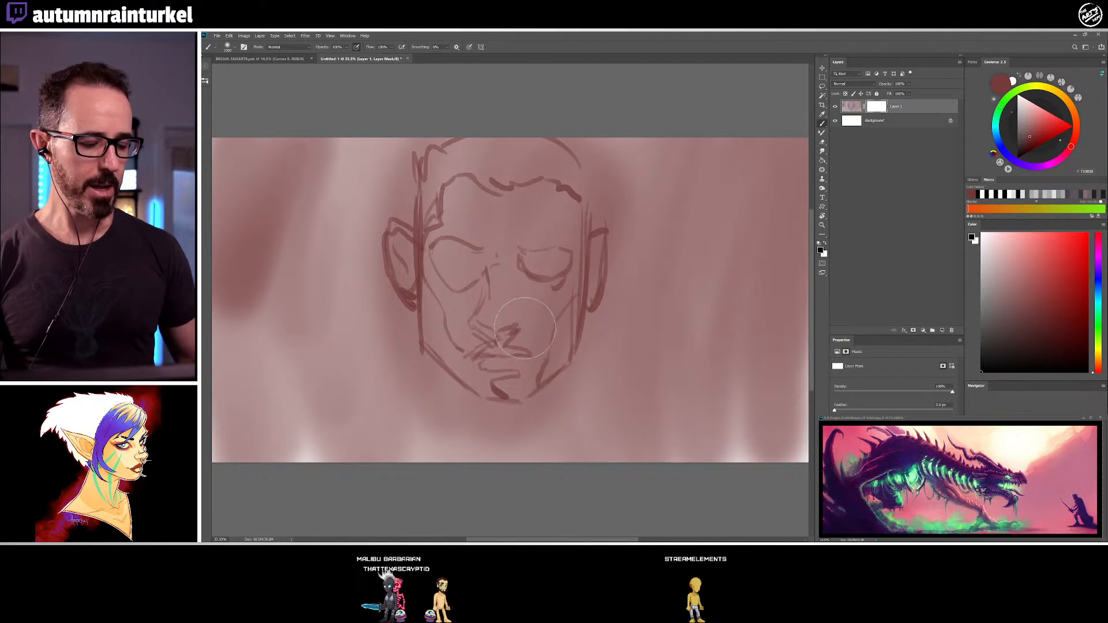
{"action": "key", "text": "bracketleft"}
{"action": "key", "text": "bracketleft"}
{"action": "key", "text": "bracketleft"}
{"action": "key", "text": "bracketleft"}
{"action": "left_click_drag", "start_coordinate": [437, 280], "coordinate": [465, 304]}
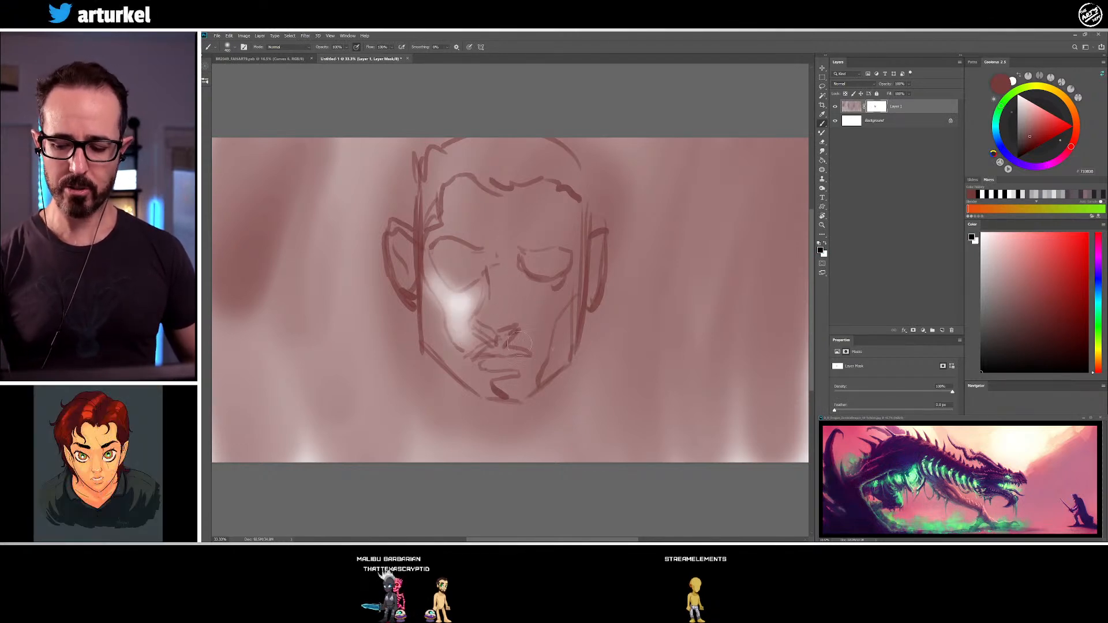
{"action": "left_click_drag", "start_coordinate": [499, 314], "coordinate": [501, 305]}
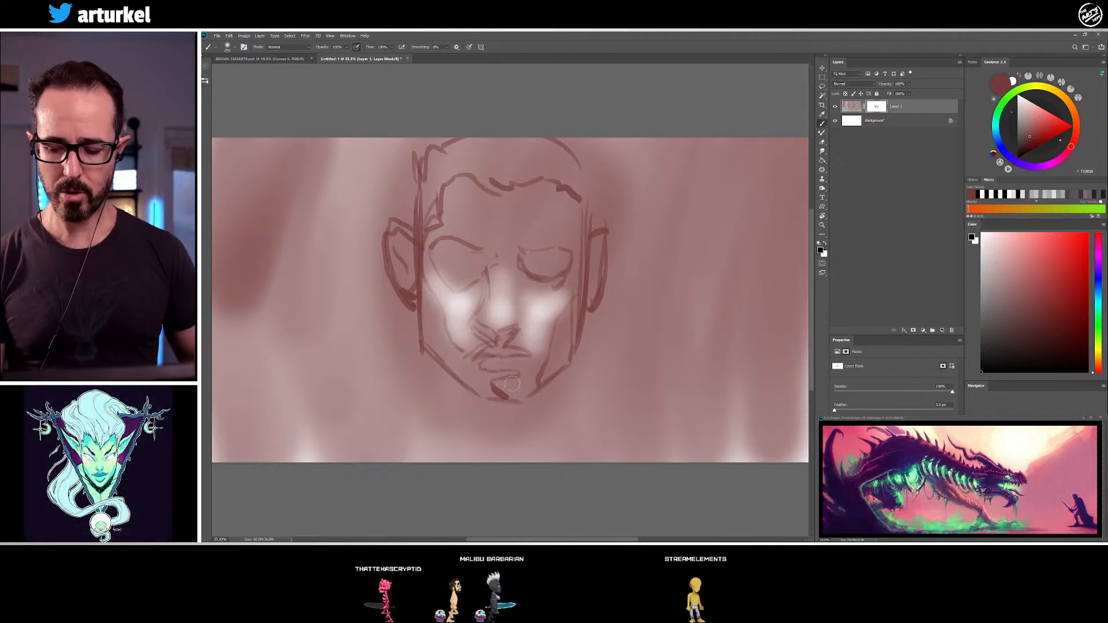
{"action": "mouse_move", "coordinate": [490, 364]}
{"action": "left_mouse_down"}
{"action": "mouse_move", "coordinate": [527, 363]}
{"action": "mouse_move", "coordinate": [517, 384]}
{"action": "left_mouse_up"}
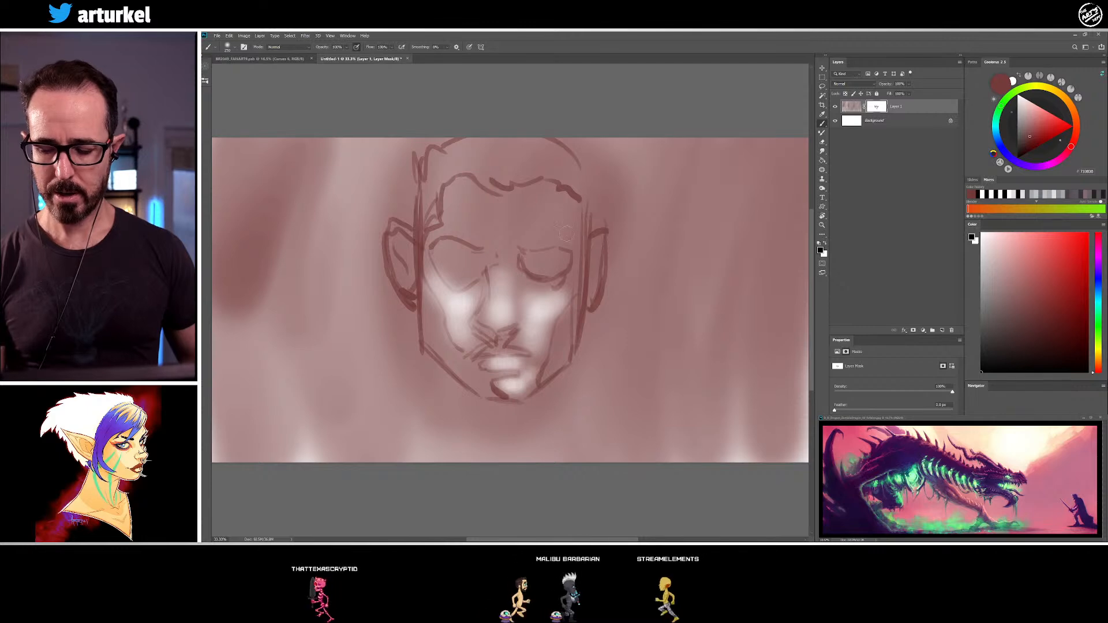
Mask out a broad highlight on the forehead with a larger brush and small highlights on both ears with a smaller one
{"action": "key", "text": "bracketright"}
{"action": "key", "text": "bracketright"}
{"action": "key", "text": "bracketright"}
{"action": "key", "text": "bracketright"}
{"action": "key", "text": "bracketright"}
{"action": "mouse_move", "coordinate": [467, 203]}
{"action": "left_mouse_down"}
{"action": "mouse_move", "coordinate": [531, 222]}
{"action": "mouse_move", "coordinate": [553, 209]}
{"action": "mouse_move", "coordinate": [490, 222]}
{"action": "left_mouse_up"}
{"action": "key", "text": "bracketleft"}
{"action": "key", "text": "bracketleft"}
{"action": "key", "text": "bracketleft"}
{"action": "key", "text": "bracketleft"}
{"action": "key", "text": "bracketleft"}
{"action": "left_click_drag", "start_coordinate": [598, 238], "coordinate": [594, 253]}
{"action": "left_click_drag", "start_coordinate": [402, 235], "coordinate": [413, 248]}
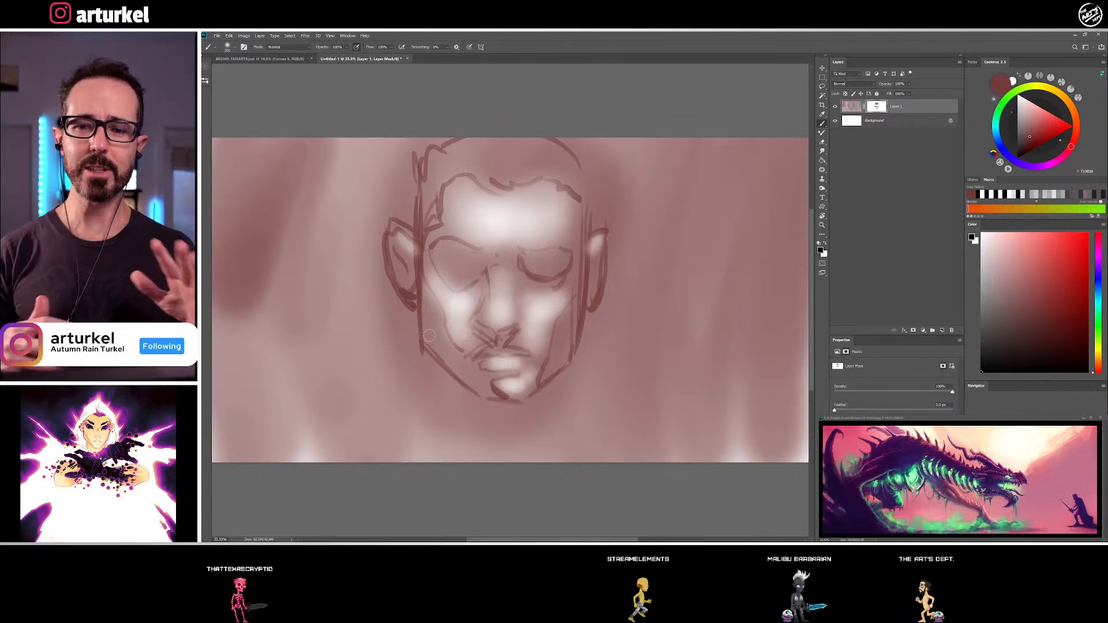
Tint the tone around the jaw and head with red and purple, painting on Layer 1 itself instead of its mask
{"action": "left_click", "coordinate": [1043, 122]}
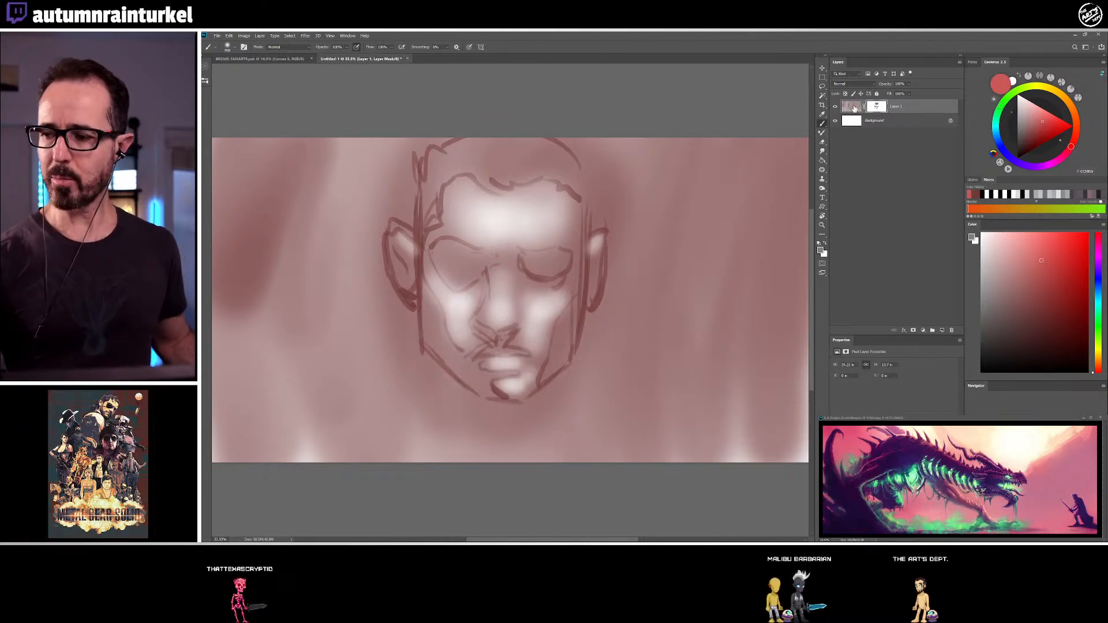
{"action": "left_click", "coordinate": [1039, 127]}
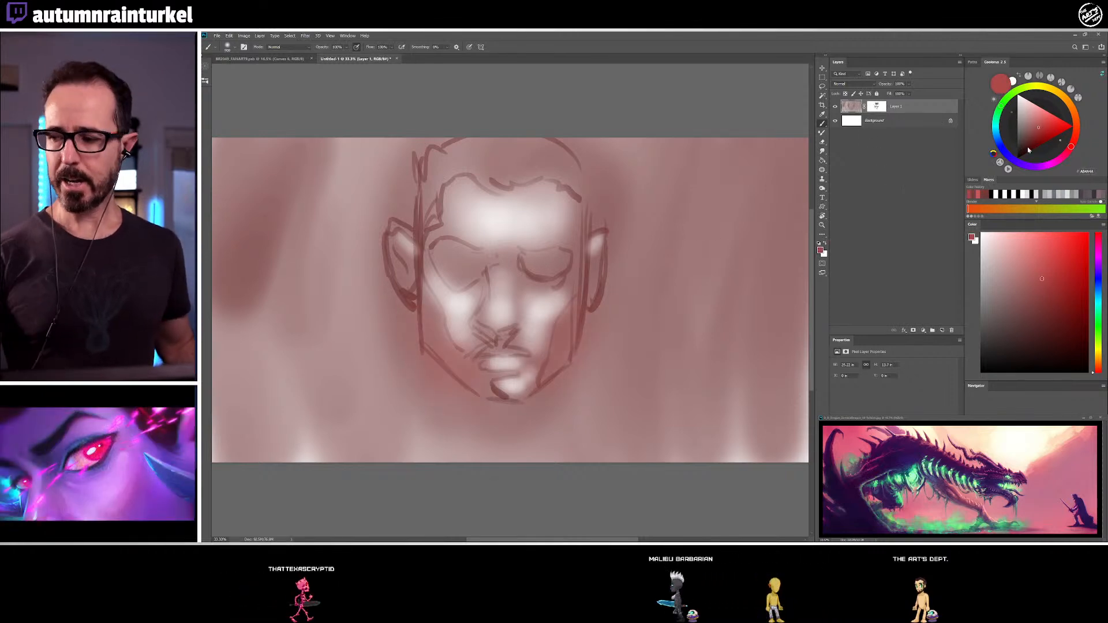
{"action": "left_click", "coordinate": [1030, 166]}
{"action": "mouse_move", "coordinate": [391, 339]}
{"action": "left_mouse_down"}
{"action": "mouse_move", "coordinate": [461, 407]}
{"action": "mouse_move", "coordinate": [473, 420]}
{"action": "mouse_move", "coordinate": [458, 437]}
{"action": "mouse_move", "coordinate": [528, 417]}
{"action": "mouse_move", "coordinate": [594, 374]}
{"action": "mouse_move", "coordinate": [588, 427]}
{"action": "left_mouse_up"}
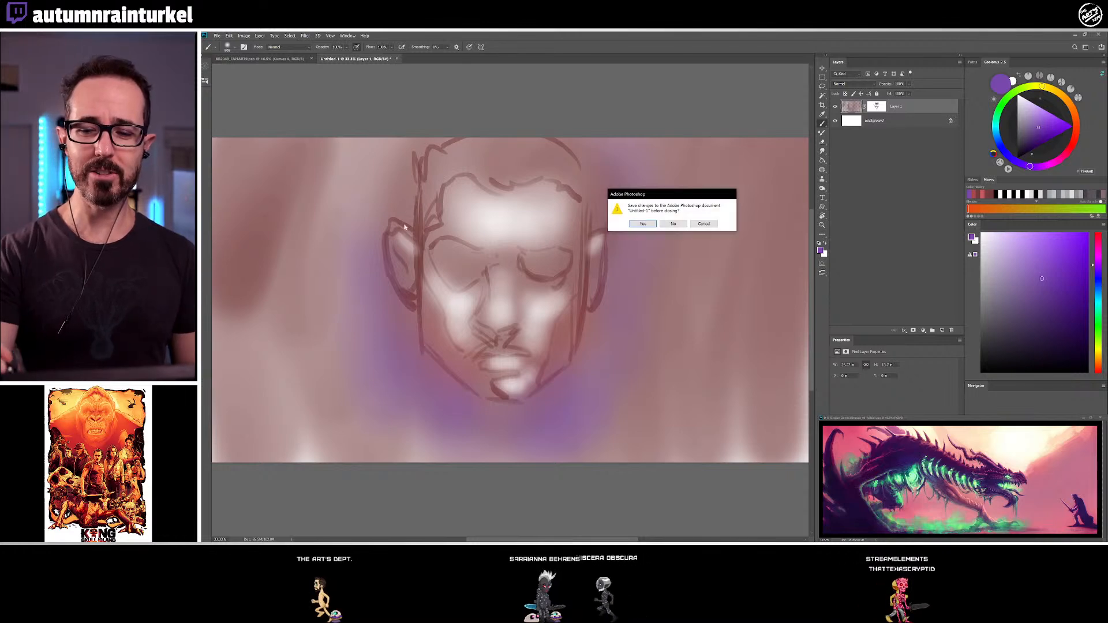
Close the untitled face sketch without saving and clear the selection on the Blade Runner 2049 poster
{"action": "left_click", "coordinate": [673, 226]}
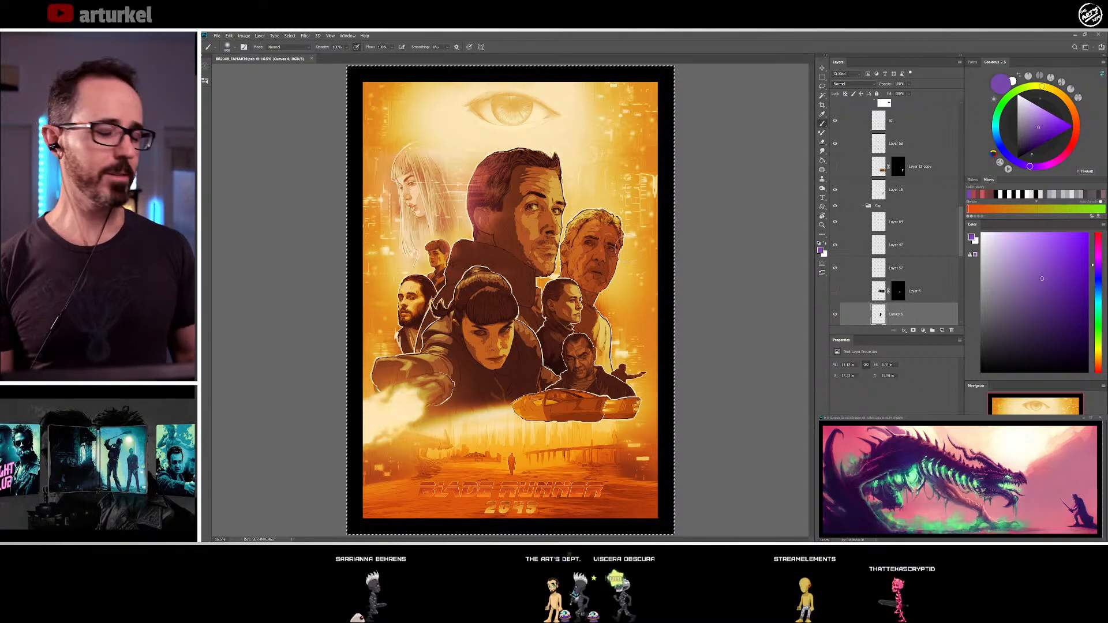
{"action": "key", "text": "ctrl+d"}
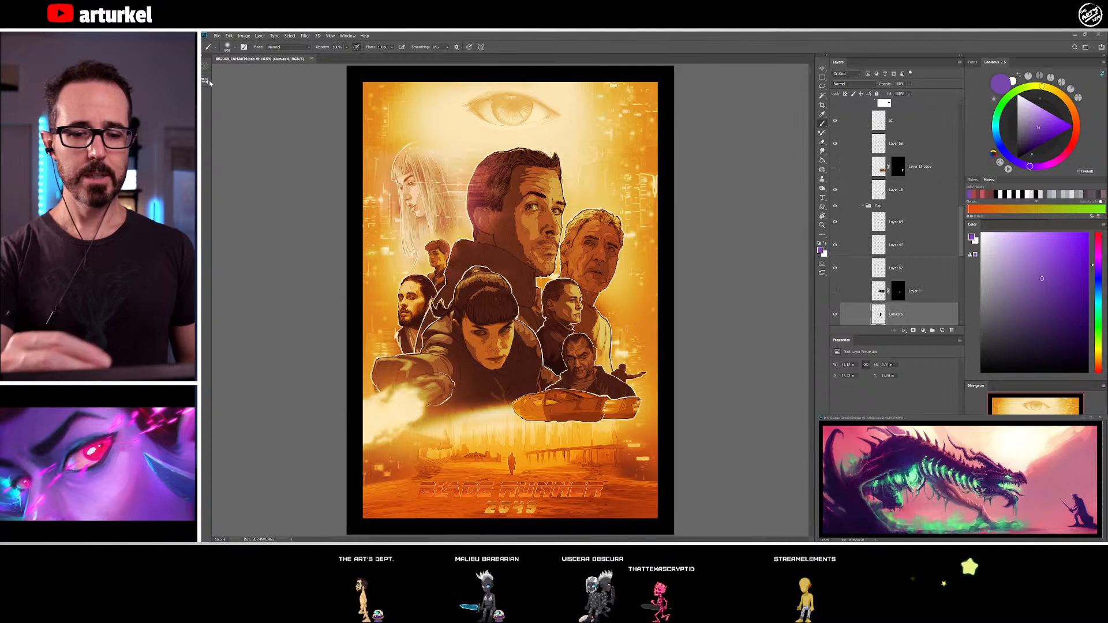
{"action": "key", "text": "F5"}
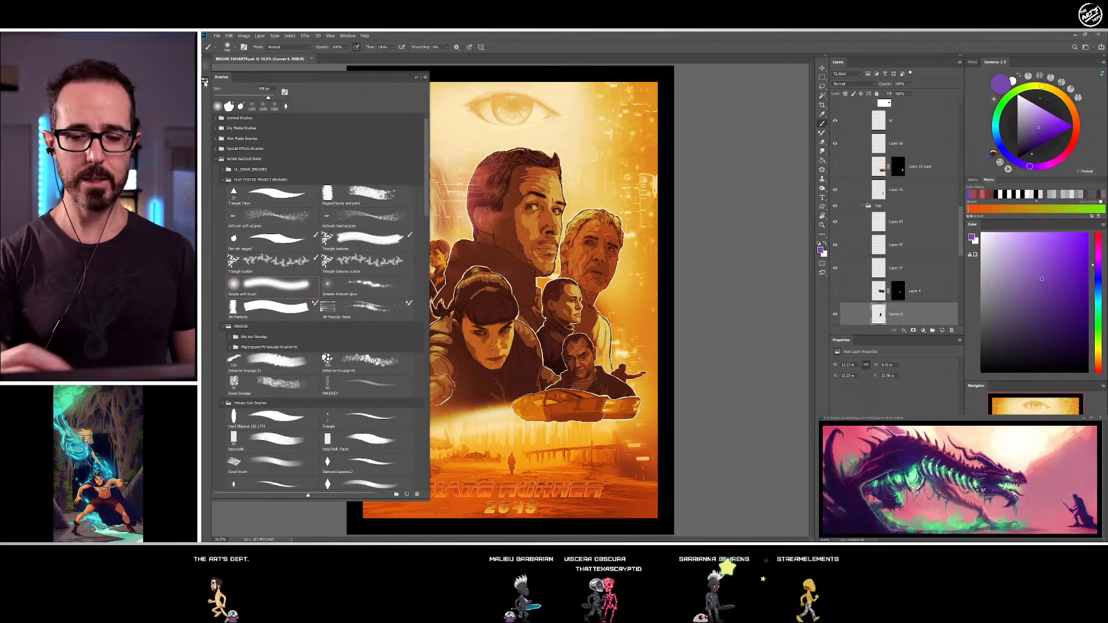
{"action": "key", "text": "F5"}
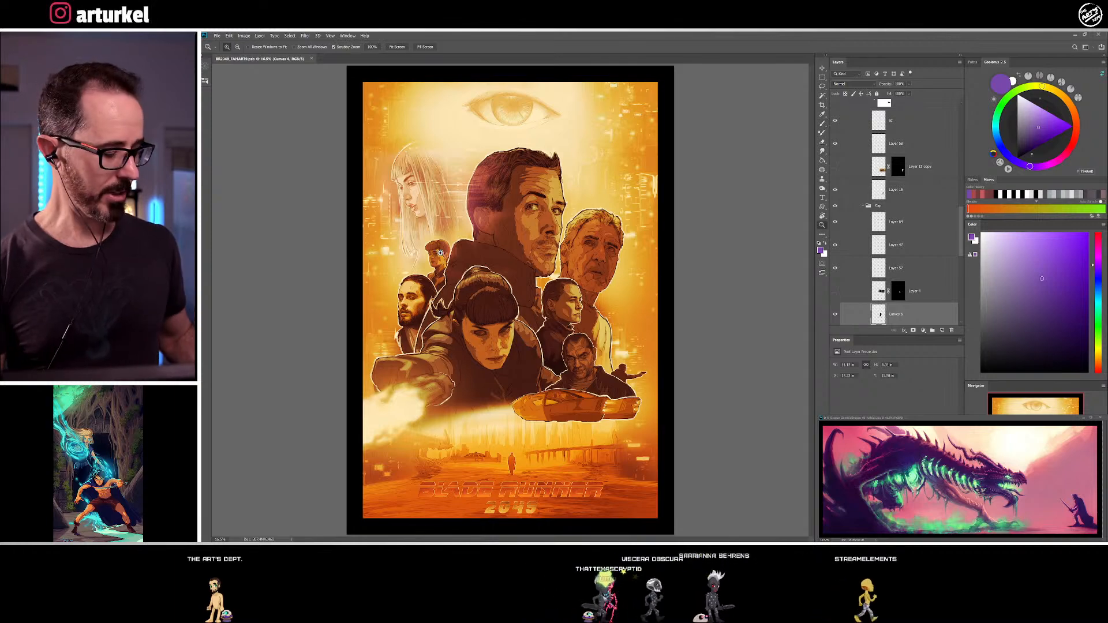
Examine the linework, white outlines and shading of the portraits in the poster at close range
{"action": "left_click_drag", "start_coordinate": [433, 261], "coordinate": [479, 241]}
{"action": "left_click_drag", "start_coordinate": [542, 369], "coordinate": [540, 277]}
{"action": "left_click_drag", "start_coordinate": [549, 351], "coordinate": [670, 114]}
{"action": "left_click_drag", "start_coordinate": [469, 325], "coordinate": [620, 155]}
{"action": "left_click_drag", "start_coordinate": [516, 344], "coordinate": [452, 241]}
{"action": "left_click_drag", "start_coordinate": [458, 358], "coordinate": [409, 216]}
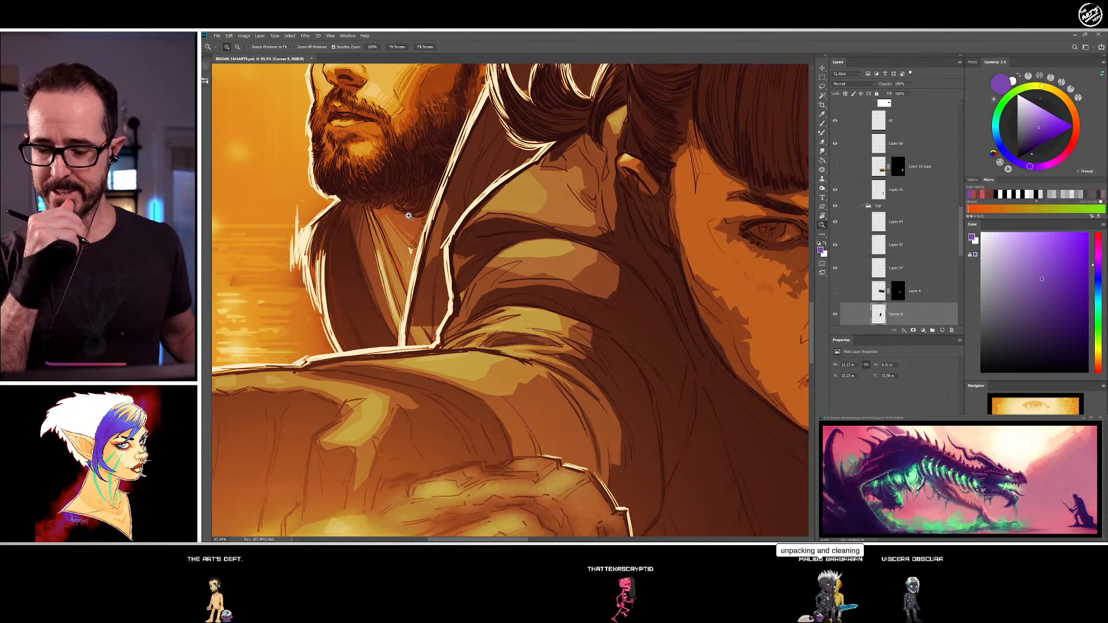
{"action": "left_click_drag", "start_coordinate": [440, 166], "coordinate": [450, 341]}
{"action": "left_click_drag", "start_coordinate": [549, 167], "coordinate": [503, 211]}
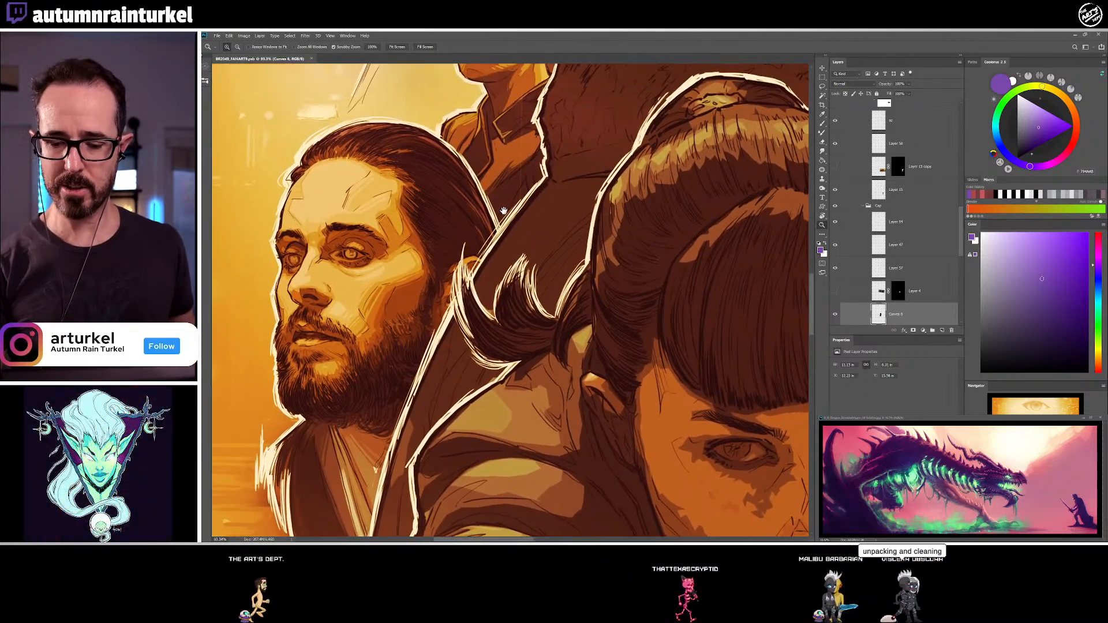
{"action": "left_click_drag", "start_coordinate": [562, 172], "coordinate": [306, 374]}
{"action": "left_click_drag", "start_coordinate": [730, 282], "coordinate": [557, 253]}
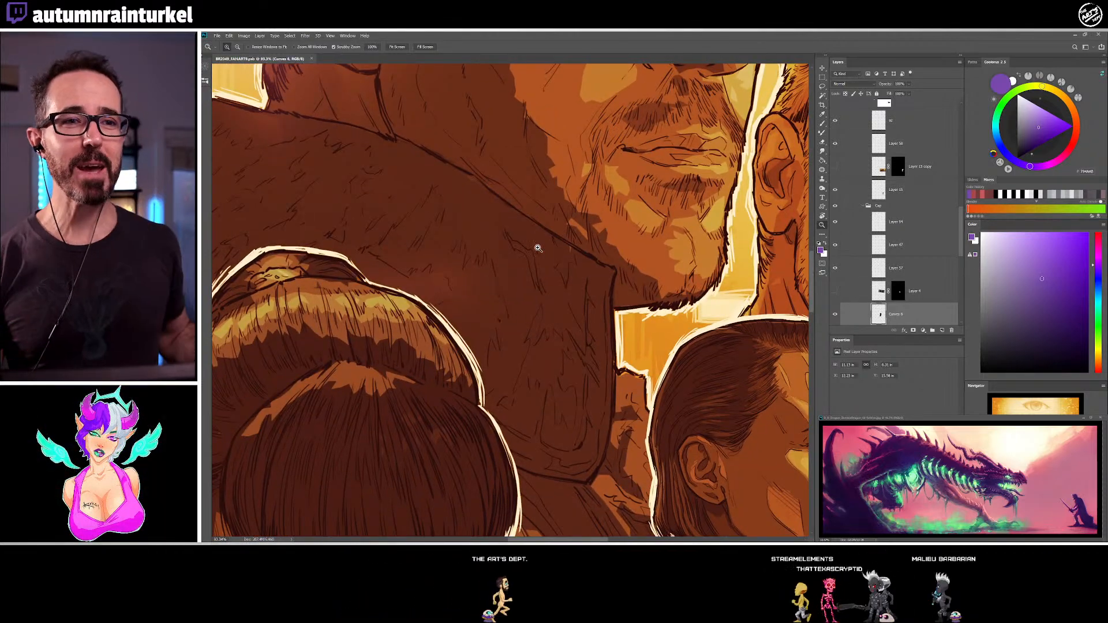
{"action": "left_click_drag", "start_coordinate": [560, 347], "coordinate": [518, 308]}
{"action": "left_click_drag", "start_coordinate": [571, 331], "coordinate": [559, 313]}
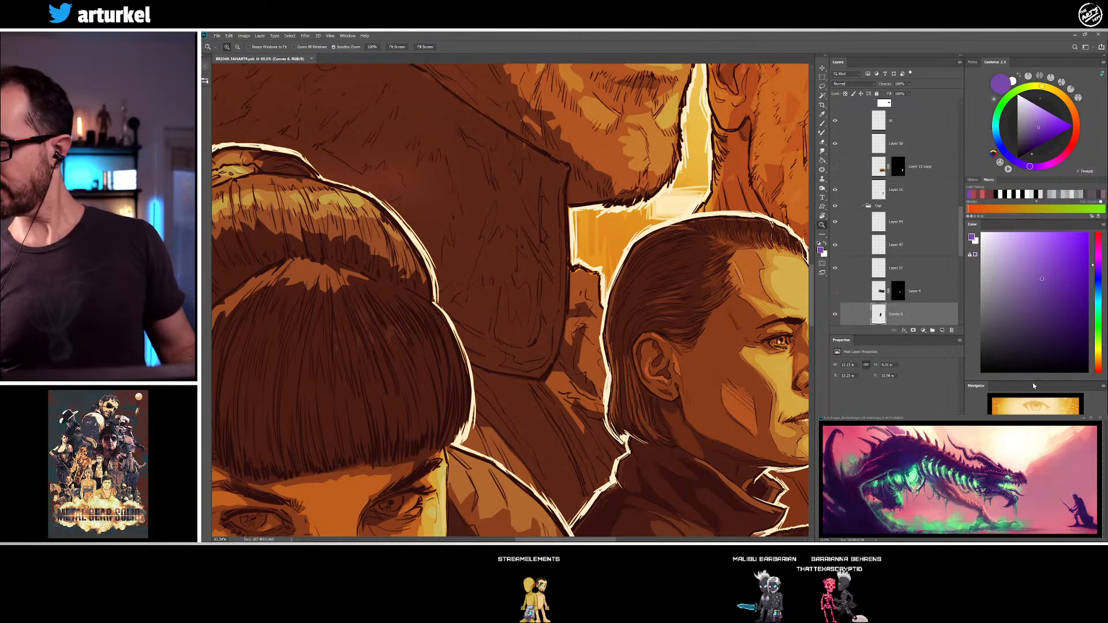
Extend the colour picker over the Navigator area and the layer list over the Properties area
{"action": "left_click_drag", "start_coordinate": [1035, 389], "coordinate": [1038, 413]}
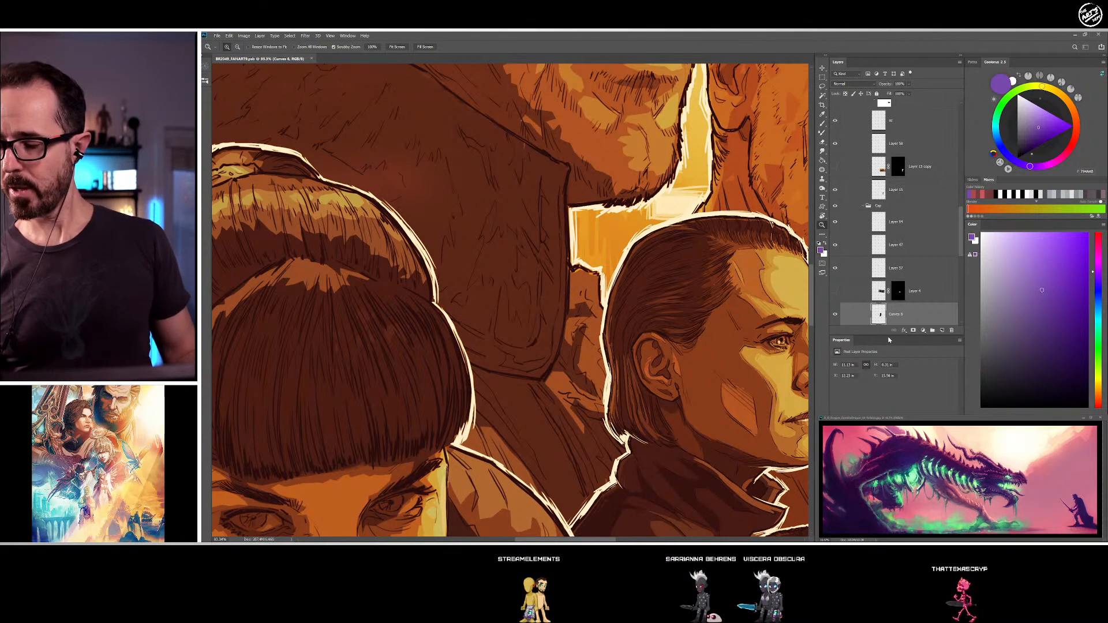
{"action": "left_click_drag", "start_coordinate": [887, 335], "coordinate": [895, 413]}
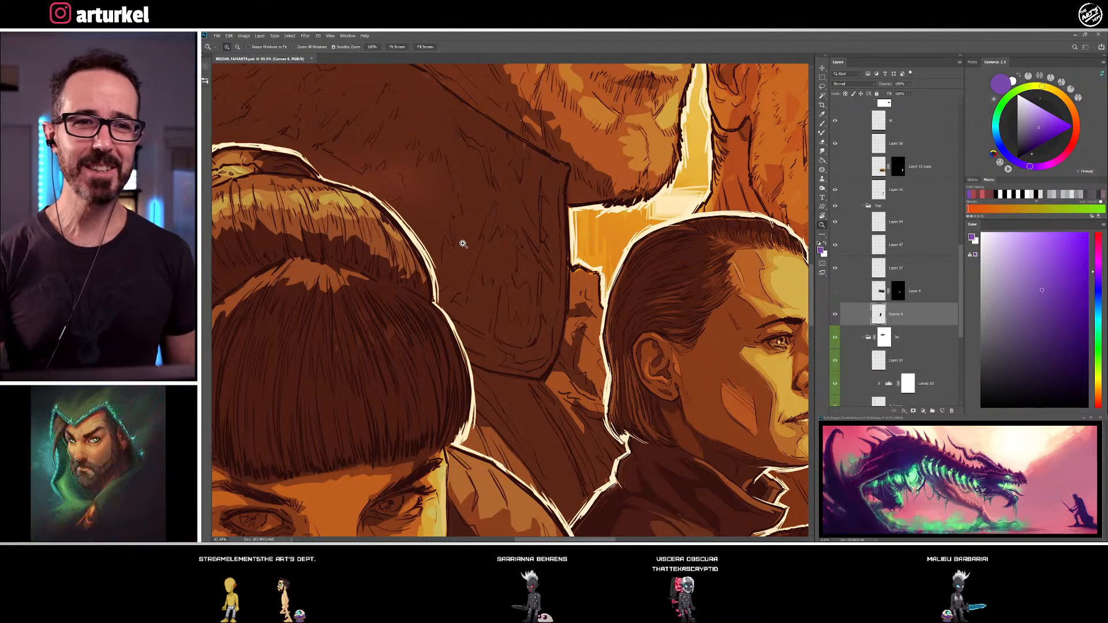
Choose the Triangle brush for working on the portrait of the woman in profile
{"action": "left_click_drag", "start_coordinate": [693, 364], "coordinate": [506, 250]}
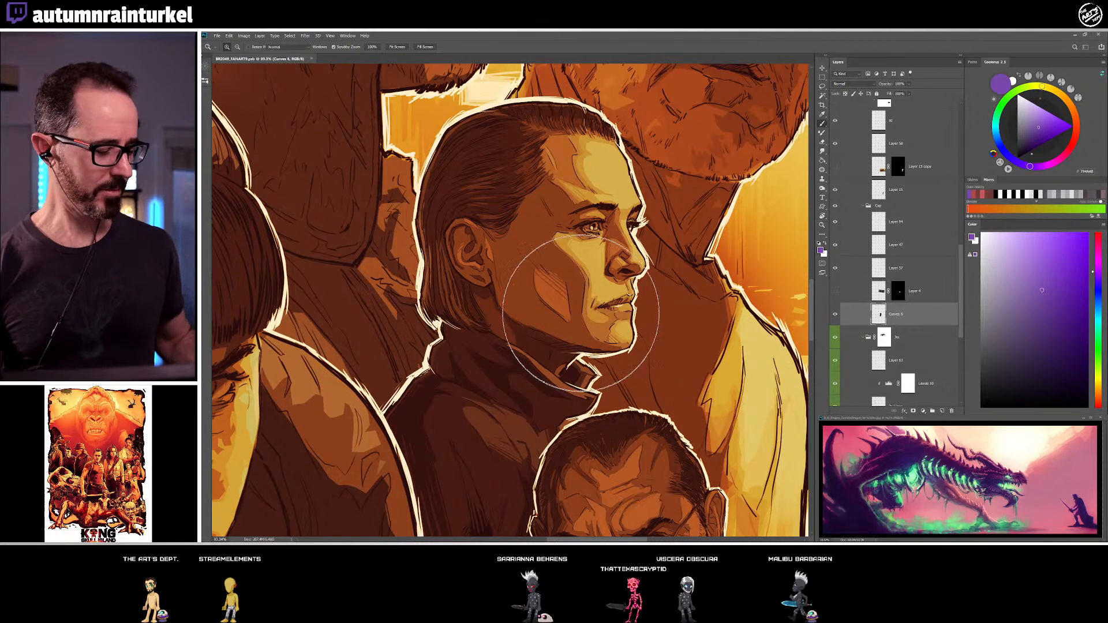
{"action": "key", "text": "b"}
{"action": "left_click", "coordinate": [205, 82]}
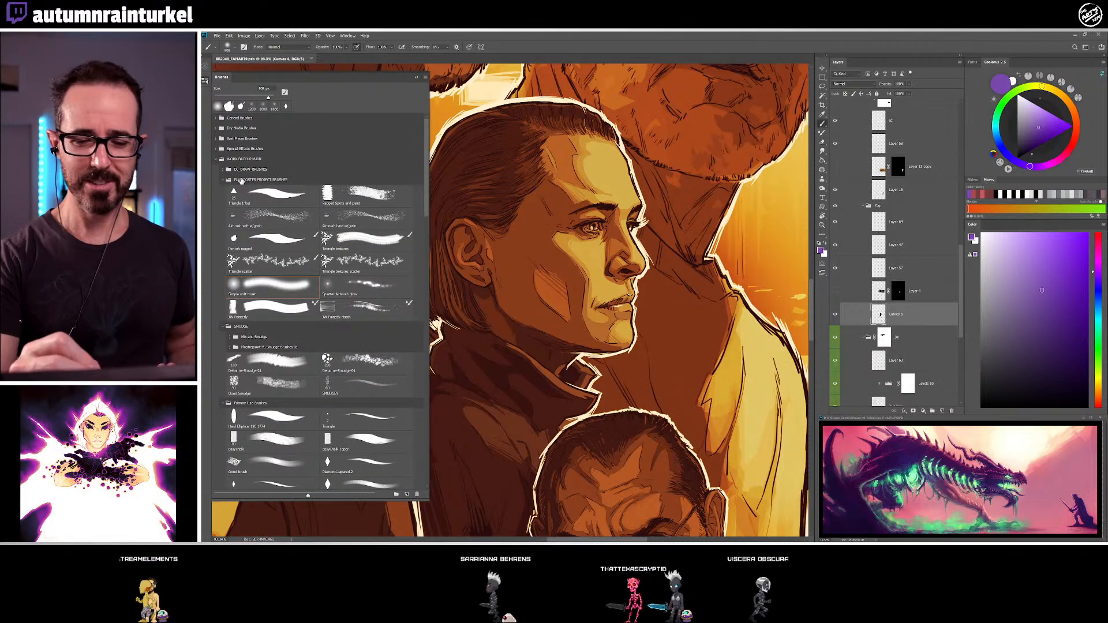
{"action": "left_click", "coordinate": [223, 170]}
{"action": "left_click", "coordinate": [223, 170]}
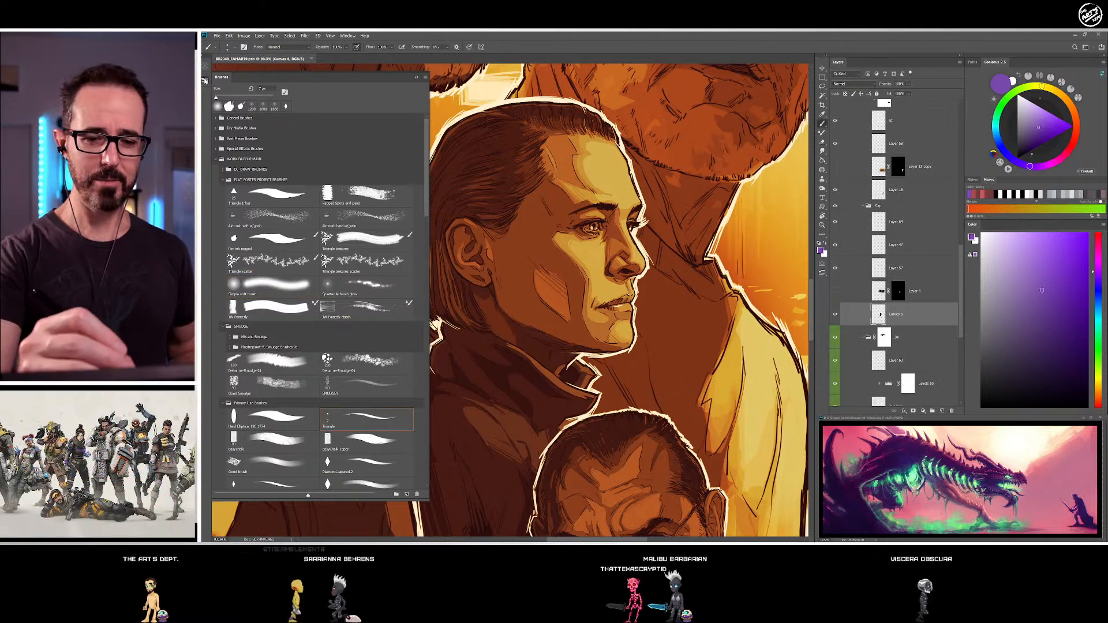
{"action": "double_click", "coordinate": [366, 432]}
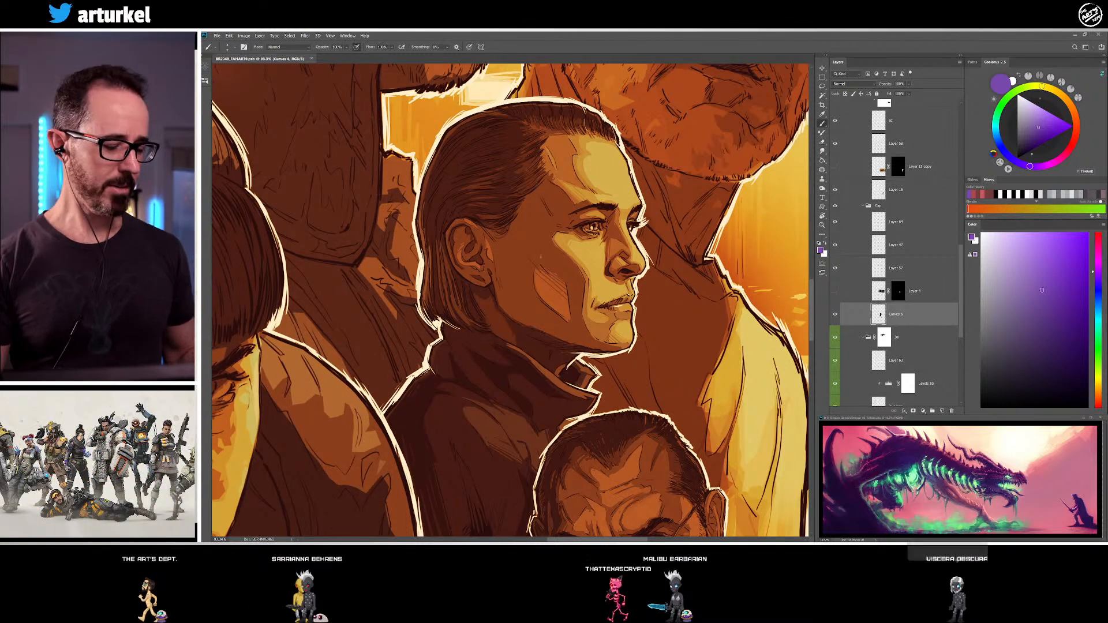
Select the layer holding the older man's face colours in the Blade Runner 2049 poster
{"action": "key", "text": "v"}
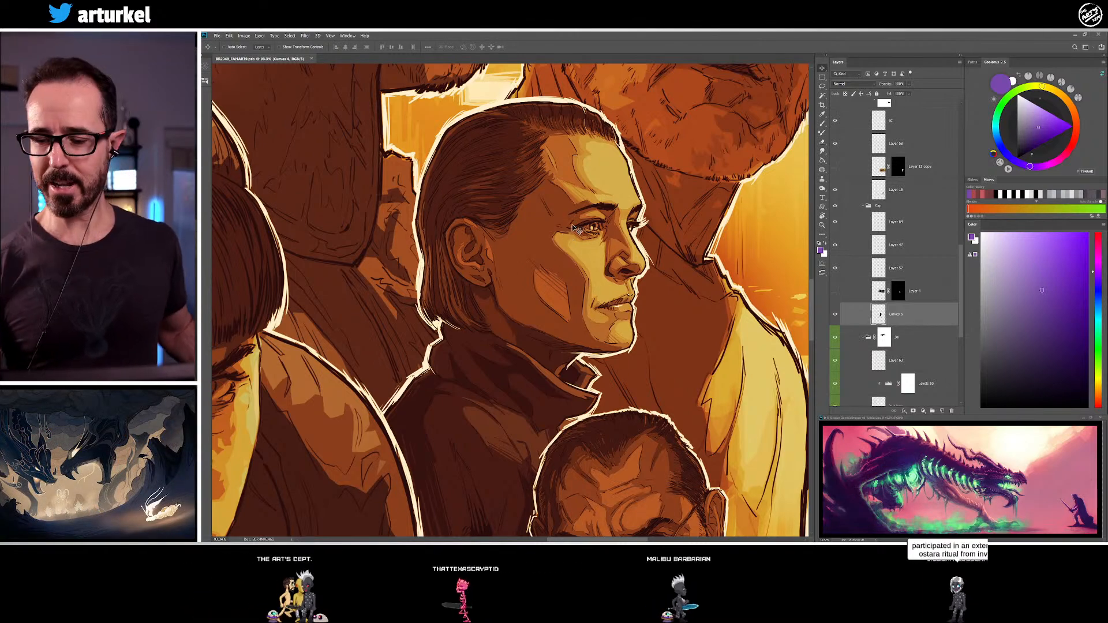
{"action": "left_click_drag", "start_coordinate": [549, 289], "coordinate": [462, 441]}
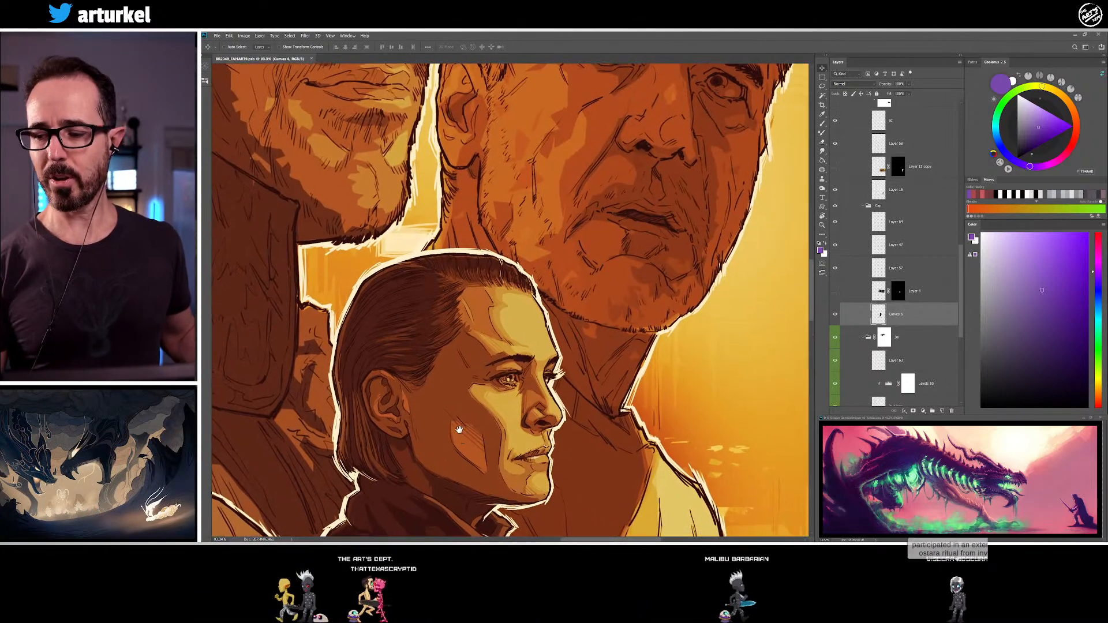
{"action": "left_click_drag", "start_coordinate": [605, 377], "coordinate": [541, 353]}
{"action": "left_click_drag", "start_coordinate": [712, 334], "coordinate": [421, 377]}
{"action": "left_click_drag", "start_coordinate": [540, 440], "coordinate": [520, 310]}
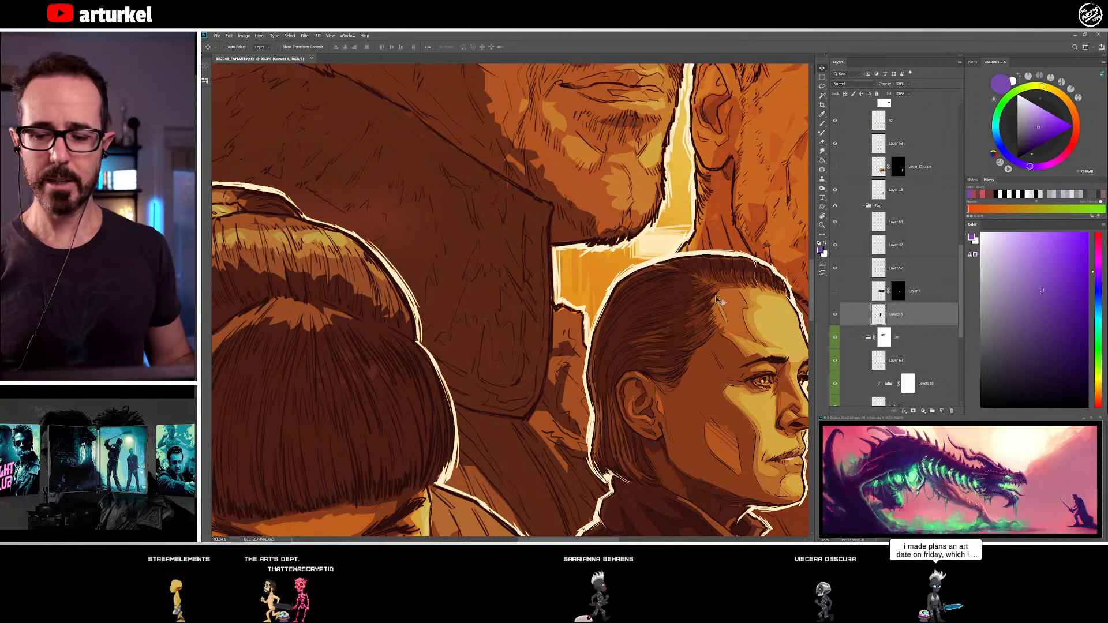
{"action": "left_click_drag", "start_coordinate": [712, 400], "coordinate": [431, 429]}
{"action": "left_click", "coordinate": [566, 186], "text": "ctrl"}
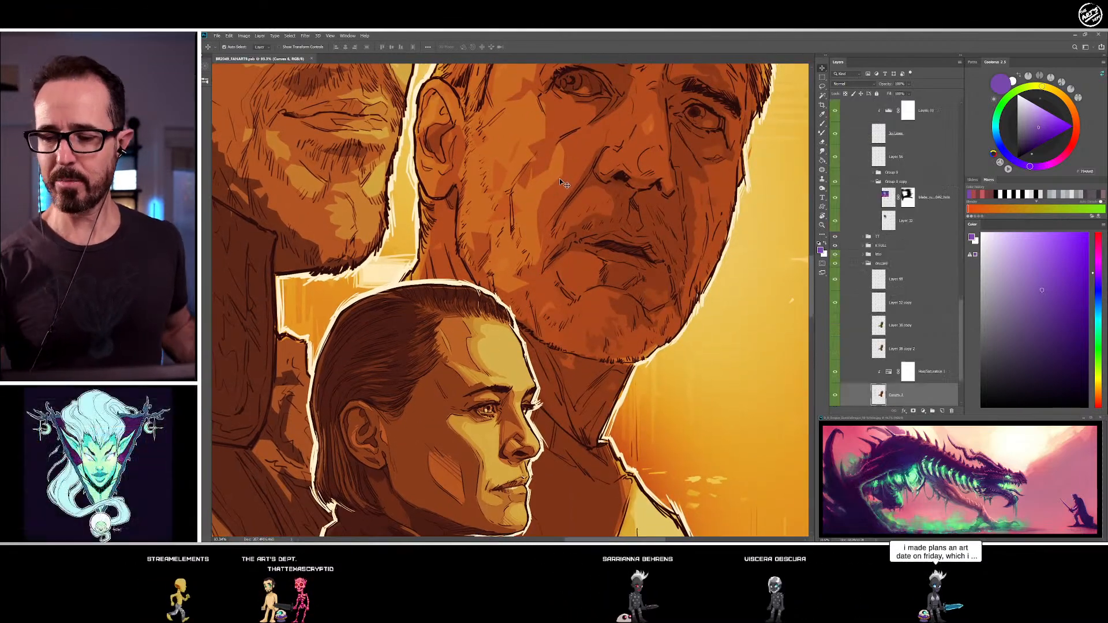
{"action": "left_click", "coordinate": [836, 371]}
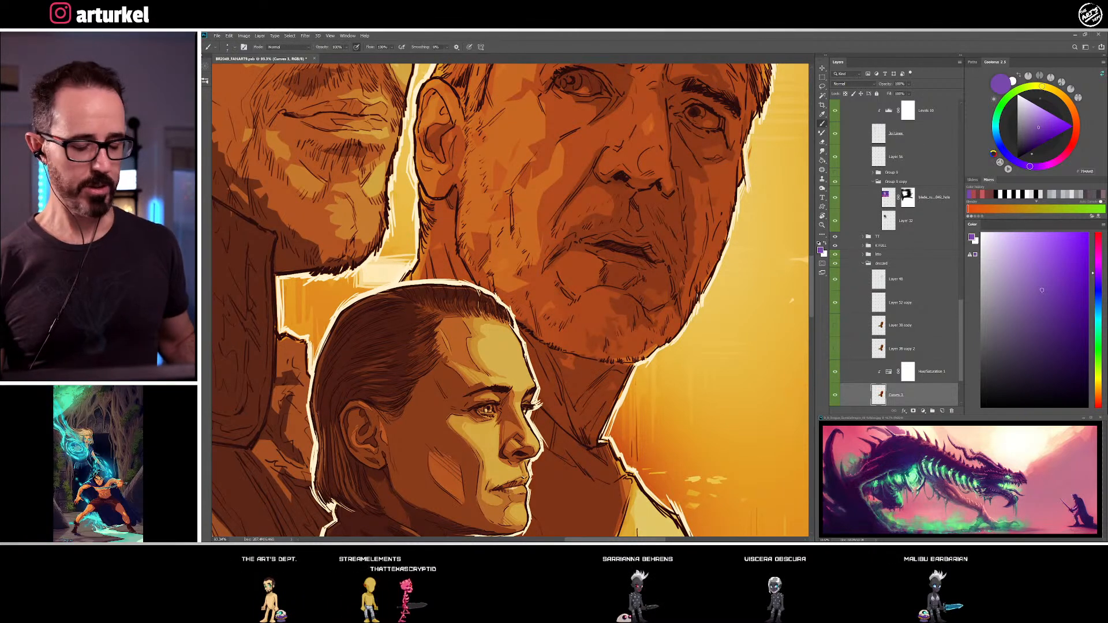
Sample a dark brown from the older man's ear for the brush and enlarge the brush tip
{"action": "left_click", "coordinate": [823, 114]}
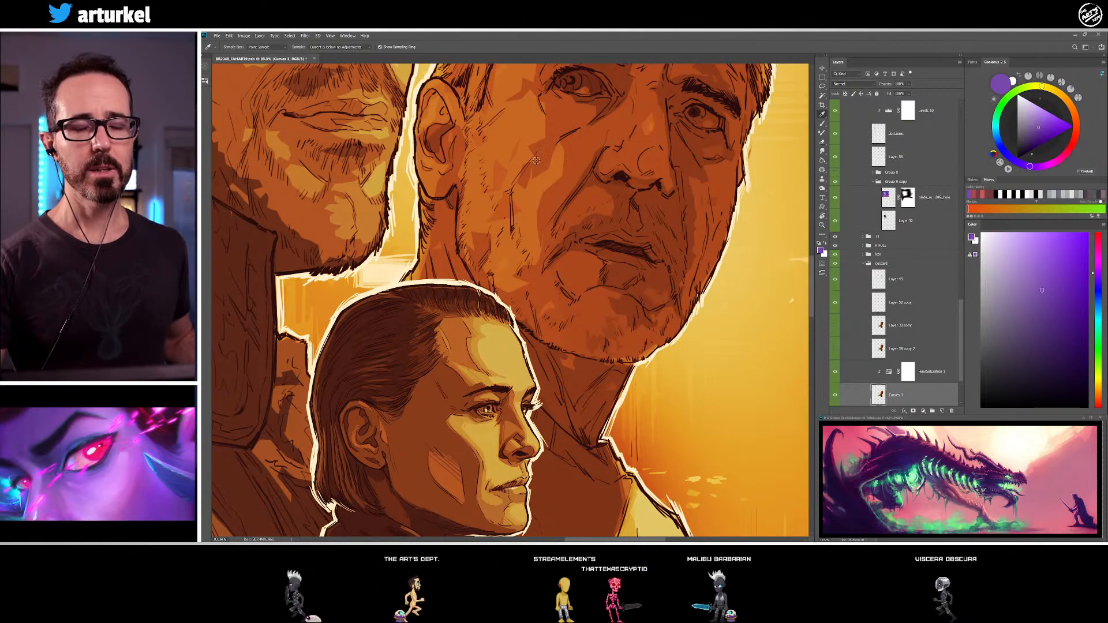
{"action": "key", "text": "b"}
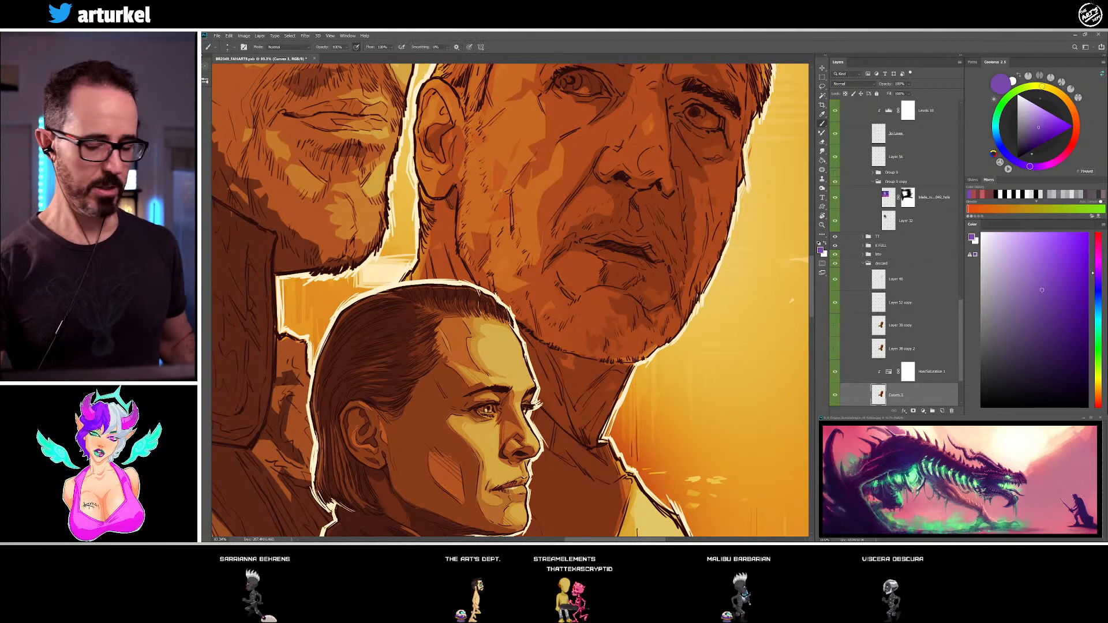
{"action": "left_click", "coordinate": [440, 148], "text": "alt"}
{"action": "key", "text": "bracketright"}
{"action": "key", "text": "bracketright"}
{"action": "key", "text": "bracketright"}
{"action": "key", "text": "bracketright"}
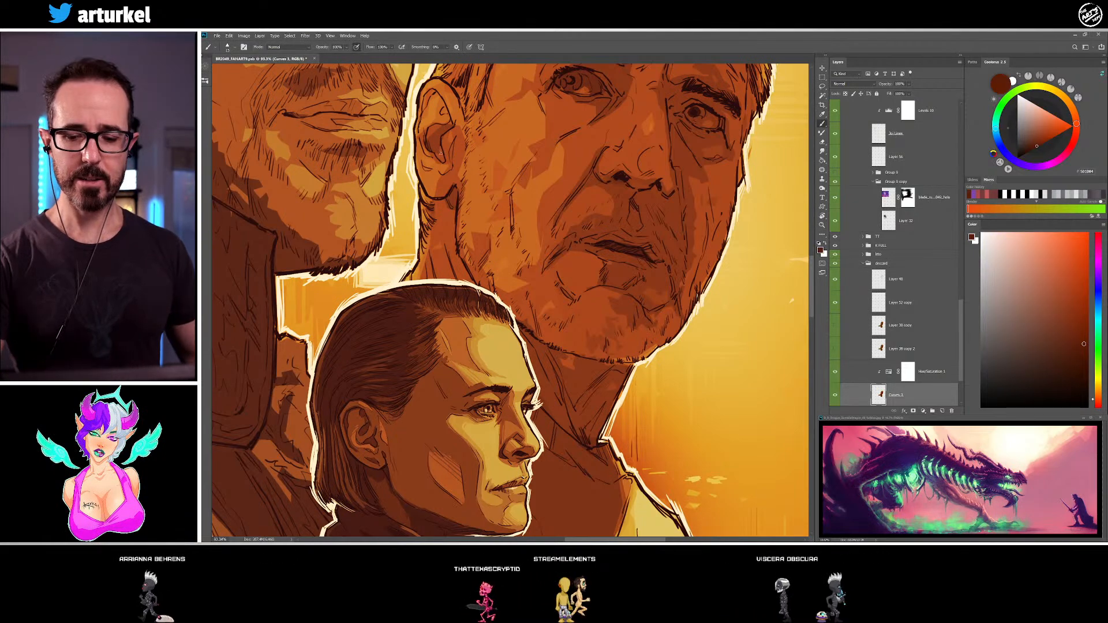
Paint sampled red-brown and orange-brown tones along the older man's sideburn and the upper edge of his ear
{"action": "left_click_drag", "start_coordinate": [495, 346], "coordinate": [681, 208]}
{"action": "left_click_drag", "start_coordinate": [508, 404], "coordinate": [375, 146]}
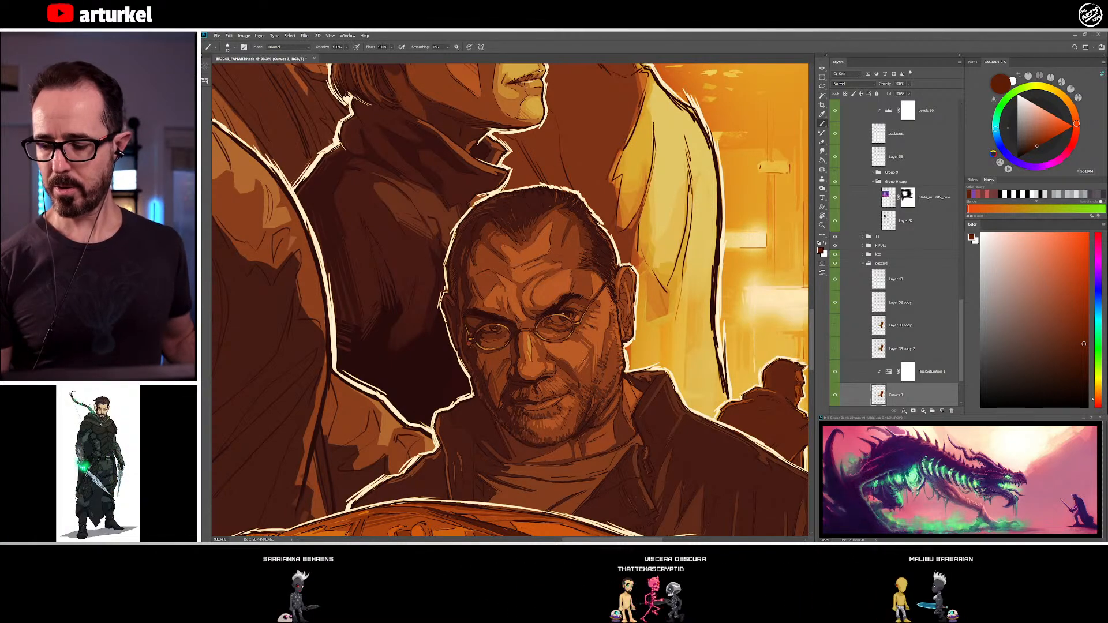
{"action": "left_click_drag", "start_coordinate": [572, 128], "coordinate": [526, 462]}
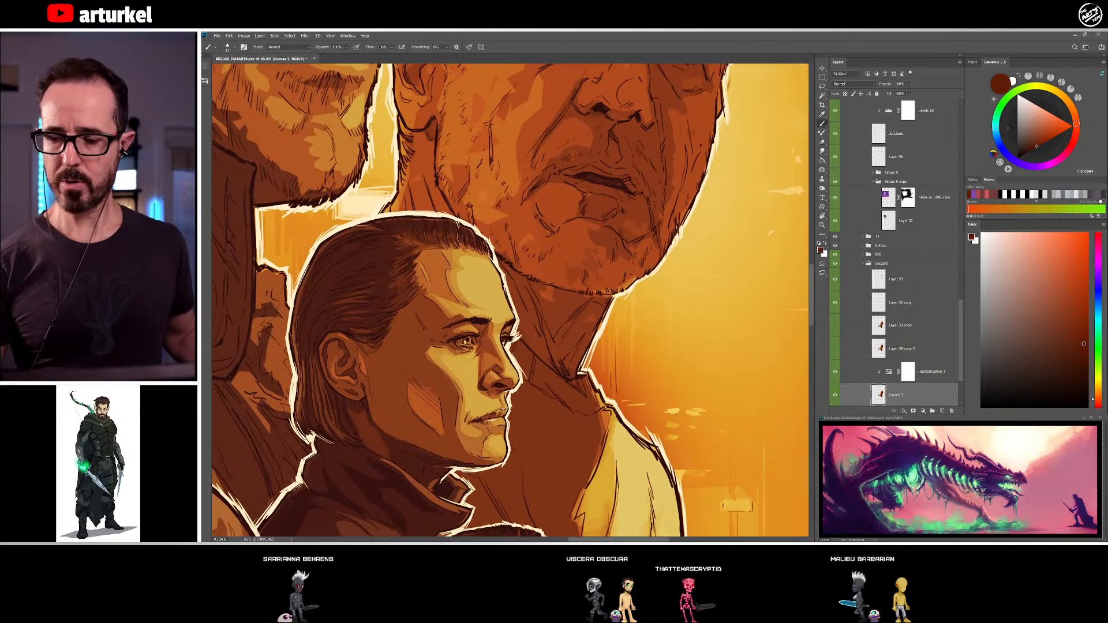
{"action": "left_click_drag", "start_coordinate": [444, 109], "coordinate": [453, 208]}
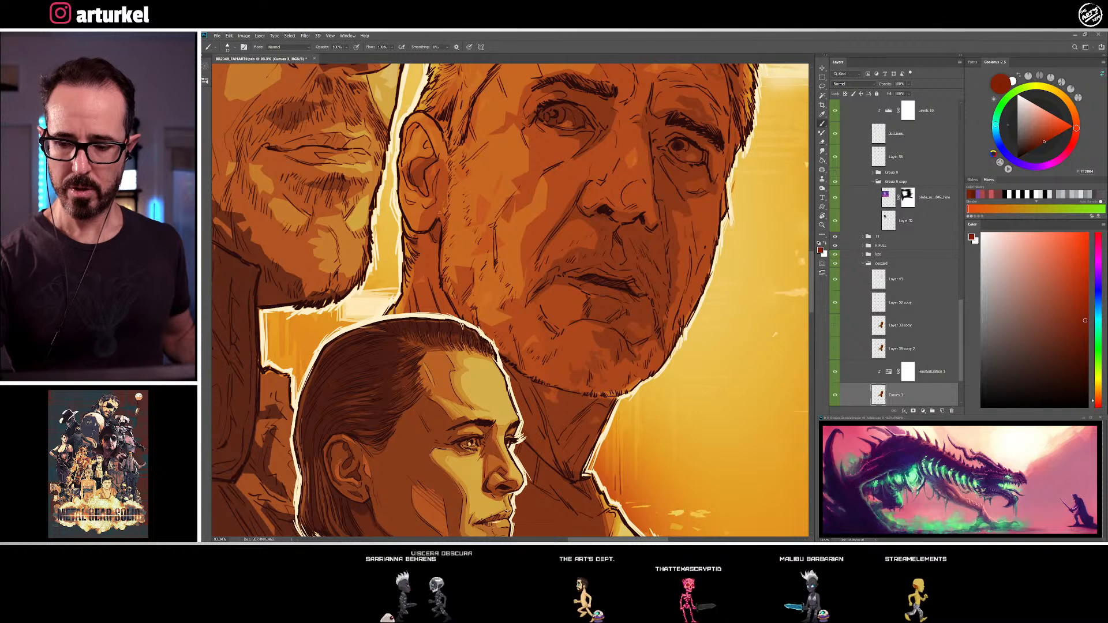
{"action": "left_click", "coordinate": [451, 205], "text": "alt"}
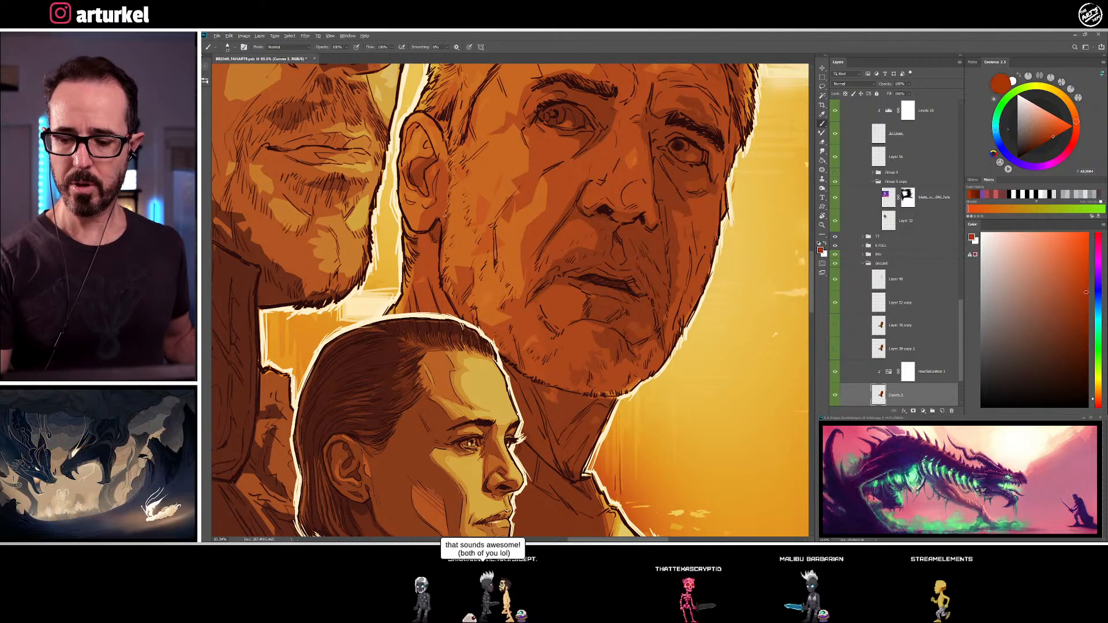
{"action": "left_click", "coordinate": [447, 194], "text": "alt"}
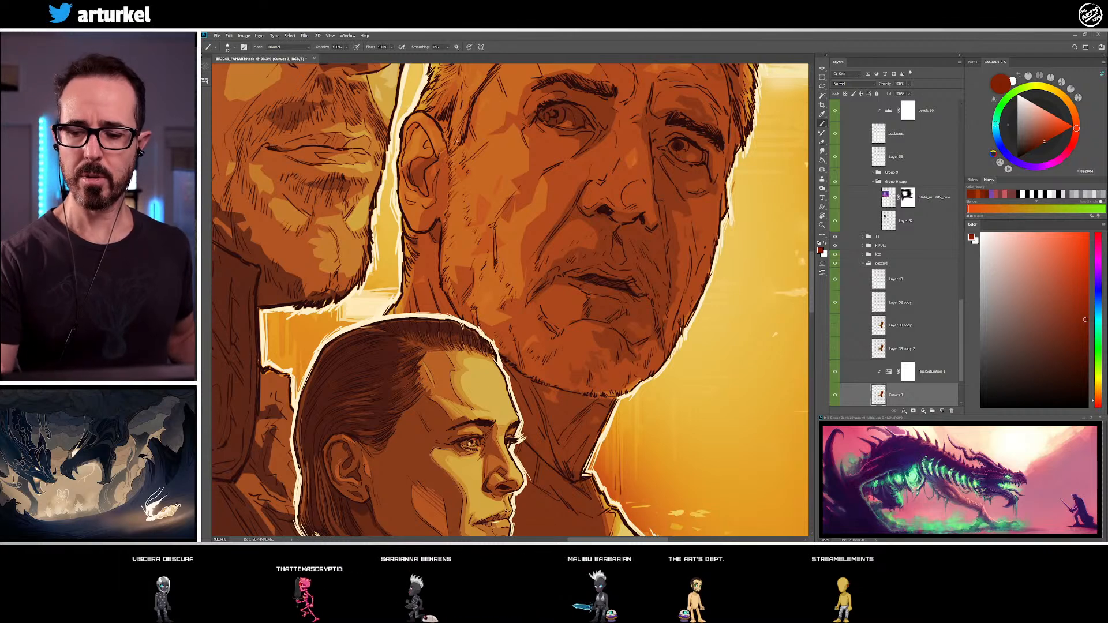
{"action": "left_click", "coordinate": [434, 139], "text": "alt"}
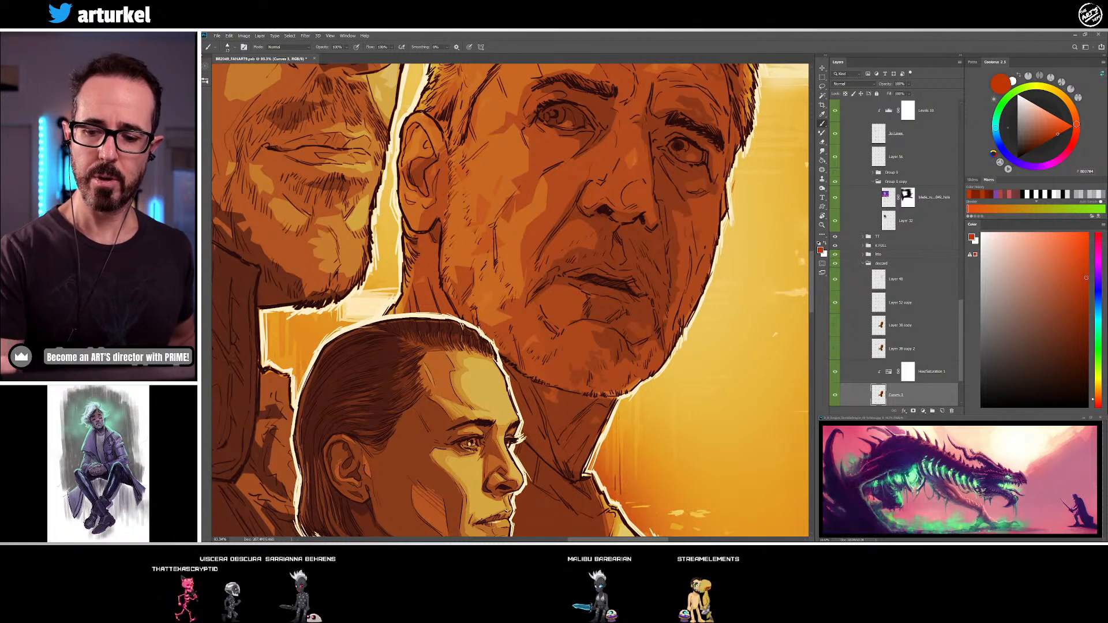
Shade the upper rim and inner fold of the older man's ear with sampled orange and darker orange-brown
{"action": "left_click", "coordinate": [415, 114], "text": "alt"}
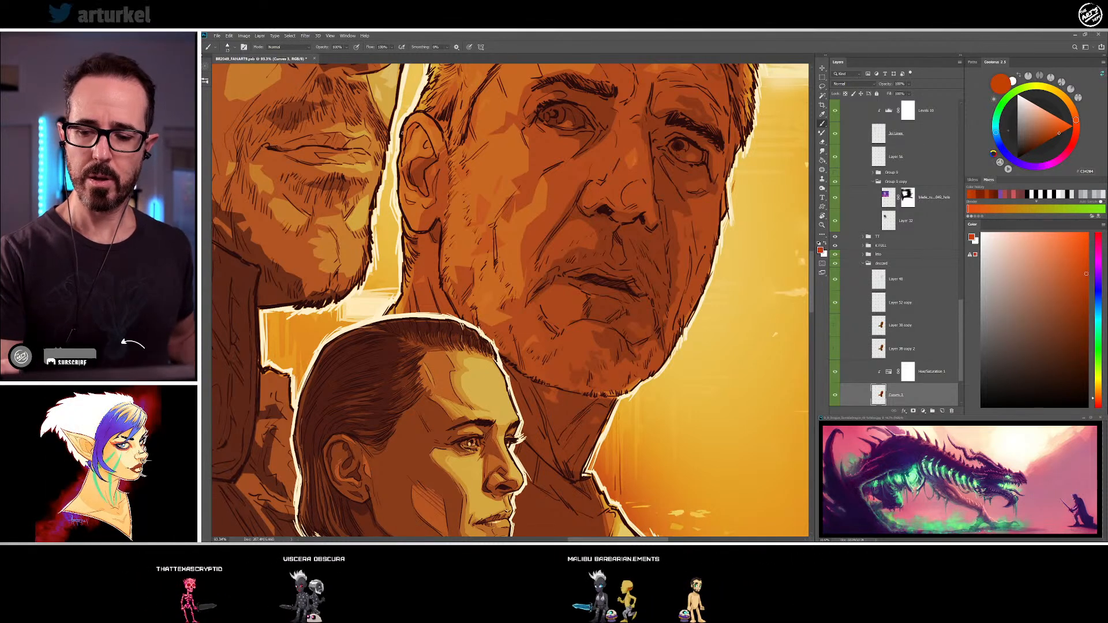
{"action": "left_click", "coordinate": [435, 117], "text": "alt"}
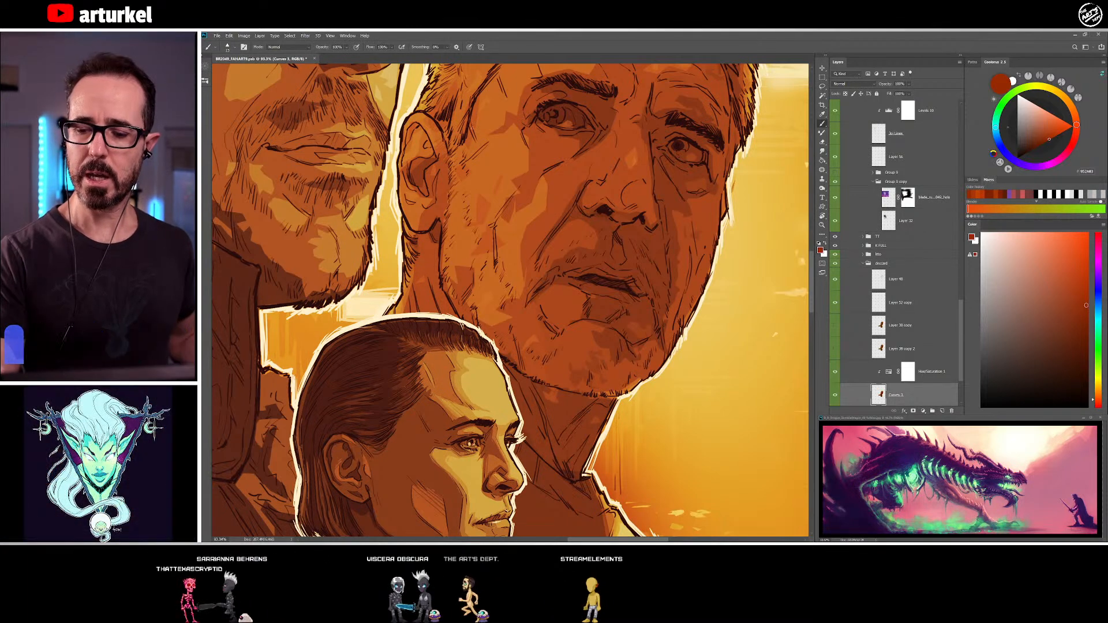
{"action": "left_click", "coordinate": [433, 116], "text": "alt"}
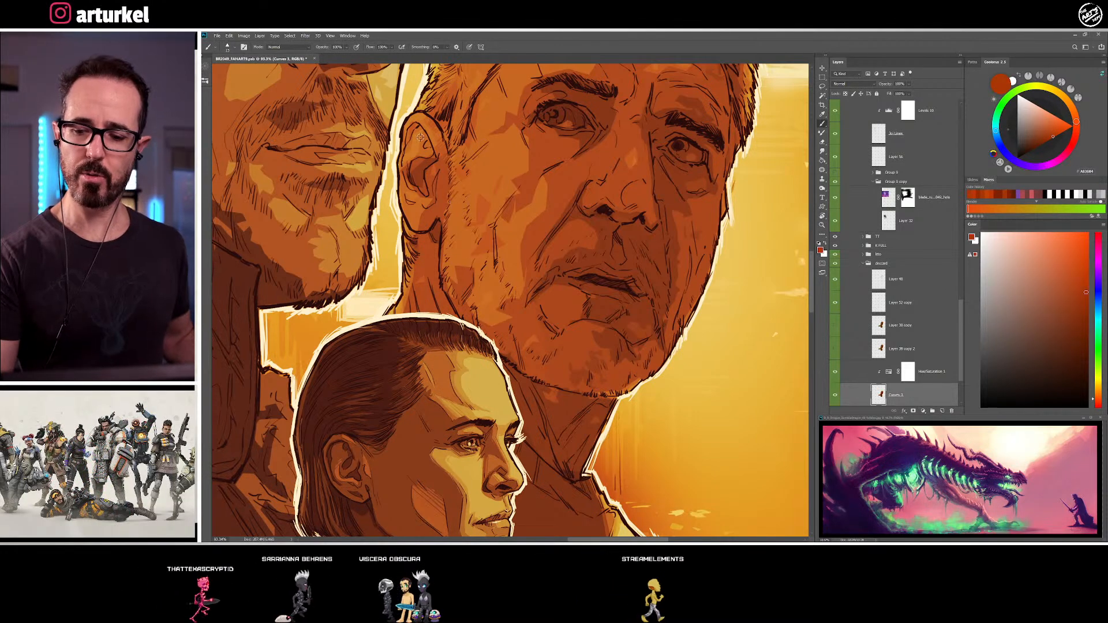
{"action": "left_click", "coordinate": [416, 140], "text": "alt"}
{"action": "left_click", "coordinate": [417, 138], "text": "alt"}
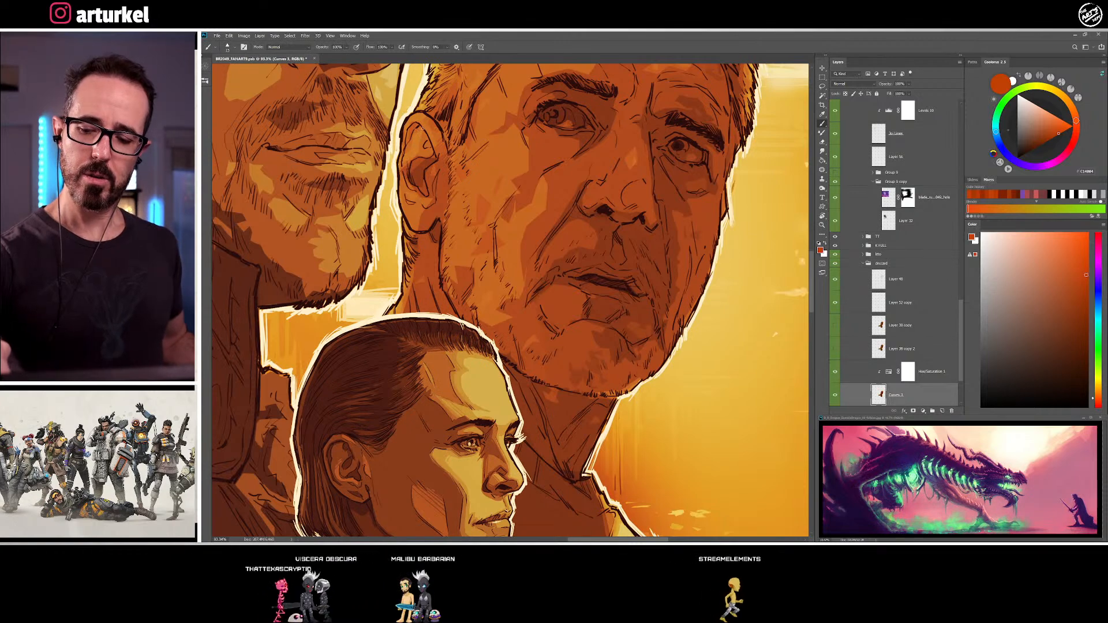
Refine the shadow shapes inside the older man's ear and along its outer rim with sampled orange, red-brown and dark brown
{"action": "left_click", "coordinate": [418, 128], "text": "alt"}
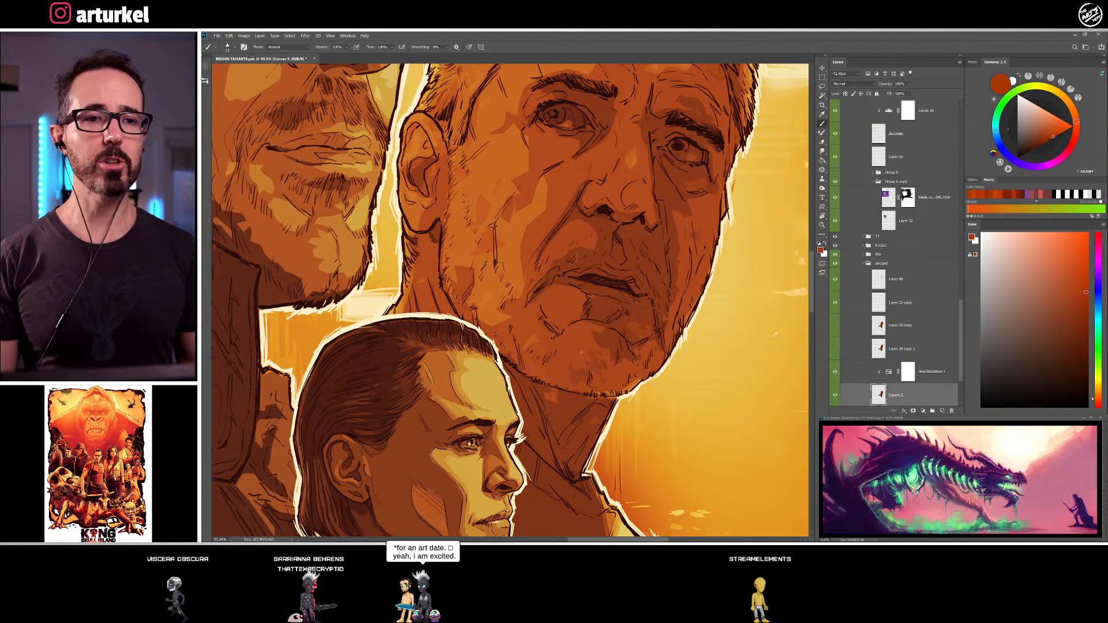
{"action": "left_click", "coordinate": [413, 127], "text": "alt"}
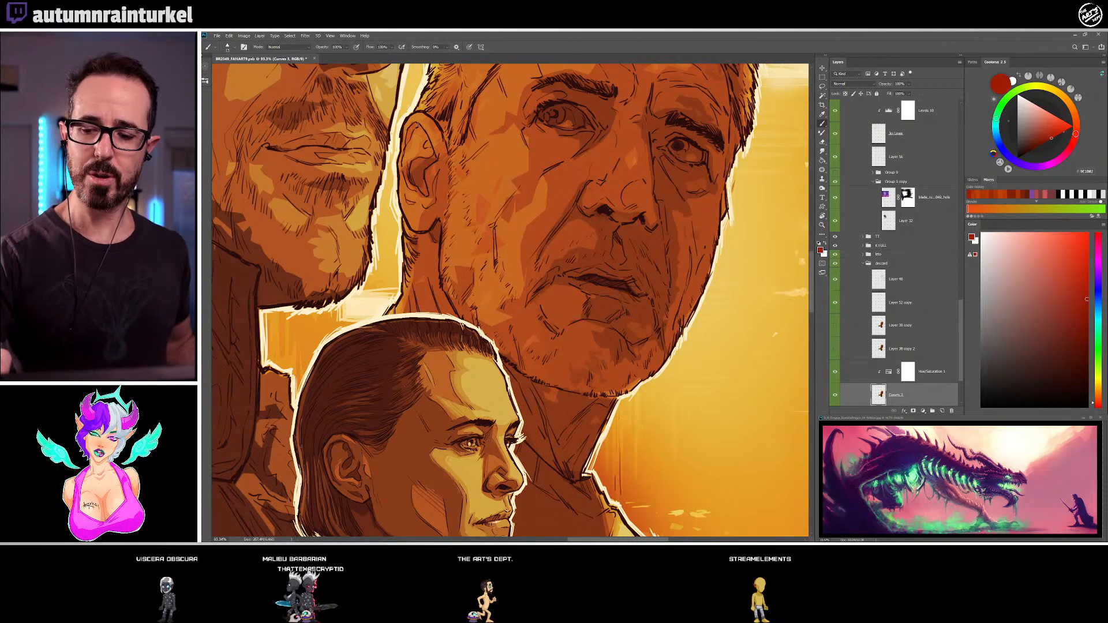
{"action": "left_click", "coordinate": [411, 127], "text": "alt"}
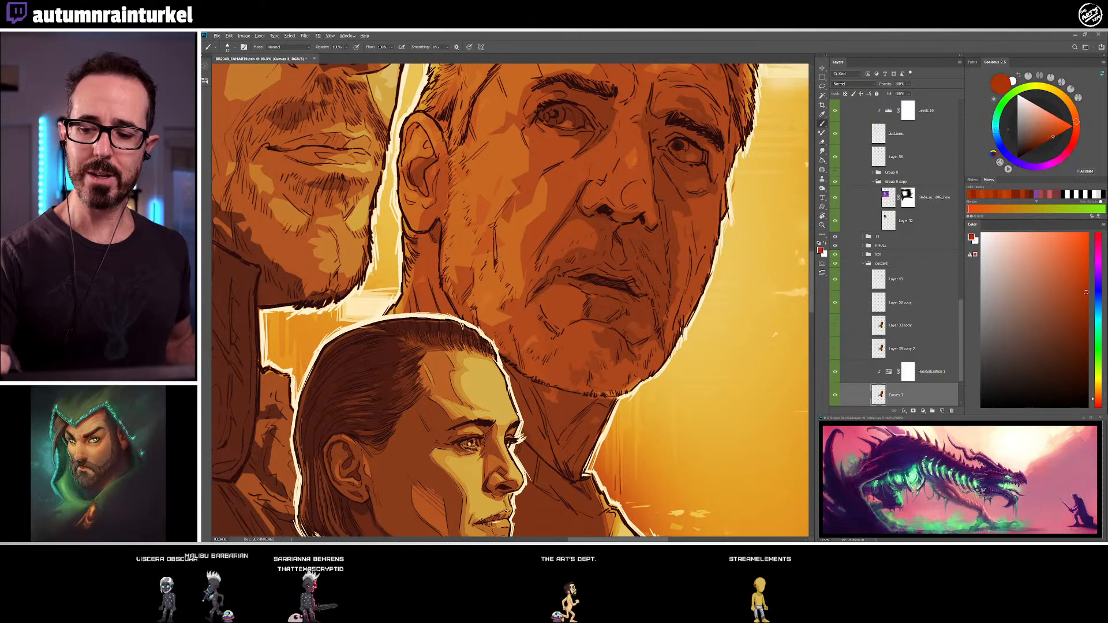
{"action": "left_click", "coordinate": [412, 118], "text": "alt"}
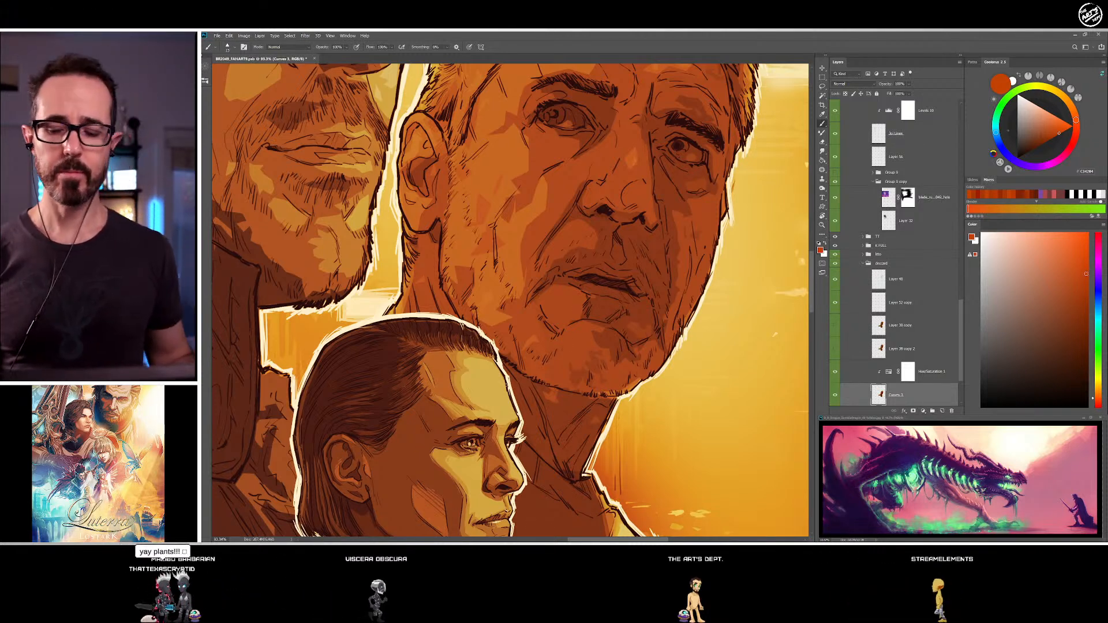
{"action": "left_click", "coordinate": [402, 168], "text": "alt"}
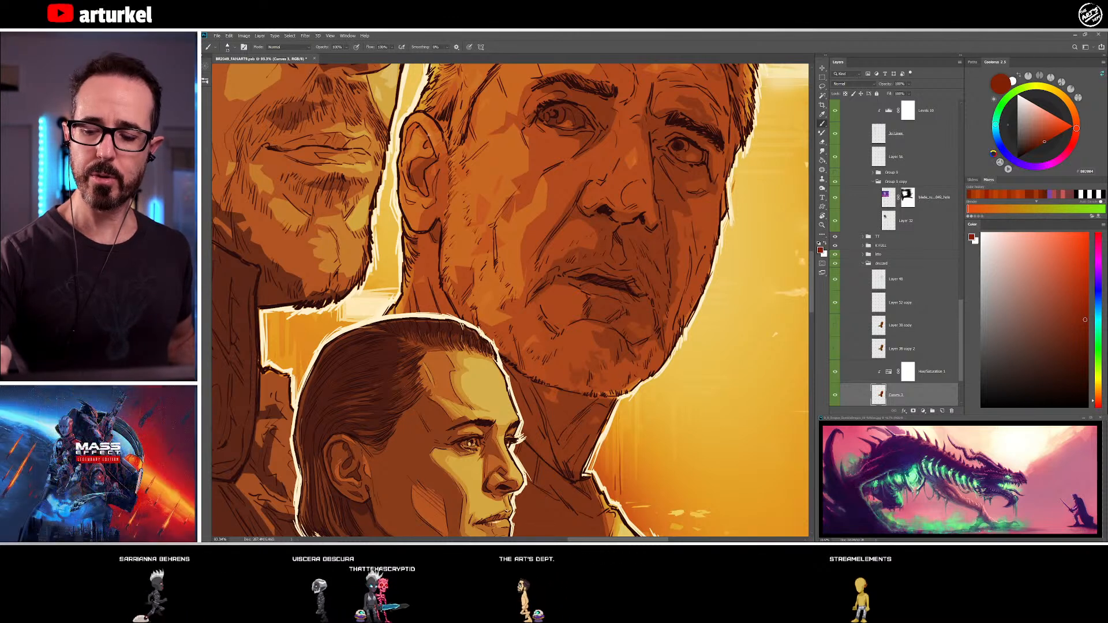
{"action": "left_click", "coordinate": [419, 175], "text": "alt"}
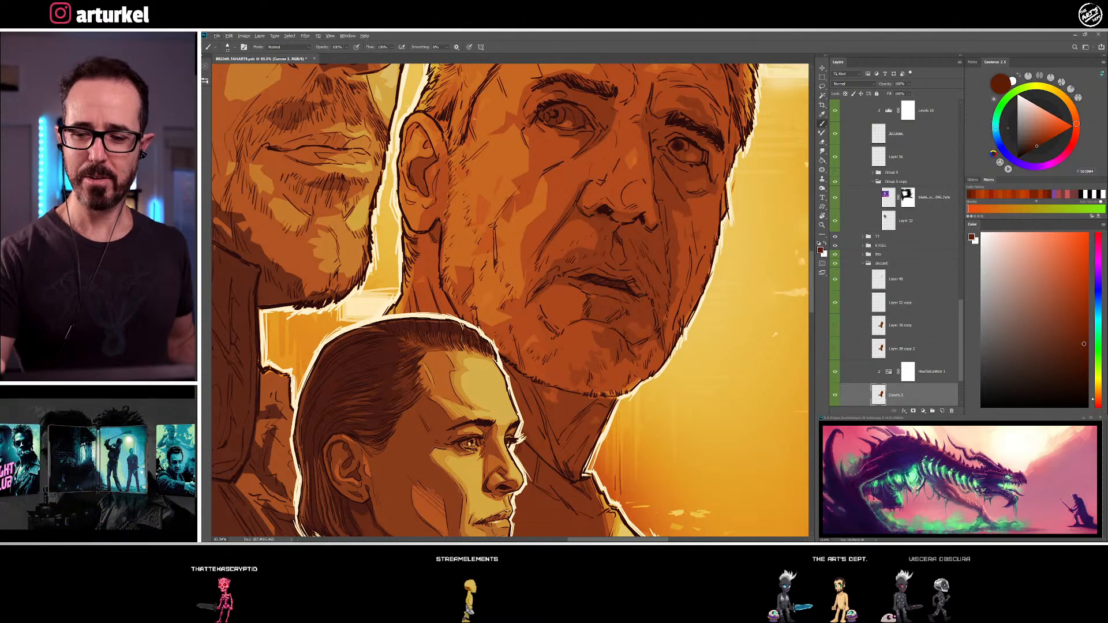
Touch up the shading where the older man's upper ear meets his hairline, using sampled orange-brown tones
{"action": "left_click_drag", "start_coordinate": [514, 314], "coordinate": [478, 257]}
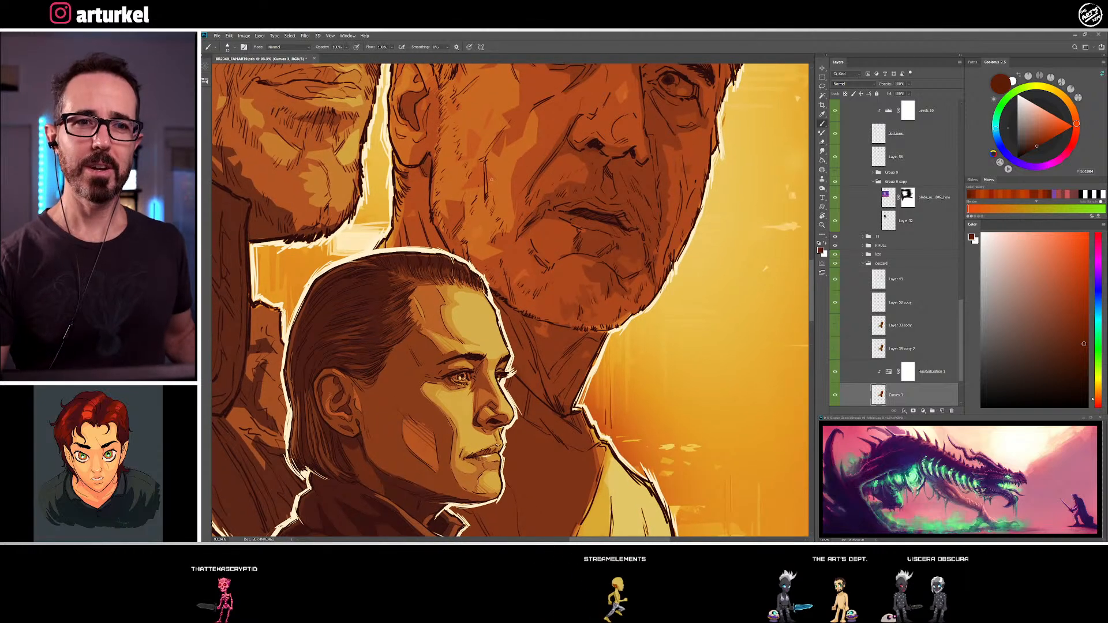
{"action": "left_click_drag", "start_coordinate": [452, 166], "coordinate": [464, 224]}
{"action": "left_click", "coordinate": [435, 126], "text": "alt"}
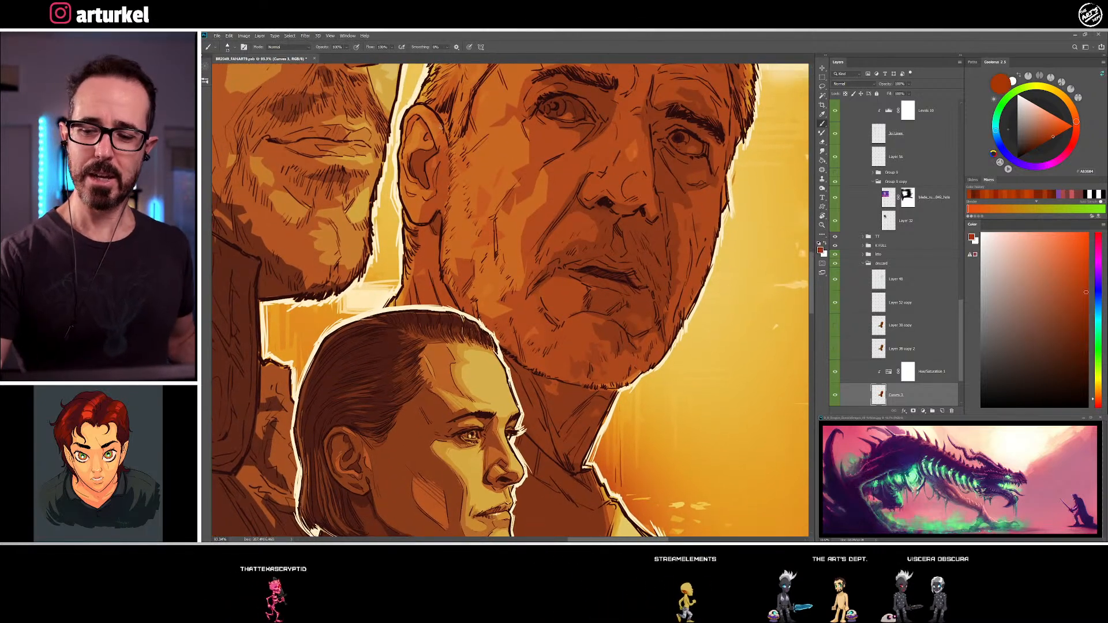
{"action": "left_click", "coordinate": [430, 119], "text": "alt"}
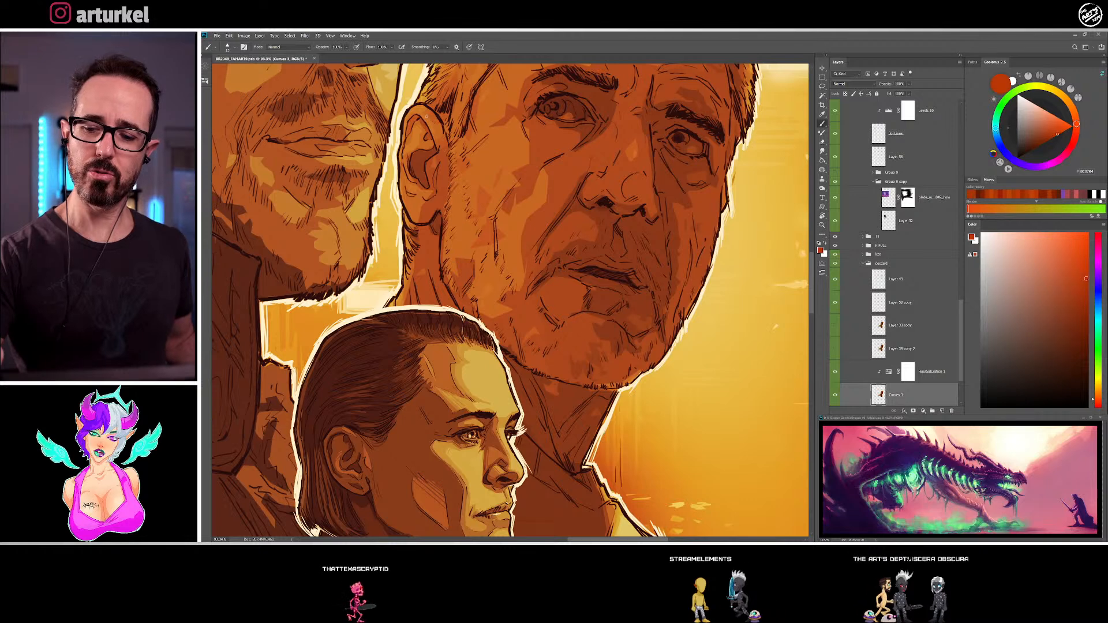
{"action": "left_click", "coordinate": [437, 123], "text": "alt"}
{"action": "left_click", "coordinate": [431, 113], "text": "alt"}
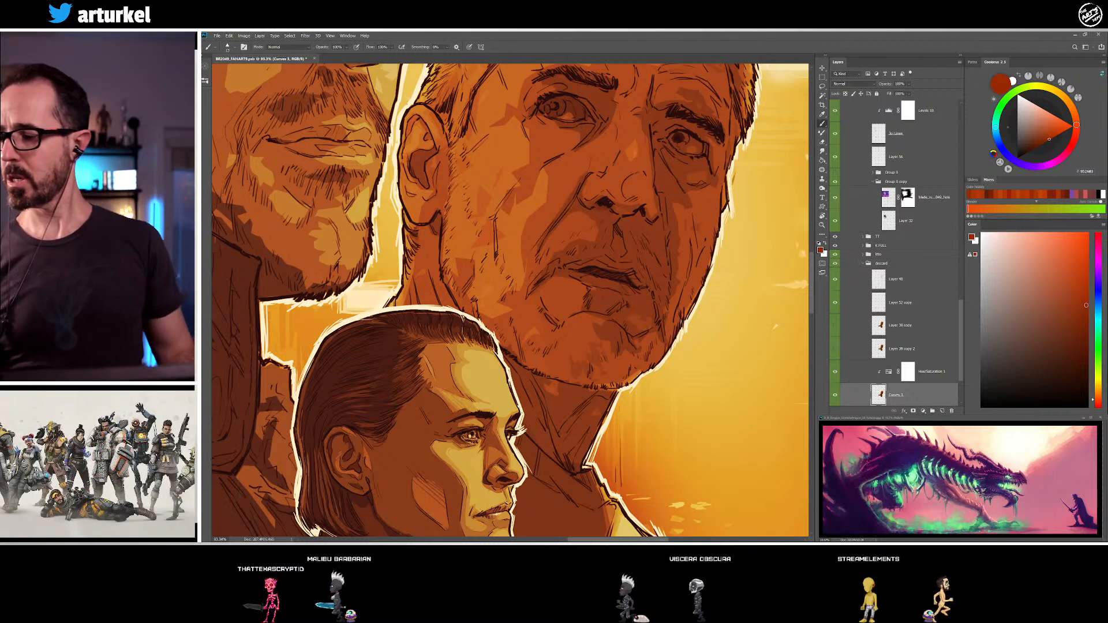
Try long contour strokes in bright orange-red down the older man's cheek, and undo them
{"action": "left_click", "coordinate": [1087, 233]}
{"action": "left_click_drag", "start_coordinate": [516, 129], "coordinate": [497, 199]}
{"action": "mouse_move", "coordinate": [516, 131]}
{"action": "left_mouse_down"}
{"action": "mouse_move", "coordinate": [540, 176]}
{"action": "mouse_move", "coordinate": [541, 279]}
{"action": "left_mouse_up"}
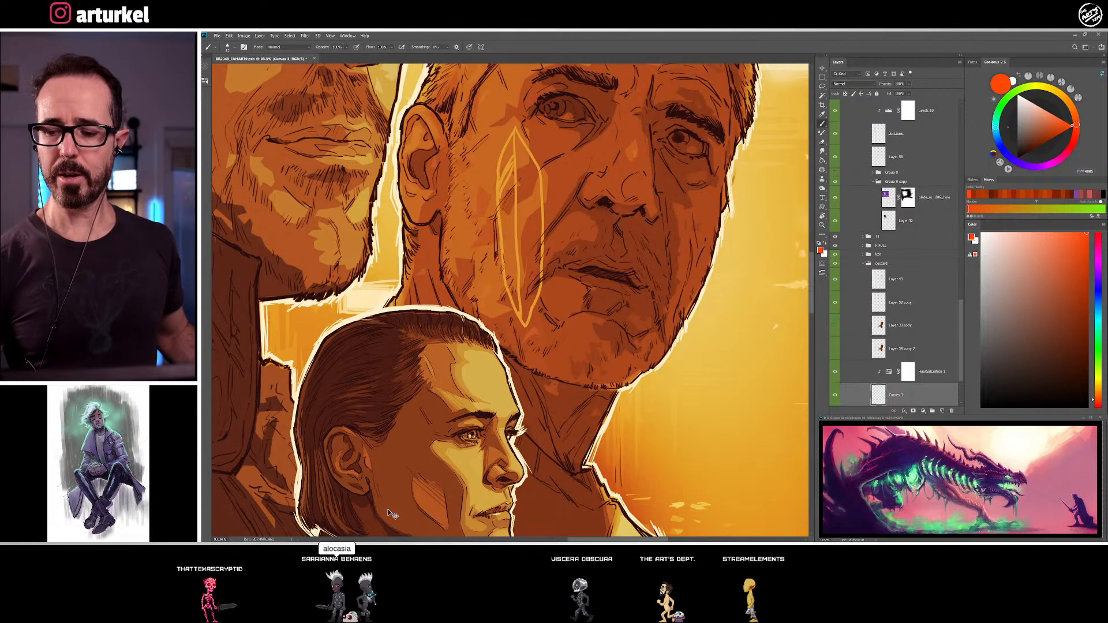
{"action": "key", "text": "ctrl+z"}
{"action": "key", "text": "ctrl+z"}
{"action": "key", "text": "ctrl+z"}
{"action": "key", "text": "ctrl+z"}
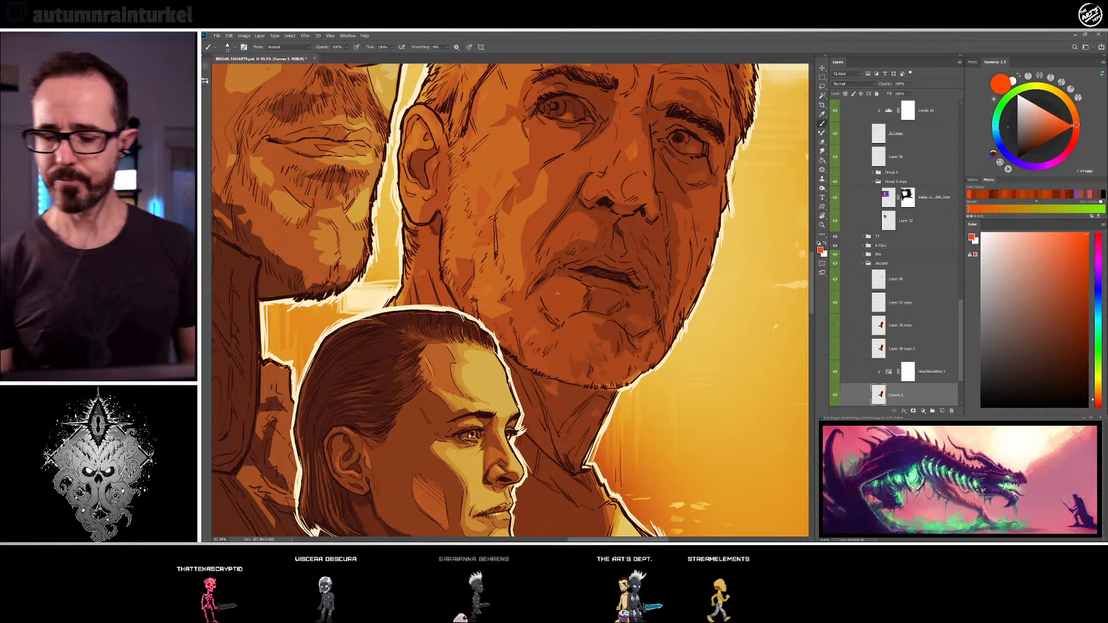
Shade the older man's earlobe and the sideburn area in front of his ear with sampled red-brown and orange-brown
{"action": "left_click", "coordinate": [430, 203], "text": "alt"}
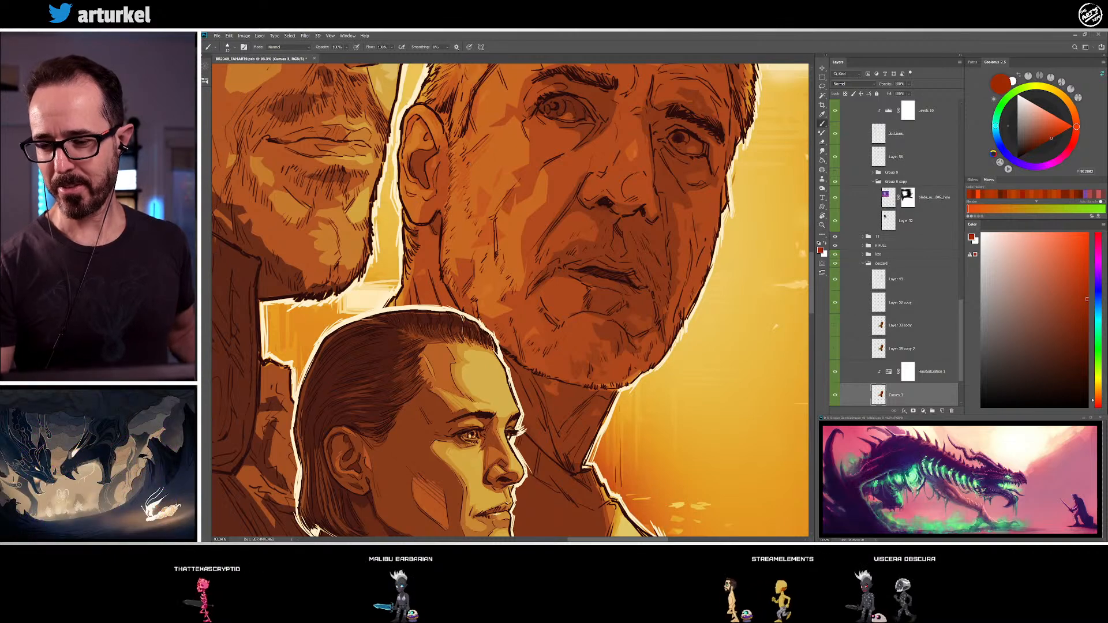
{"action": "left_click_drag", "start_coordinate": [528, 193], "coordinate": [517, 210]}
{"action": "left_click", "coordinate": [441, 161], "text": "alt"}
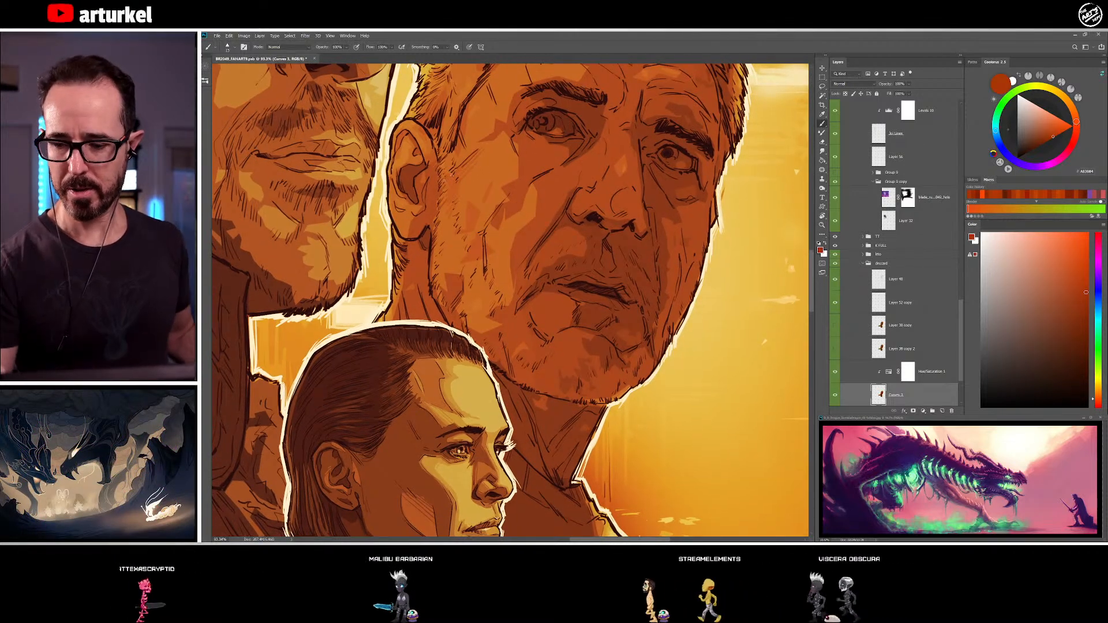
{"action": "left_click_drag", "start_coordinate": [495, 302], "coordinate": [481, 316]}
{"action": "left_click", "coordinate": [440, 154], "text": "alt"}
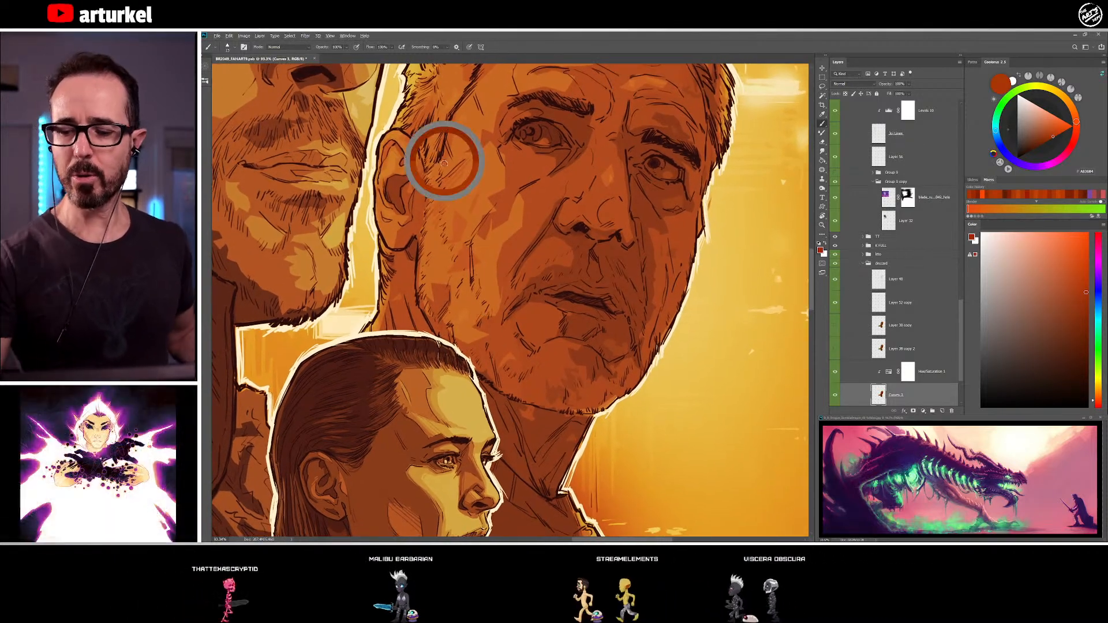
{"action": "left_click_drag", "start_coordinate": [493, 216], "coordinate": [476, 258]}
{"action": "left_click", "coordinate": [441, 169], "text": "alt"}
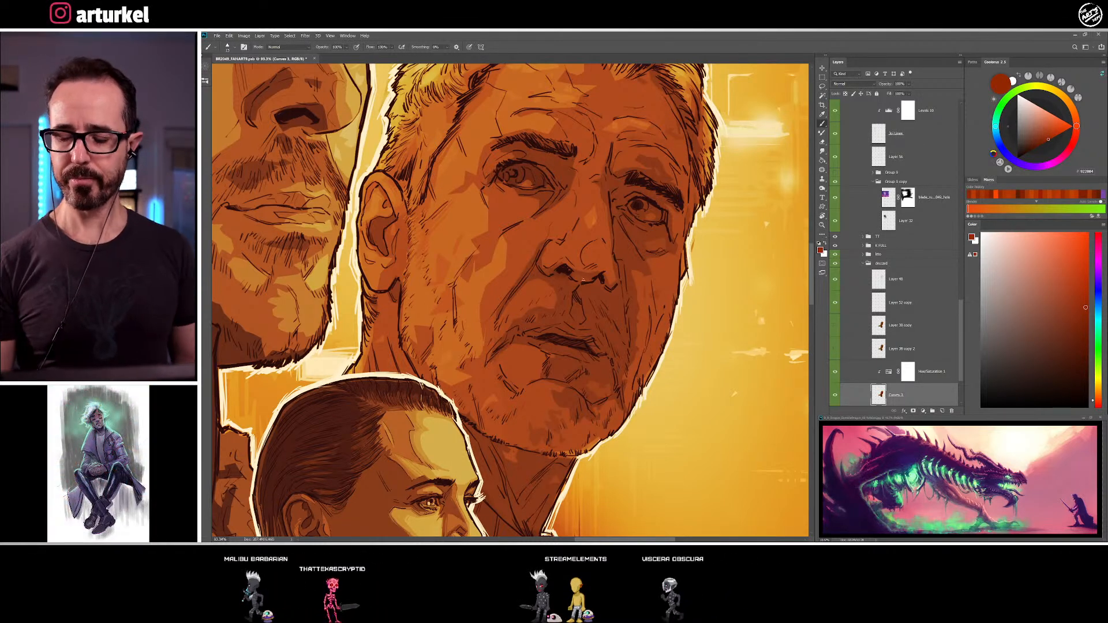
{"action": "scroll", "coordinate": [480, 247], "scroll_direction": "down", "scroll_amount": 2}
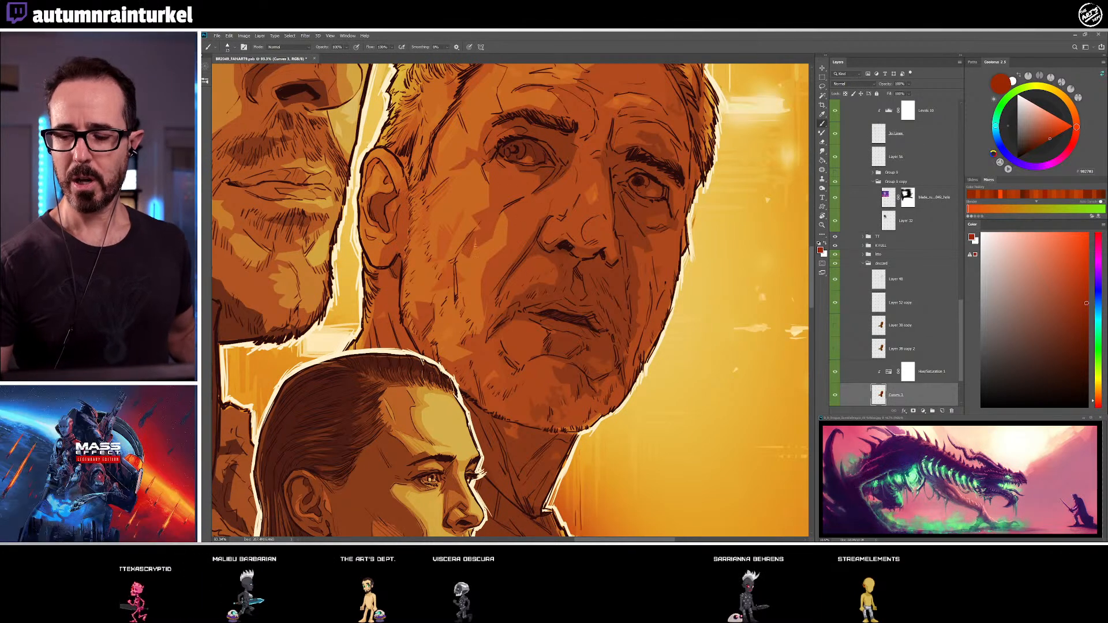
Shade the older man's cheek between the beard line and cheekbone with sampled red-brown and orange-brown tones
{"action": "left_click", "coordinate": [452, 267], "text": "alt"}
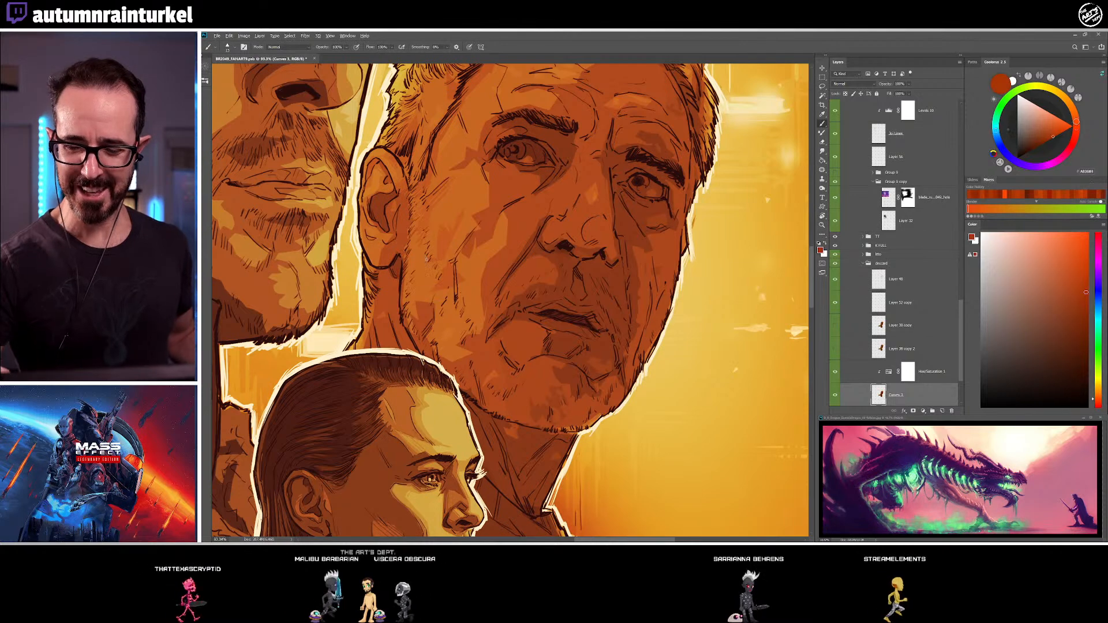
{"action": "left_click", "coordinate": [414, 272], "text": "alt"}
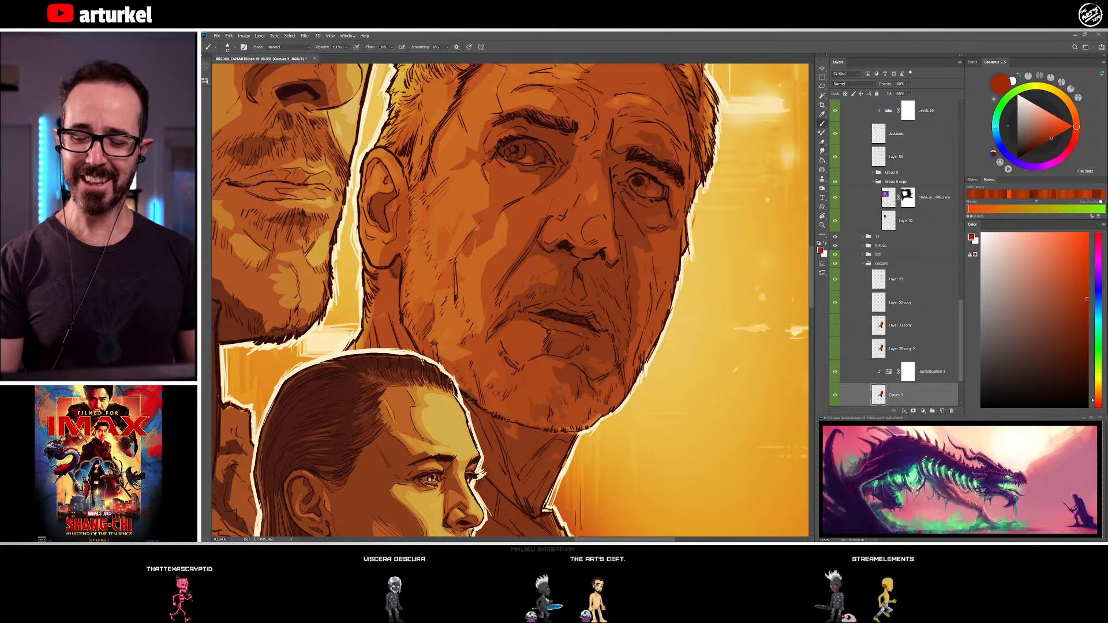
{"action": "left_click", "coordinate": [433, 250], "text": "alt"}
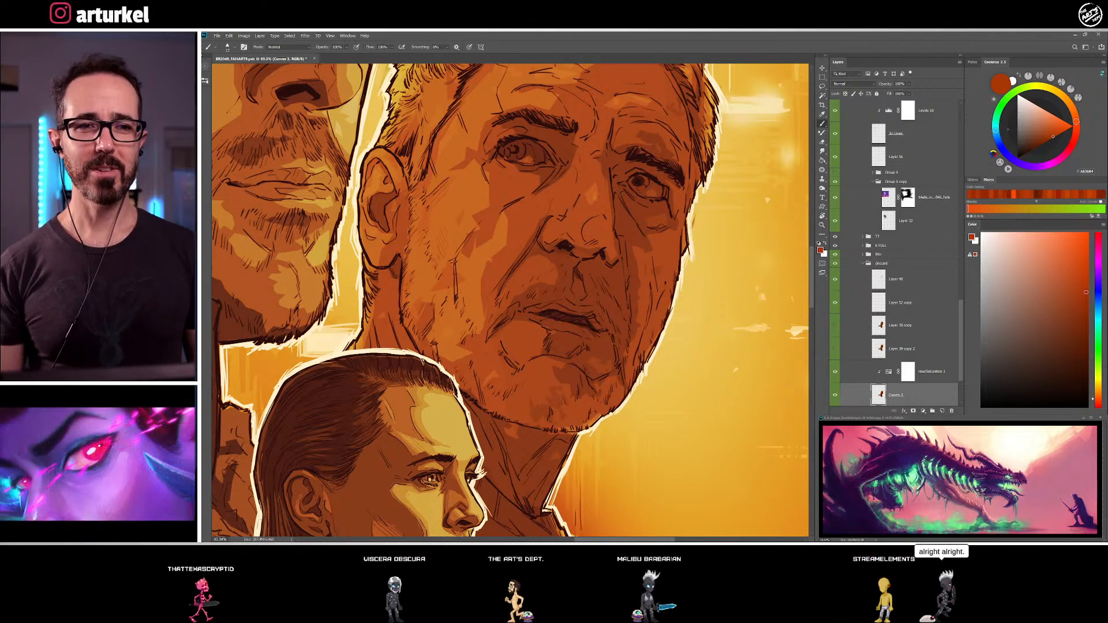
{"action": "left_click", "coordinate": [482, 221], "text": "alt"}
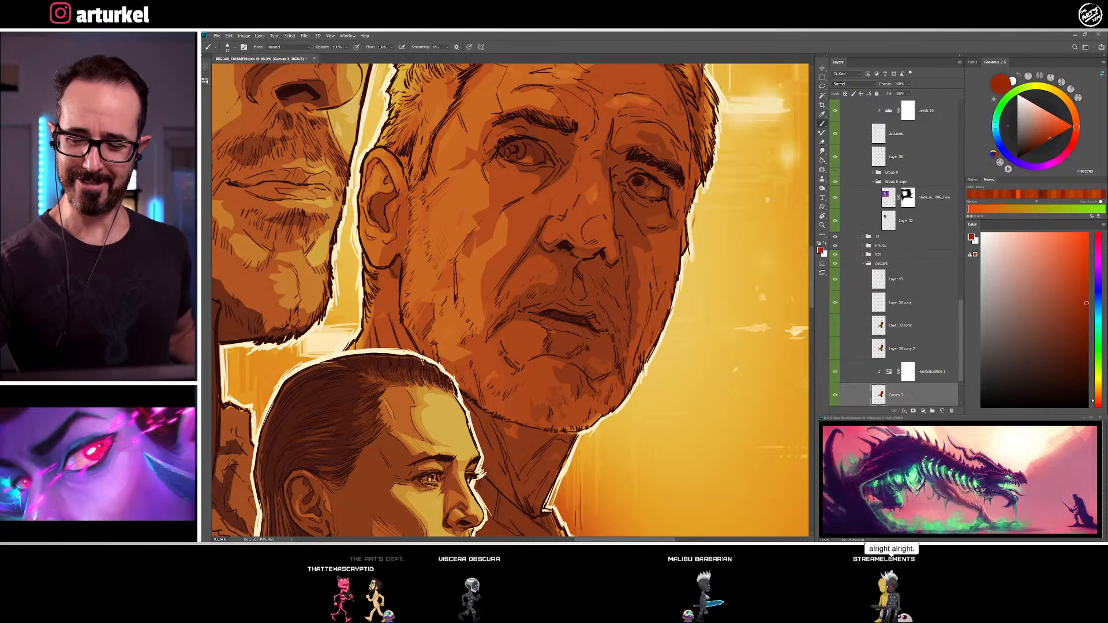
{"action": "left_click", "coordinate": [453, 225], "text": "alt"}
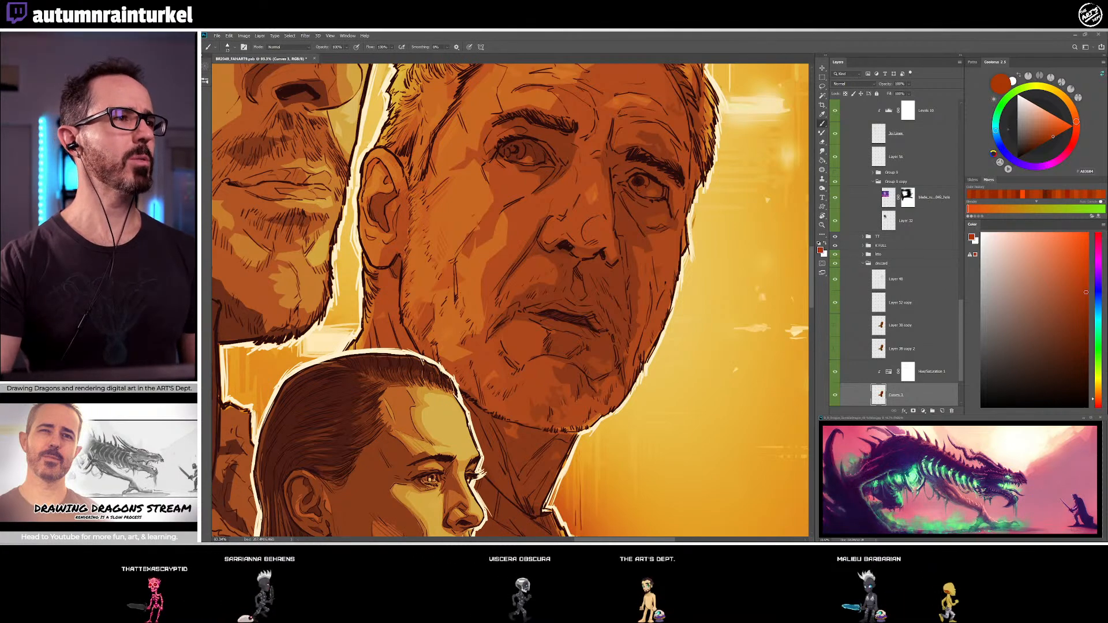
View the potted calathea photo in the browser window, and return to the poster document
{"action": "left_click_drag", "start_coordinate": [670, 92], "coordinate": [669, 81]}
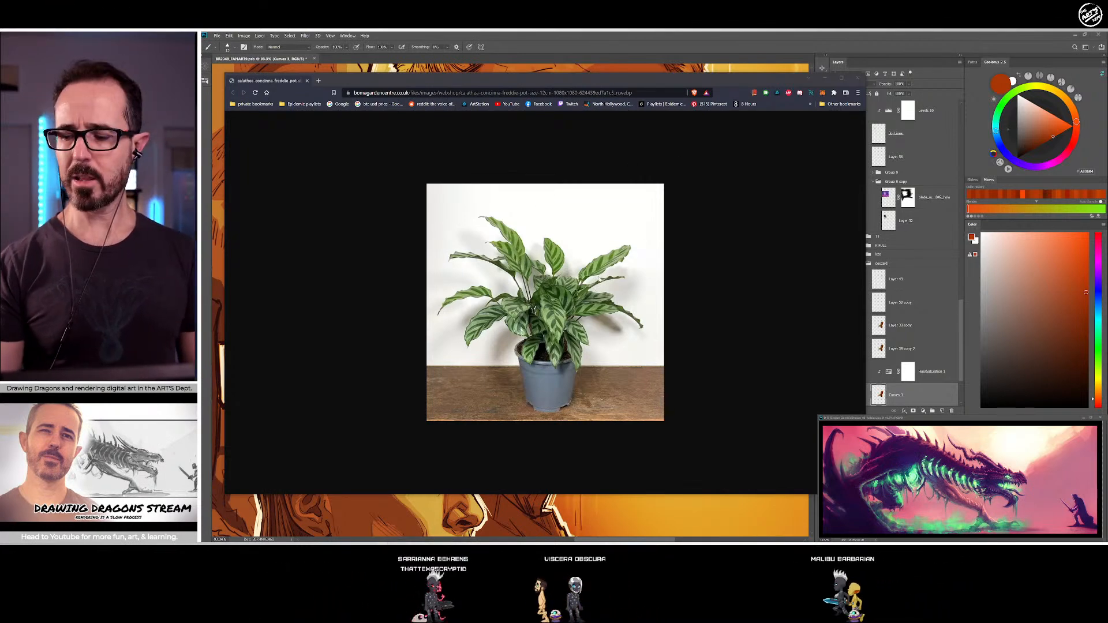
{"action": "left_click", "coordinate": [858, 78]}
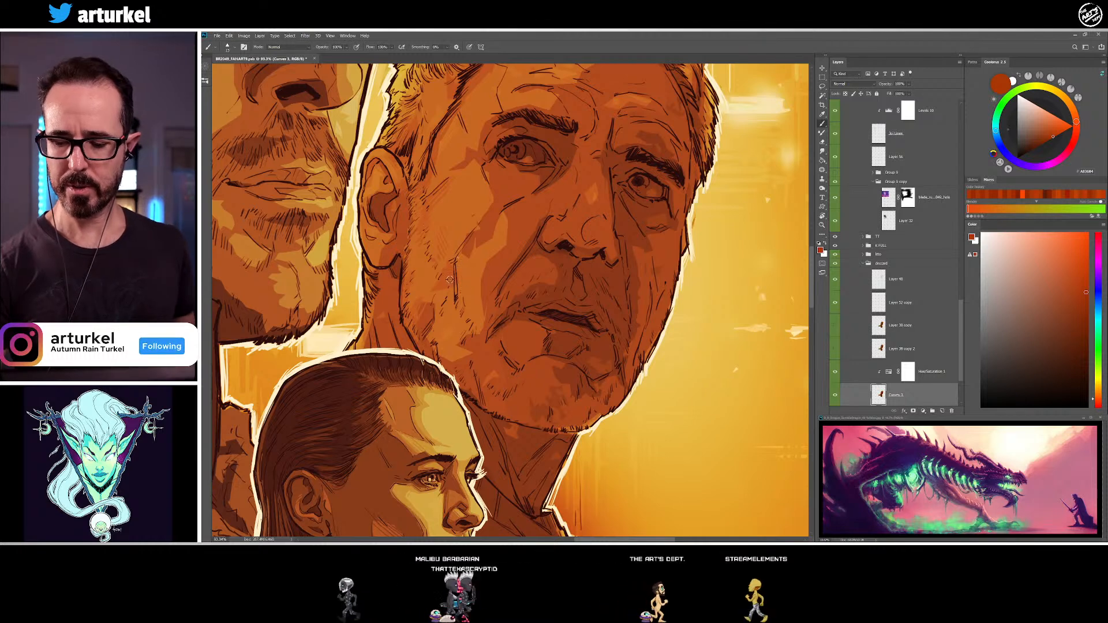
Refine the stubble shading around the dark crease in the older man's mid cheek with sampled dark red-brown and orange-brown
{"action": "left_click", "coordinate": [425, 309], "text": "alt"}
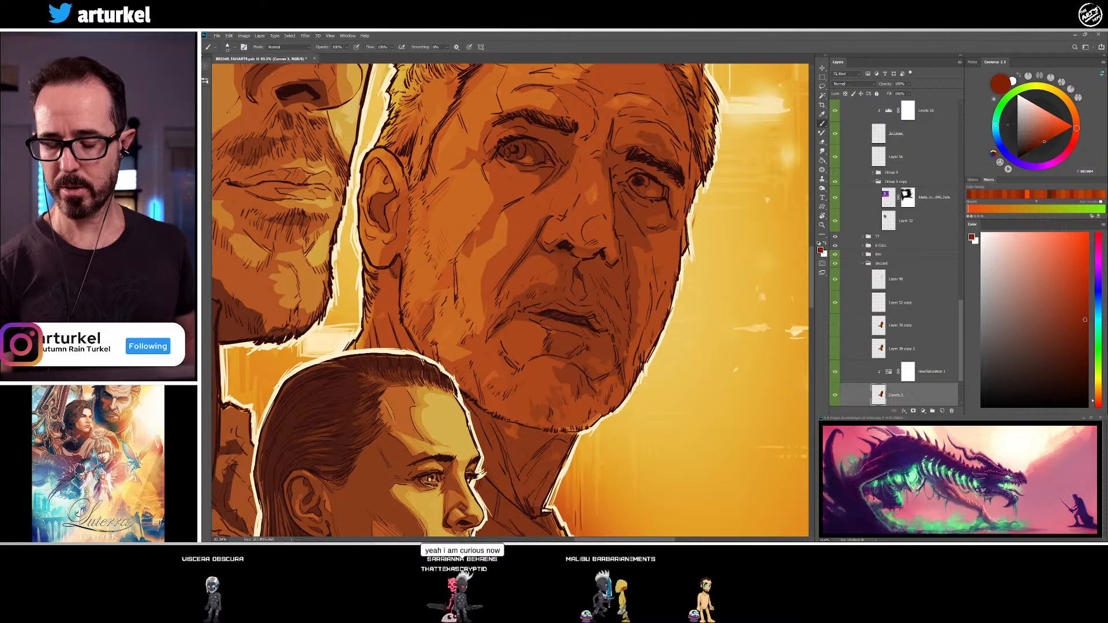
{"action": "left_click", "coordinate": [441, 294], "text": "alt"}
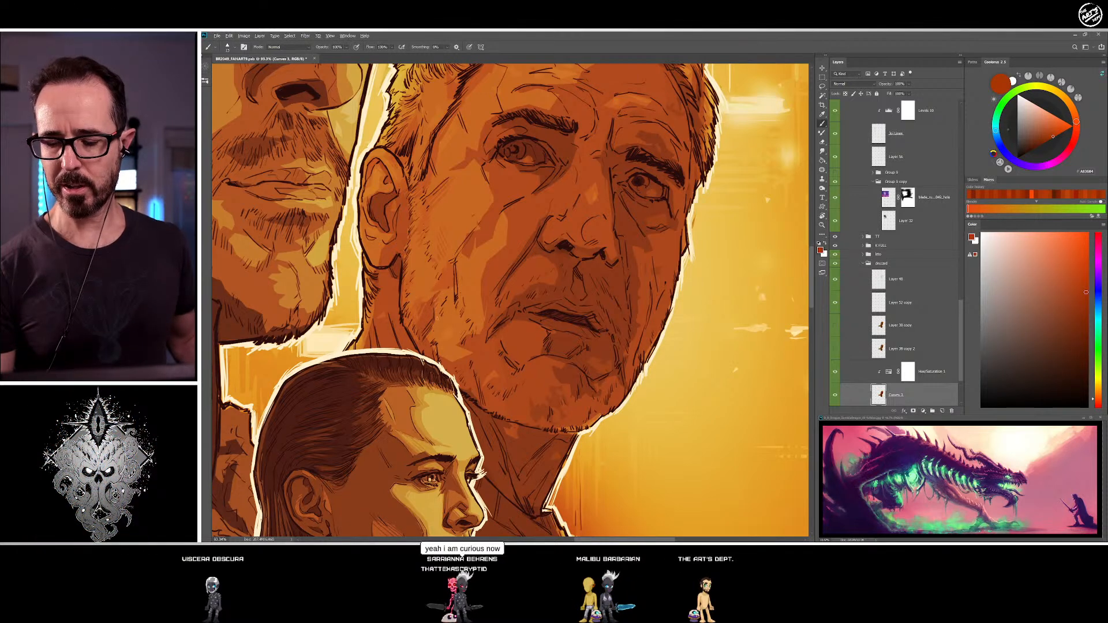
{"action": "left_click", "coordinate": [433, 278], "text": "alt"}
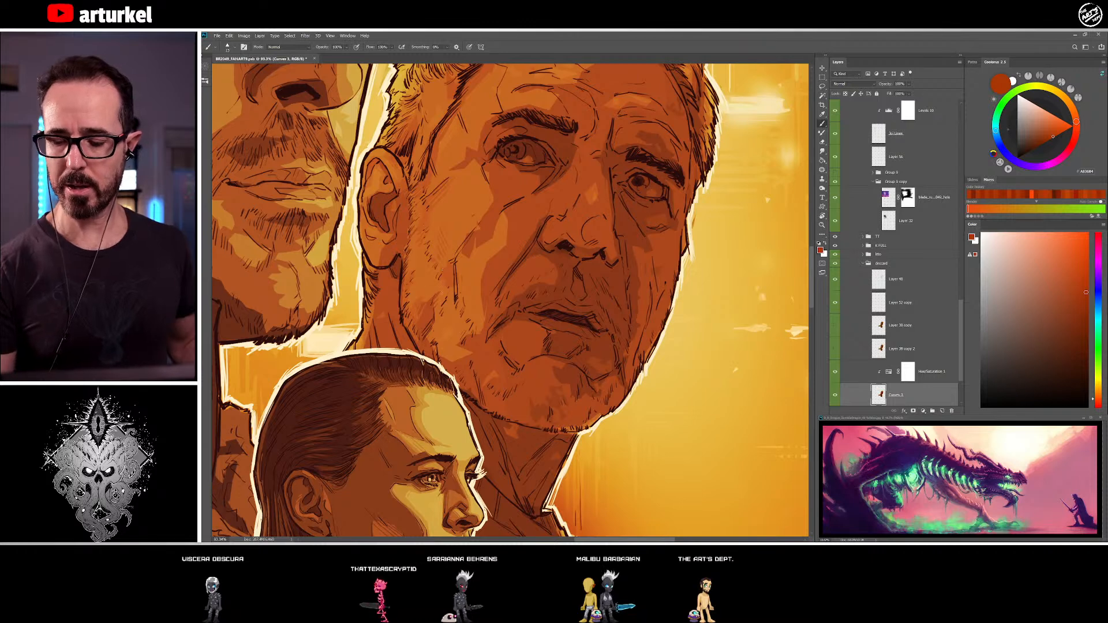
{"action": "left_click", "coordinate": [451, 269], "text": "alt"}
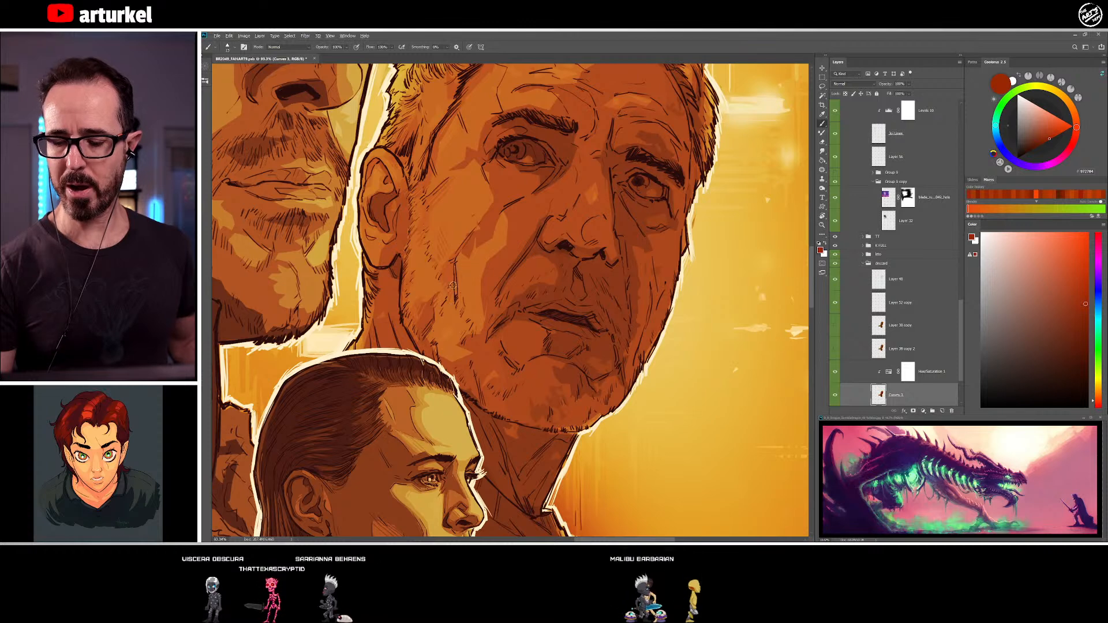
{"action": "left_click", "coordinate": [454, 314], "text": "alt"}
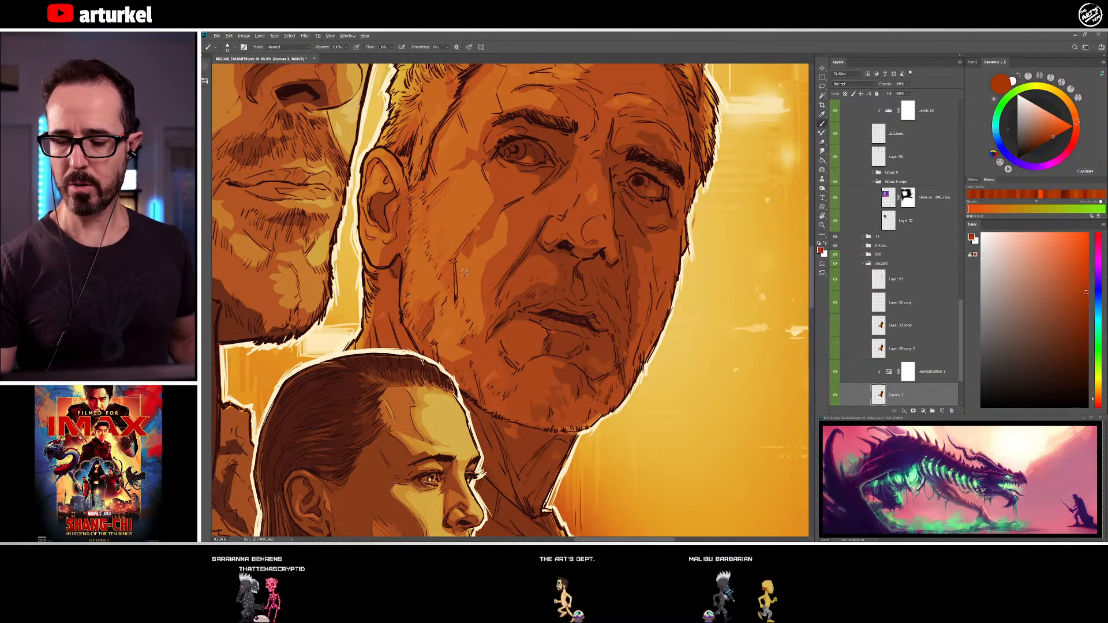
{"action": "left_click", "coordinate": [456, 297], "text": "alt"}
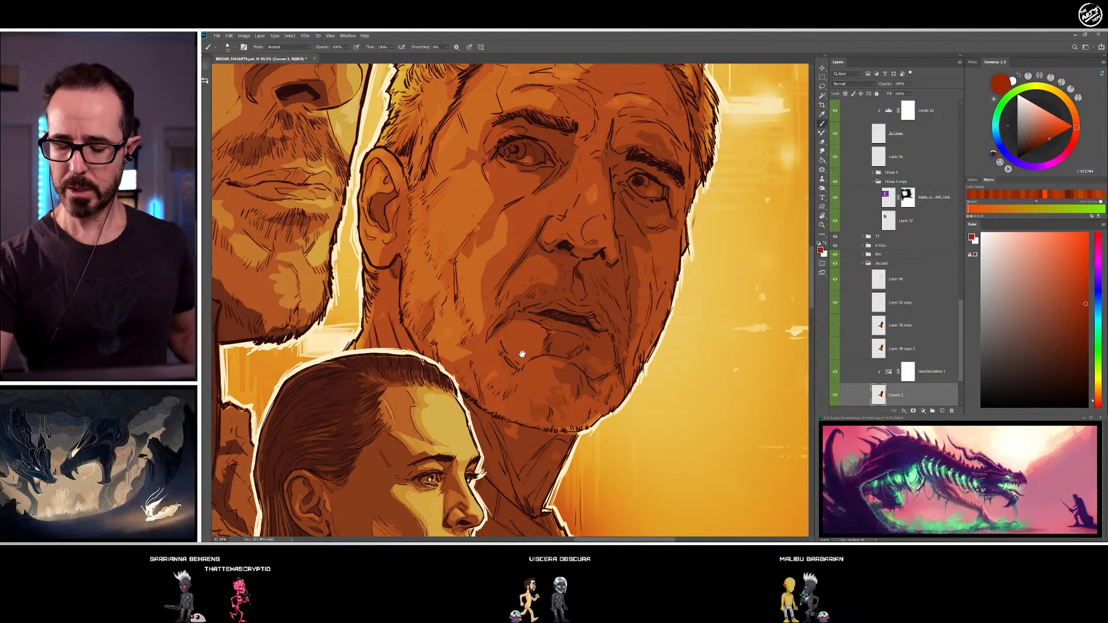
Blend the beard edge on the older man's lower cheek with sampled brighter orange and orange-brown
{"action": "left_click_drag", "start_coordinate": [448, 335], "coordinate": [463, 285]}
{"action": "left_click", "coordinate": [463, 286], "text": "alt"}
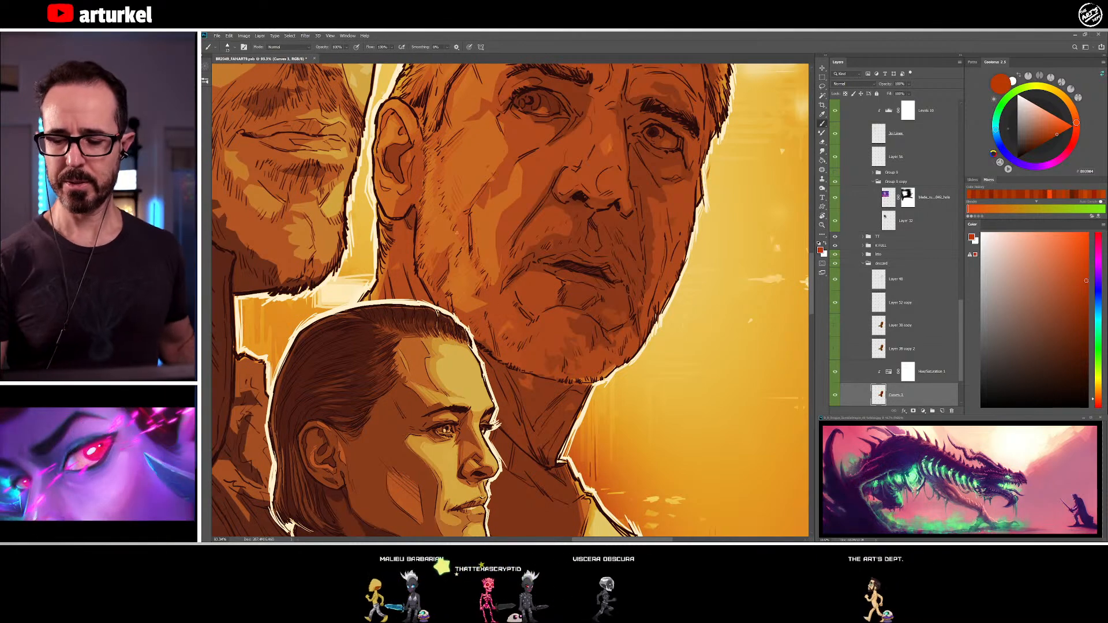
{"action": "left_click", "coordinate": [451, 238], "text": "alt"}
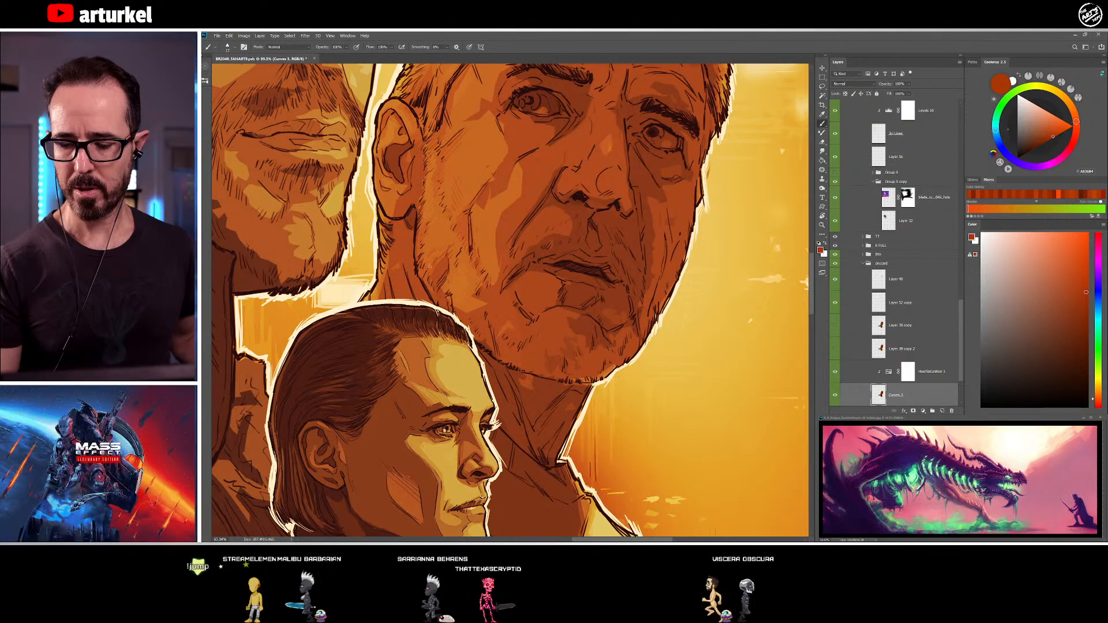
Shade the older man's jaw beside the corner of his mouth and chin with sampled dark red-brown and orange-brown
{"action": "left_click_drag", "start_coordinate": [503, 322], "coordinate": [470, 351]}
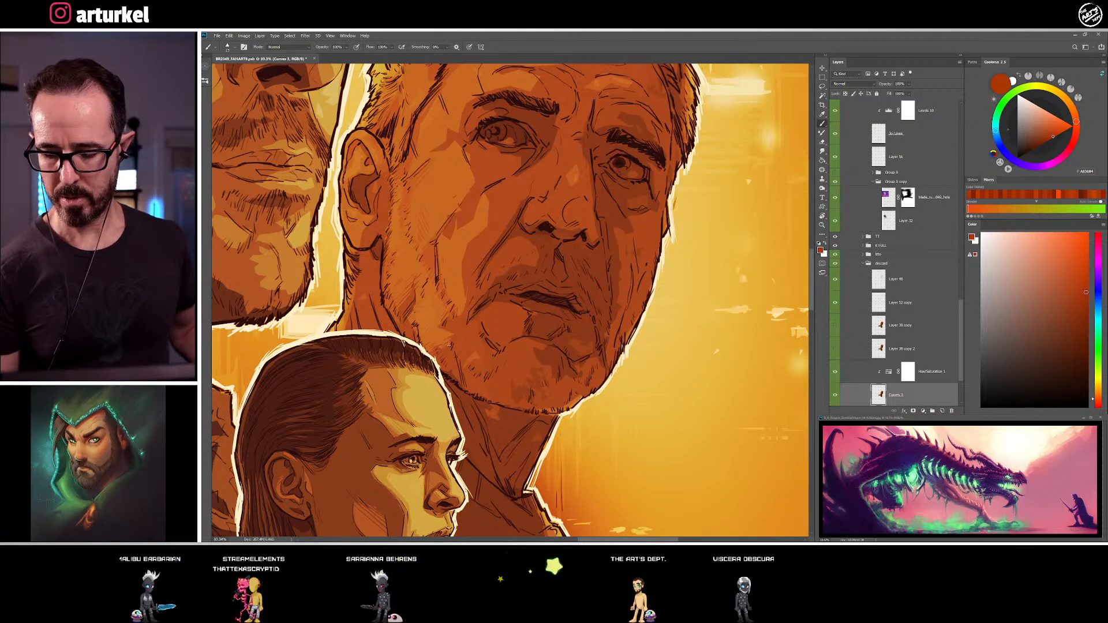
{"action": "left_click_drag", "start_coordinate": [507, 366], "coordinate": [533, 298]}
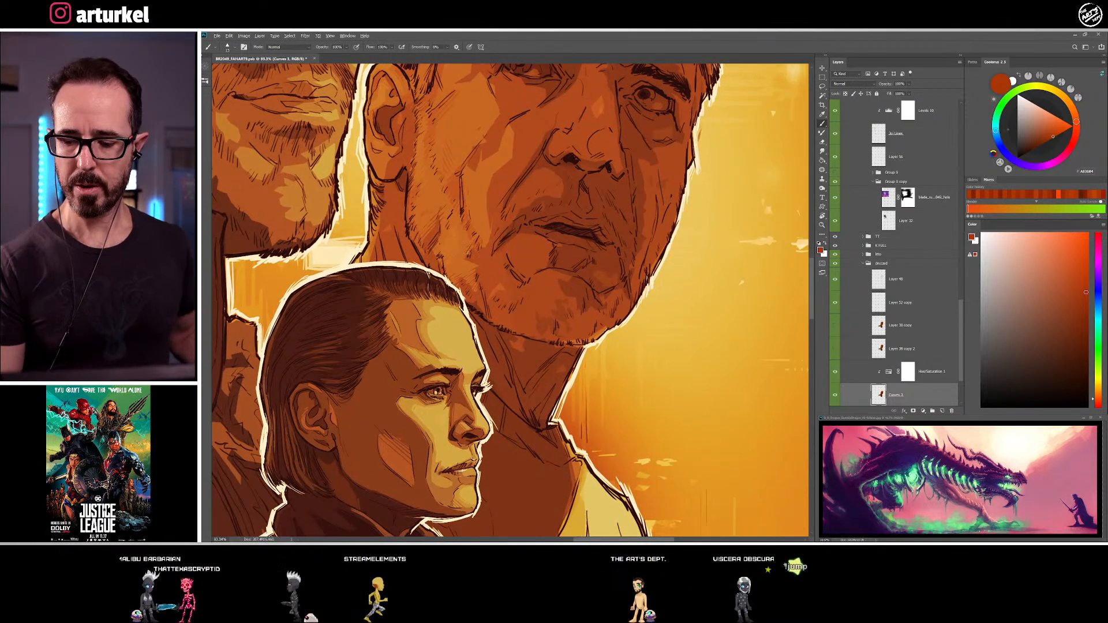
{"action": "left_click", "coordinate": [469, 256], "text": "alt"}
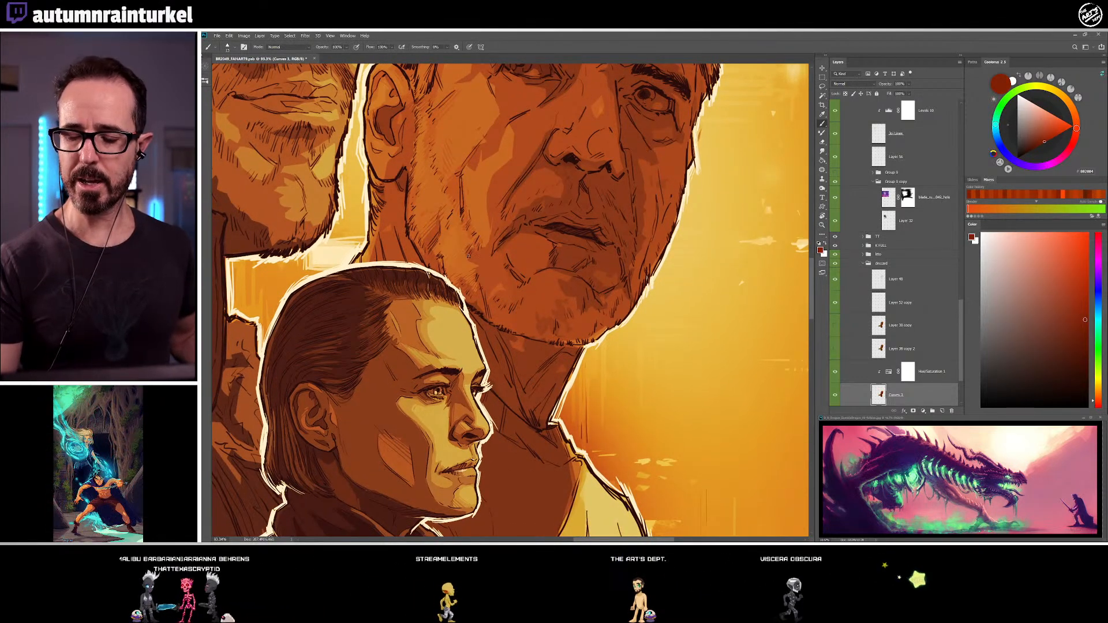
{"action": "left_click", "coordinate": [473, 254], "text": "alt"}
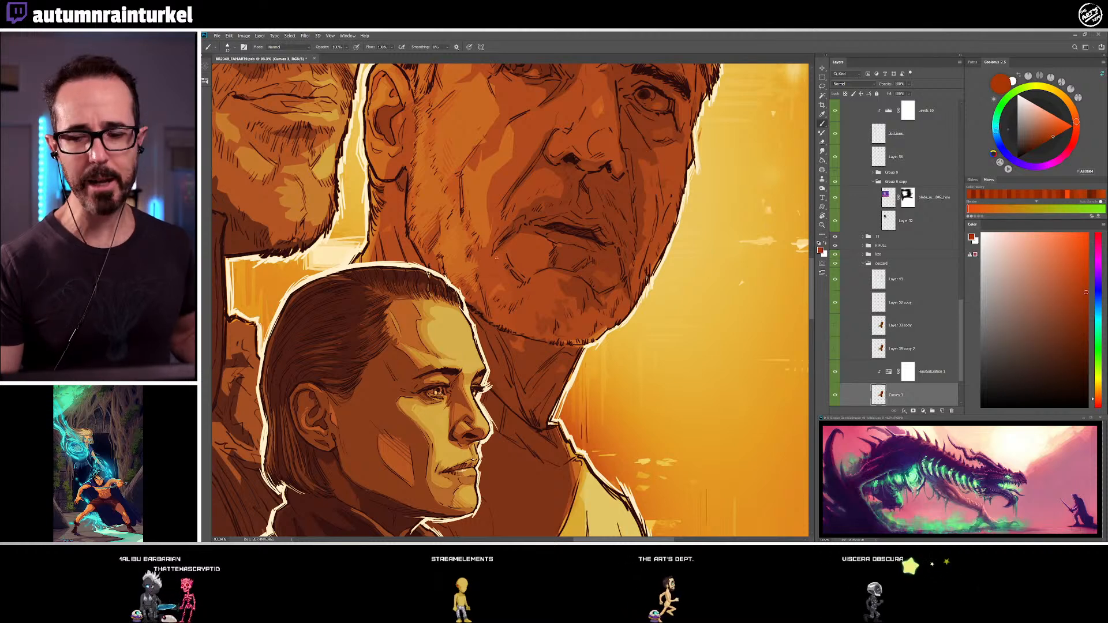
{"action": "left_click", "coordinate": [493, 289], "text": "alt"}
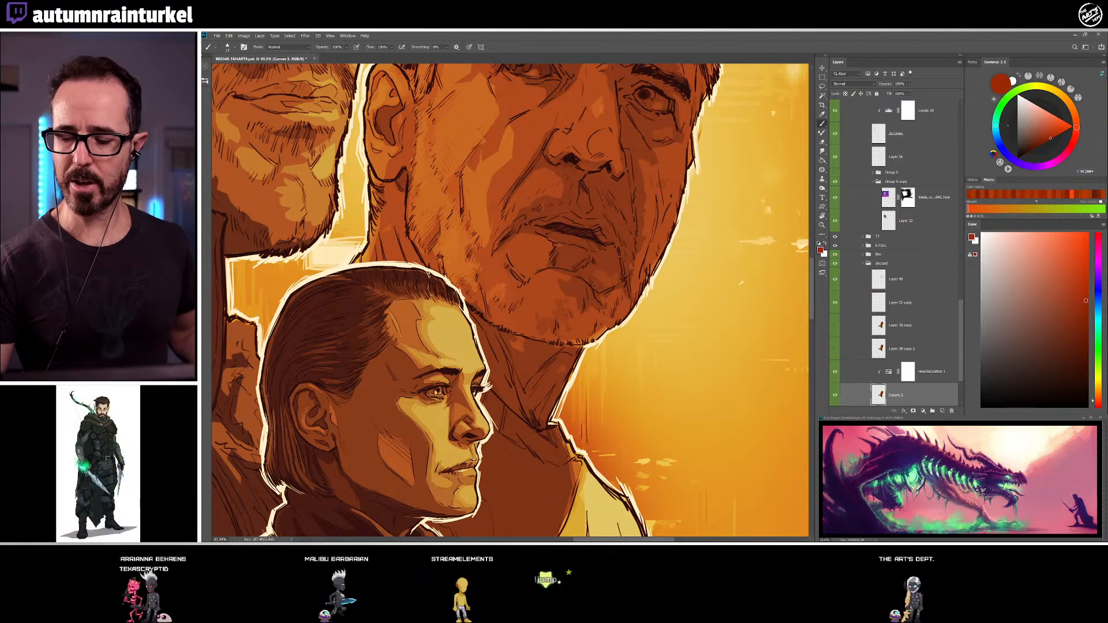
{"action": "left_click", "coordinate": [504, 276], "text": "alt"}
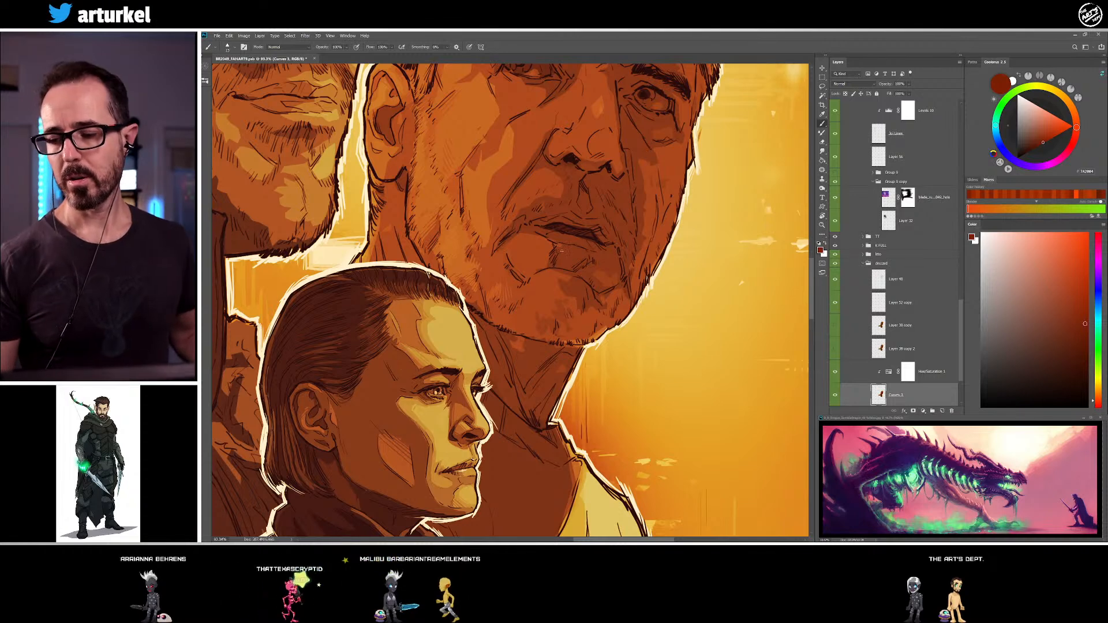
{"action": "left_click", "coordinate": [495, 292], "text": "alt"}
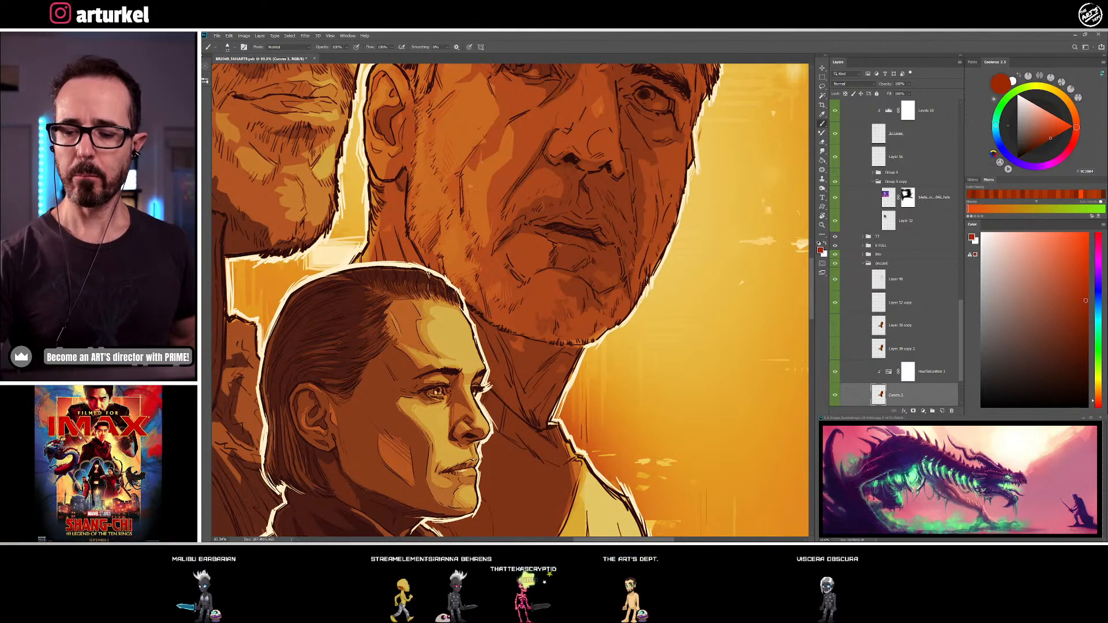
Touch up the shadow shapes on the older man's cheek below the eye and beside the nose with sampled red-brown tones
{"action": "left_click", "coordinate": [471, 182], "text": "alt"}
{"action": "left_click_drag", "start_coordinate": [493, 210], "coordinate": [482, 254]}
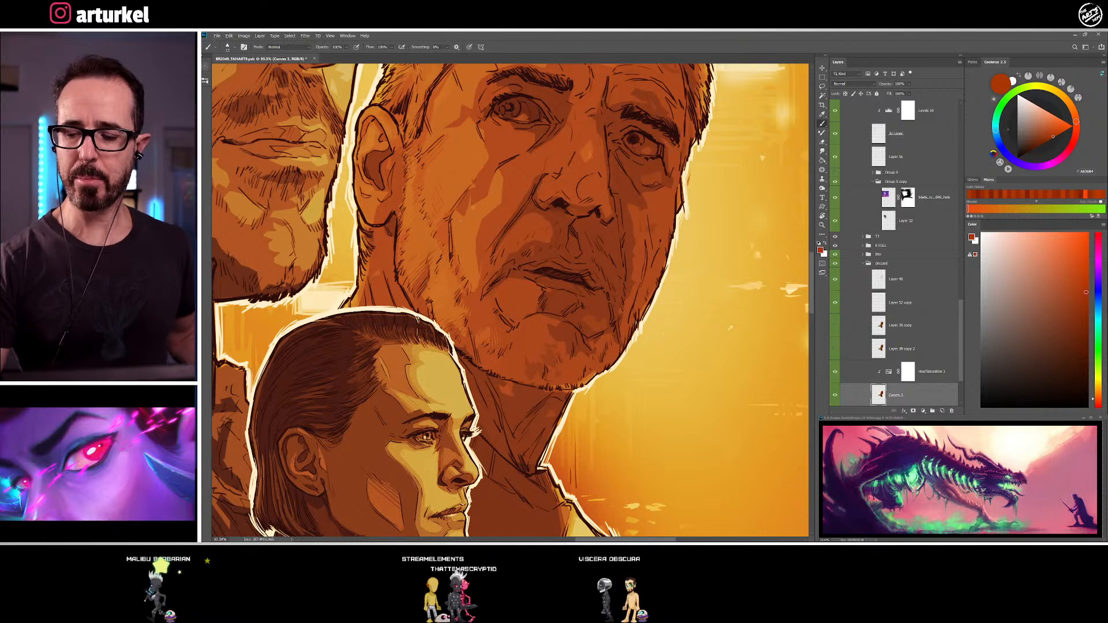
{"action": "left_click", "coordinate": [498, 189], "text": "alt"}
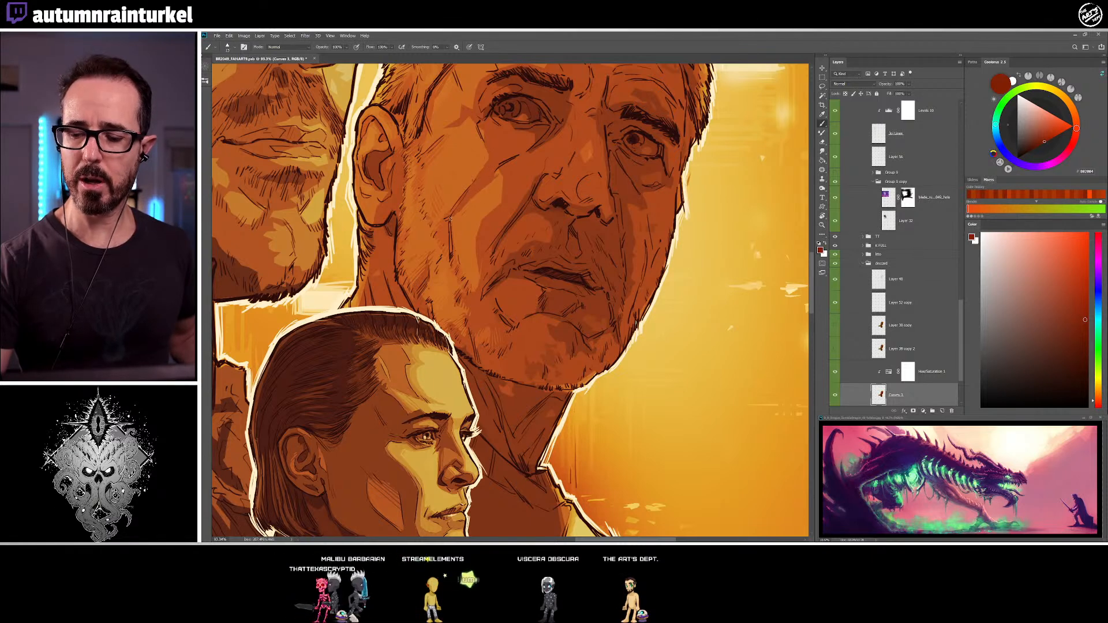
{"action": "left_click", "coordinate": [523, 176], "text": "alt"}
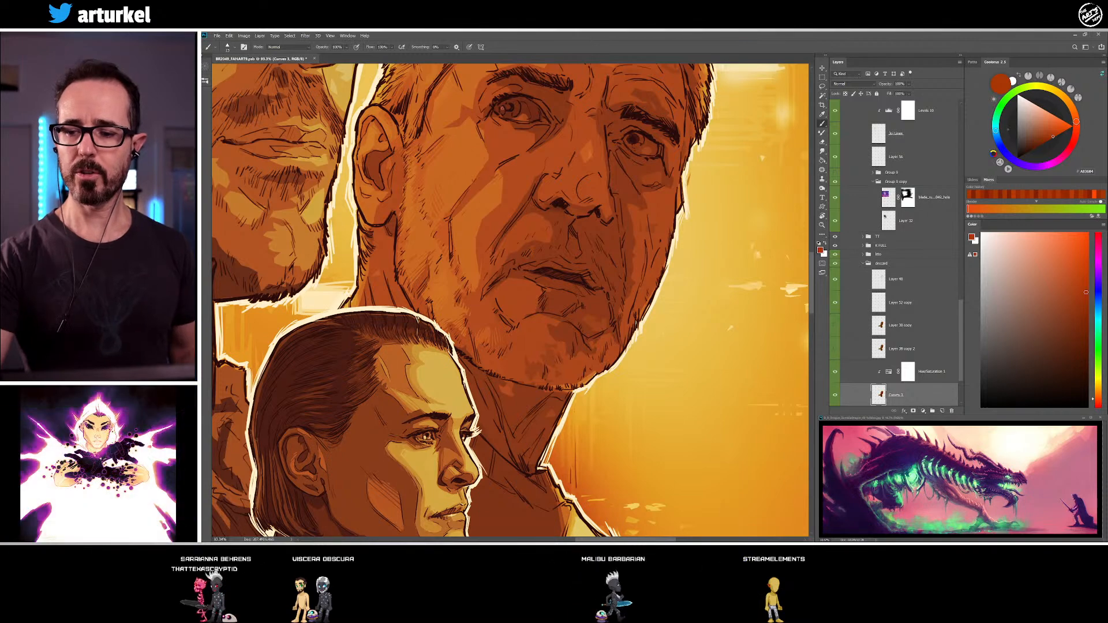
Shade the older man's forehead and the outer end of his eyebrow nearest the ear with sampled orange and orange-brown
{"action": "left_click_drag", "start_coordinate": [483, 186], "coordinate": [478, 255]}
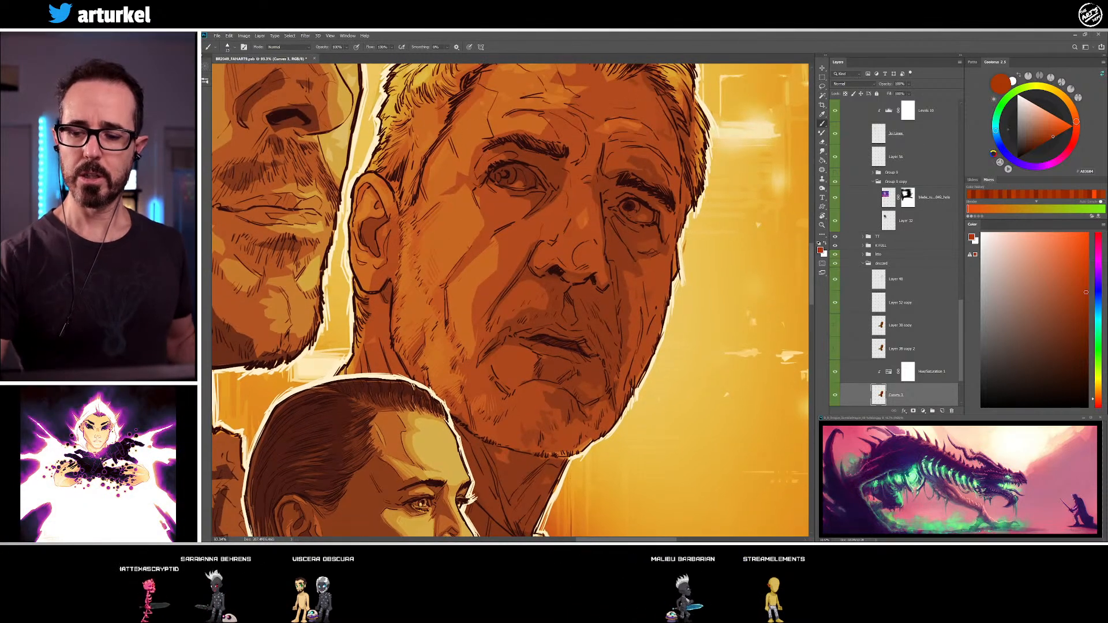
{"action": "left_click_drag", "start_coordinate": [501, 157], "coordinate": [497, 188]}
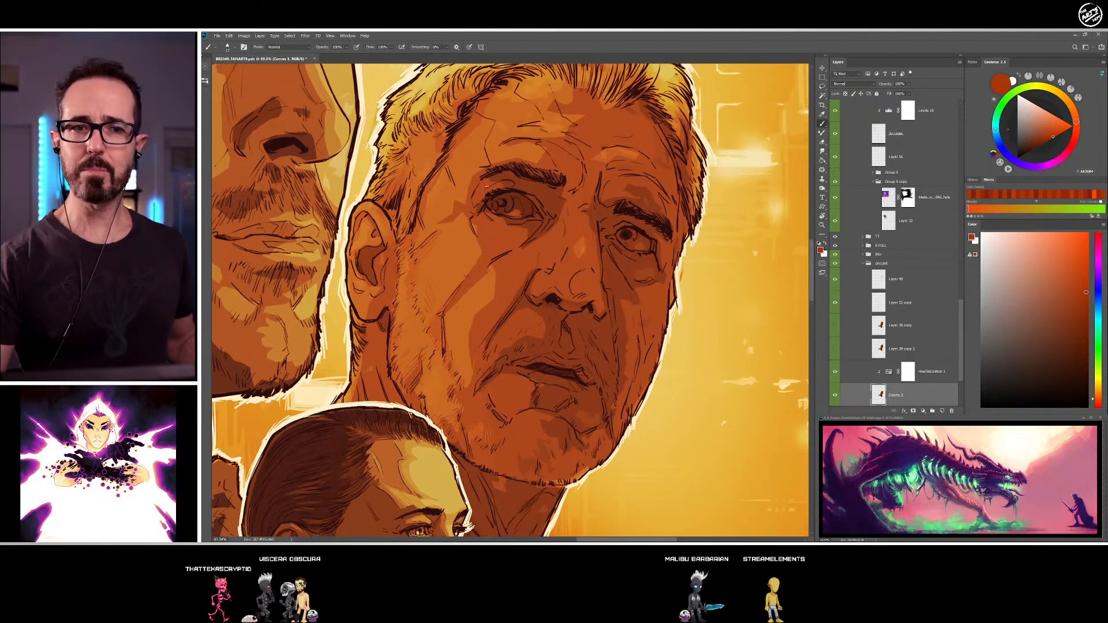
{"action": "left_click", "coordinate": [489, 132], "text": "alt"}
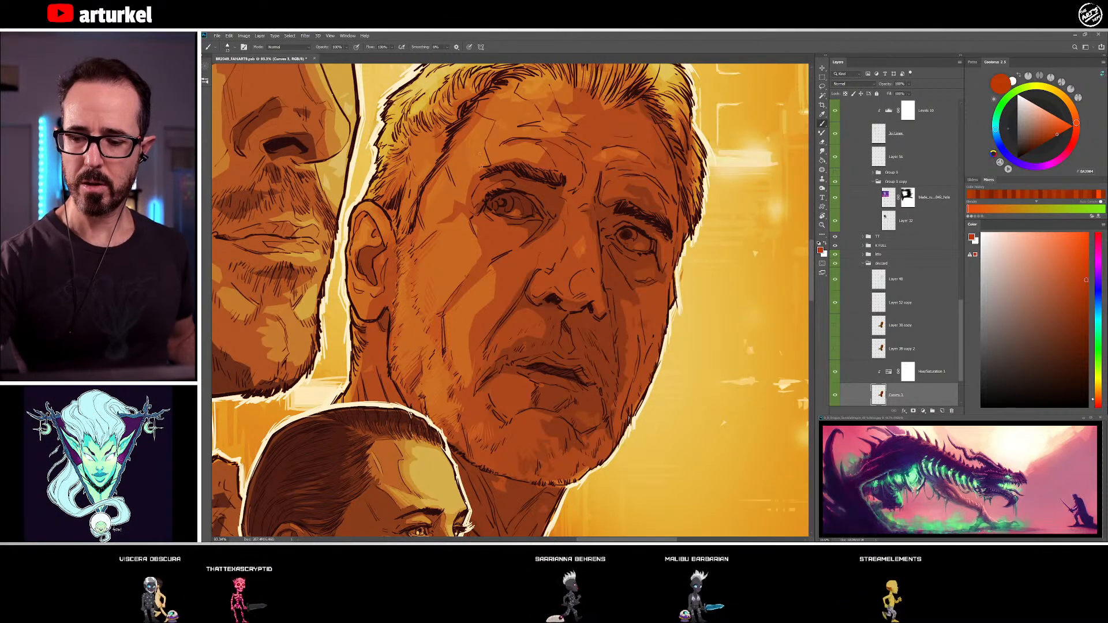
{"action": "left_click", "coordinate": [483, 170], "text": "alt"}
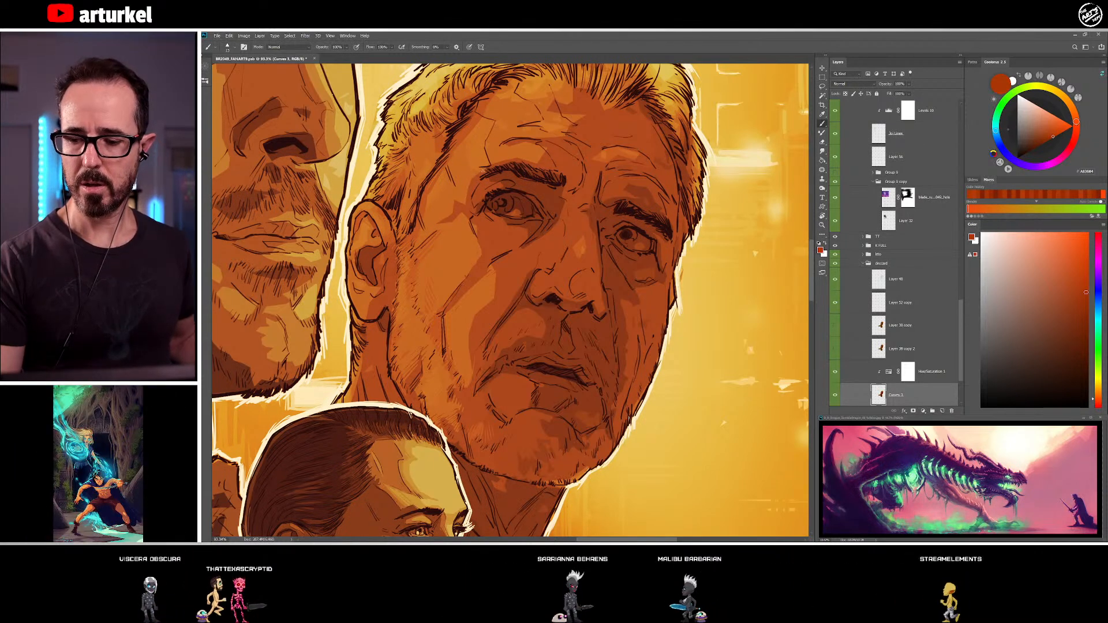
{"action": "left_click", "coordinate": [476, 182], "text": "alt"}
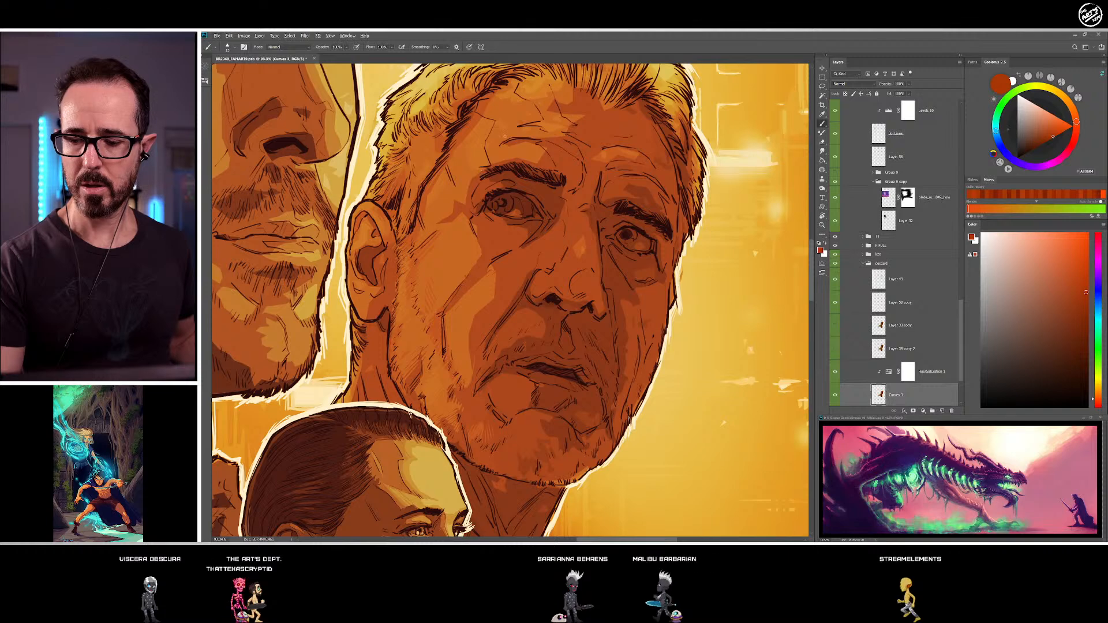
Refine the shadows on the older man's upper eyelid, outer eye corner and temple with sampled dark red-brown and orange-brown
{"action": "left_click", "coordinate": [506, 183], "text": "alt"}
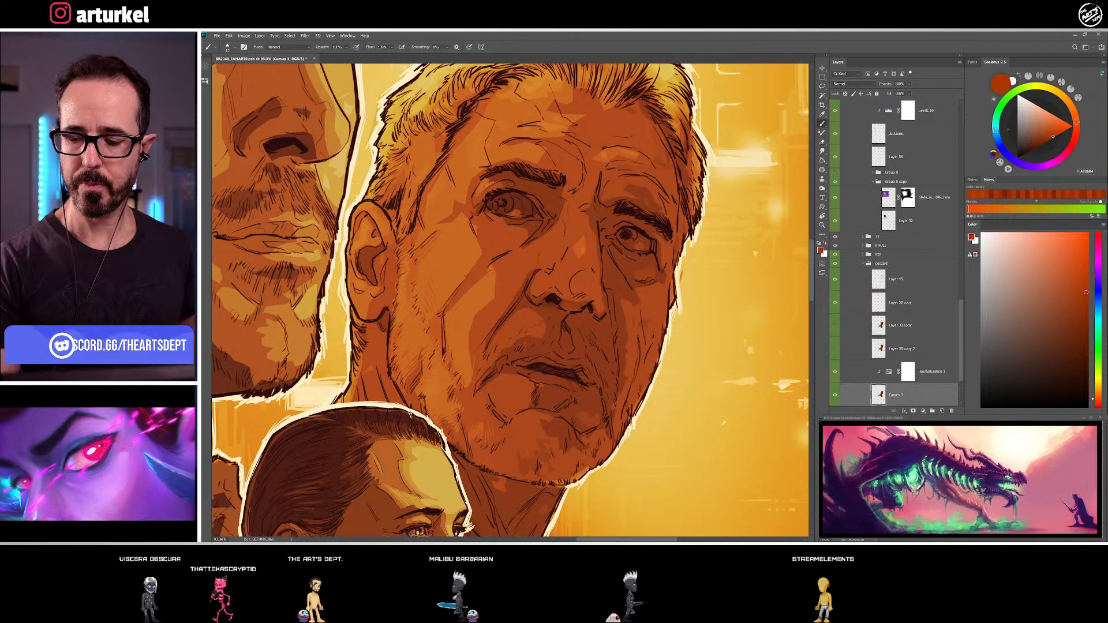
{"action": "left_click", "coordinate": [506, 171], "text": "alt"}
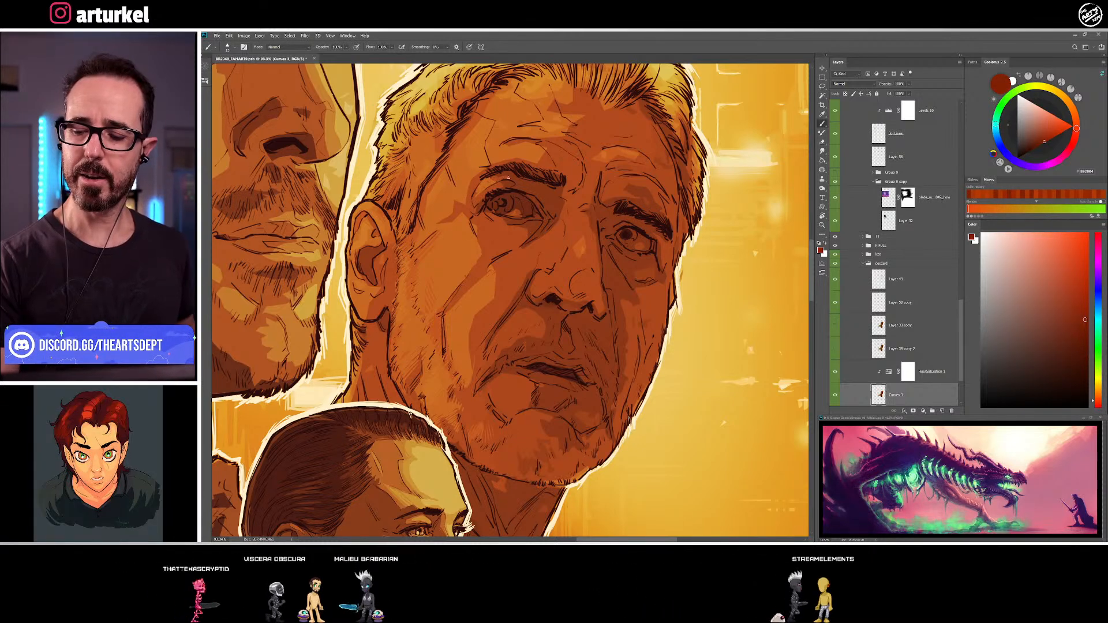
{"action": "left_click", "coordinate": [490, 183], "text": "alt"}
{"action": "left_click", "coordinate": [478, 189], "text": "alt"}
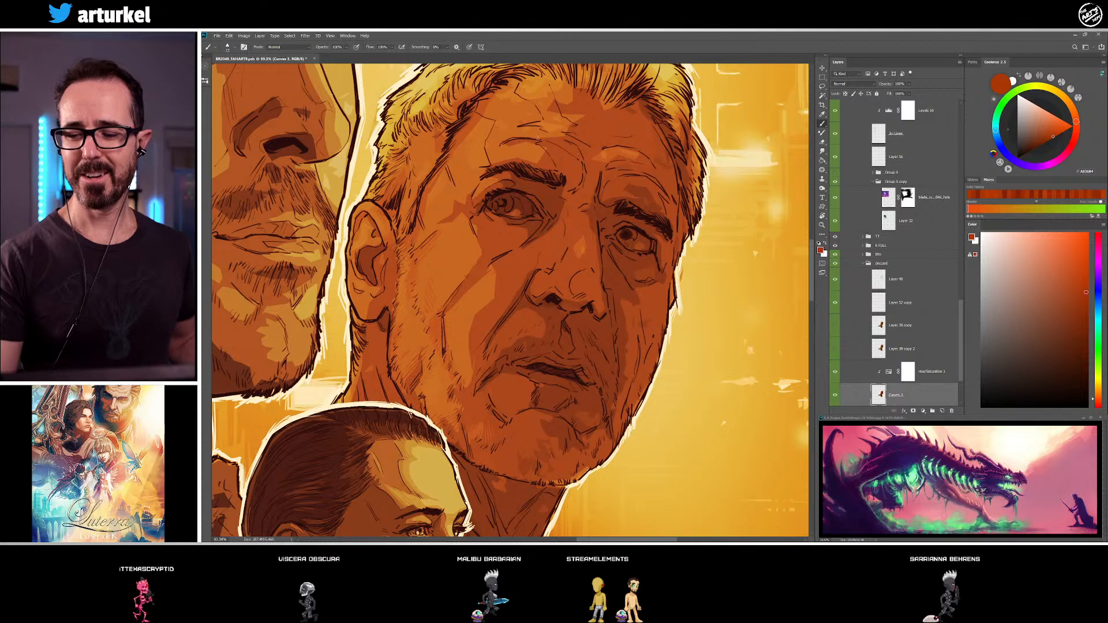
{"action": "left_click", "coordinate": [488, 195], "text": "alt"}
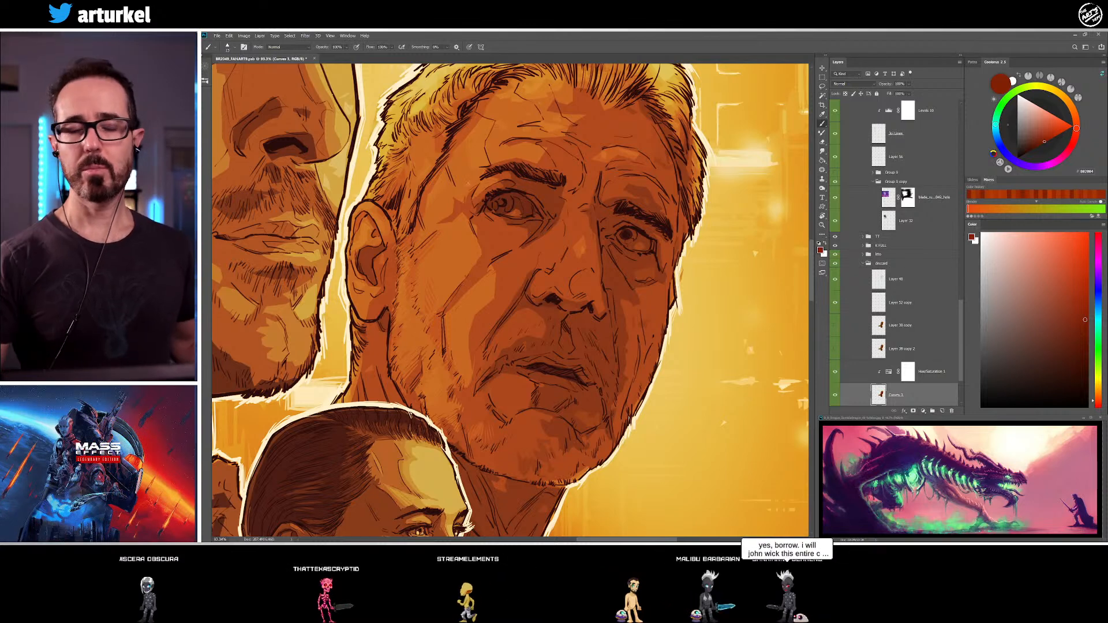
{"action": "left_click", "coordinate": [445, 192], "text": "alt"}
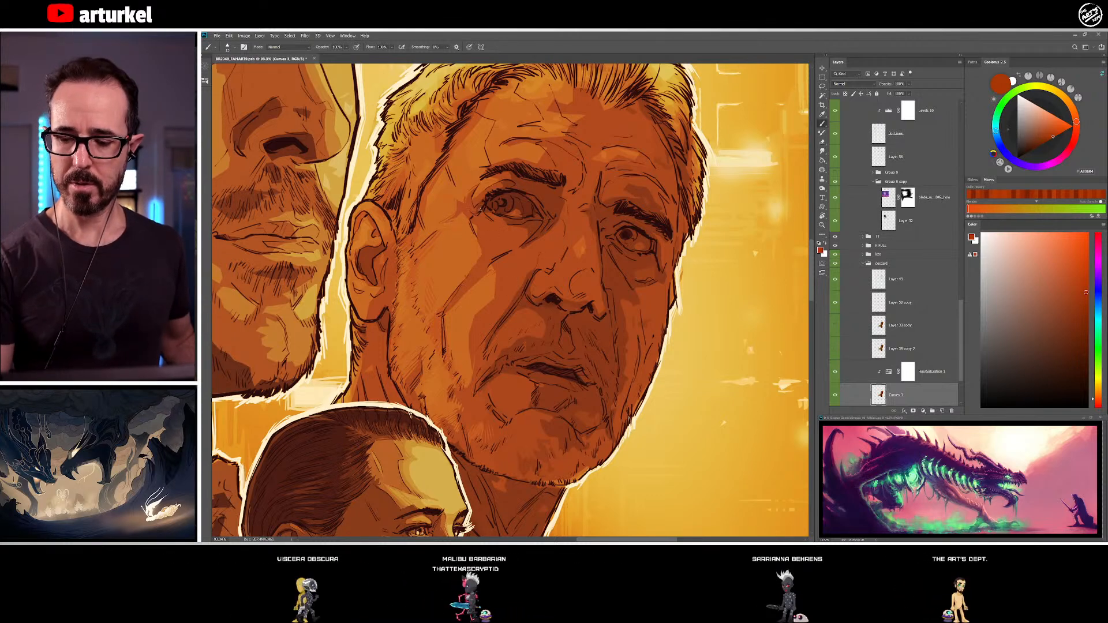
Refine the shading below the older man's eye nearest the ear and around its iris with sampled orange-brown and dark red-brown
{"action": "left_click", "coordinate": [485, 247], "text": "alt"}
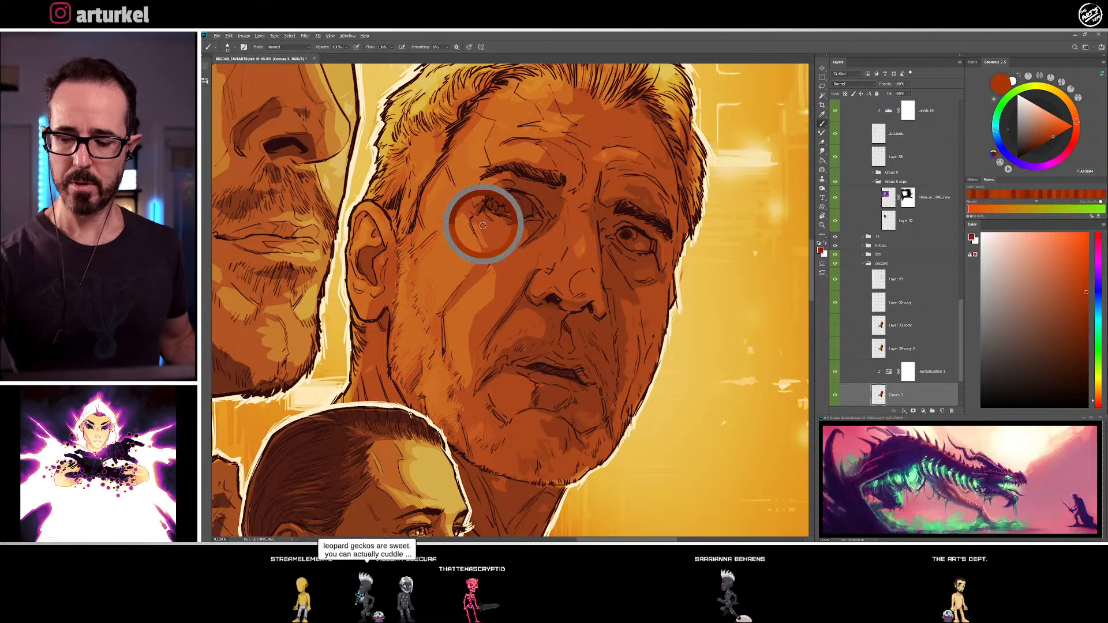
{"action": "left_click", "coordinate": [488, 255], "text": "alt"}
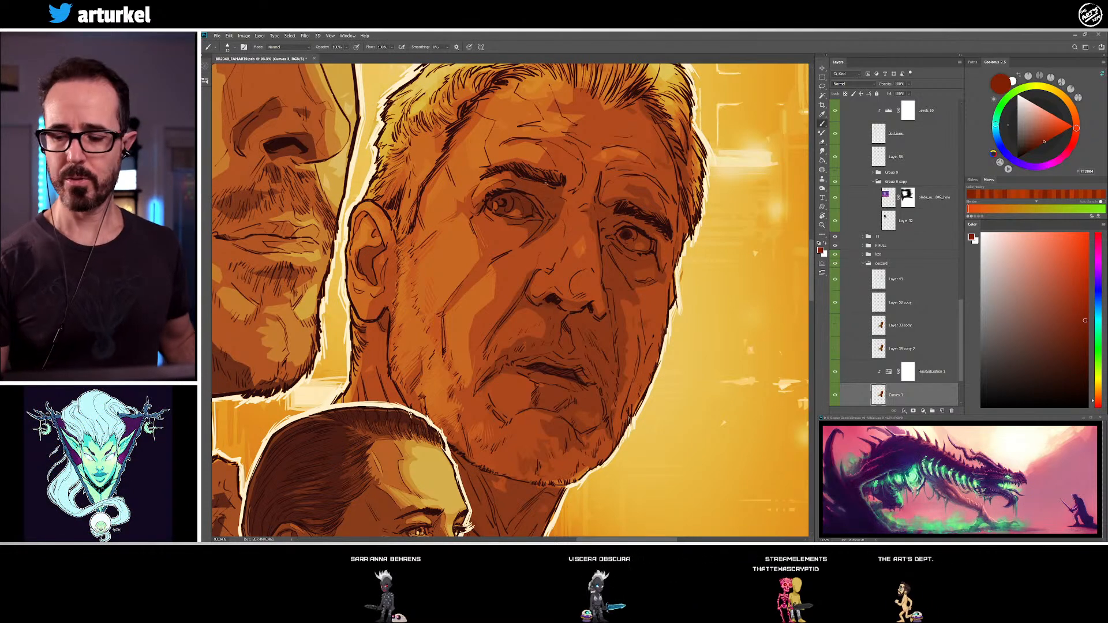
{"action": "left_click", "coordinate": [518, 204], "text": "alt"}
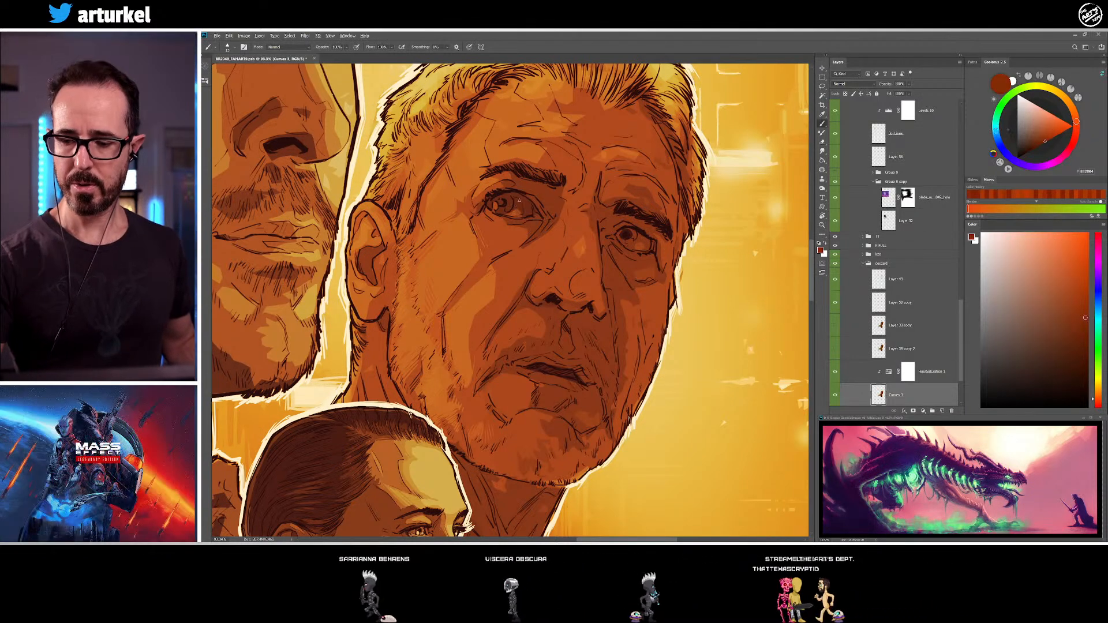
{"action": "left_click", "coordinate": [519, 204], "text": "alt"}
{"action": "left_click", "coordinate": [508, 215], "text": "alt"}
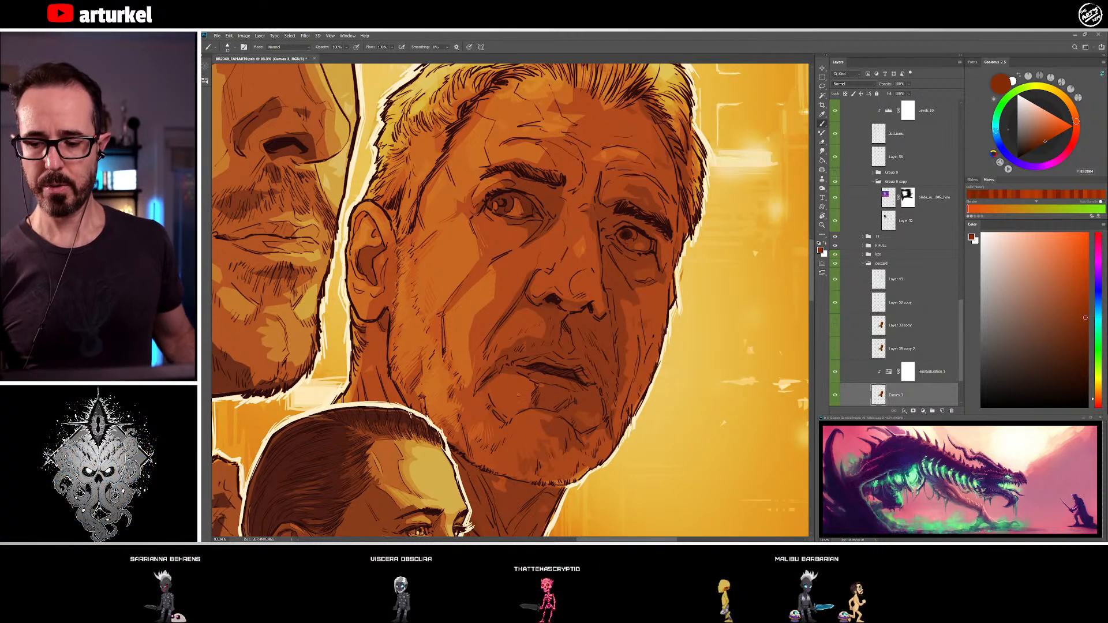
Shade the older man's cheek beside the nose and along the upper smile line with sampled orange-brown and dark red-brown
{"action": "left_click", "coordinate": [494, 293], "text": "alt"}
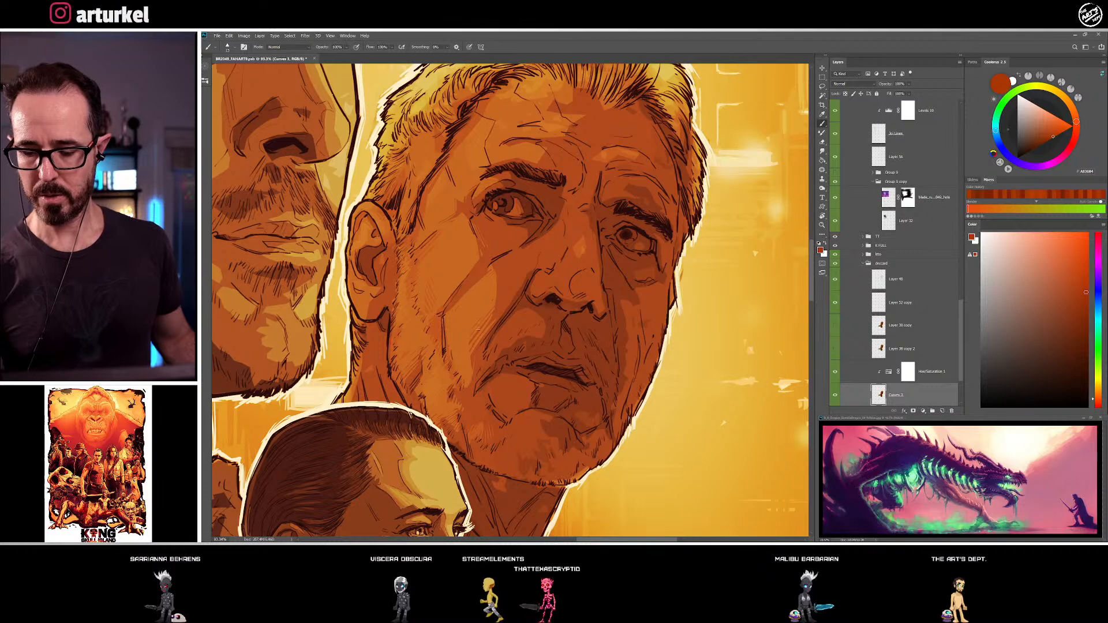
{"action": "mouse_move", "coordinate": [486, 400]}
{"action": "left_mouse_down"}
{"action": "mouse_move", "coordinate": [519, 152]}
{"action": "mouse_move", "coordinate": [484, 324]}
{"action": "left_mouse_up"}
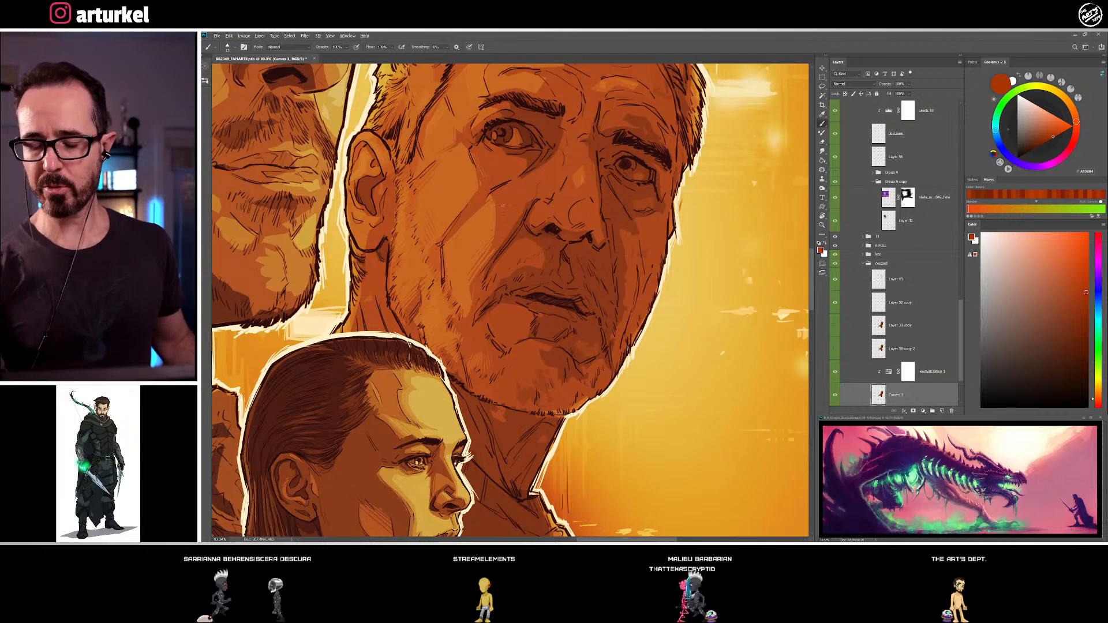
{"action": "left_click", "coordinate": [524, 248], "text": "alt"}
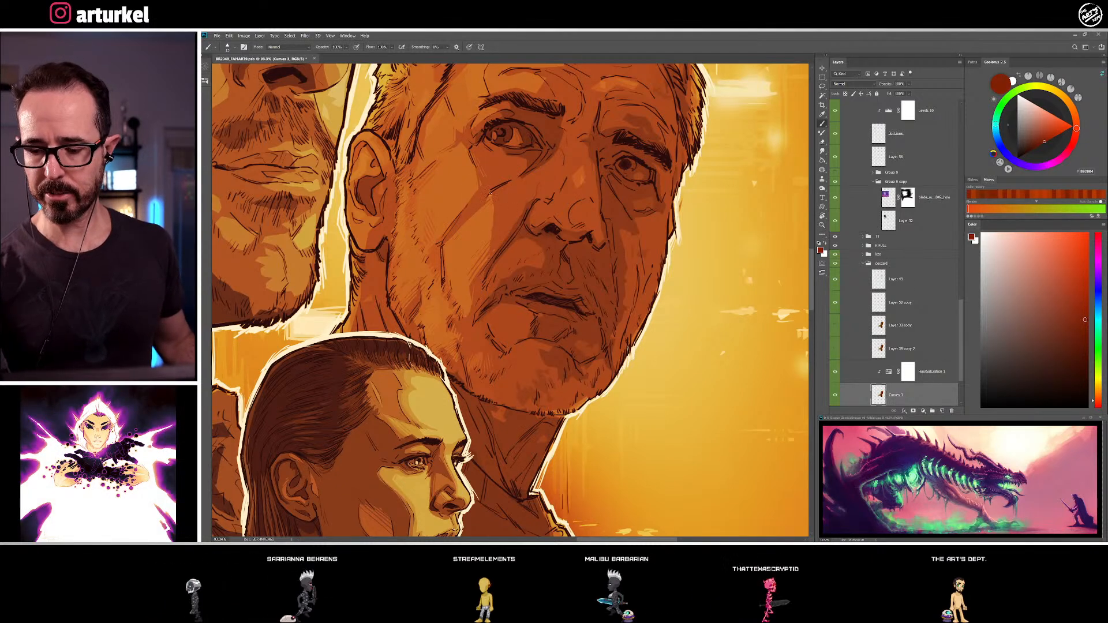
{"action": "left_click", "coordinate": [498, 222], "text": "alt"}
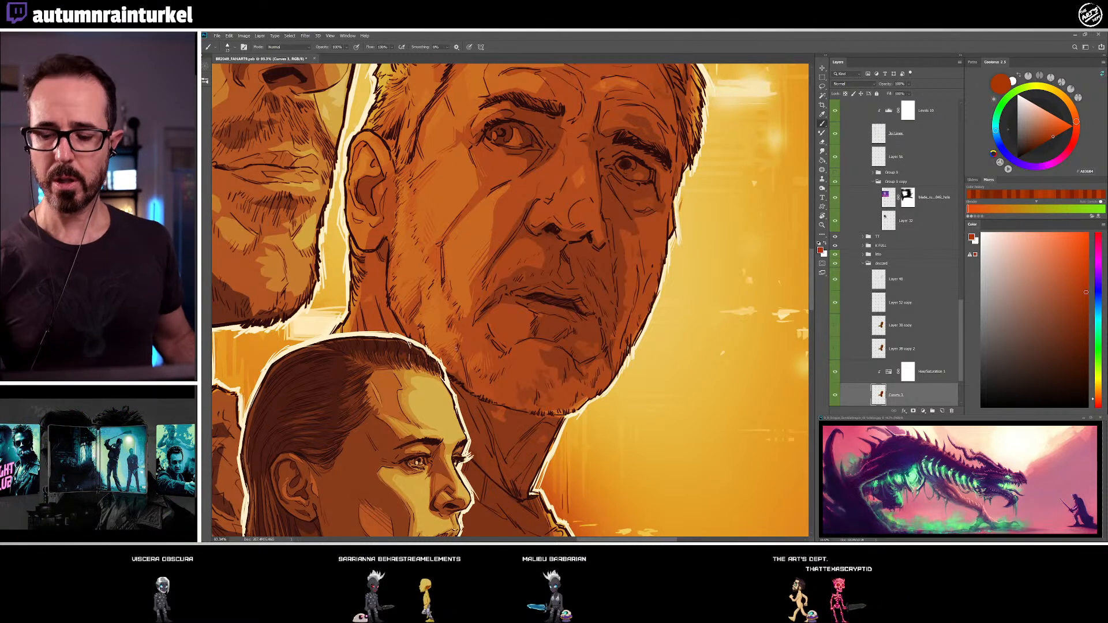
Examine the shading on the other characters' faces and clothing across the poster for comparison with the older man
{"action": "left_click_drag", "start_coordinate": [456, 348], "coordinate": [717, 146]}
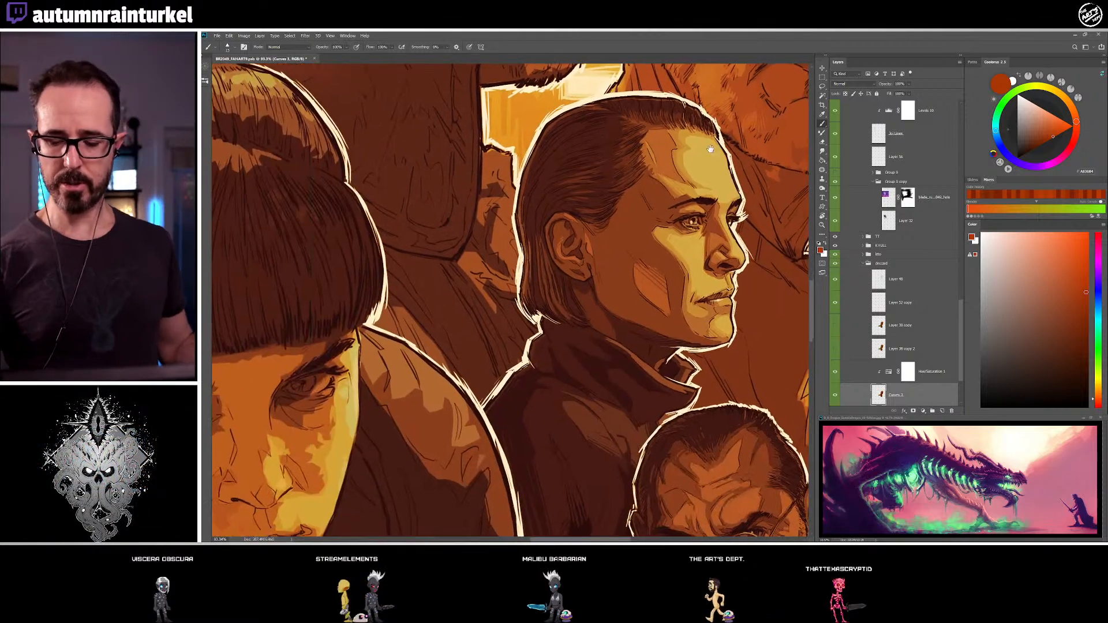
{"action": "left_click_drag", "start_coordinate": [542, 351], "coordinate": [705, 322]}
{"action": "left_click_drag", "start_coordinate": [346, 92], "coordinate": [652, 354]}
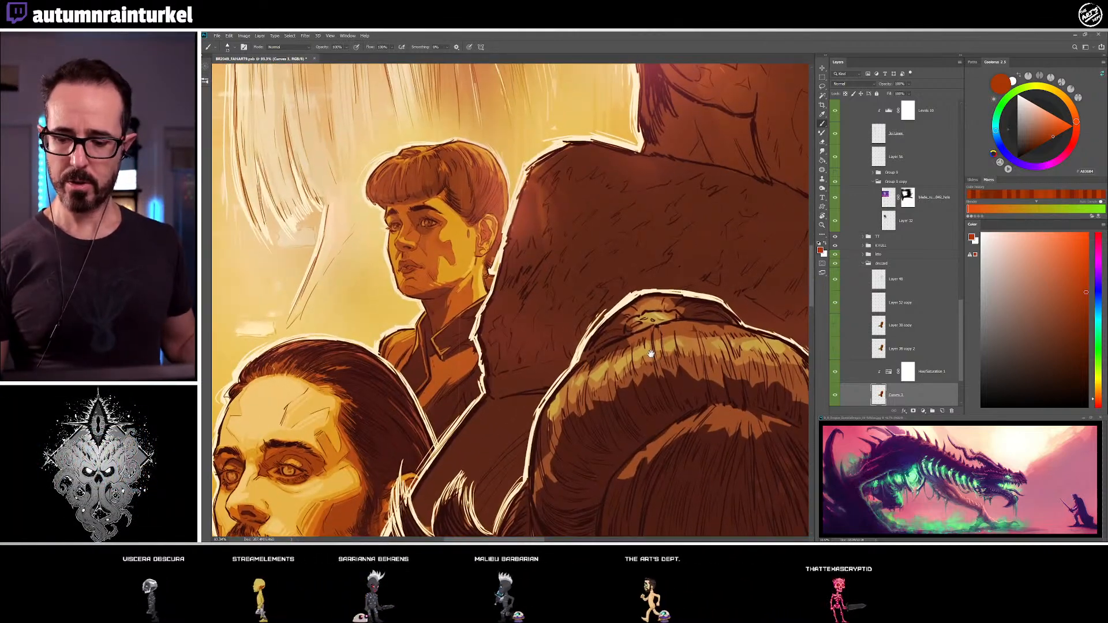
{"action": "left_click_drag", "start_coordinate": [459, 341], "coordinate": [534, 111]}
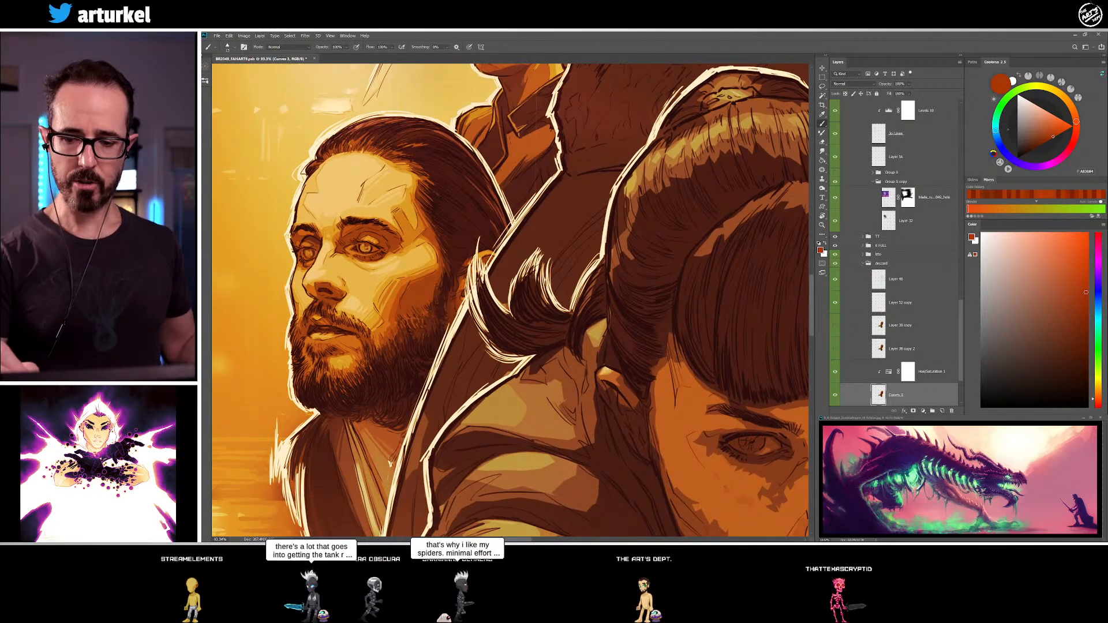
{"action": "left_click_drag", "start_coordinate": [745, 272], "coordinate": [277, 315]}
{"action": "left_click_drag", "start_coordinate": [583, 248], "coordinate": [426, 376]}
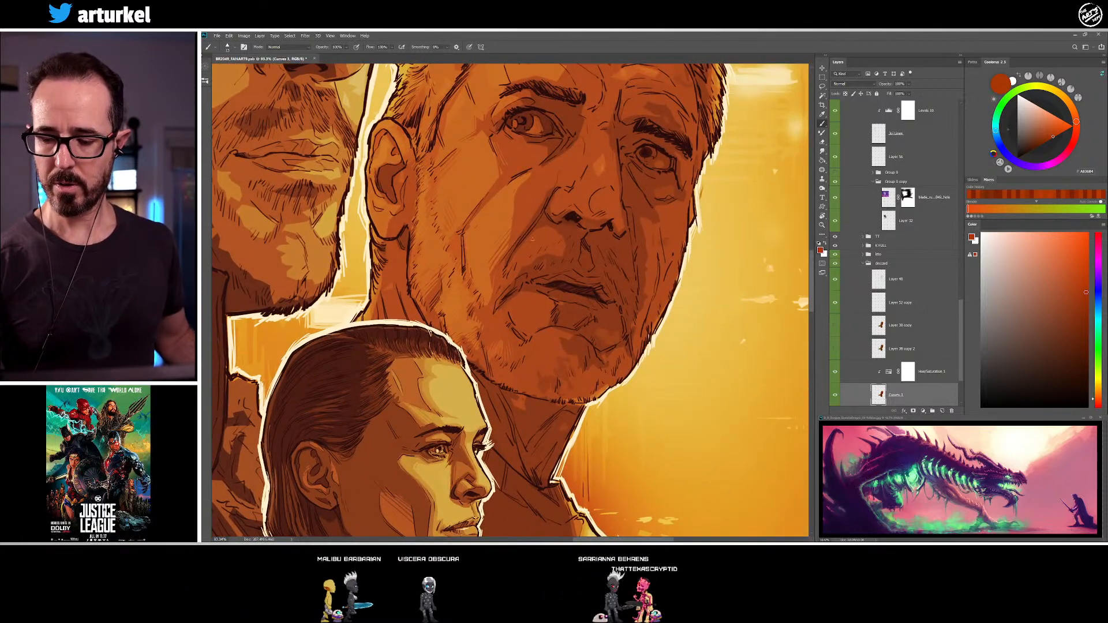
Shade the older man's smile line and the area above his upper lip with sampled dark red-brown tones
{"action": "left_click", "coordinate": [540, 214], "text": "alt"}
{"action": "left_click_drag", "start_coordinate": [538, 216], "coordinate": [509, 250]}
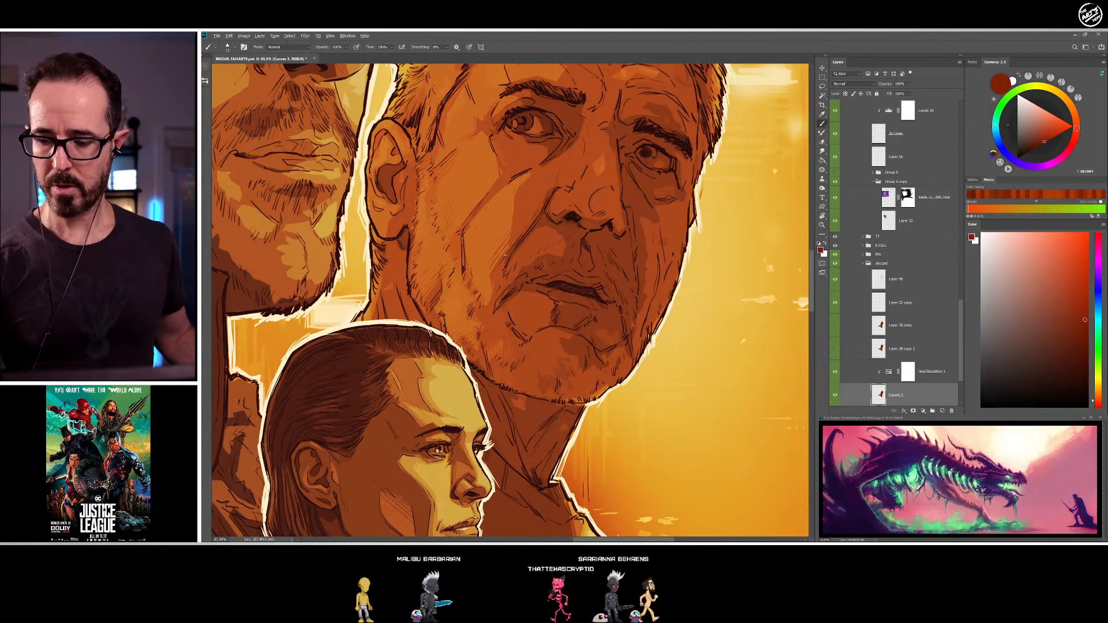
{"action": "left_click_drag", "start_coordinate": [592, 174], "coordinate": [523, 165]}
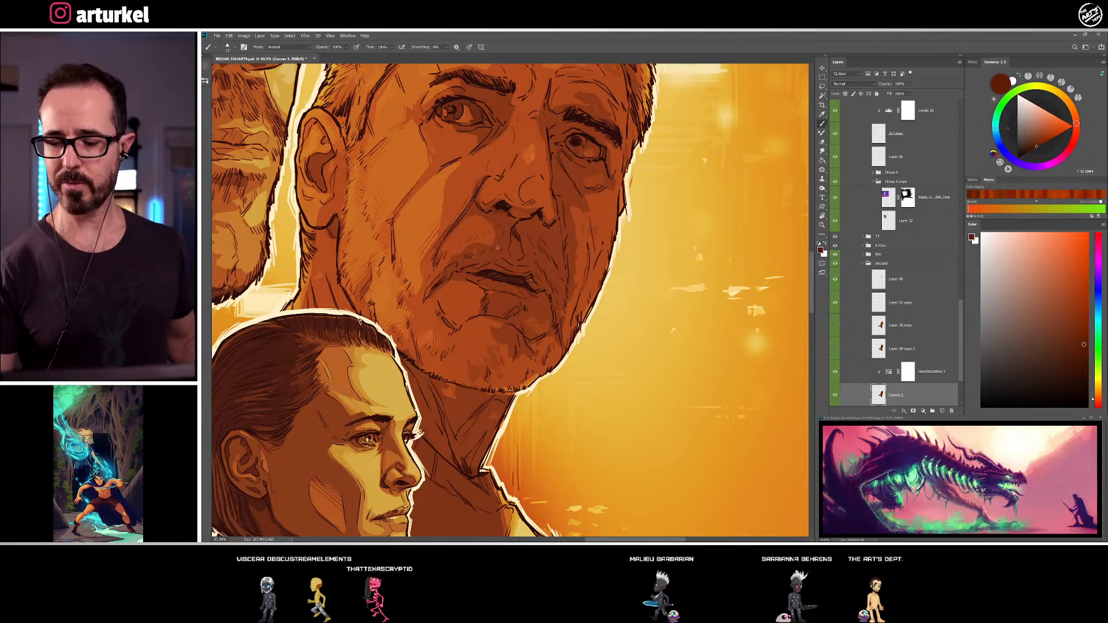
{"action": "left_click", "coordinate": [474, 252], "text": "alt"}
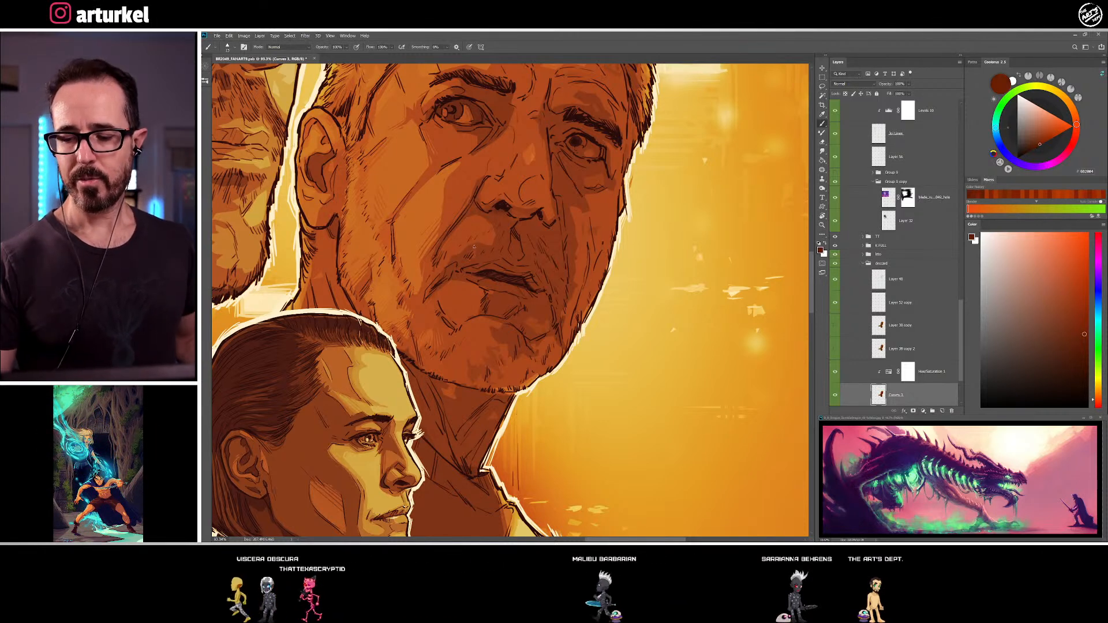
{"action": "left_click", "coordinate": [456, 249], "text": "alt"}
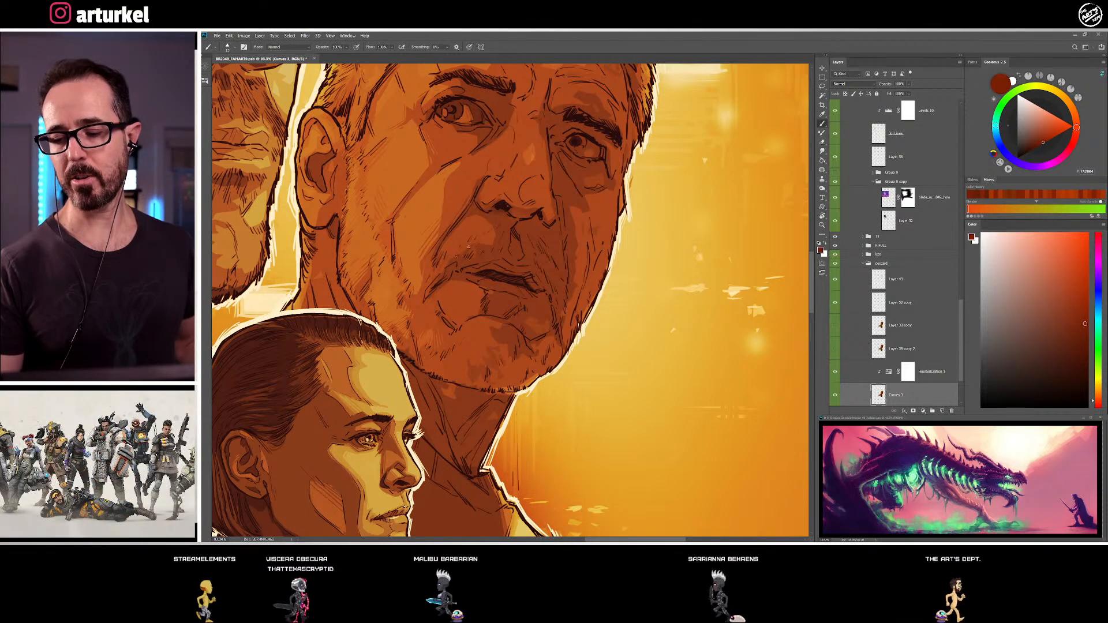
Deepen the shadows around the older man's nostrils and the underside of his nose with sampled dark brown and red-brown
{"action": "left_click", "coordinate": [496, 215], "text": "alt"}
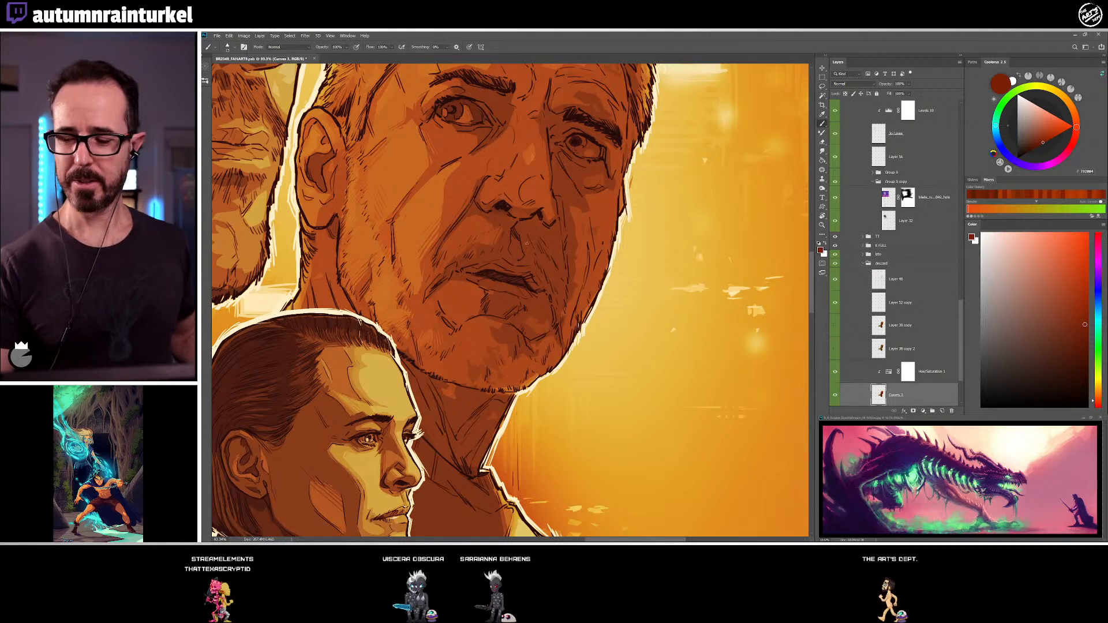
{"action": "left_click", "coordinate": [497, 220], "text": "alt"}
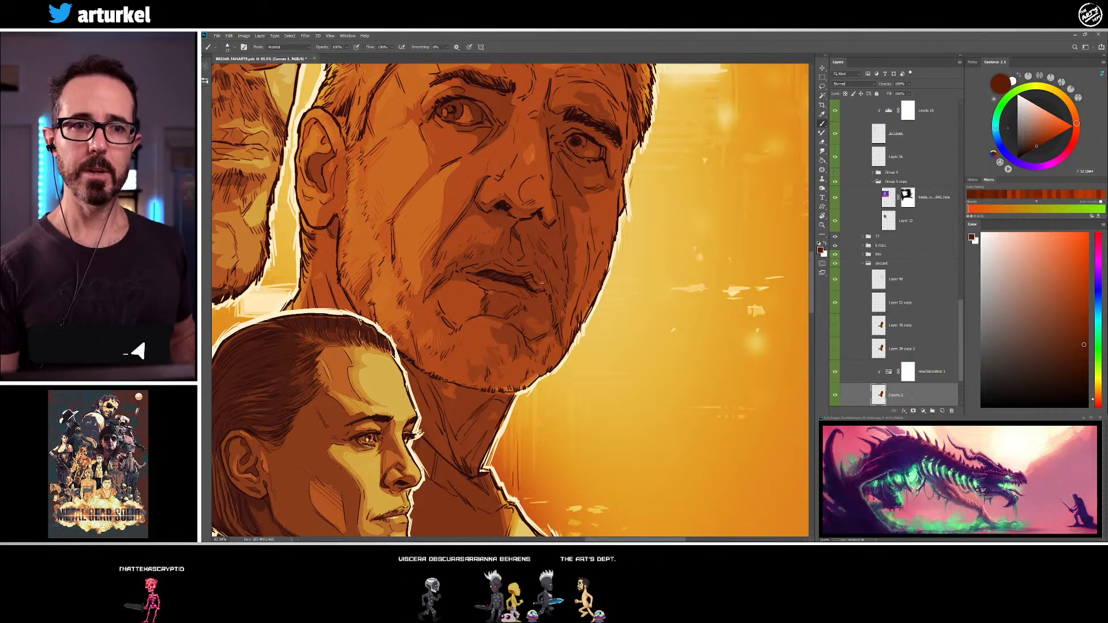
{"action": "left_click", "coordinate": [531, 214], "text": "alt"}
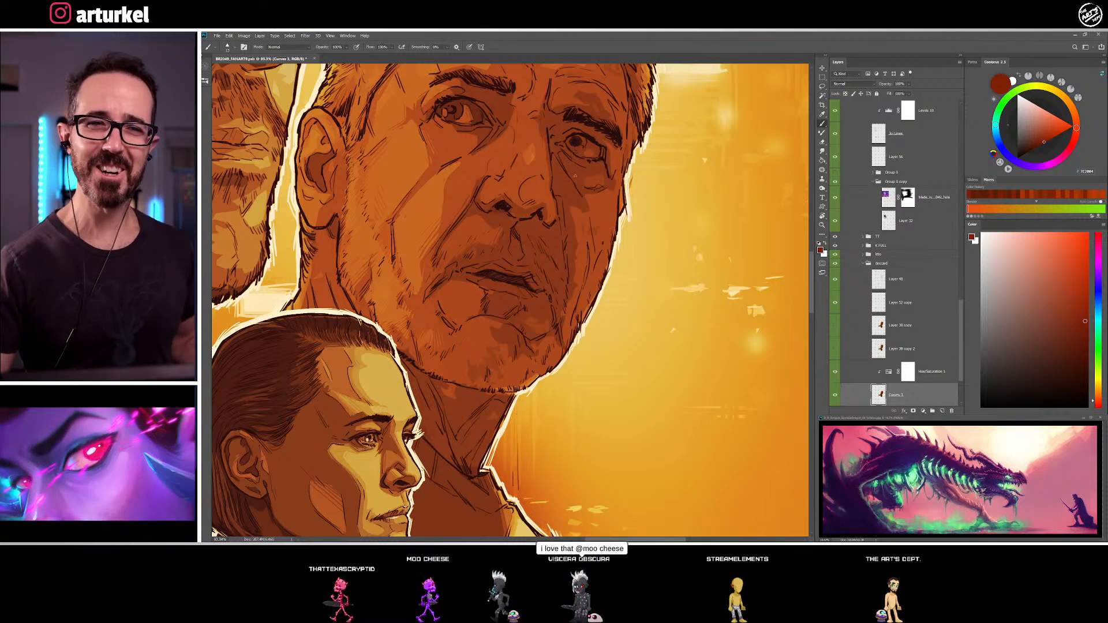
{"action": "left_click", "coordinate": [543, 215], "text": "alt"}
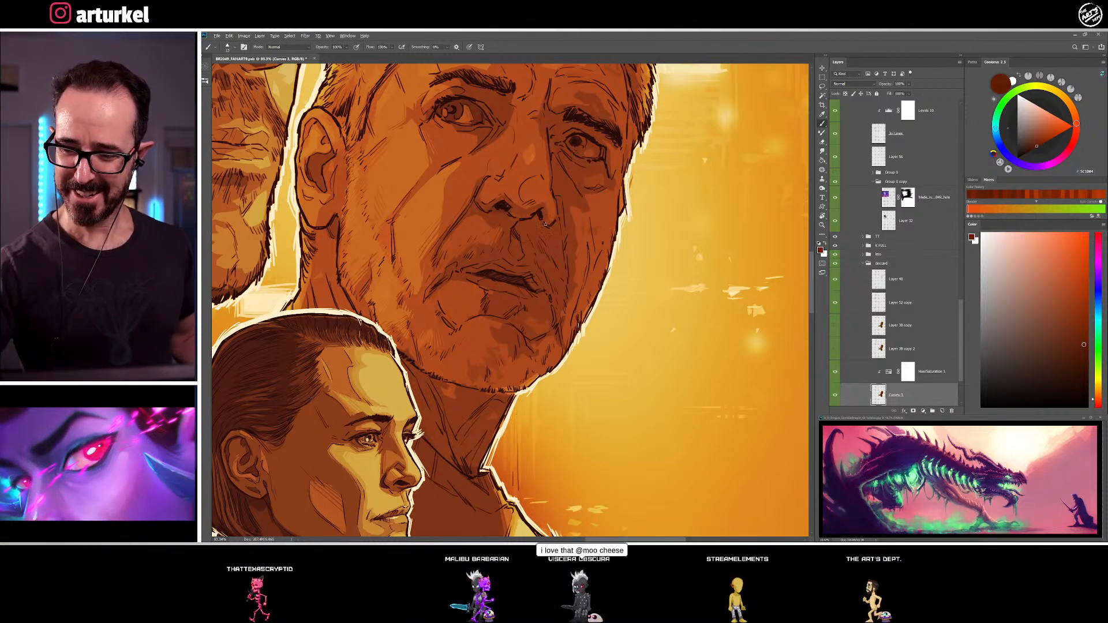
{"action": "left_click", "coordinate": [550, 218], "text": "alt"}
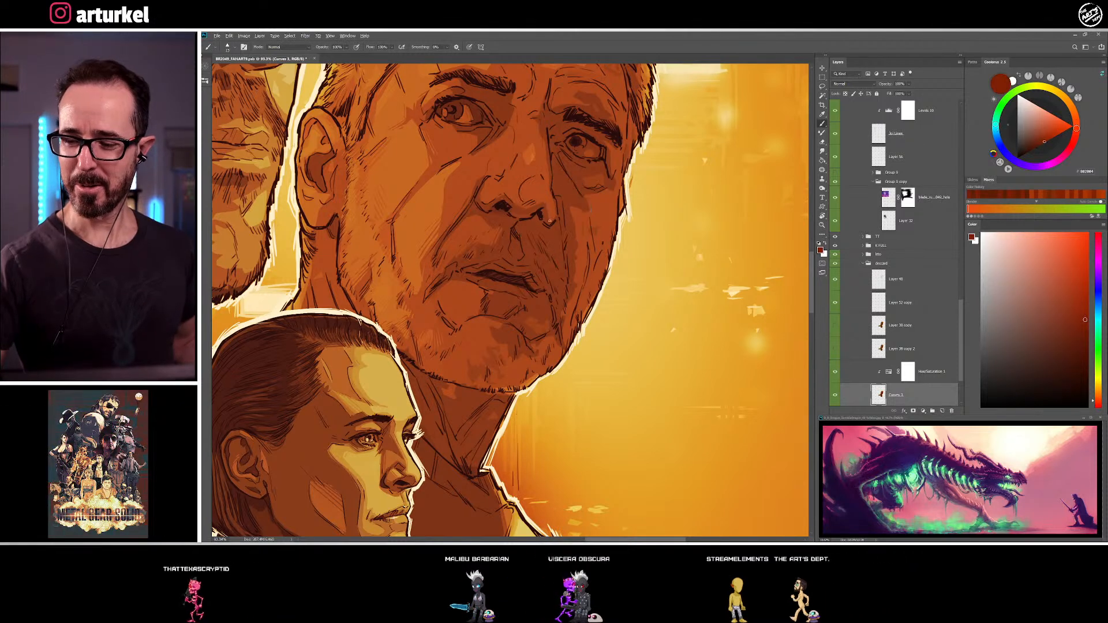
{"action": "left_click", "coordinate": [546, 213], "text": "alt"}
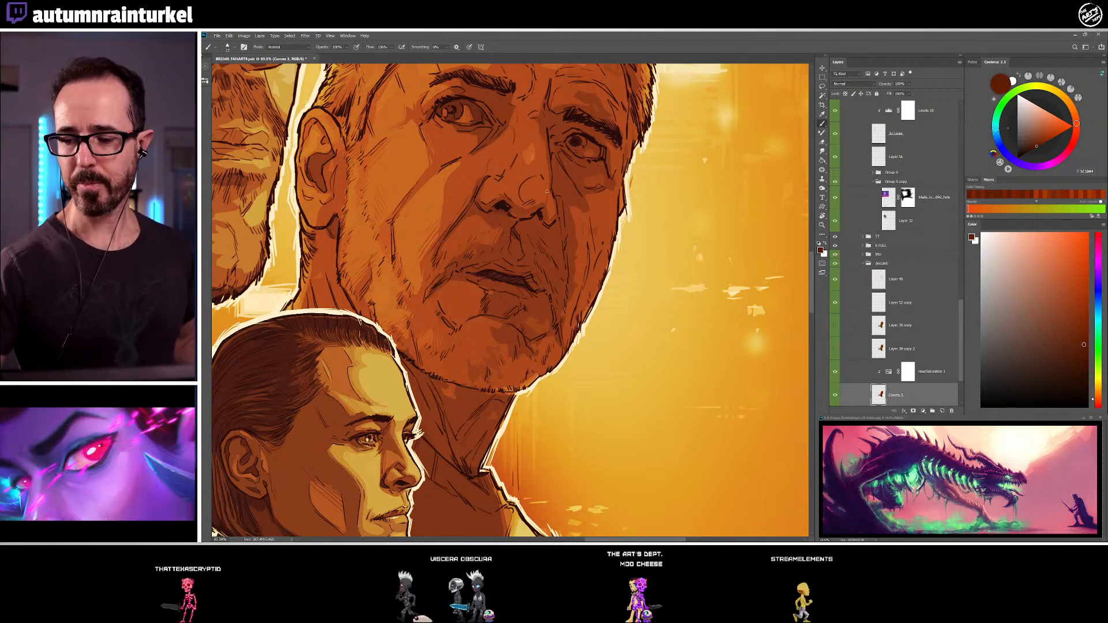
Shade the older man's far cheek beside the nose and the bridge of his nose with sampled red-brown tones
{"action": "left_click_drag", "start_coordinate": [535, 335], "coordinate": [519, 378]}
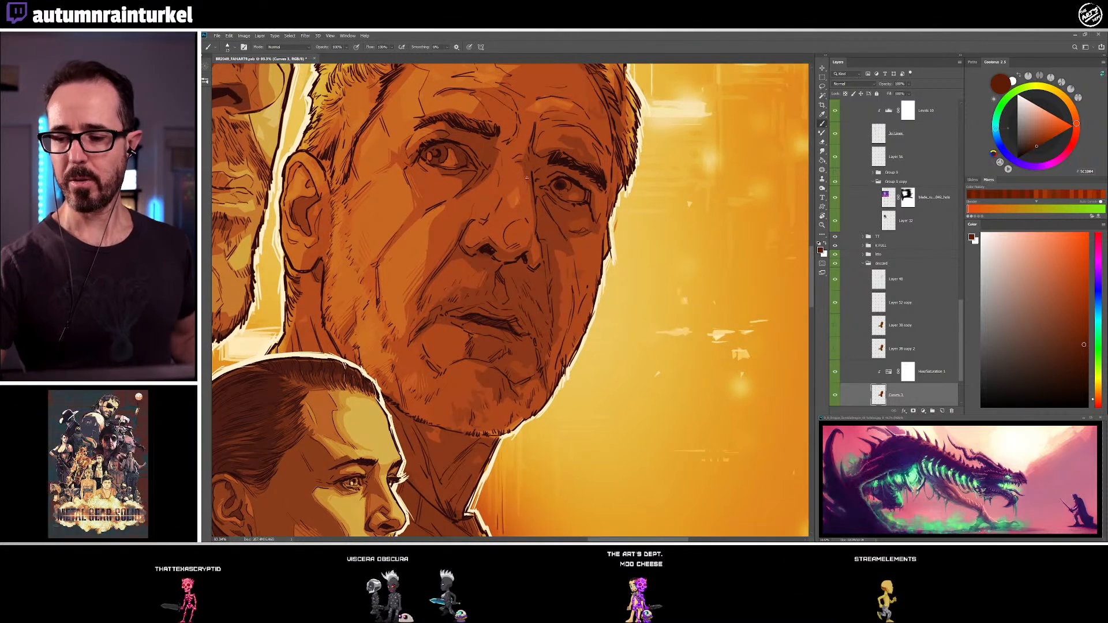
{"action": "left_click_drag", "start_coordinate": [568, 276], "coordinate": [562, 268]}
{"action": "left_click", "coordinate": [560, 260], "text": "alt"}
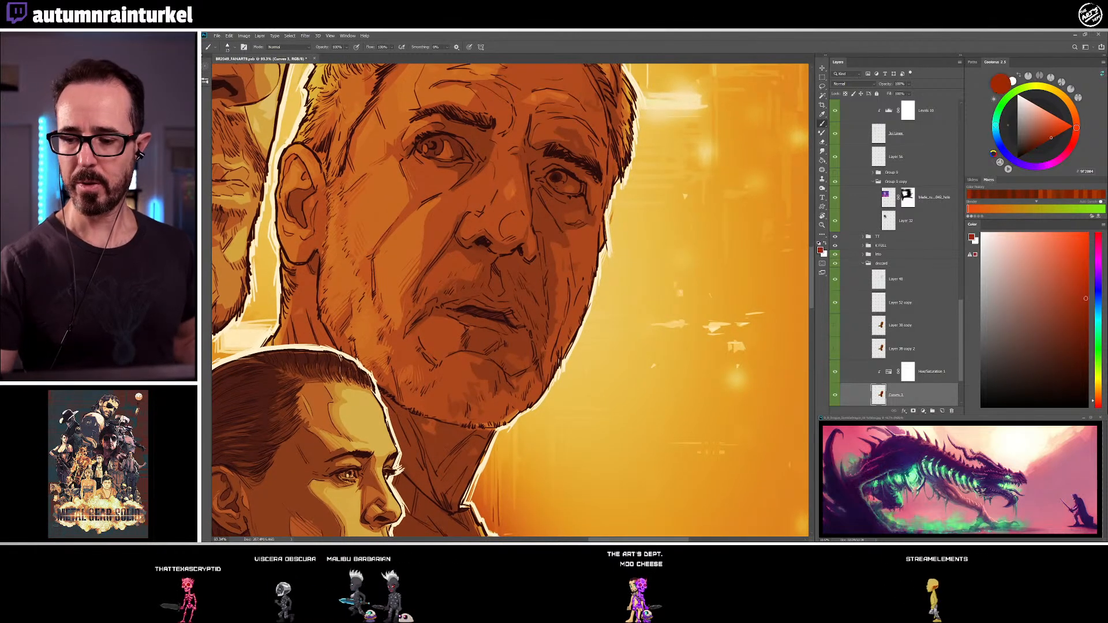
{"action": "left_click", "coordinate": [503, 165], "text": "alt"}
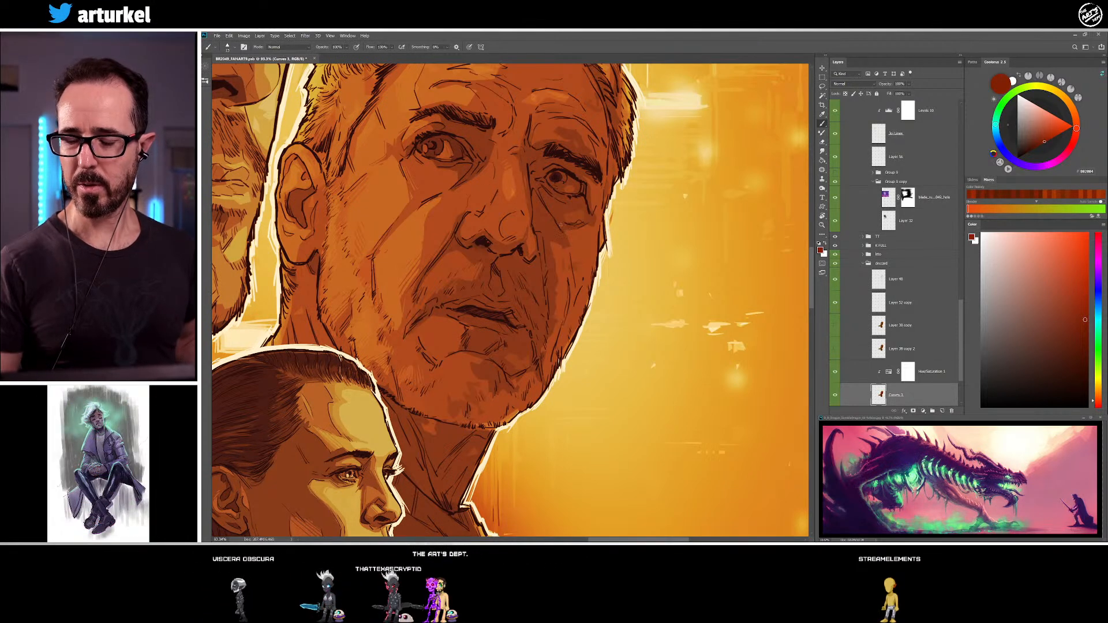
{"action": "left_click_drag", "start_coordinate": [563, 194], "coordinate": [564, 198]}
{"action": "left_click", "coordinate": [510, 189], "text": "alt"}
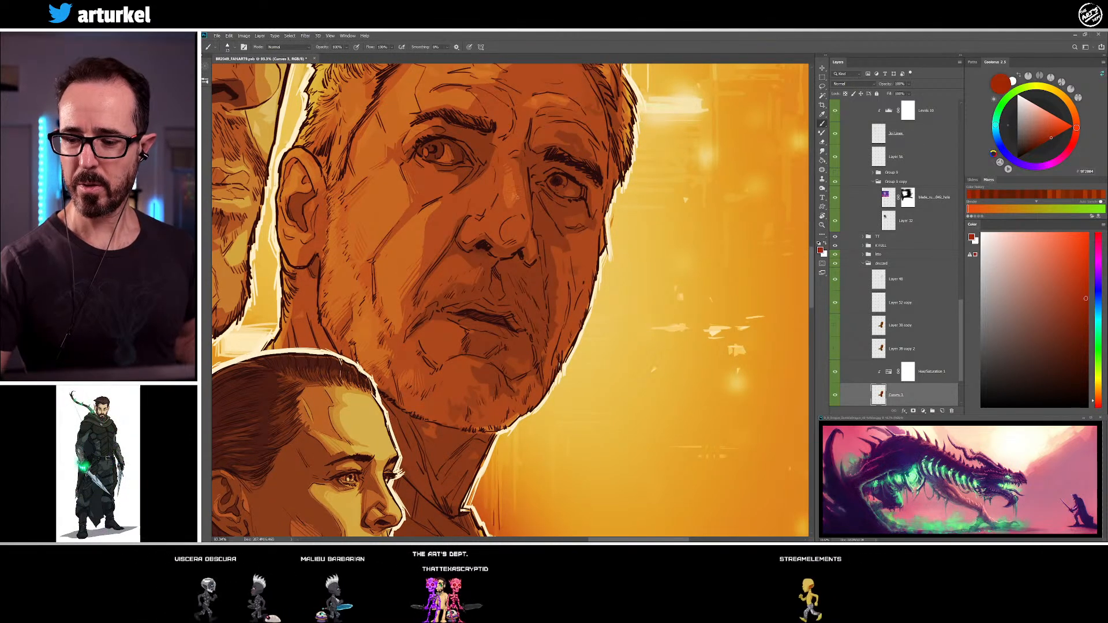
Refine the older man's nose tip and bridge using sampled skin tones and a darker red-brown chosen from the colour field
{"action": "left_click", "coordinate": [512, 250], "text": "alt"}
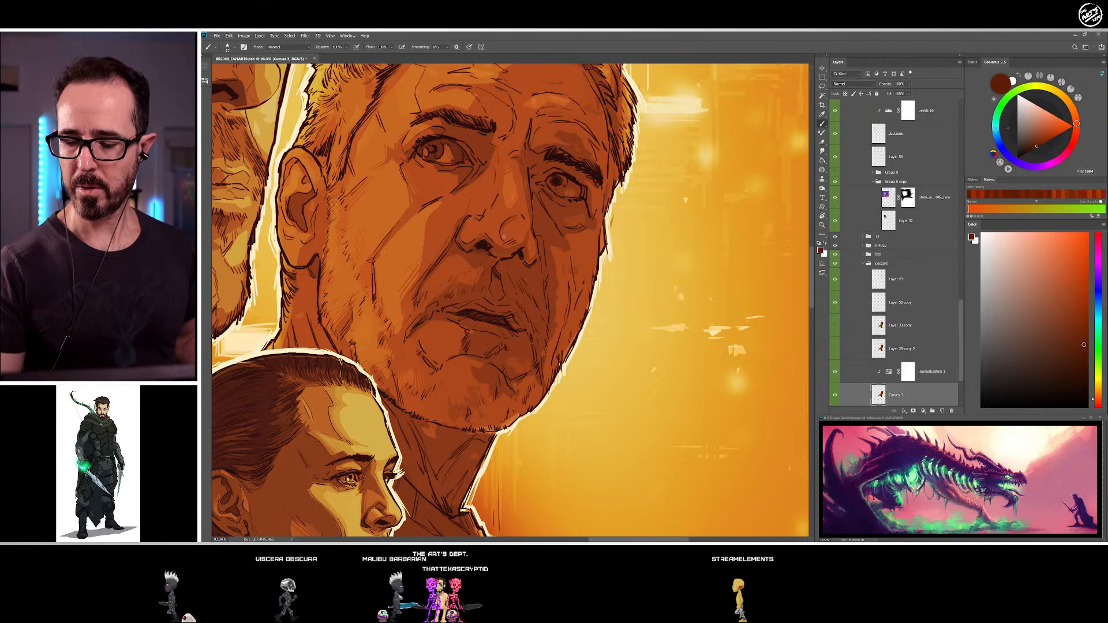
{"action": "left_click", "coordinate": [524, 221], "text": "alt"}
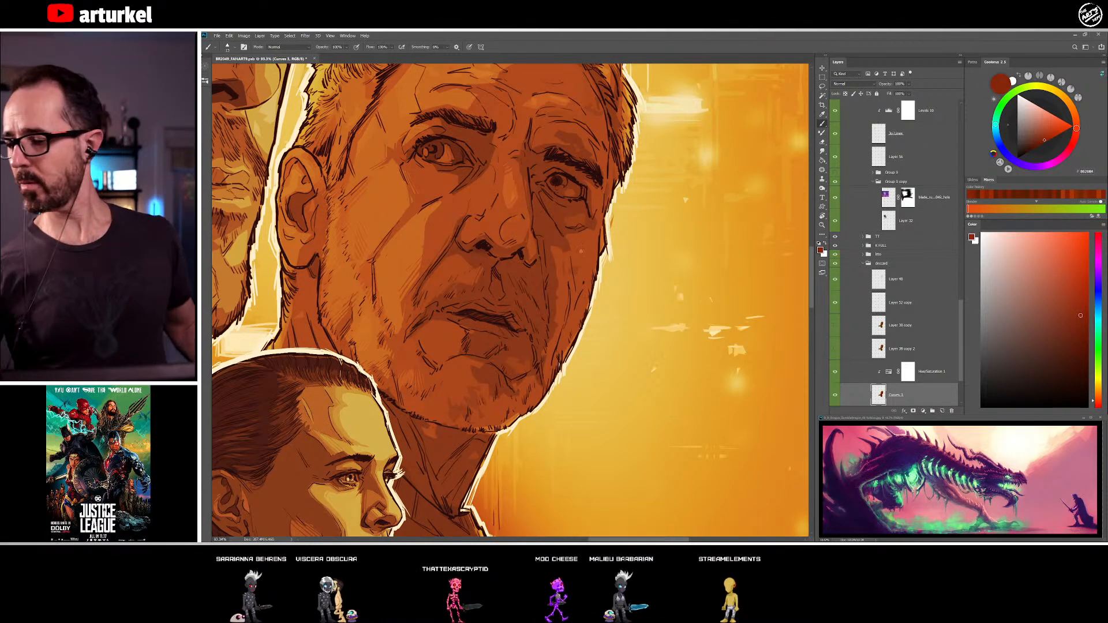
{"action": "left_click", "coordinate": [1086, 323]}
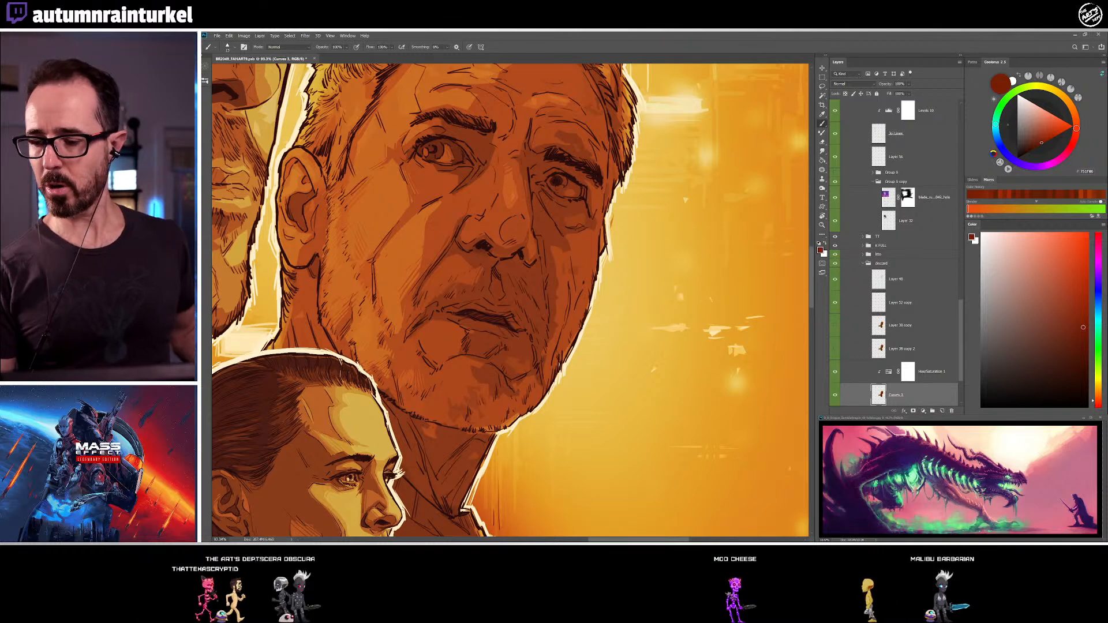
{"action": "left_click", "coordinate": [1083, 330]}
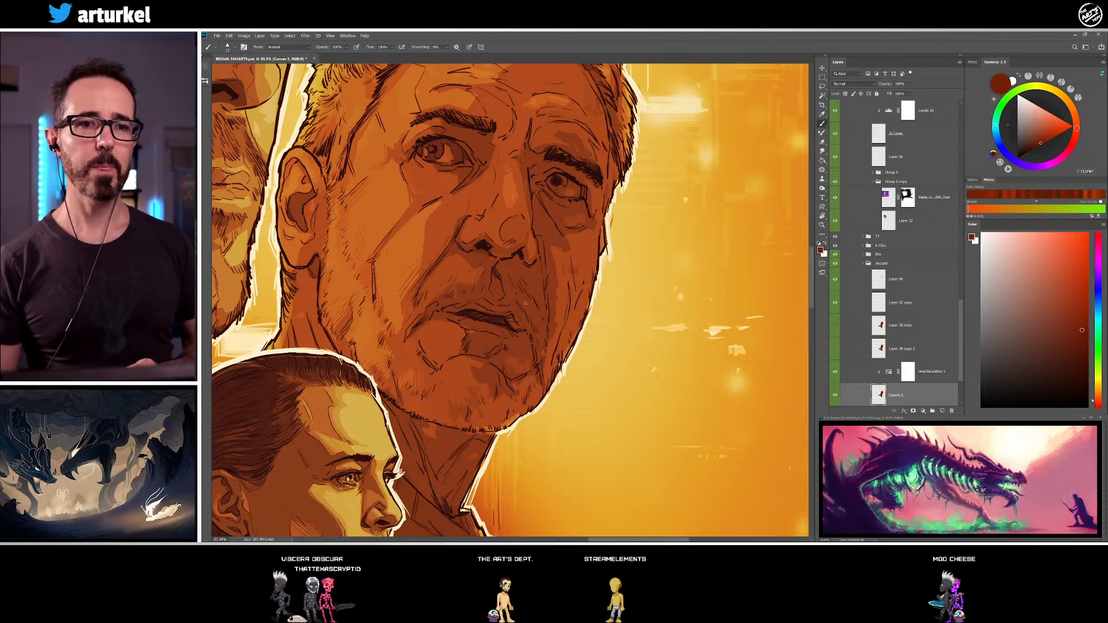
{"action": "left_click", "coordinate": [514, 196], "text": "alt"}
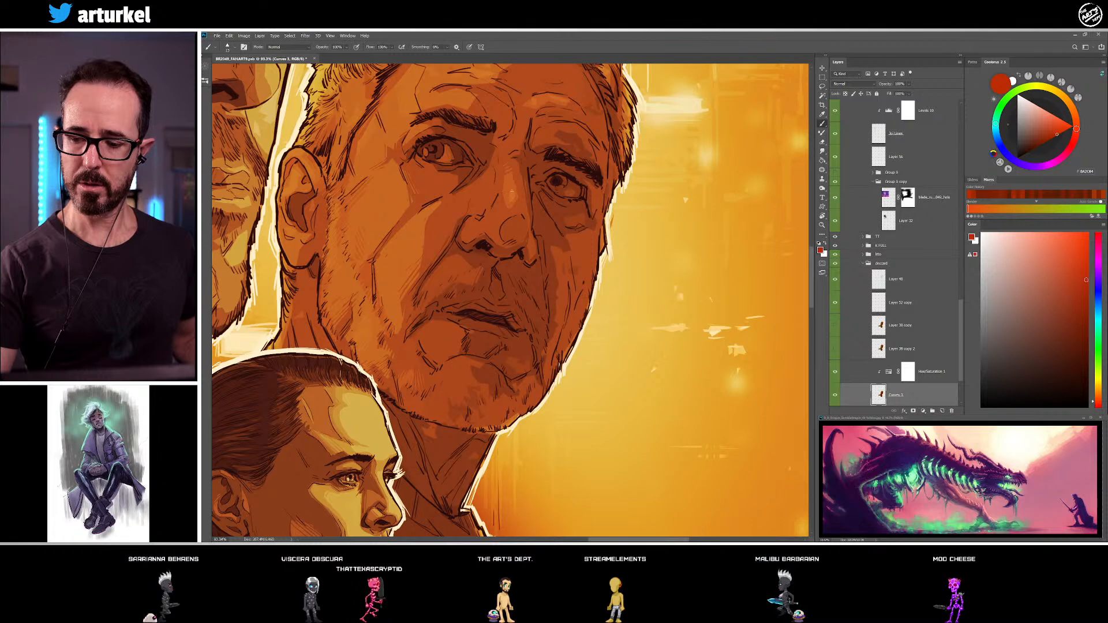
{"action": "left_click", "coordinate": [507, 179], "text": "alt"}
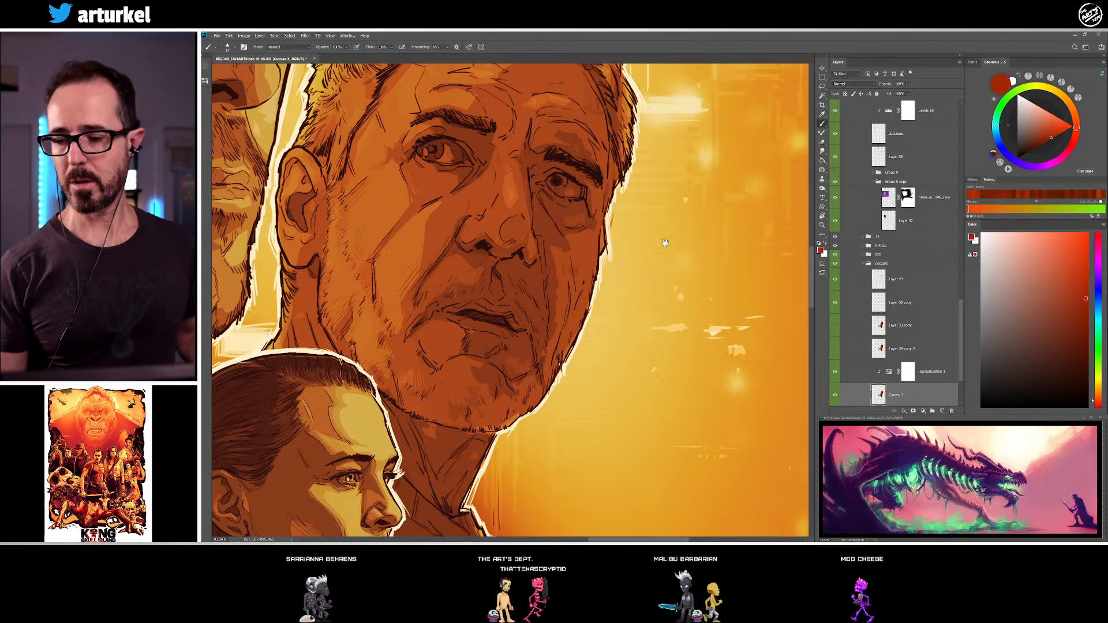
Shade the older man's far cheek beside the nostril with red-brown tones sampled from his nose and cheek
{"action": "left_click_drag", "start_coordinate": [560, 298], "coordinate": [556, 302]}
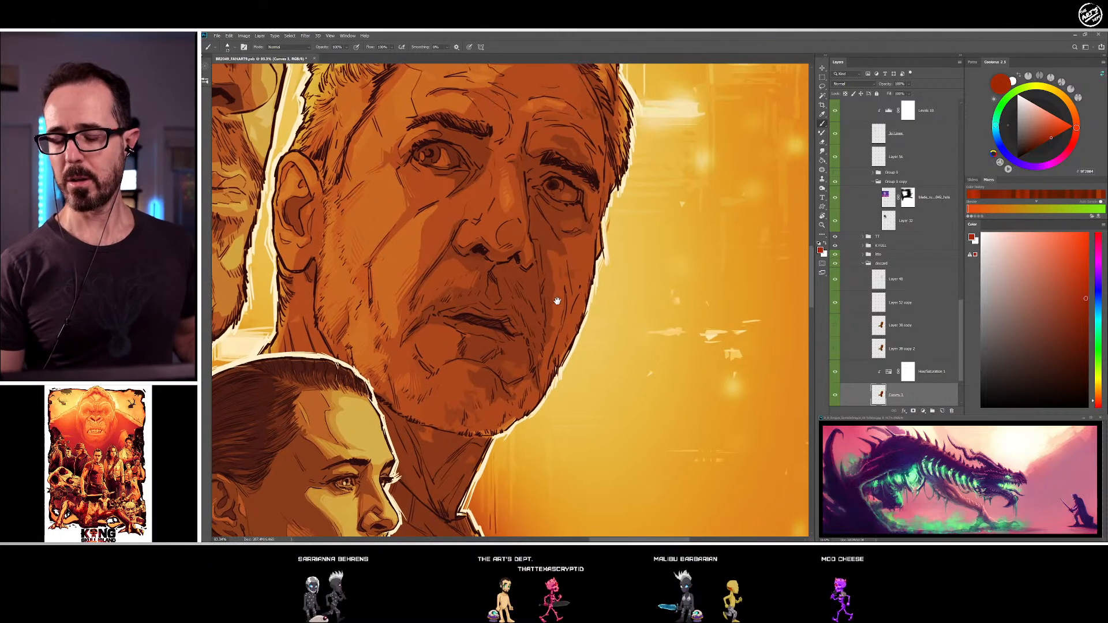
{"action": "left_click", "coordinate": [464, 234], "text": "alt"}
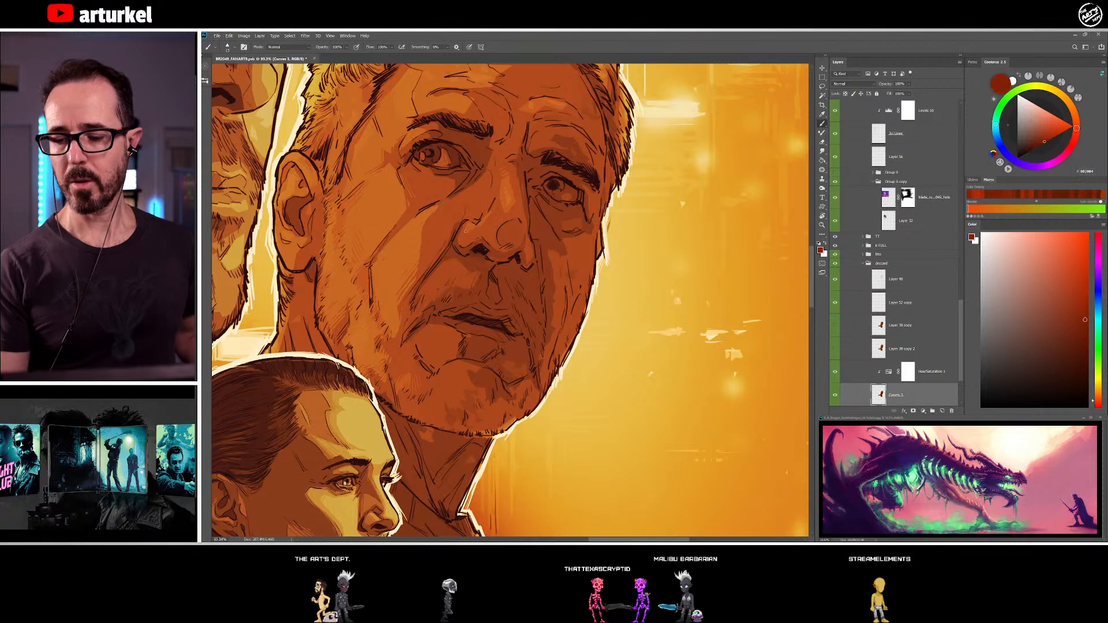
{"action": "left_click", "coordinate": [553, 269], "text": "alt"}
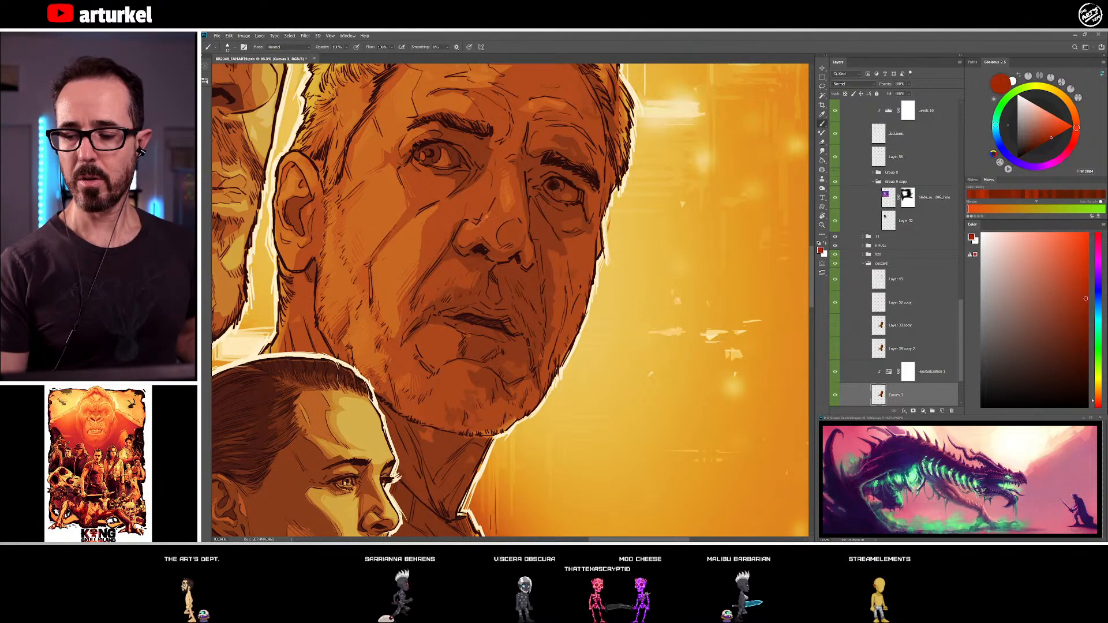
Darken the older man's mouth line and upper lip with dark brown tones sampled around the lips
{"action": "left_click_drag", "start_coordinate": [556, 330], "coordinate": [557, 321]}
{"action": "left_click", "coordinate": [460, 289], "text": "alt"}
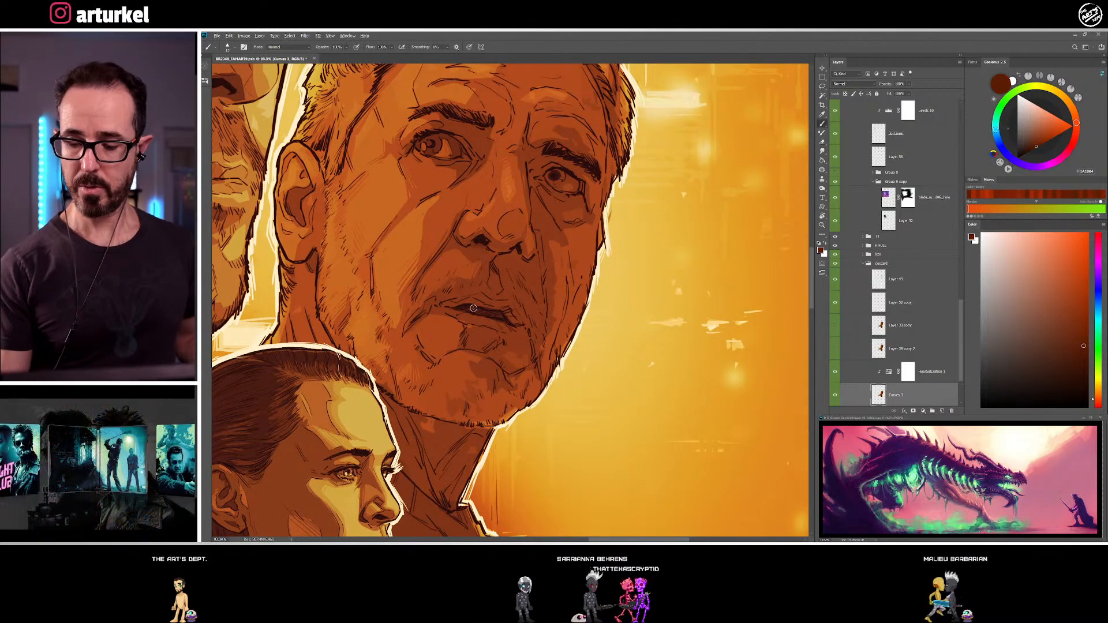
{"action": "left_click", "coordinate": [472, 304], "text": "alt"}
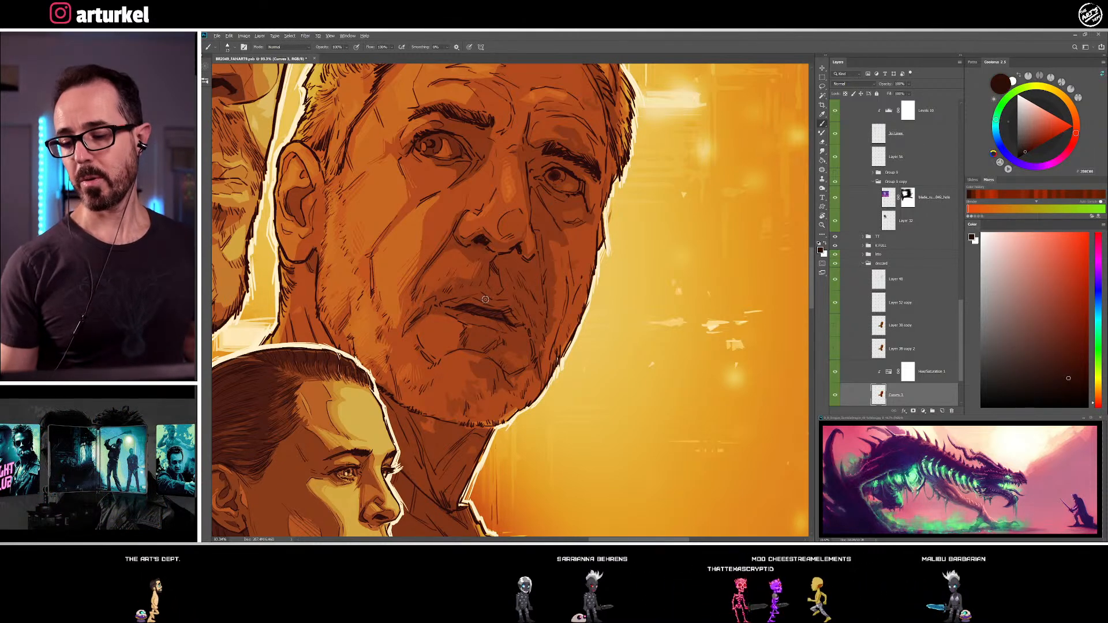
{"action": "left_click", "coordinate": [485, 300], "text": "alt"}
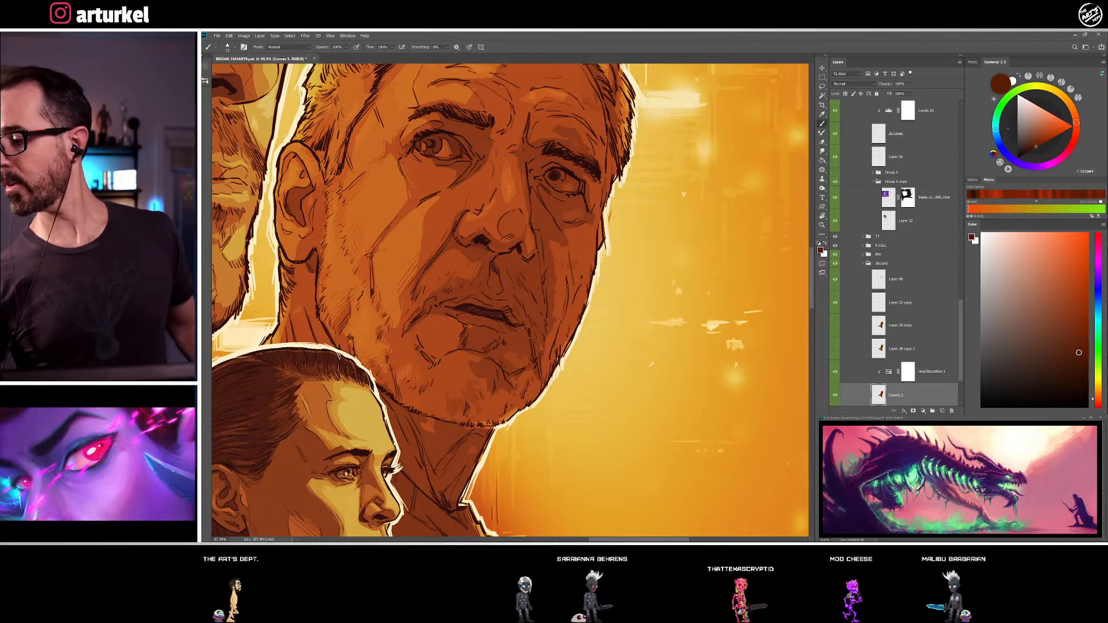
{"action": "left_click", "coordinate": [450, 303], "text": "alt"}
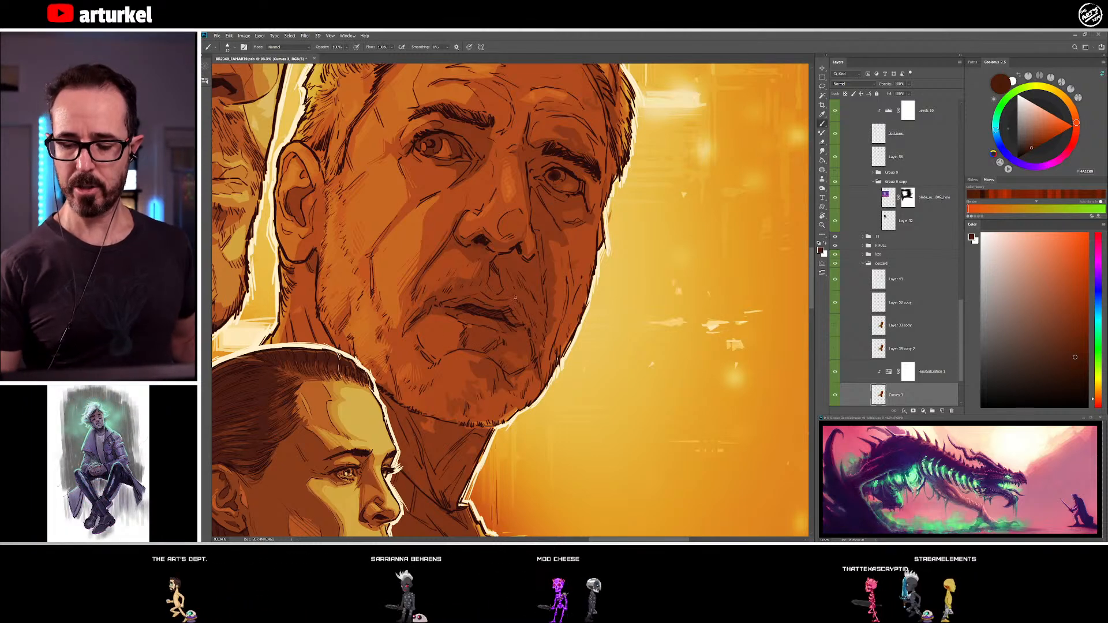
Add stubble shading to the older man's chin with dark brown and red-brown tones sampled from the chin
{"action": "scroll", "coordinate": [479, 360], "scroll_direction": "down", "scroll_amount": 3}
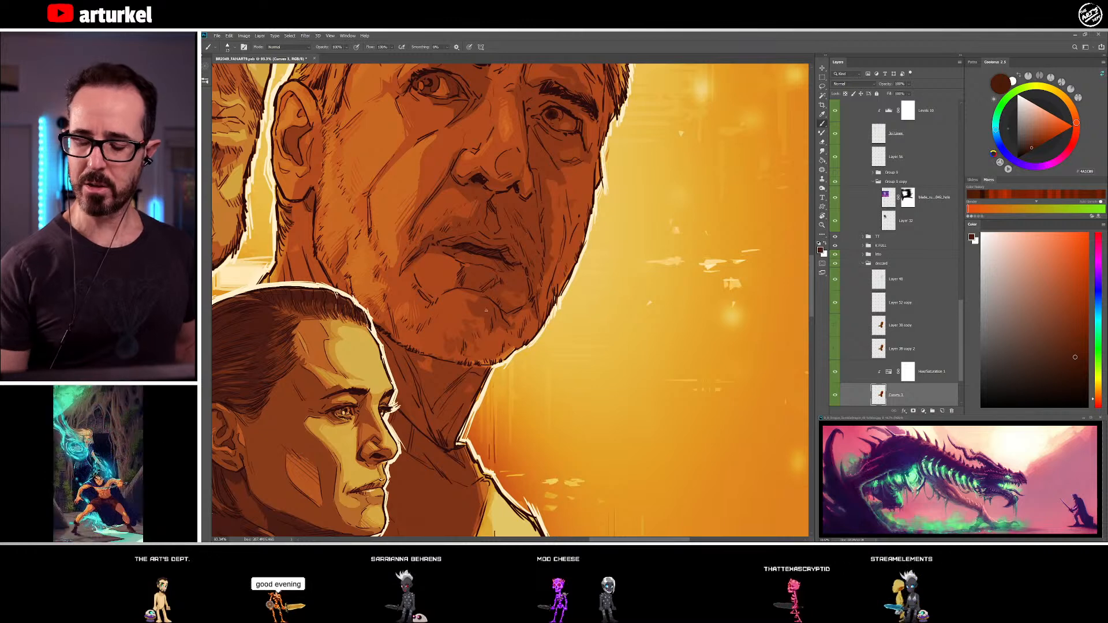
{"action": "left_click", "coordinate": [452, 342], "text": "alt"}
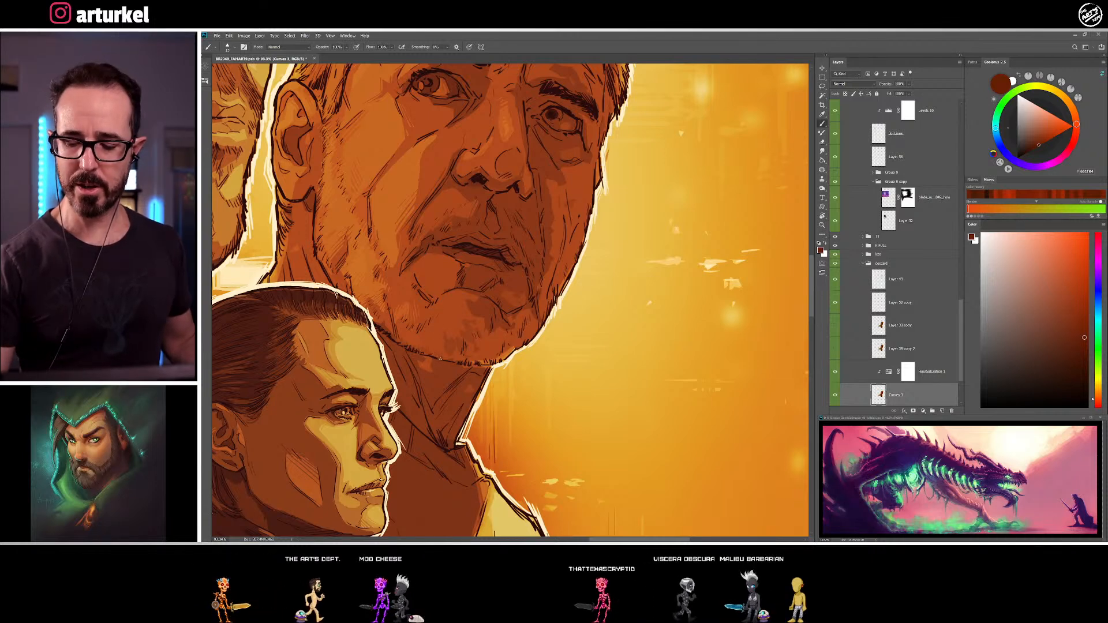
{"action": "left_click", "coordinate": [477, 343], "text": "alt"}
{"action": "left_click", "coordinate": [469, 345], "text": "alt"}
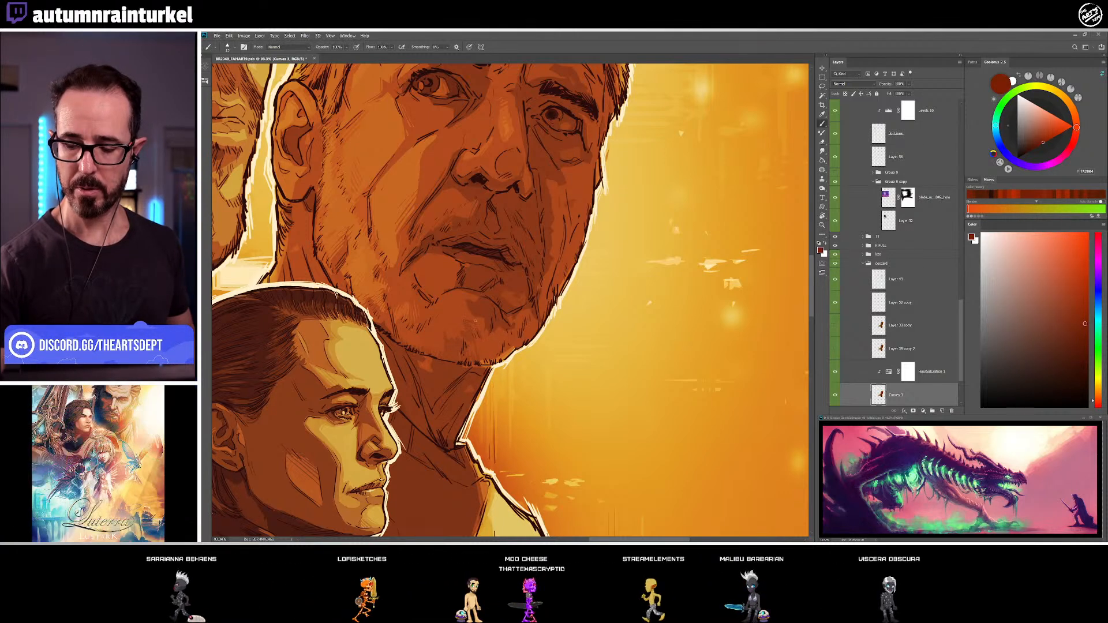
{"action": "left_click", "coordinate": [462, 331], "text": "alt"}
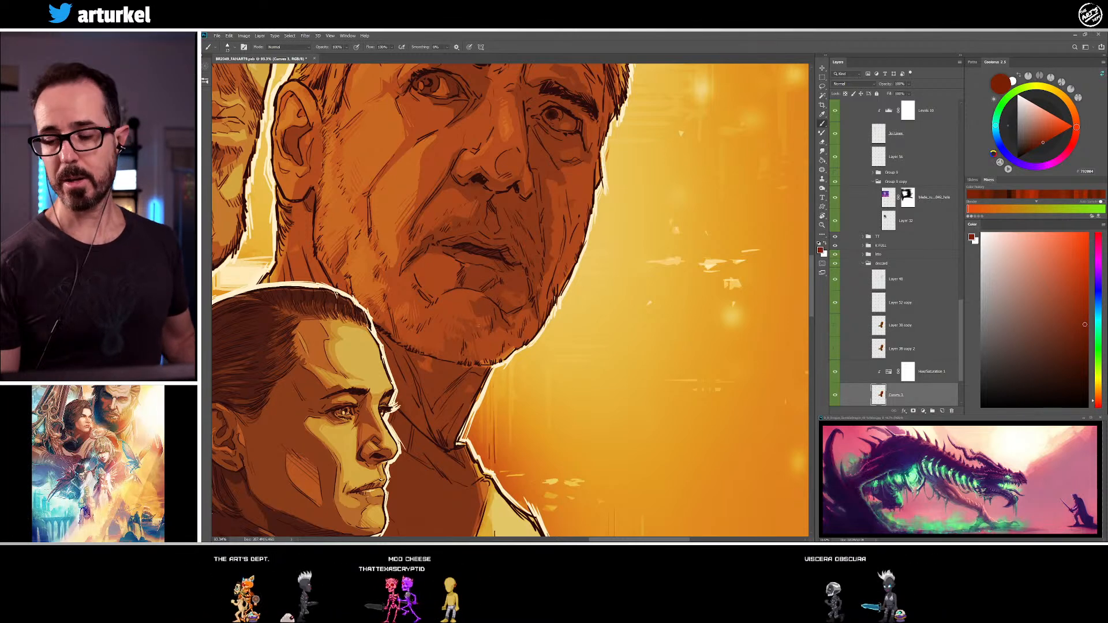
Refine the shading of the older man's moustache area and lower lip with sampled dark brown and red-brown tones
{"action": "left_click_drag", "start_coordinate": [492, 296], "coordinate": [513, 342]}
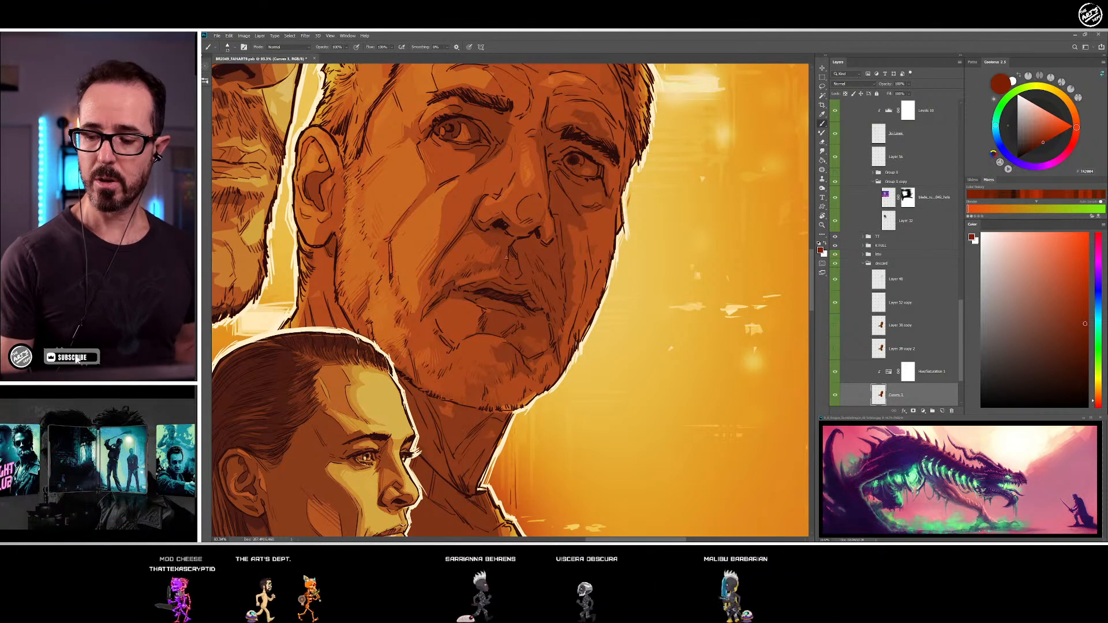
{"action": "left_click", "coordinate": [471, 274], "text": "alt"}
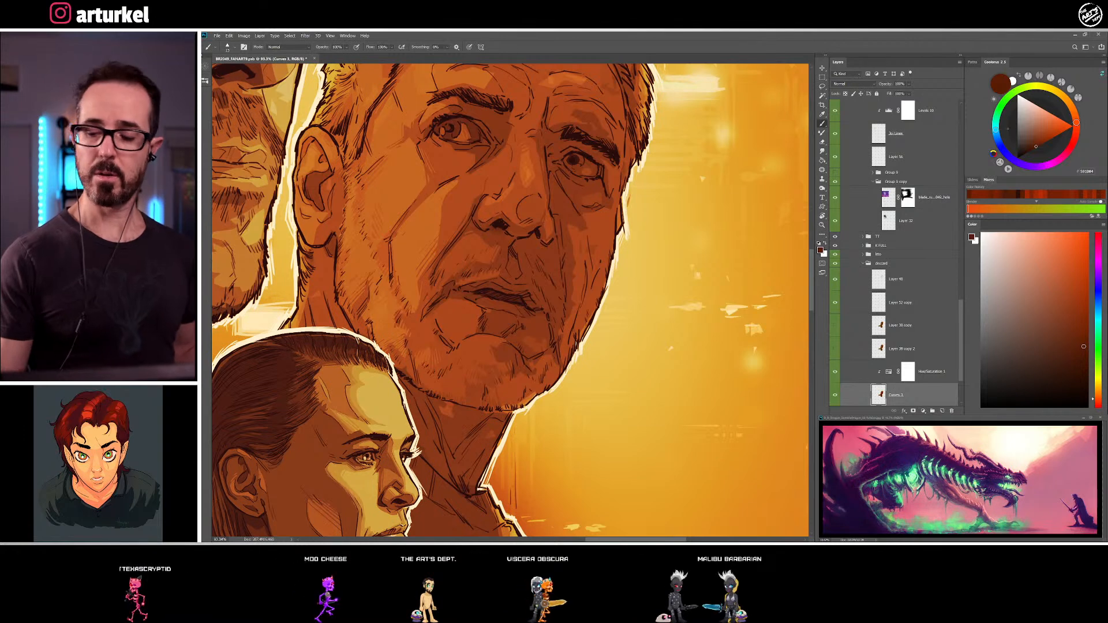
{"action": "left_click", "coordinate": [496, 274], "text": "alt"}
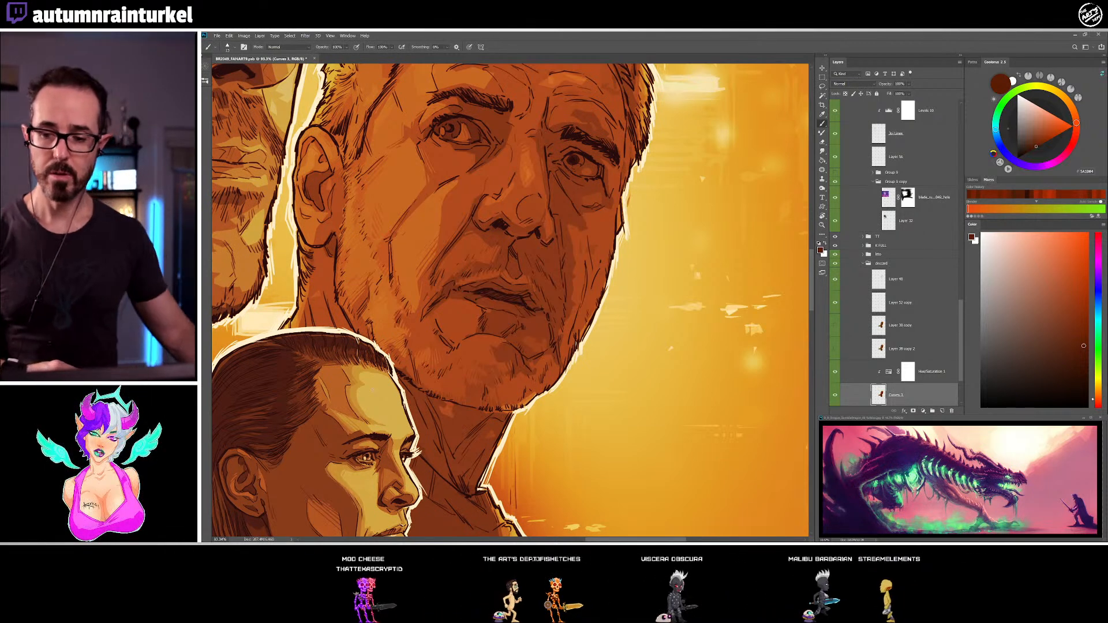
{"action": "left_click", "coordinate": [482, 307], "text": "alt"}
{"action": "left_click", "coordinate": [481, 307], "text": "alt"}
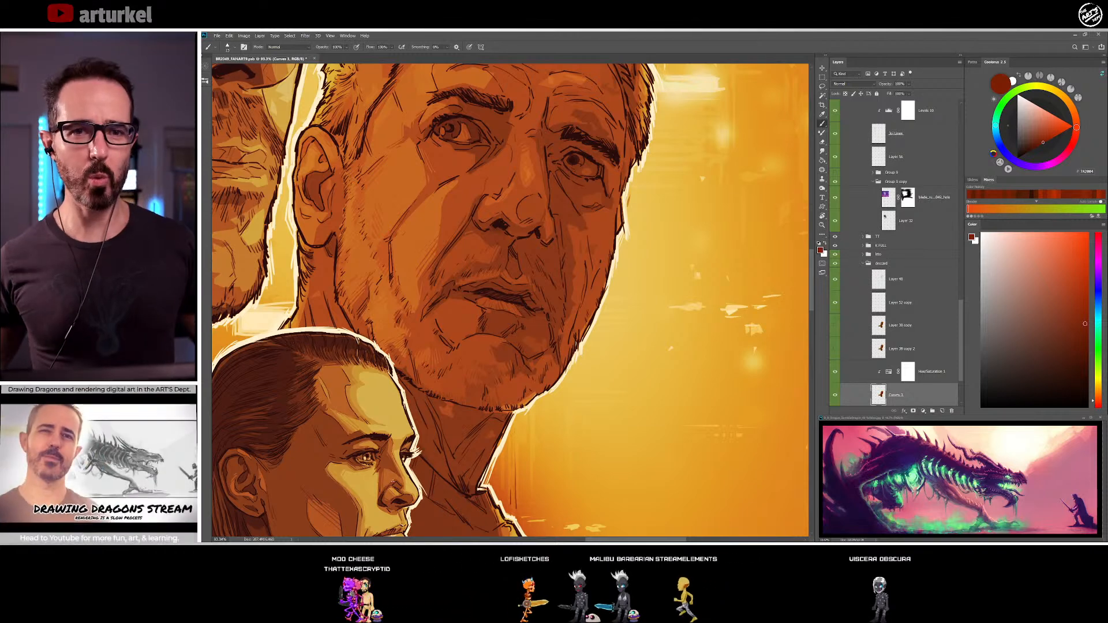
{"action": "left_click", "coordinate": [479, 264], "text": "alt"}
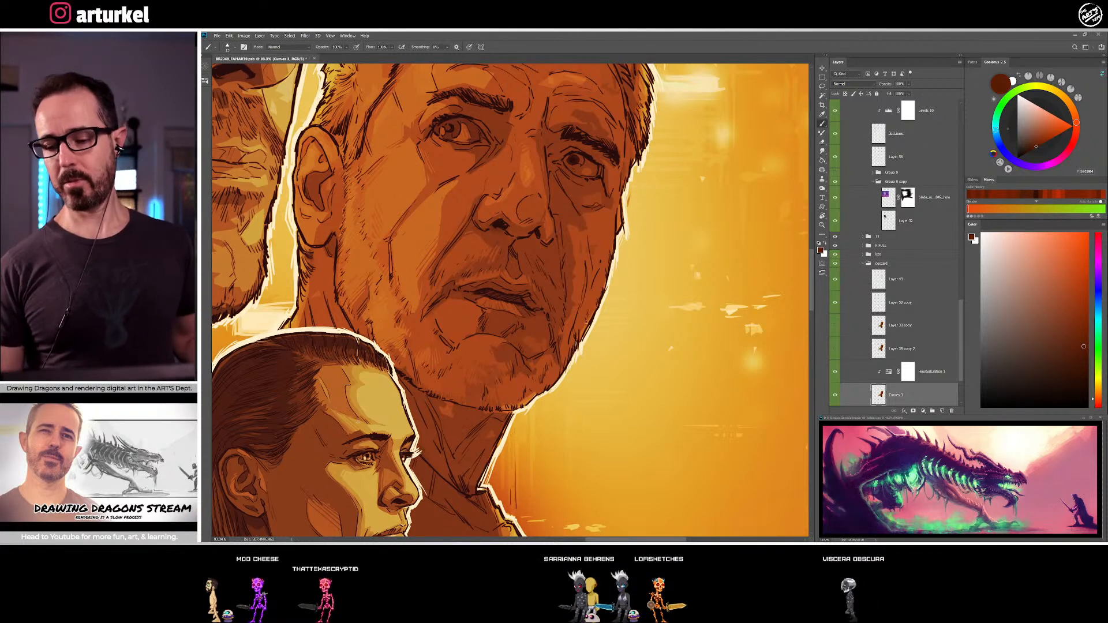
{"action": "left_click", "coordinate": [481, 256], "text": "alt"}
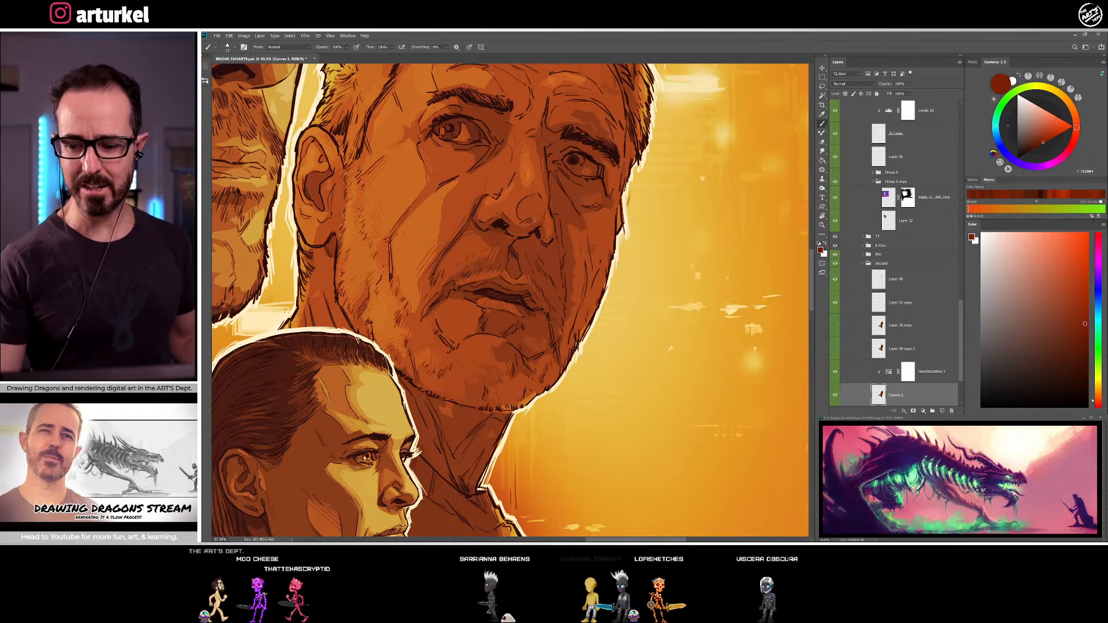
Touch up the shading on the wing and side of the older man's nose with sampled red-brown tones
{"action": "left_click", "coordinate": [489, 210], "text": "alt"}
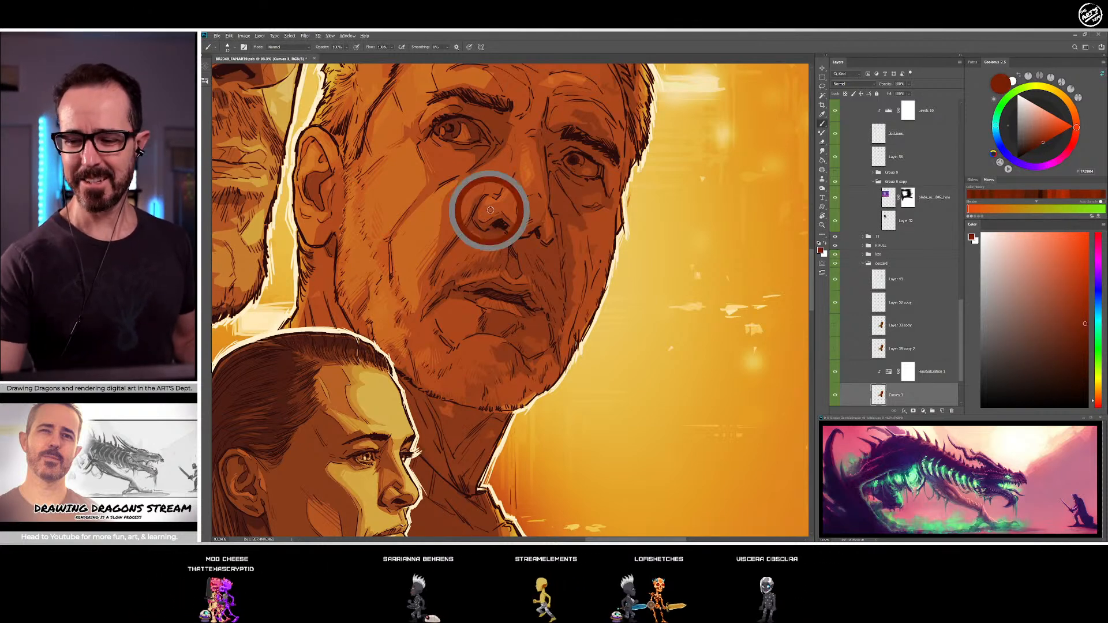
{"action": "left_click", "coordinate": [482, 209], "text": "alt"}
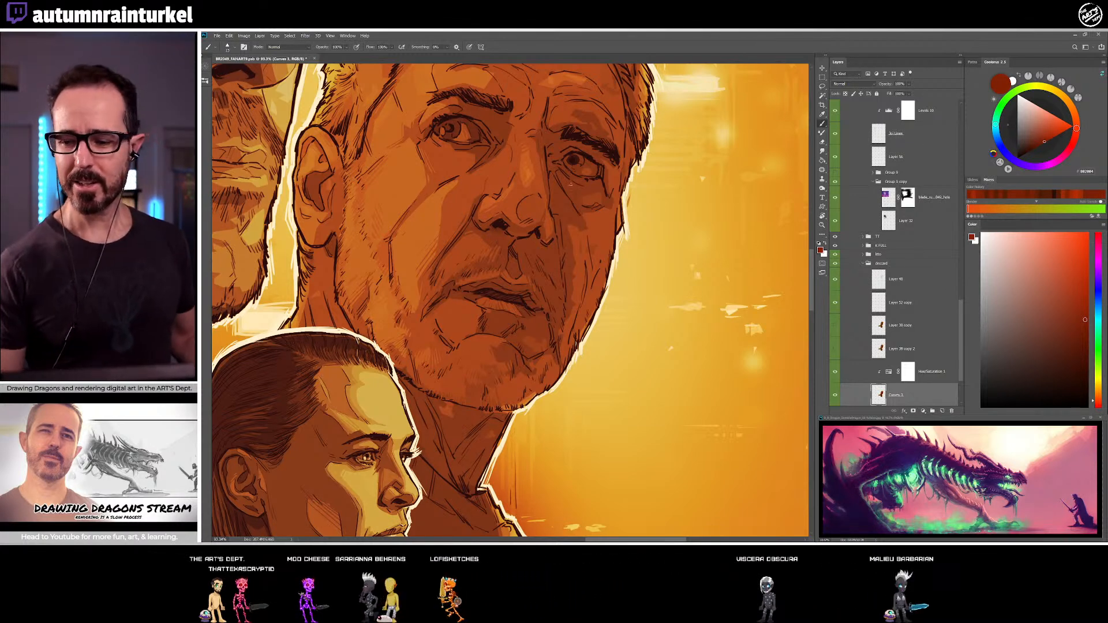
{"action": "left_click", "coordinate": [510, 195], "text": "alt"}
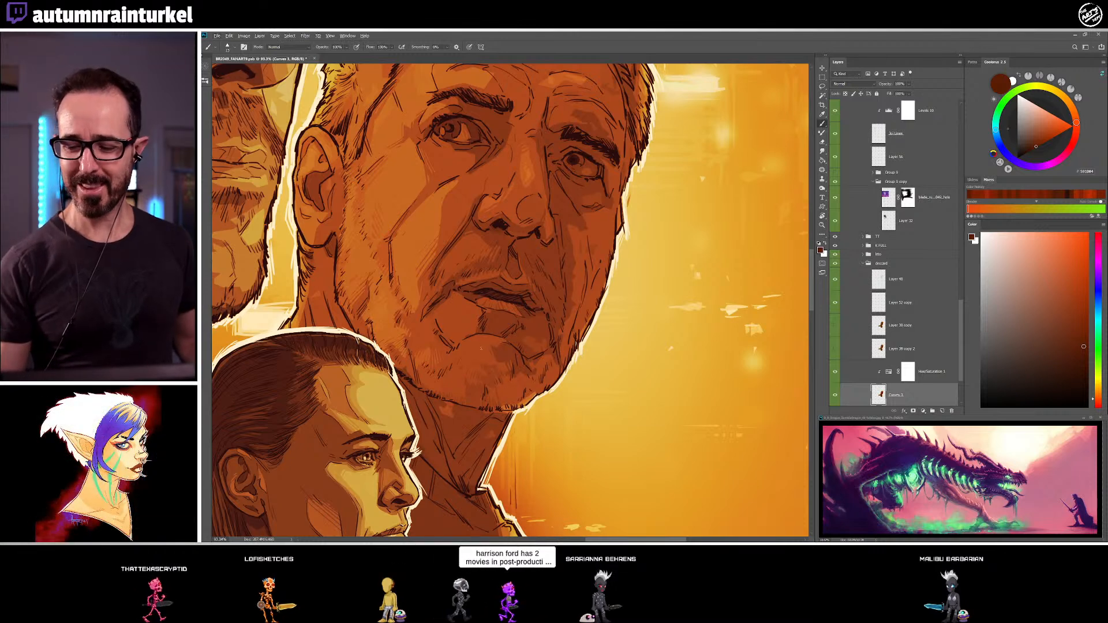
Blend the shadow at the near corner of the older man's mouth with sampled brown and lighter orange-brown tones
{"action": "left_click", "coordinate": [437, 298], "text": "alt"}
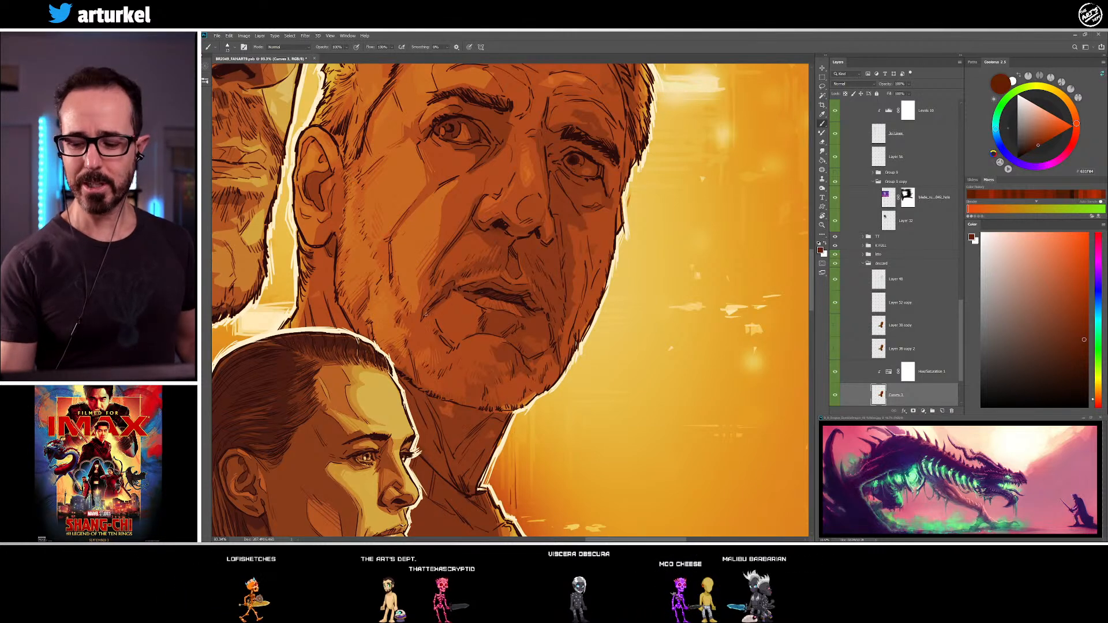
{"action": "left_click", "coordinate": [452, 296], "text": "alt"}
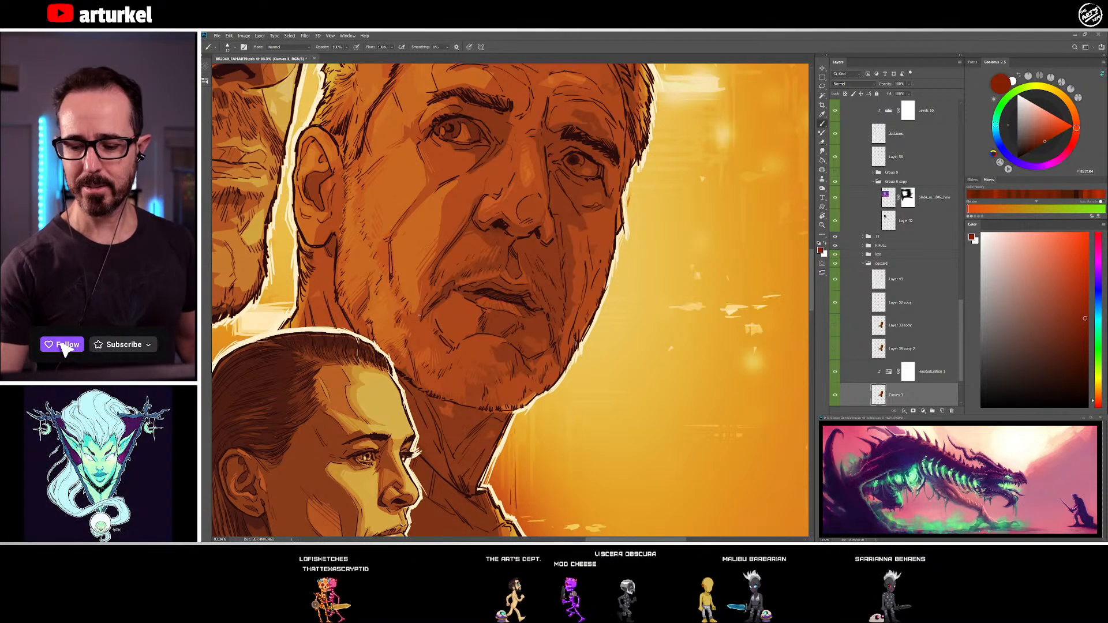
{"action": "left_click", "coordinate": [418, 297], "text": "alt"}
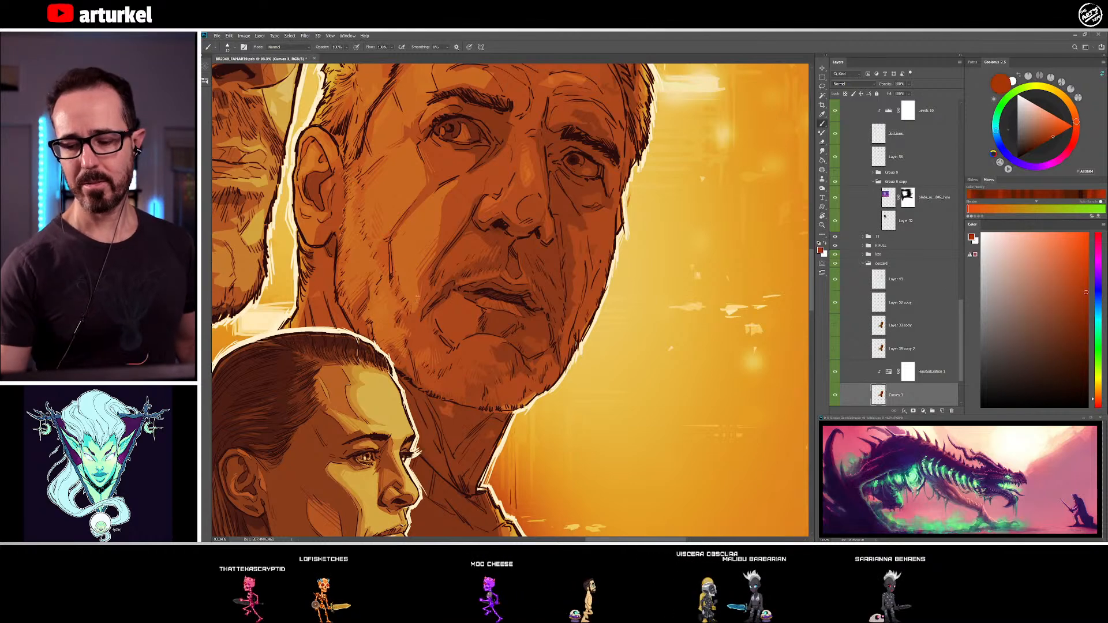
Shade the underside and far edge of the older man's chin with sampled red-brown and dark brown tones
{"action": "left_click_drag", "start_coordinate": [429, 298], "coordinate": [389, 267]}
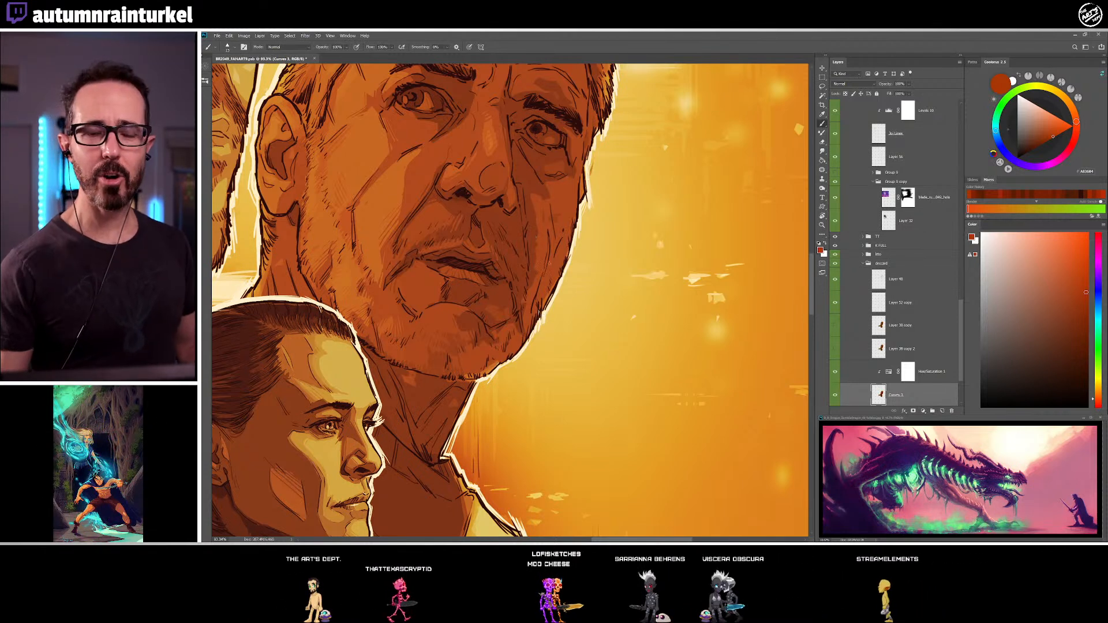
{"action": "left_click", "coordinate": [489, 315], "text": "alt"}
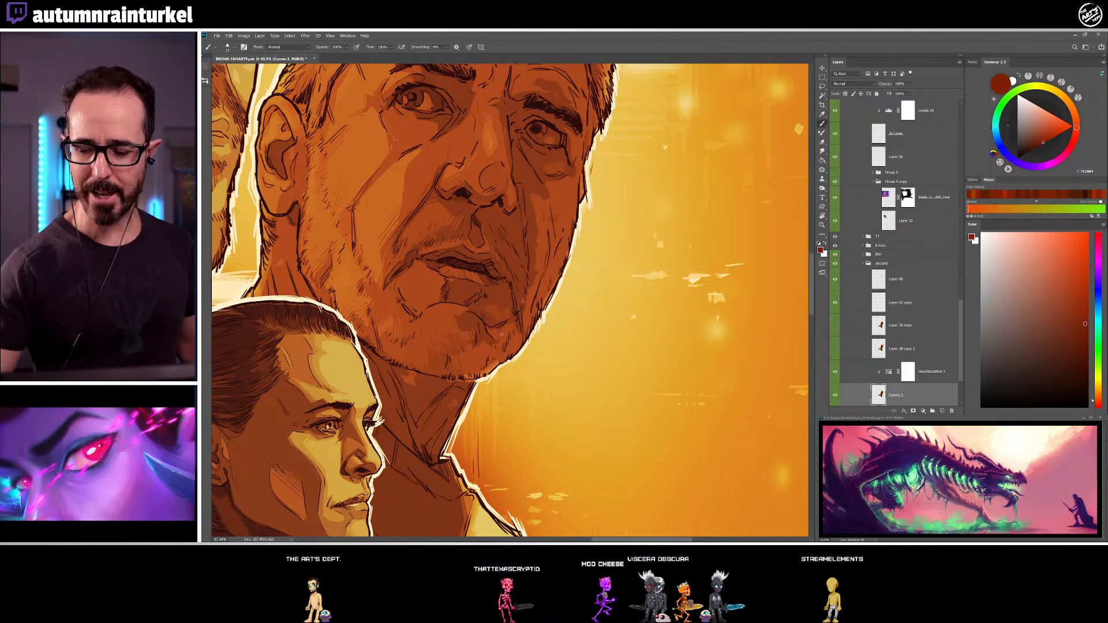
{"action": "left_click", "coordinate": [494, 347], "text": "alt"}
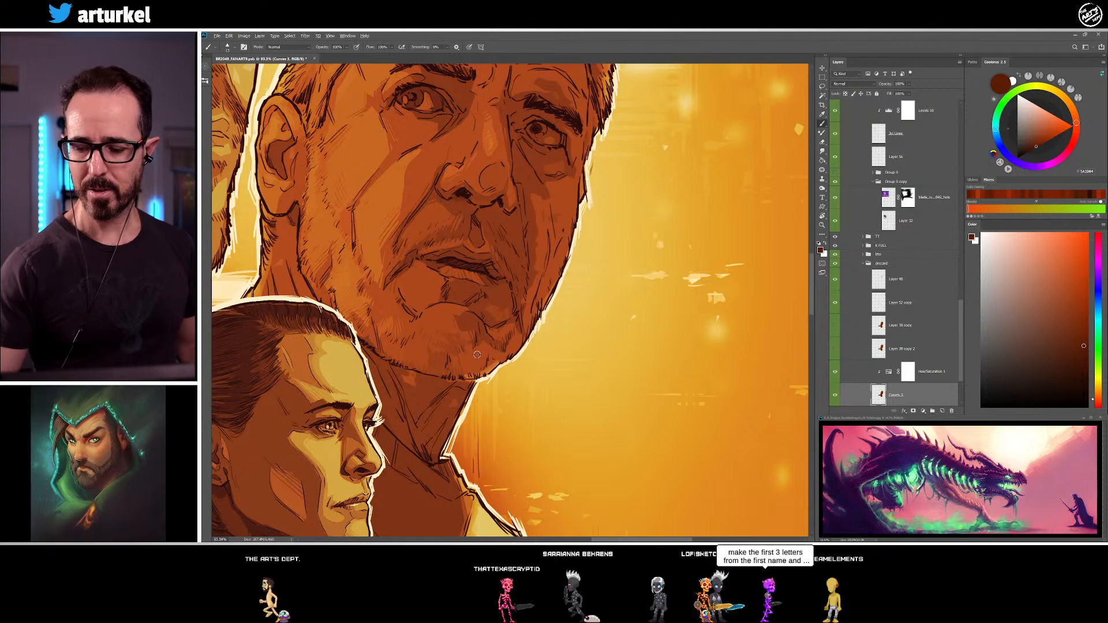
{"action": "left_click", "coordinate": [479, 339], "text": "alt"}
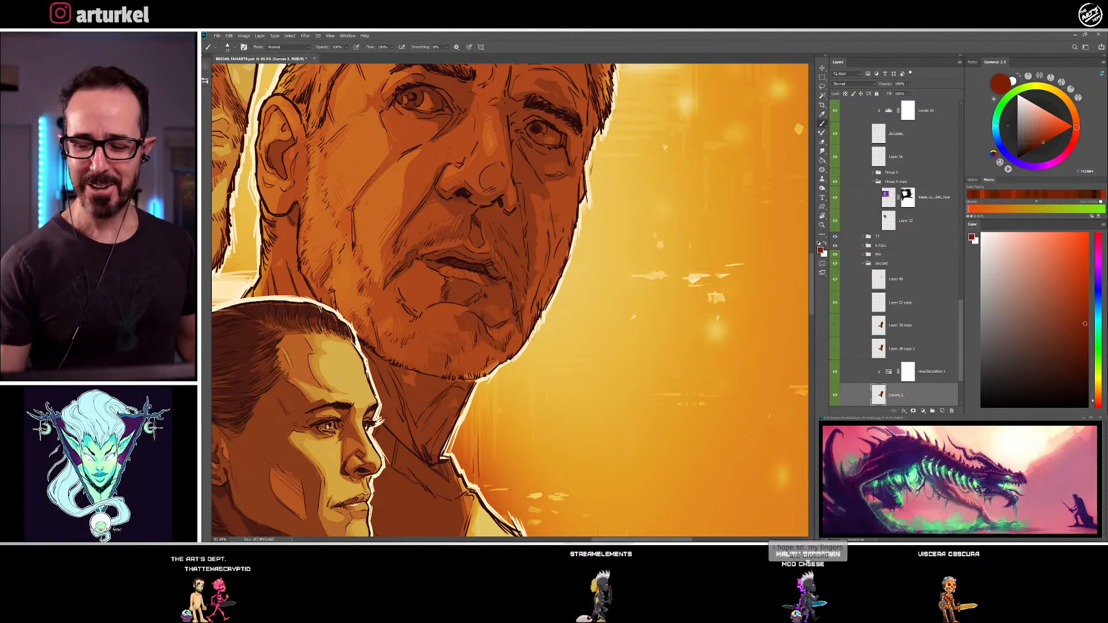
{"action": "left_click", "coordinate": [488, 369], "text": "alt"}
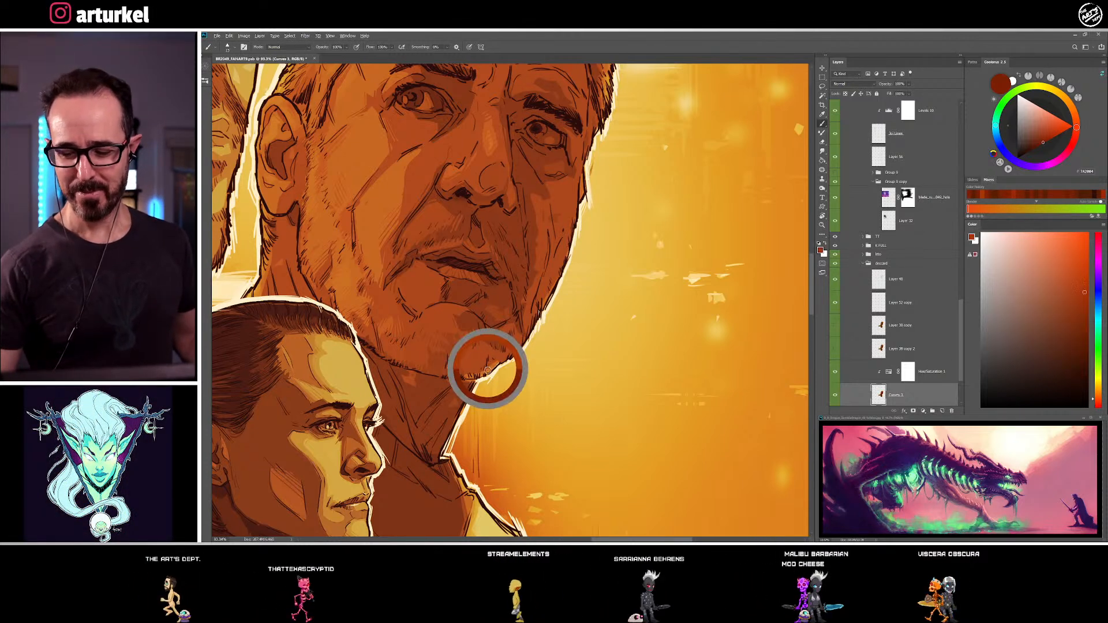
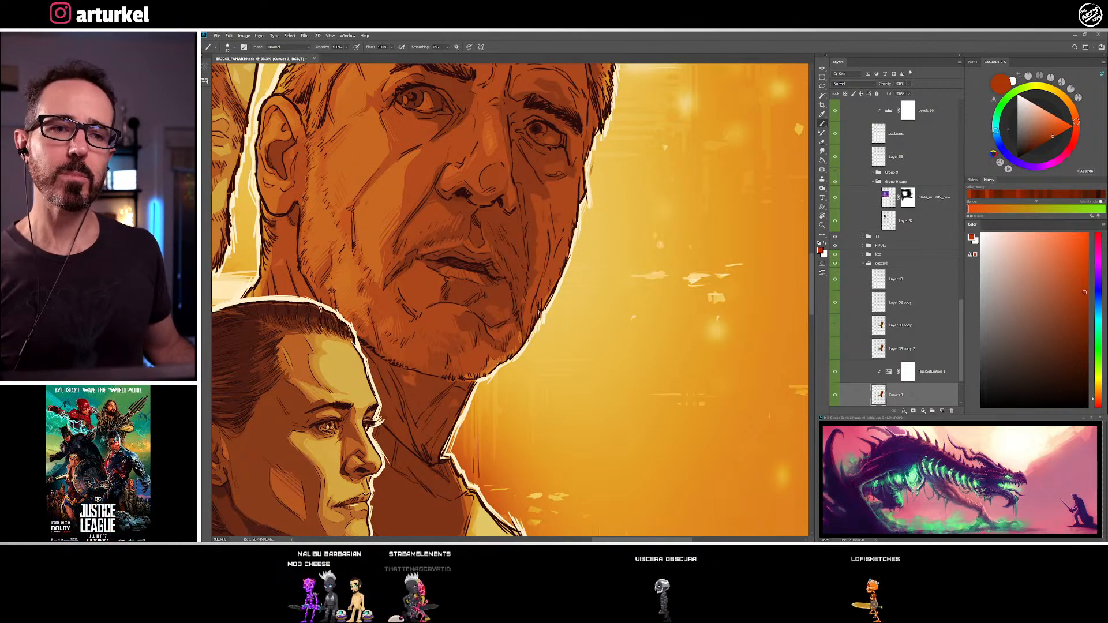
Shade the far side of the older man's jaw and cheek with sampled dark brown and red-brown tones
{"action": "left_click", "coordinate": [518, 343], "text": "alt"}
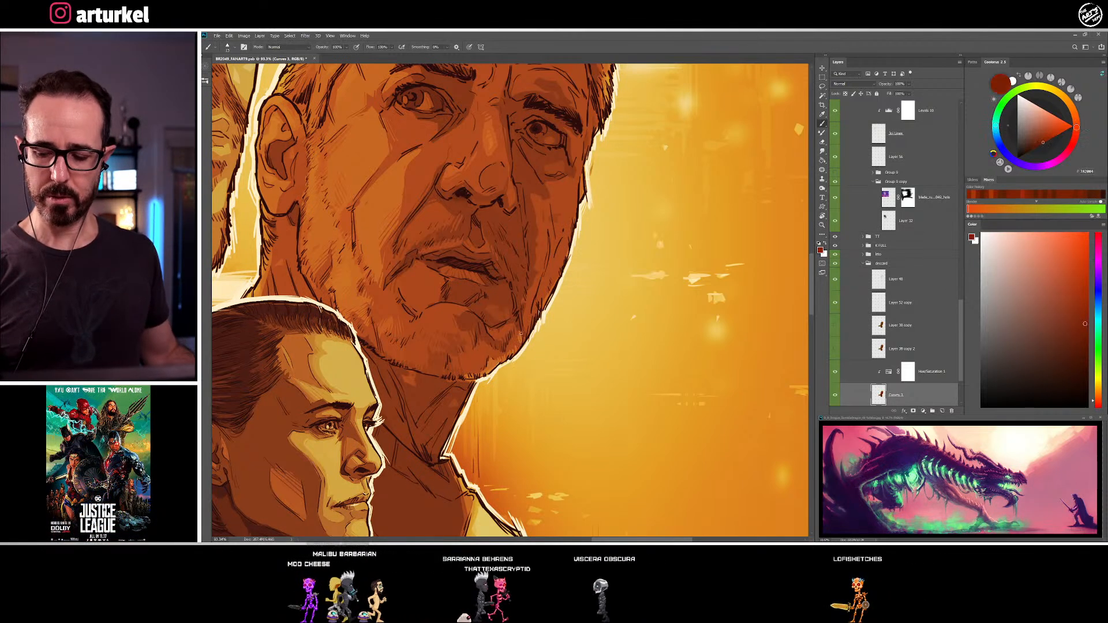
{"action": "left_click", "coordinate": [542, 302], "text": "alt"}
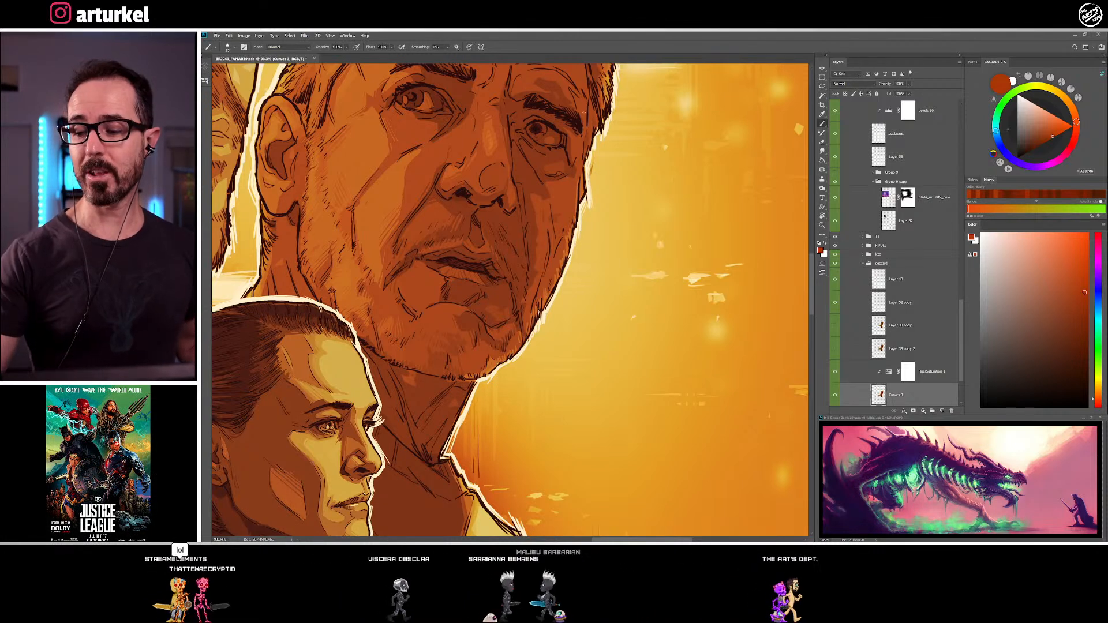
{"action": "left_click_drag", "start_coordinate": [606, 115], "coordinate": [505, 198]}
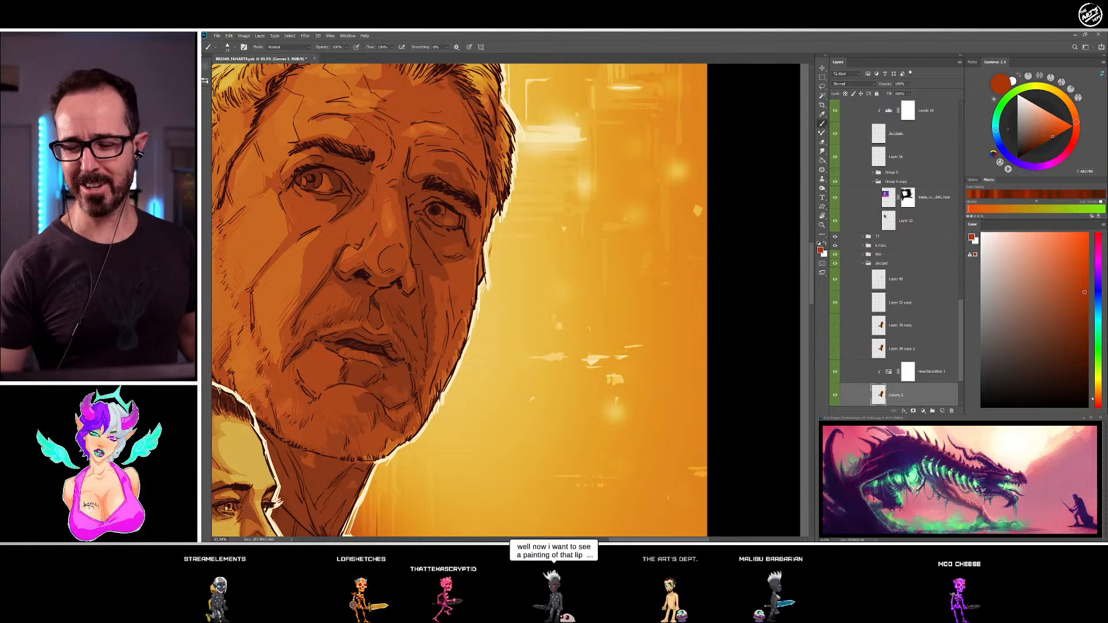
{"action": "left_click", "coordinate": [456, 293], "text": "alt"}
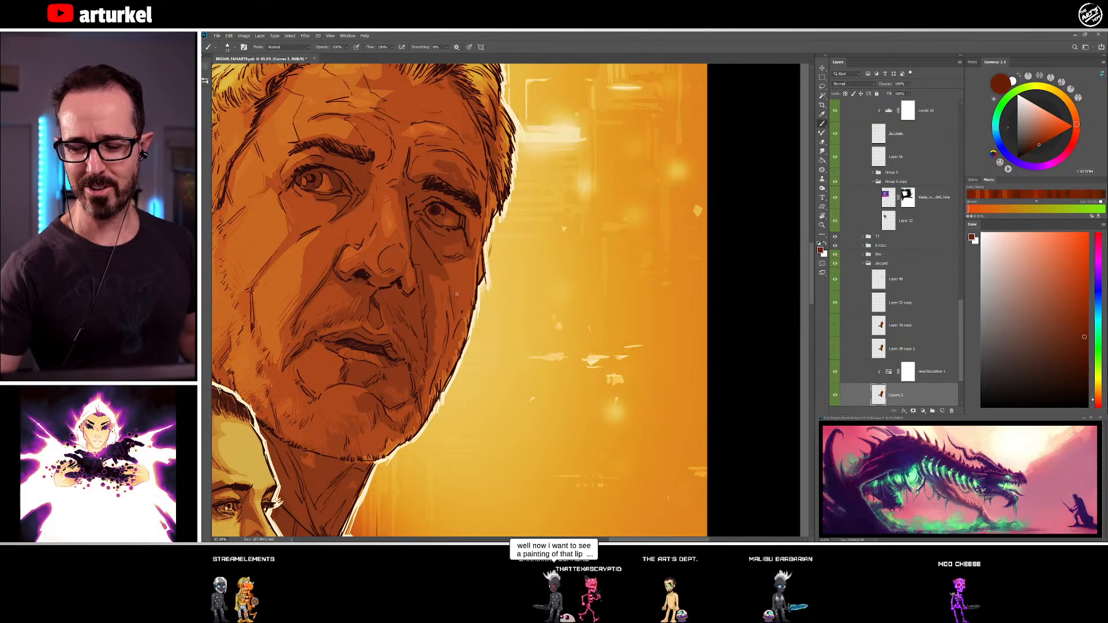
{"action": "left_click_drag", "start_coordinate": [459, 289], "coordinate": [459, 296]}
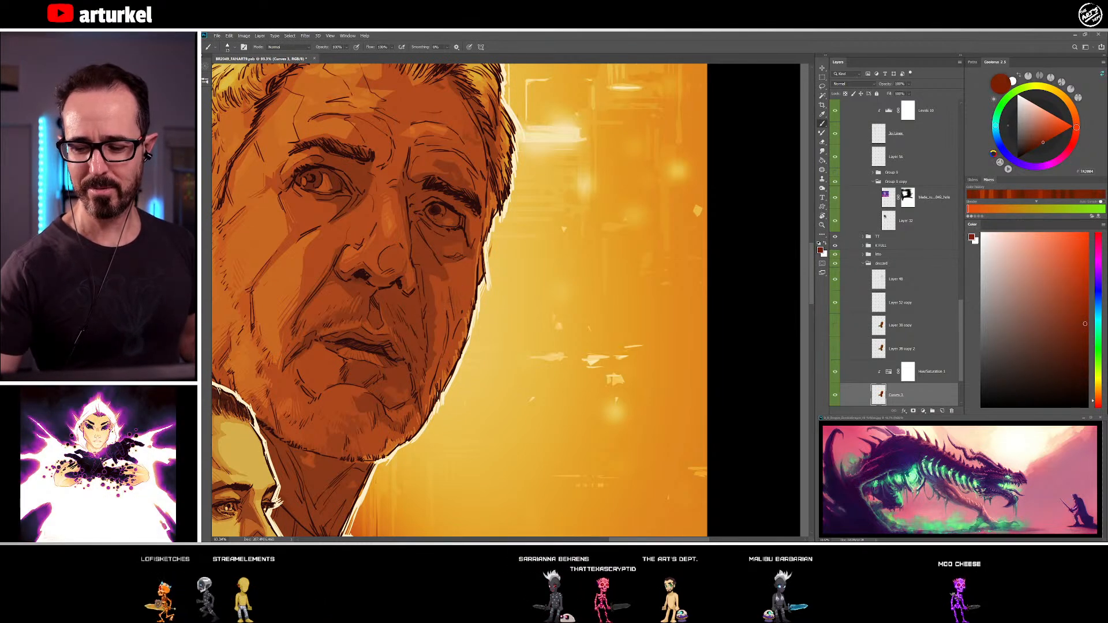
{"action": "left_click_drag", "start_coordinate": [481, 384], "coordinate": [486, 312]}
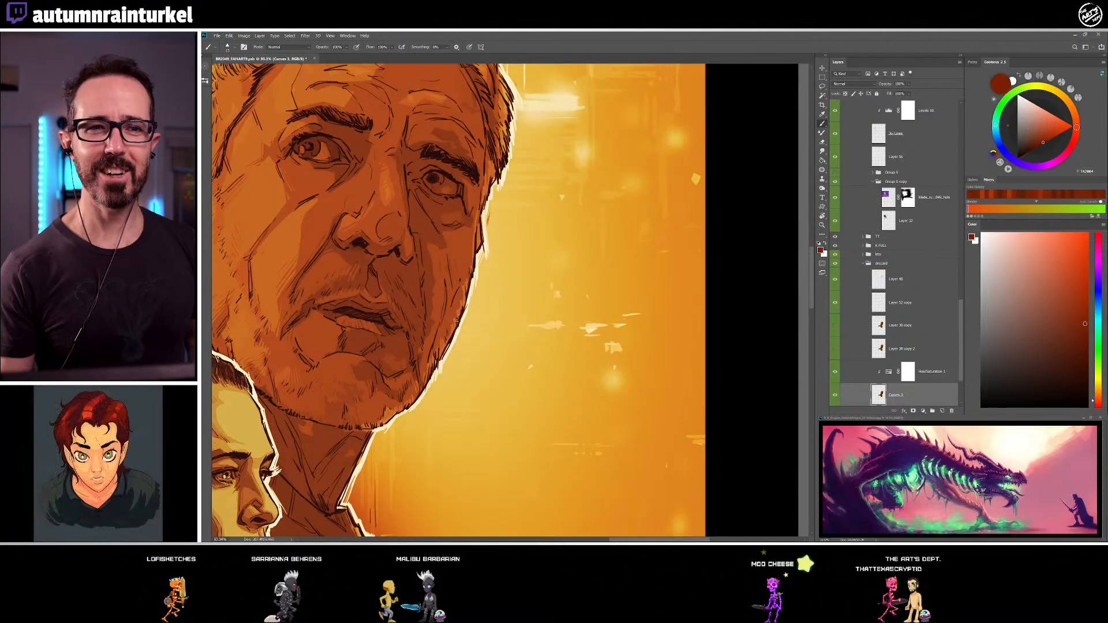
{"action": "left_click", "coordinate": [451, 287], "text": "alt"}
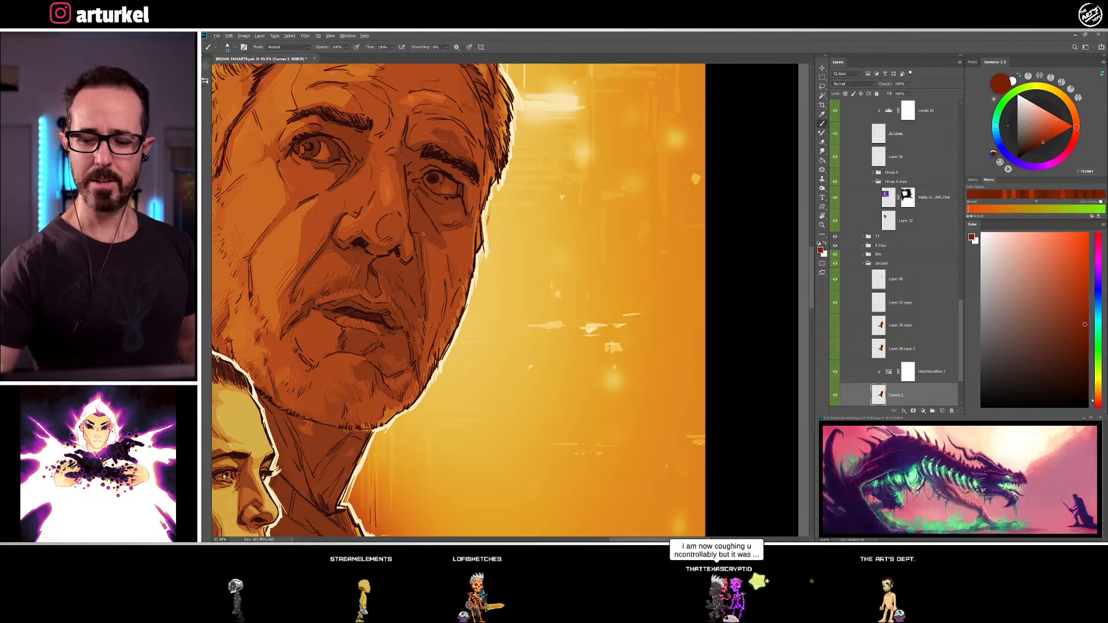
Shade the area around and beneath the older man's far eye with sampled browns, toggling the painted face layer off and on to compare
{"action": "left_click", "coordinate": [445, 211], "text": "alt"}
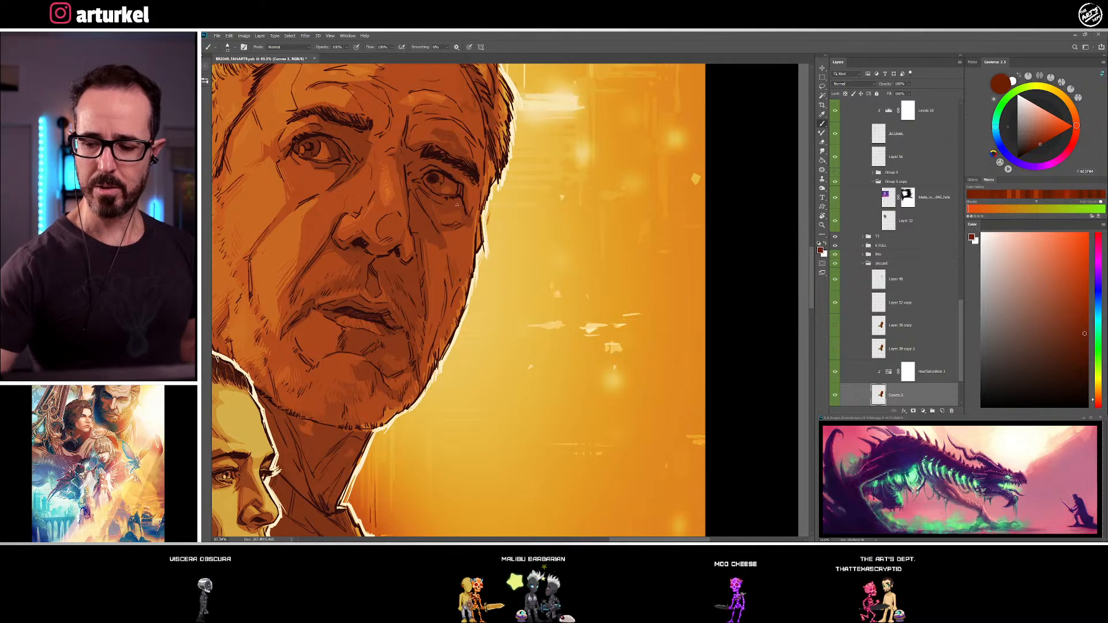
{"action": "left_click_drag", "start_coordinate": [503, 322], "coordinate": [496, 325]}
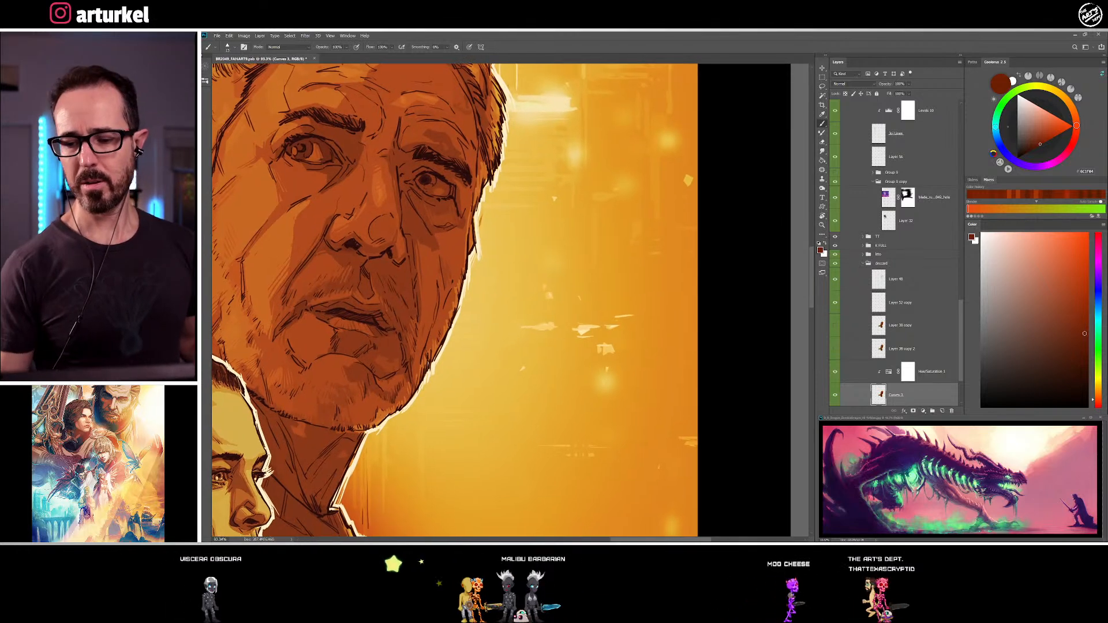
{"action": "left_click", "coordinate": [432, 189], "text": "alt"}
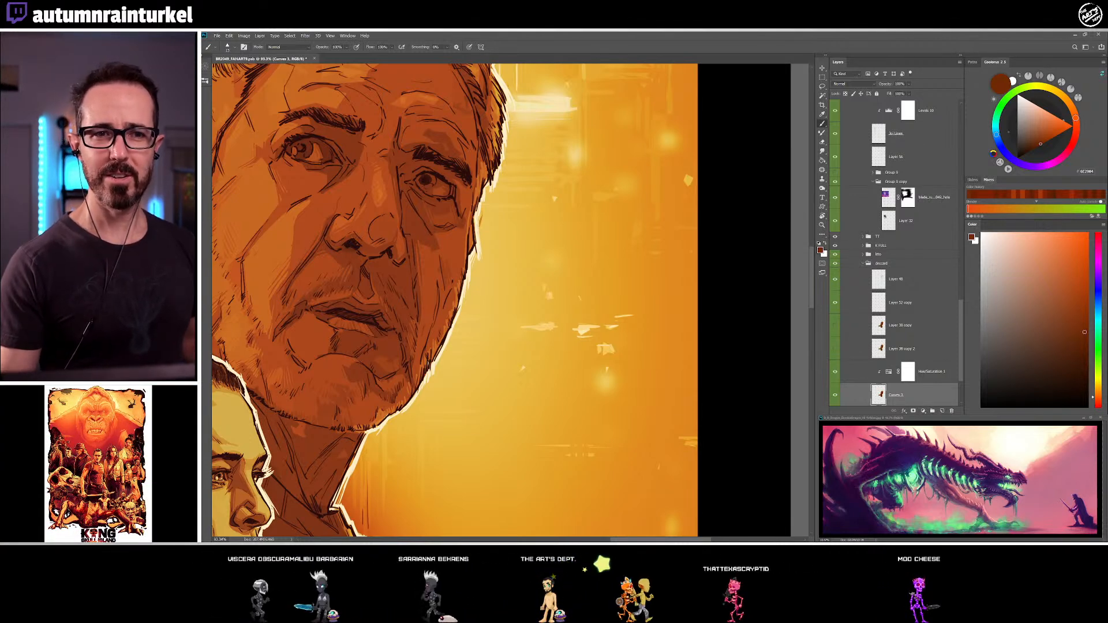
{"action": "left_click", "coordinate": [459, 179], "text": "alt"}
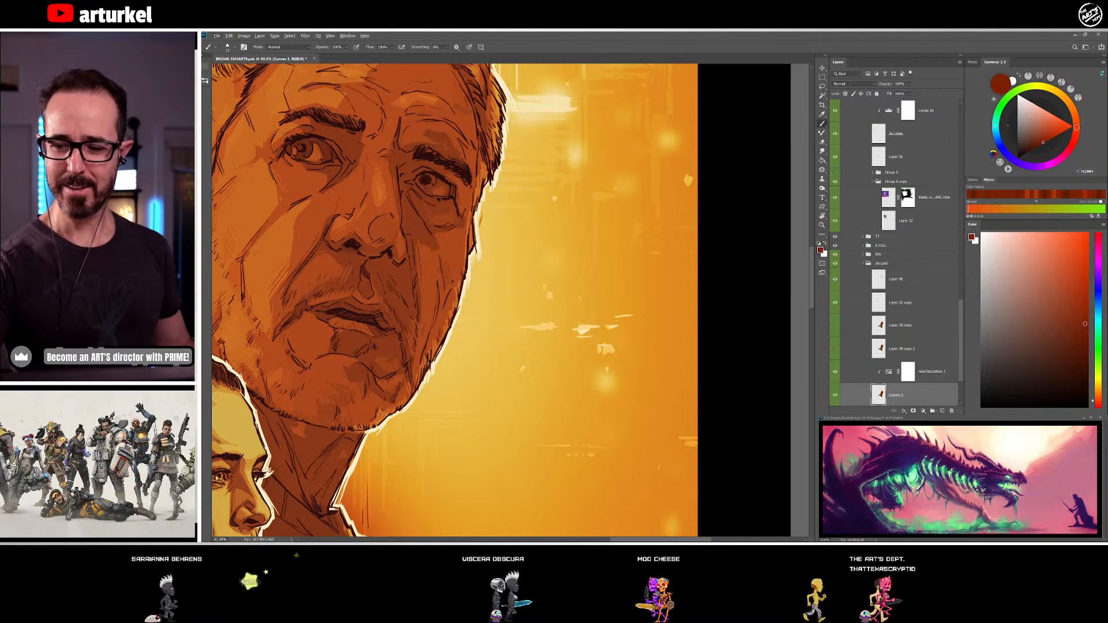
{"action": "left_click", "coordinate": [836, 396]}
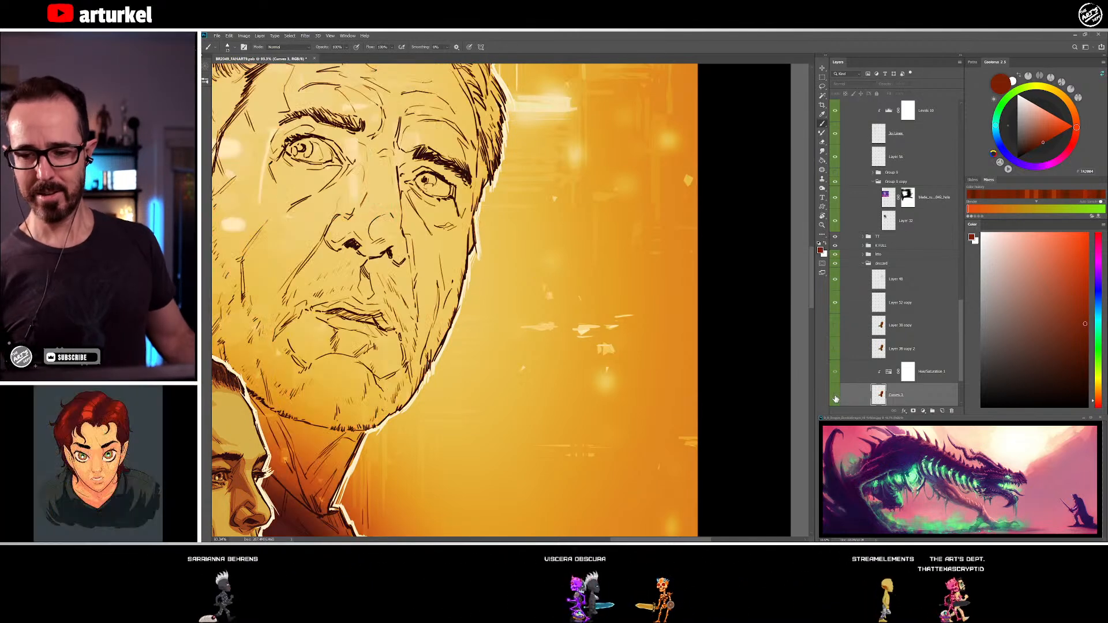
{"action": "left_click", "coordinate": [835, 396]}
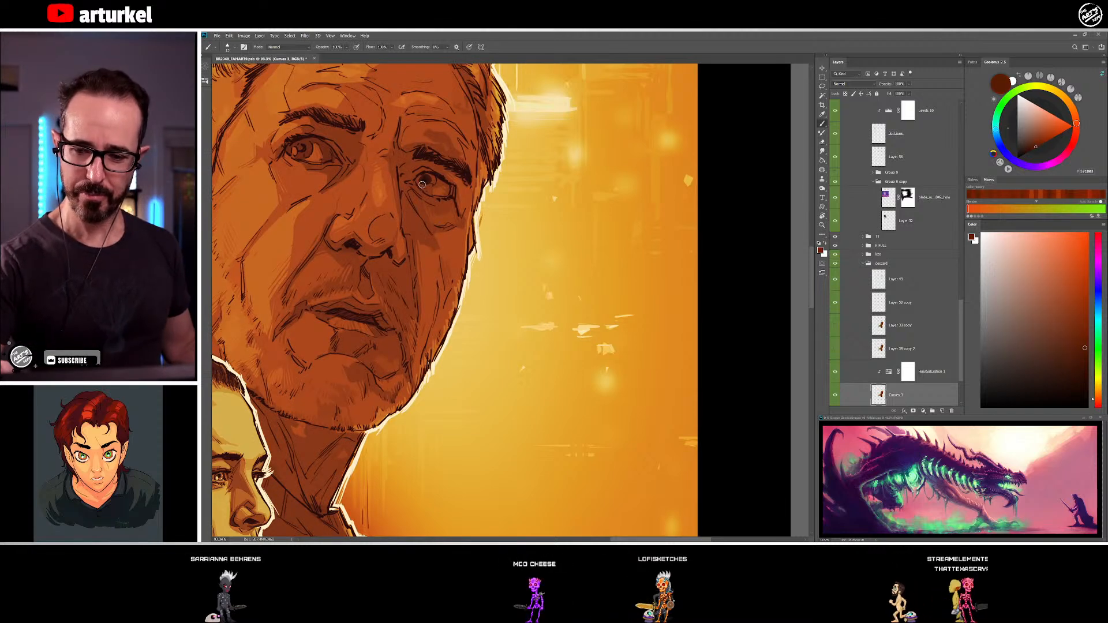
Refine the shading in both of the older man's eyes with sampled dark brown, red-brown and near-black tones
{"action": "left_click", "coordinate": [422, 184]}
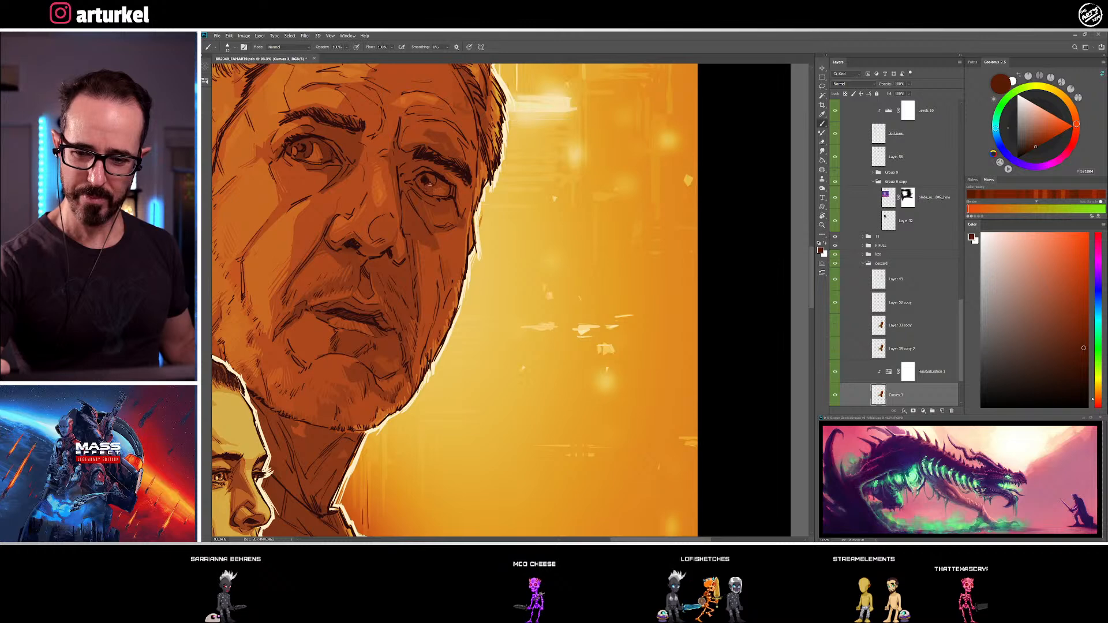
{"action": "left_click", "coordinate": [288, 147], "text": "alt"}
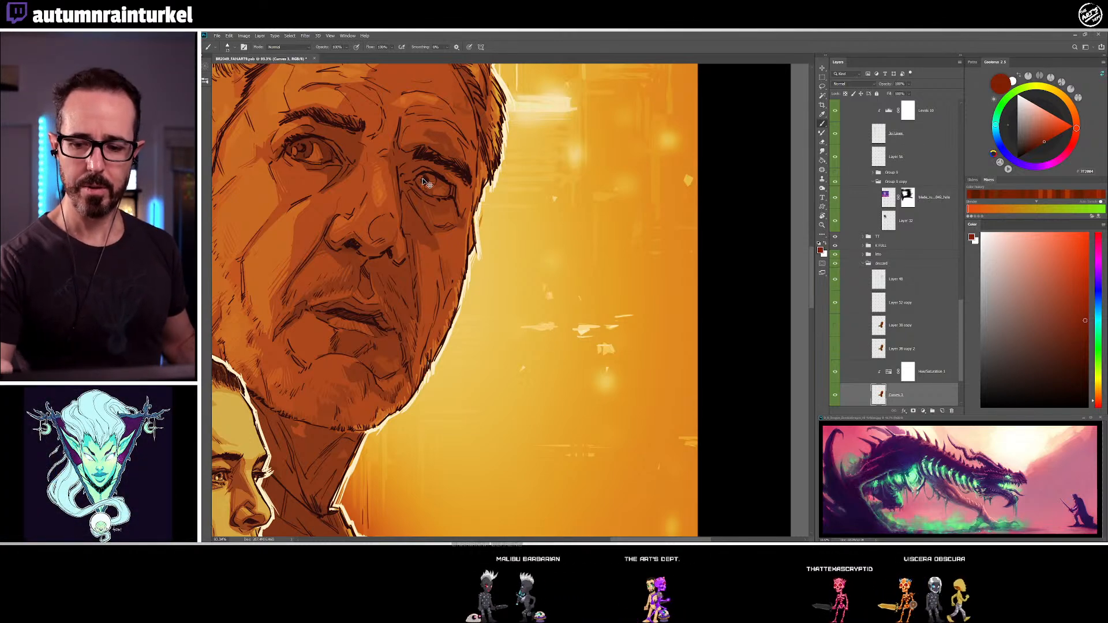
{"action": "left_click", "coordinate": [310, 140], "text": "alt"}
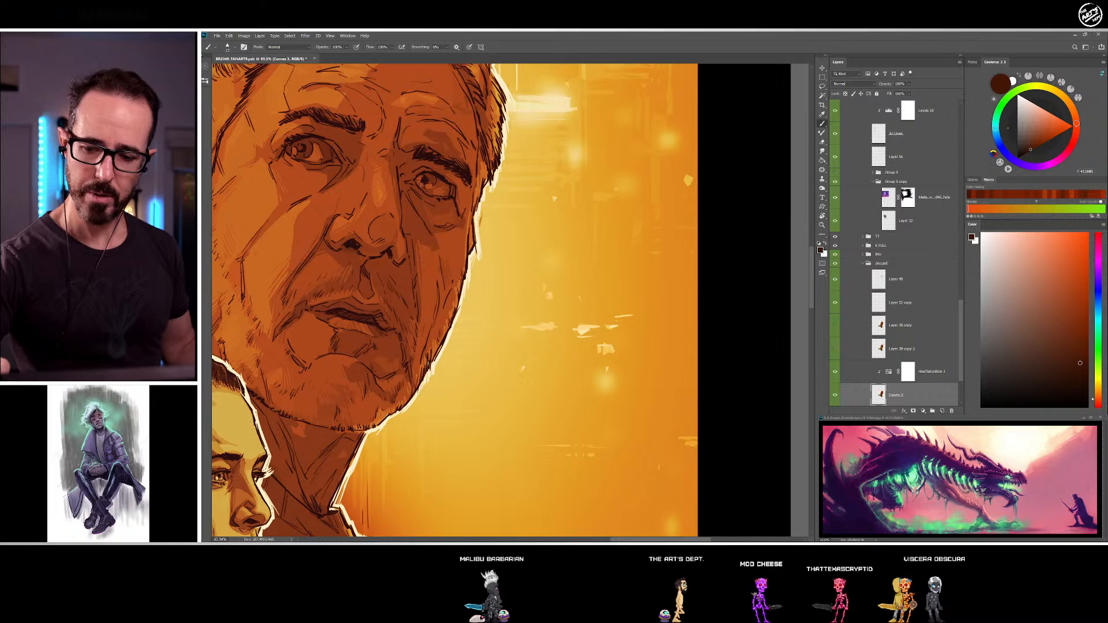
{"action": "left_click", "coordinate": [442, 173], "text": "alt"}
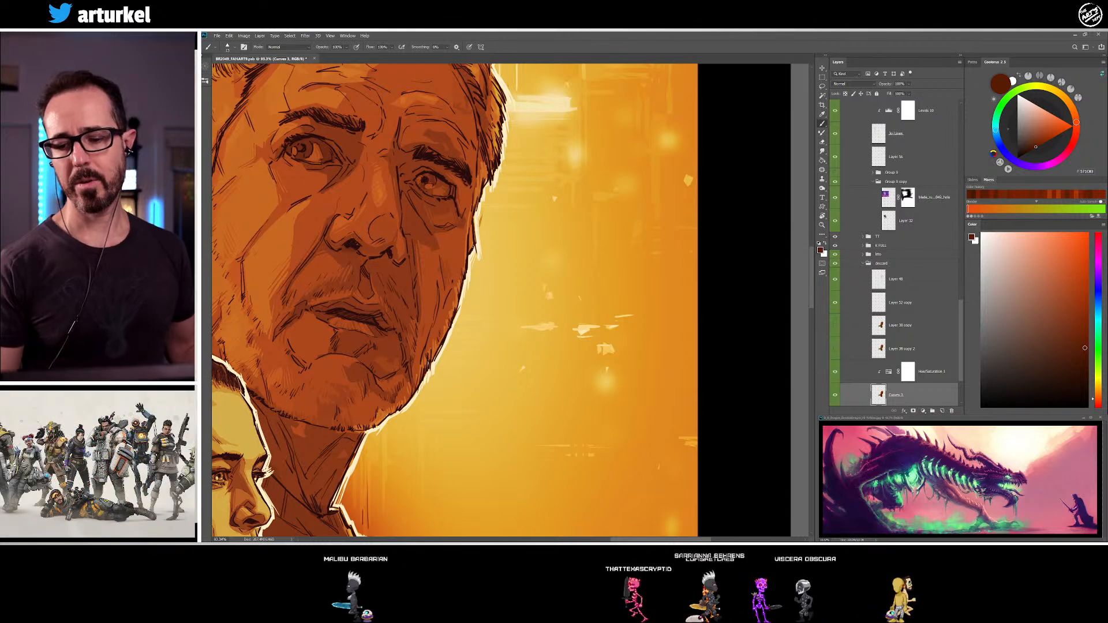
{"action": "left_click_drag", "start_coordinate": [477, 326], "coordinate": [540, 354]}
{"action": "left_click", "coordinate": [491, 206], "text": "alt"}
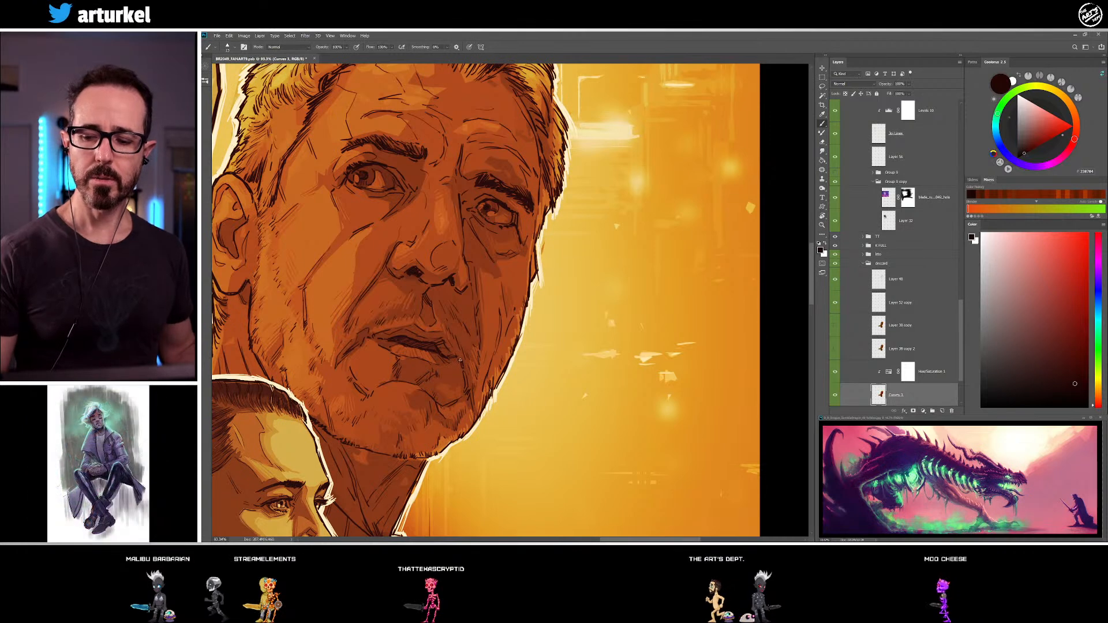
{"action": "mouse_move", "coordinate": [487, 260]}
{"action": "left_mouse_down"}
{"action": "mouse_move", "coordinate": [396, 271]}
{"action": "mouse_move", "coordinate": [423, 267]}
{"action": "left_mouse_up"}
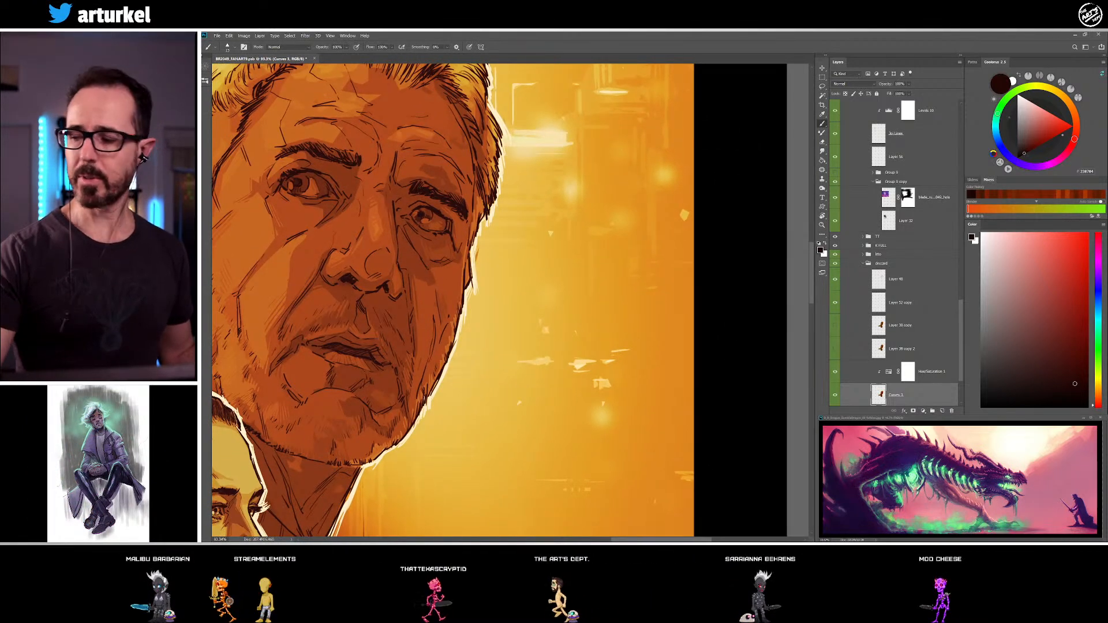
Try bright red strokes running into the older man's far eye from the nose bridge and cheek, and remove them
{"action": "left_click_drag", "start_coordinate": [1048, 267], "coordinate": [1088, 223]}
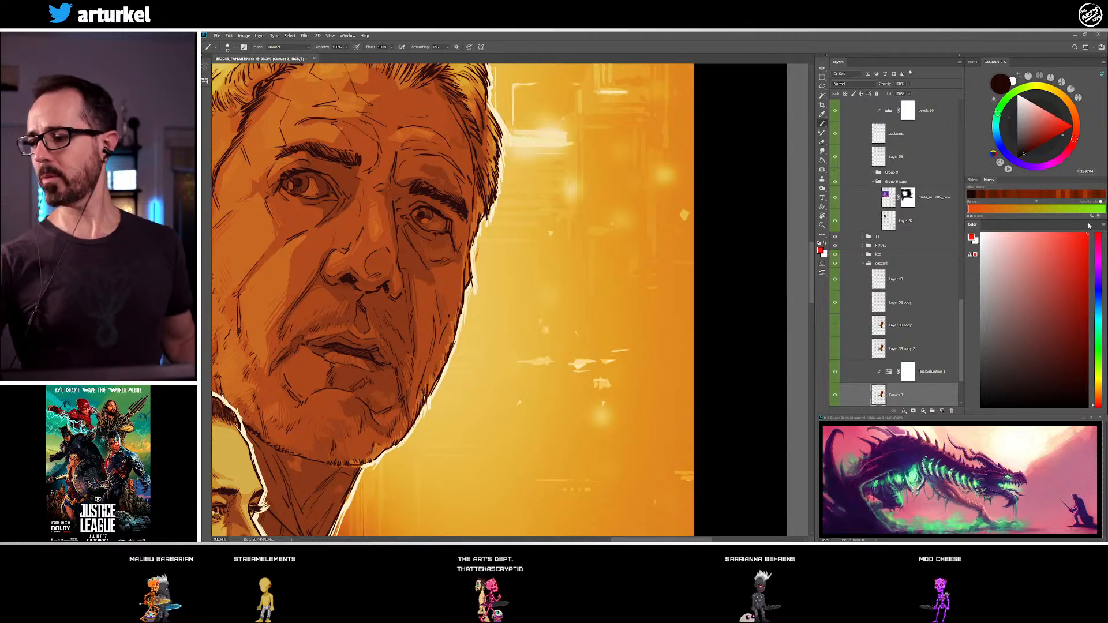
{"action": "left_click_drag", "start_coordinate": [375, 166], "coordinate": [411, 205]}
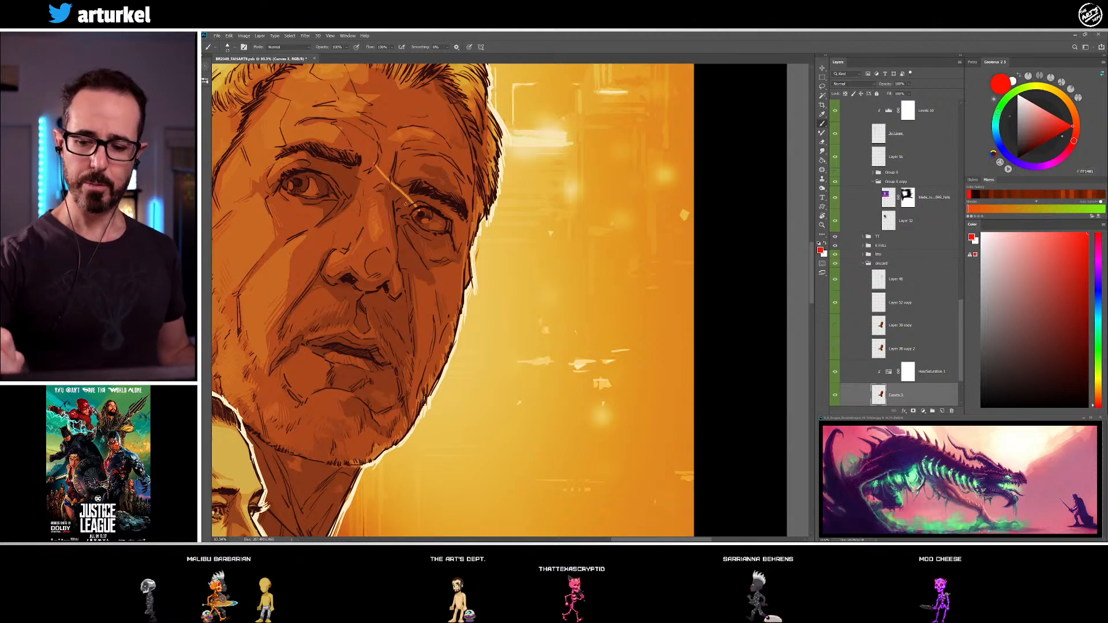
{"action": "key", "text": "ctrl+z"}
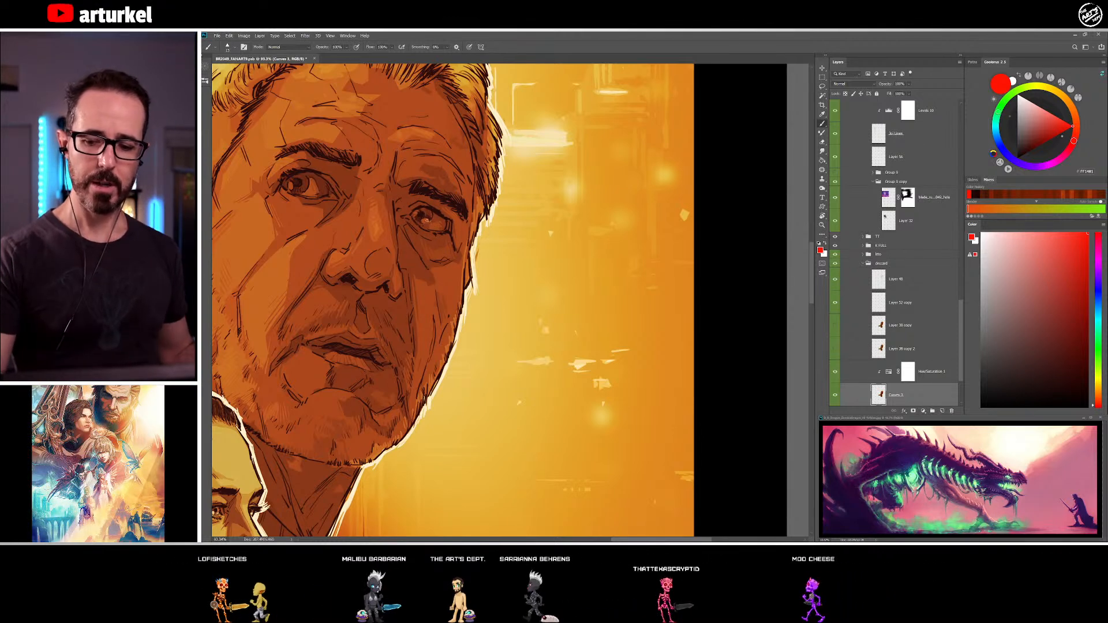
{"action": "left_click_drag", "start_coordinate": [426, 220], "coordinate": [425, 221]}
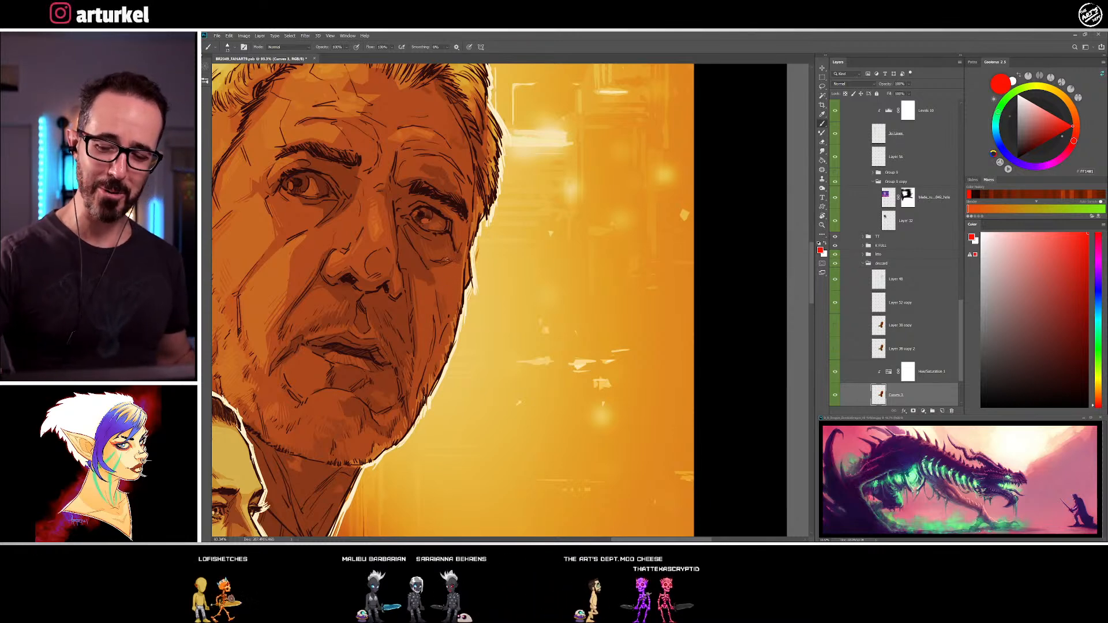
{"action": "left_click_drag", "start_coordinate": [459, 280], "coordinate": [425, 224]}
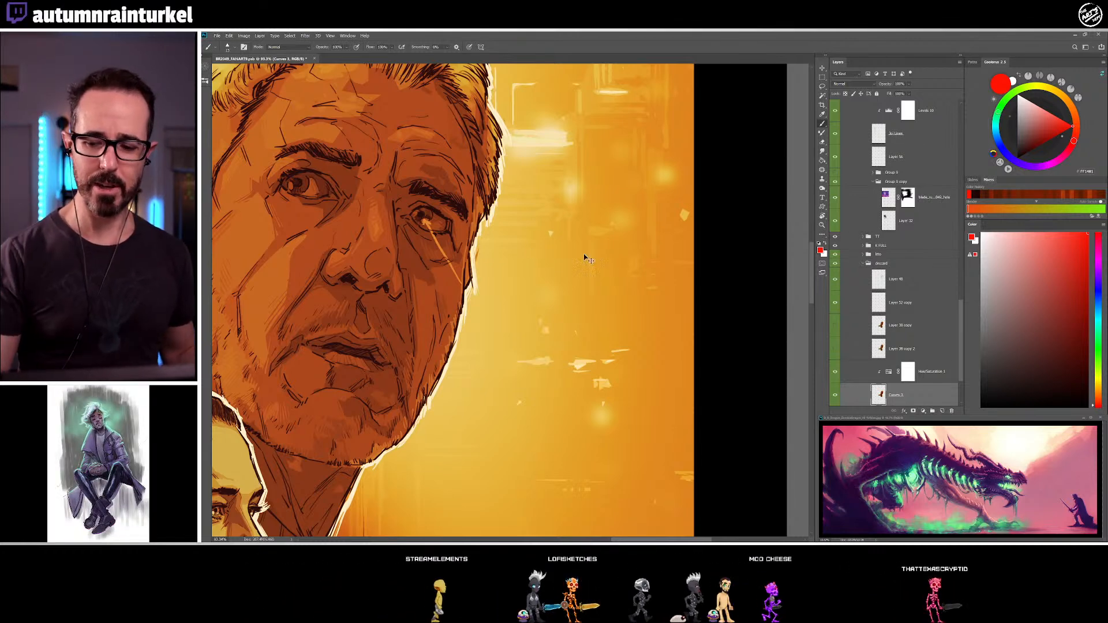
{"action": "key", "text": "z"}
{"action": "key", "text": "b"}
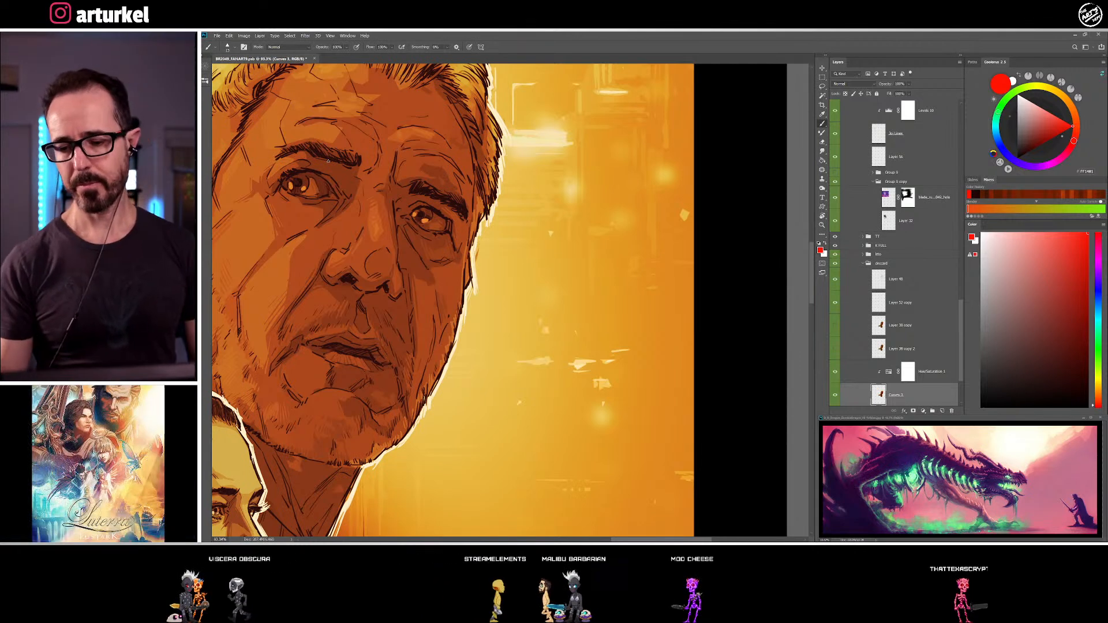
Shade the bridge of the older man's nose and the inner eye area with sampled dark brown tones
{"action": "left_click", "coordinate": [355, 184], "text": "alt"}
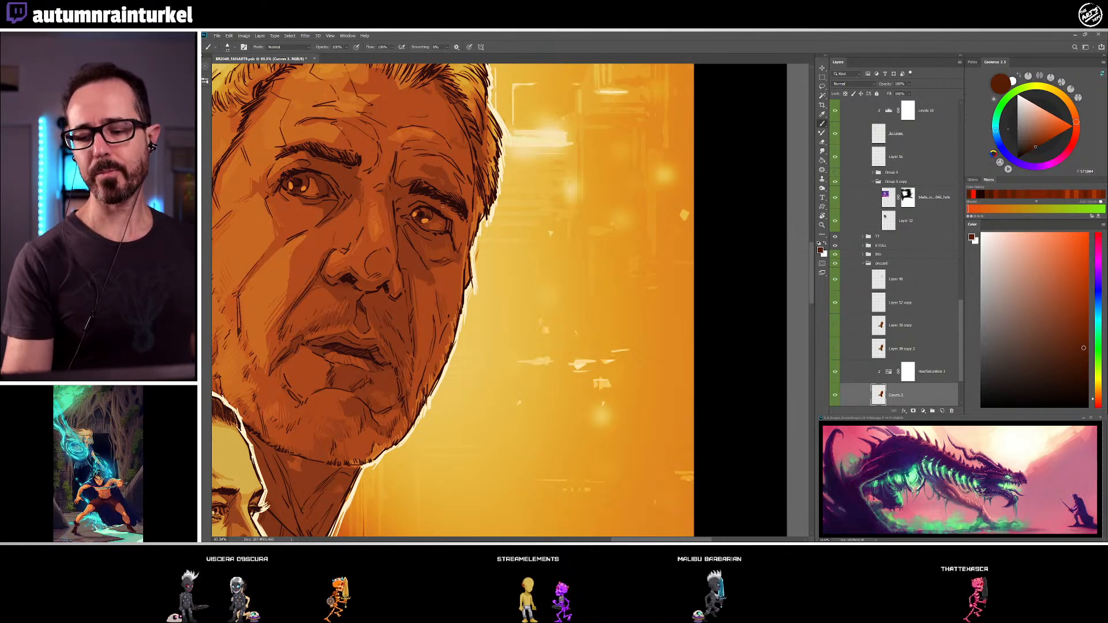
{"action": "left_click", "coordinate": [379, 168], "text": "alt"}
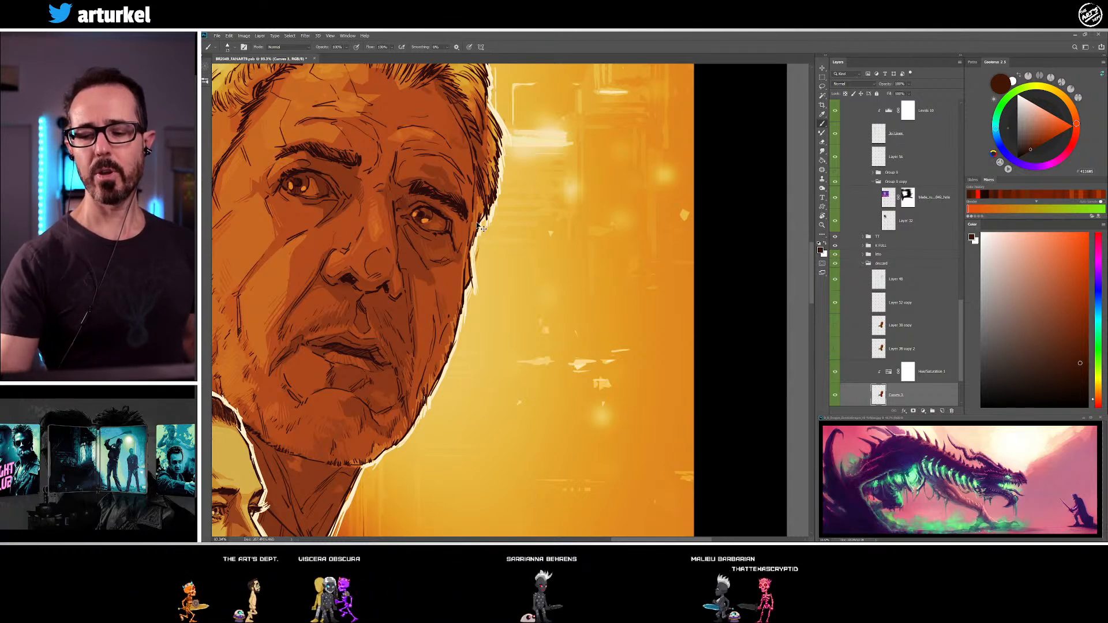
{"action": "key", "text": "z"}
{"action": "key", "text": "b"}
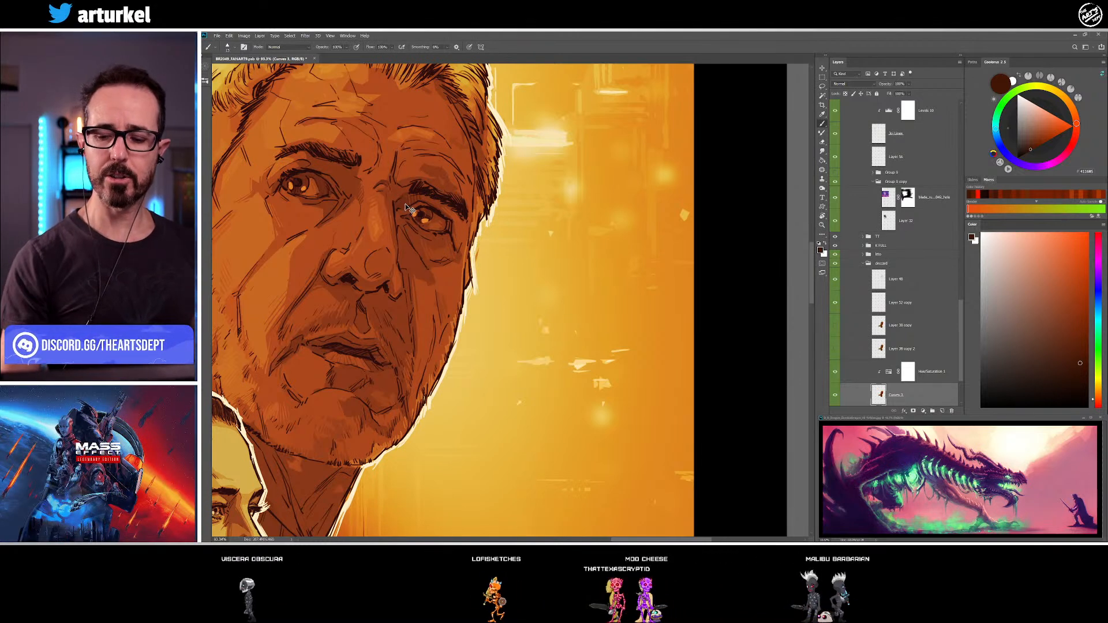
{"action": "left_click", "coordinate": [372, 188], "text": "alt"}
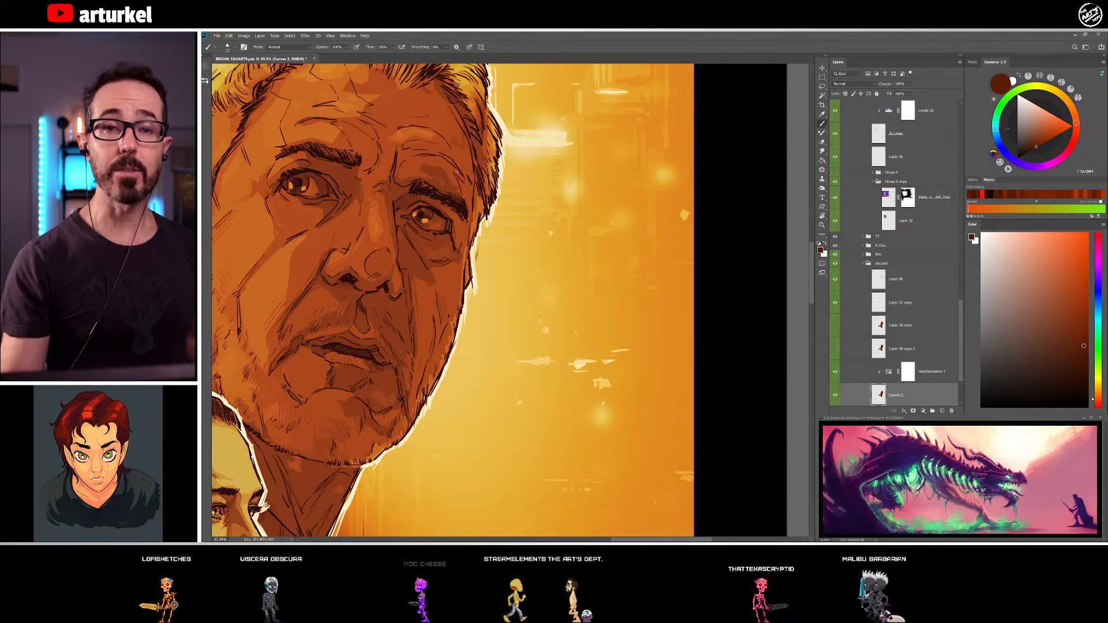
Shade the lower forehead above the older man's far eyebrow with sampled red-brown and dark brown tones
{"action": "left_click", "coordinate": [419, 166], "text": "alt"}
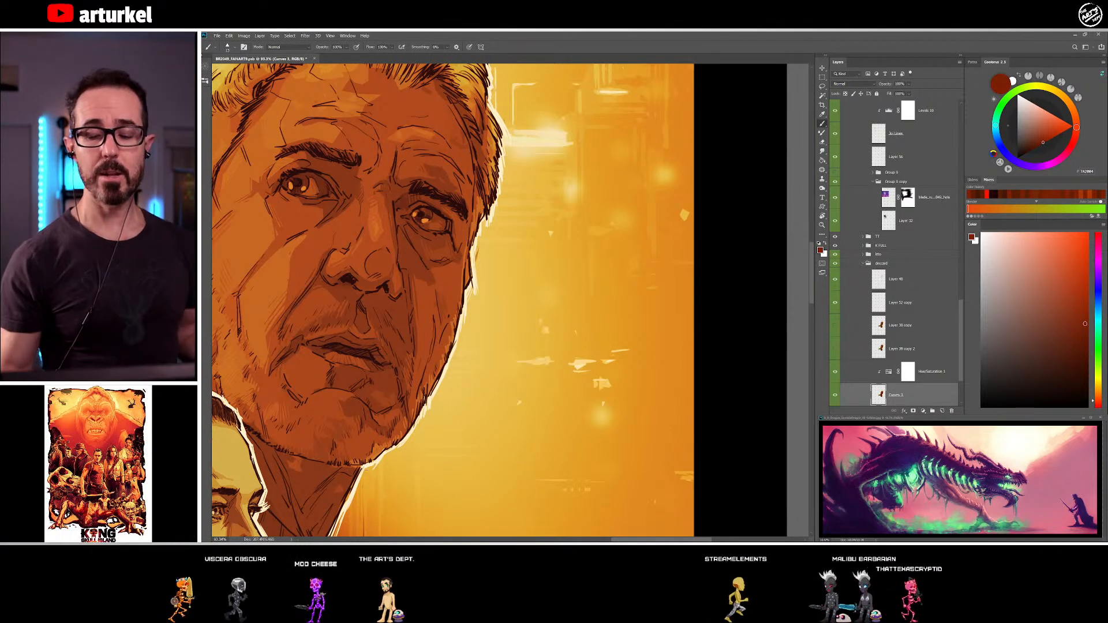
{"action": "left_click", "coordinate": [445, 182], "text": "alt"}
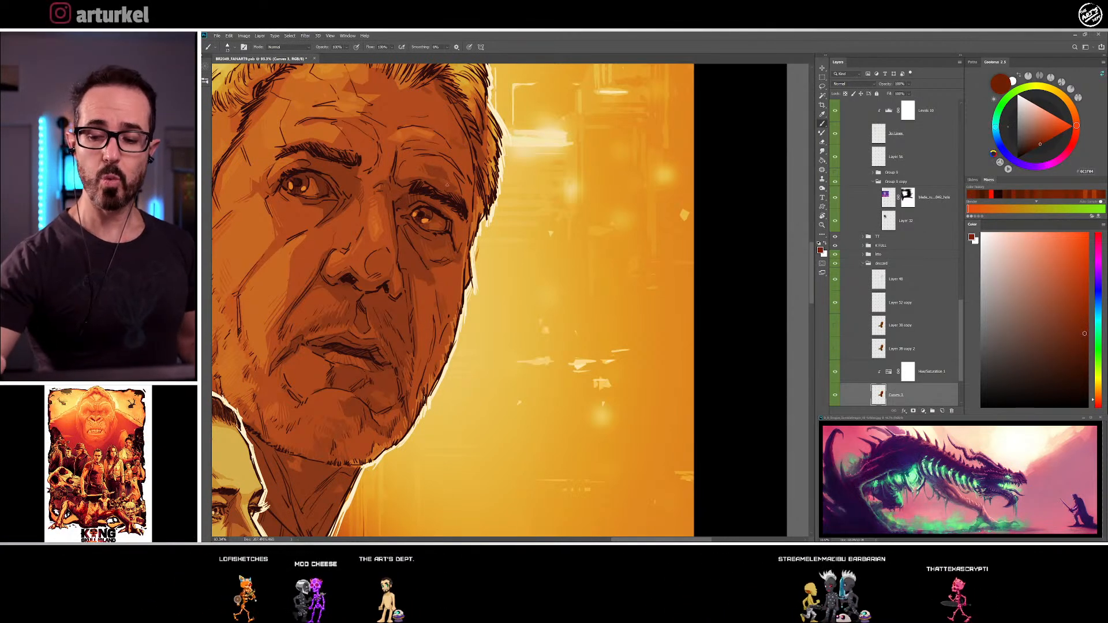
{"action": "left_click", "coordinate": [442, 173], "text": "alt"}
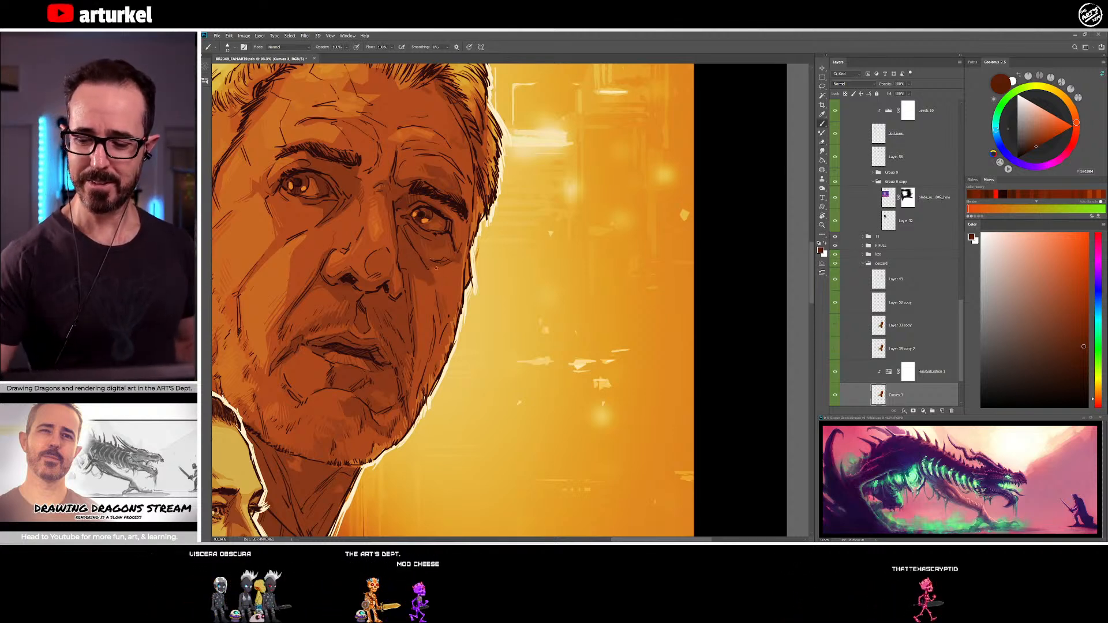
Blend the shading on the older man's far cheek beside the nose with sampled dark brown and lighter red-brown tones
{"action": "left_click", "coordinate": [432, 271], "text": "alt"}
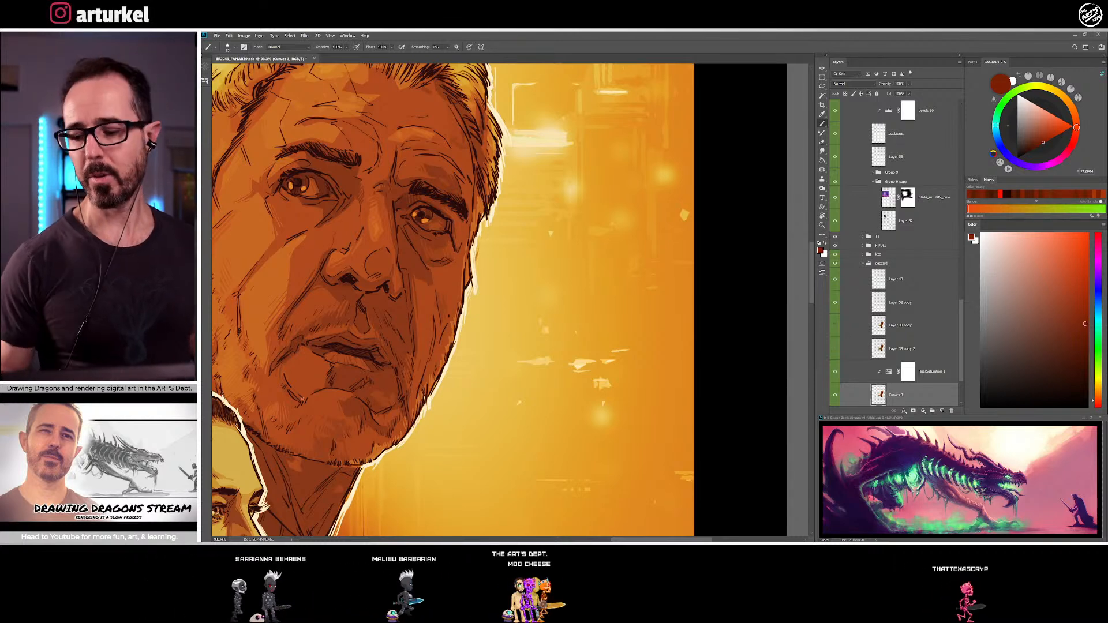
{"action": "left_click", "coordinate": [407, 276], "text": "alt"}
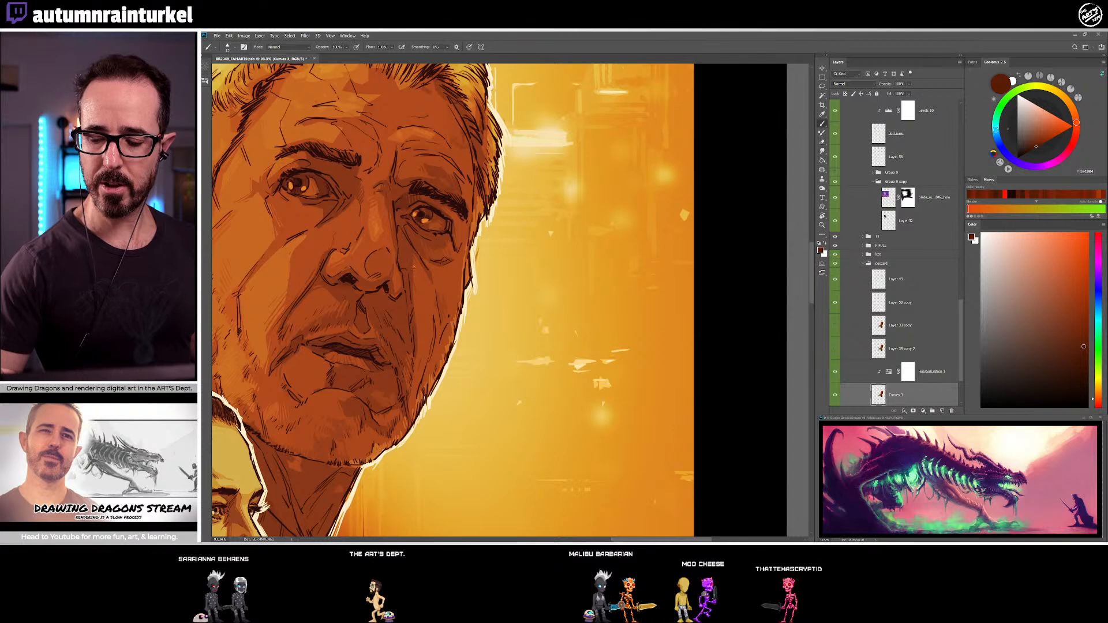
{"action": "left_click", "coordinate": [420, 273], "text": "alt"}
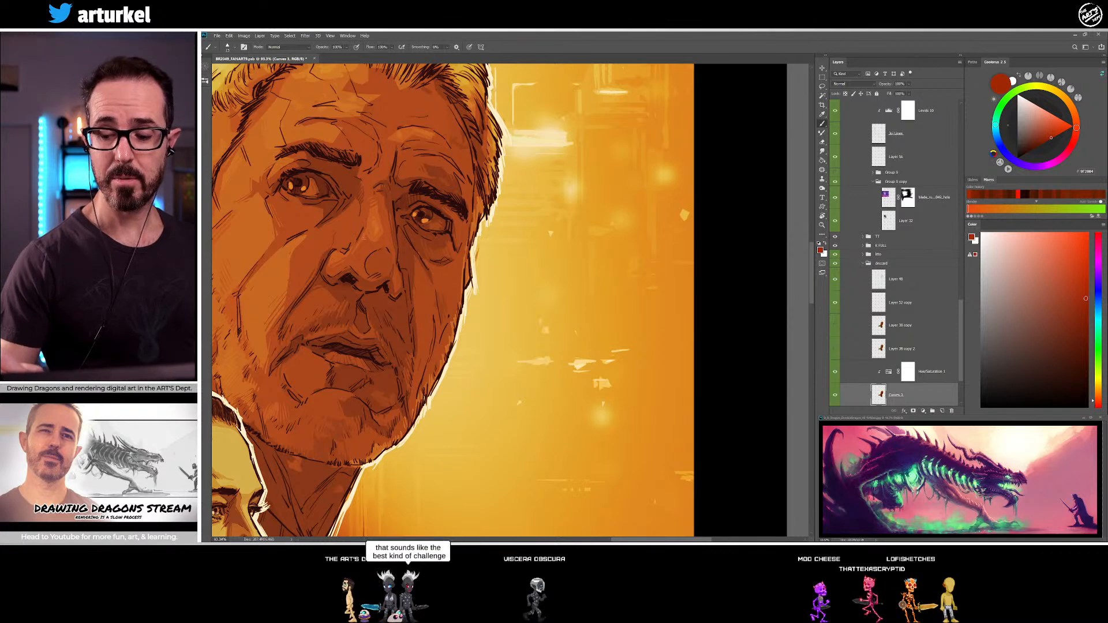
Shade the older man's far cheek and the area beneath his lower lip with sampled dark red-brown tones
{"action": "left_click", "coordinate": [362, 245], "text": "alt"}
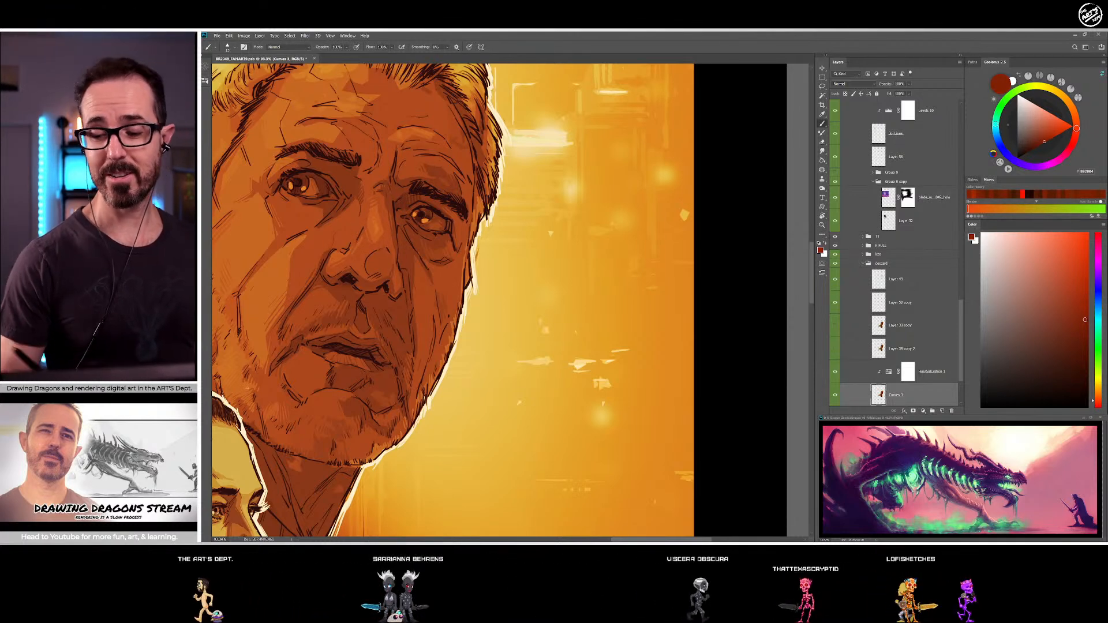
{"action": "left_click_drag", "start_coordinate": [472, 304], "coordinate": [530, 223]}
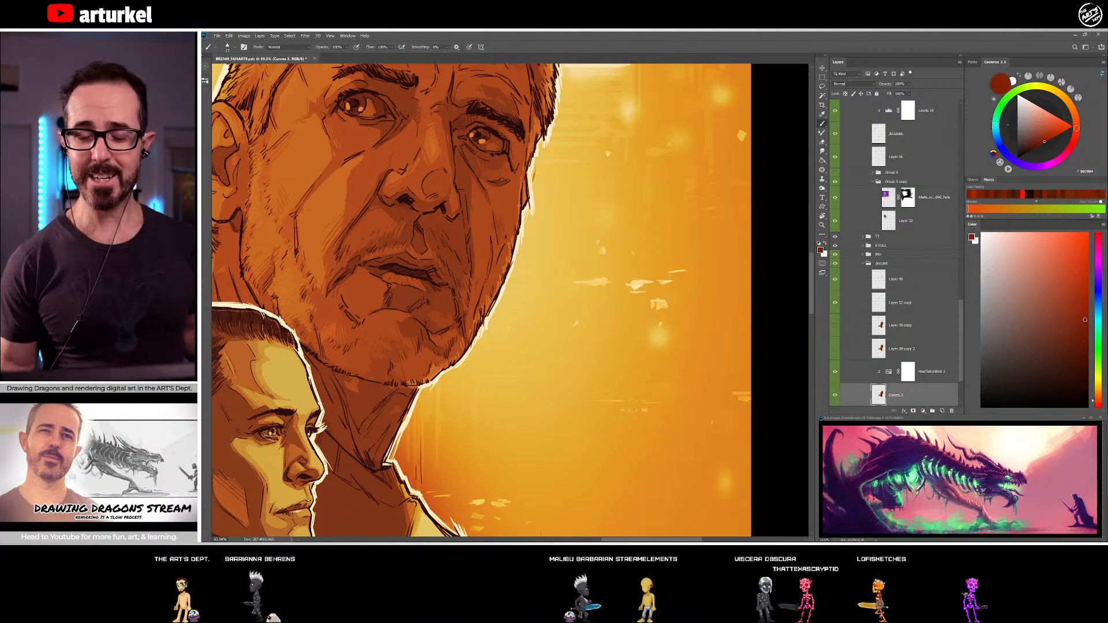
{"action": "left_click", "coordinate": [483, 237], "text": "alt"}
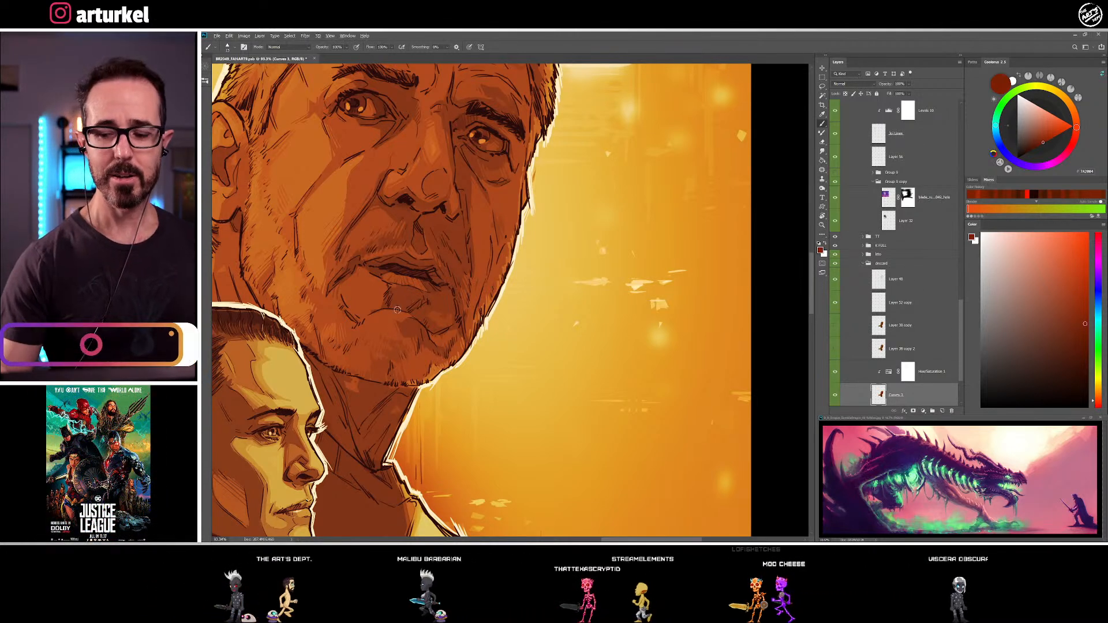
{"action": "left_click", "coordinate": [433, 312], "text": "alt"}
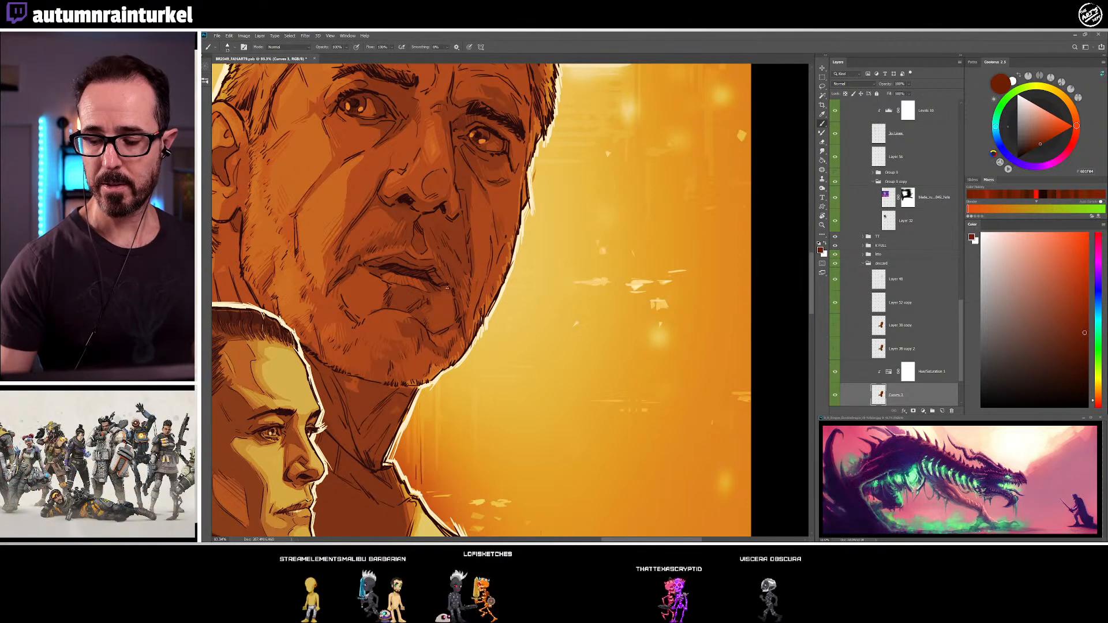
{"action": "left_click", "coordinate": [433, 294], "text": "alt"}
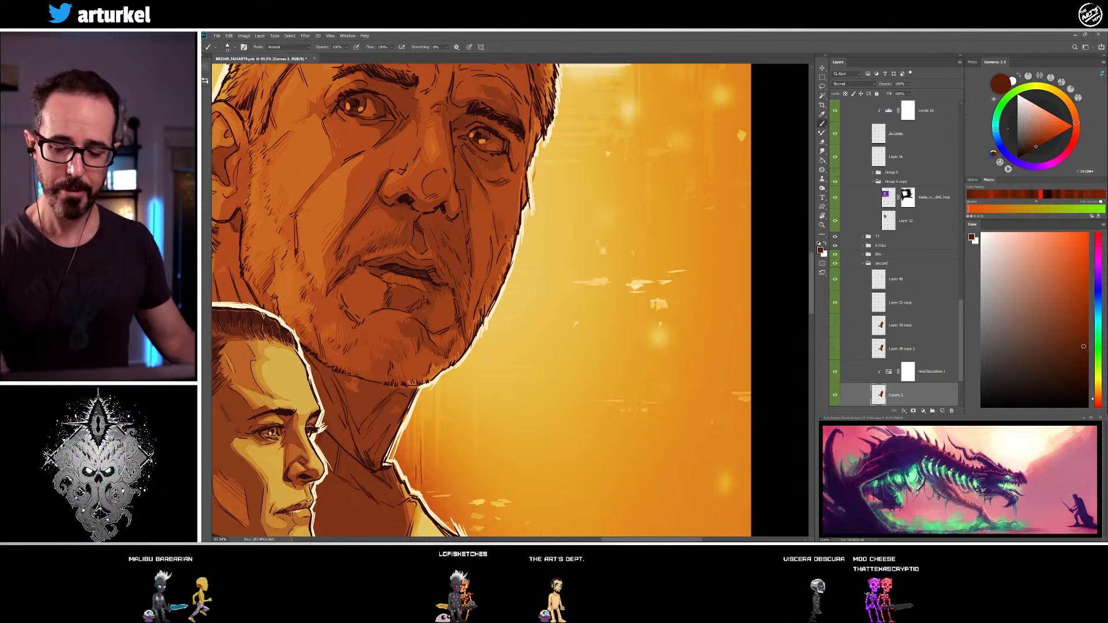
Shade the older man's chin and near jaw with sampled dark brown and red-brown tones
{"action": "left_click", "coordinate": [379, 364], "text": "alt"}
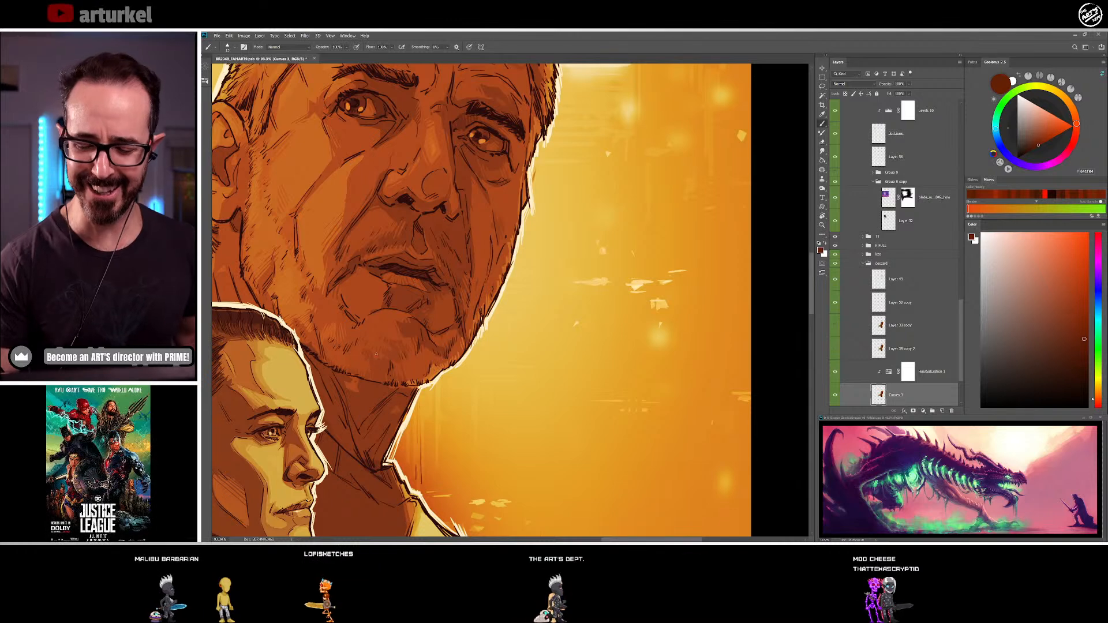
{"action": "left_click", "coordinate": [370, 349], "text": "alt"}
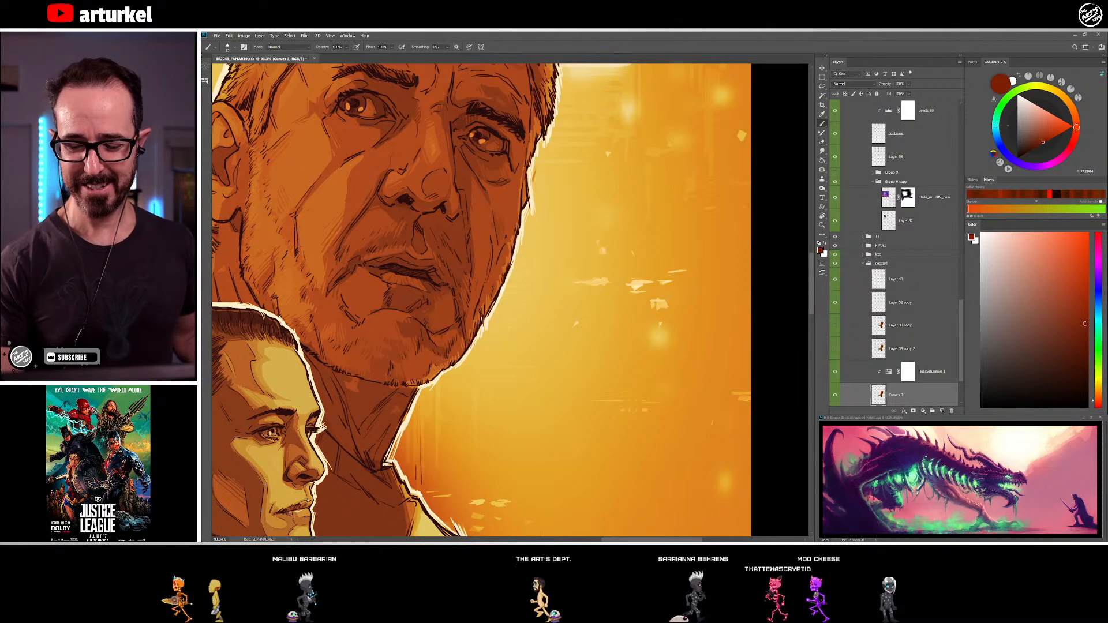
{"action": "left_click", "coordinate": [343, 349], "text": "alt"}
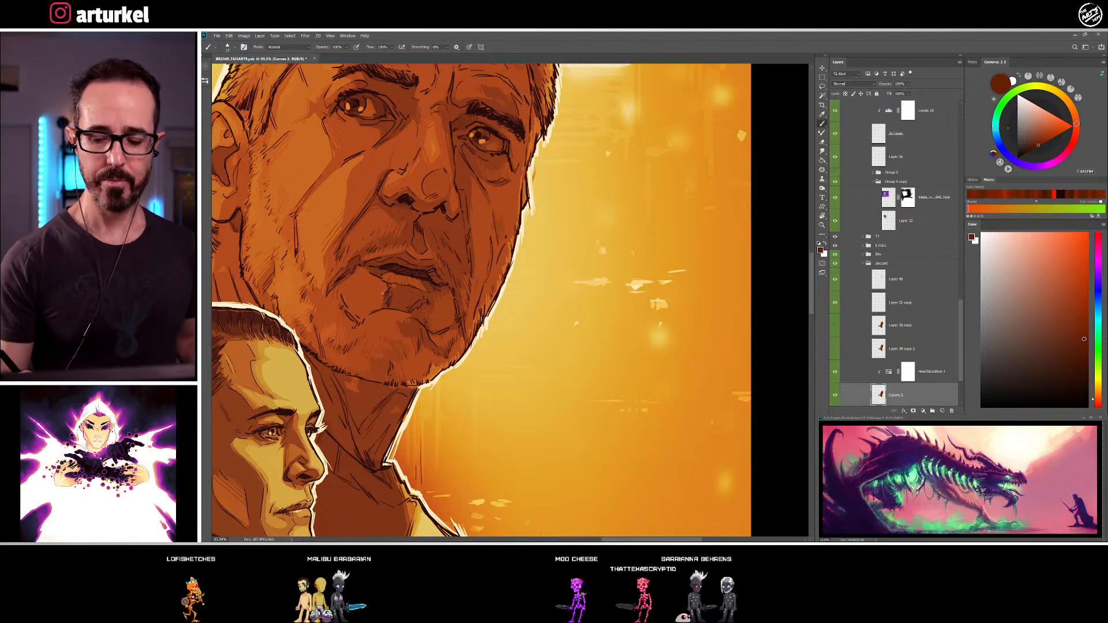
Deepen the older man's lips and mouth opening with sampled near-black and dark brown tones
{"action": "left_click_drag", "start_coordinate": [476, 276], "coordinate": [531, 293]}
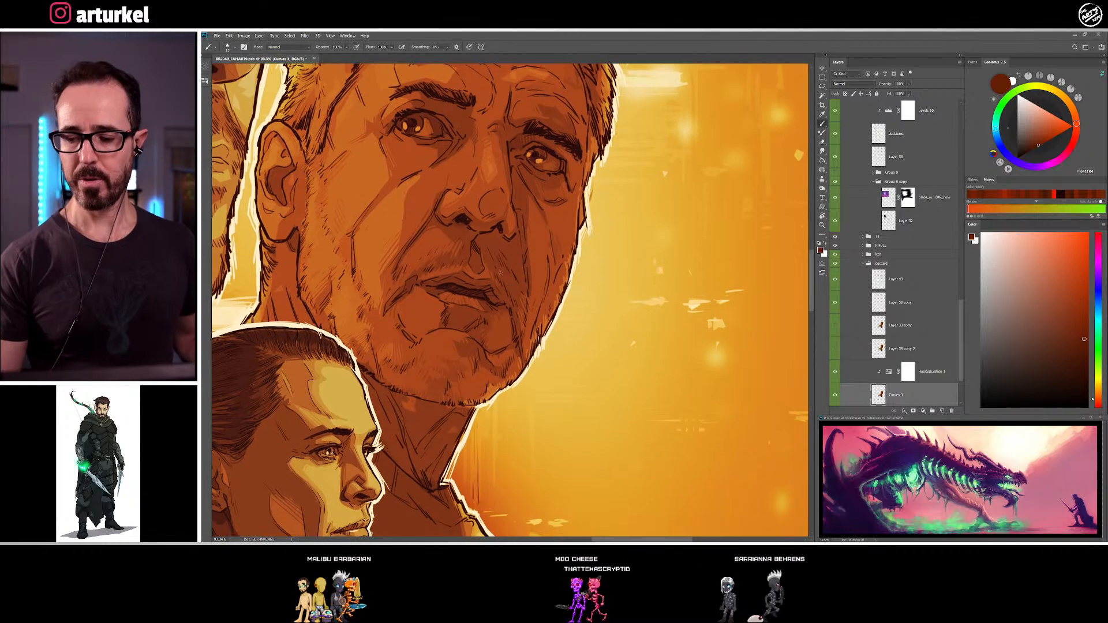
{"action": "left_click", "coordinate": [453, 287], "text": "alt"}
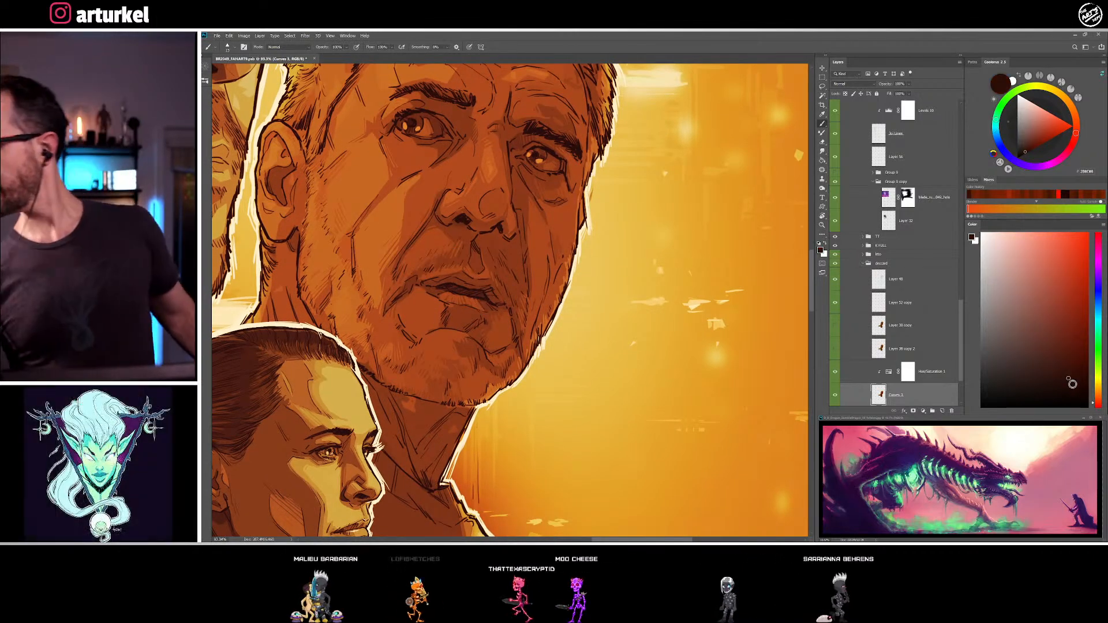
{"action": "left_click", "coordinate": [454, 288], "text": "alt"}
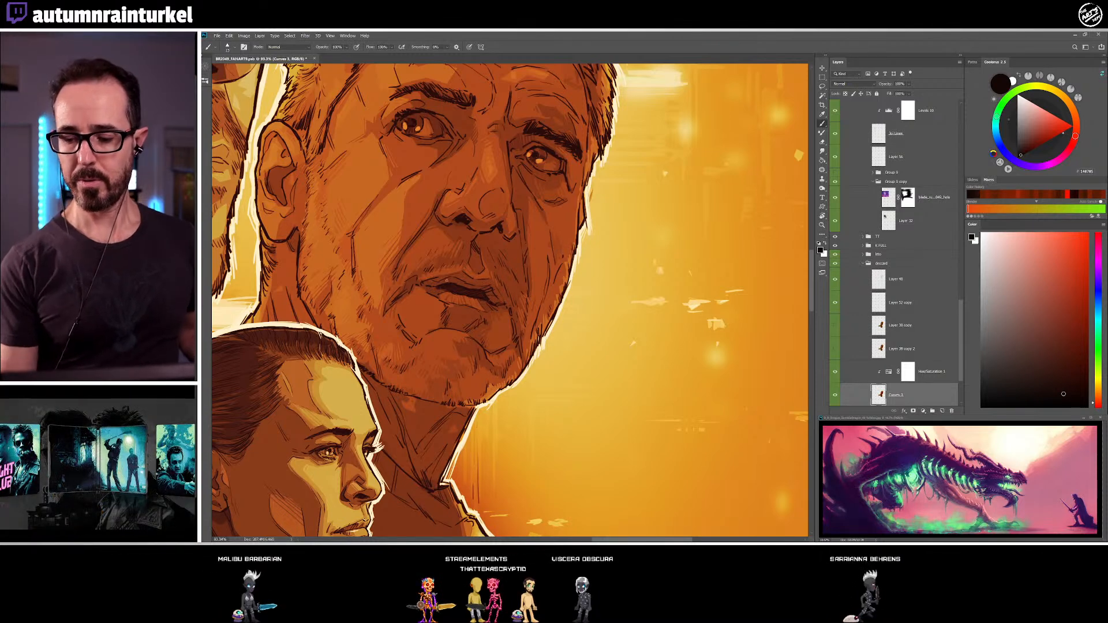
{"action": "left_click", "coordinate": [447, 279], "text": "alt"}
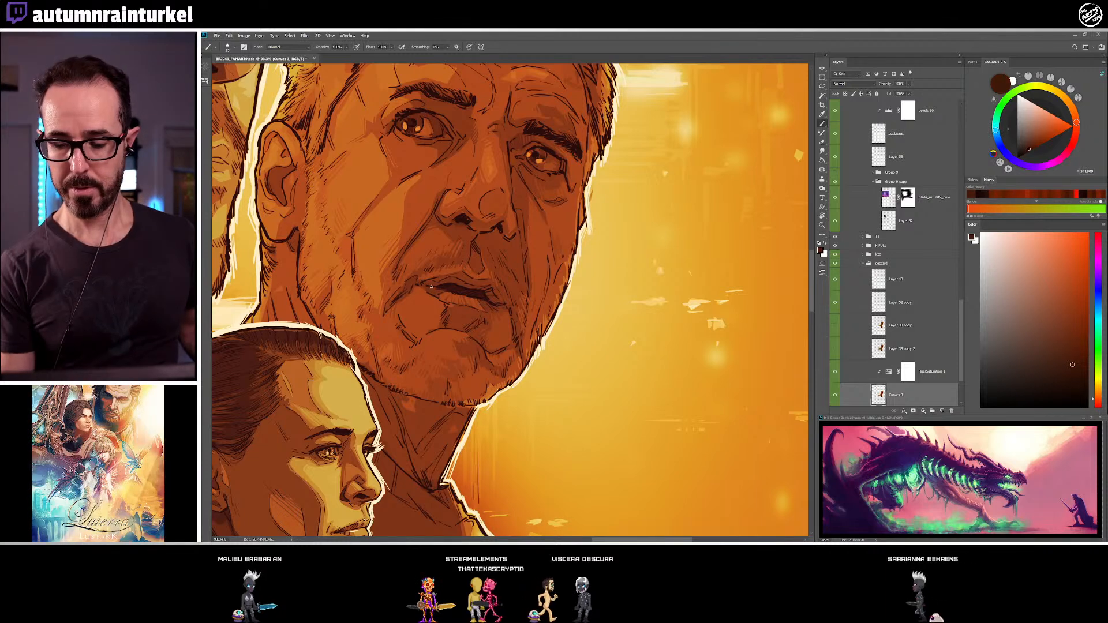
{"action": "left_click", "coordinate": [440, 292], "text": "alt"}
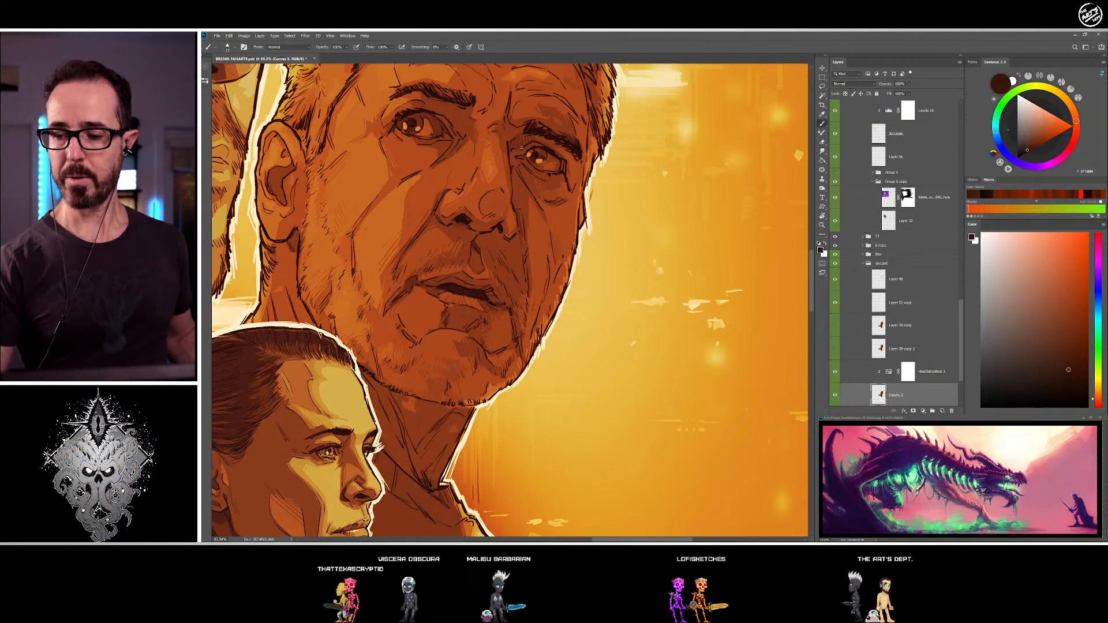
{"action": "left_click", "coordinate": [514, 143], "text": "alt"}
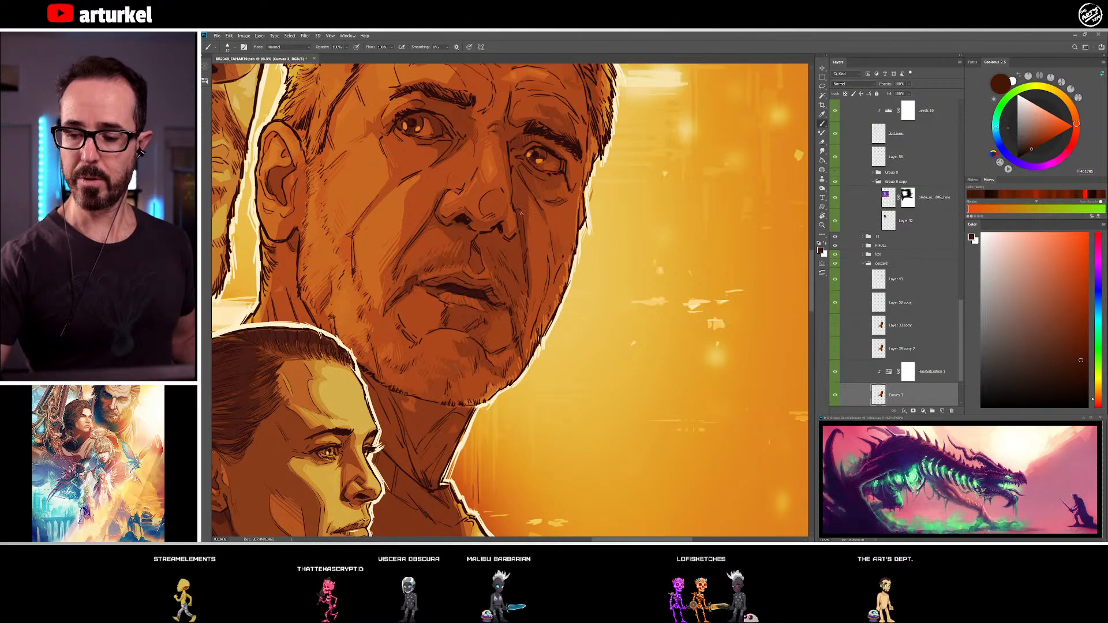
Shade the older man's neck beneath the jaw with sampled red-brown and dark brown tones
{"action": "left_click_drag", "start_coordinate": [587, 339], "coordinate": [603, 318]}
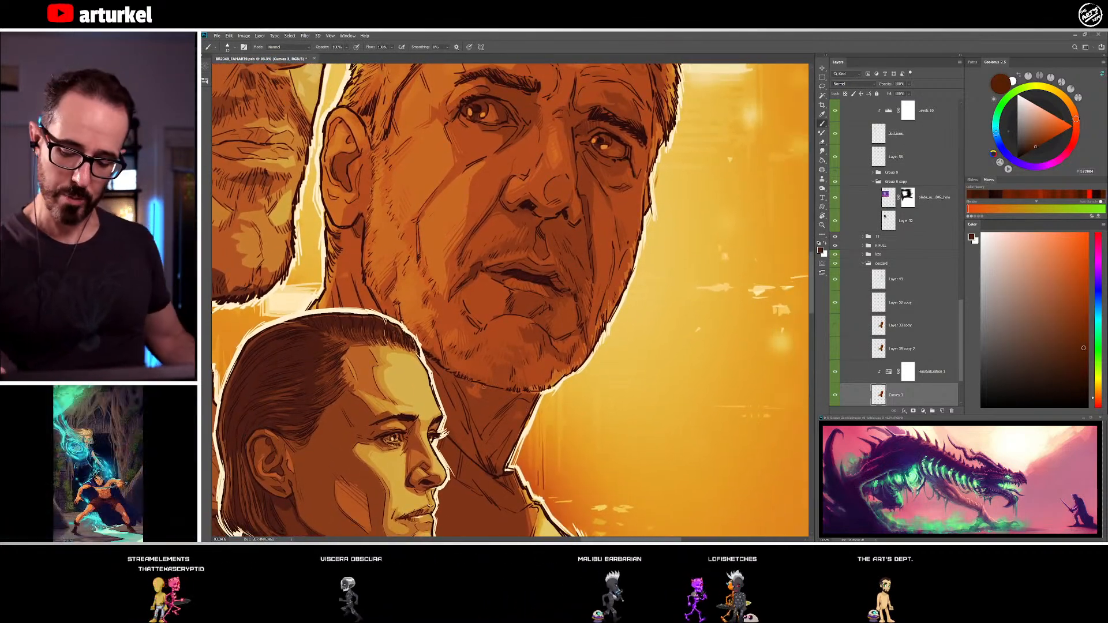
{"action": "left_click", "coordinate": [497, 390], "text": "alt"}
{"action": "left_click_drag", "start_coordinate": [497, 391], "coordinate": [463, 343]}
{"action": "left_click", "coordinate": [463, 345], "text": "alt"}
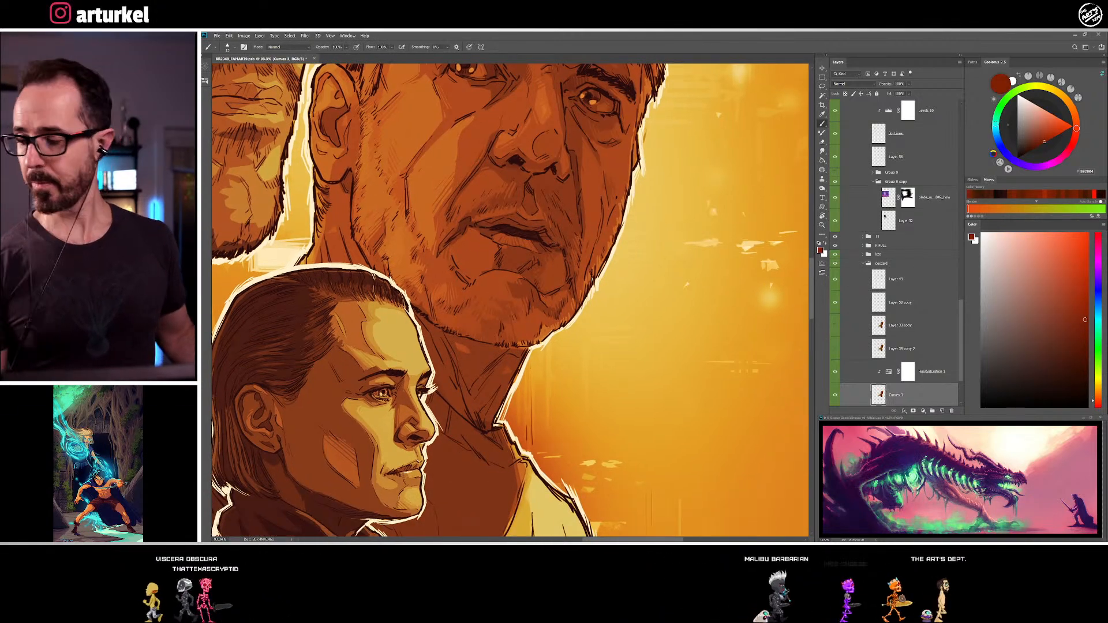
{"action": "left_click", "coordinate": [507, 366], "text": "alt"}
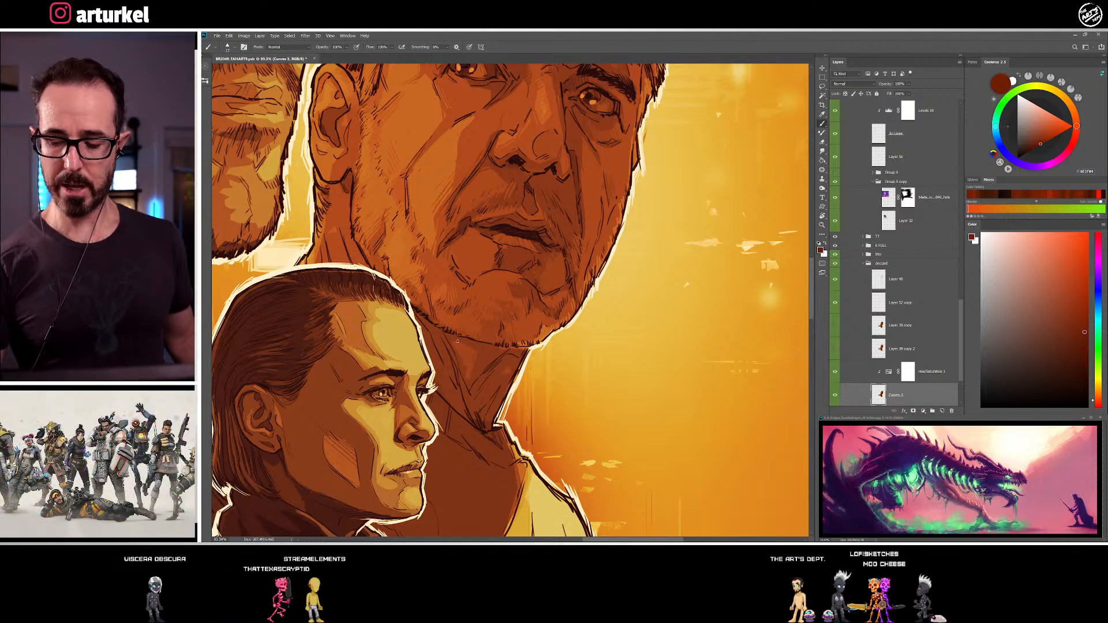
{"action": "left_click", "coordinate": [448, 335], "text": "alt"}
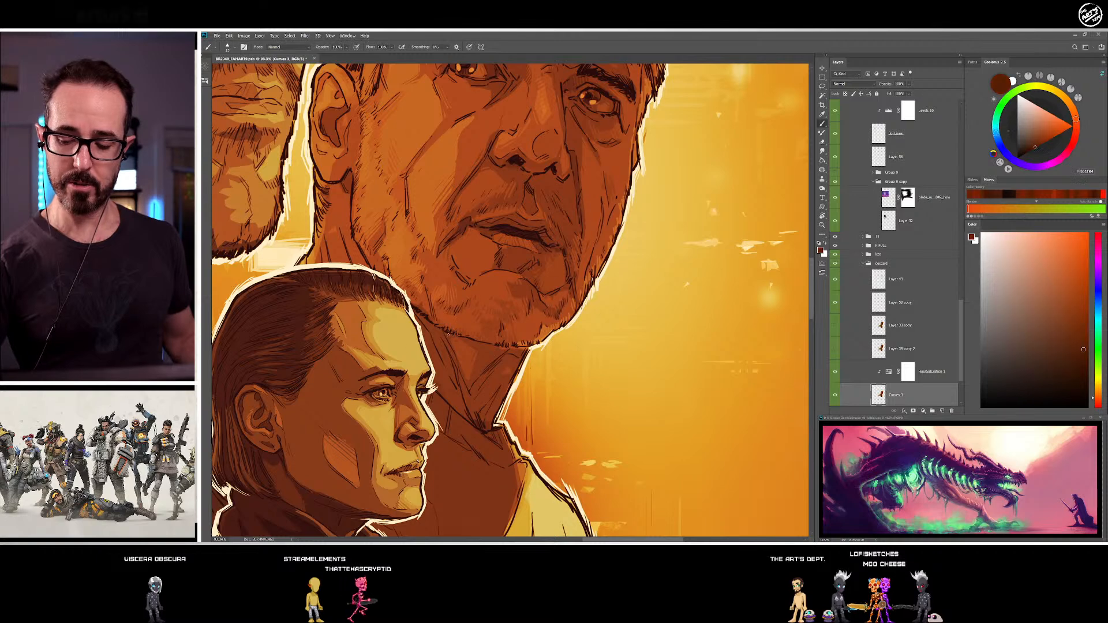
{"action": "left_click", "coordinate": [462, 350], "text": "alt"}
{"action": "left_click_drag", "start_coordinate": [561, 391], "coordinate": [561, 387]}
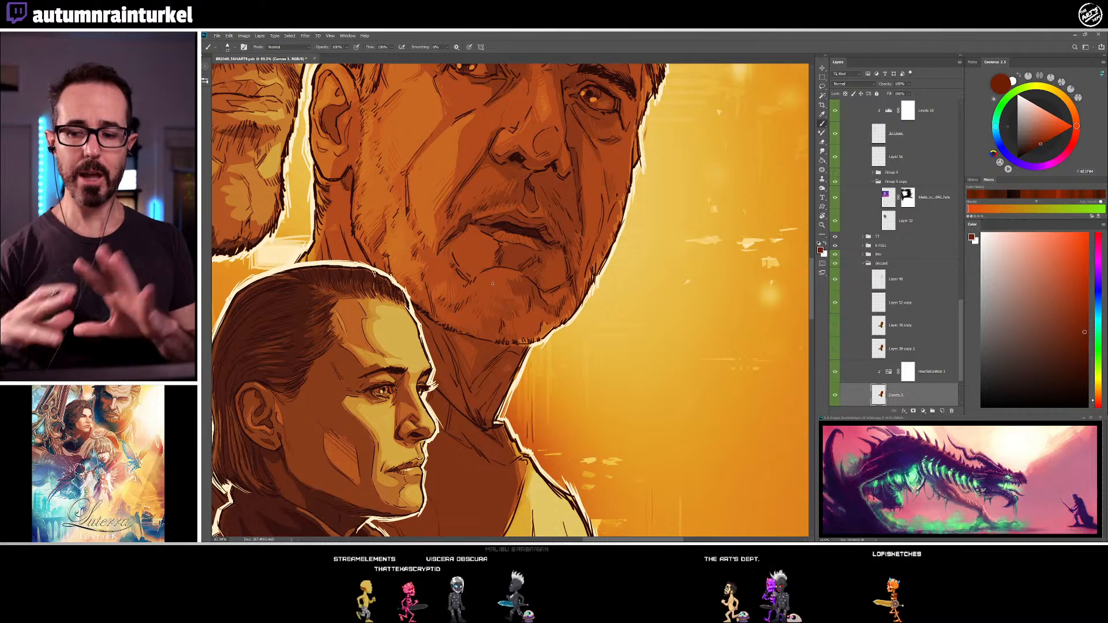
Shade the older man's near cheek beside the nostril with a sampled dark brown tone
{"action": "scroll", "coordinate": [508, 162], "scroll_direction": "up", "scroll_amount": 2}
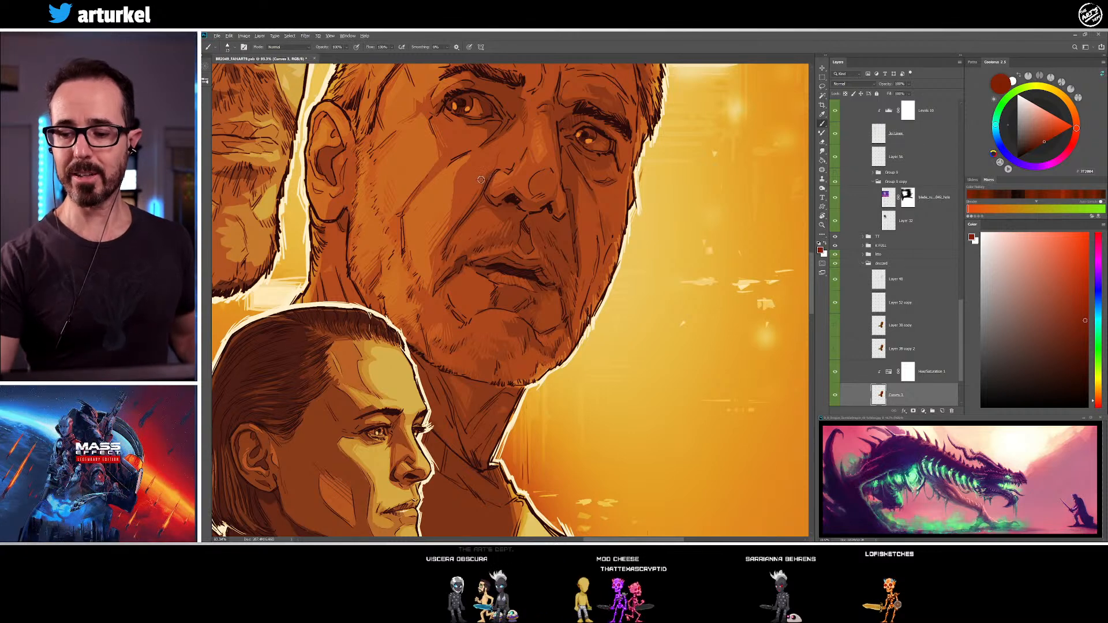
{"action": "left_click", "coordinate": [496, 167], "text": "alt"}
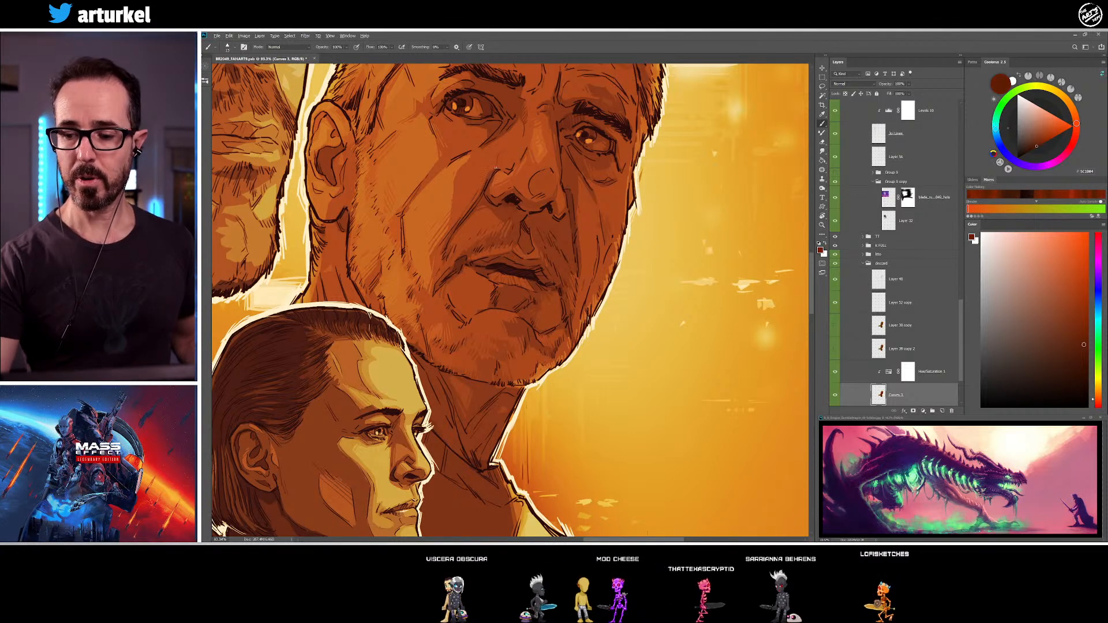
{"action": "left_click_drag", "start_coordinate": [520, 128], "coordinate": [508, 143]}
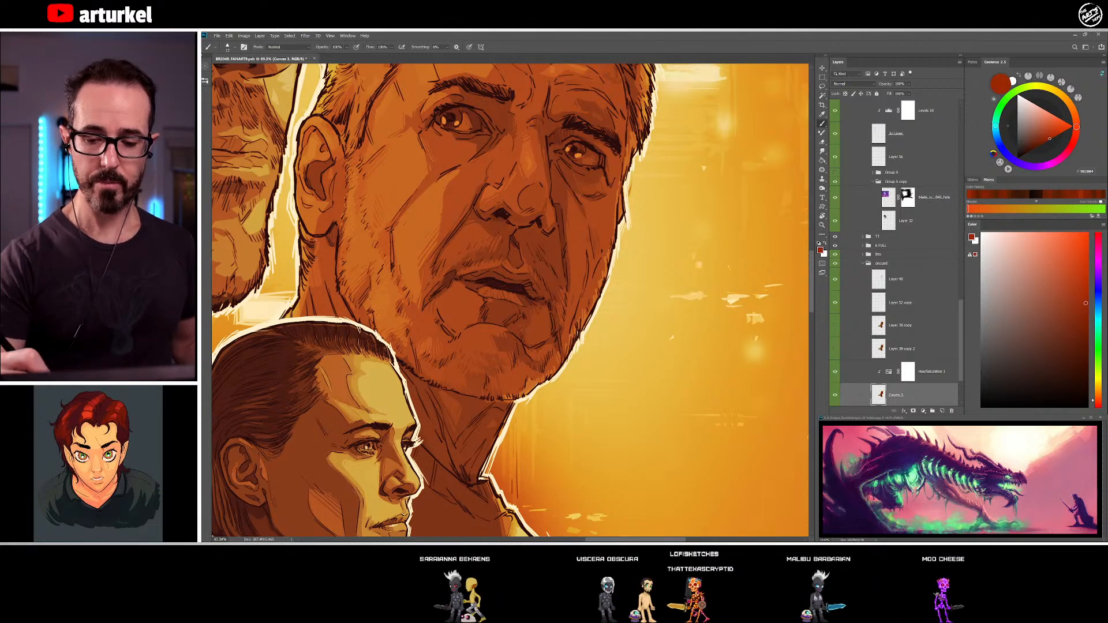
Paint the back of the older man's neck below the ear with sampled orange and red-brown tones
{"action": "left_click", "coordinate": [303, 294], "text": "alt"}
{"action": "left_click", "coordinate": [304, 281], "text": "alt"}
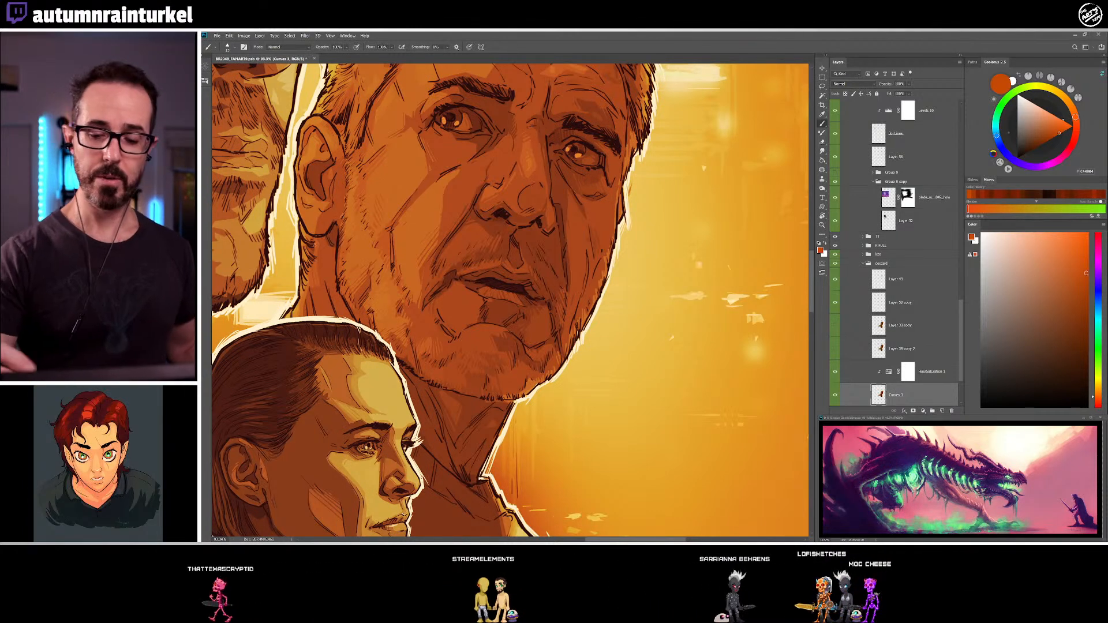
{"action": "left_click", "coordinate": [318, 266], "text": "alt"}
{"action": "left_click", "coordinate": [319, 290], "text": "alt"}
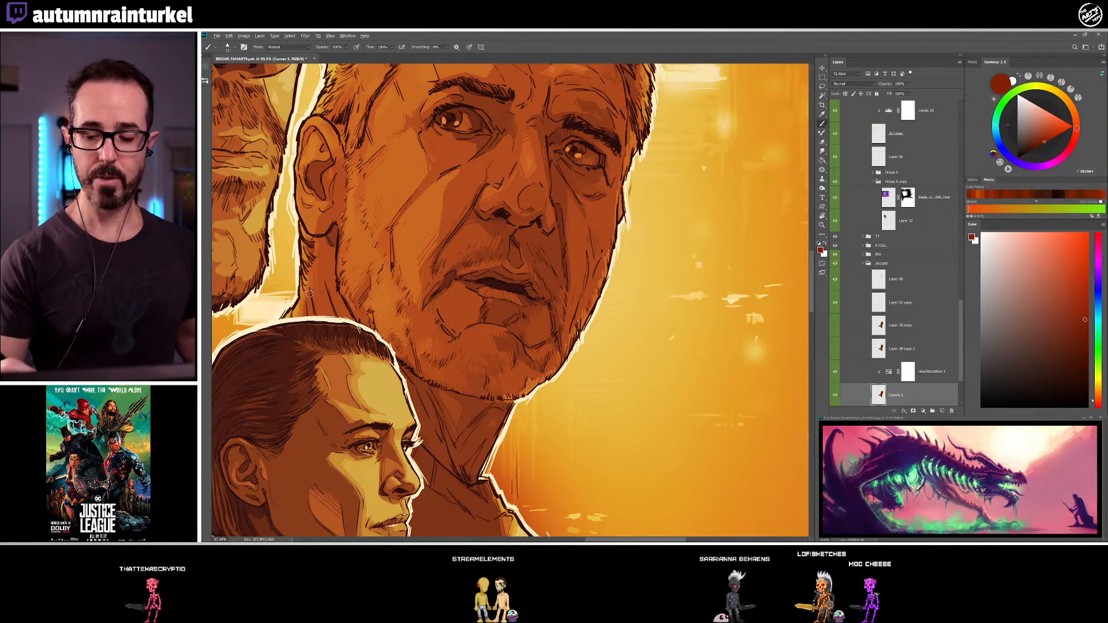
{"action": "left_click", "coordinate": [303, 302], "text": "alt"}
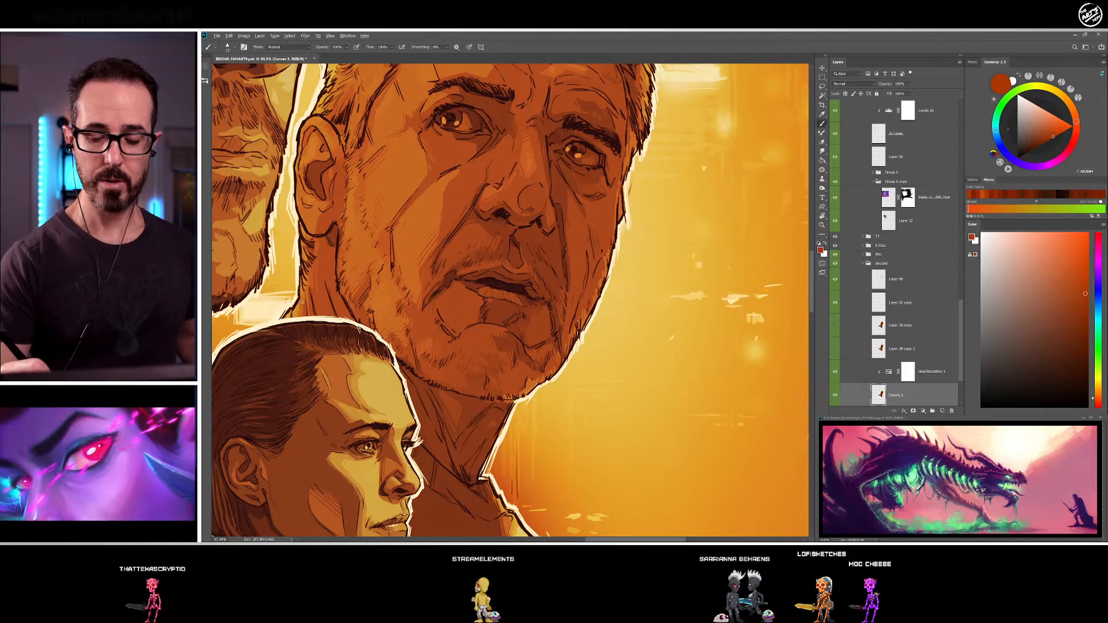
{"action": "left_click", "coordinate": [302, 301], "text": "alt"}
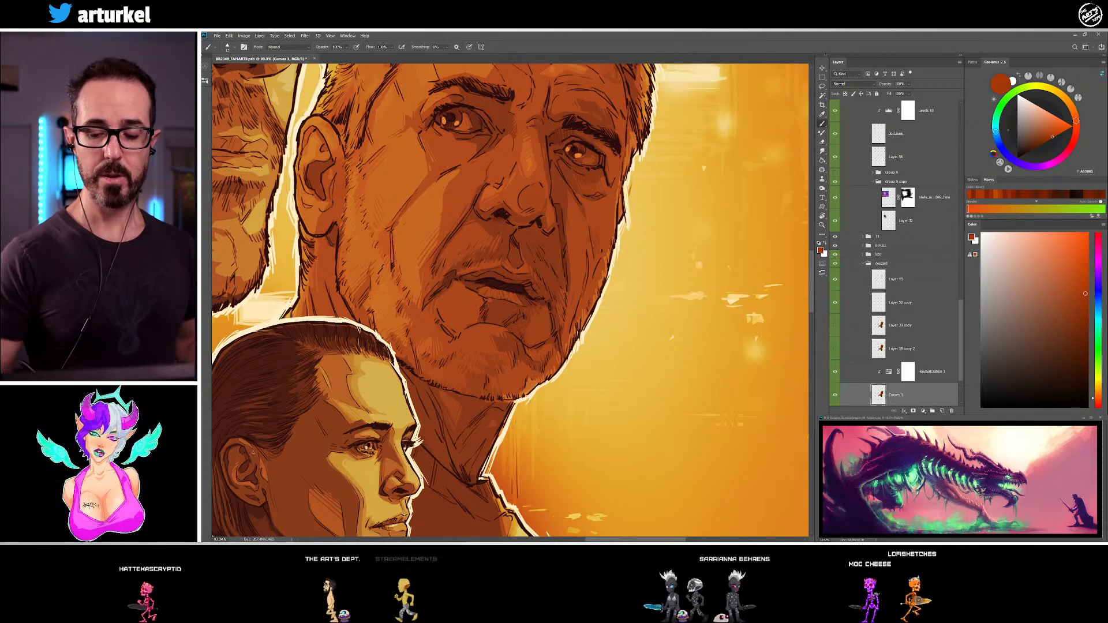
Shade the older man's earlobe and the lower outer edge of the ear with sampled red-brown and orange tones
{"action": "left_click_drag", "start_coordinate": [452, 368], "coordinate": [495, 426]}
{"action": "left_click", "coordinate": [364, 280], "text": "alt"}
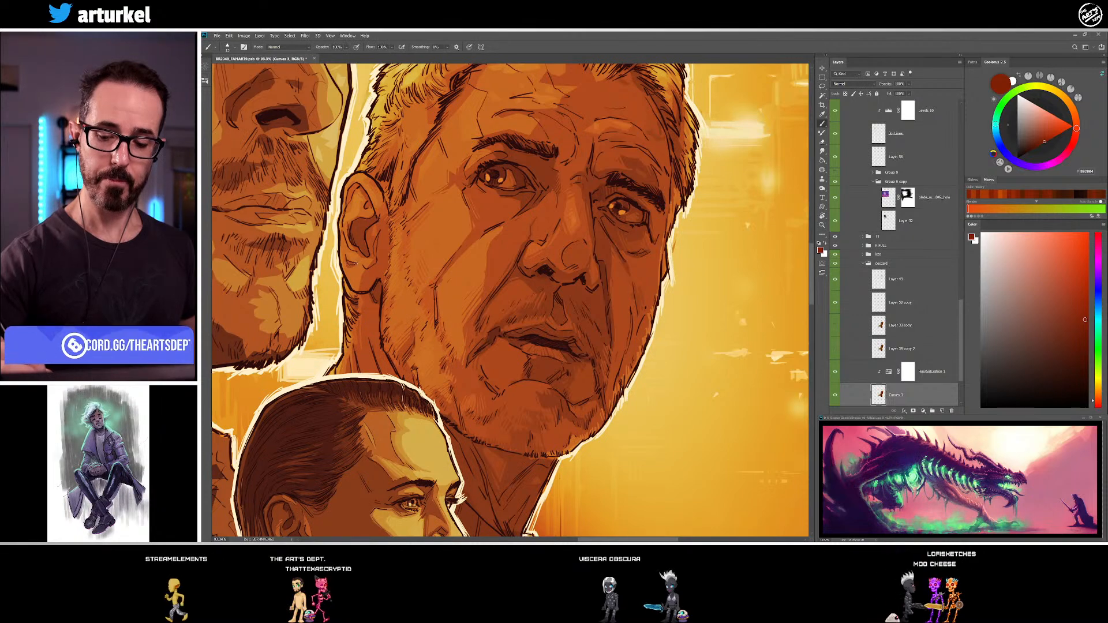
{"action": "left_click", "coordinate": [351, 257], "text": "alt"}
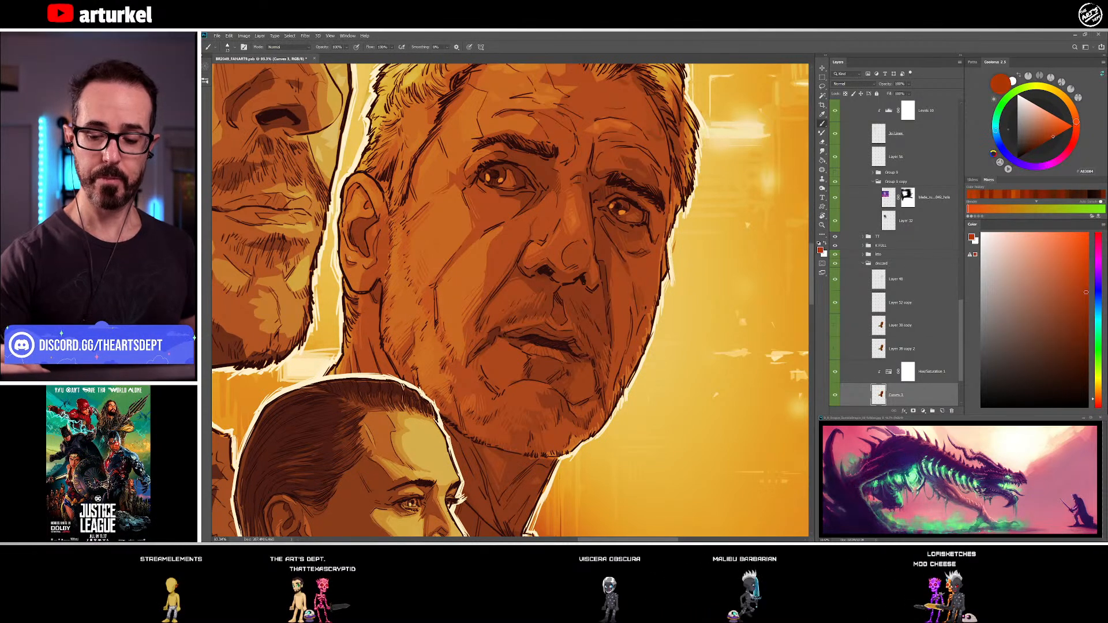
{"action": "left_click", "coordinate": [344, 251], "text": "alt"}
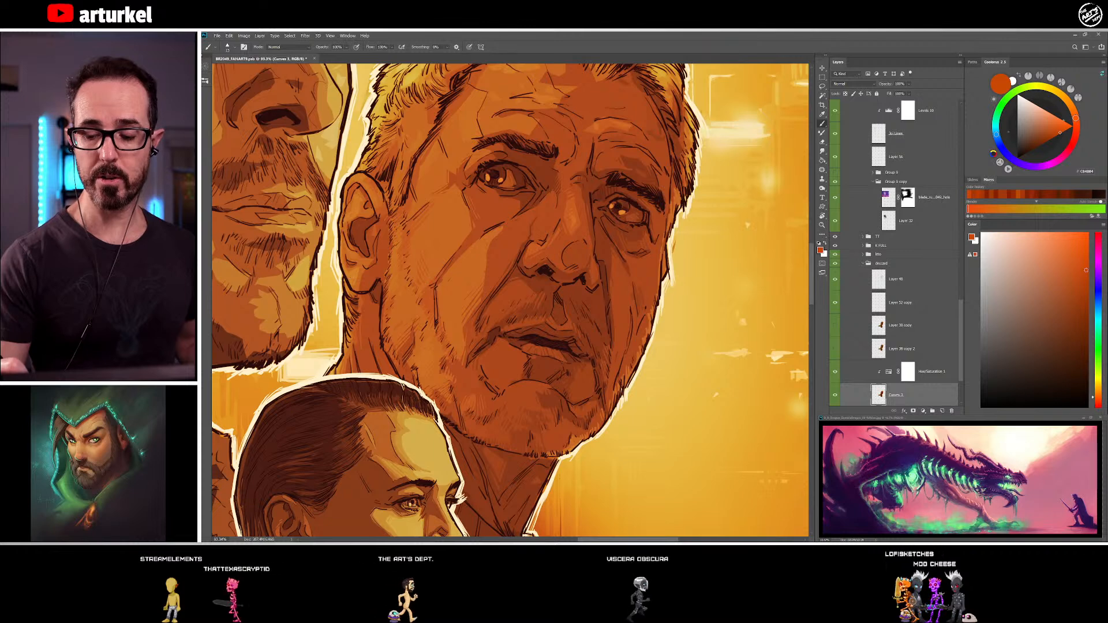
{"action": "left_click", "coordinate": [353, 280], "text": "alt"}
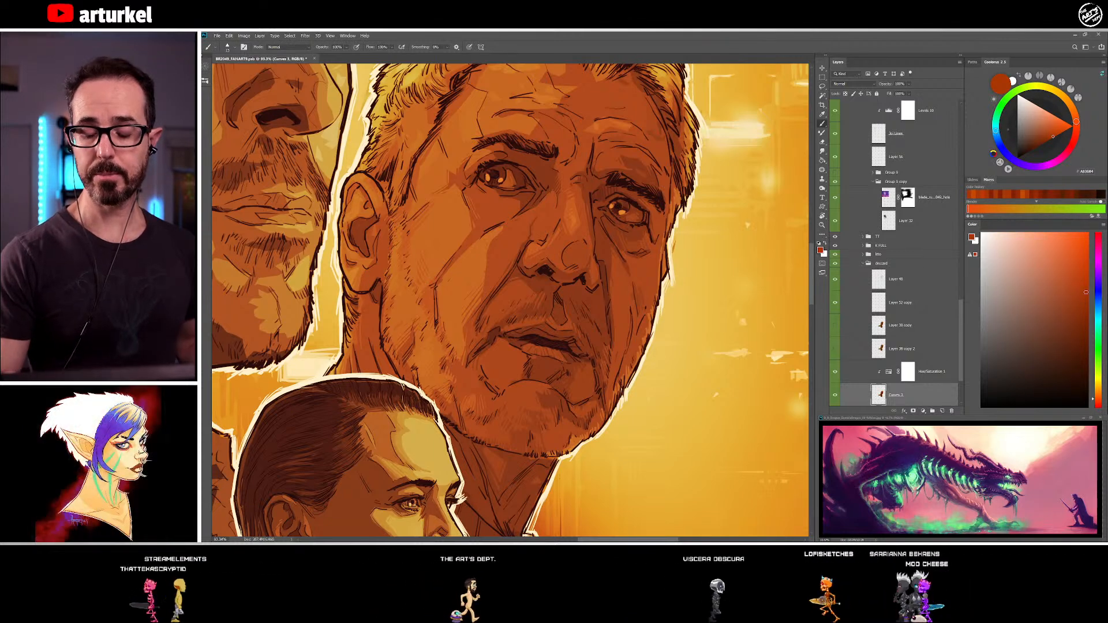
{"action": "left_click", "coordinate": [366, 269], "text": "alt"}
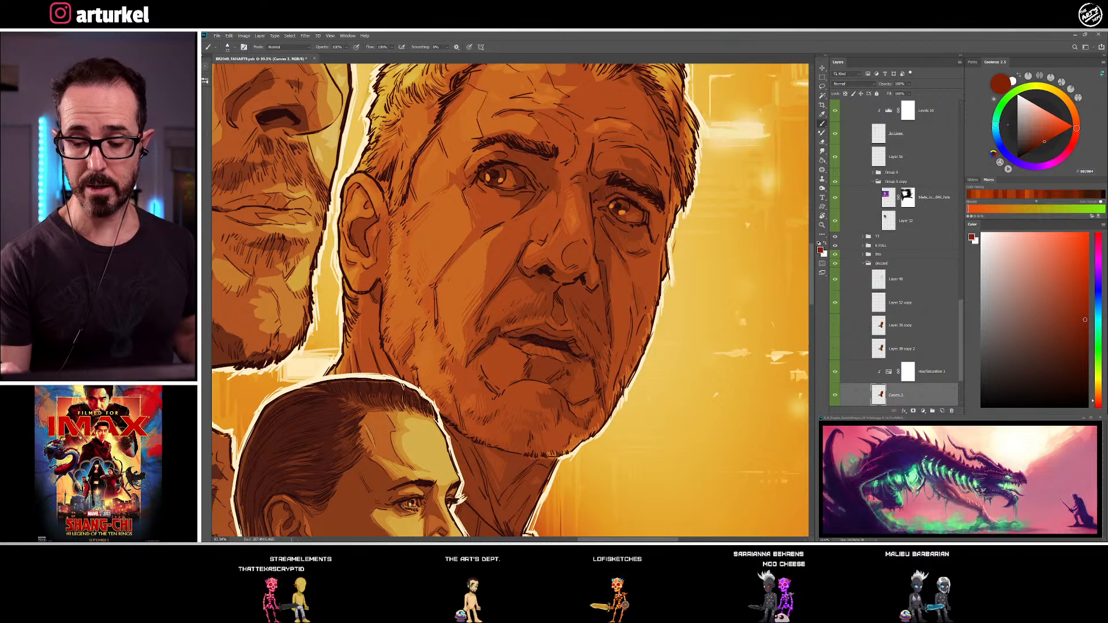
{"action": "left_click", "coordinate": [358, 284], "text": "alt"}
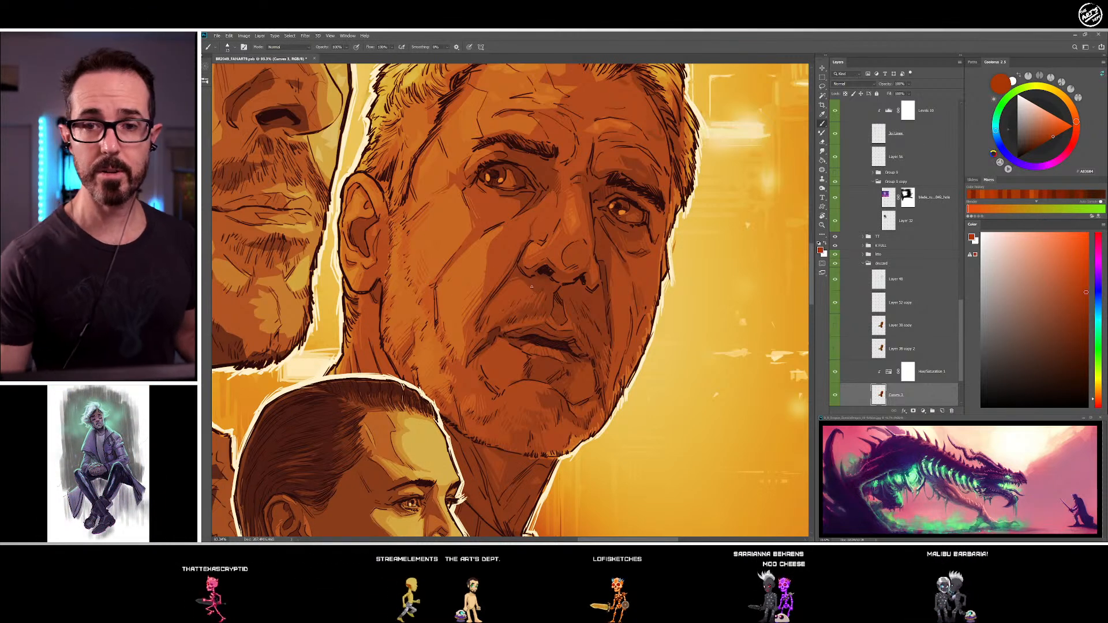
Shade the inner folds of the older man's ear with sampled orange-brown and dark red-brown tones
{"action": "left_click", "coordinate": [354, 213], "text": "alt"}
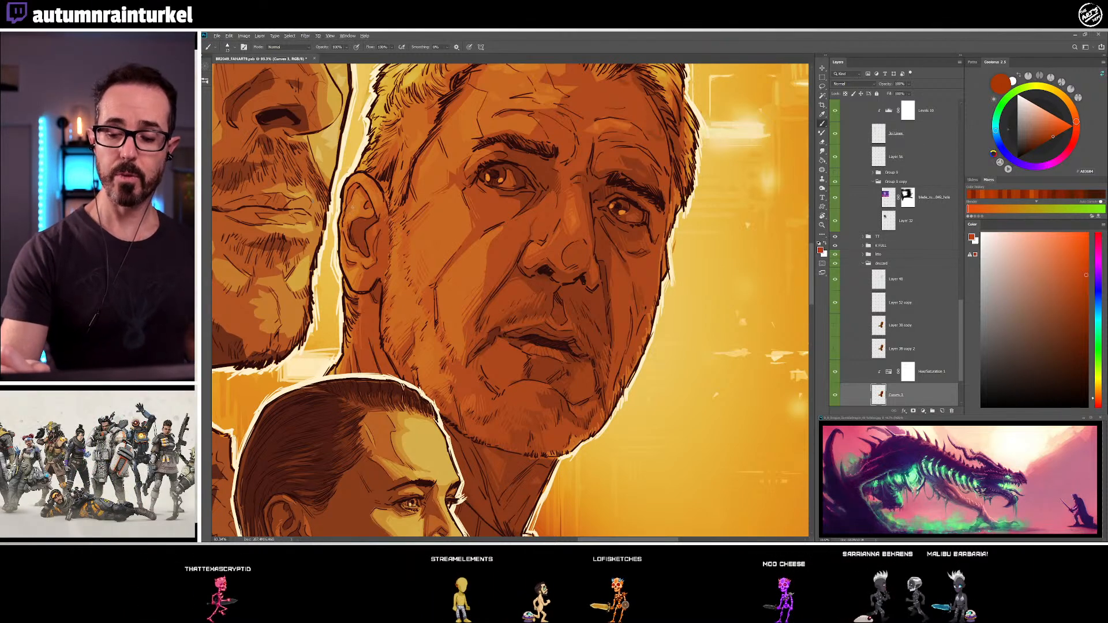
{"action": "left_click", "coordinate": [370, 229], "text": "alt"}
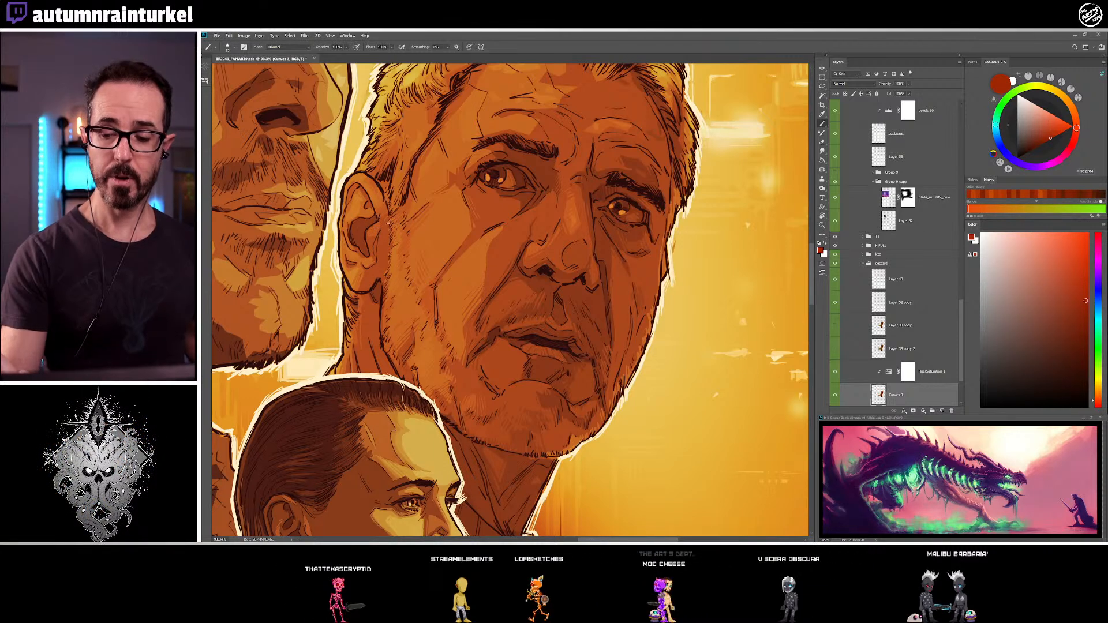
{"action": "left_click", "coordinate": [382, 227], "text": "alt"}
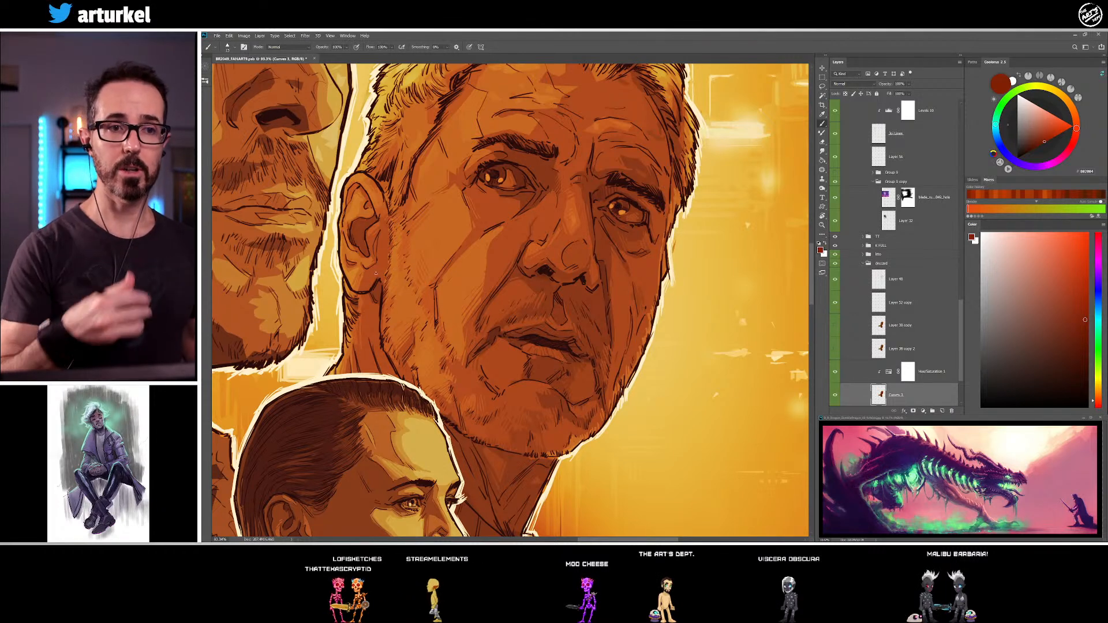
Shade the front edge of the older man's ear and the temple beside his near eye with sampled dark brown and red-brown tones
{"action": "left_click", "coordinate": [372, 240], "text": "alt"}
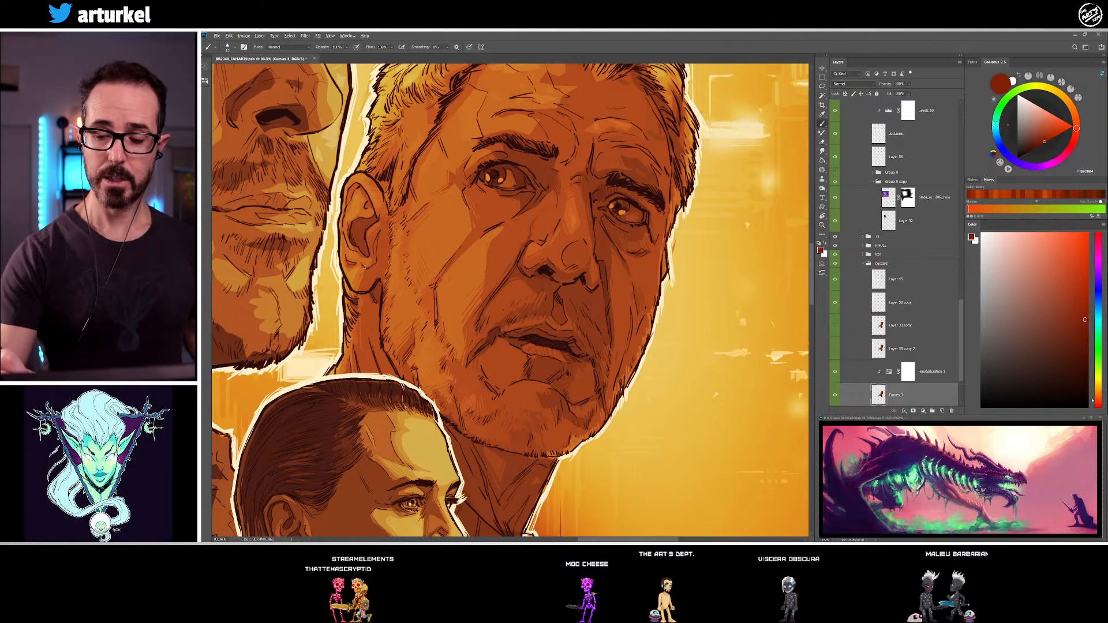
{"action": "left_click", "coordinate": [376, 273], "text": "alt"}
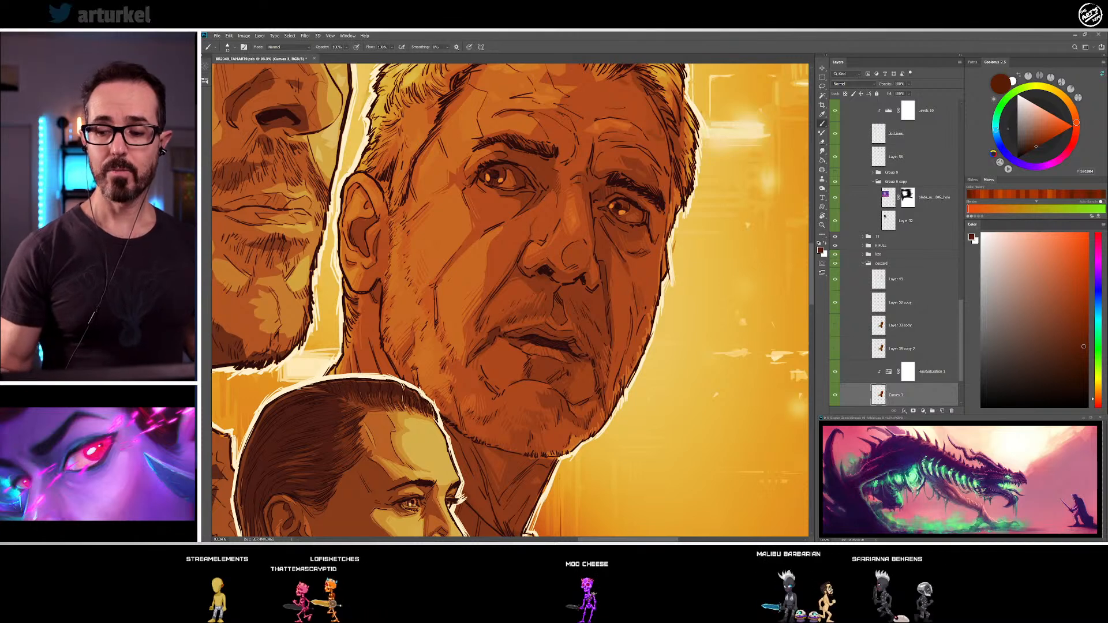
{"action": "left_click_drag", "start_coordinate": [431, 218], "coordinate": [403, 261]}
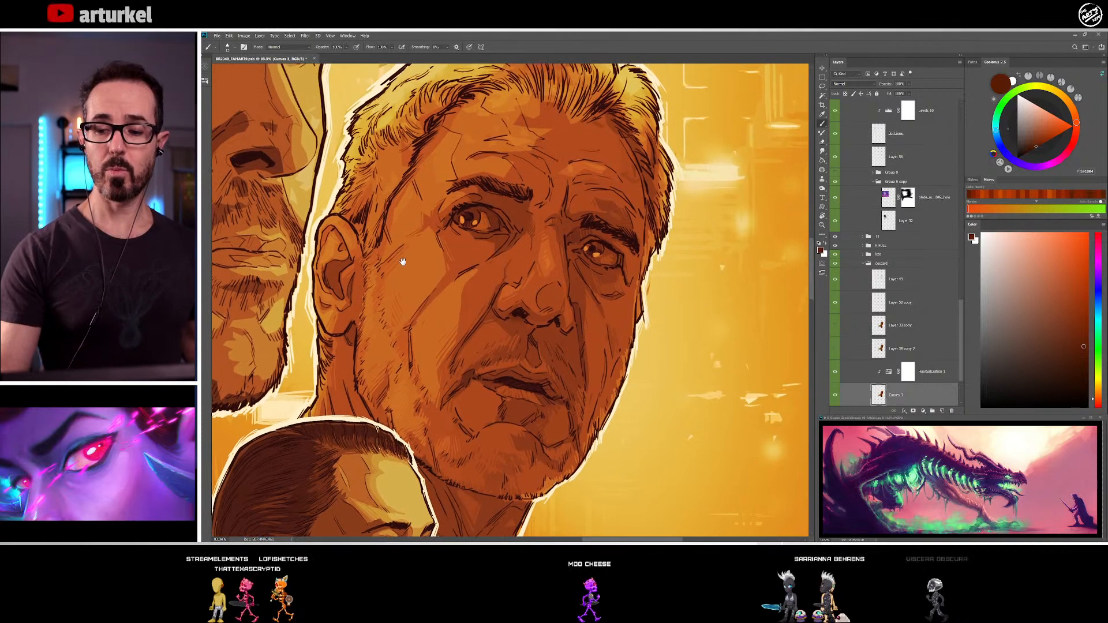
{"action": "left_click", "coordinate": [385, 225], "text": "alt"}
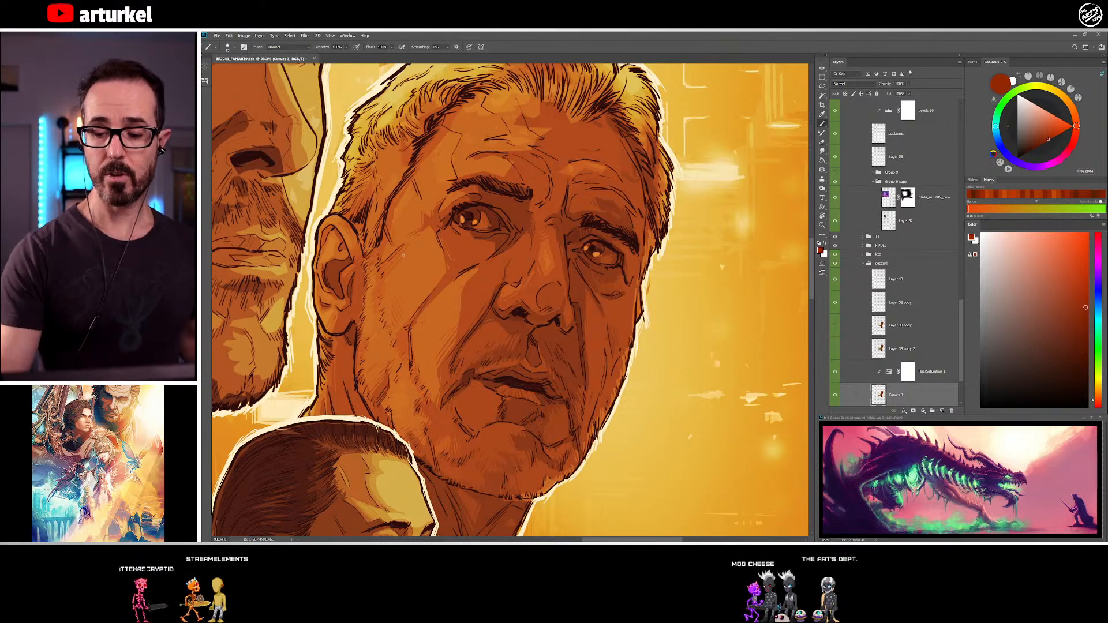
{"action": "left_click_drag", "start_coordinate": [473, 392], "coordinate": [458, 399]}
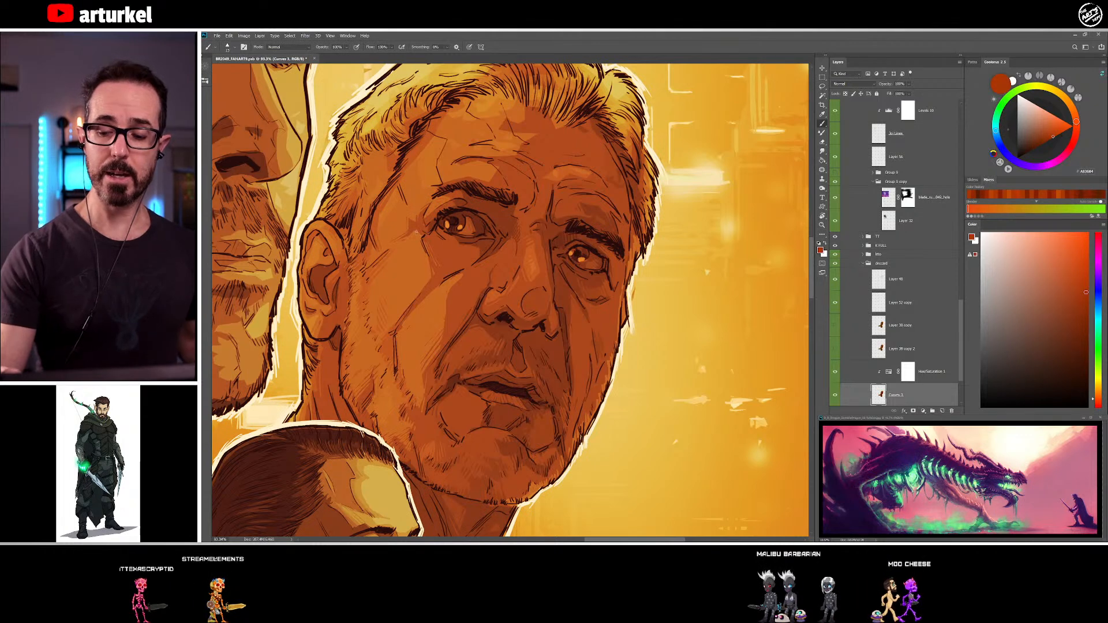
{"action": "left_click", "coordinate": [422, 226], "text": "alt"}
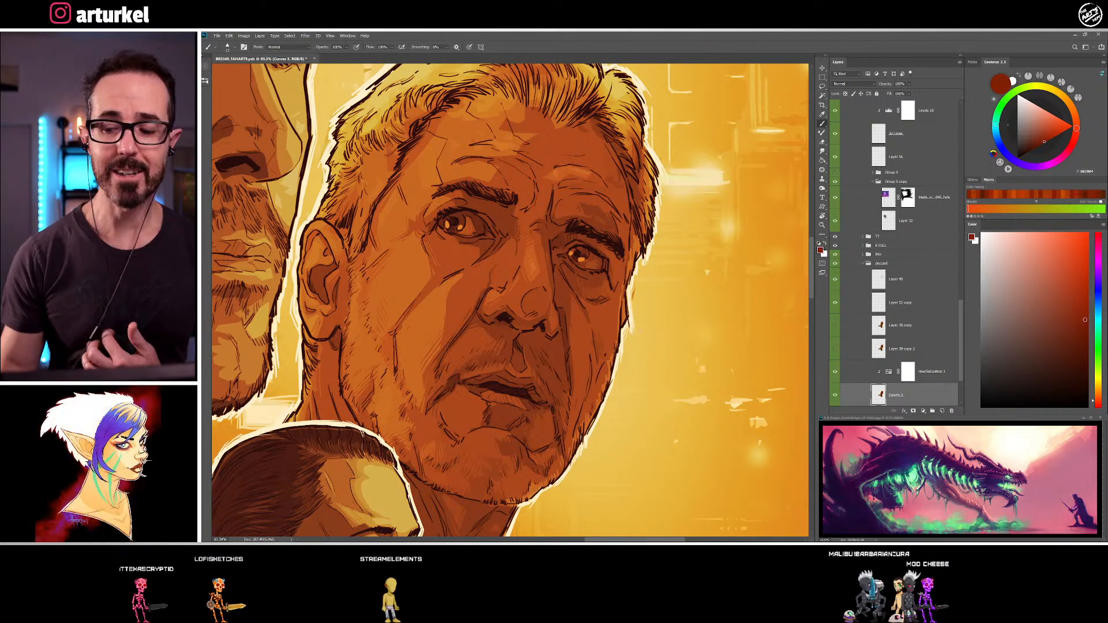
Shade the older man's forehead above the near eyebrow, alternating between sampled dark red-brown and lighter orange-brown tones
{"action": "left_click", "coordinate": [472, 179], "text": "alt"}
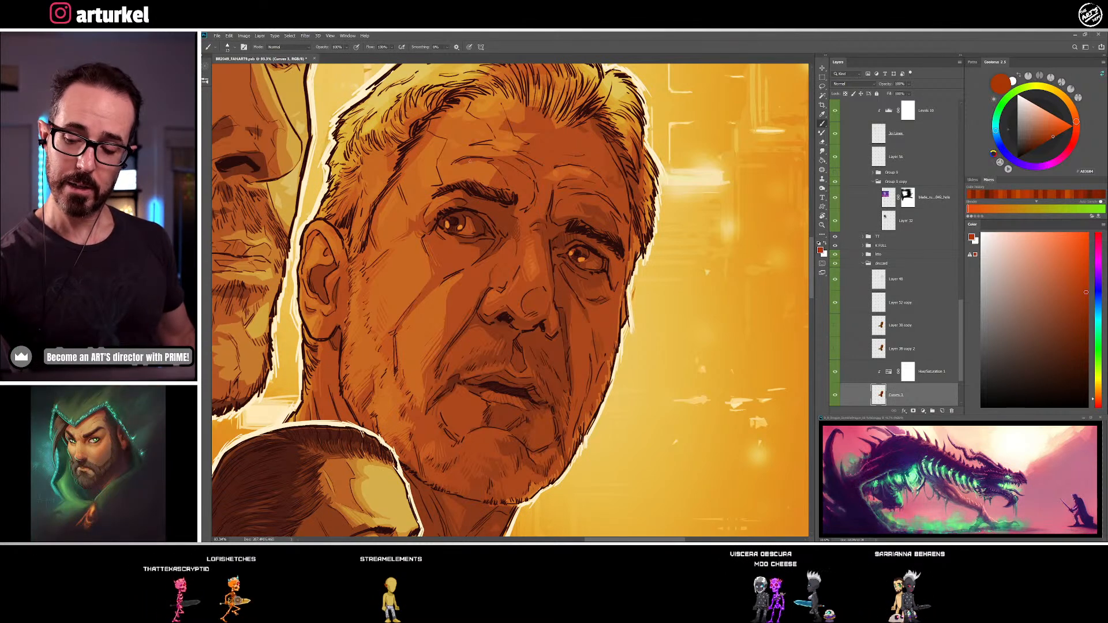
{"action": "left_click", "coordinate": [505, 173], "text": "alt"}
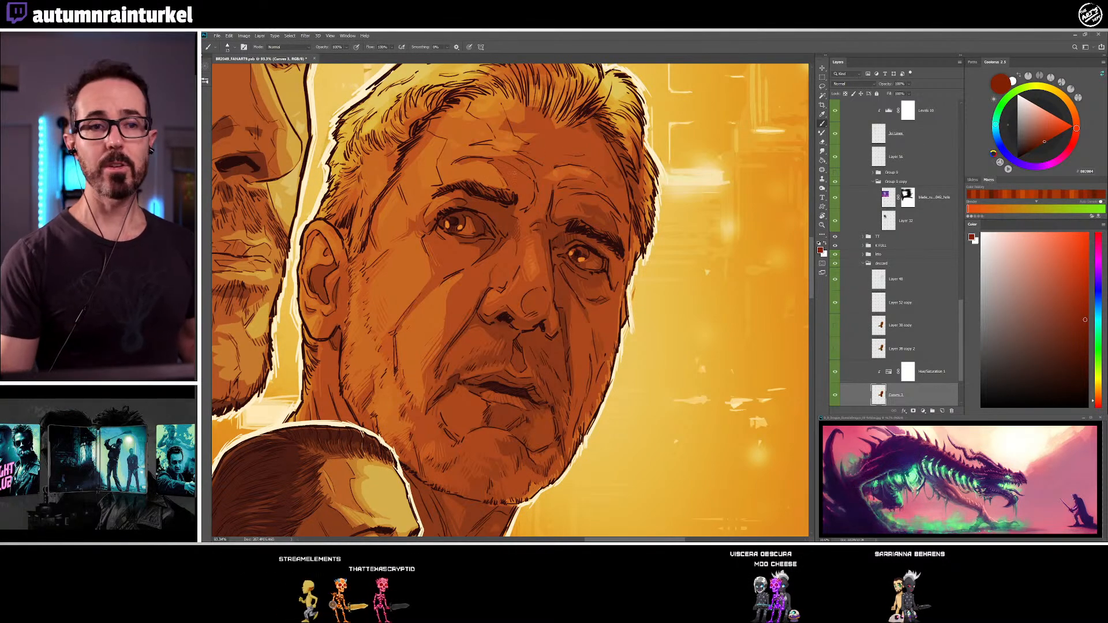
{"action": "left_click", "coordinate": [466, 152], "text": "alt"}
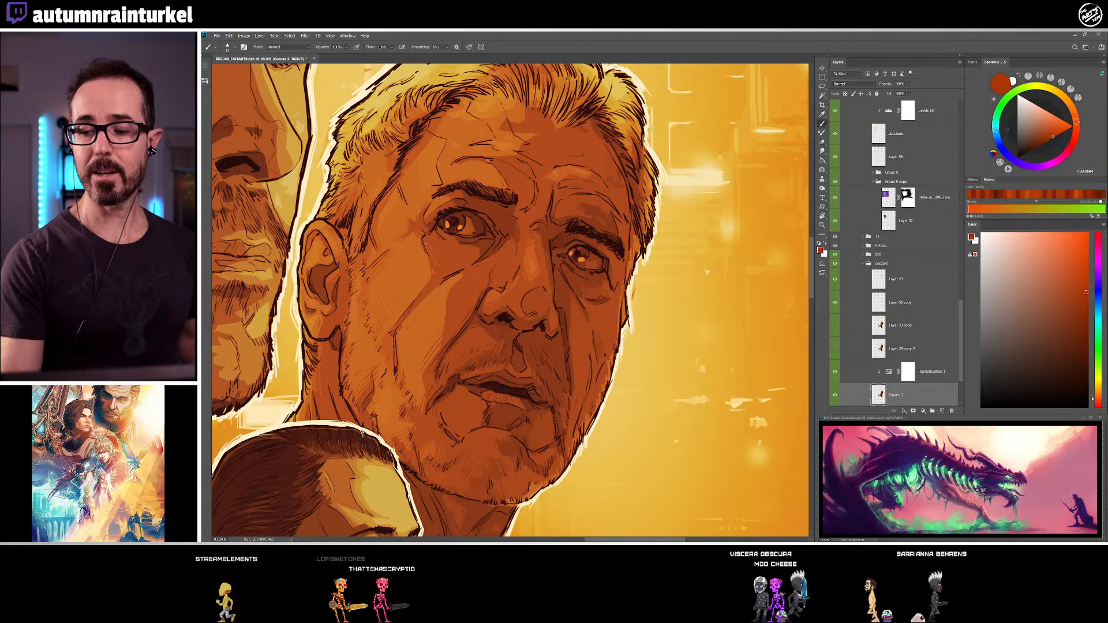
{"action": "left_click", "coordinate": [505, 170], "text": "alt"}
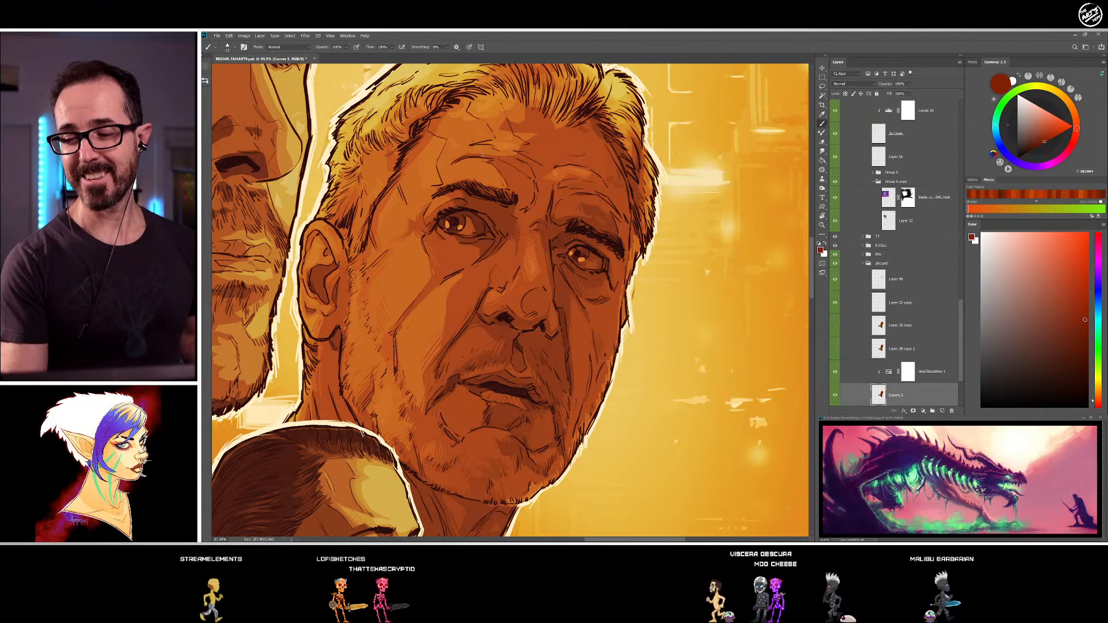
Paint the older man's upper forehead just below the hairline with sampled red-brown and orange-brown tones
{"action": "left_click_drag", "start_coordinate": [588, 405], "coordinate": [571, 410]}
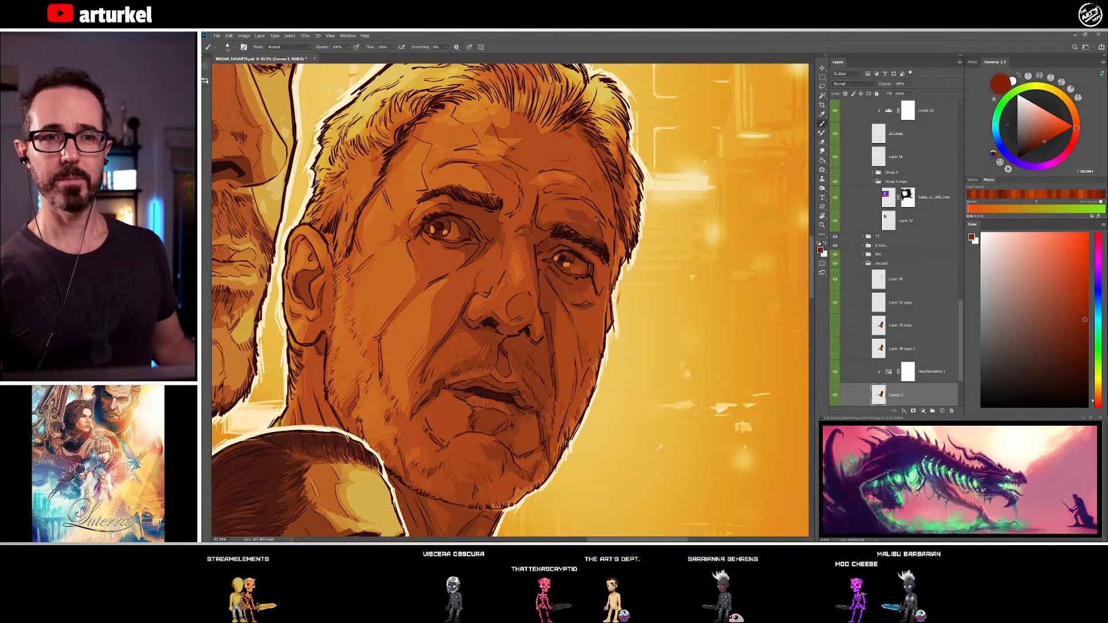
{"action": "left_click", "coordinate": [438, 139], "text": "alt"}
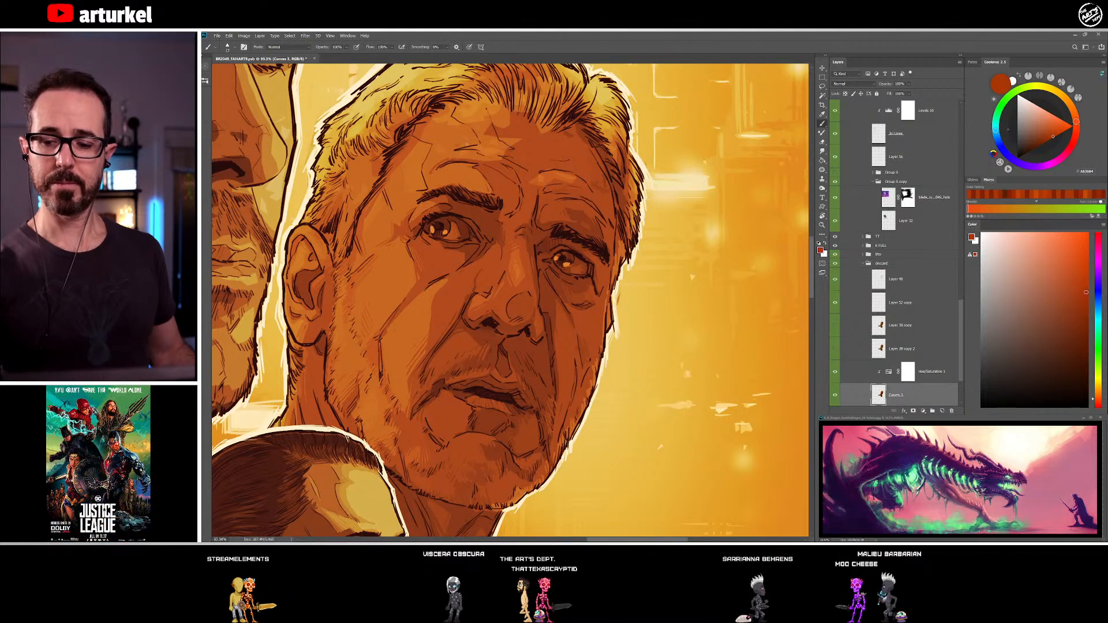
{"action": "left_click", "coordinate": [441, 151], "text": "alt"}
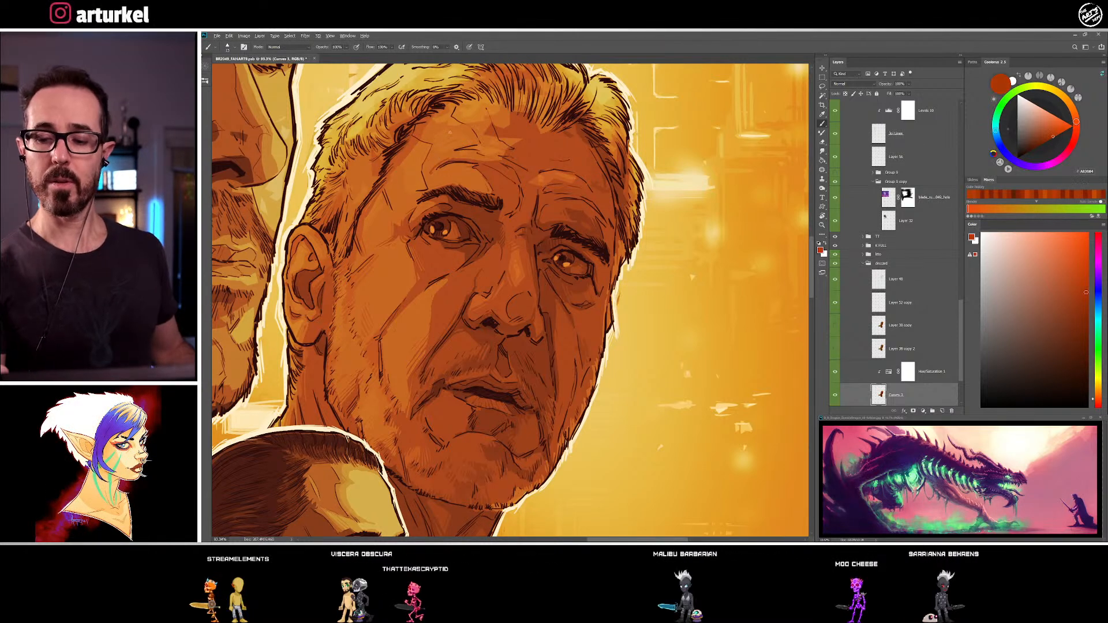
{"action": "left_click", "coordinate": [440, 143], "text": "alt"}
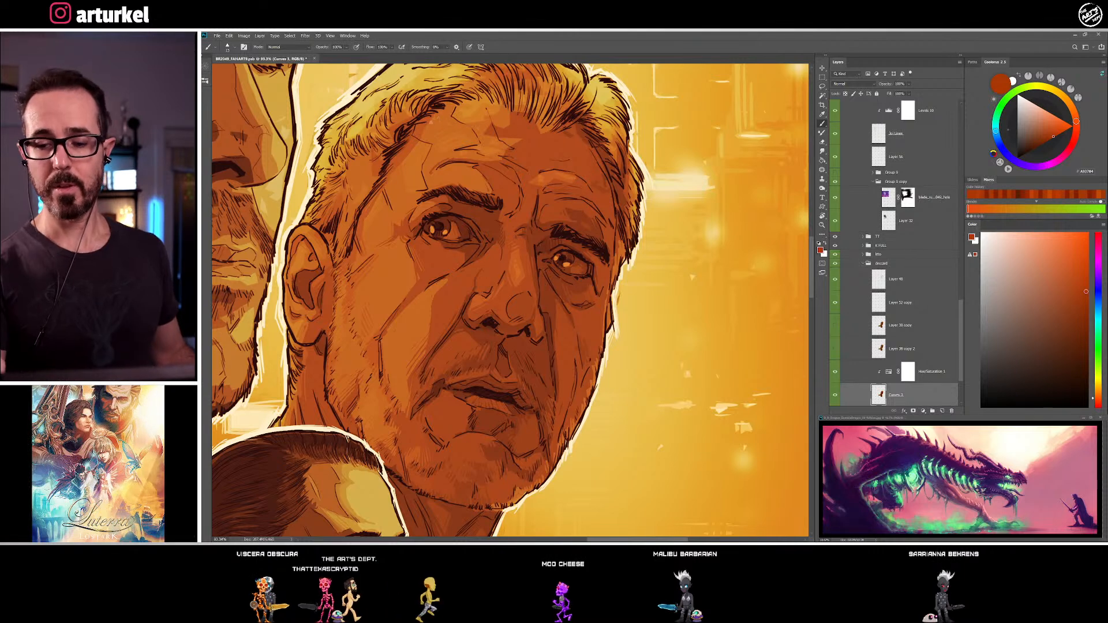
{"action": "left_click", "coordinate": [423, 119], "text": "alt"}
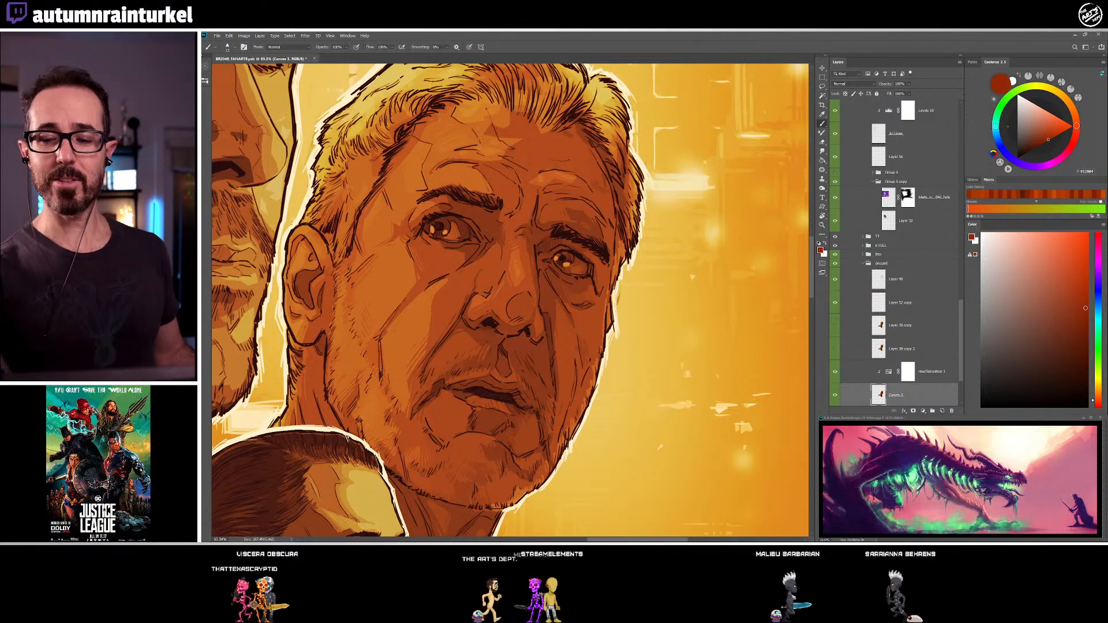
{"action": "left_click", "coordinate": [433, 124], "text": "alt"}
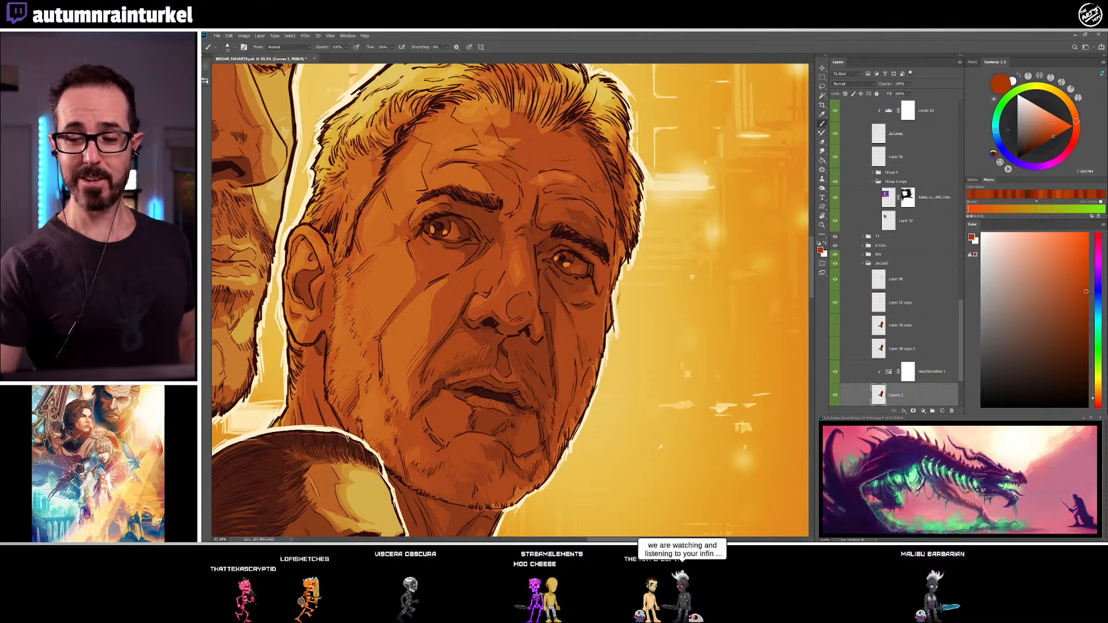
Shade the older man's temple hairline and the hair above his ear with sampled red-brown and orange tones
{"action": "left_click", "coordinate": [386, 154], "text": "alt"}
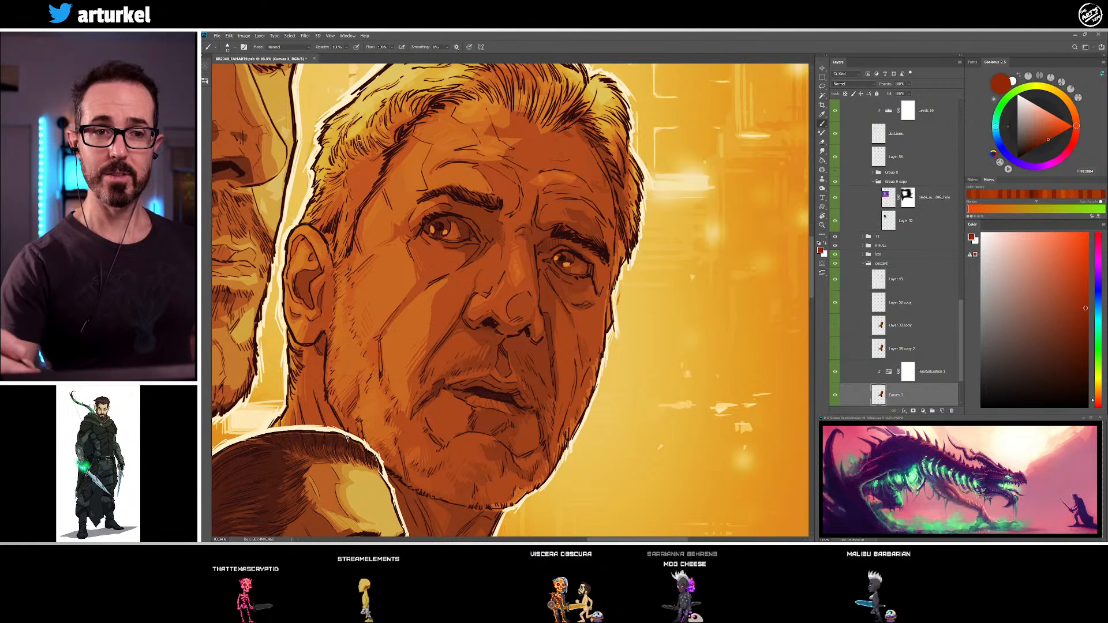
{"action": "left_click", "coordinate": [349, 168], "text": "alt"}
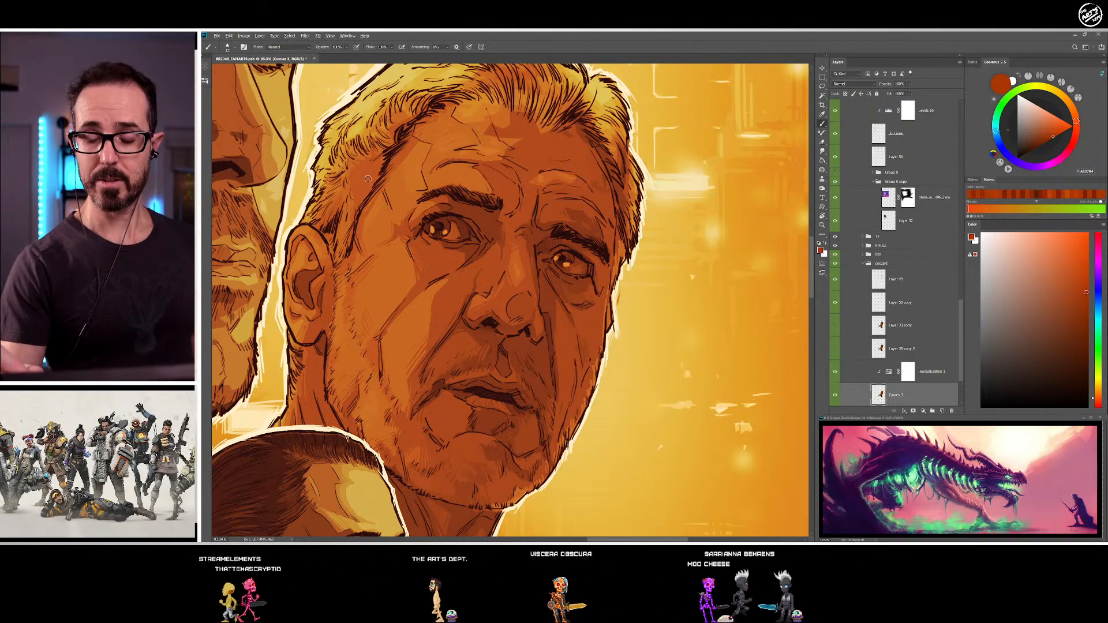
{"action": "left_click", "coordinate": [338, 201], "text": "alt"}
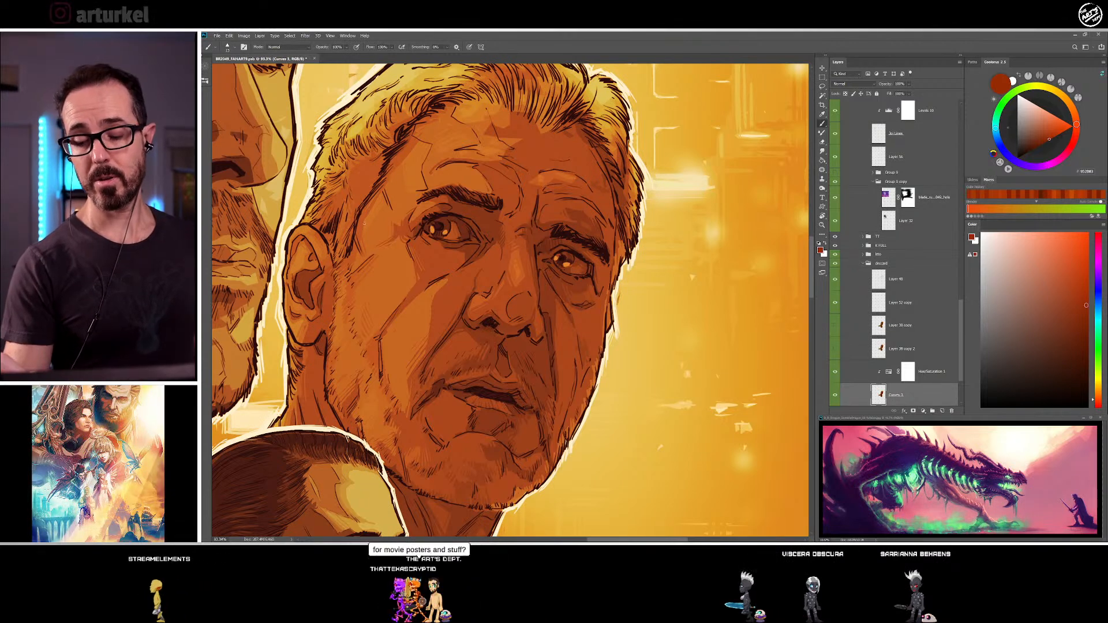
{"action": "left_click", "coordinate": [324, 196], "text": "alt"}
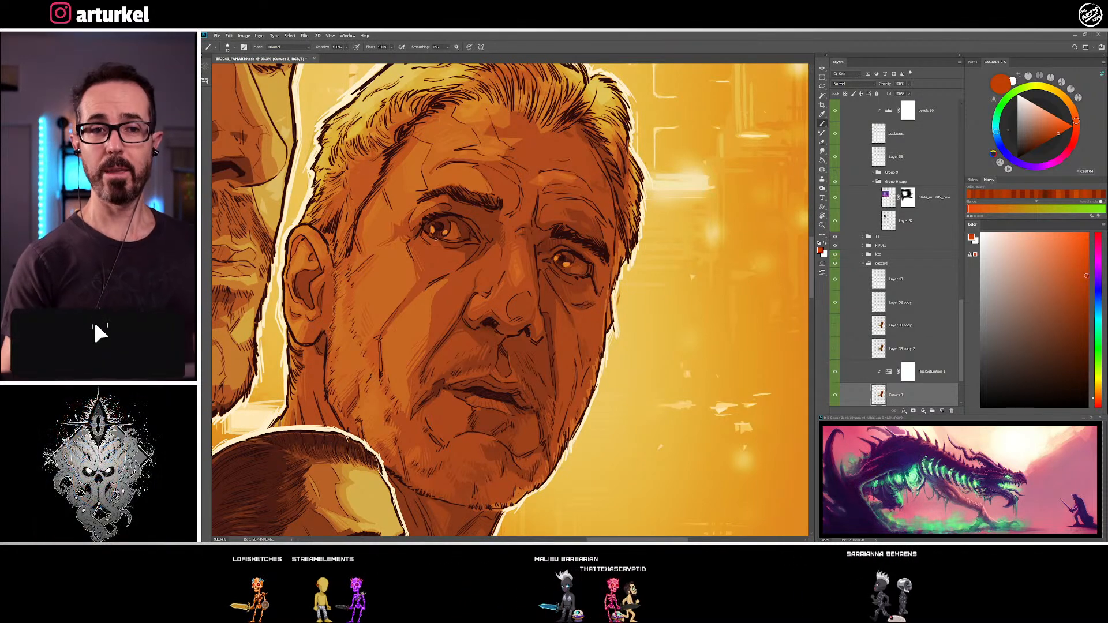
Paint the short side hair above the older man's ear with sampled golden yellow and orange tones
{"action": "left_click_drag", "start_coordinate": [386, 272], "coordinate": [381, 316]}
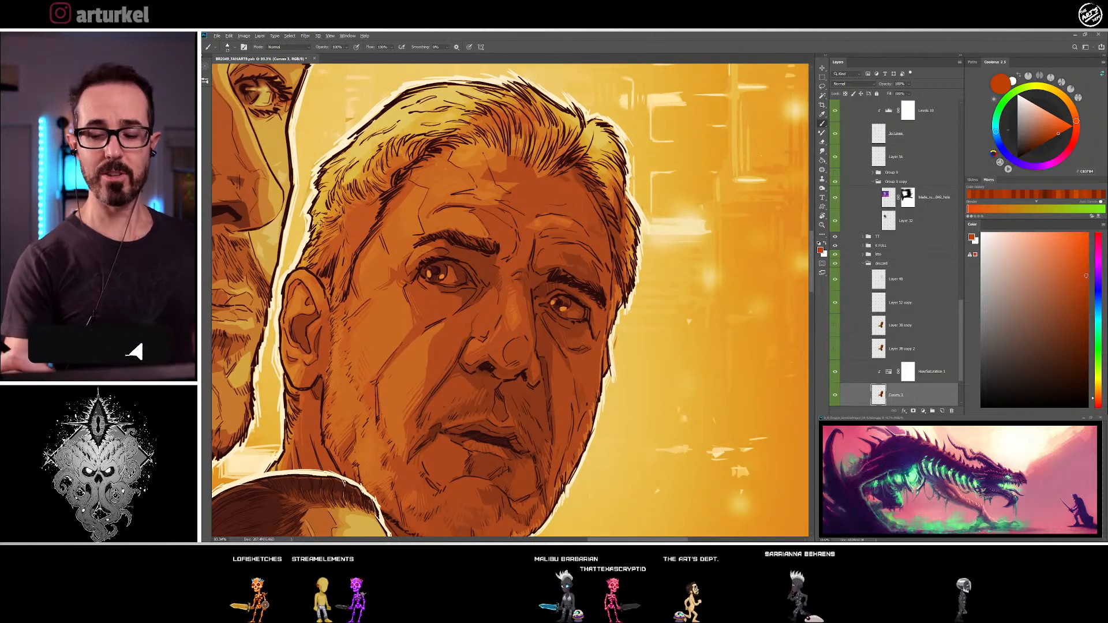
{"action": "left_click", "coordinate": [338, 225], "text": "alt"}
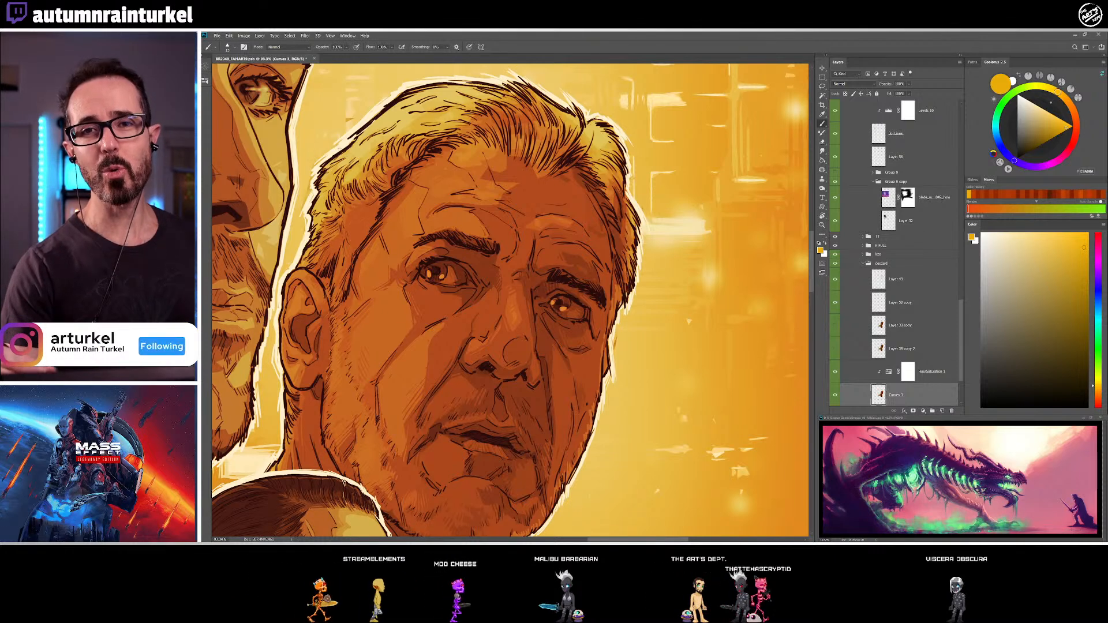
{"action": "left_click", "coordinate": [338, 201], "text": "alt"}
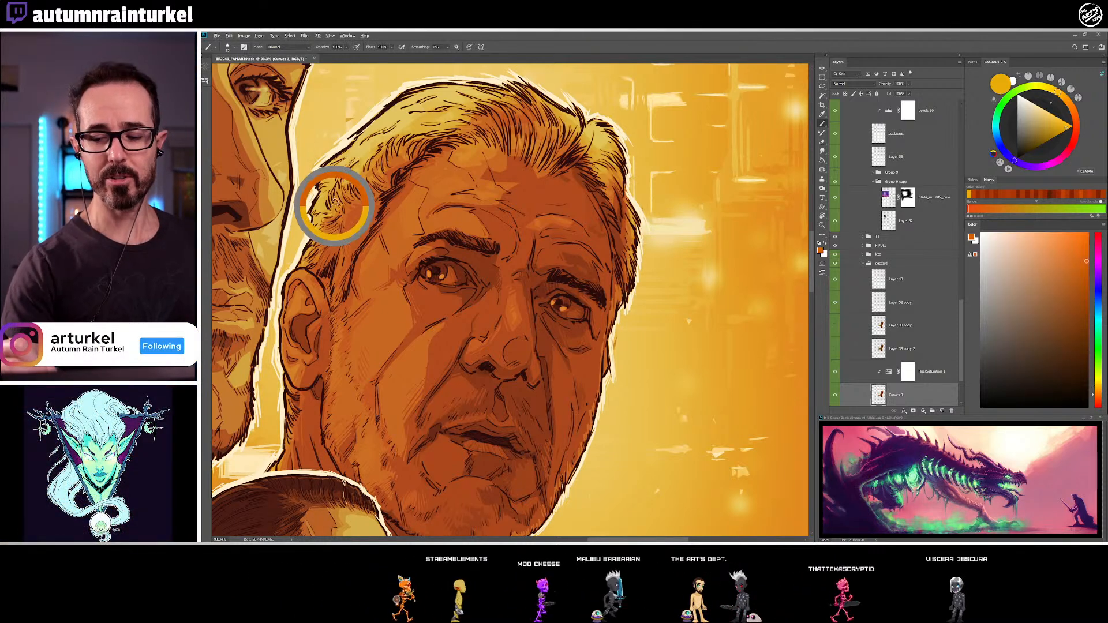
{"action": "left_click", "coordinate": [348, 203], "text": "alt"}
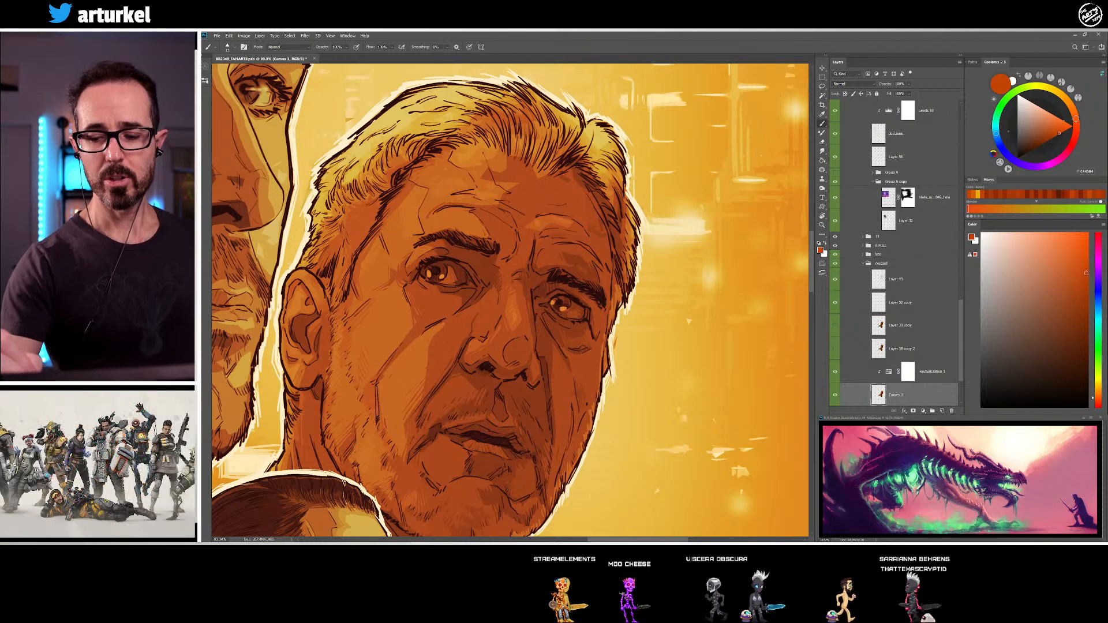
Blend the locks on the upper side of the older man's hair with sampled yellow, orange and red-orange tones
{"action": "left_click", "coordinate": [378, 162], "text": "alt"}
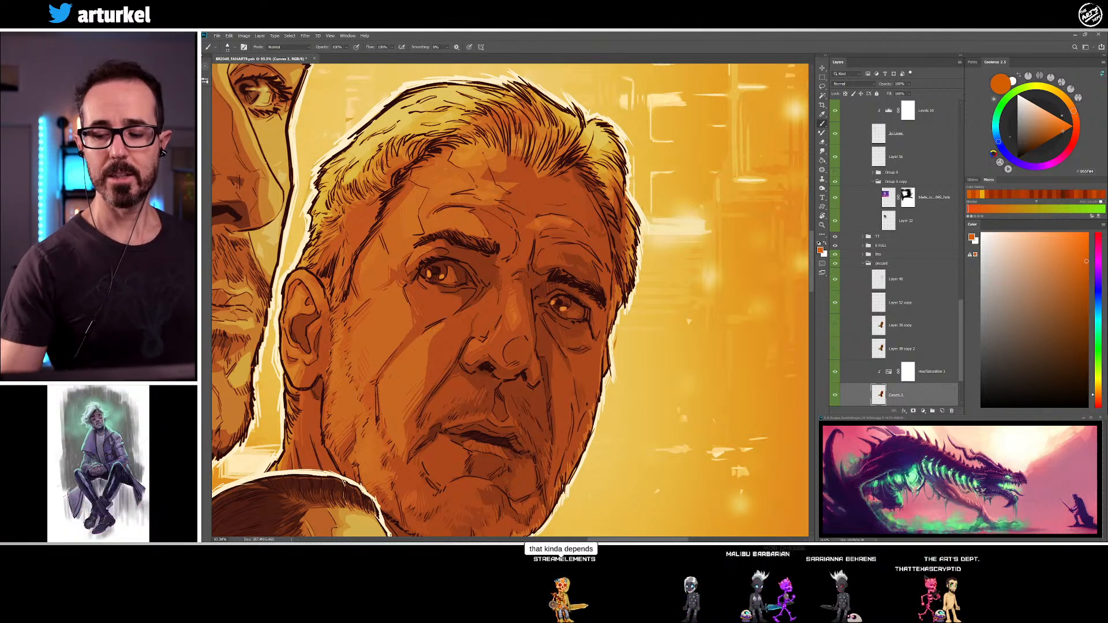
{"action": "left_click", "coordinate": [359, 167], "text": "alt"}
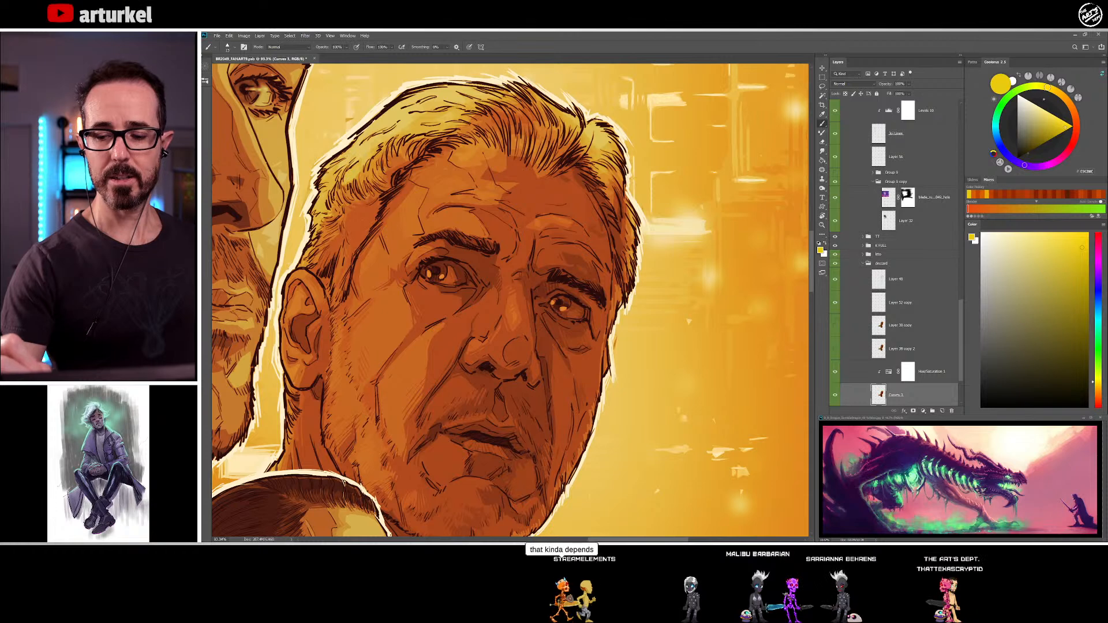
{"action": "left_click", "coordinate": [362, 175], "text": "alt"}
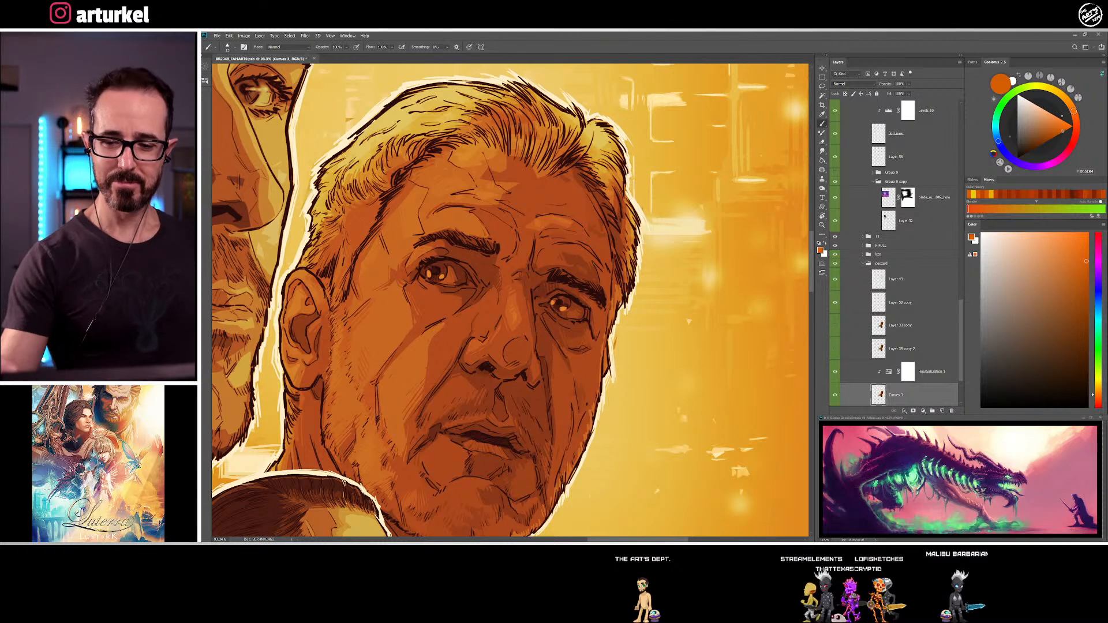
{"action": "left_click_drag", "start_coordinate": [347, 171], "coordinate": [347, 171]}
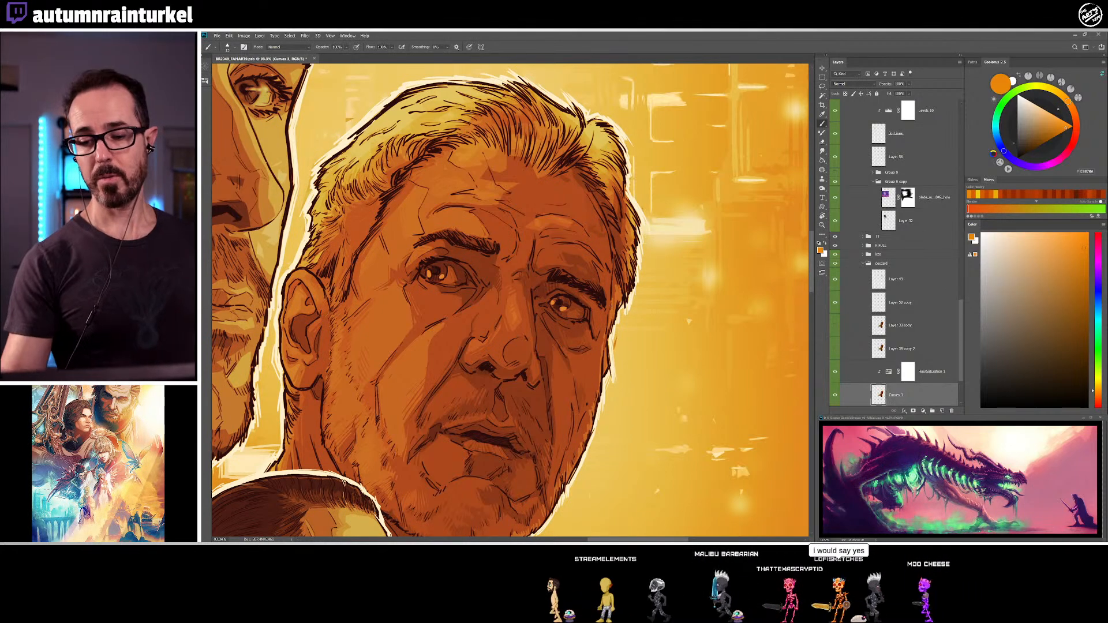
{"action": "left_click", "coordinate": [322, 195], "text": "alt"}
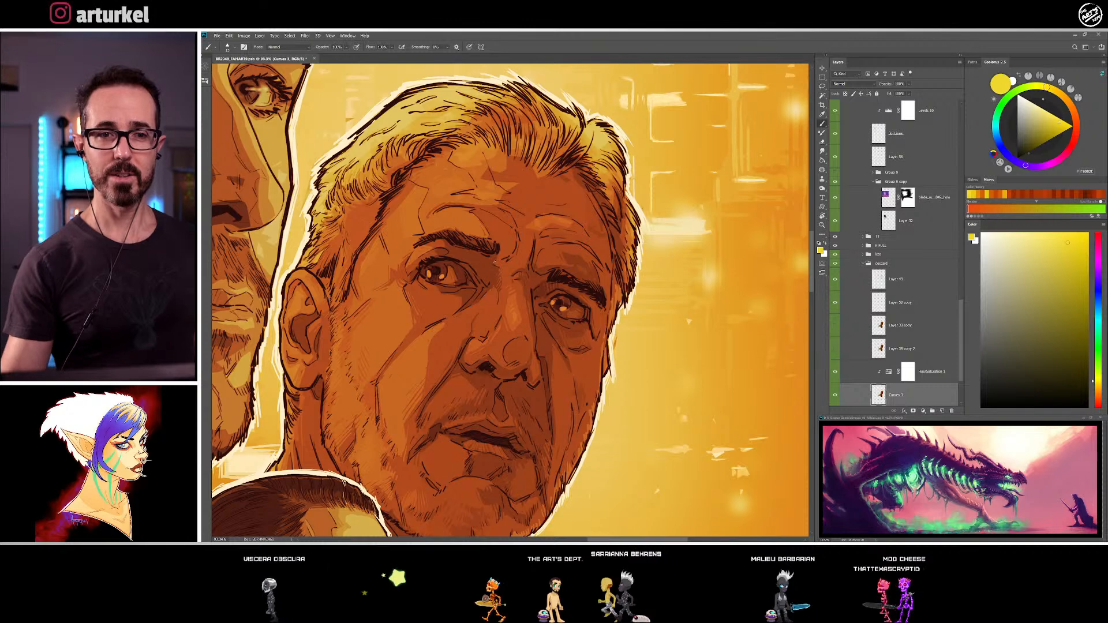
{"action": "left_click", "coordinate": [370, 154]}
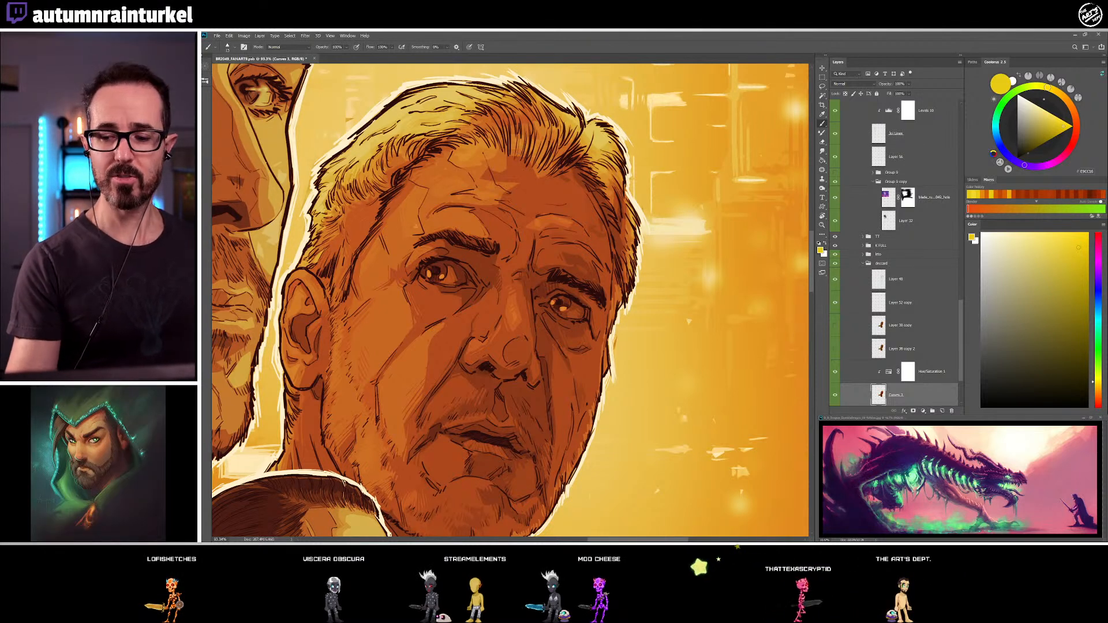
{"action": "left_click", "coordinate": [386, 157], "text": "alt"}
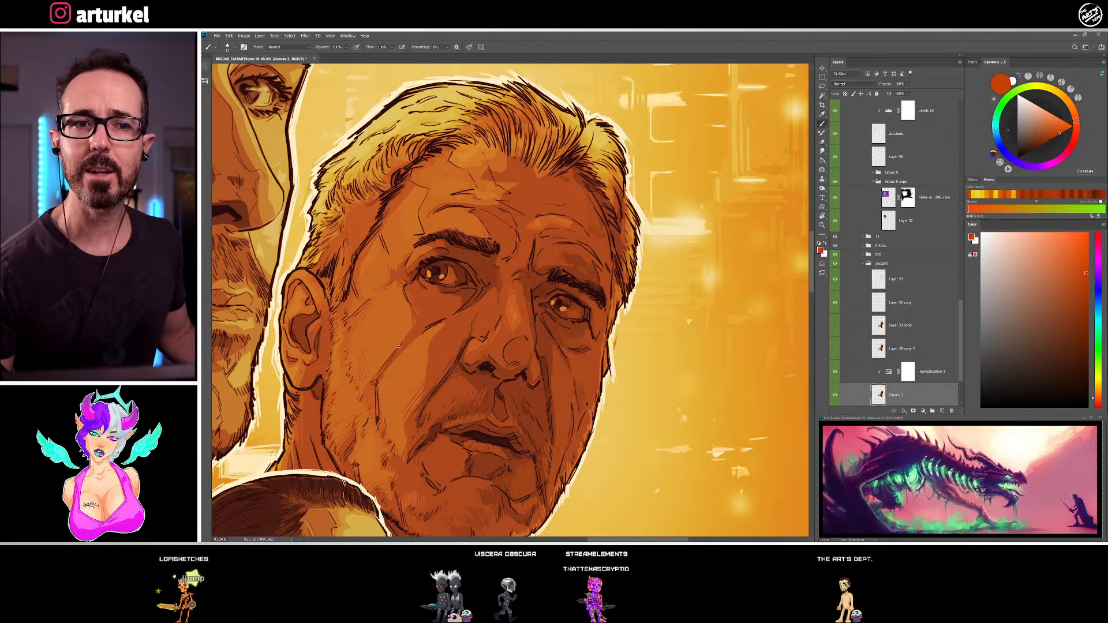
Shade the older man's temple hairline and the hair roots above his forehead with sampled red-brown and orange-brown tones
{"action": "left_click", "coordinate": [378, 199], "text": "alt"}
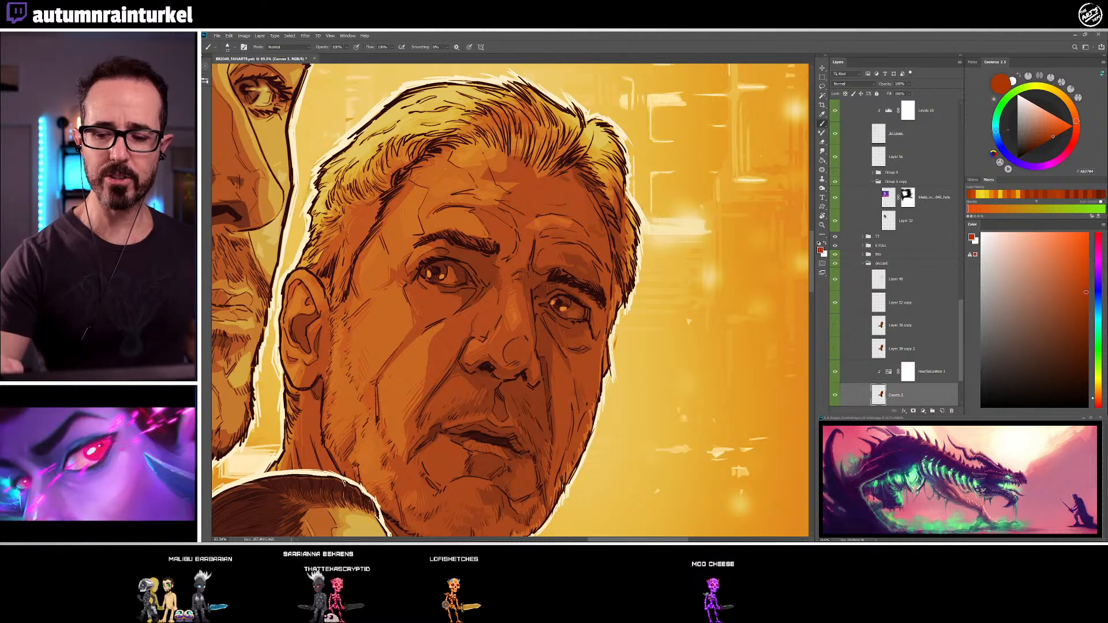
{"action": "left_click", "coordinate": [404, 167], "text": "alt"}
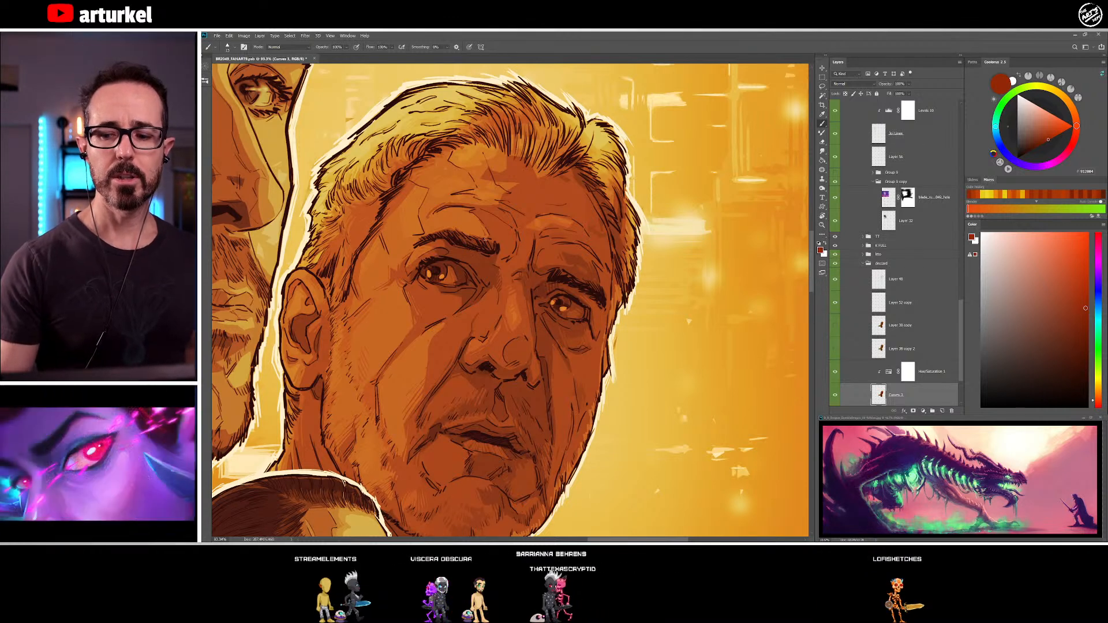
{"action": "left_click", "coordinate": [468, 119], "text": "alt"}
{"action": "left_click", "coordinate": [477, 116], "text": "alt"}
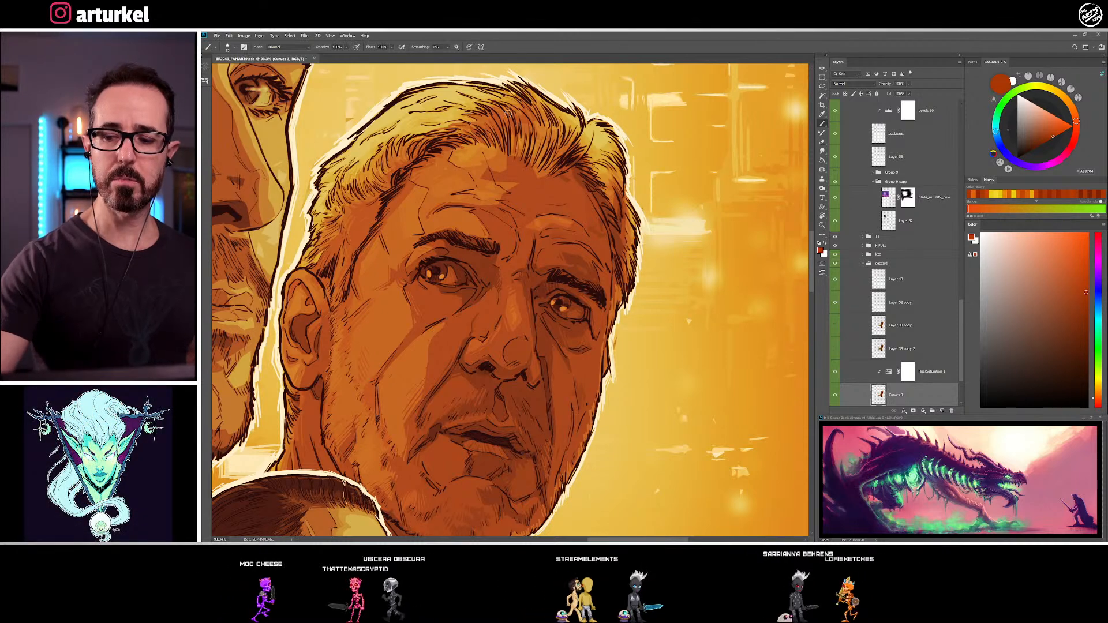
{"action": "left_click", "coordinate": [510, 131], "text": "alt"}
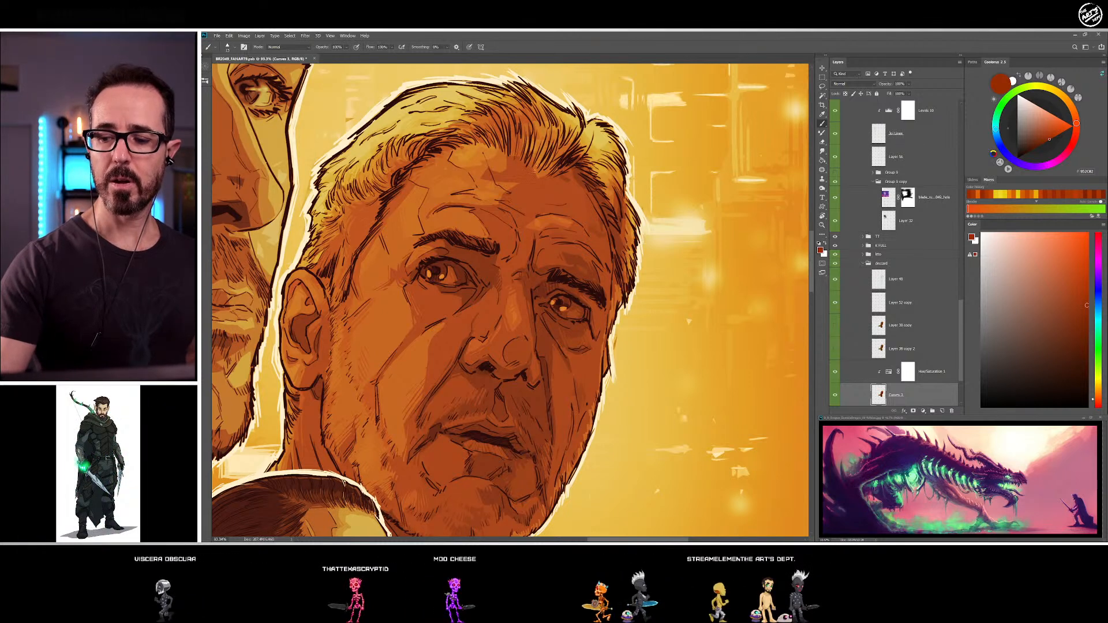
{"action": "left_click", "coordinate": [535, 175], "text": "alt"}
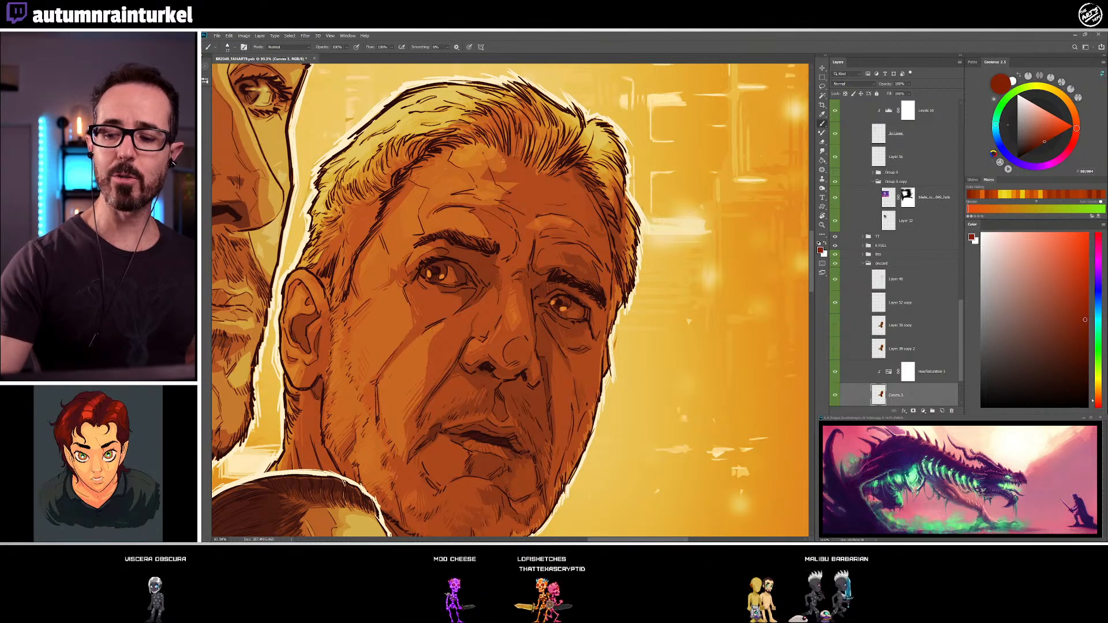
{"action": "left_click", "coordinate": [519, 130], "text": "alt"}
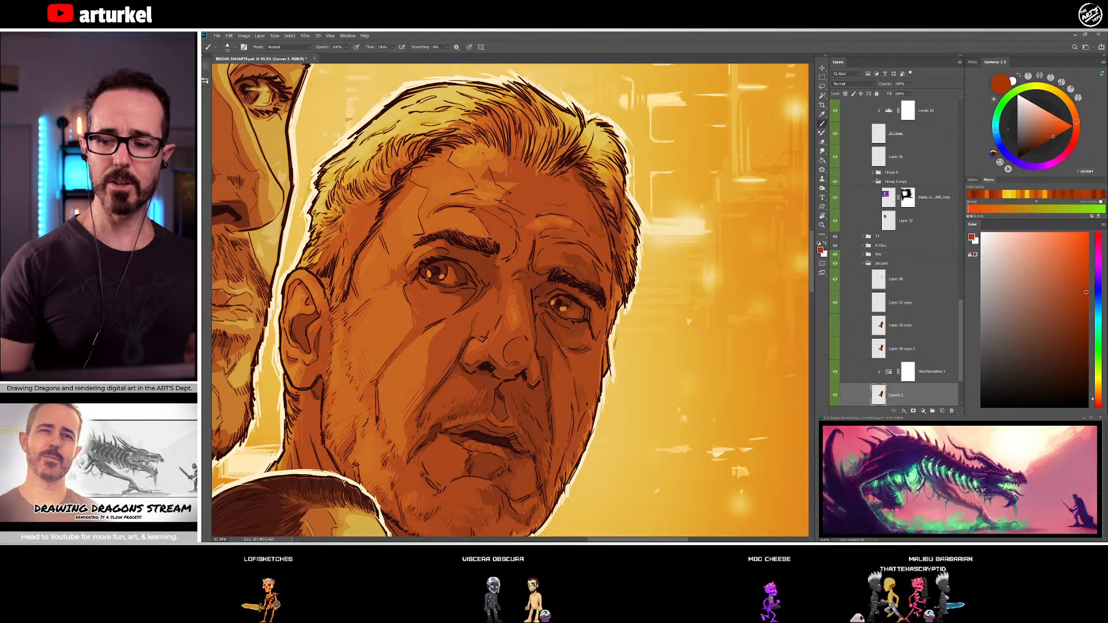
Paint the light patch on the older man's upper forehead with sampled orange, orange-brown and red-brown tones
{"action": "left_click", "coordinate": [482, 173], "text": "alt"}
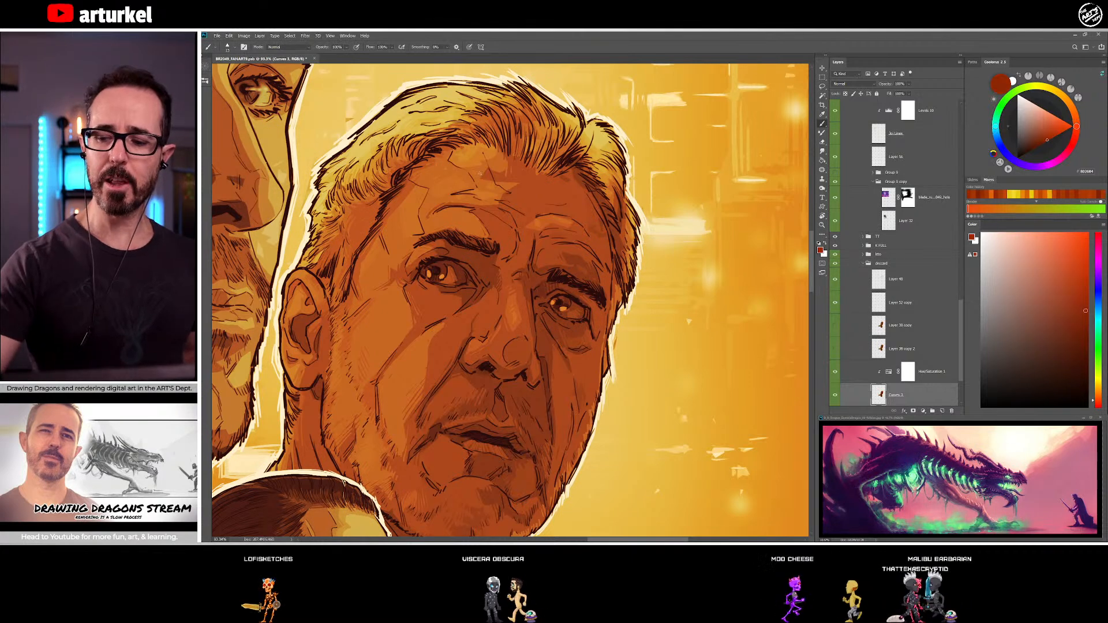
{"action": "left_click", "coordinate": [487, 183], "text": "alt"}
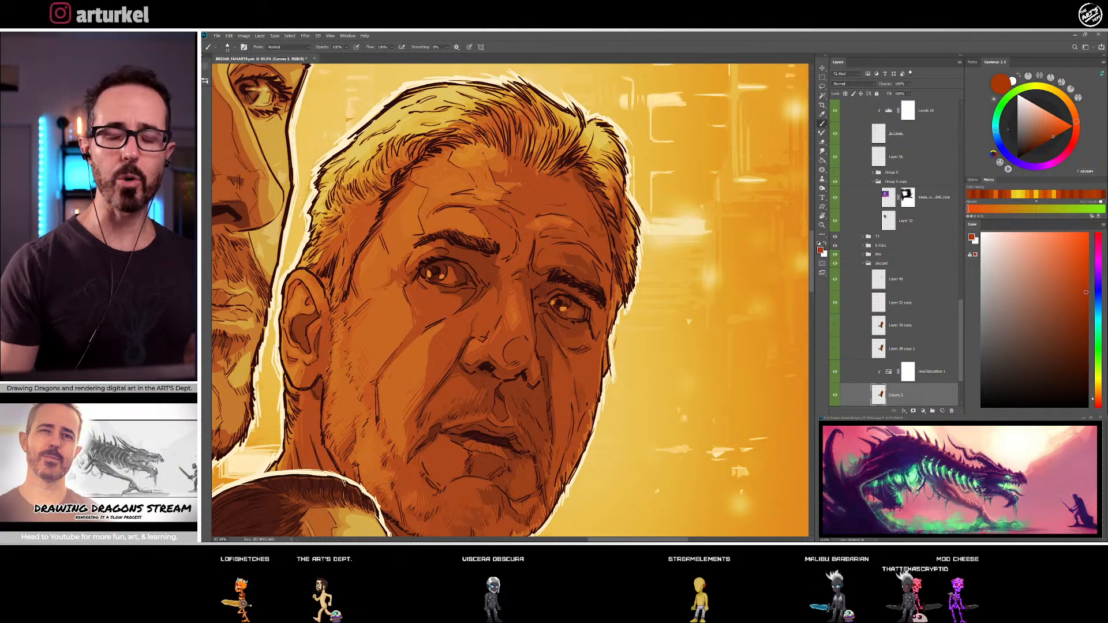
{"action": "left_click", "coordinate": [512, 195], "text": "alt"}
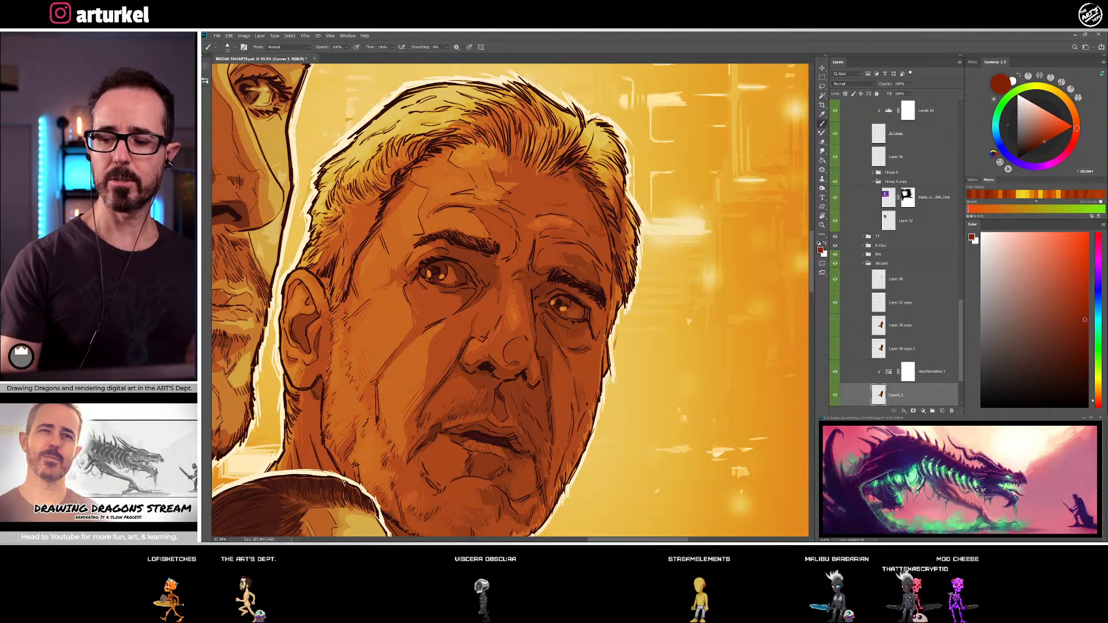
{"action": "left_click", "coordinate": [443, 186], "text": "alt"}
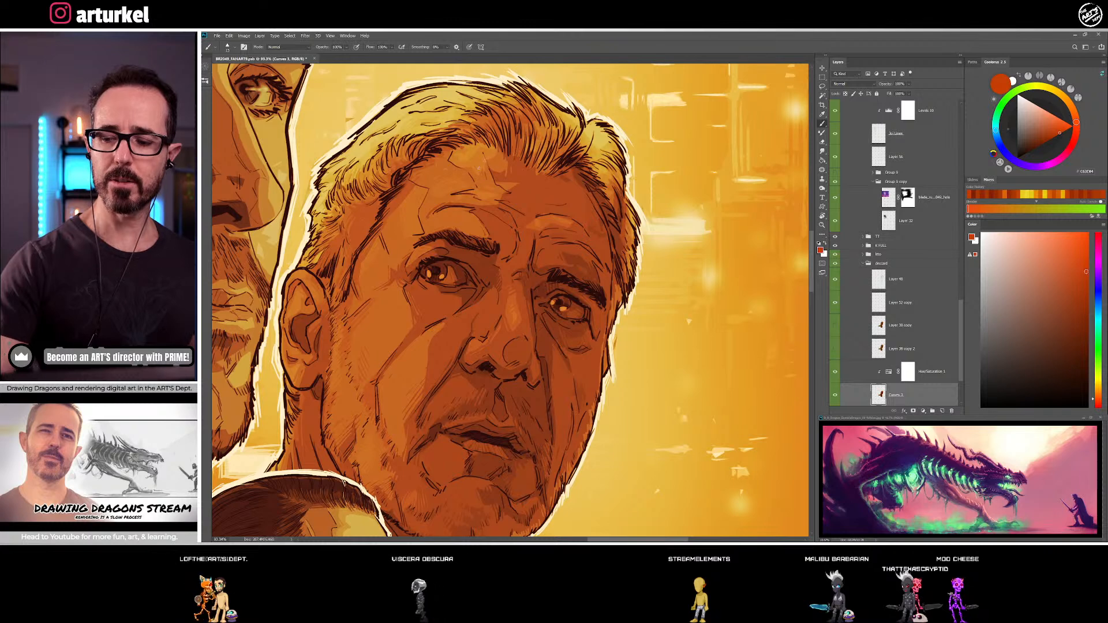
{"action": "left_click", "coordinate": [459, 157], "text": "alt"}
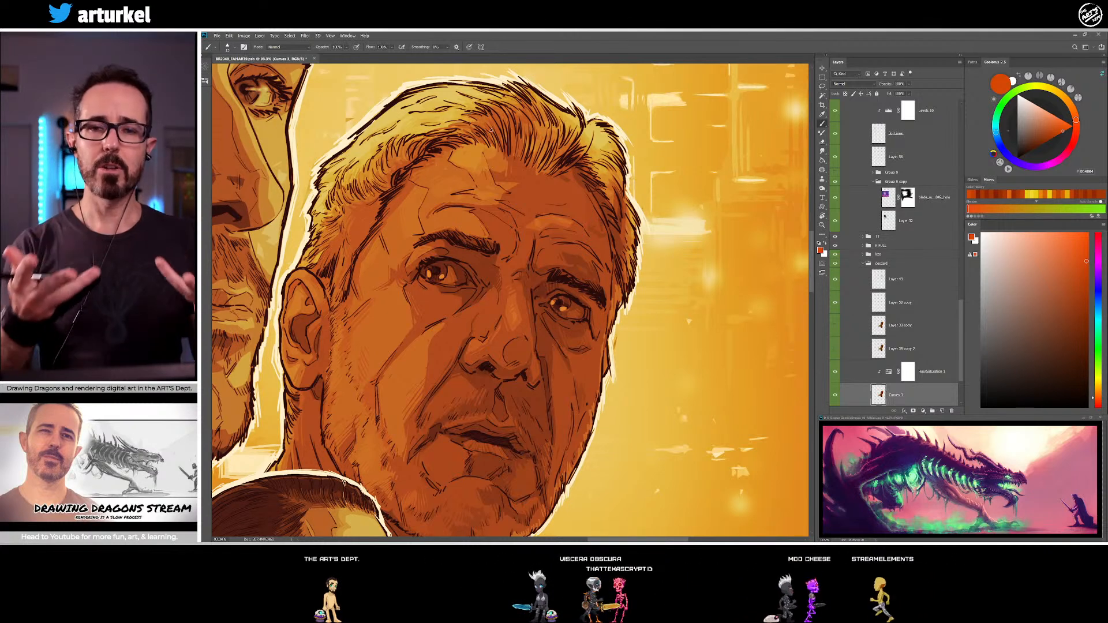
{"action": "left_click", "coordinate": [482, 167], "text": "alt"}
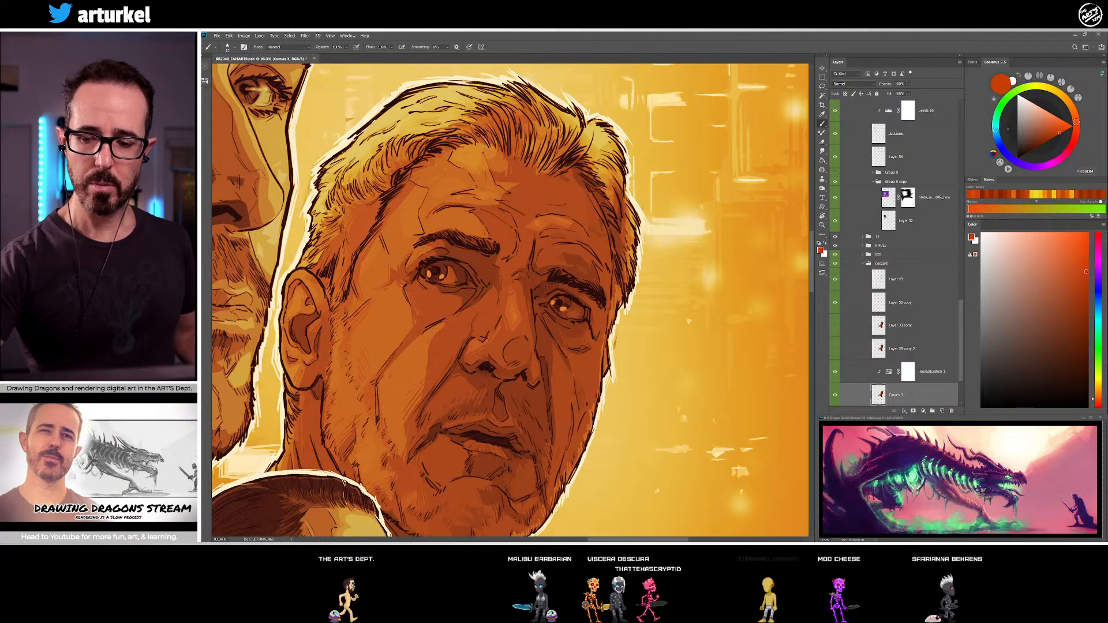
{"action": "left_click", "coordinate": [469, 158], "text": "alt"}
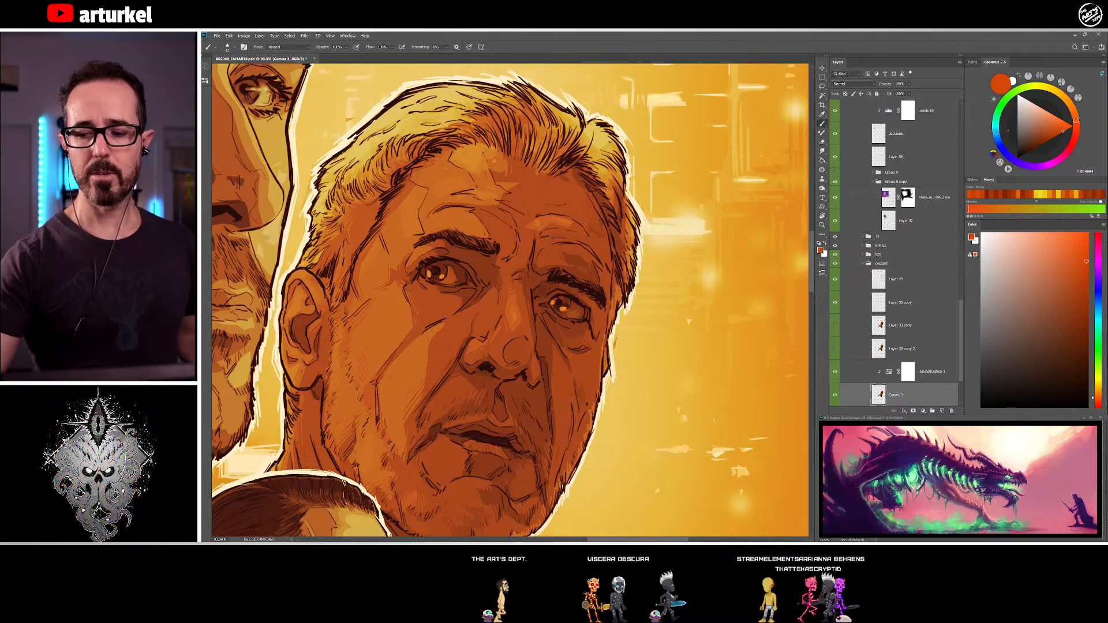
Shade the centre of the older man's forehead down to the space between his brows with sampled red-brown and orange-brown tones
{"action": "left_click", "coordinate": [496, 179], "text": "alt"}
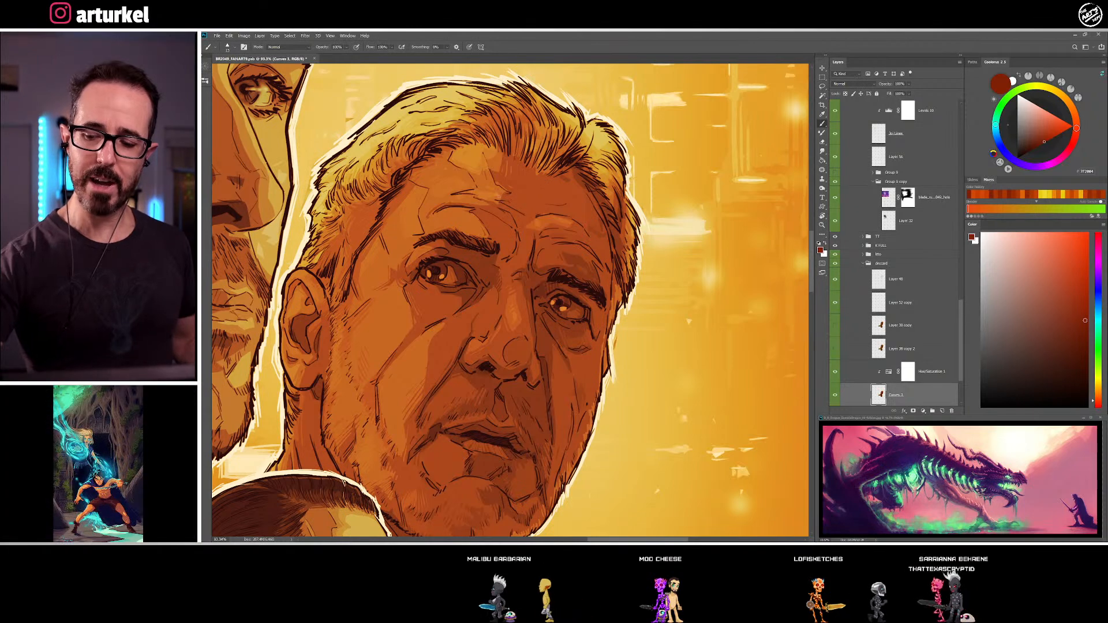
{"action": "left_click", "coordinate": [497, 197], "text": "alt"}
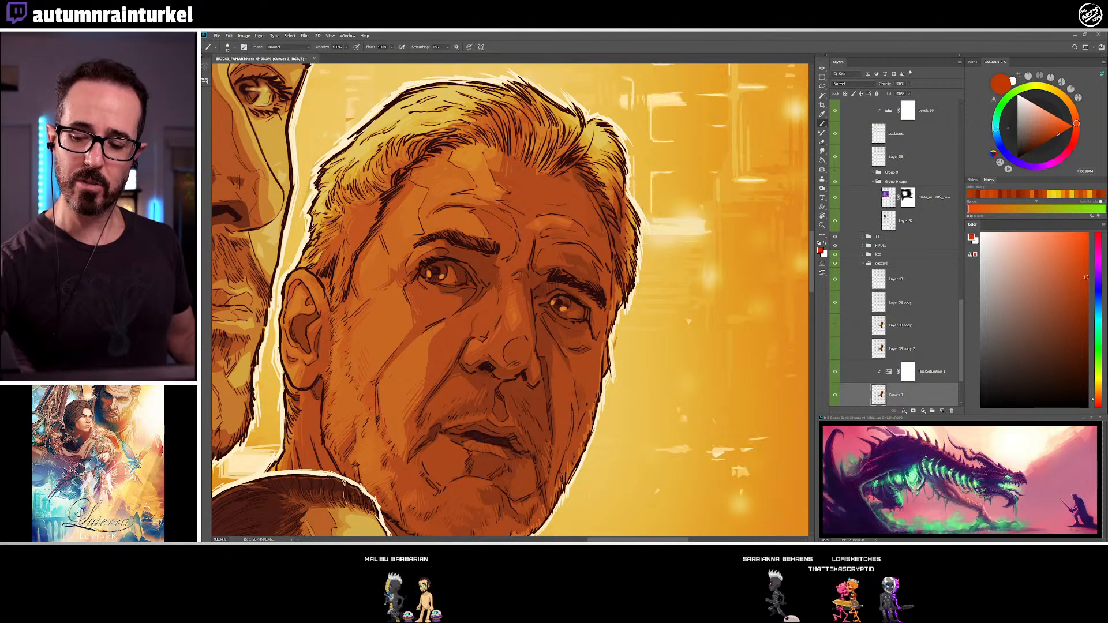
{"action": "left_click", "coordinate": [495, 198], "text": "alt"}
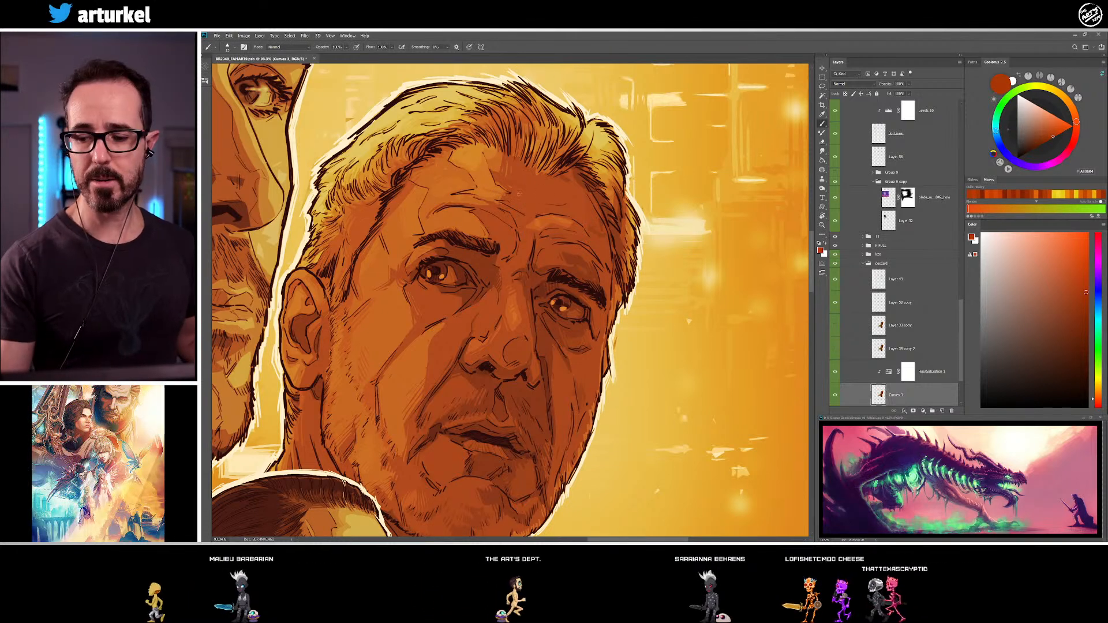
{"action": "left_click", "coordinate": [496, 178], "text": "alt"}
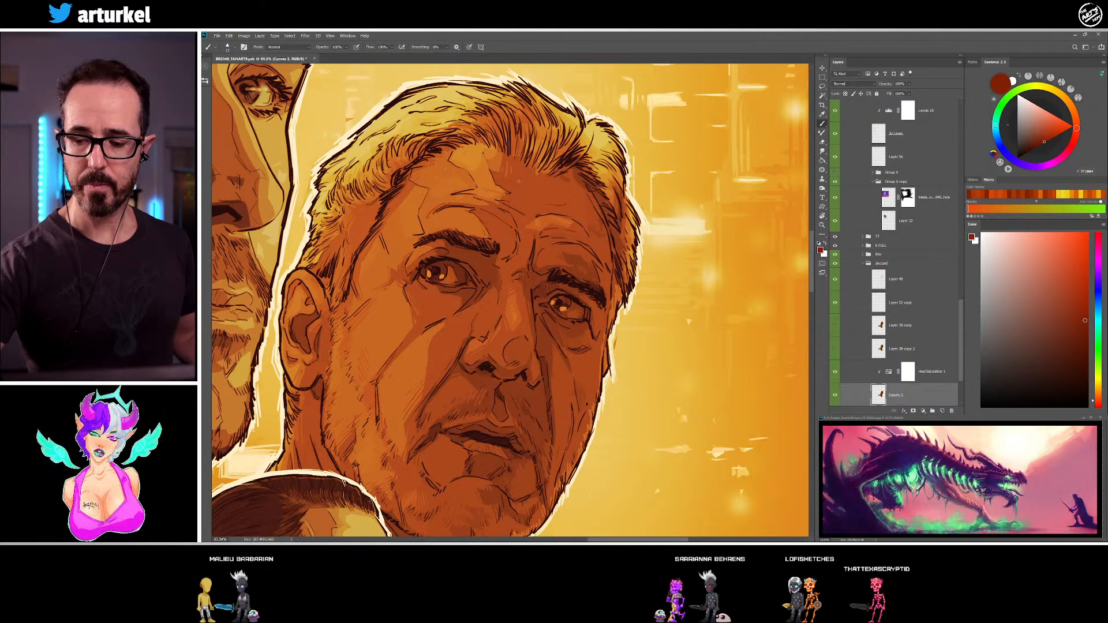
{"action": "left_click", "coordinate": [484, 206], "text": "alt"}
{"action": "left_click_drag", "start_coordinate": [483, 207], "coordinate": [405, 188]}
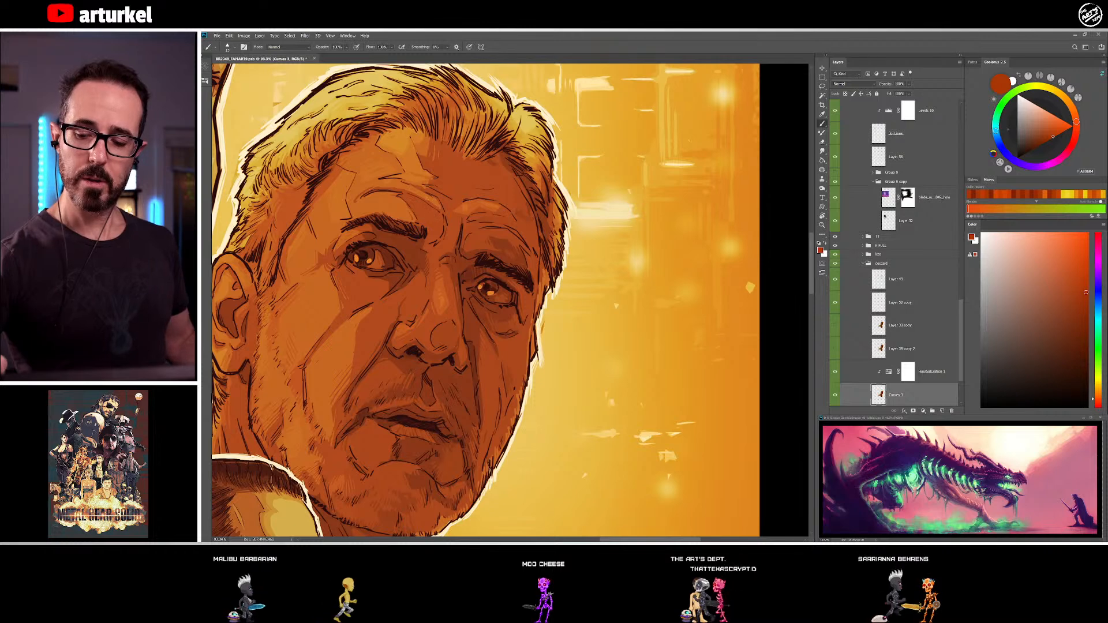
{"action": "left_click", "coordinate": [442, 214], "text": "alt"}
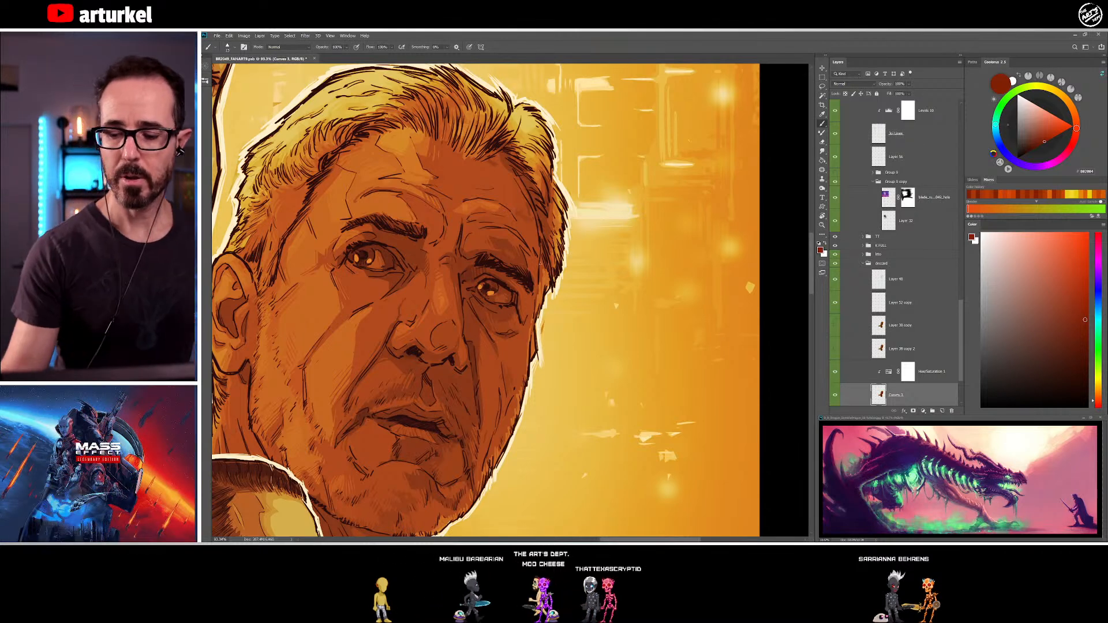
Shade around the outer corner of the older man's eye nearest his ear with a sampled dark red-brown
{"action": "left_click", "coordinate": [361, 238], "text": "alt"}
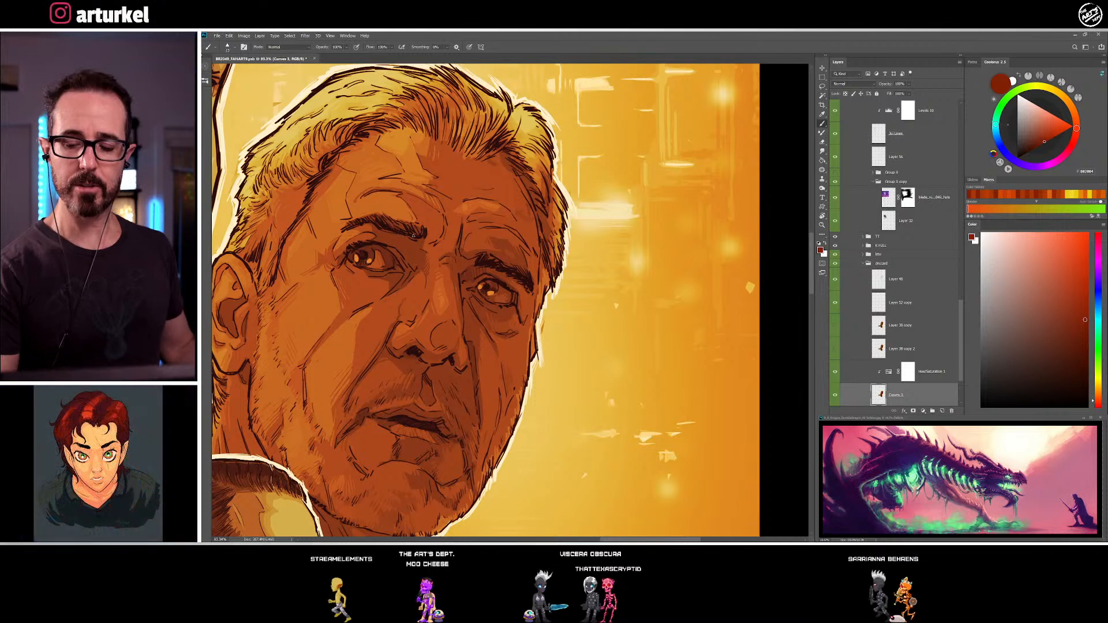
{"action": "left_click", "coordinate": [360, 272], "text": "alt"}
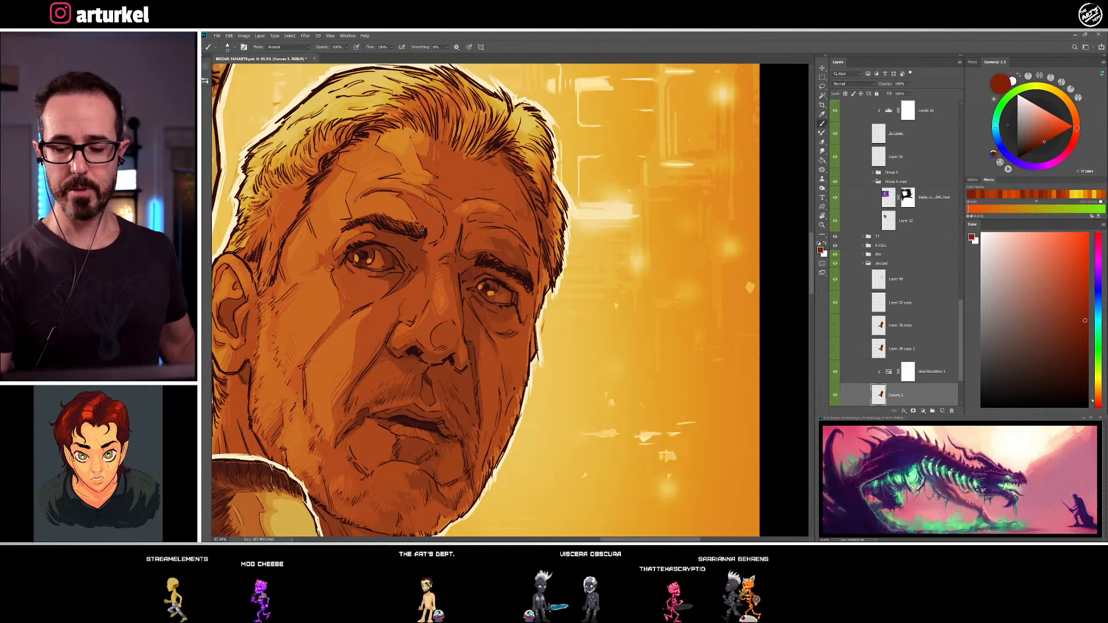
{"action": "left_click", "coordinate": [364, 269], "text": "alt"}
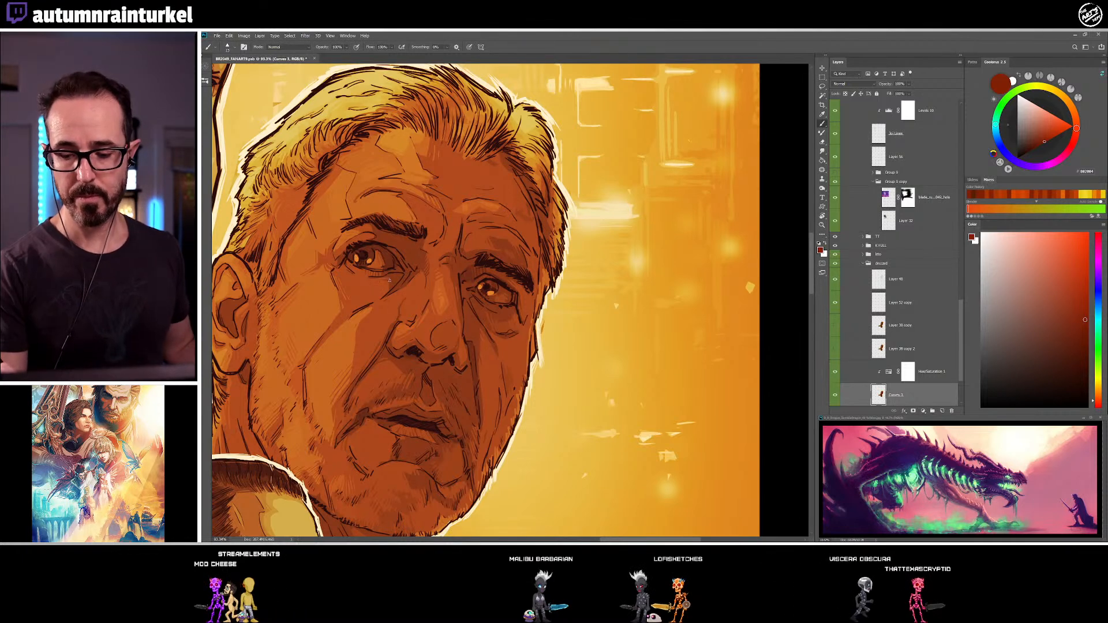
Shade beside the older man's nose bridge and around the lids of his ear-side eye with sampled dark brown and red-brown
{"action": "left_click_drag", "start_coordinate": [497, 311], "coordinate": [635, 213]}
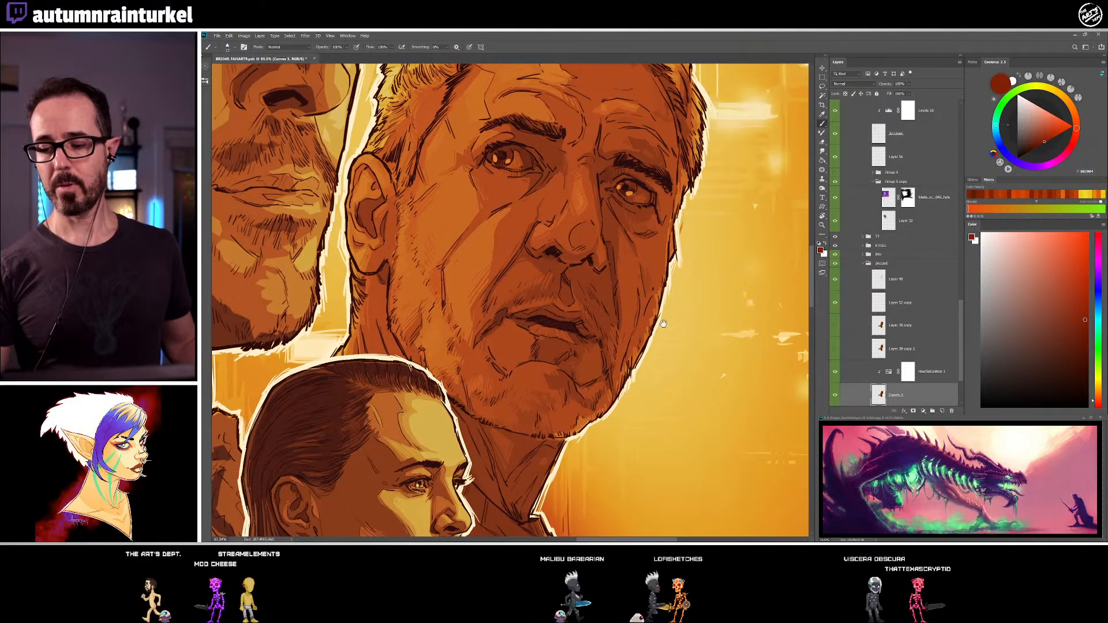
{"action": "left_click_drag", "start_coordinate": [634, 337], "coordinate": [603, 363]}
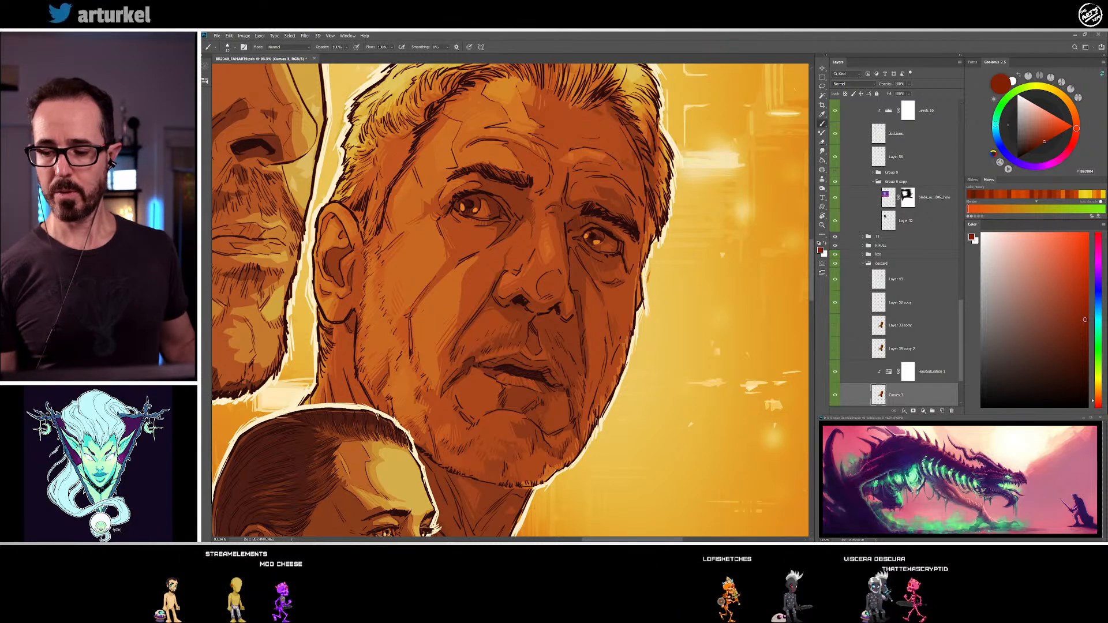
{"action": "left_click", "coordinate": [573, 227], "text": "alt"}
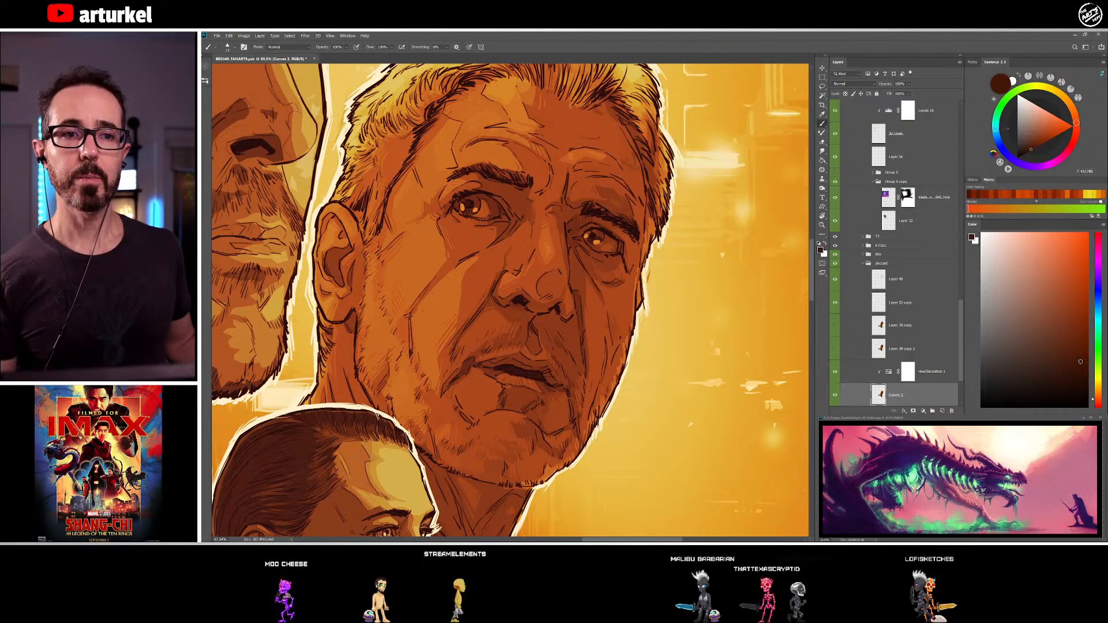
{"action": "left_click_drag", "start_coordinate": [541, 294], "coordinate": [540, 312]}
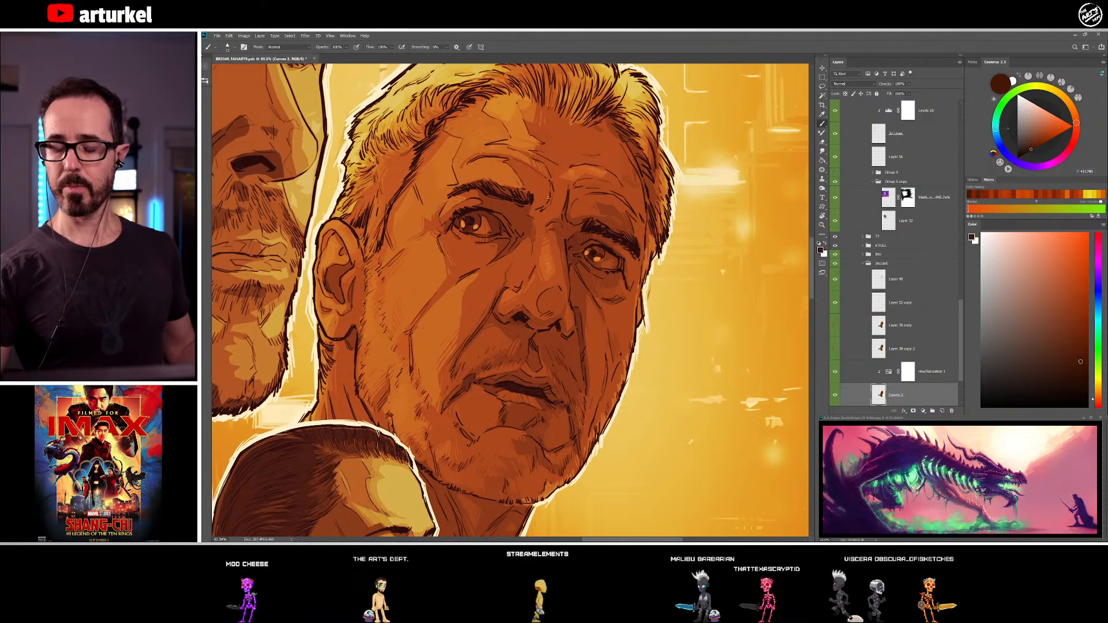
{"action": "left_click", "coordinate": [475, 198], "text": "alt"}
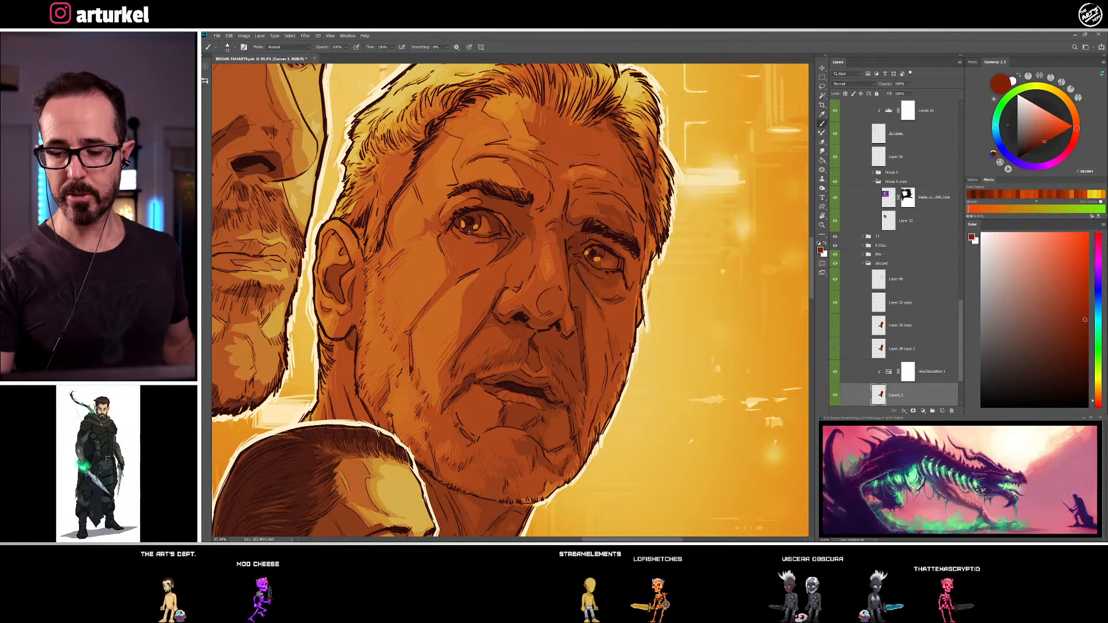
{"action": "left_click", "coordinate": [503, 245], "text": "alt"}
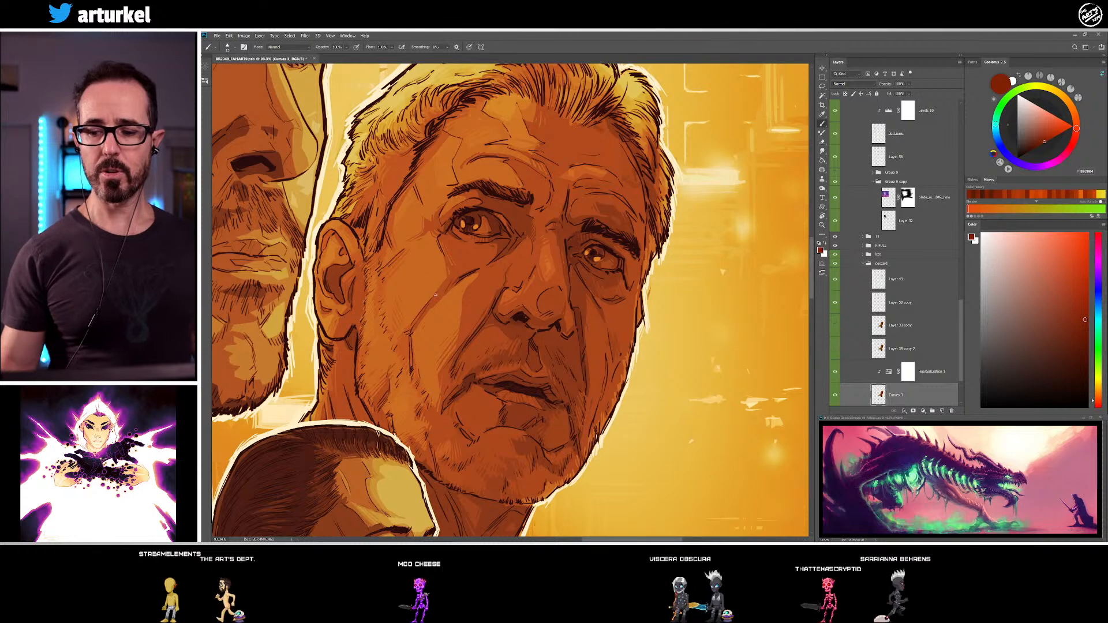
Paint the older man's temple beside the eyebrow and his upper cheek with sampled orange-brown and red-brown tones
{"action": "left_click", "coordinate": [430, 177], "text": "alt"}
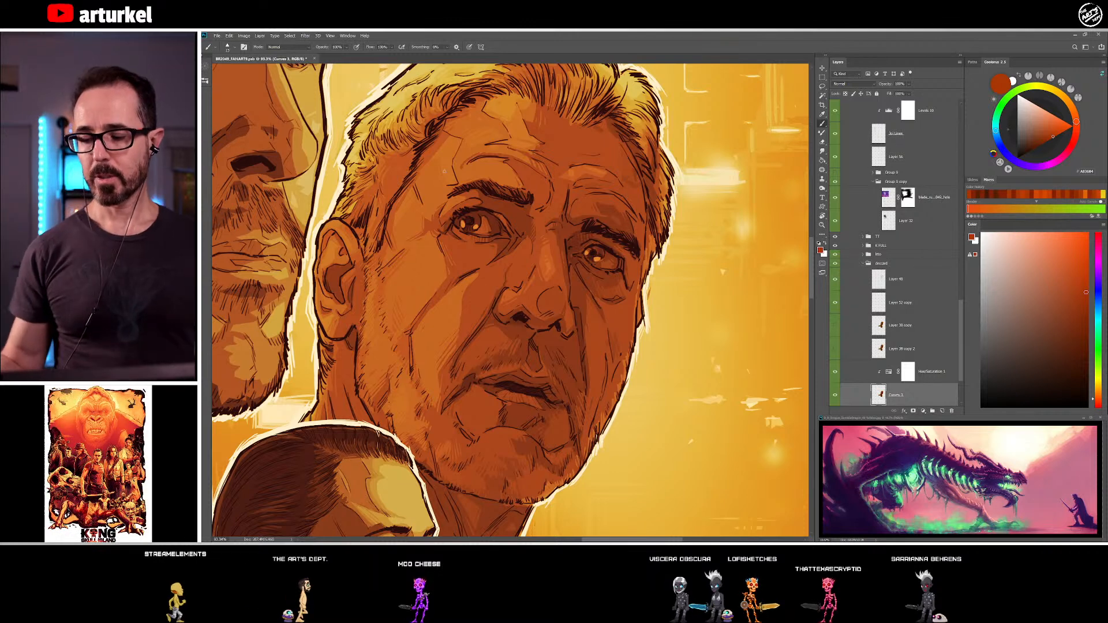
{"action": "left_click_drag", "start_coordinate": [518, 356], "coordinate": [506, 310]}
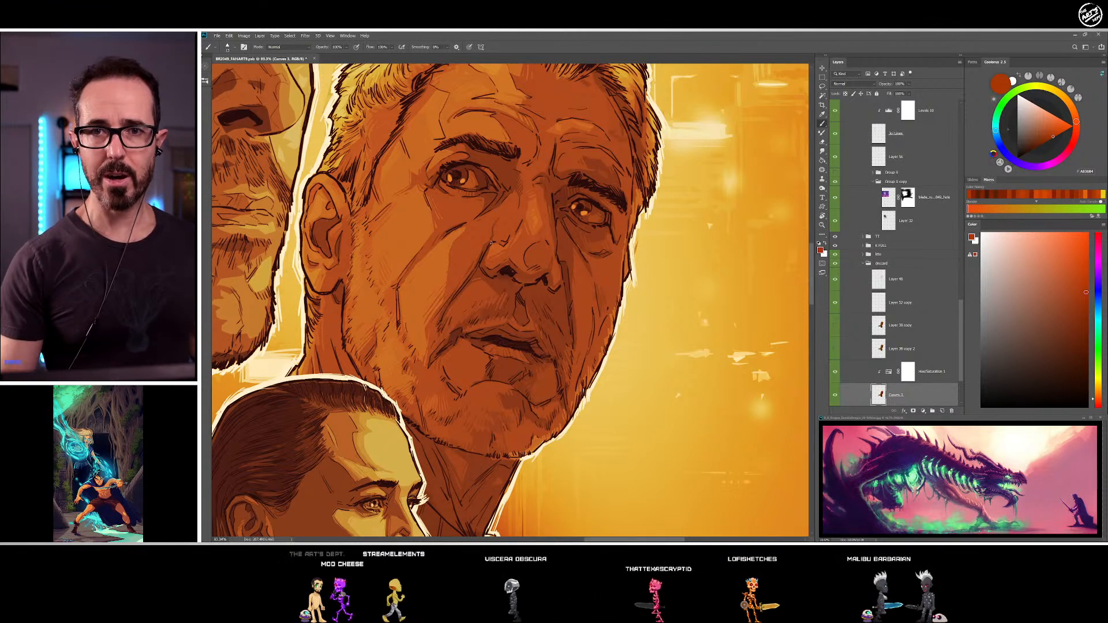
{"action": "left_click", "coordinate": [453, 255], "text": "alt"}
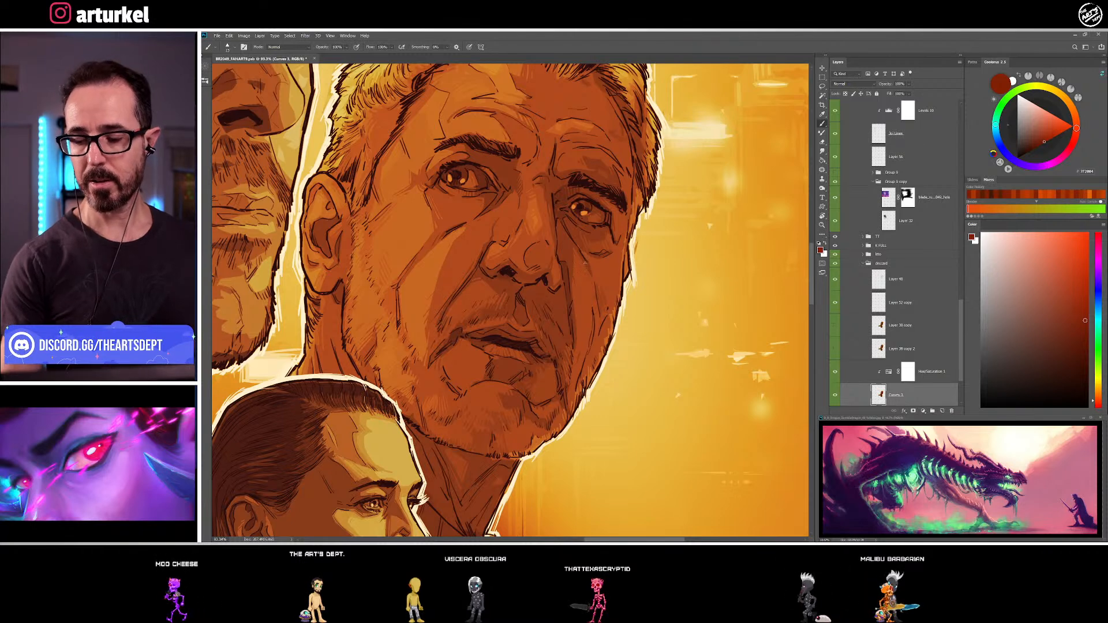
{"action": "left_click", "coordinate": [440, 256], "text": "alt"}
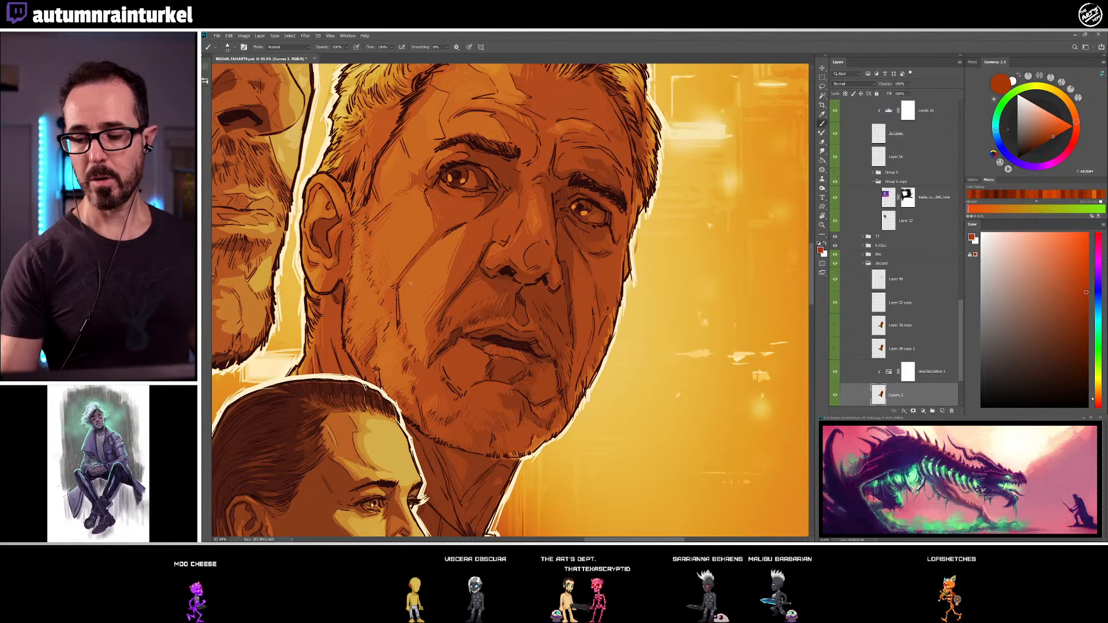
{"action": "left_click_drag", "start_coordinate": [414, 418], "coordinate": [367, 338]}
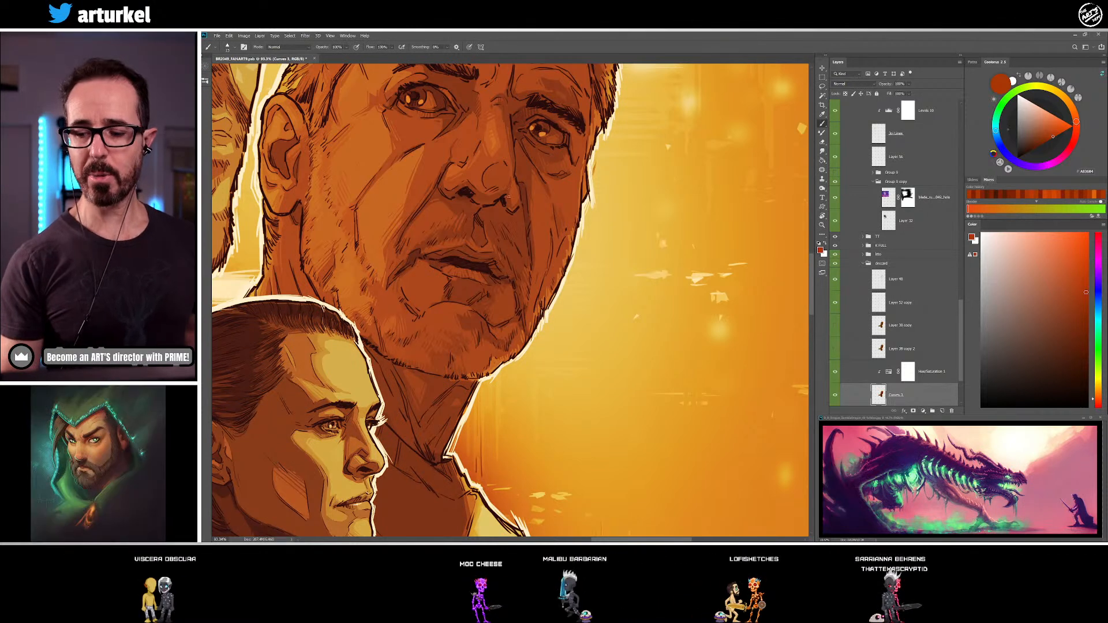
{"action": "left_click_drag", "start_coordinate": [519, 167], "coordinate": [493, 231]}
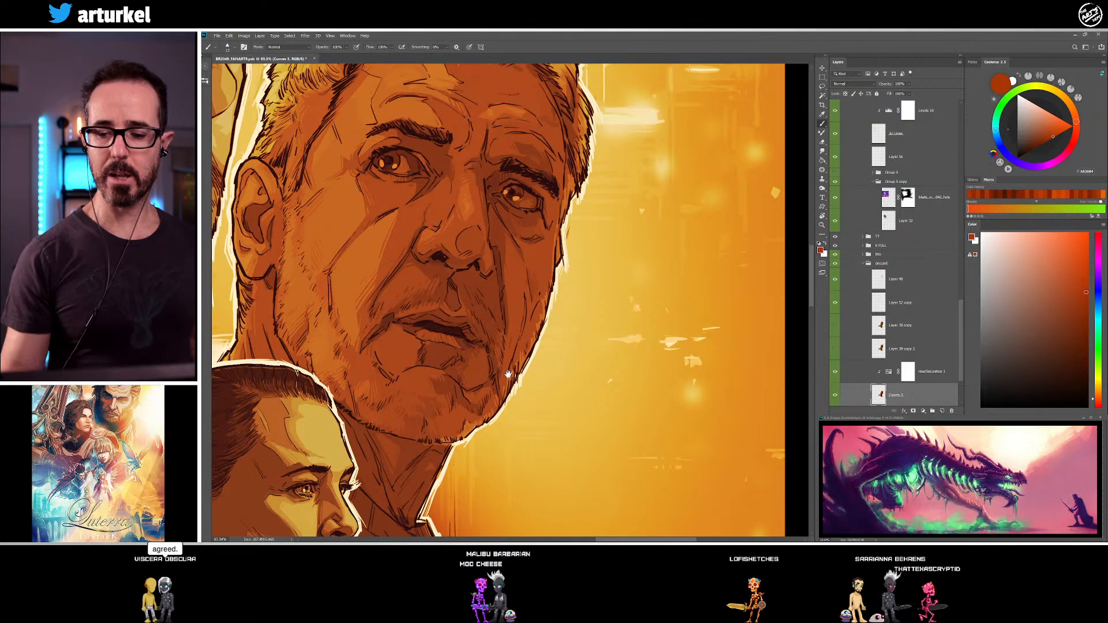
{"action": "left_click_drag", "start_coordinate": [511, 366], "coordinate": [504, 379]}
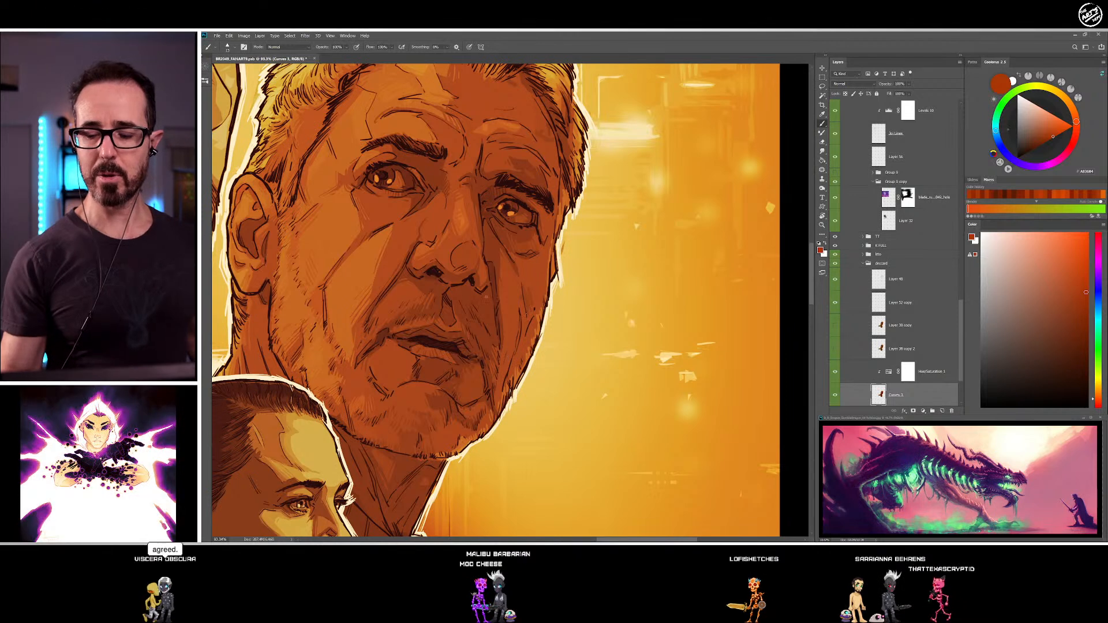
Shade from between the older man's brows along the top of his far eyebrow with sampled dark brown and red-brown tones
{"action": "left_click_drag", "start_coordinate": [499, 279], "coordinate": [495, 336]}
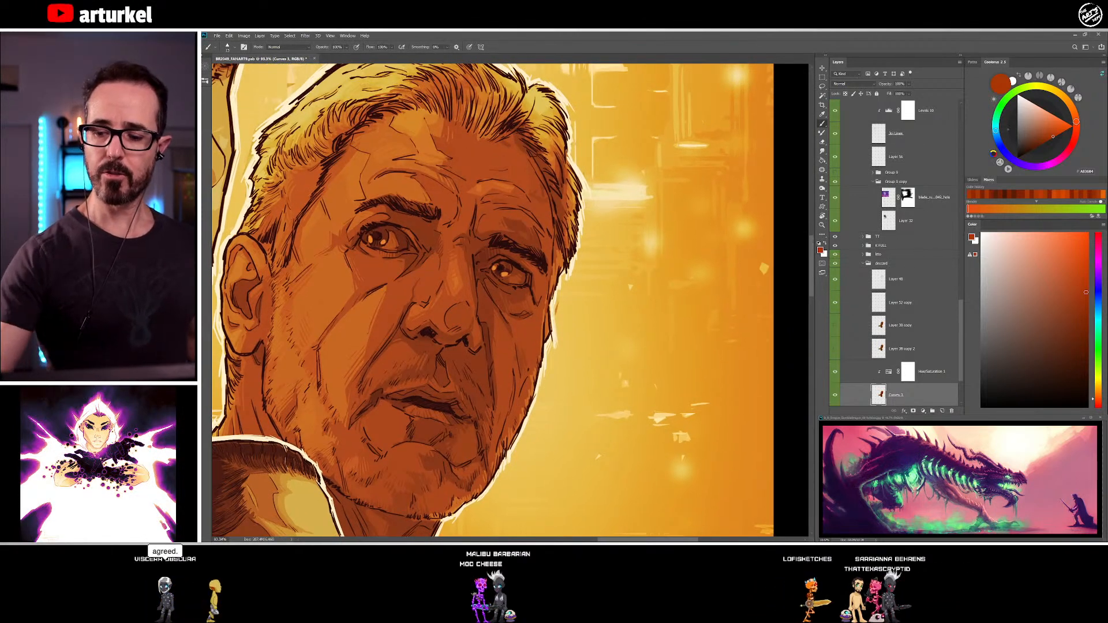
{"action": "left_click", "coordinate": [474, 245], "text": "alt"}
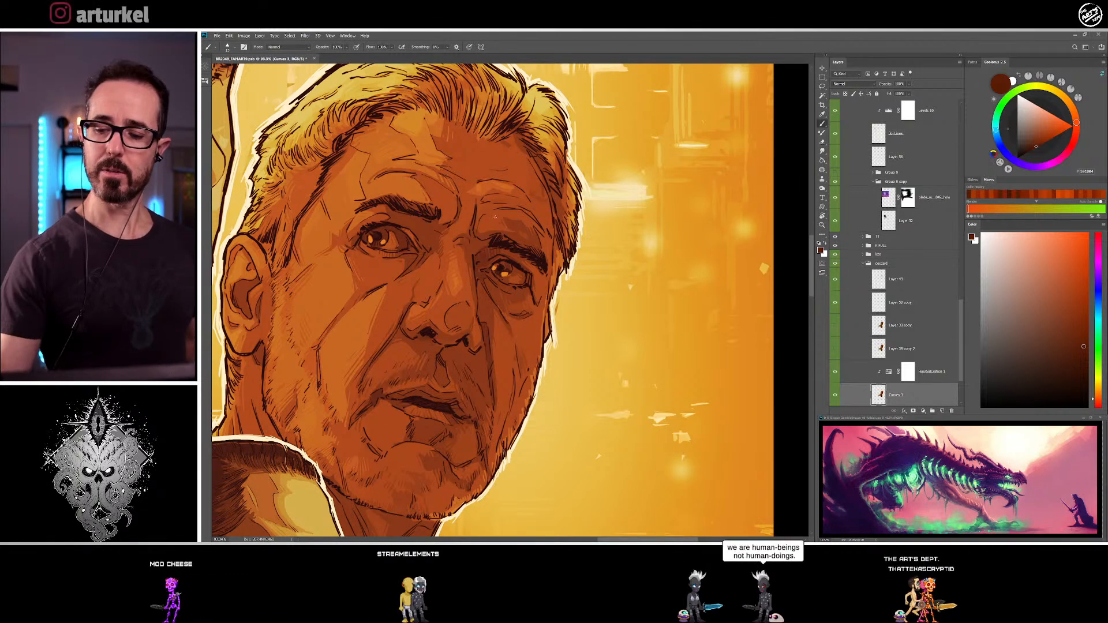
{"action": "left_click", "coordinate": [486, 250], "text": "alt"}
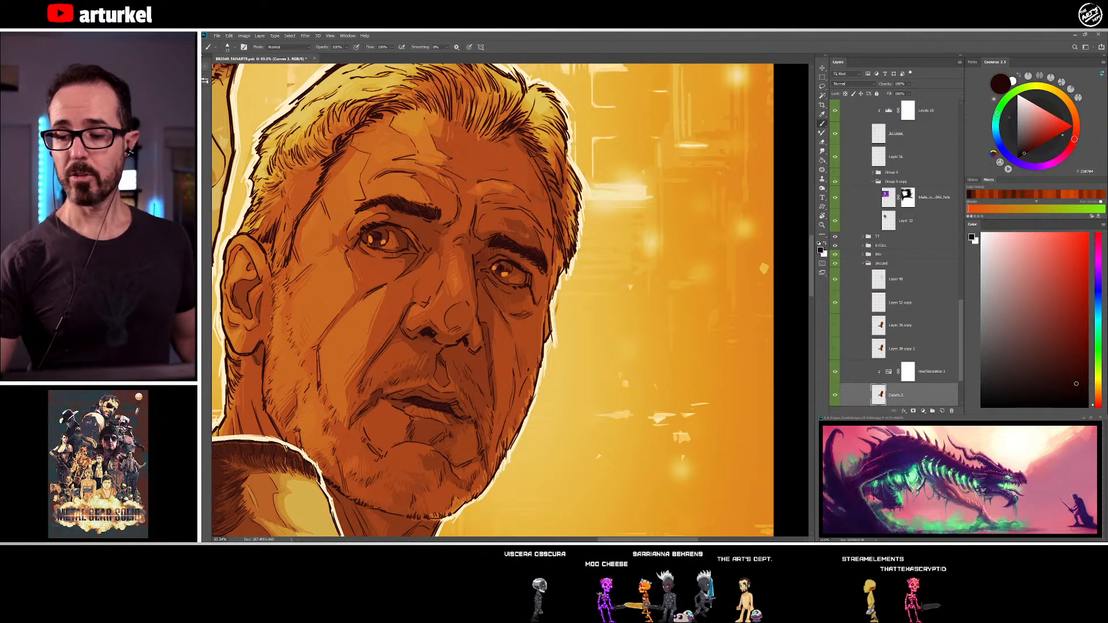
{"action": "left_click", "coordinate": [531, 239], "text": "alt"}
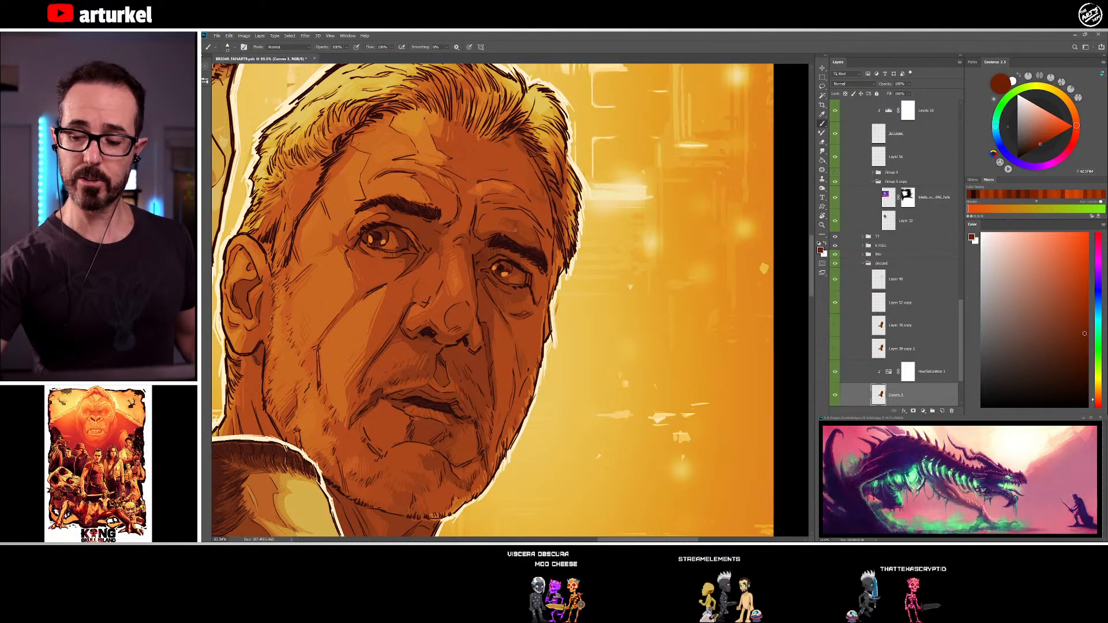
{"action": "left_click", "coordinate": [497, 219], "text": "alt"}
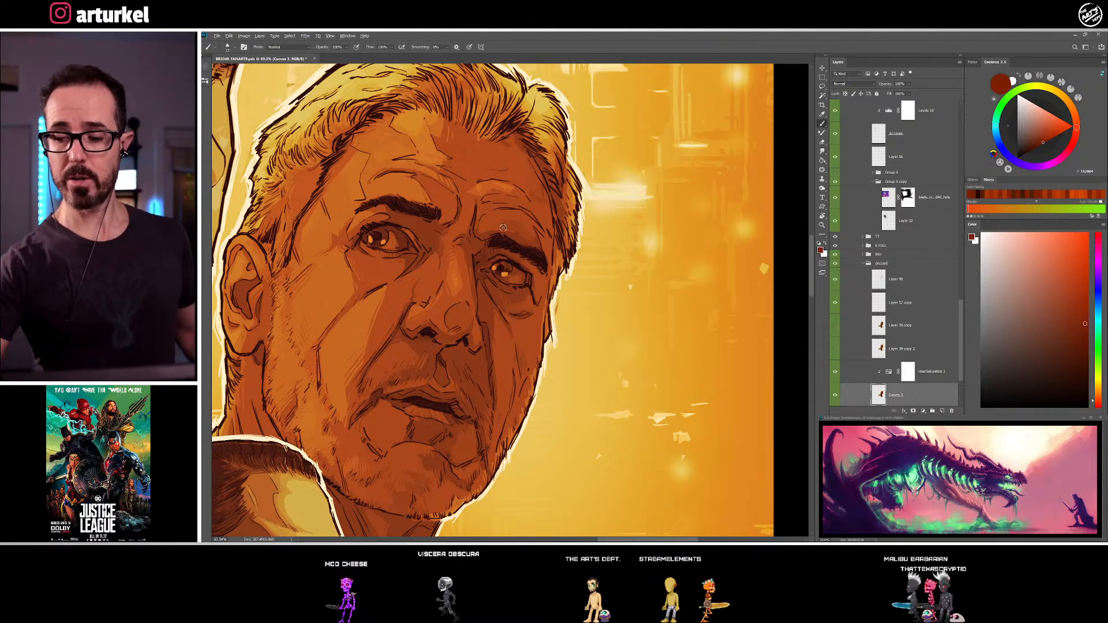
{"action": "left_click", "coordinate": [521, 235], "text": "alt"}
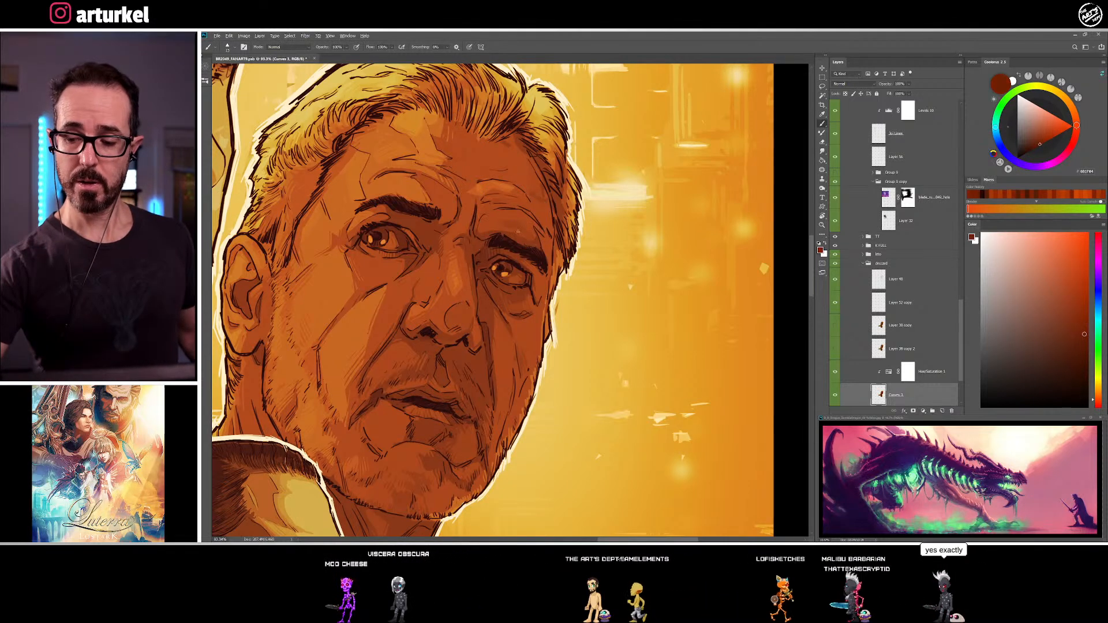
{"action": "left_click", "coordinate": [516, 235], "text": "alt"}
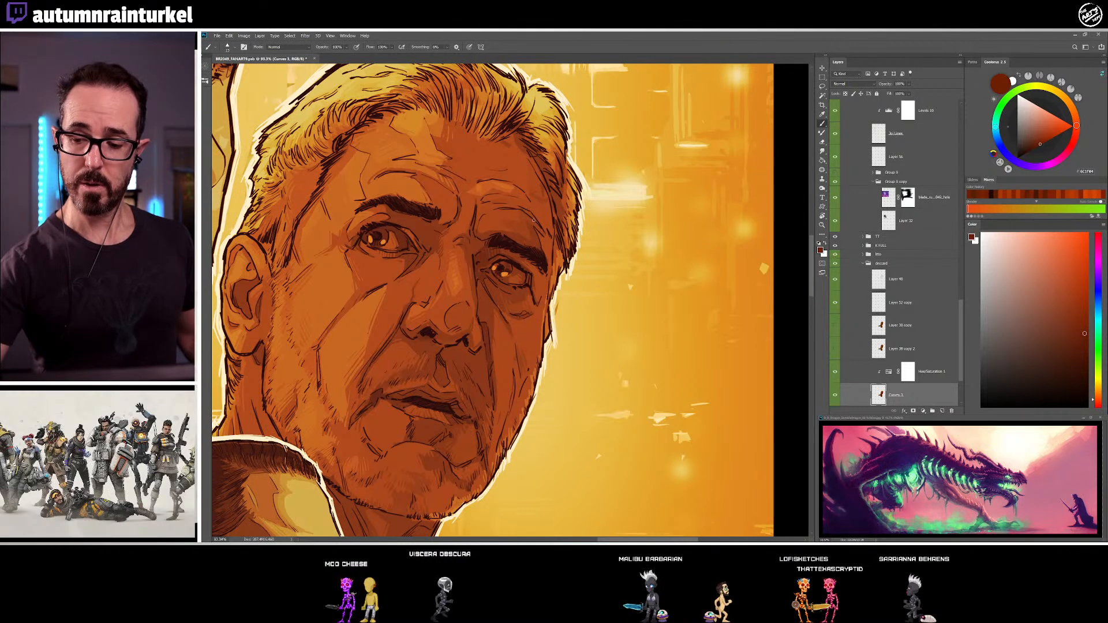
{"action": "left_click", "coordinate": [534, 241], "text": "alt"}
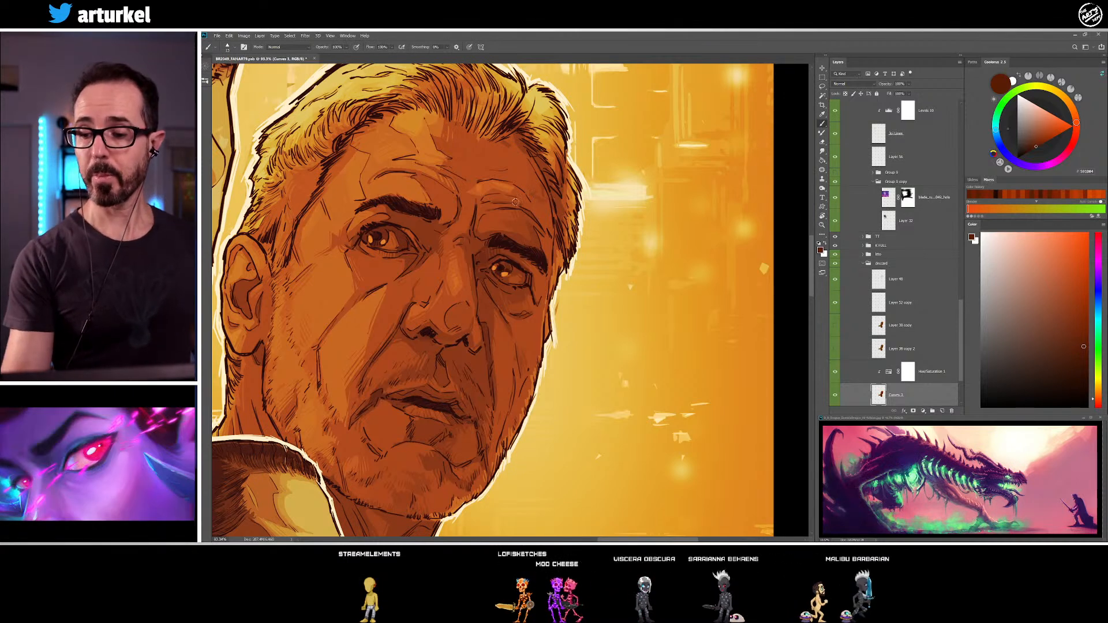
Shade the forehead wrinkles above the older man's far eyebrow with sampled red-brown and orange-brown tones
{"action": "left_click", "coordinate": [496, 200], "text": "alt"}
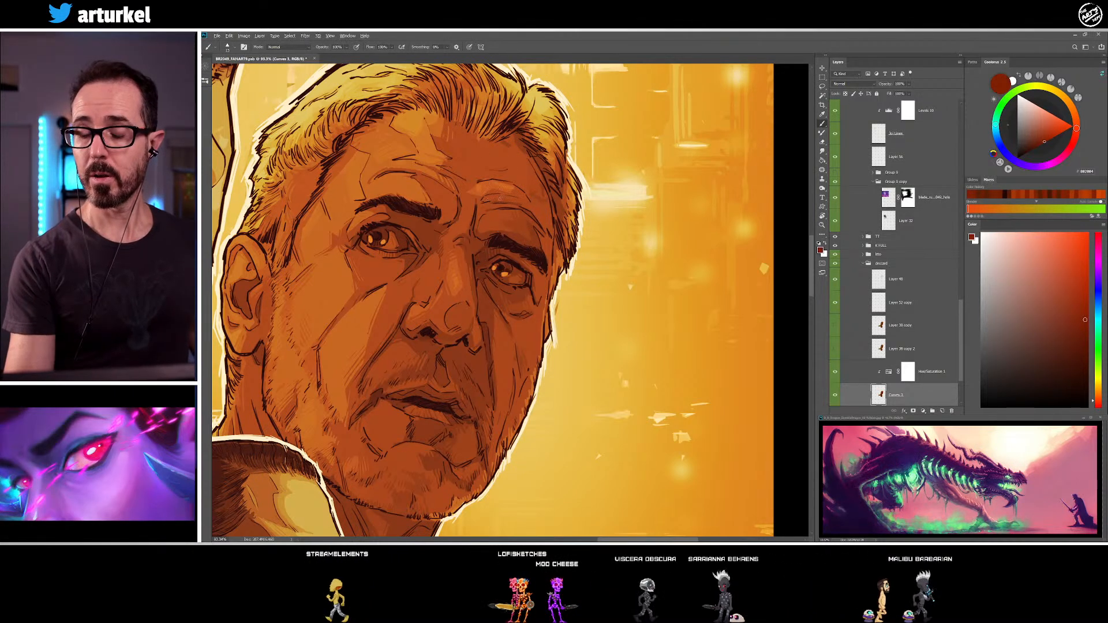
{"action": "left_click", "coordinate": [492, 187], "text": "alt"}
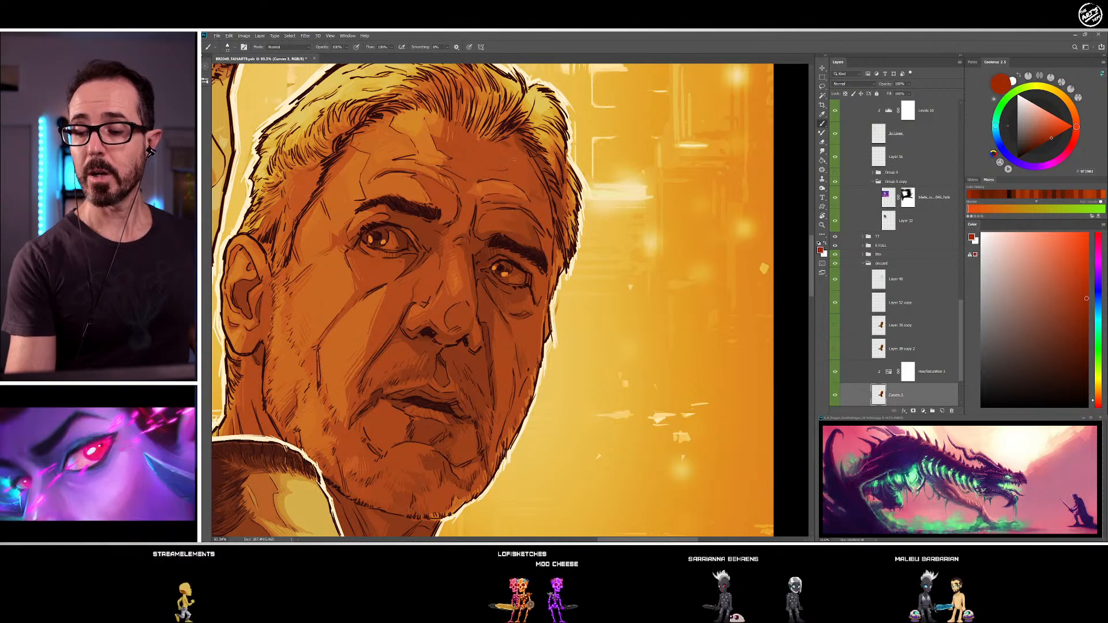
{"action": "left_click", "coordinate": [469, 185], "text": "alt"}
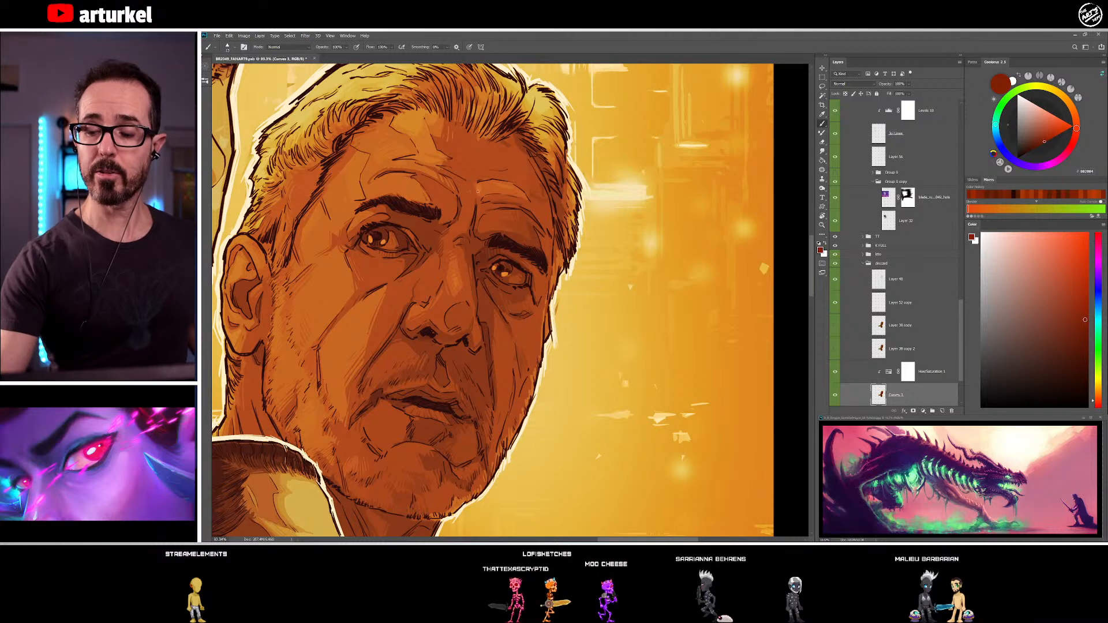
{"action": "left_click", "coordinate": [482, 186], "text": "alt"}
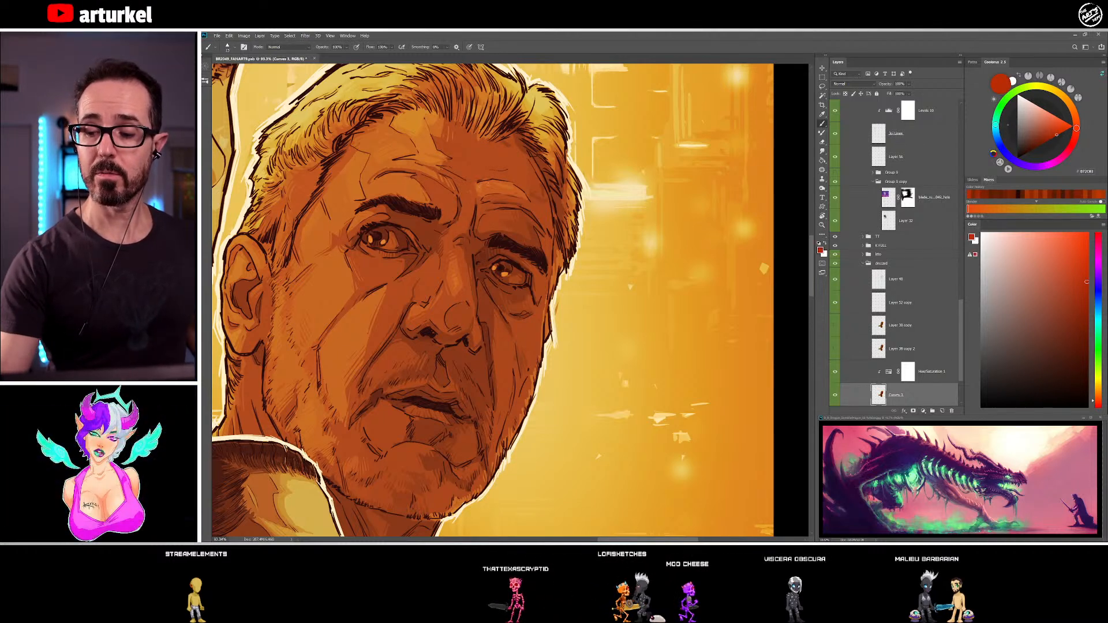
{"action": "left_click", "coordinate": [486, 189], "text": "alt"}
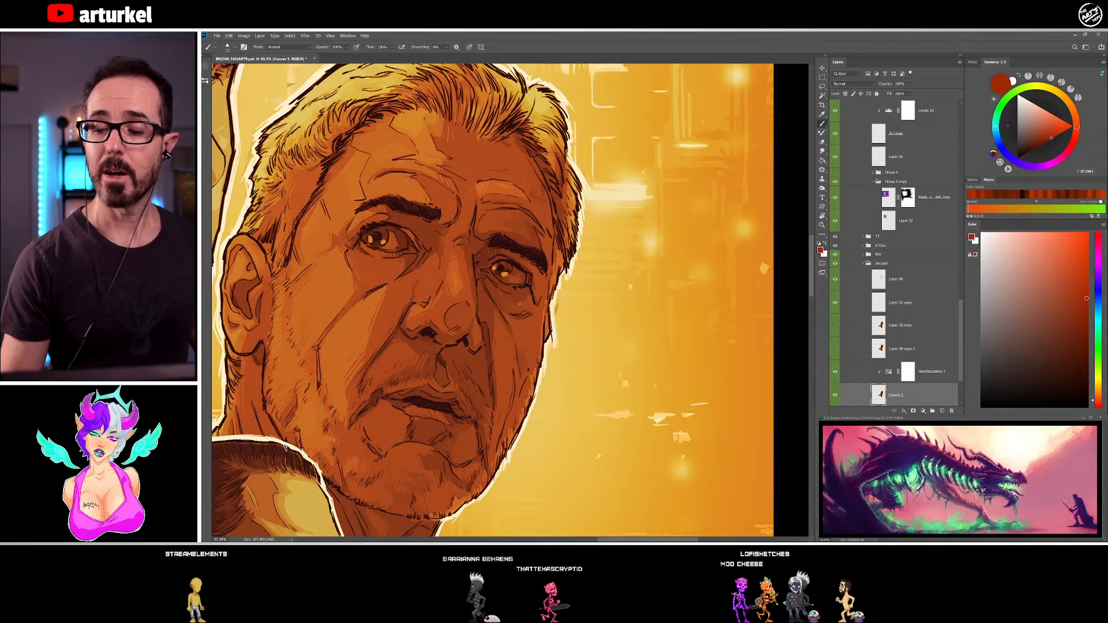
{"action": "left_click", "coordinate": [502, 170], "text": "alt"}
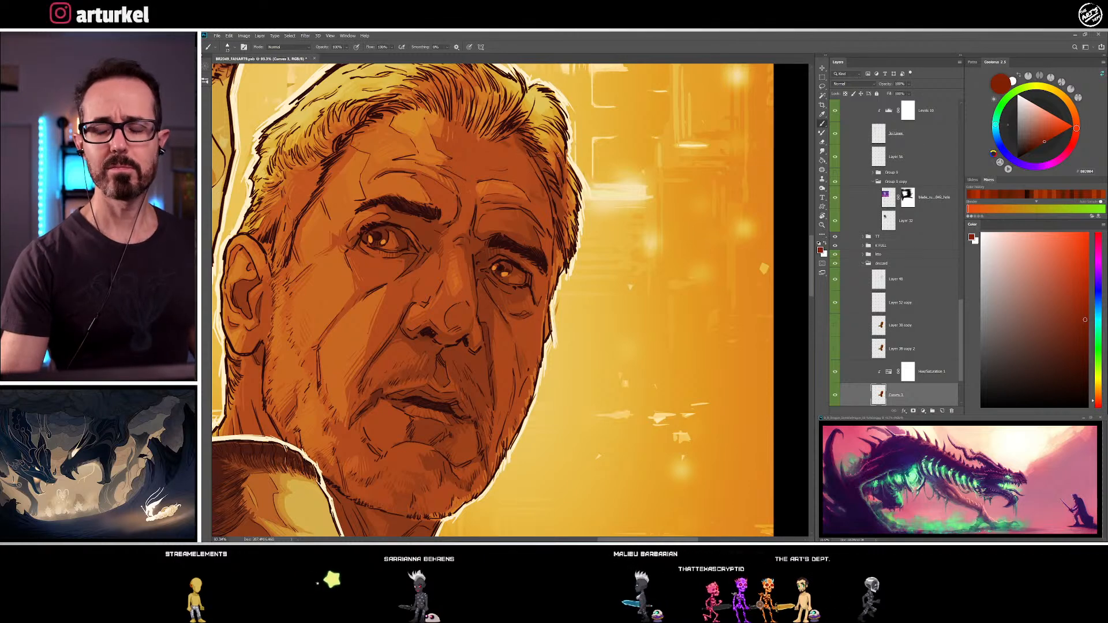
{"action": "left_click", "coordinate": [514, 183], "text": "alt"}
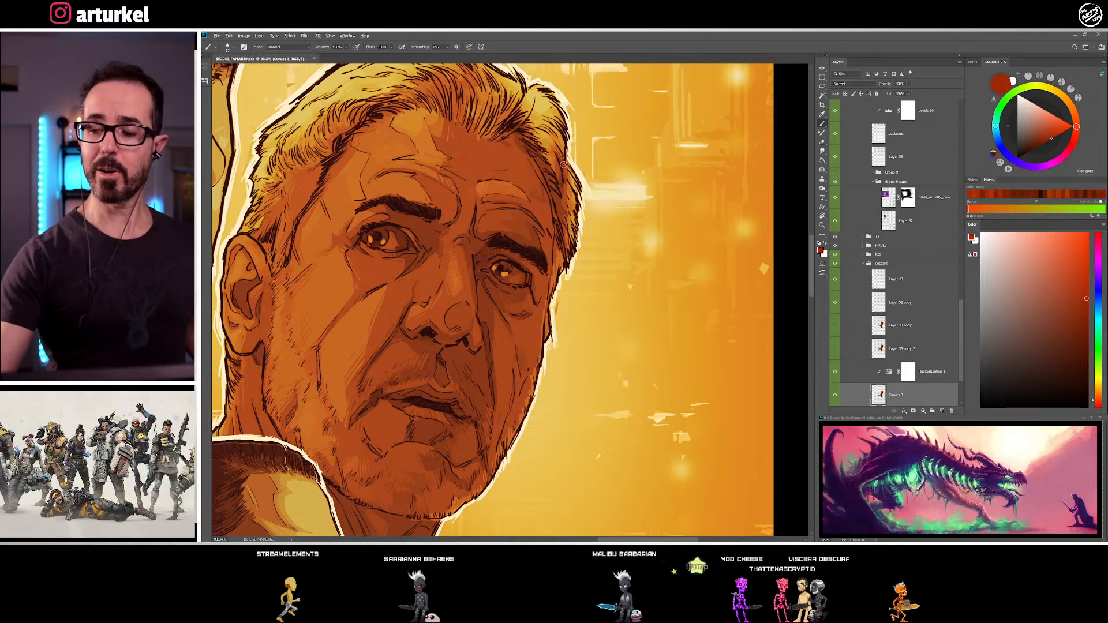
Shade the far side of the older man's forehead from the temple up to the hairline with sampled dark red-brown tones
{"action": "left_click", "coordinate": [540, 197], "text": "alt"}
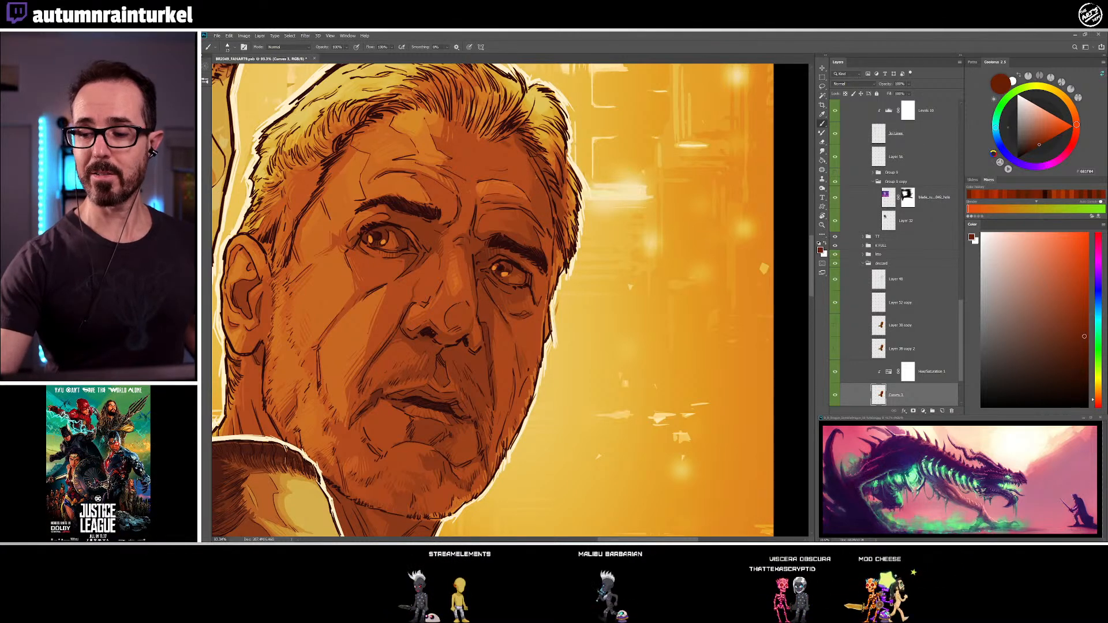
{"action": "left_click", "coordinate": [530, 196], "text": "alt"}
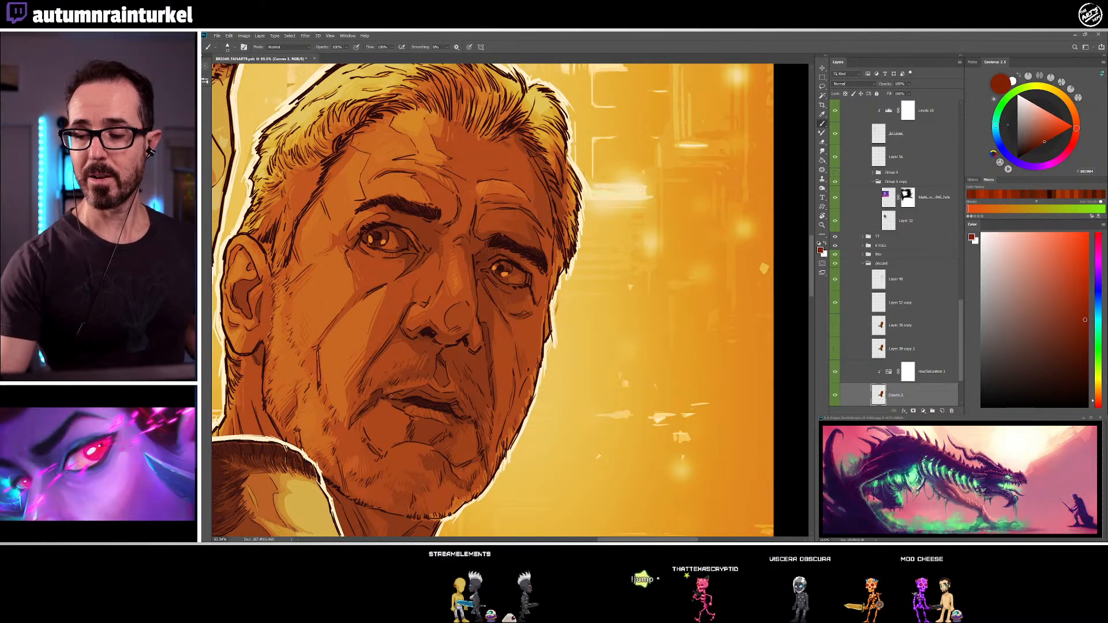
{"action": "left_click", "coordinate": [538, 191], "text": "alt"}
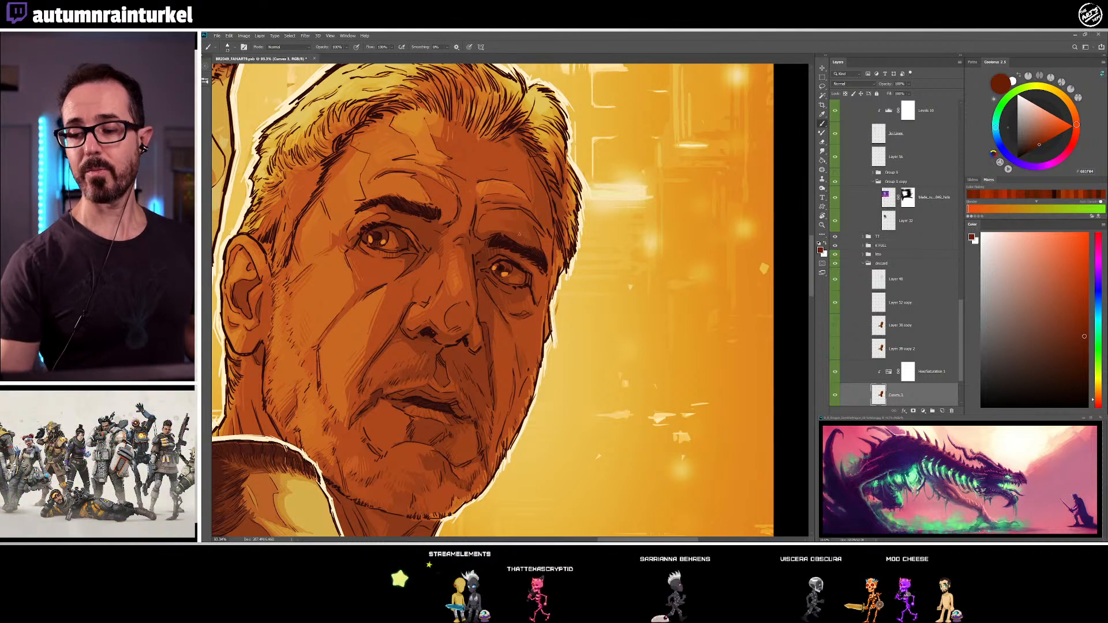
{"action": "left_click_drag", "start_coordinate": [518, 367], "coordinate": [492, 393]}
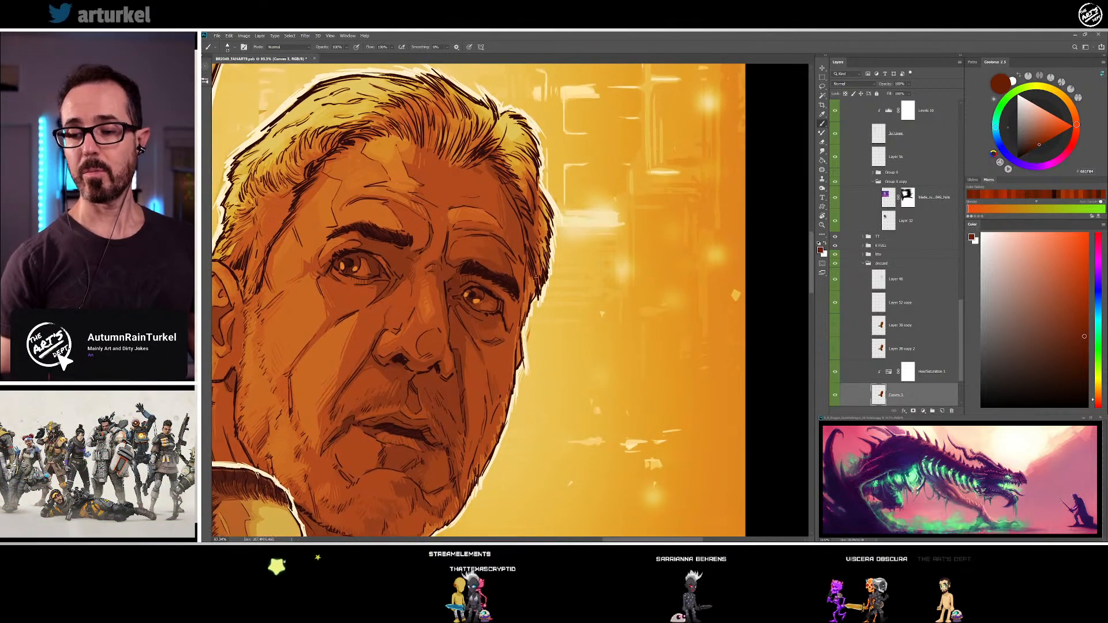
{"action": "left_click", "coordinate": [491, 167], "text": "alt"}
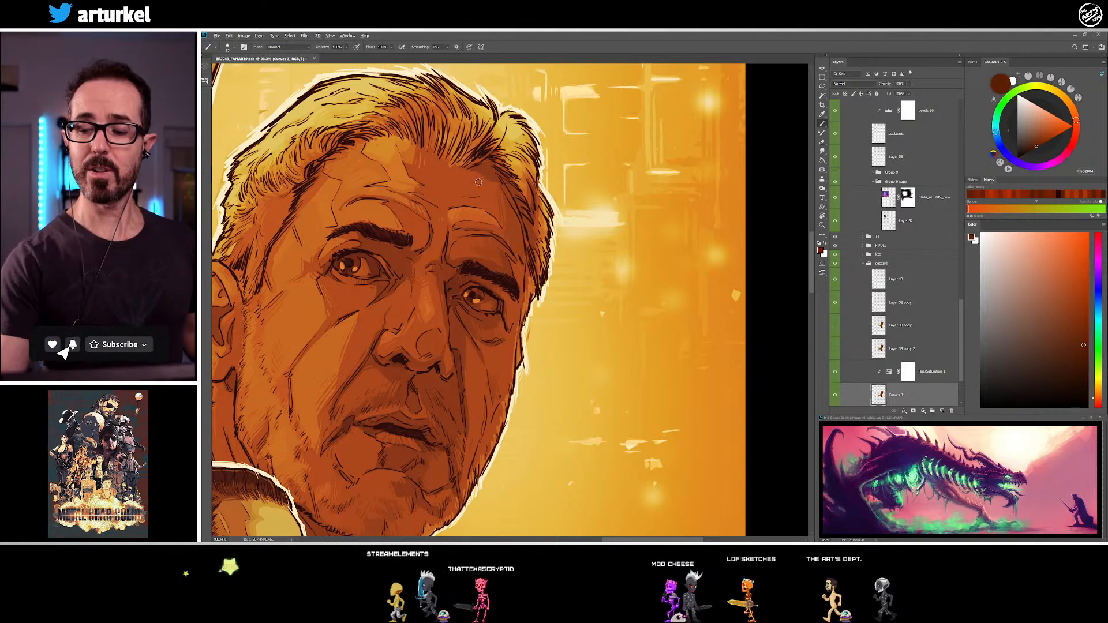
{"action": "left_click", "coordinate": [497, 157], "text": "alt"}
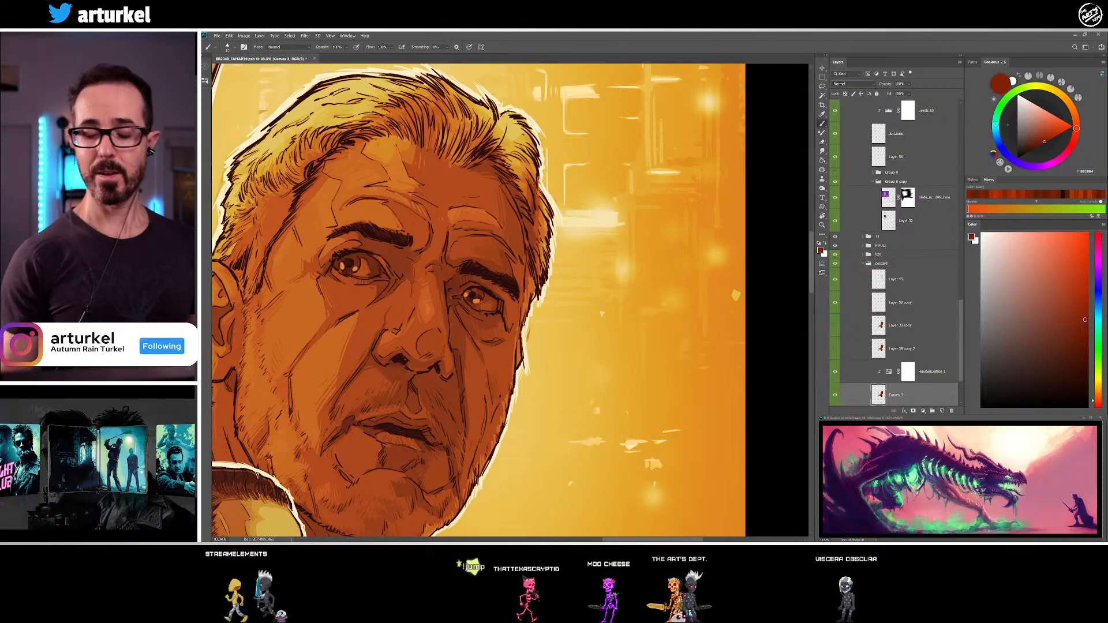
Paint the front hair above the centre of the older man's forehead with sampled orange and red-brown tones
{"action": "left_click_drag", "start_coordinate": [529, 382], "coordinate": [520, 454]}
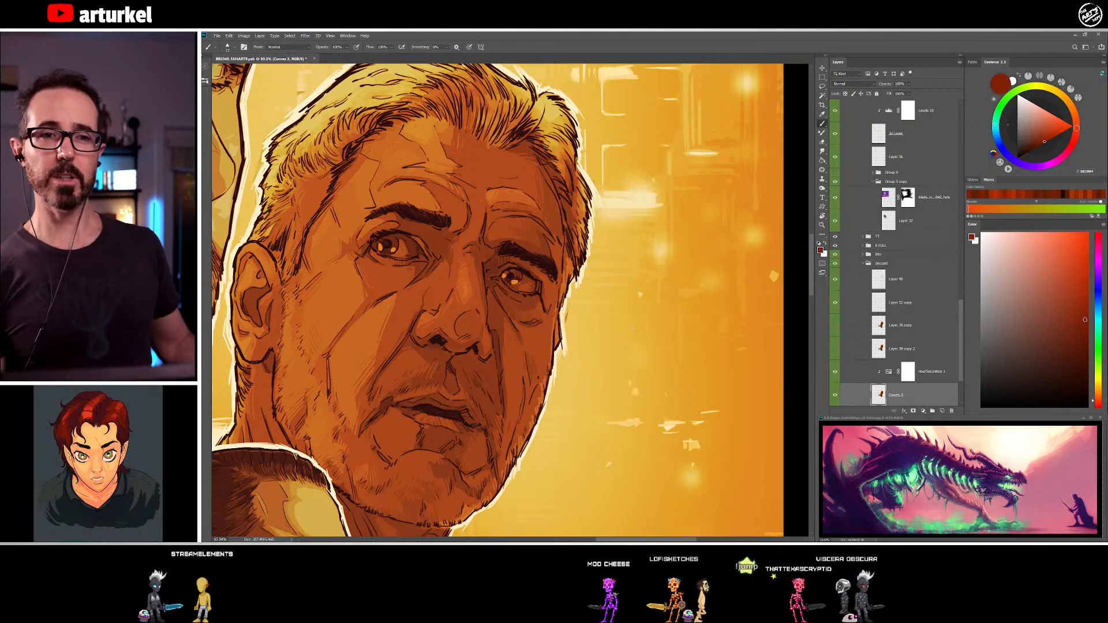
{"action": "left_click_drag", "start_coordinate": [542, 292], "coordinate": [567, 361]}
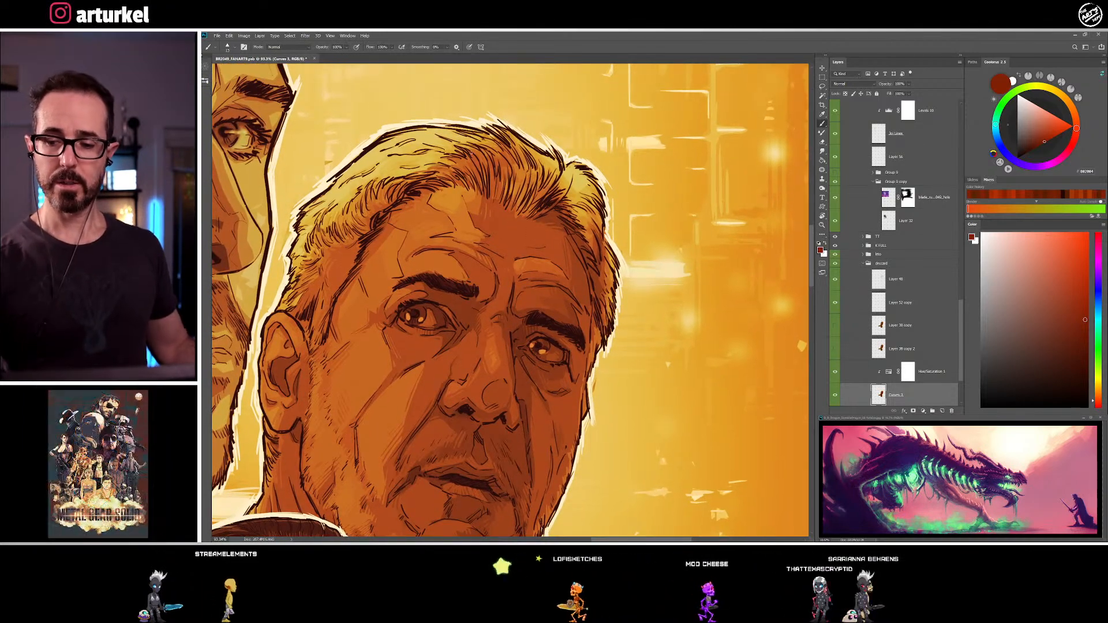
{"action": "left_click", "coordinate": [464, 157], "text": "alt"}
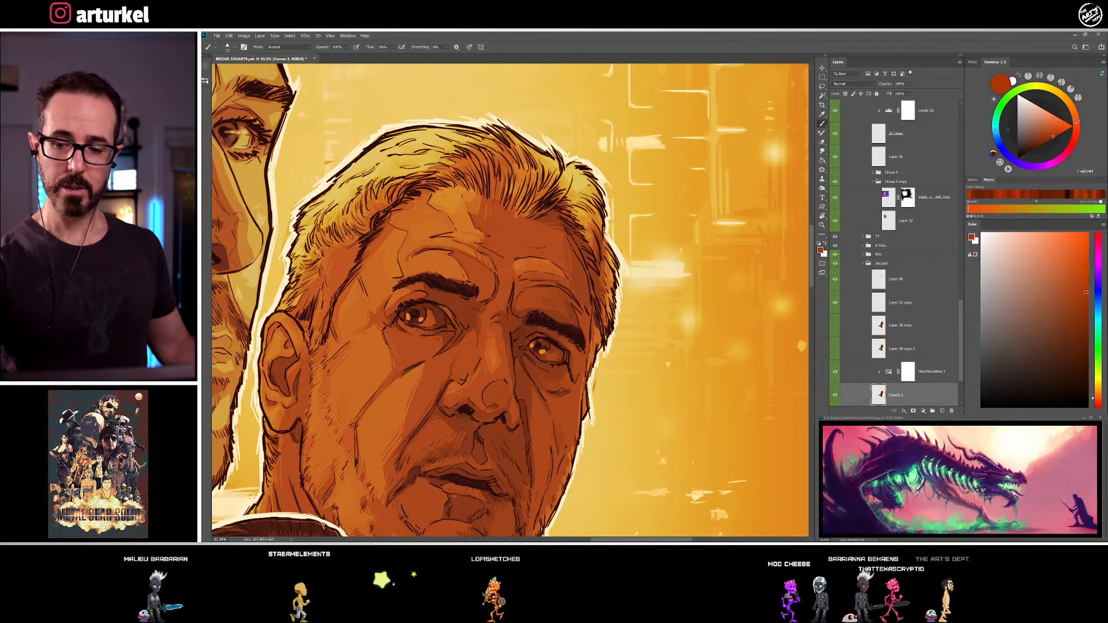
{"action": "left_click", "coordinate": [470, 141], "text": "alt"}
{"action": "left_click", "coordinate": [491, 140], "text": "alt"}
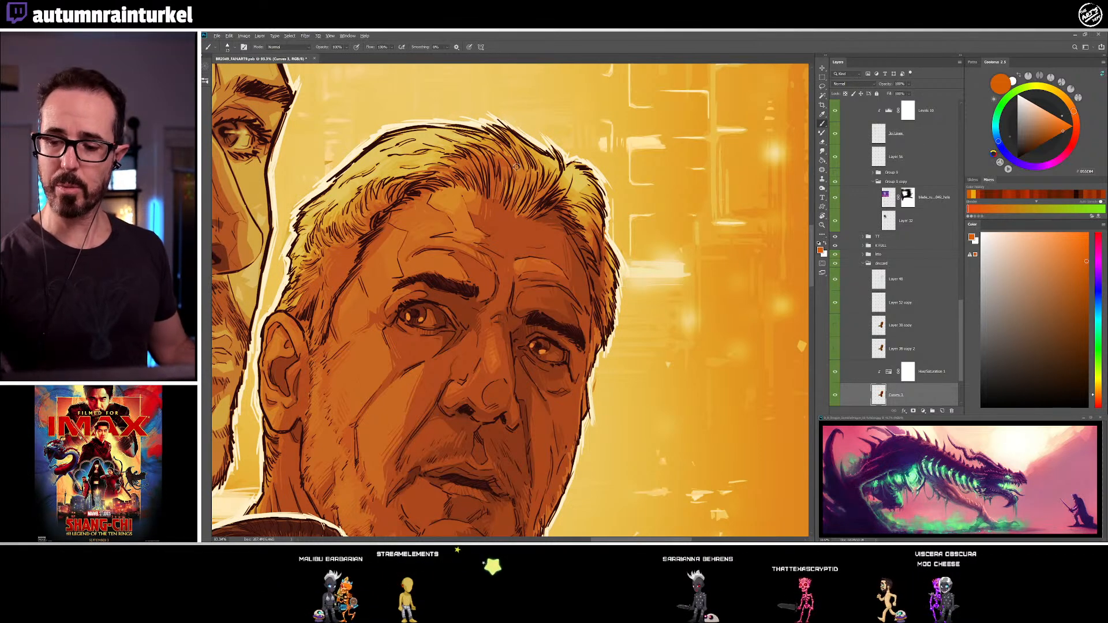
{"action": "left_click", "coordinate": [501, 162], "text": "alt"}
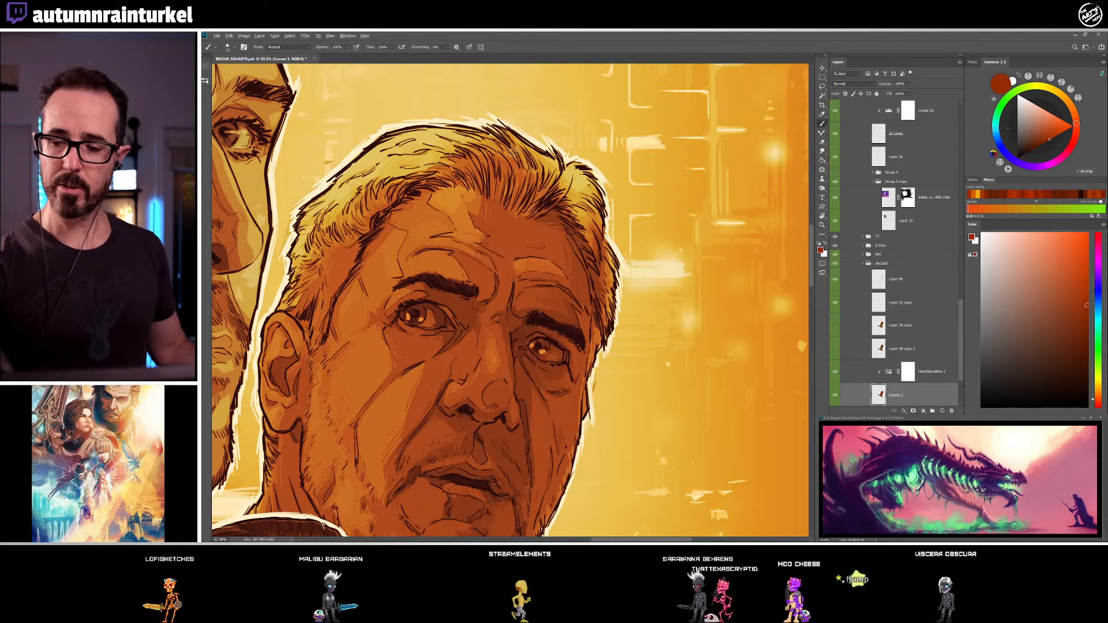
{"action": "left_click", "coordinate": [514, 168], "text": "alt"}
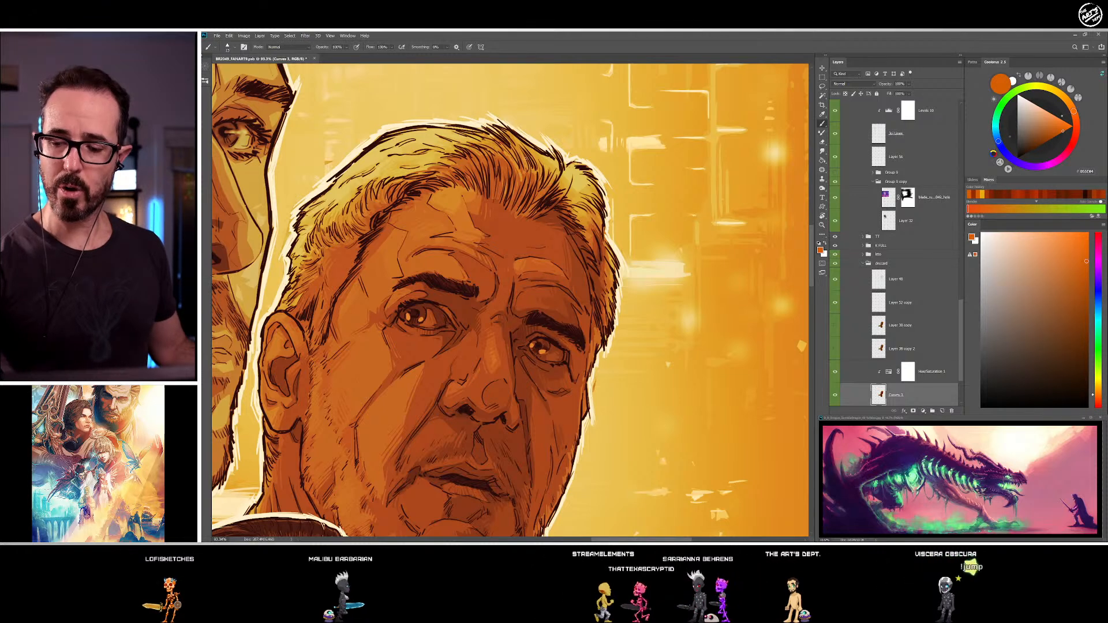
{"action": "left_click", "coordinate": [492, 180], "text": "alt"}
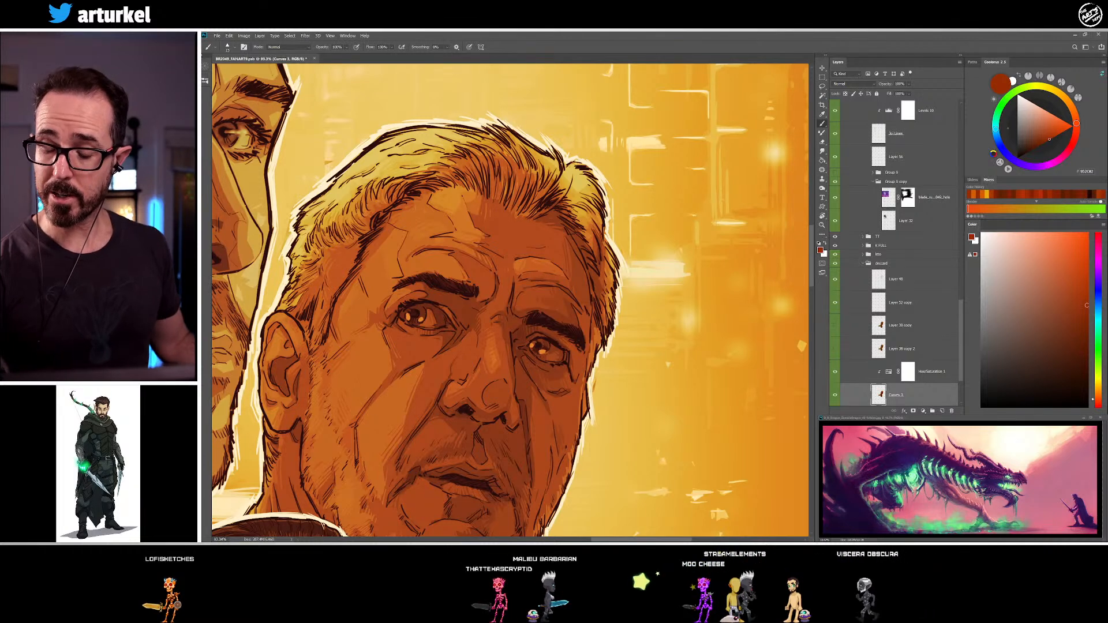
Paint the hair tuft above the far side of the older man's forehead with sampled orange-red, yellow and red-brown
{"action": "left_click", "coordinate": [540, 183], "text": "alt"}
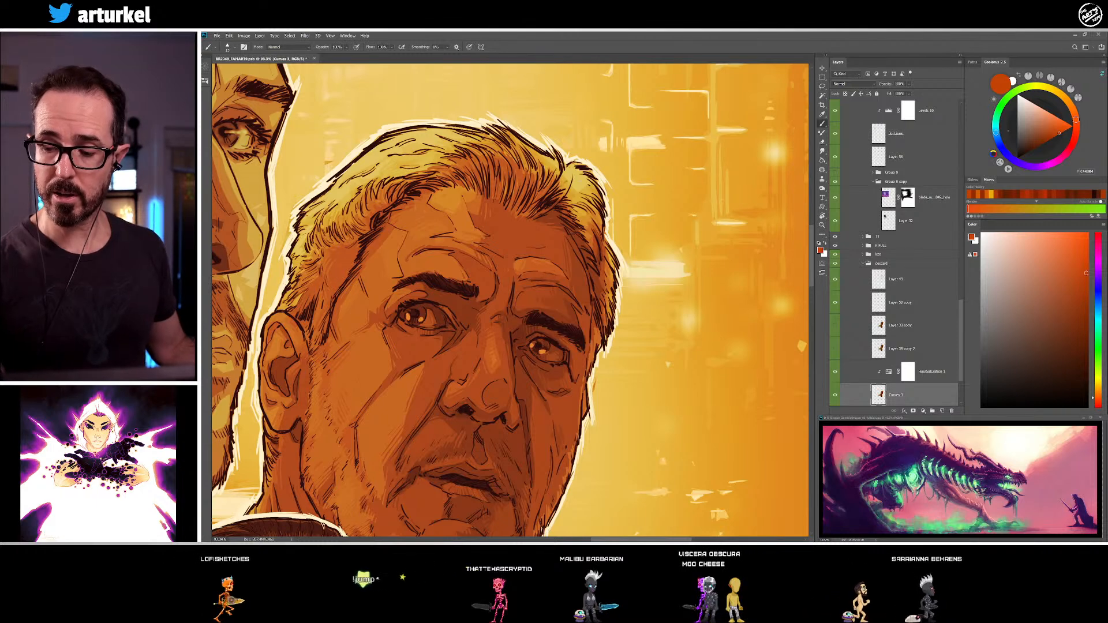
{"action": "left_click", "coordinate": [570, 175], "text": "alt"}
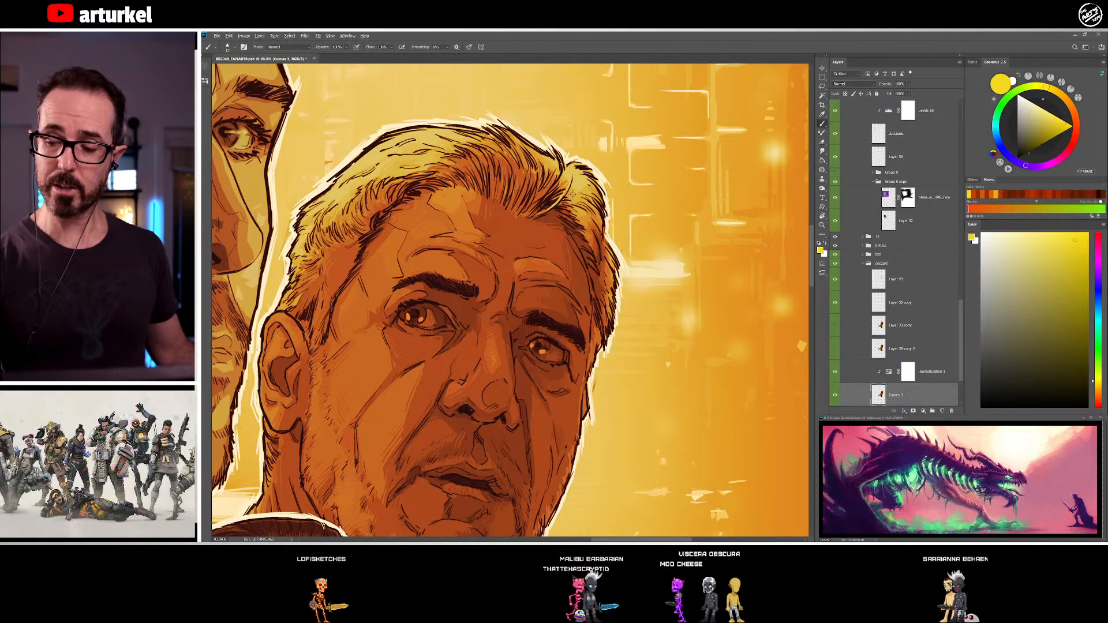
{"action": "left_click", "coordinate": [550, 187], "text": "alt"}
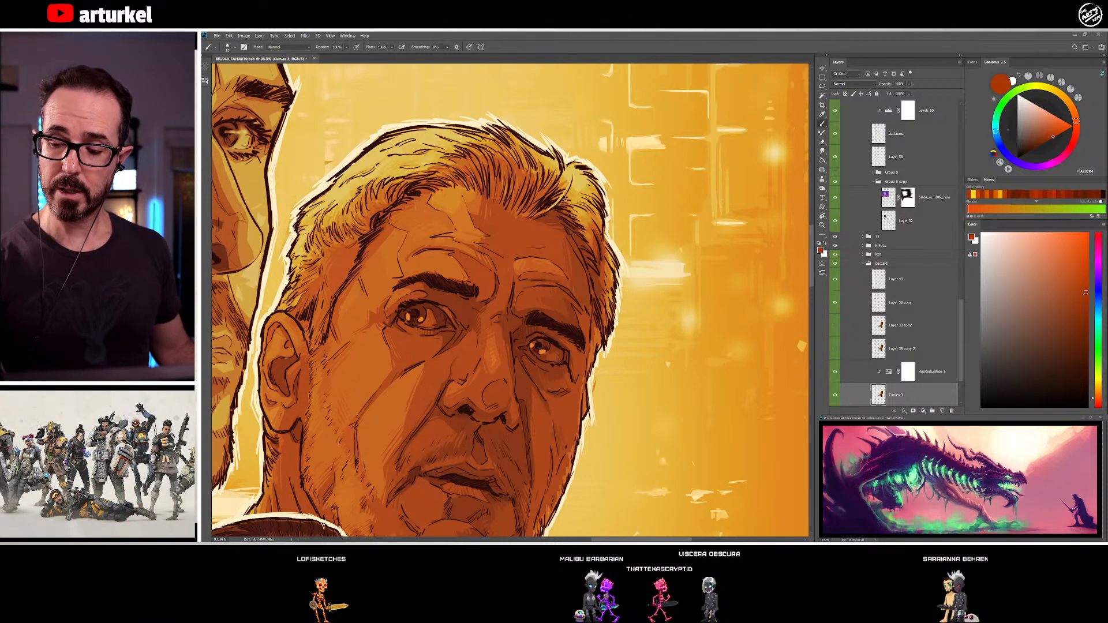
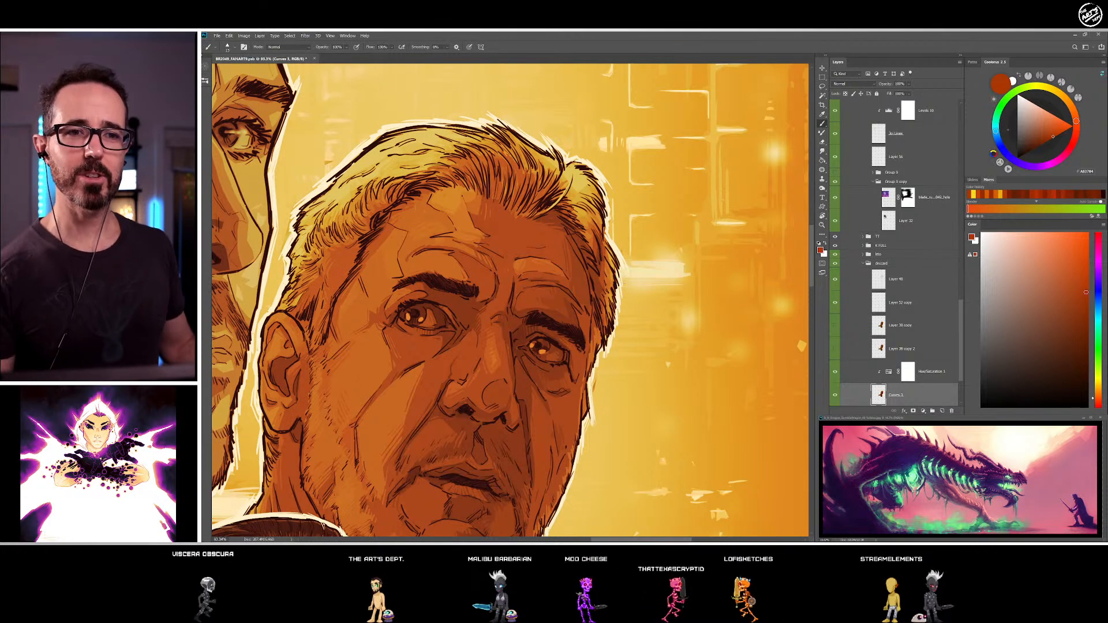
Refine the hair tuft above the far side of the older man's forehead with sampled orange and golden-yellow tones
{"action": "left_click", "coordinate": [583, 218], "text": "alt"}
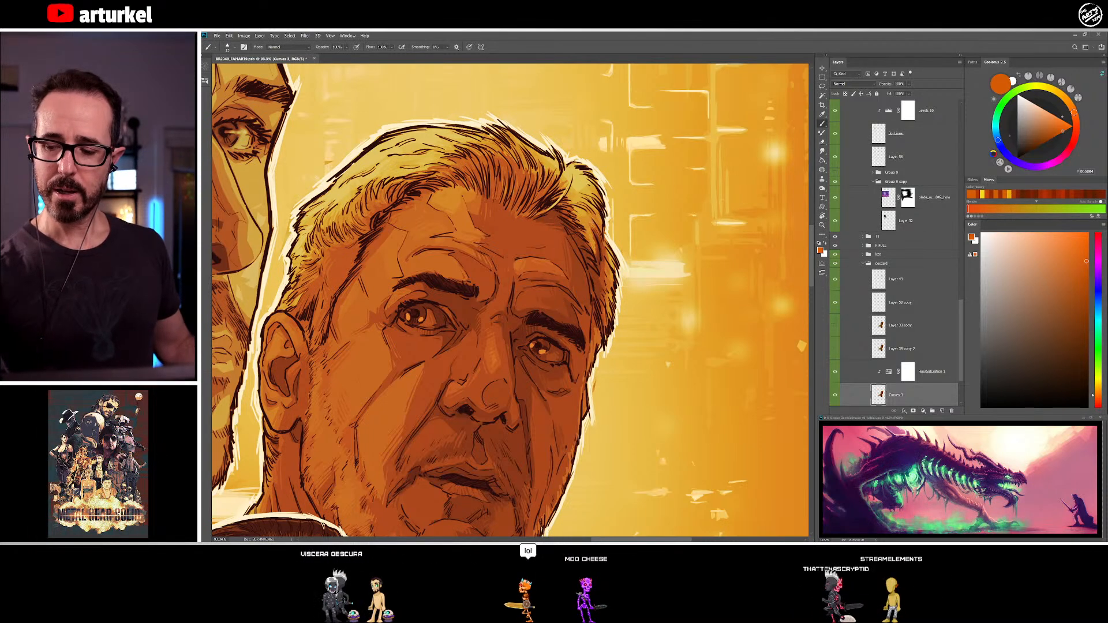
{"action": "left_click", "coordinate": [579, 215], "text": "alt"}
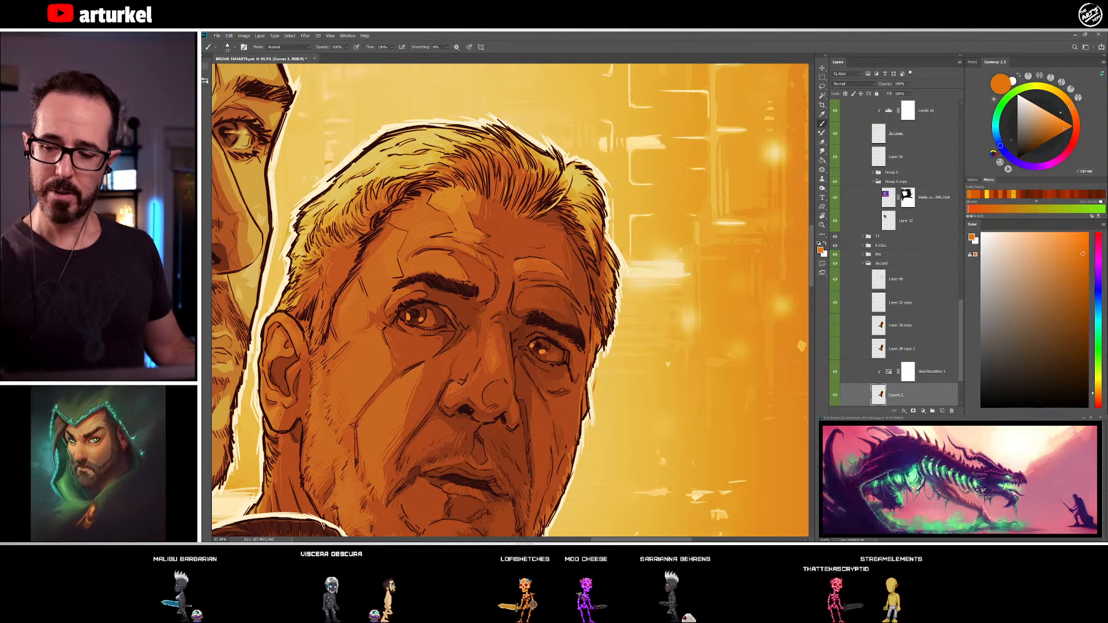
{"action": "left_click", "coordinate": [585, 188], "text": "alt"}
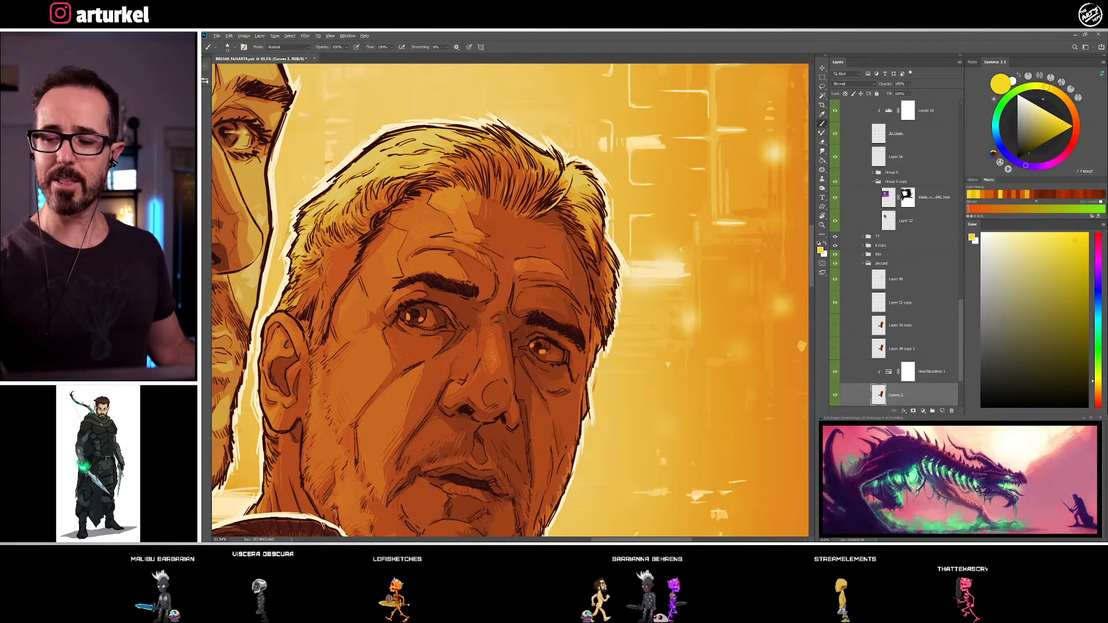
{"action": "left_click", "coordinate": [592, 176], "text": "alt"}
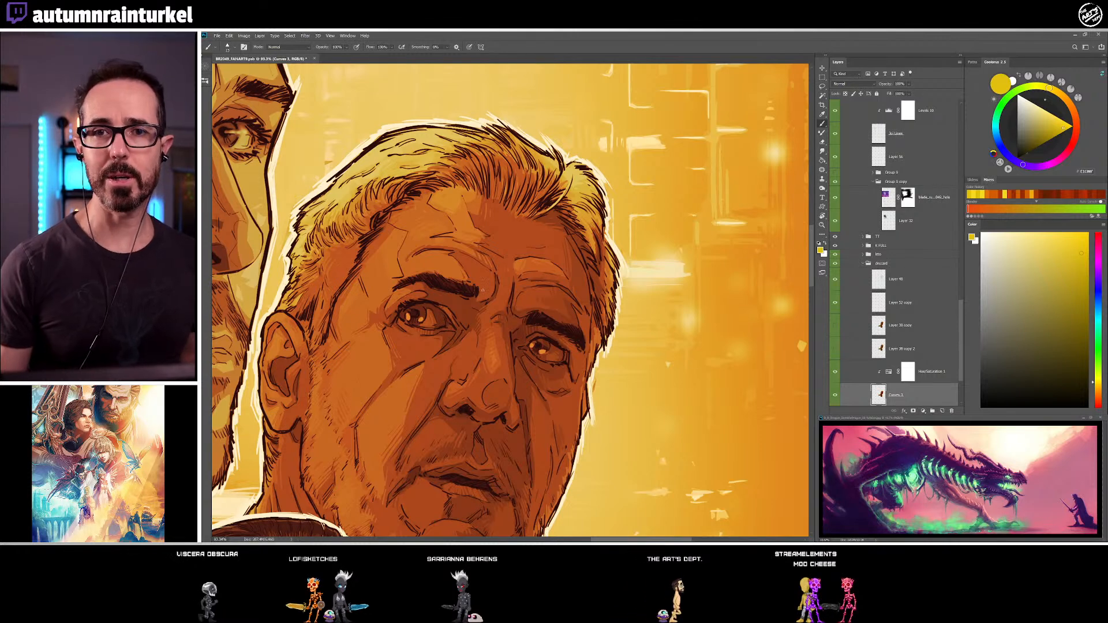
{"action": "left_click", "coordinate": [555, 163], "text": "alt"}
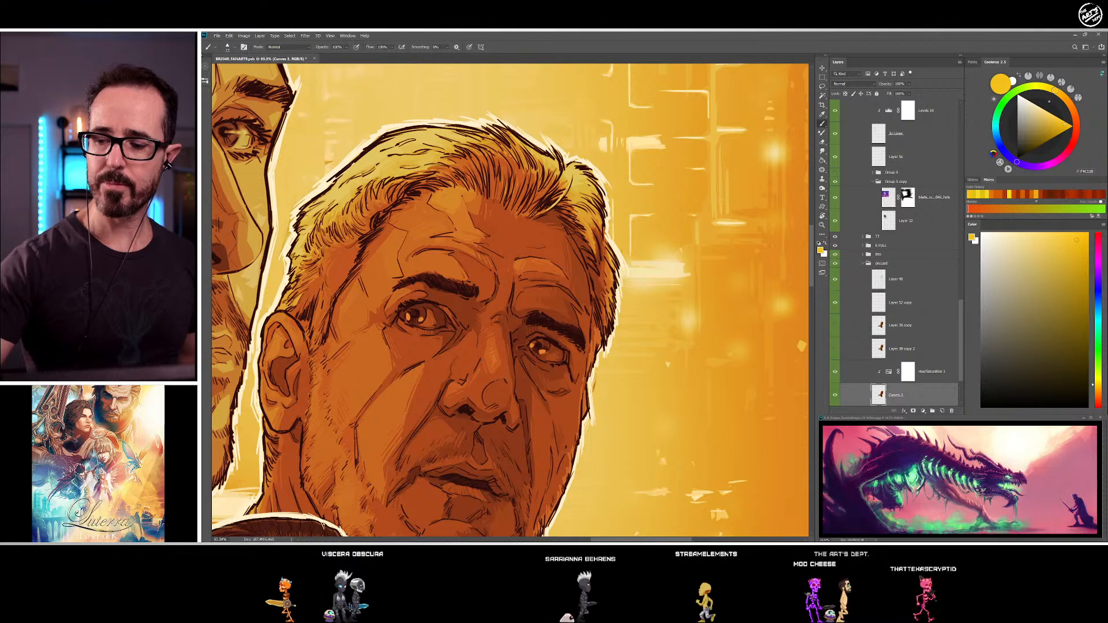
{"action": "left_click", "coordinate": [457, 135], "text": "alt"}
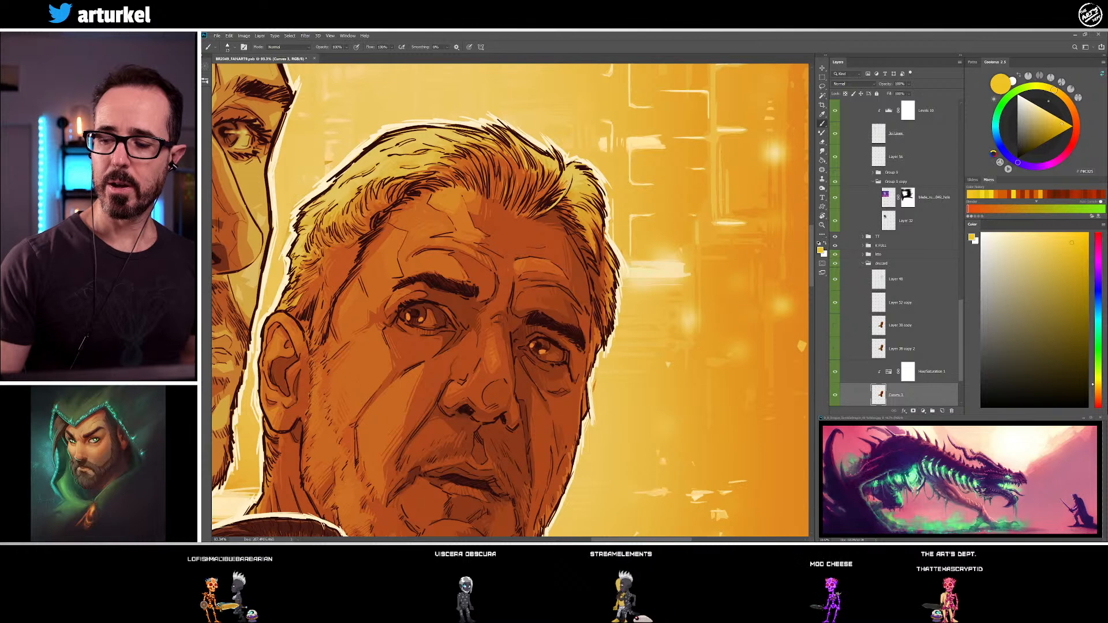
{"action": "left_click", "coordinate": [577, 176], "text": "alt"}
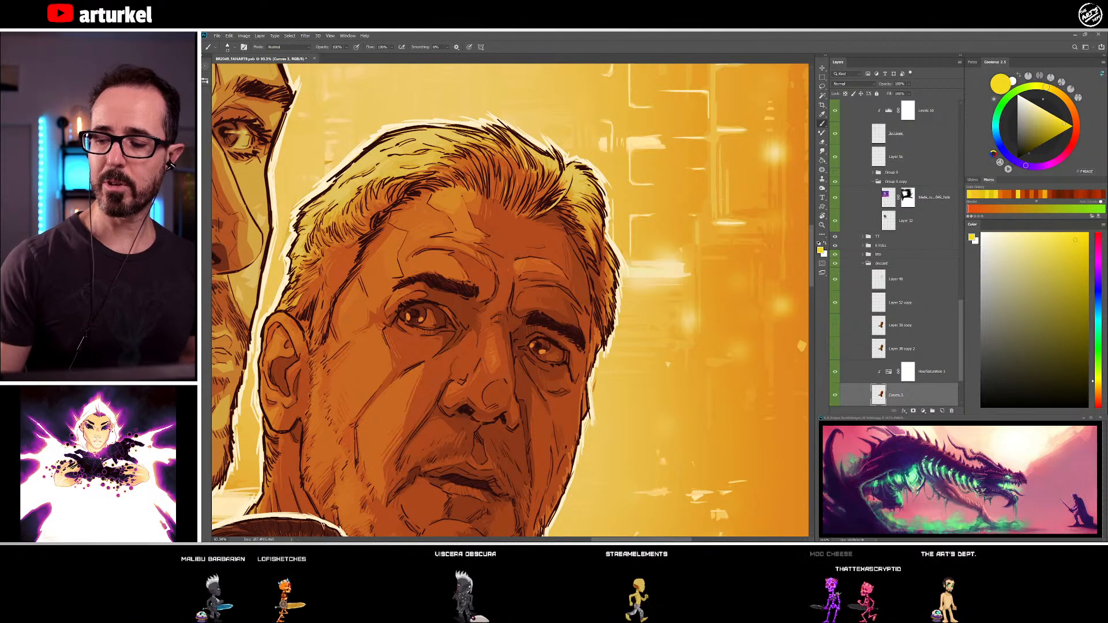
Shade the hair along the older man's far temple with sampled dark red-brown and orange tones
{"action": "left_click_drag", "start_coordinate": [583, 233], "coordinate": [480, 188]}
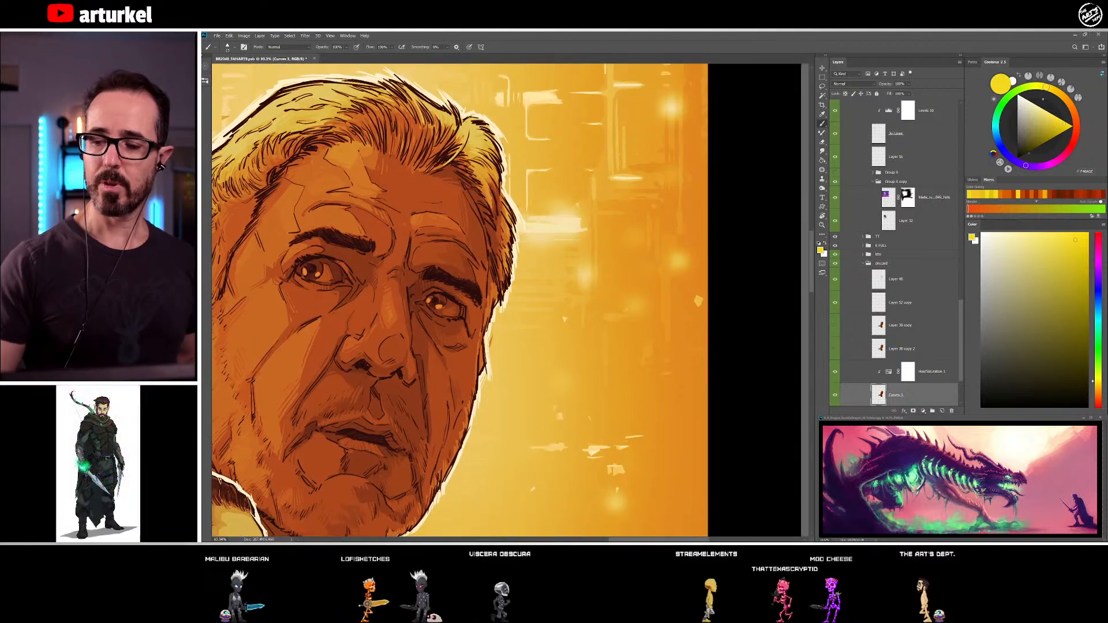
{"action": "left_click", "coordinate": [483, 192], "text": "alt"}
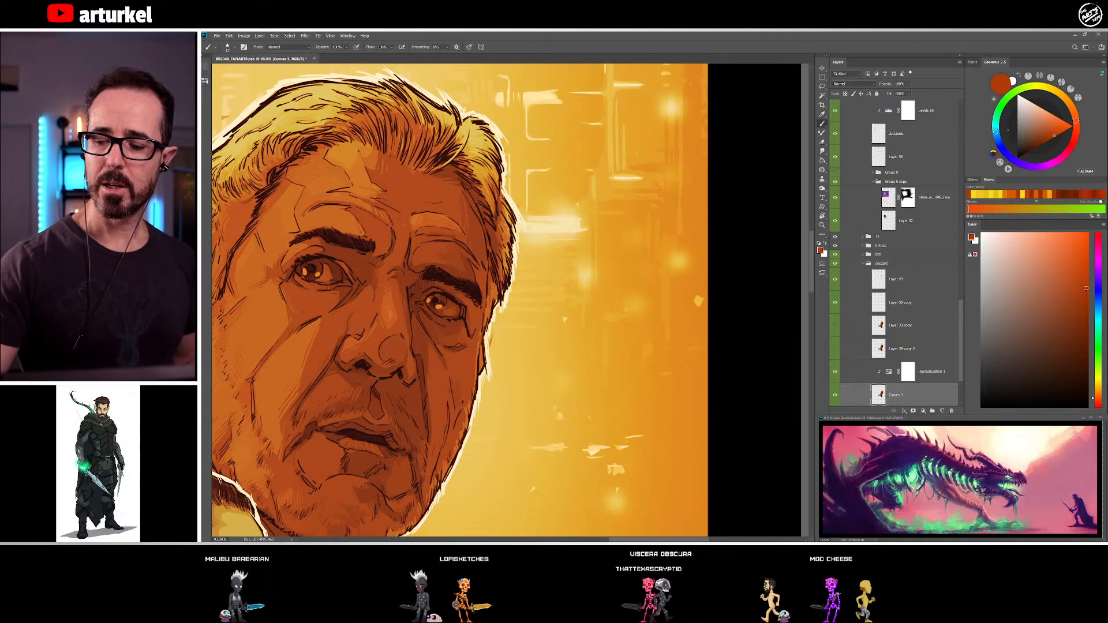
{"action": "left_click", "coordinate": [500, 205], "text": "alt"}
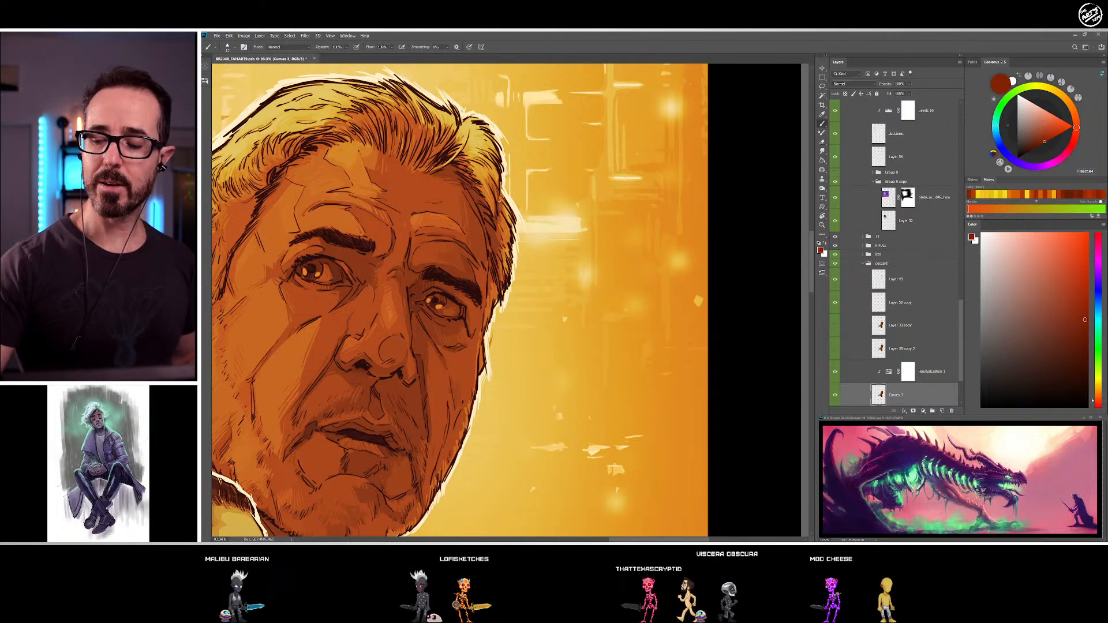
{"action": "left_click", "coordinate": [494, 237], "text": "alt"}
{"action": "left_click", "coordinate": [496, 247], "text": "alt"}
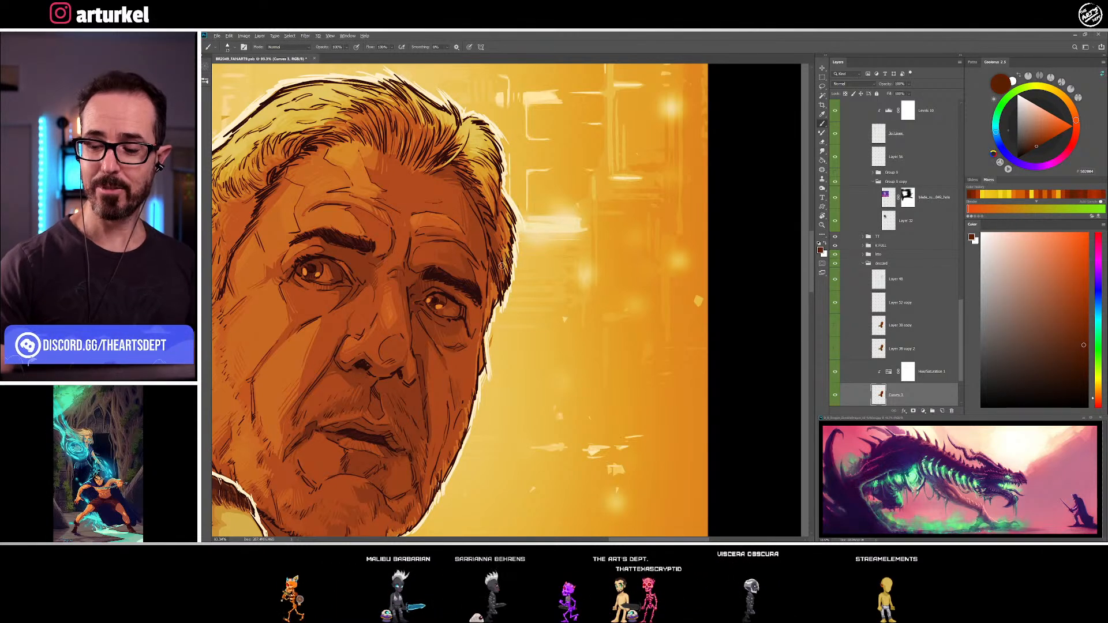
{"action": "left_click", "coordinate": [499, 237], "text": "alt"}
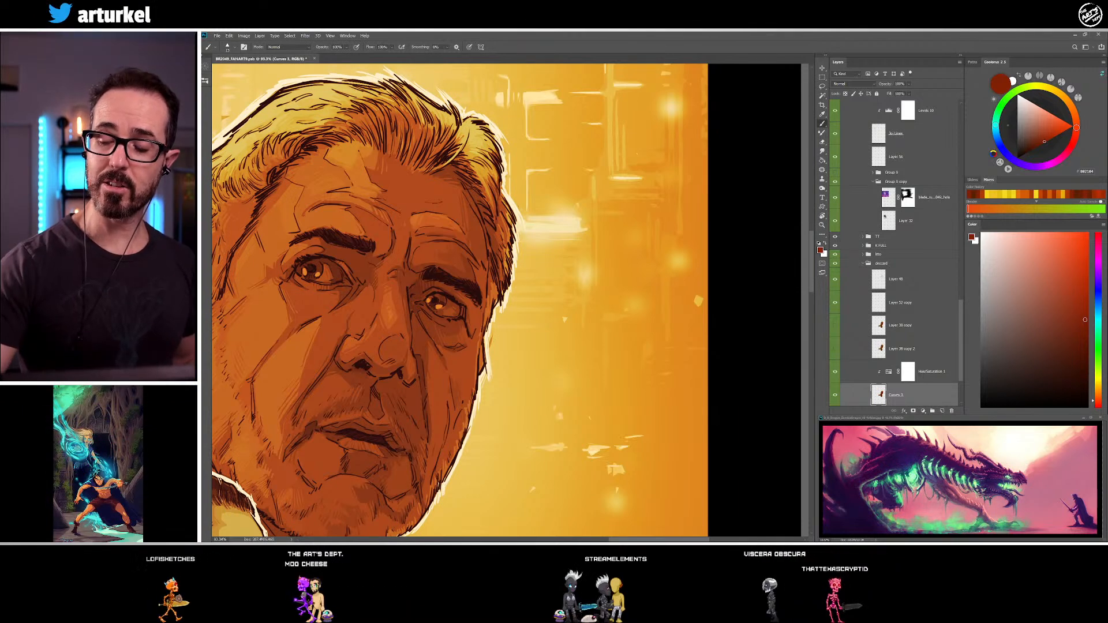
{"action": "left_click", "coordinate": [508, 237], "text": "alt"}
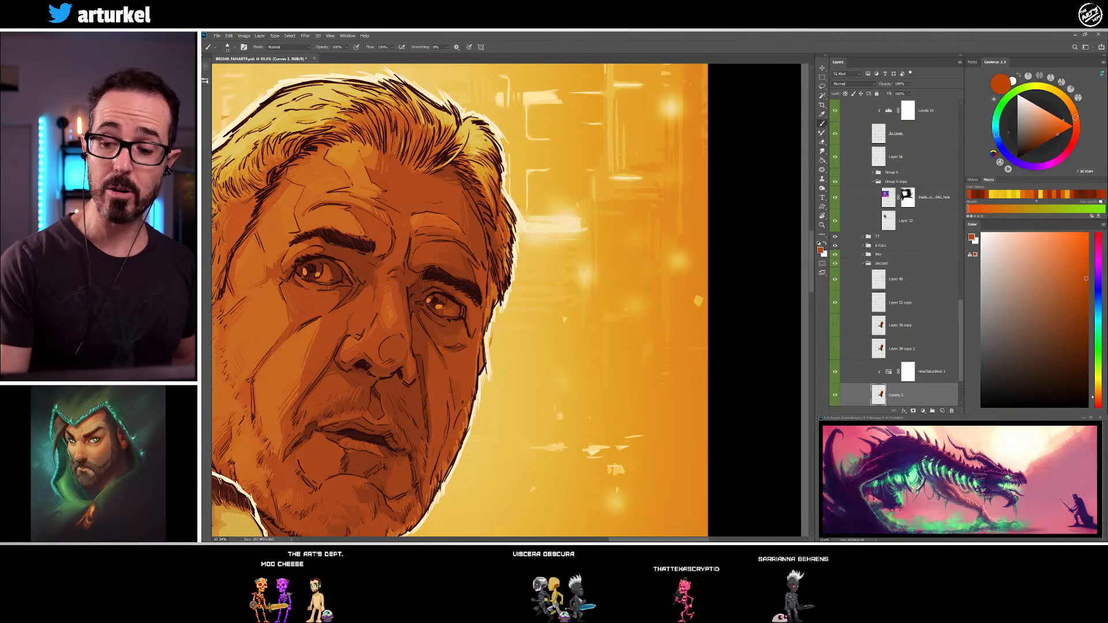
{"action": "left_click", "coordinate": [469, 148], "text": "alt"}
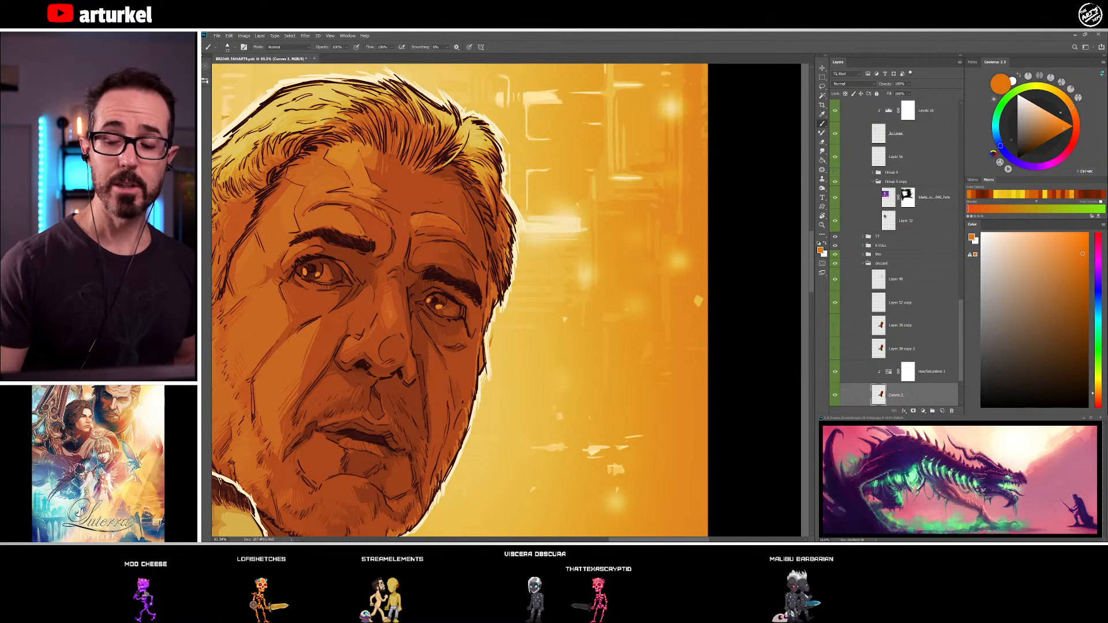
Touch up the front hair and hairline above the older man's forehead with sampled red-brown and orange tones
{"action": "left_click_drag", "start_coordinate": [495, 247], "coordinate": [595, 275]}
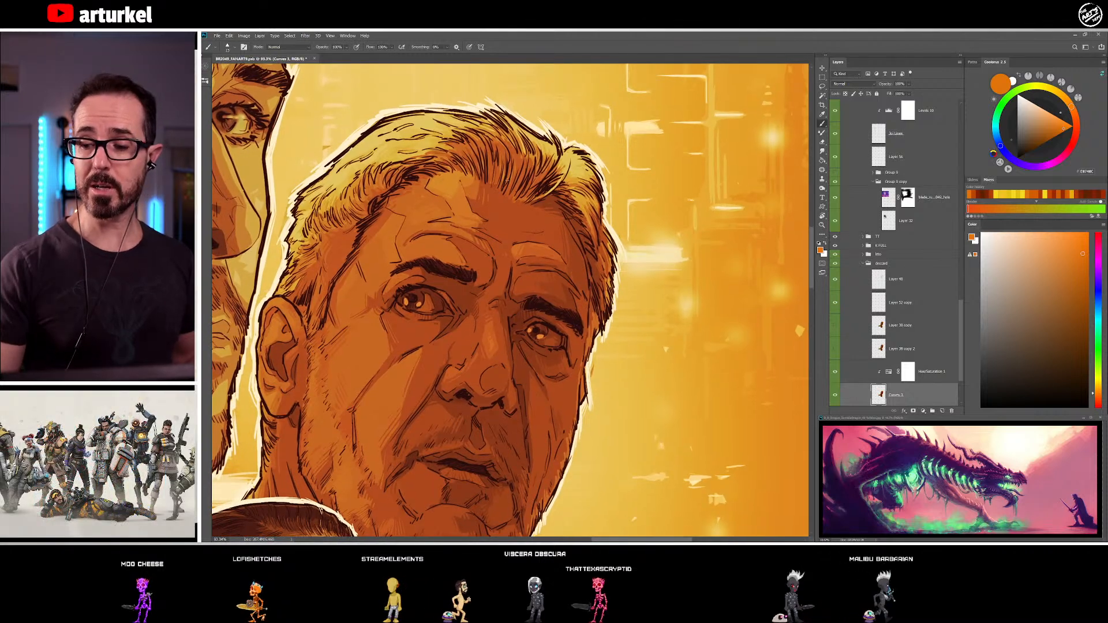
{"action": "left_click", "coordinate": [494, 187], "text": "alt"}
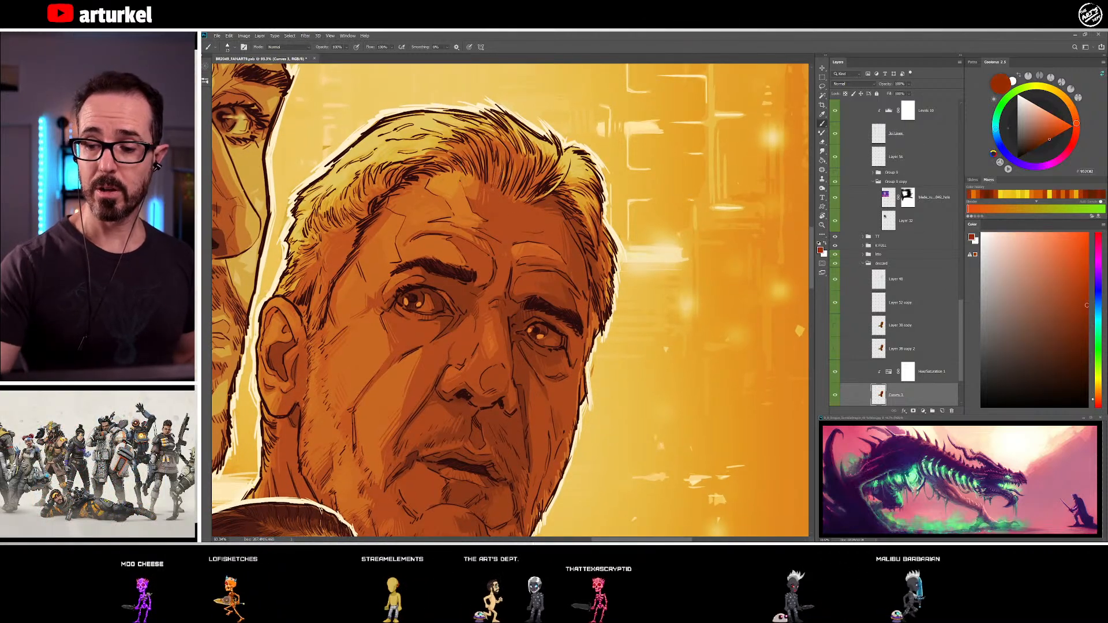
{"action": "left_click", "coordinate": [501, 150], "text": "alt"}
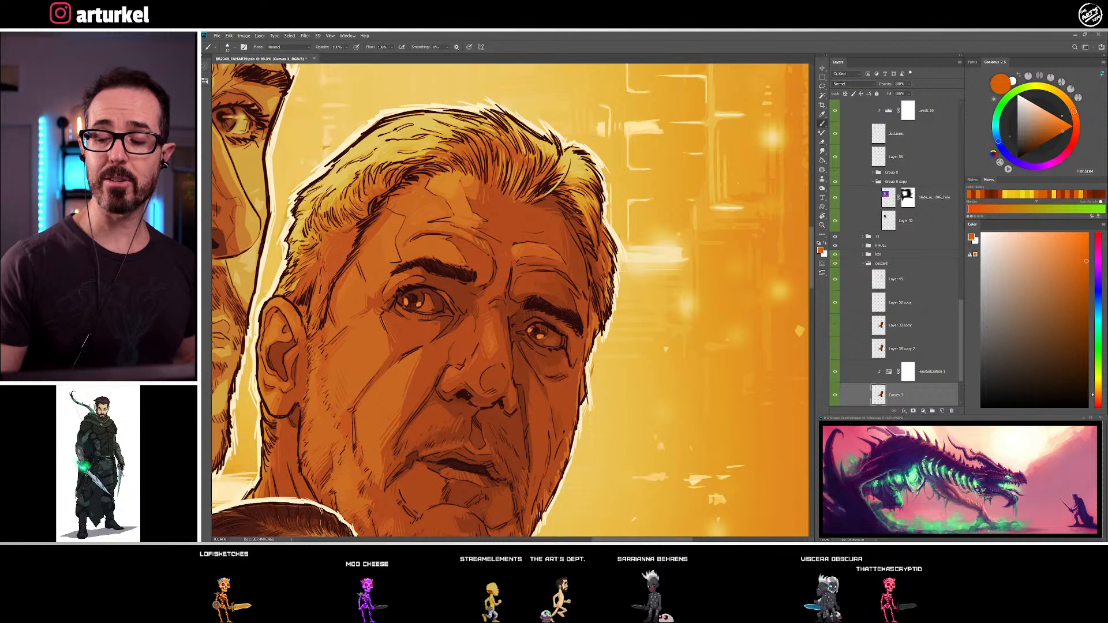
{"action": "left_click", "coordinate": [500, 147], "text": "alt"}
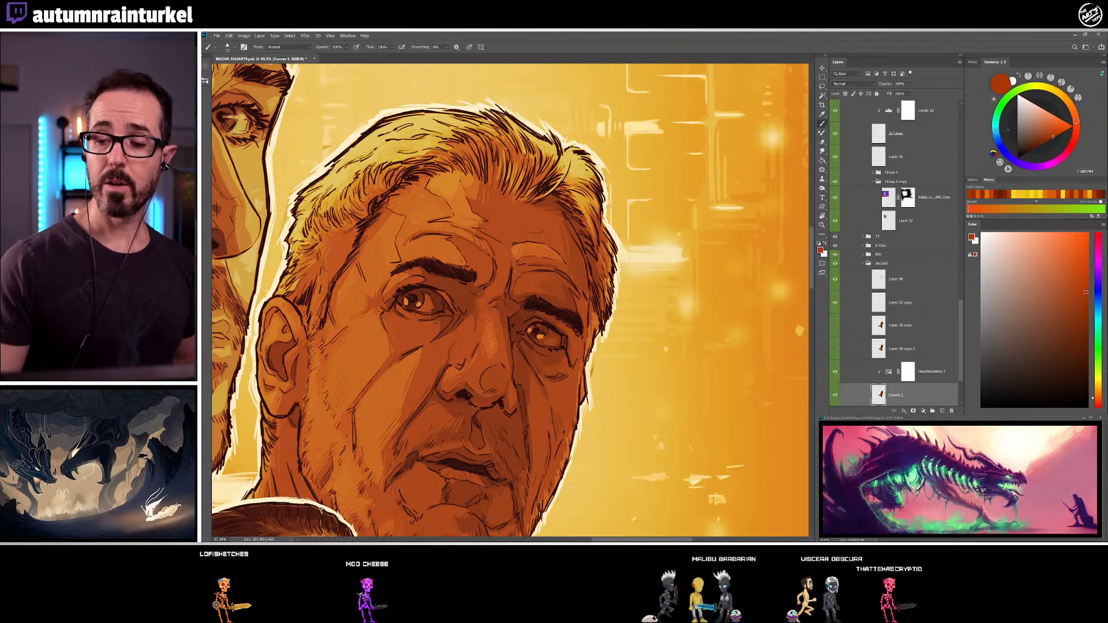
{"action": "left_click", "coordinate": [442, 147], "text": "alt"}
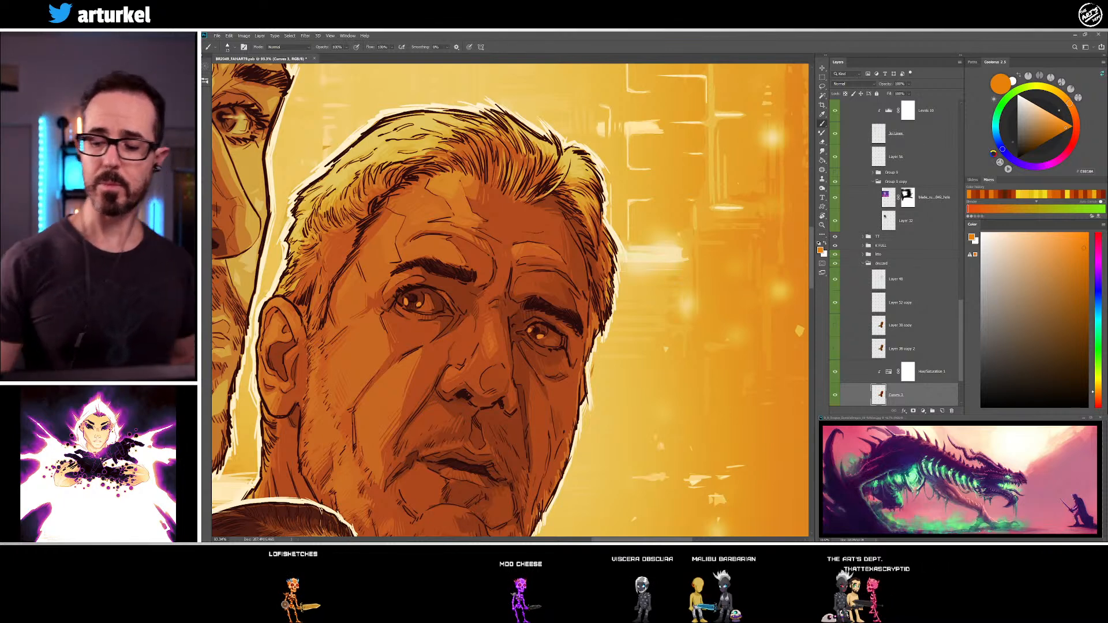
Shade the older man's brow, far forehead and far cheek with sampled dark red-browns, and sample golden yellow from his near-side hair
{"action": "left_click", "coordinate": [513, 296], "text": "alt"}
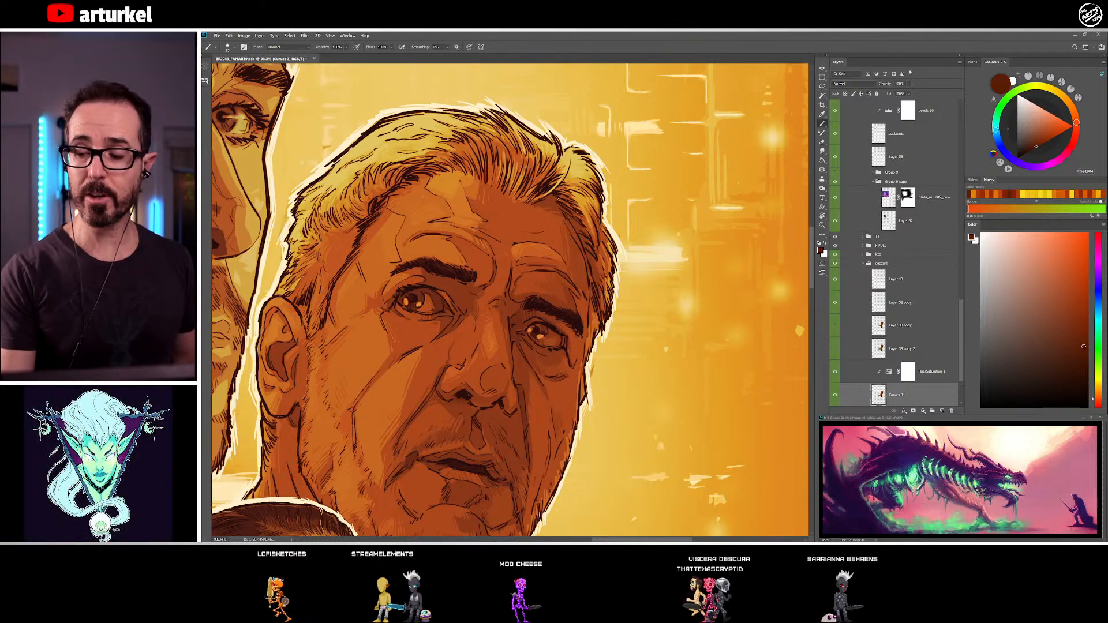
{"action": "left_click", "coordinate": [577, 255], "text": "alt"}
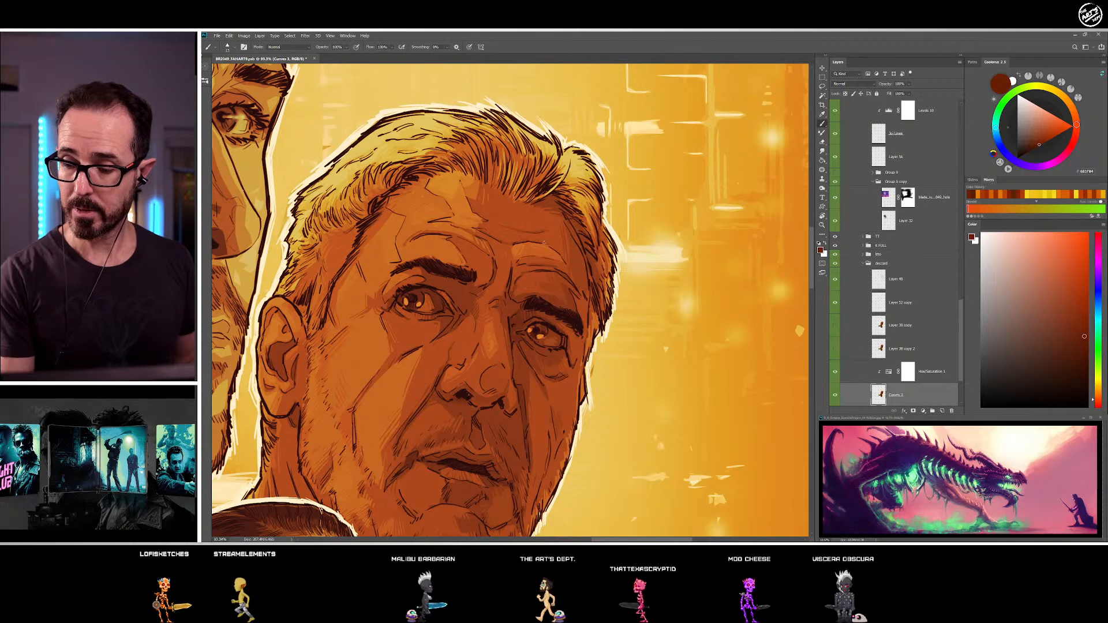
{"action": "left_click_drag", "start_coordinate": [550, 244], "coordinate": [470, 167]}
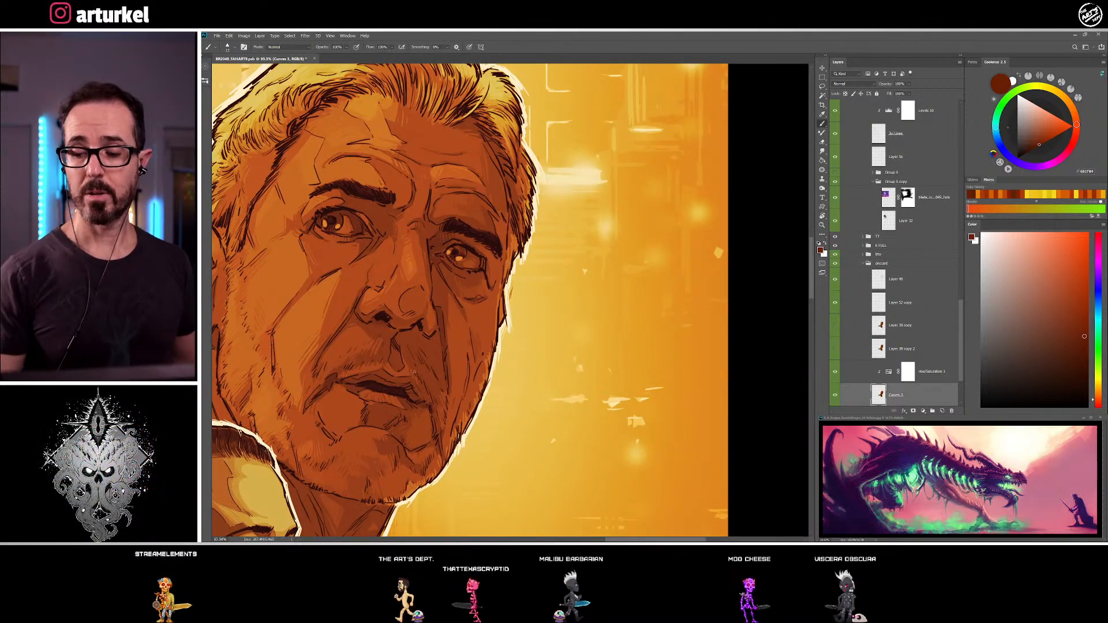
{"action": "left_click", "coordinate": [466, 338], "text": "alt"}
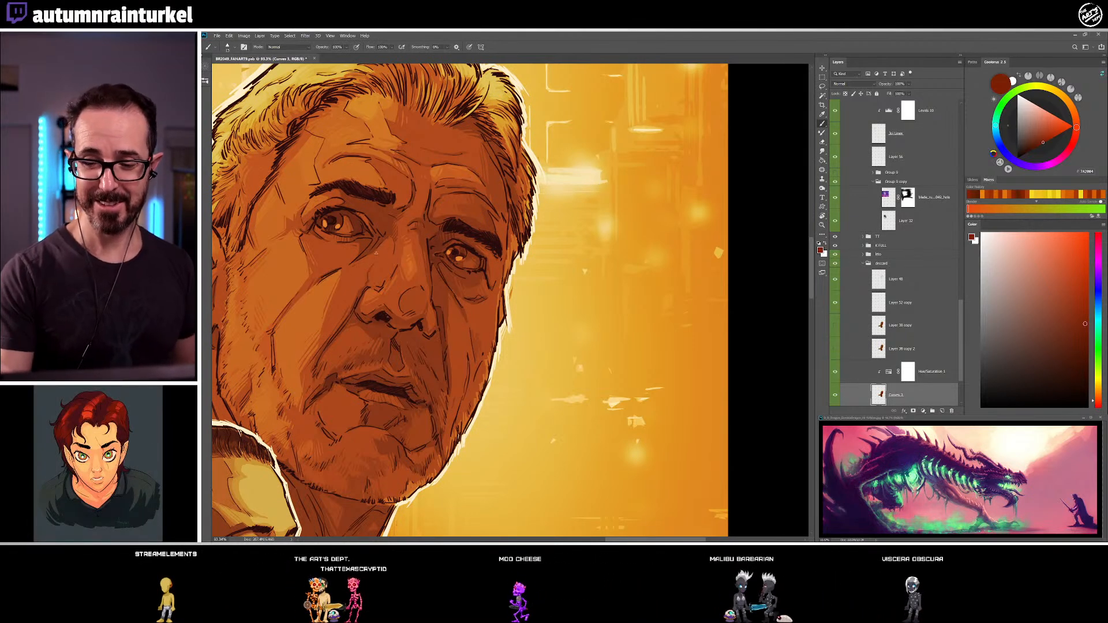
{"action": "left_click_drag", "start_coordinate": [439, 368], "coordinate": [524, 452]}
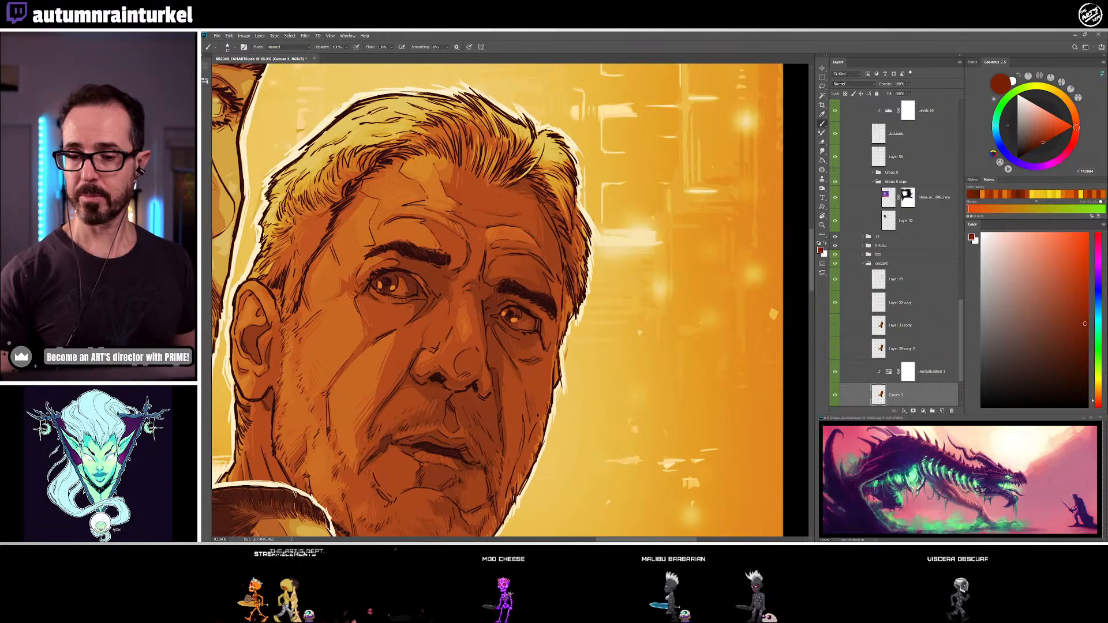
{"action": "left_click", "coordinate": [315, 171], "text": "alt"}
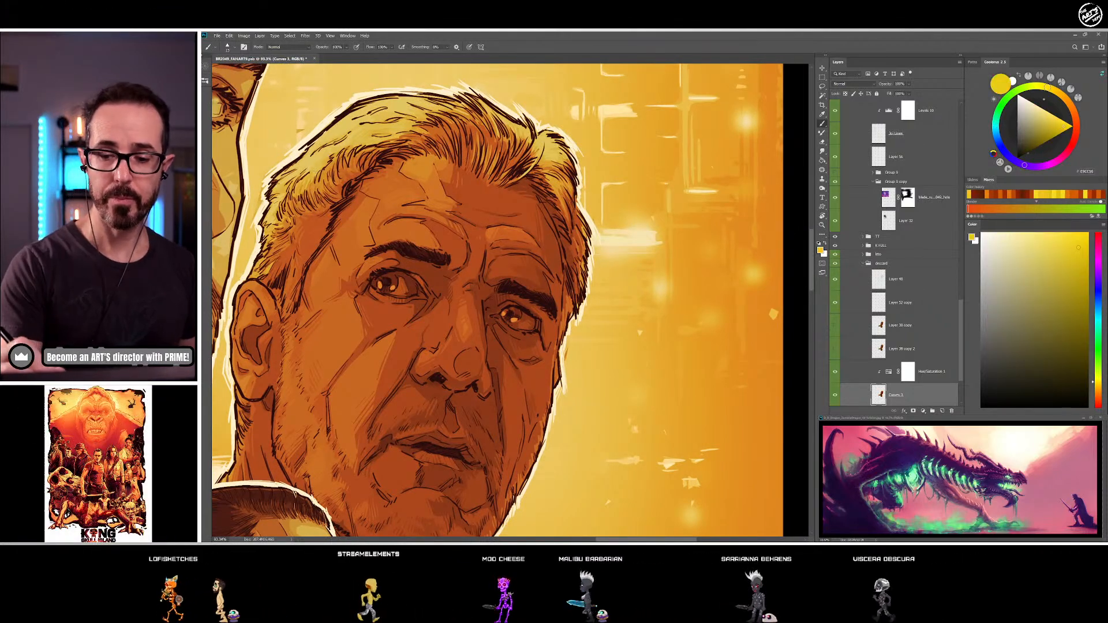
Shade the older man's neck below the jaw with dark red-brown and deep brown sampled from the artwork
{"action": "left_click_drag", "start_coordinate": [518, 407], "coordinate": [548, 226]}
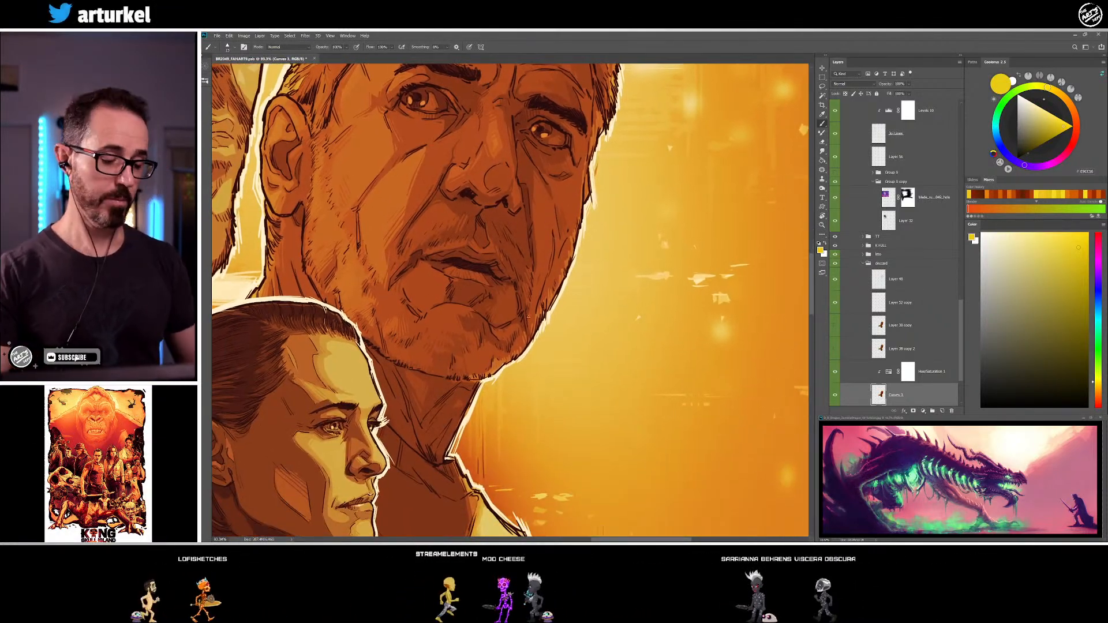
{"action": "scroll", "coordinate": [582, 346], "scroll_direction": "down", "scroll_amount": 2}
{"action": "scroll", "coordinate": [614, 379], "scroll_direction": "down", "scroll_amount": 1}
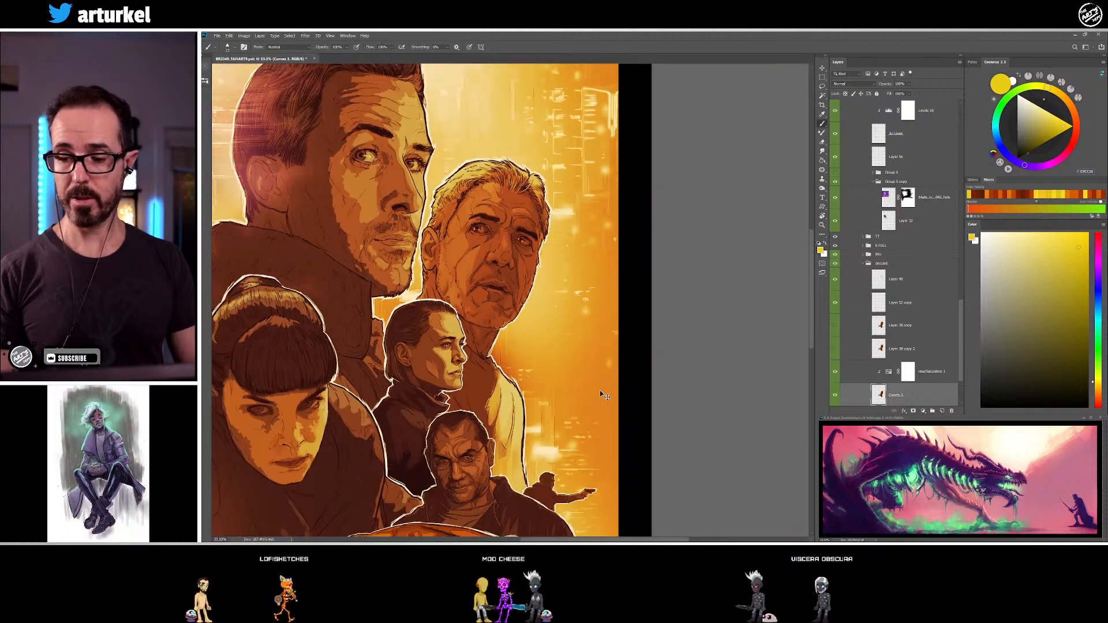
{"action": "left_click_drag", "start_coordinate": [651, 367], "coordinate": [722, 342]}
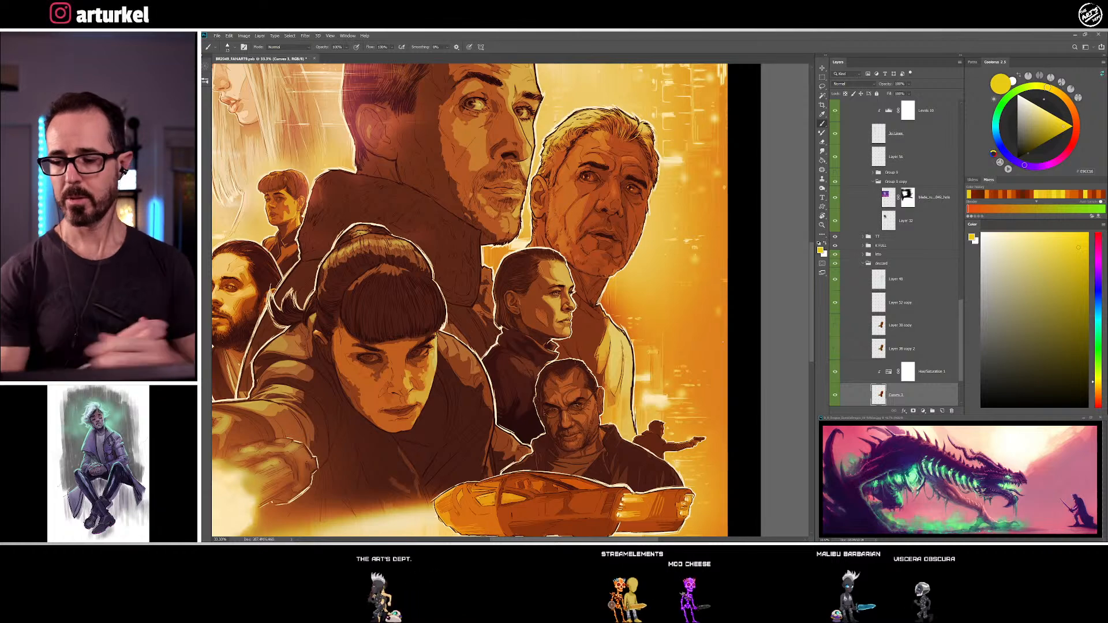
{"action": "left_click_drag", "start_coordinate": [611, 320], "coordinate": [660, 291]}
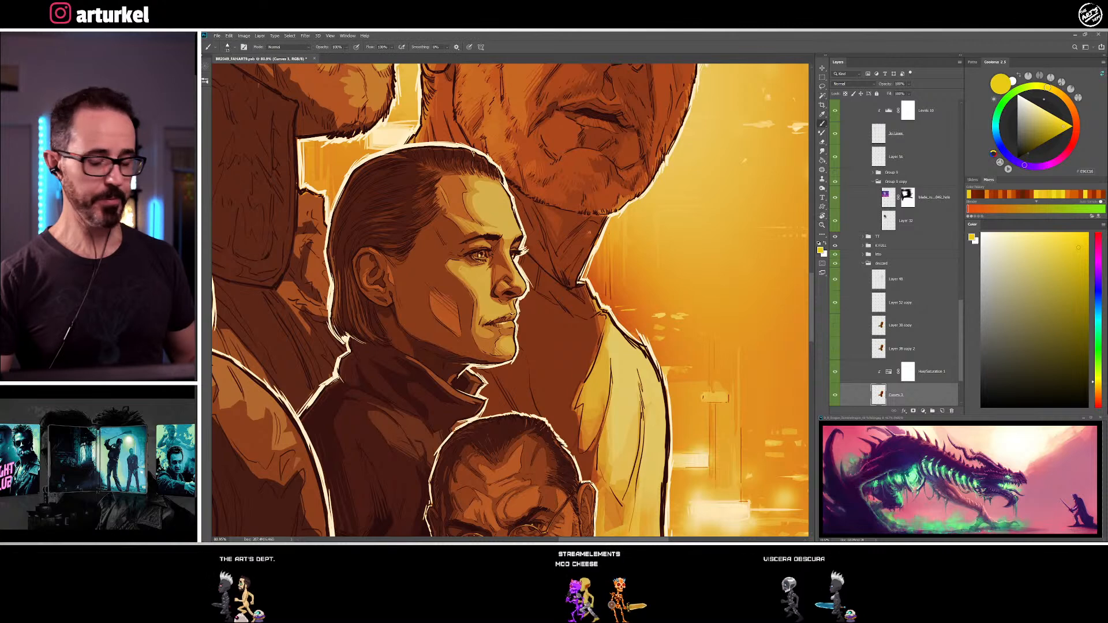
{"action": "key", "text": "b"}
{"action": "left_click", "coordinate": [588, 233], "text": "alt"}
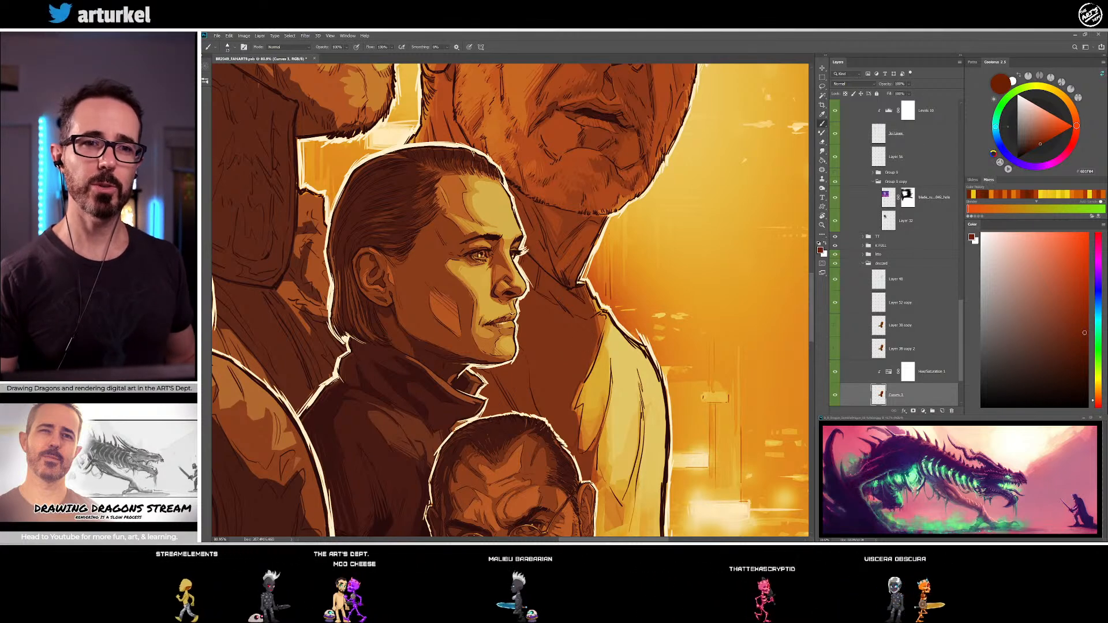
{"action": "left_click", "coordinate": [560, 280], "text": "alt"}
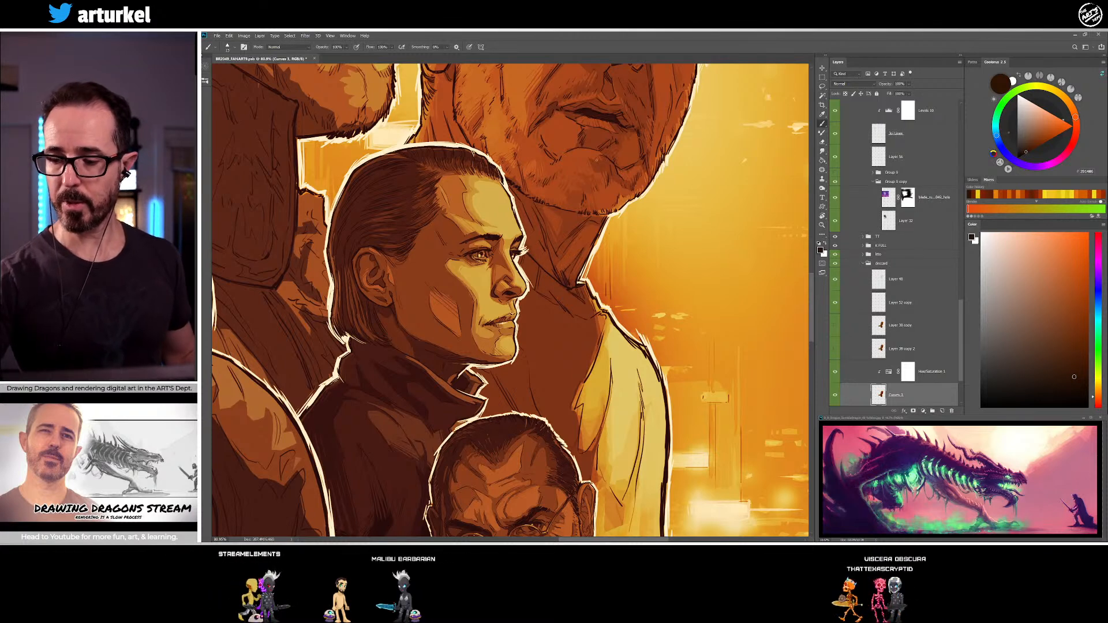
Shade the base of the older man's neck at the collar with dark red-brown and deep brown sampled from the artwork
{"action": "left_click", "coordinate": [602, 166], "text": "alt"}
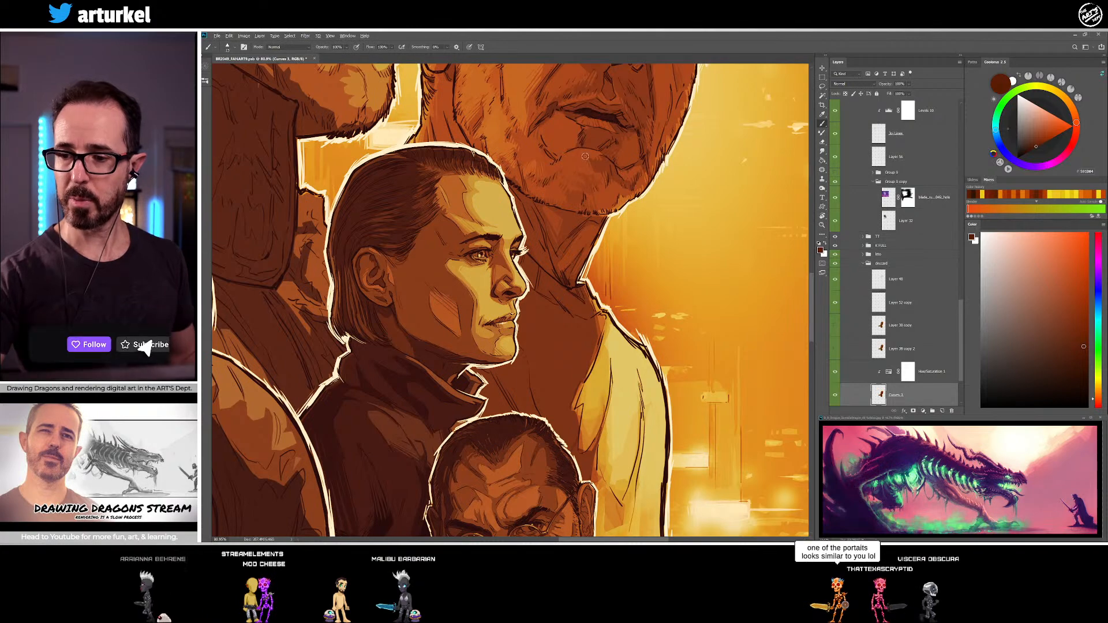
{"action": "left_click", "coordinate": [569, 273], "text": "alt"}
{"action": "left_click", "coordinate": [569, 273], "text": "alt"}
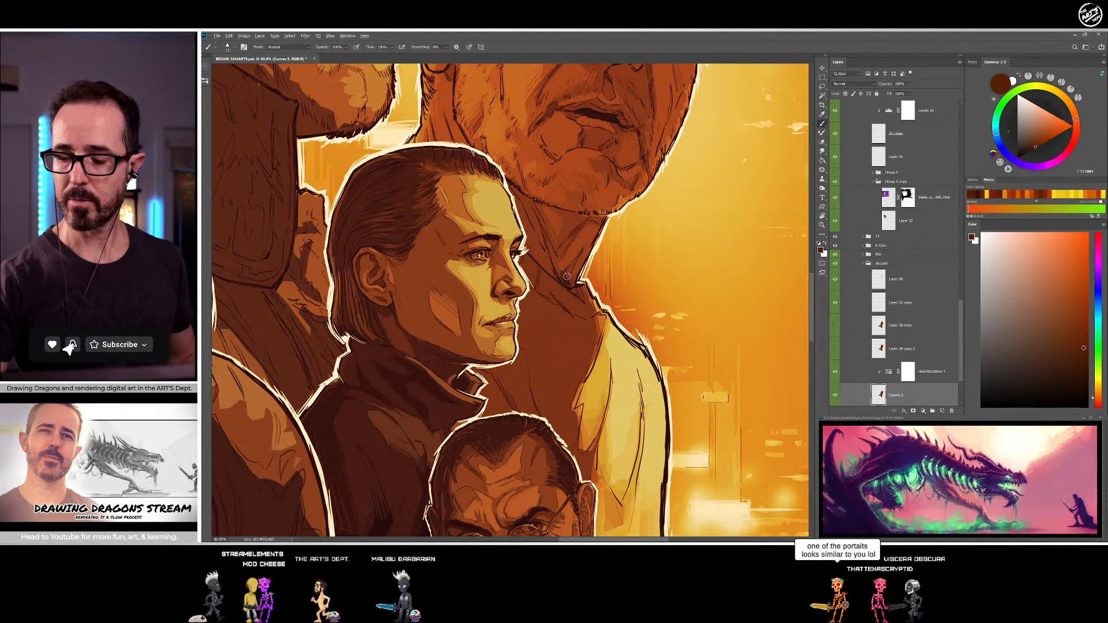
{"action": "left_click", "coordinate": [563, 281], "text": "alt"}
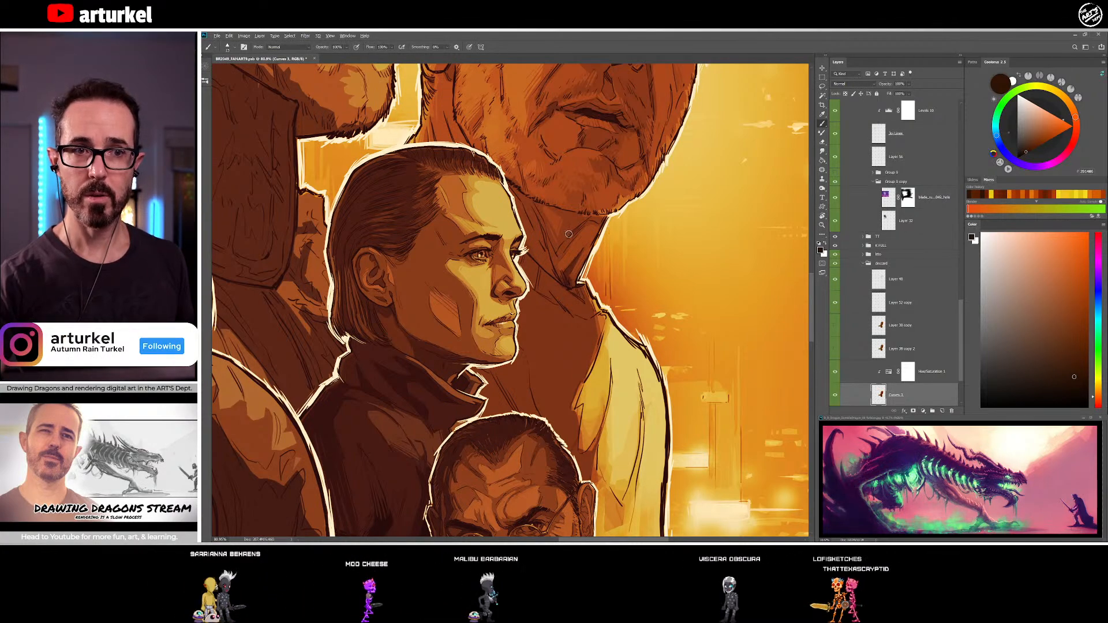
{"action": "left_click", "coordinate": [571, 277], "text": "alt"}
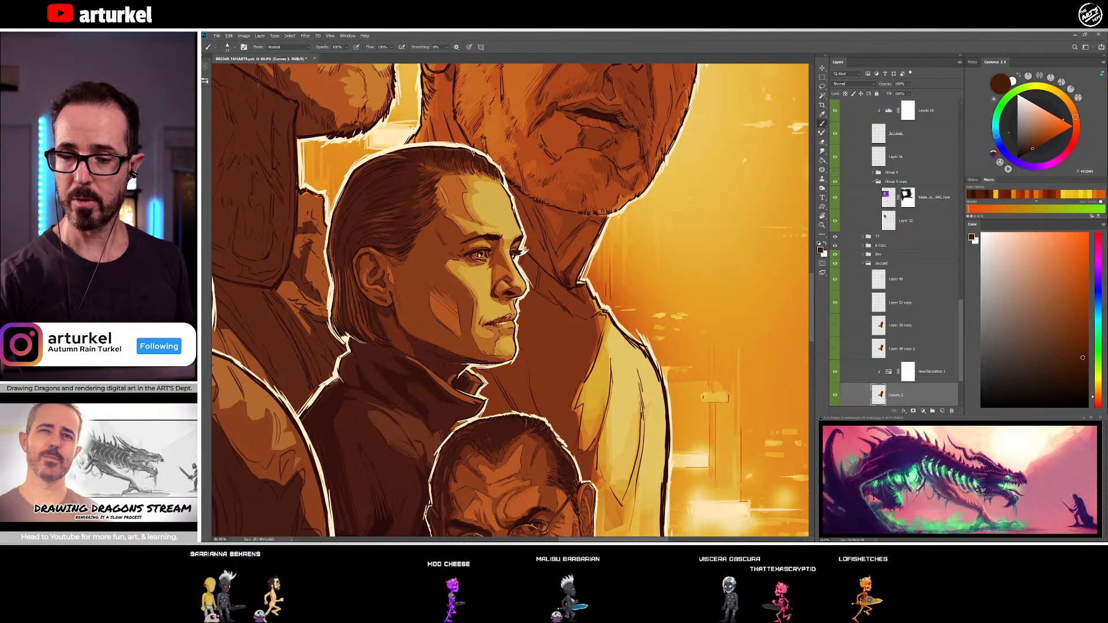
Examine the overall poster composition, and return to a close view of the older man's torso
{"action": "key", "text": "ctrl+minus"}
{"action": "key", "text": "ctrl+minus"}
{"action": "key", "text": "ctrl+minus"}
{"action": "key", "text": "ctrl+minus"}
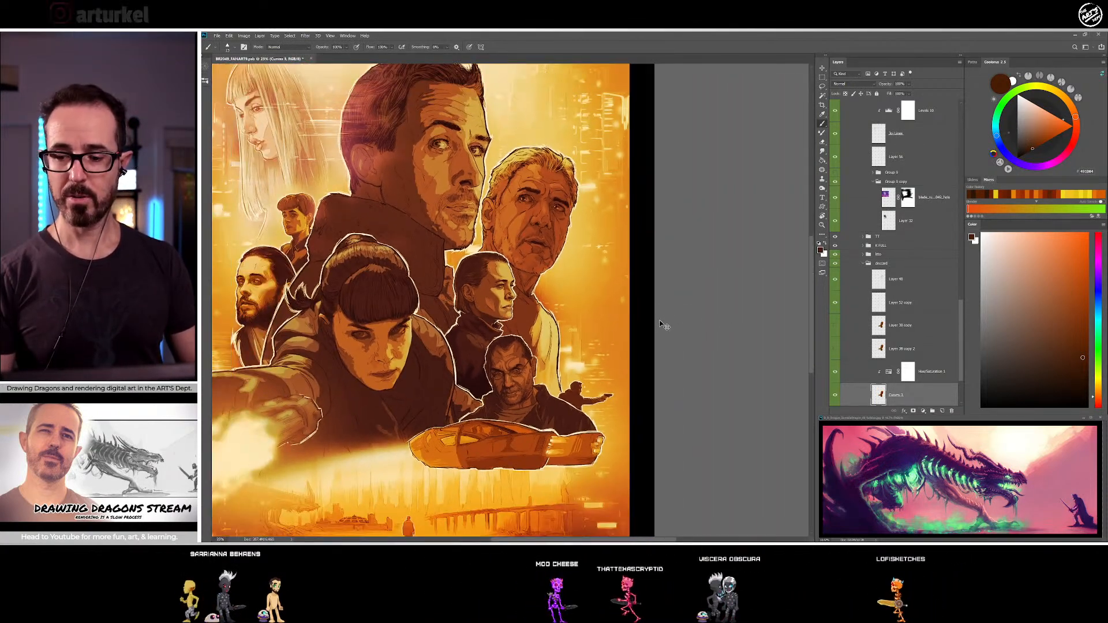
{"action": "left_click_drag", "start_coordinate": [624, 337], "coordinate": [702, 399]}
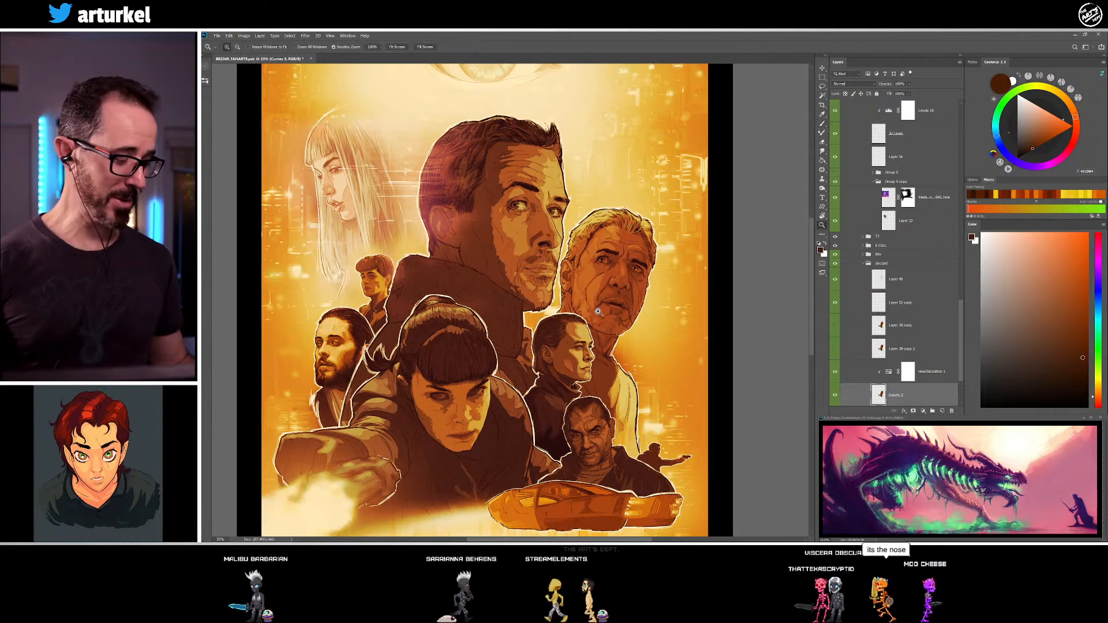
{"action": "key", "text": "ctrl+space"}
{"action": "left_click_drag", "start_coordinate": [616, 320], "coordinate": [633, 311]}
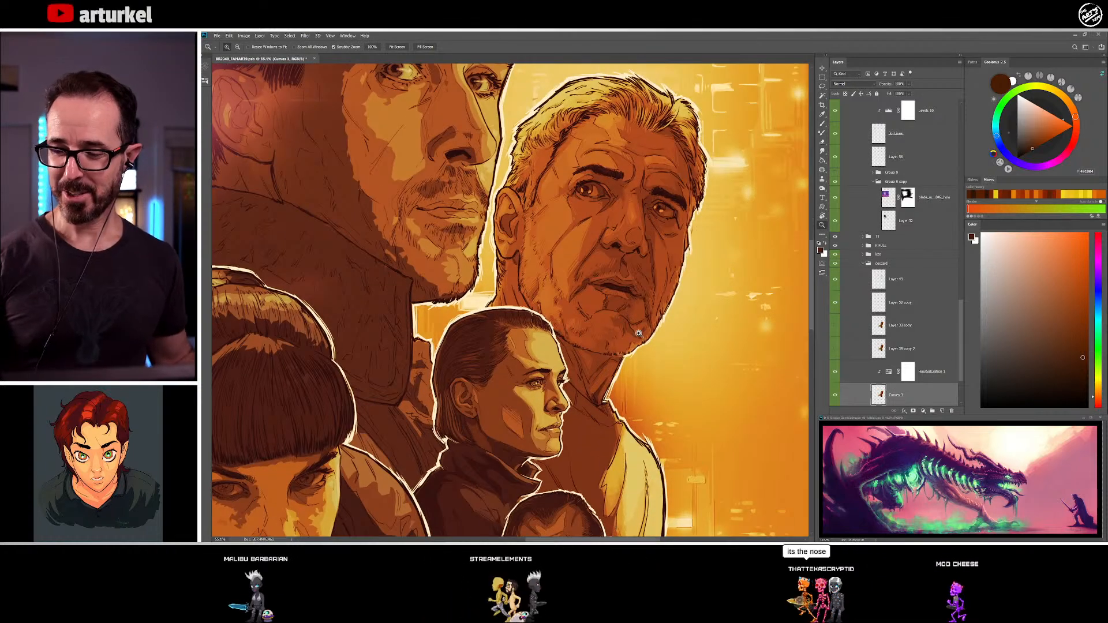
{"action": "key", "text": "space"}
{"action": "mouse_move", "coordinate": [646, 370]}
{"action": "left_mouse_down"}
{"action": "mouse_move", "coordinate": [616, 339]}
{"action": "mouse_move", "coordinate": [544, 207]}
{"action": "left_mouse_up"}
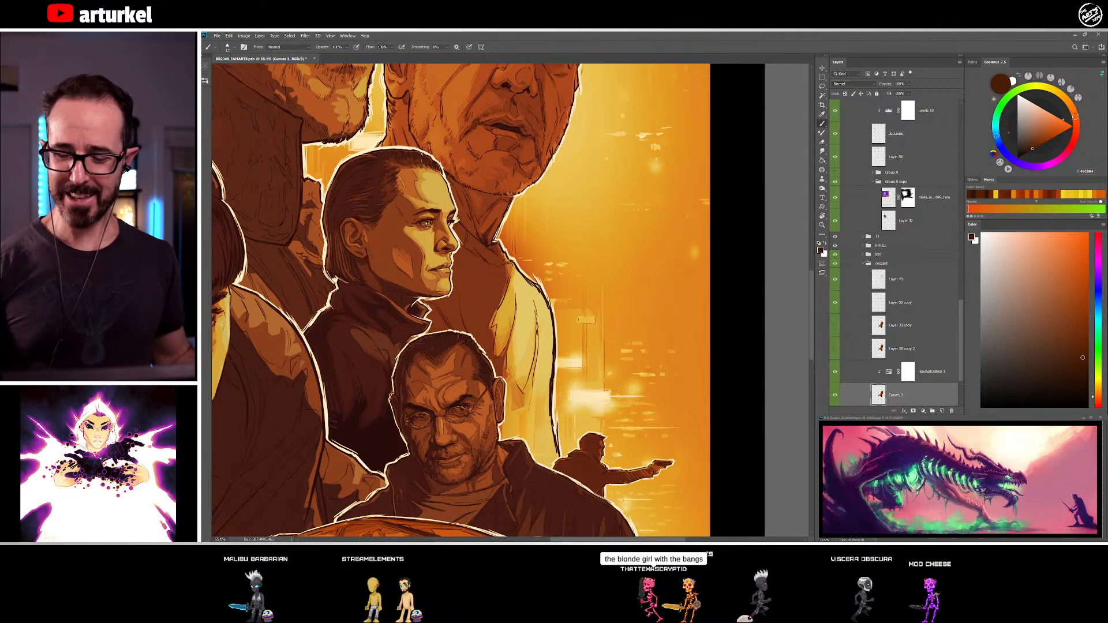
Shade the older man's shirt beside the light yellow sleeve with sampled red-brown, brown and orange tones
{"action": "left_click", "coordinate": [507, 270], "text": "alt"}
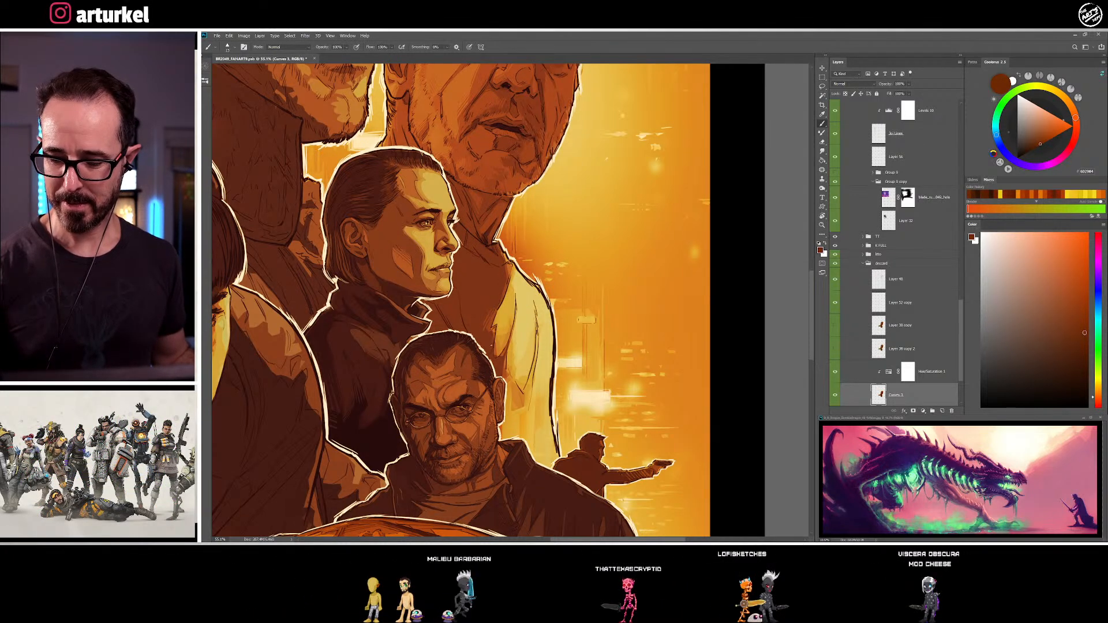
{"action": "left_click_drag", "start_coordinate": [495, 351], "coordinate": [507, 301]}
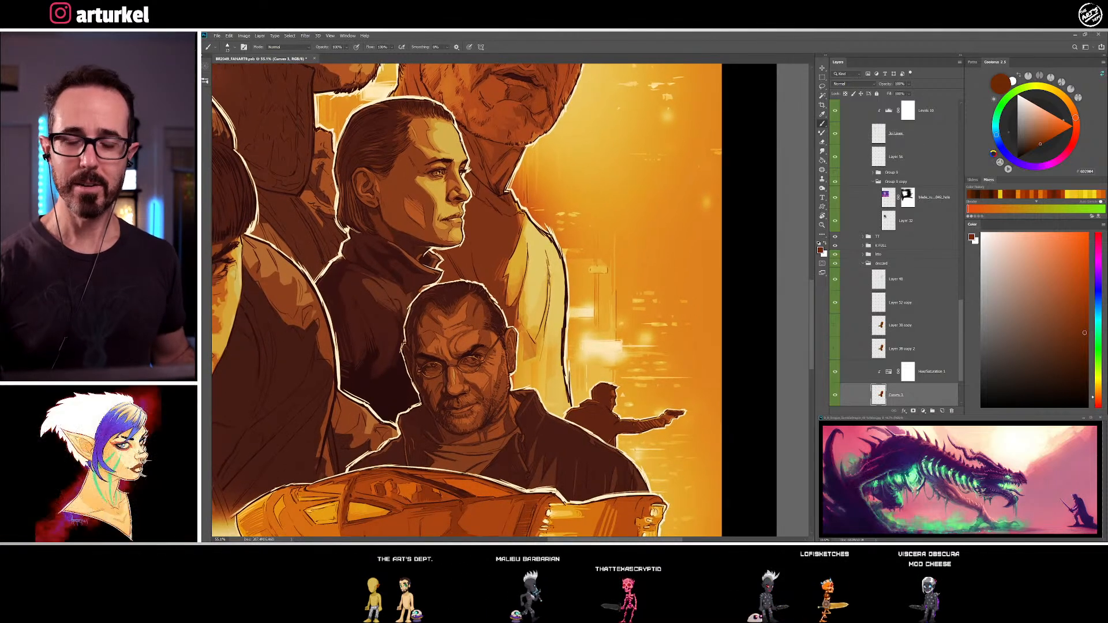
{"action": "left_click", "coordinate": [507, 302], "text": "alt"}
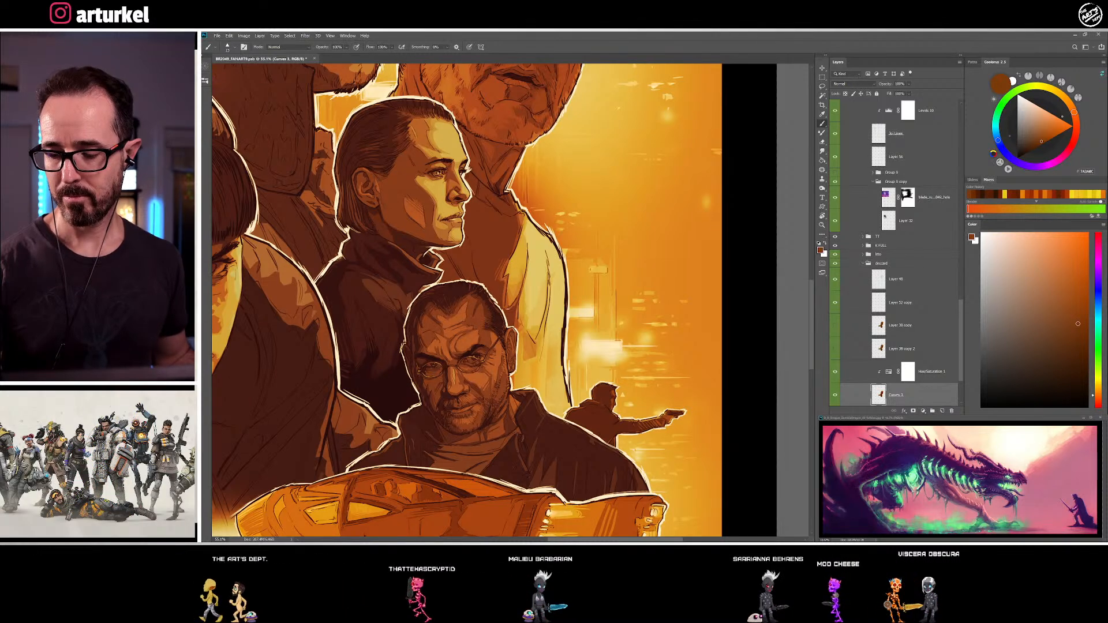
{"action": "left_click", "coordinate": [501, 293], "text": "alt"}
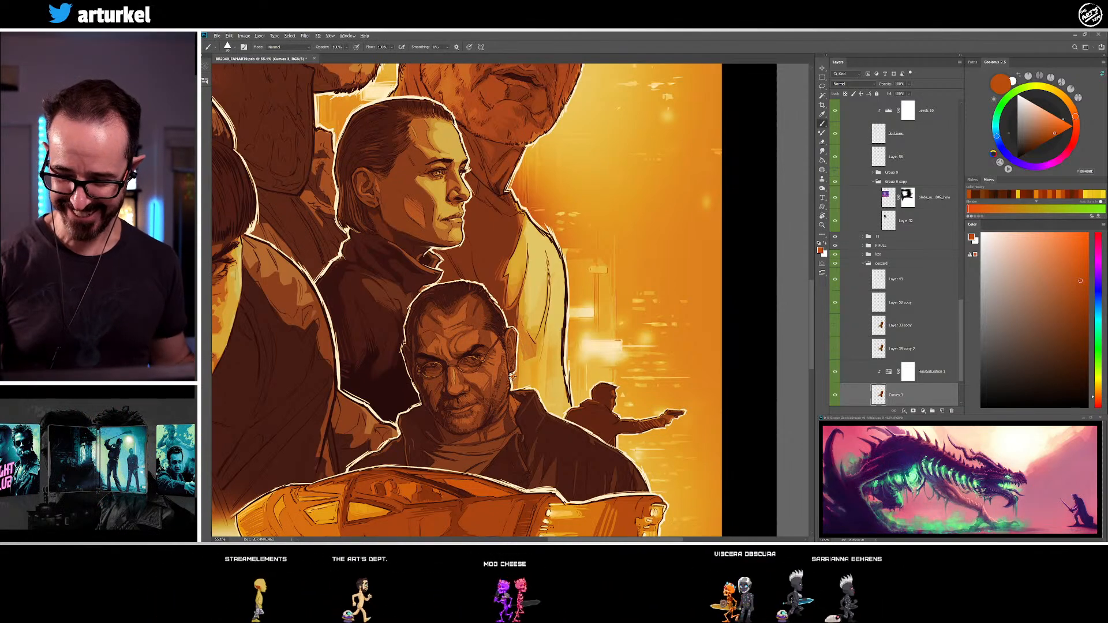
Reduce the brush size and shade the shirt area beside the bald man's ear with sampled dark brown and orange
{"action": "left_click", "coordinate": [510, 374], "text": "alt"}
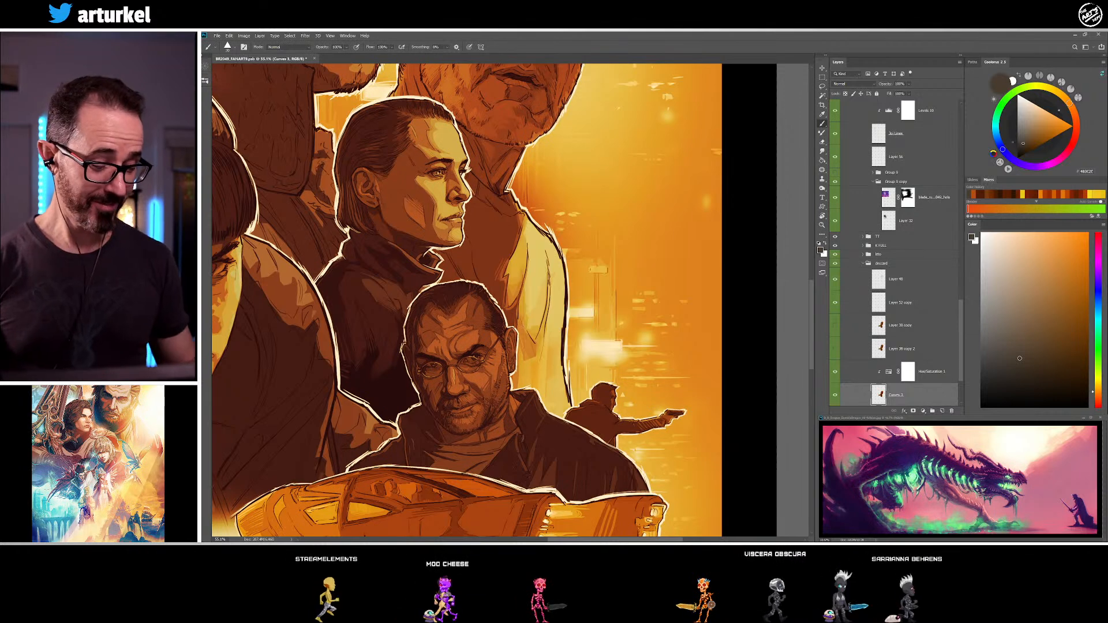
{"action": "key", "text": "bracketleft"}
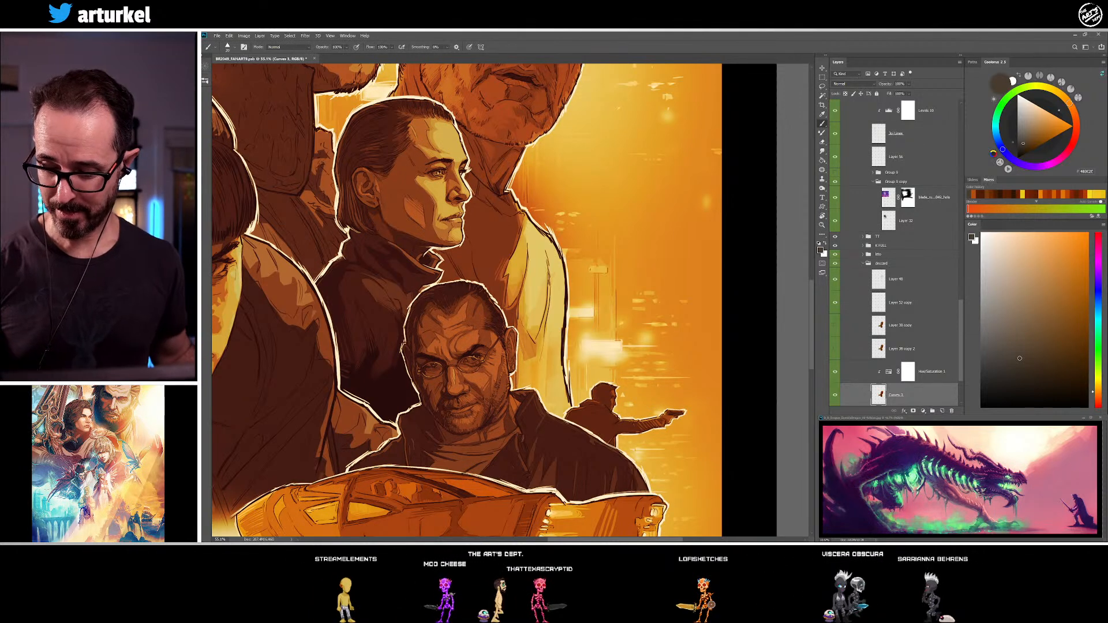
{"action": "left_click", "coordinate": [509, 376], "text": "alt"}
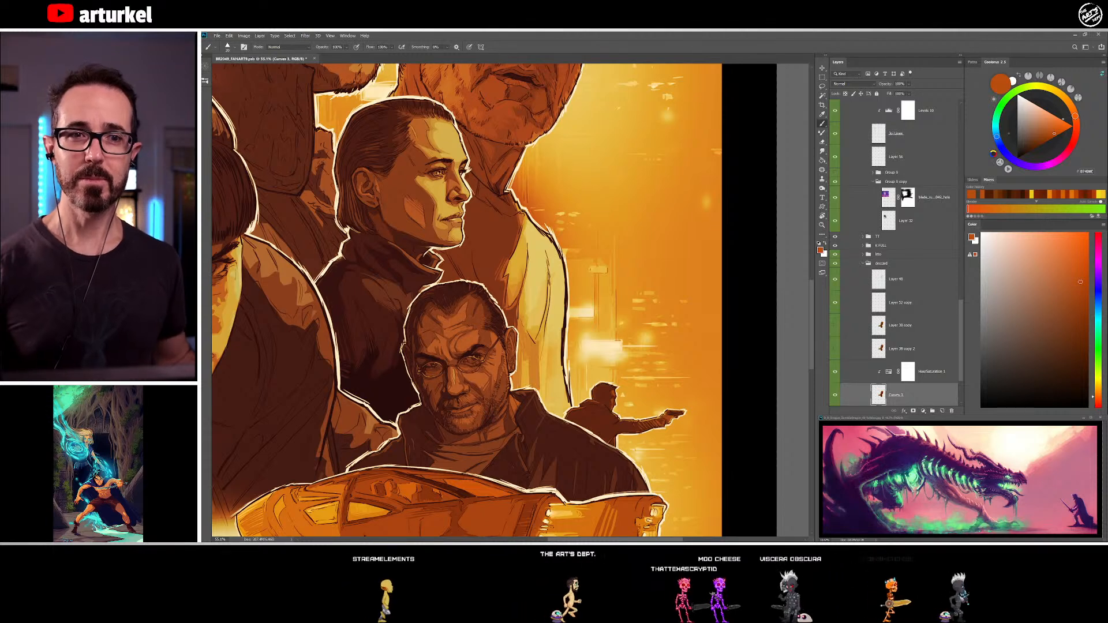
{"action": "left_click", "coordinate": [525, 354], "text": "alt"}
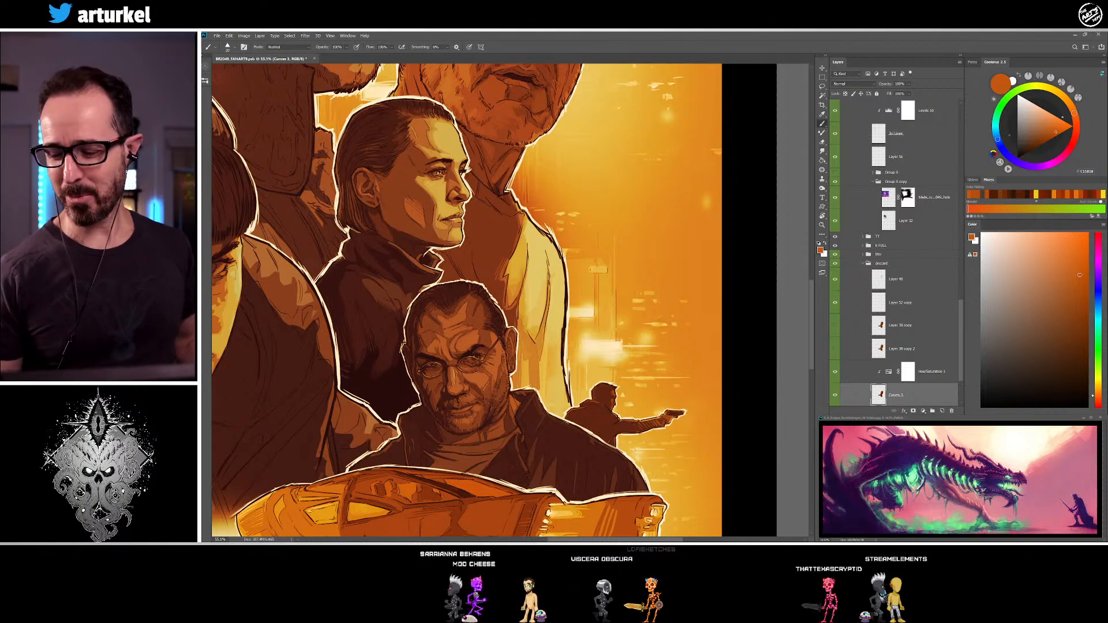
Blend the inner edge of the older man's light sleeve into the shirt with sampled golden yellow and orange tones
{"action": "left_click", "coordinate": [539, 306], "text": "alt"}
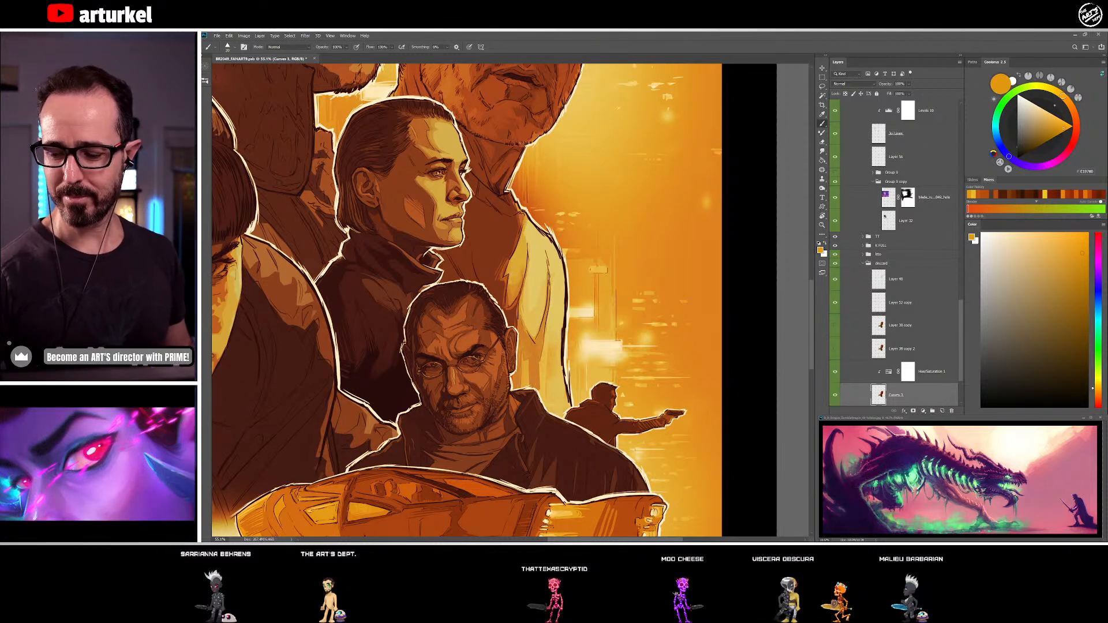
{"action": "left_click", "coordinate": [511, 288], "text": "alt"}
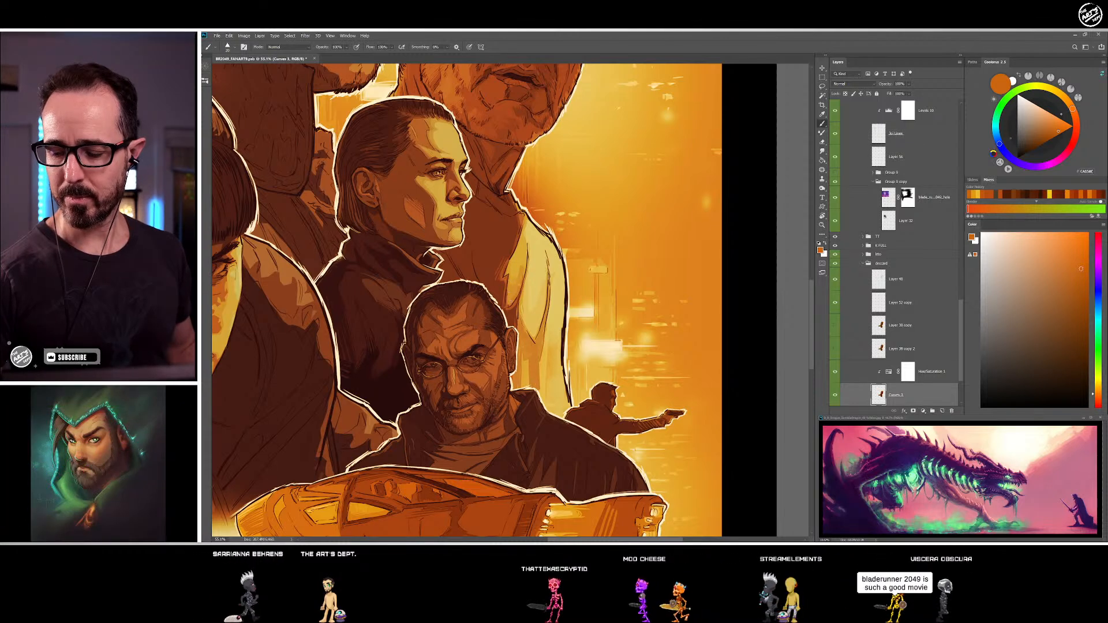
{"action": "left_click", "coordinate": [511, 281], "text": "alt"}
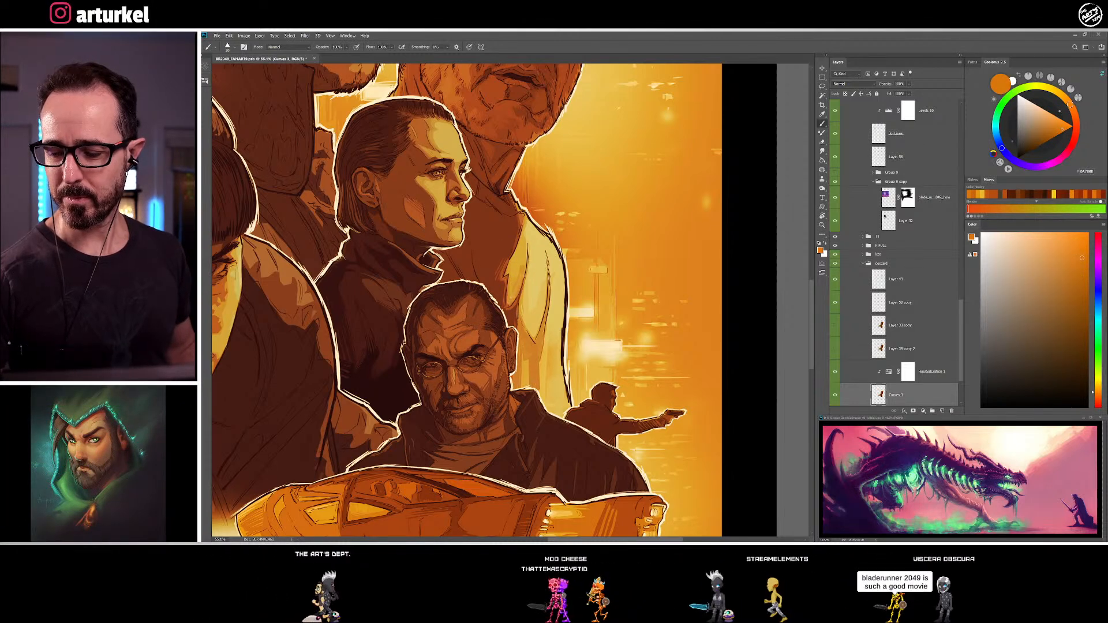
{"action": "left_click", "coordinate": [513, 266], "text": "alt"}
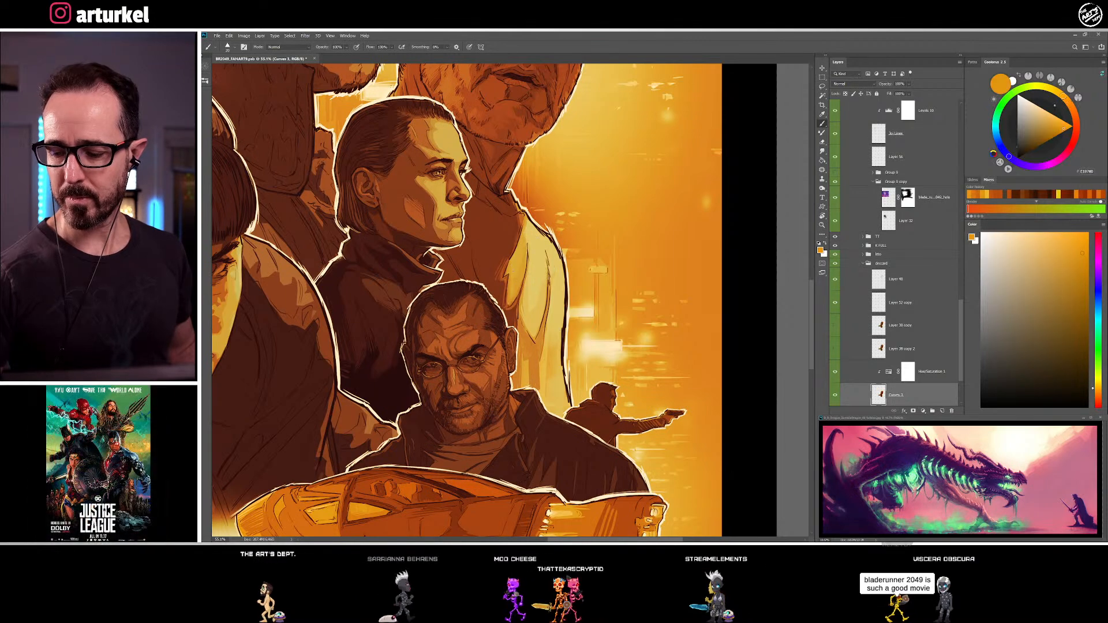
{"action": "left_click", "coordinate": [522, 269], "text": "alt"}
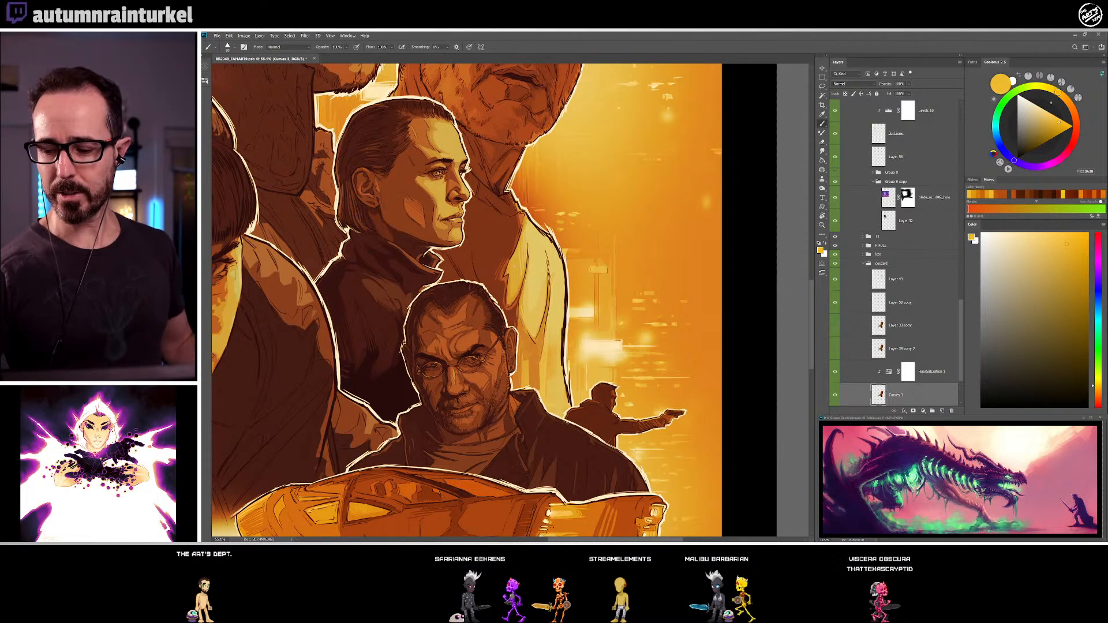
{"action": "left_click", "coordinate": [517, 283], "text": "alt"}
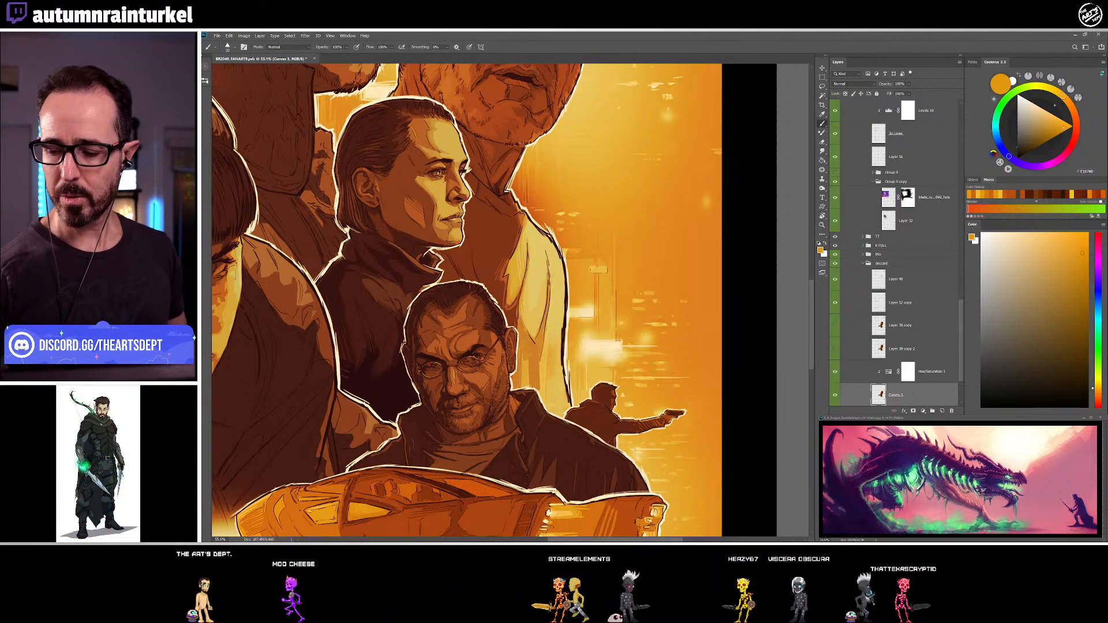
Refine the folds of the older man's sleeve with orange sampled from the car and light yellow from the sleeve
{"action": "left_click", "coordinate": [491, 512], "text": "alt"}
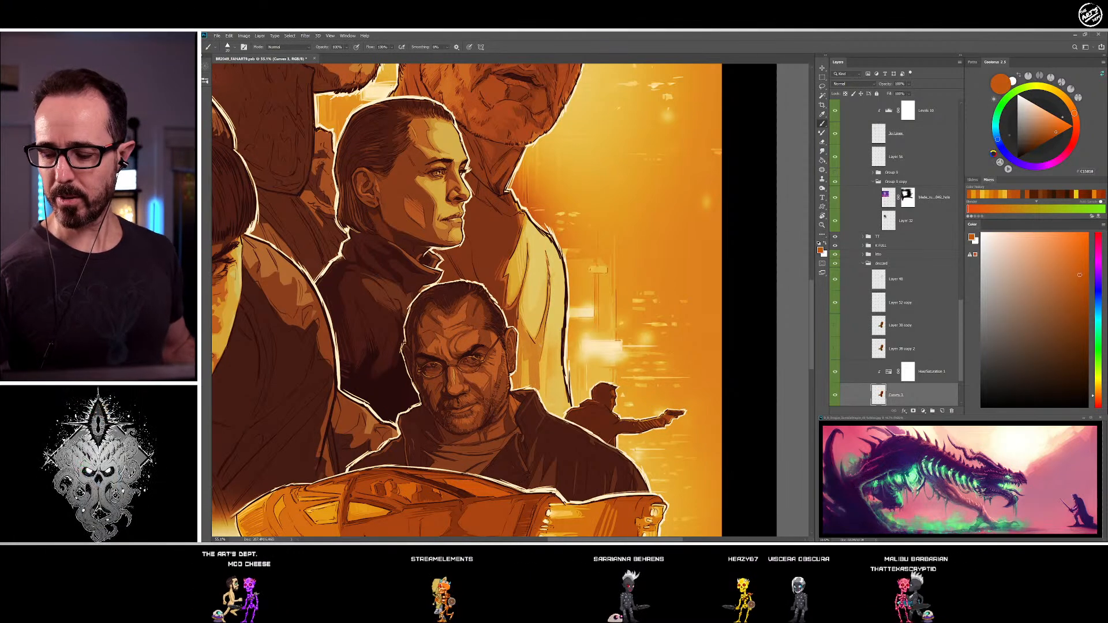
{"action": "left_click", "coordinate": [540, 344], "text": "alt"}
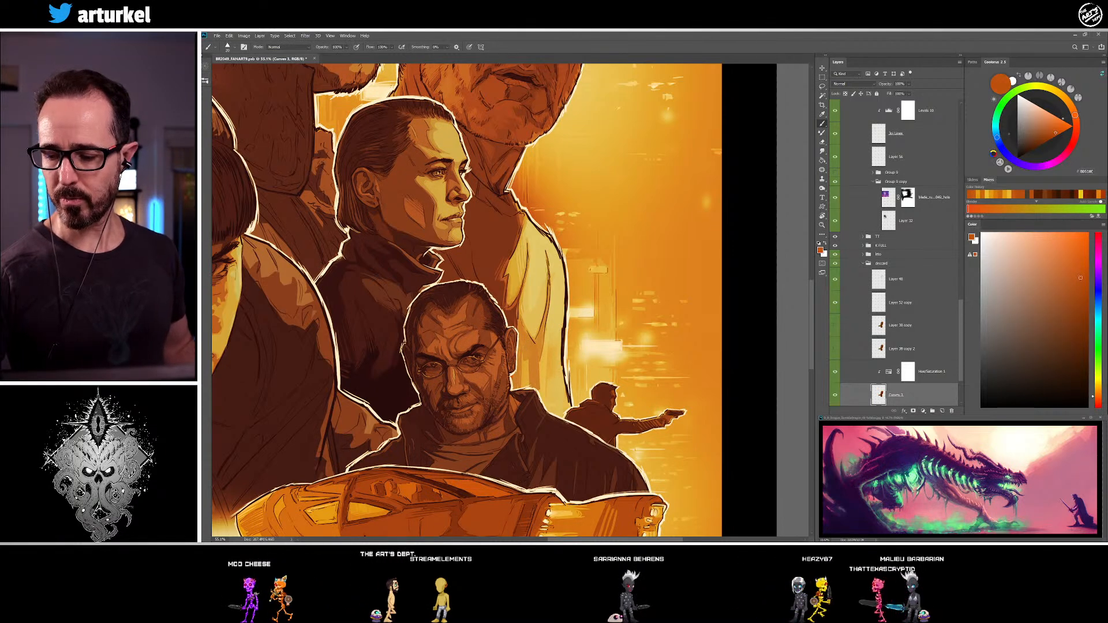
{"action": "left_click", "coordinate": [549, 260], "text": "alt"}
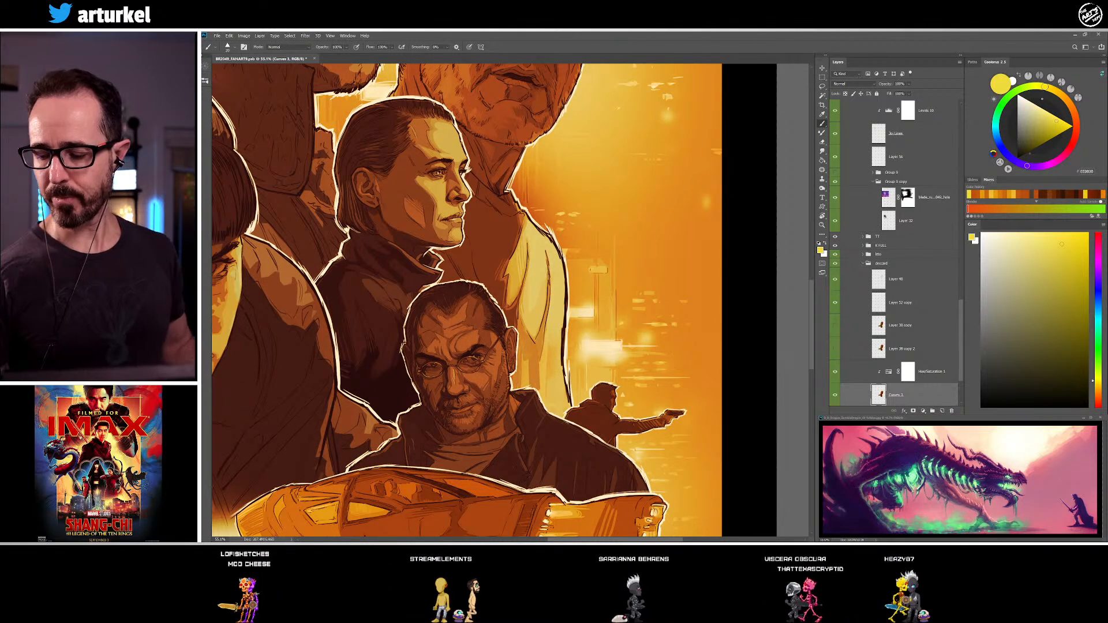
{"action": "left_click", "coordinate": [552, 309], "text": "alt"}
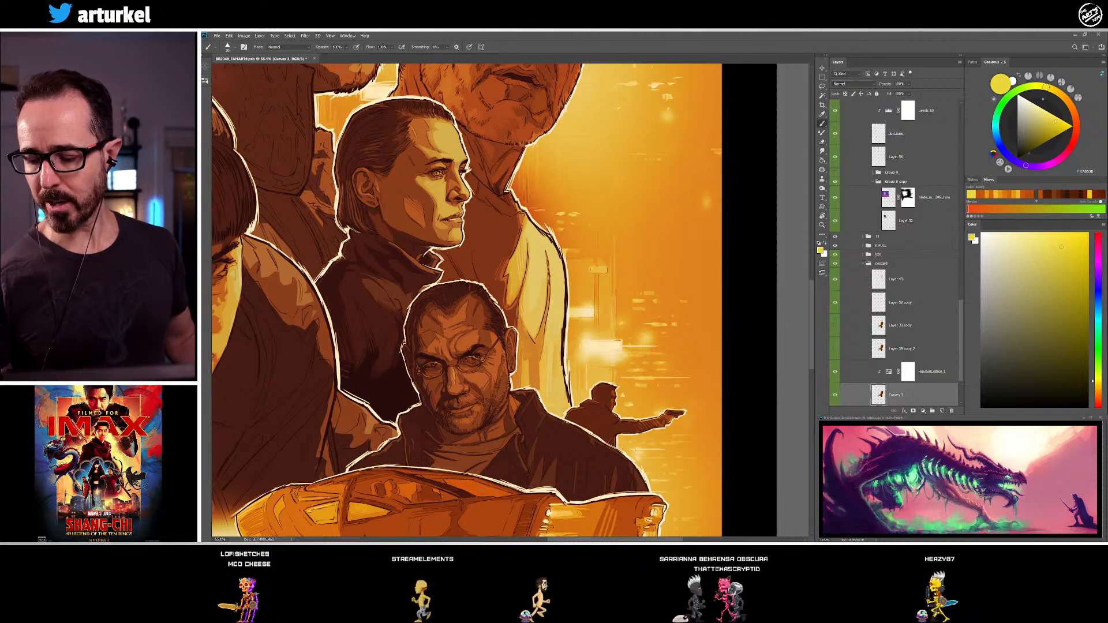
{"action": "left_click", "coordinate": [554, 323], "text": "alt"}
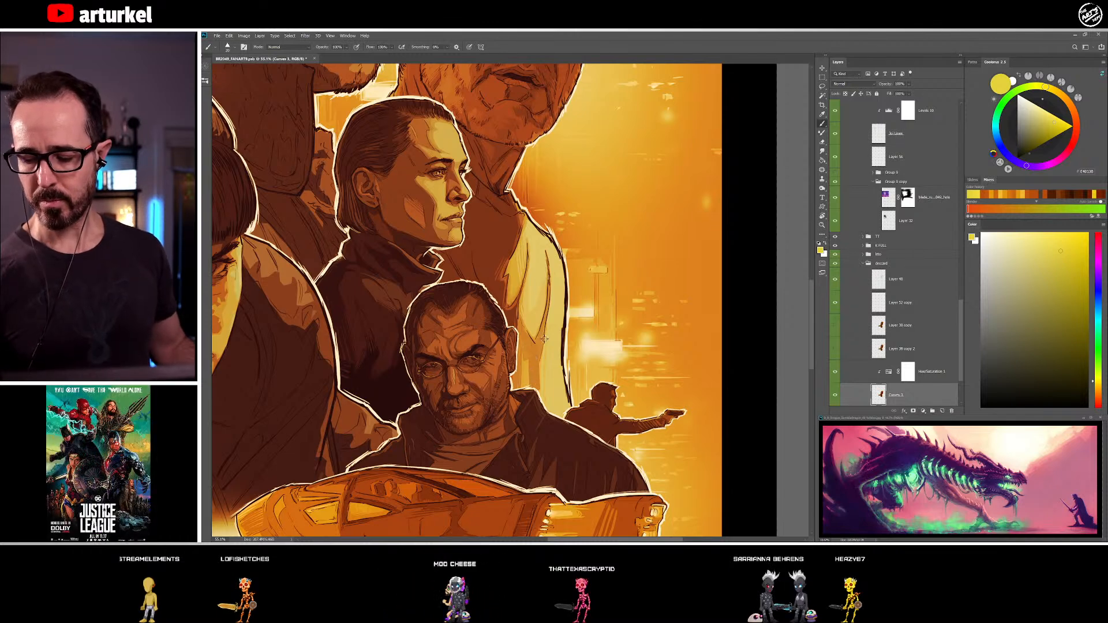
Shade the lower part of the older man's sleeve with sampled muted gold and burnt orange
{"action": "left_click", "coordinate": [544, 364], "text": "alt"}
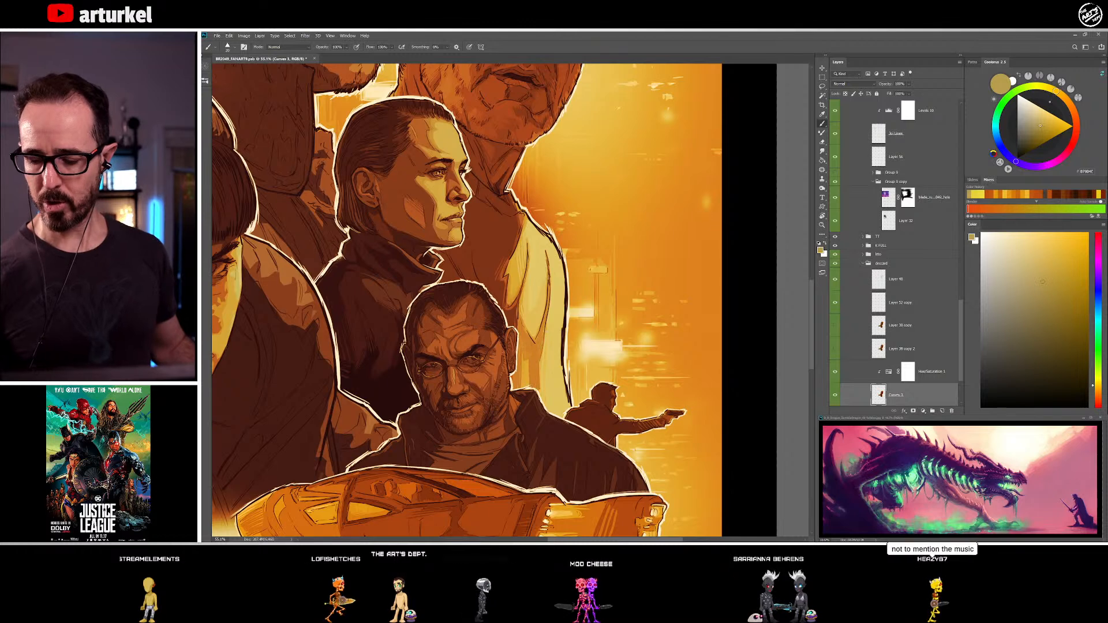
{"action": "left_click", "coordinate": [525, 375], "text": "alt"}
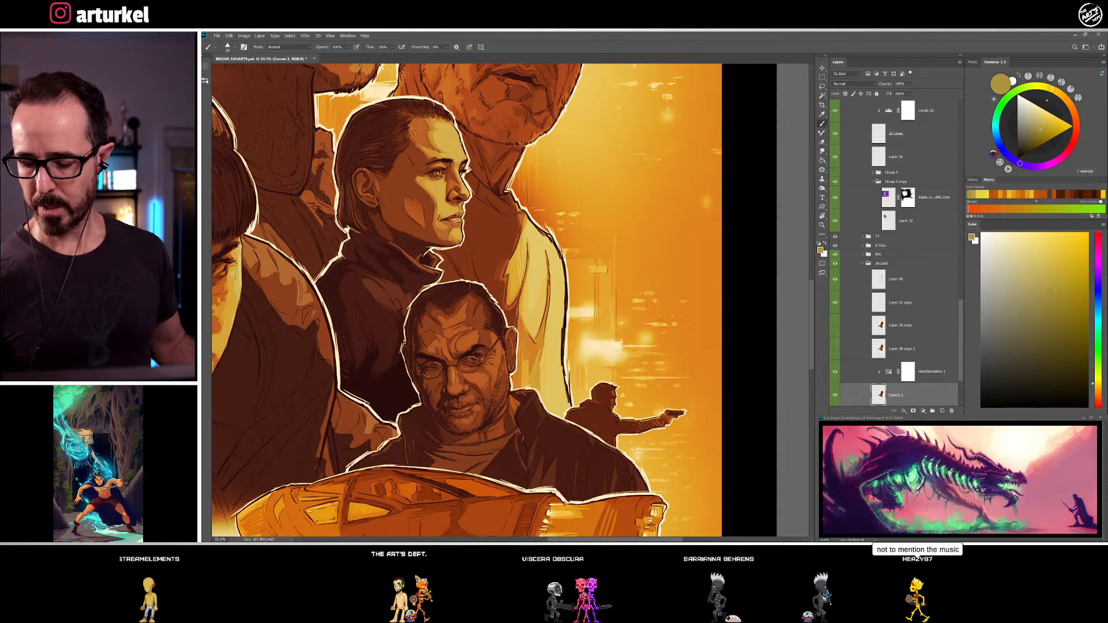
{"action": "left_click", "coordinate": [531, 364], "text": "alt"}
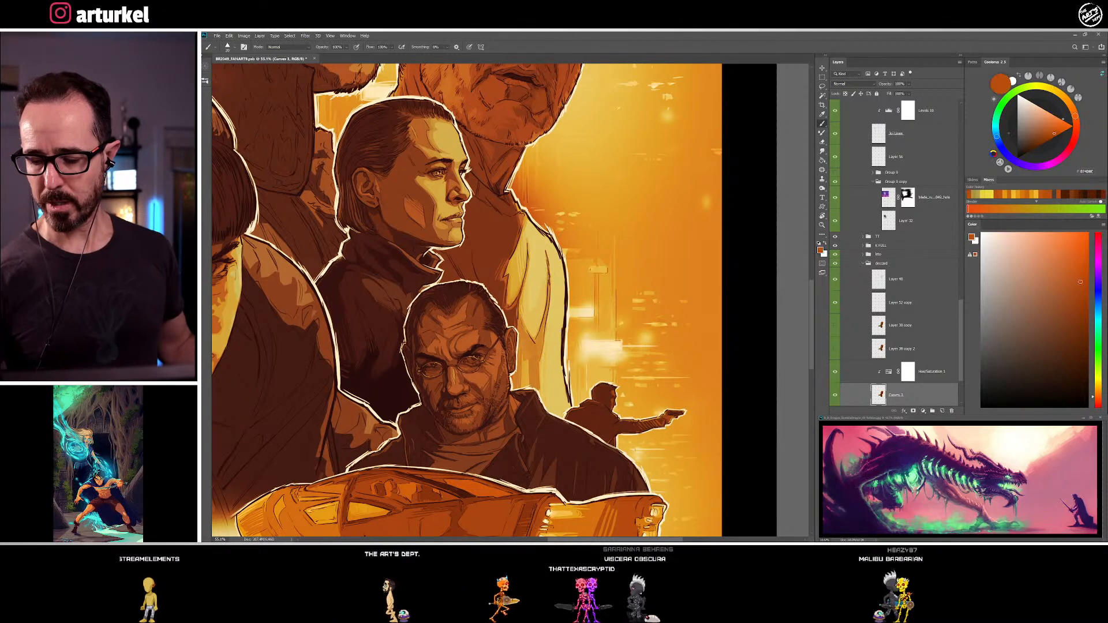
{"action": "left_click", "coordinate": [539, 392], "text": "alt"}
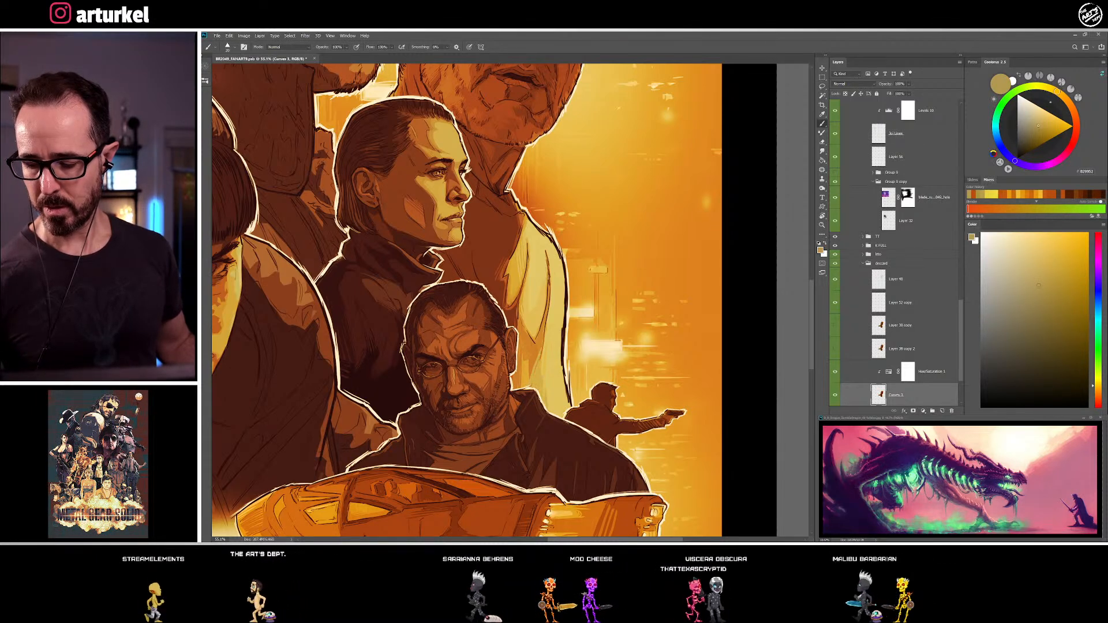
{"action": "left_click", "coordinate": [545, 353], "text": "alt"}
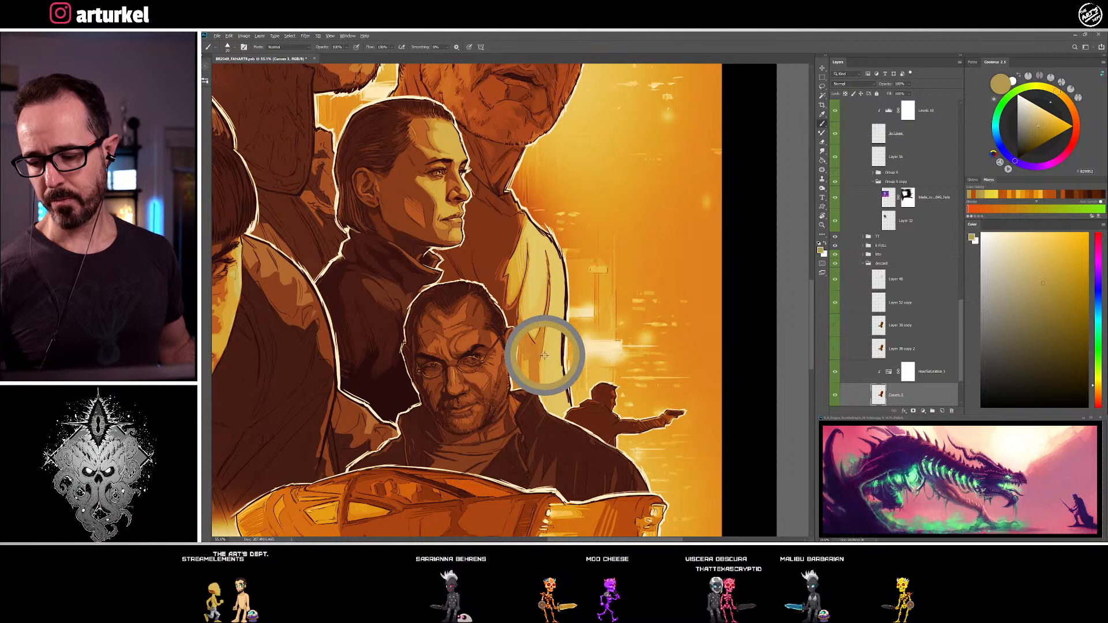
Touch up the sleeve's inner fold with sampled golden yellow, and sample burnt orange from its lower shadow
{"action": "left_click", "coordinate": [528, 311], "text": "alt"}
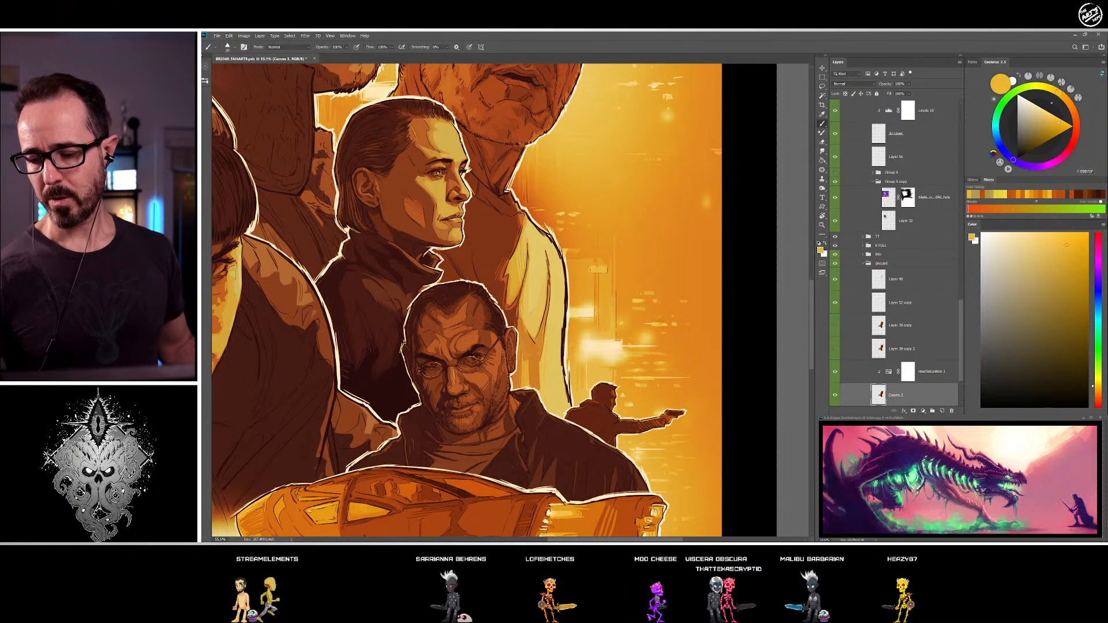
{"action": "left_click", "coordinate": [527, 300], "text": "alt"}
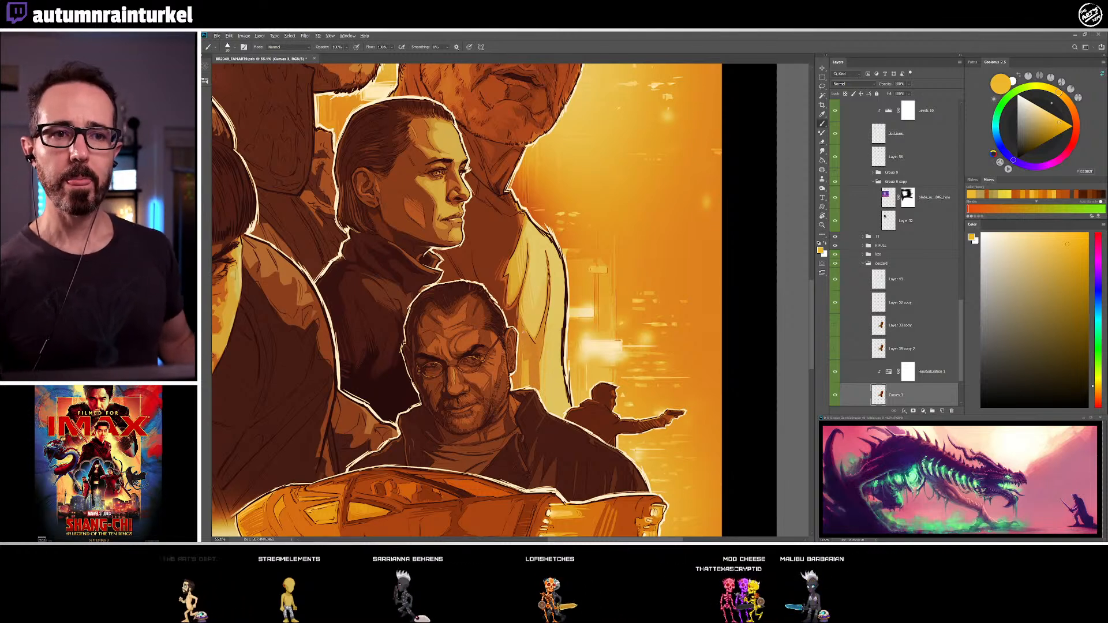
{"action": "left_click", "coordinate": [532, 369], "text": "alt"}
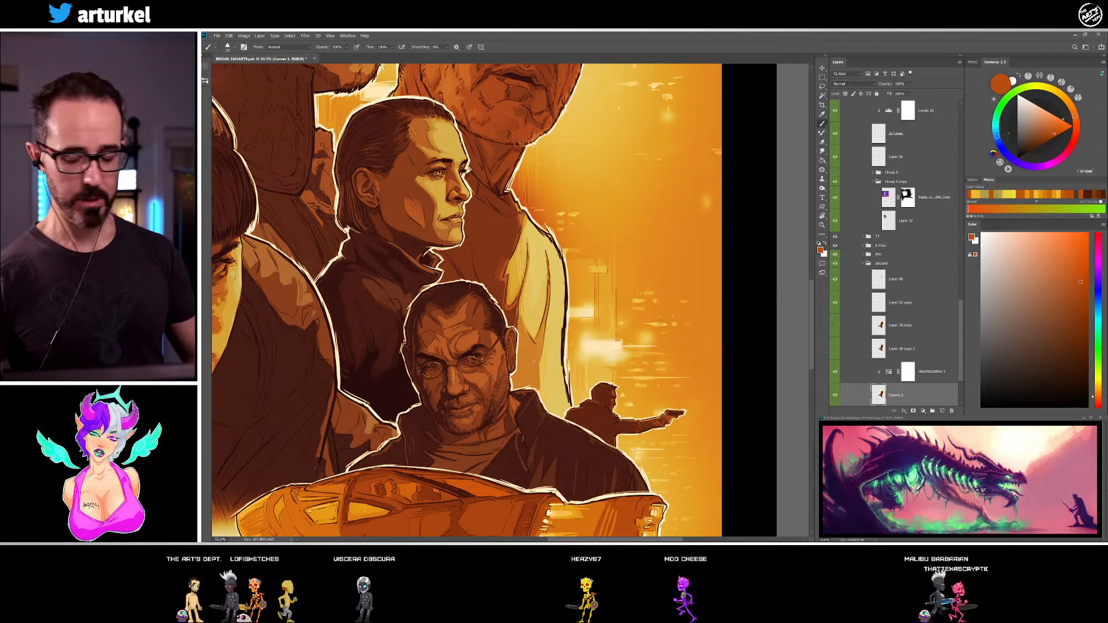
Touch up the older man's light sleeve with muted gold, orange and golden yellow sampled from the artwork
{"action": "left_click", "coordinate": [537, 368], "text": "alt"}
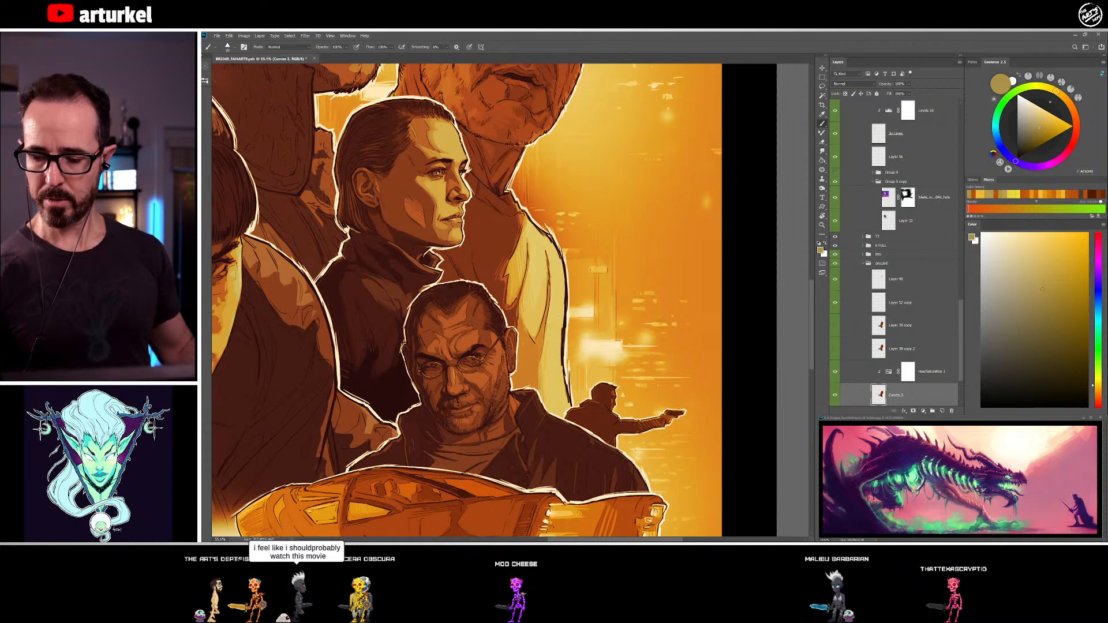
{"action": "left_click", "coordinate": [508, 297], "text": "alt"}
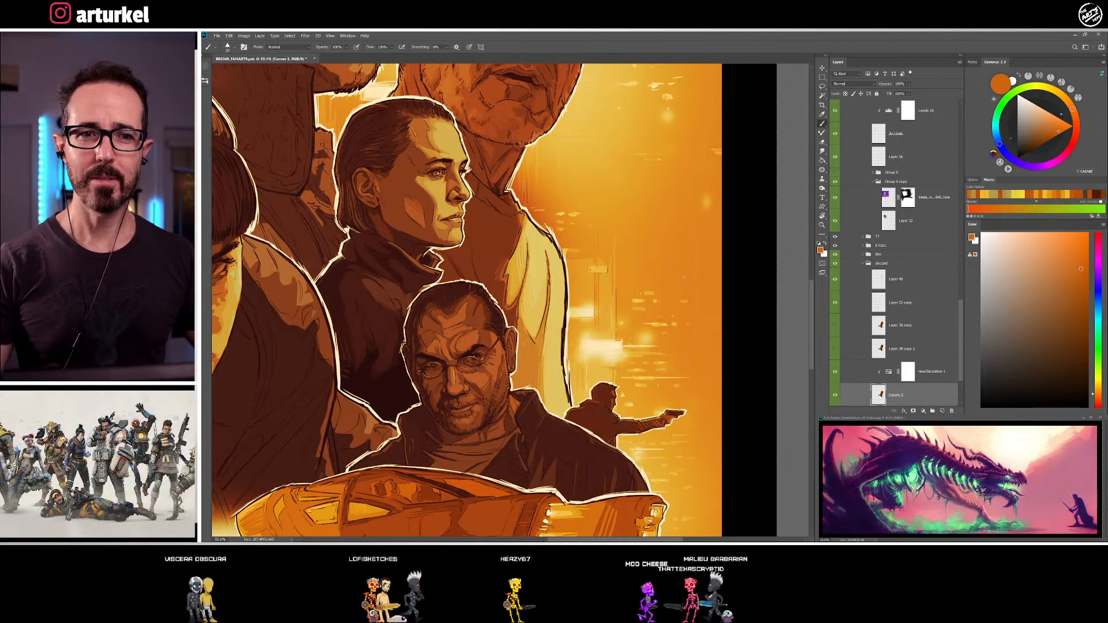
{"action": "left_click", "coordinate": [540, 344], "text": "alt"}
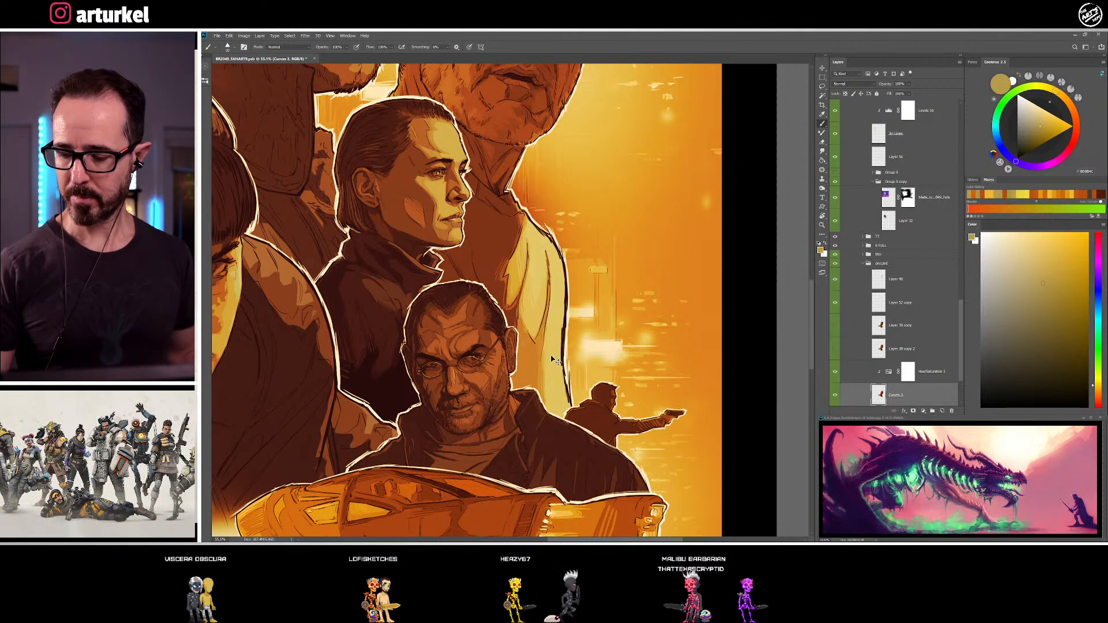
{"action": "left_click", "coordinate": [542, 305], "text": "alt"}
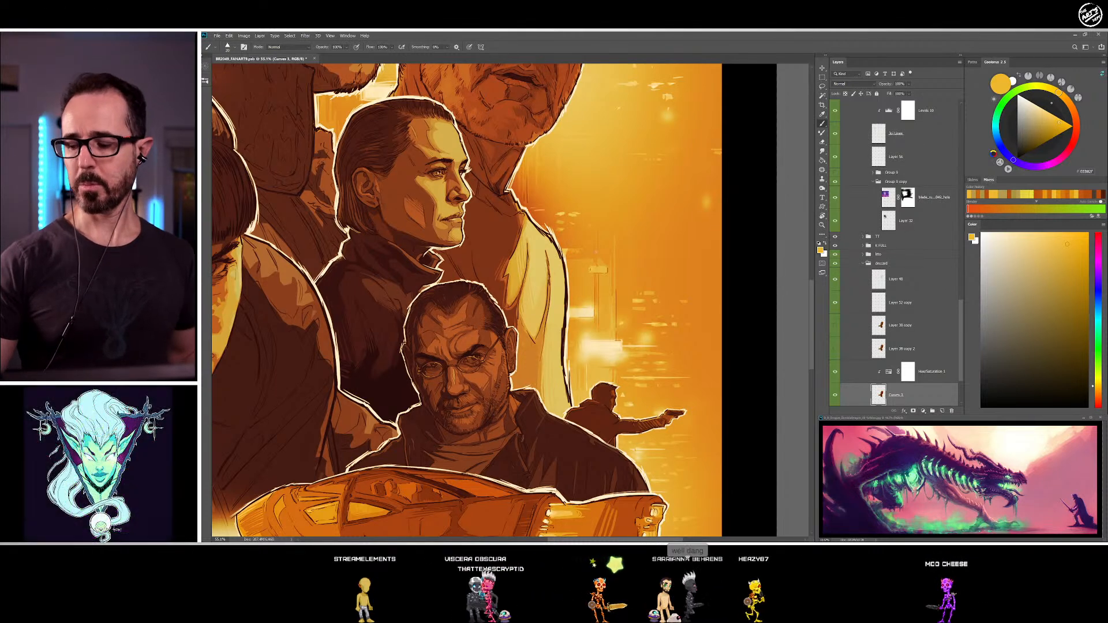
Save the poster document
{"action": "left_click_drag", "start_coordinate": [567, 175], "coordinate": [548, 339]}
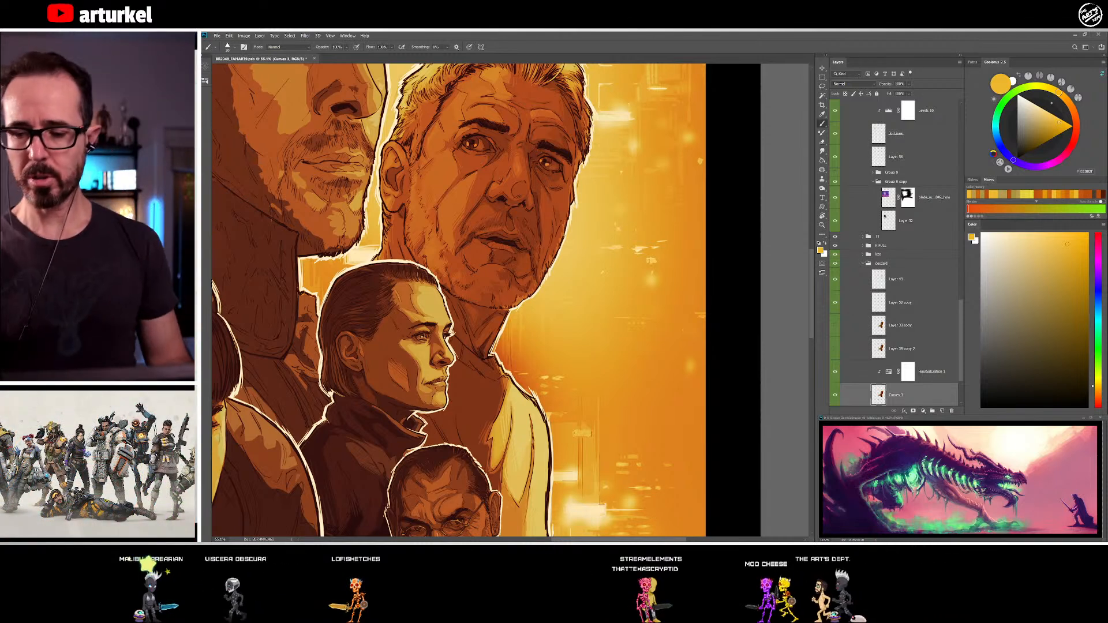
{"action": "left_click", "coordinate": [217, 35]}
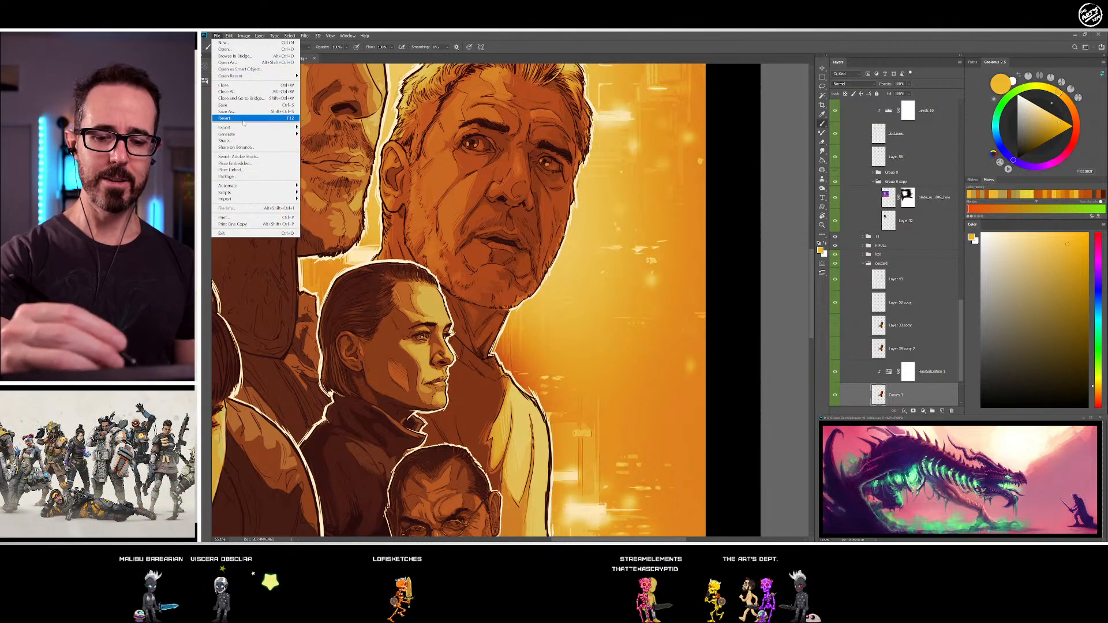
{"action": "left_click", "coordinate": [242, 105]}
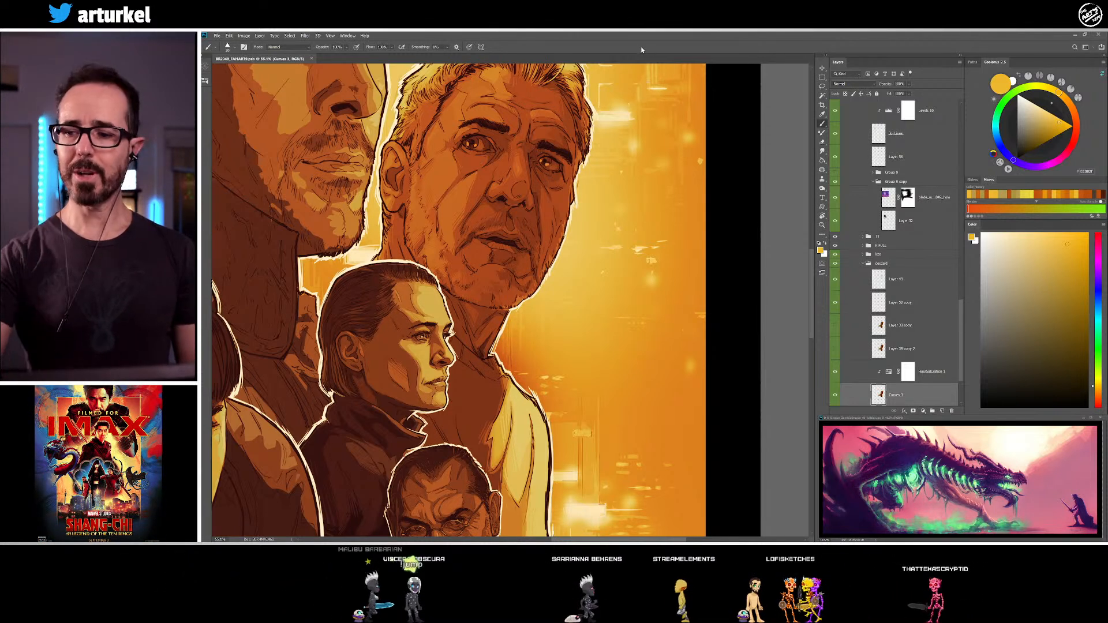
Add a new layer directly above the Hue/Saturation adjustment for the older man and set the brush colour to pale cream yellow
{"action": "left_click_drag", "start_coordinate": [614, 160], "coordinate": [565, 310]}
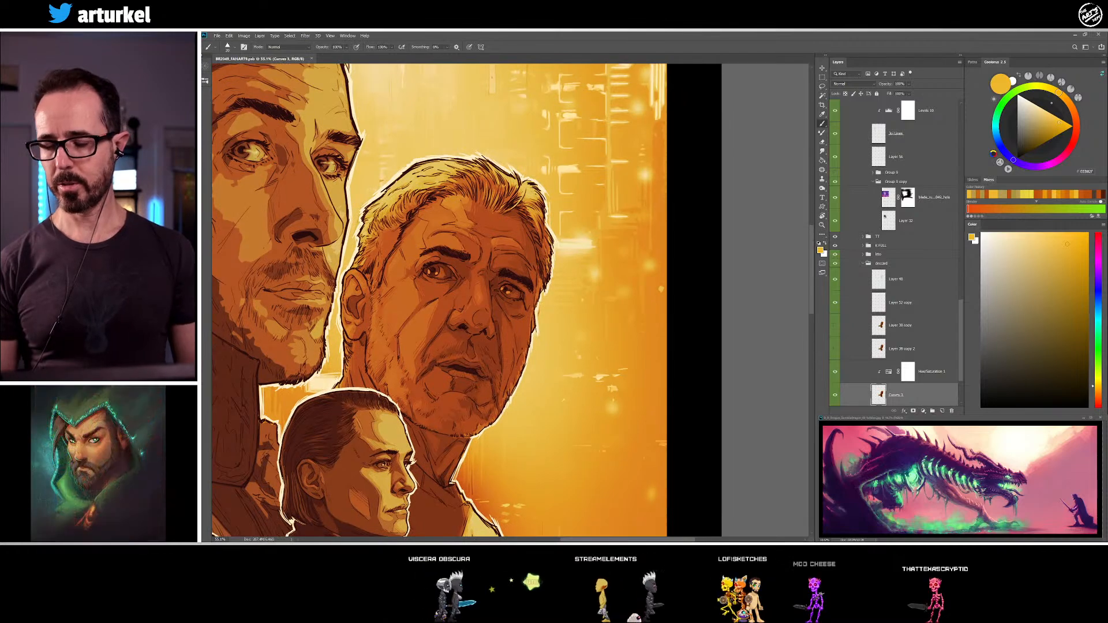
{"action": "left_click_drag", "start_coordinate": [620, 422], "coordinate": [628, 348]}
{"action": "left_click_drag", "start_coordinate": [459, 430], "coordinate": [683, 272]}
{"action": "left_click_drag", "start_coordinate": [528, 263], "coordinate": [313, 270]}
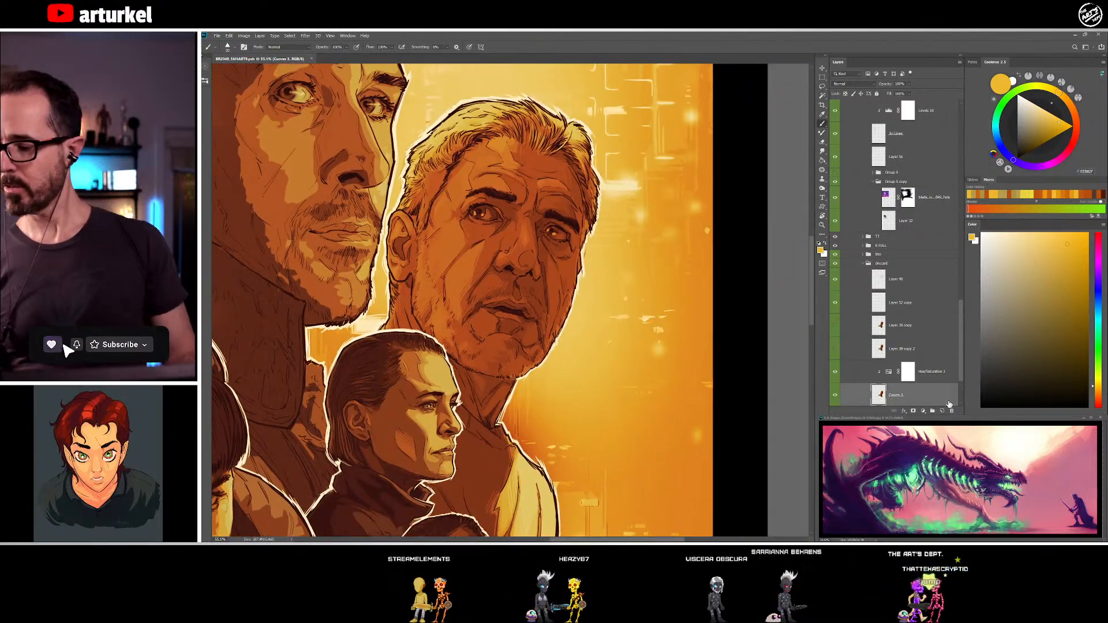
{"action": "left_click", "coordinate": [938, 377]}
{"action": "left_click", "coordinate": [942, 411]}
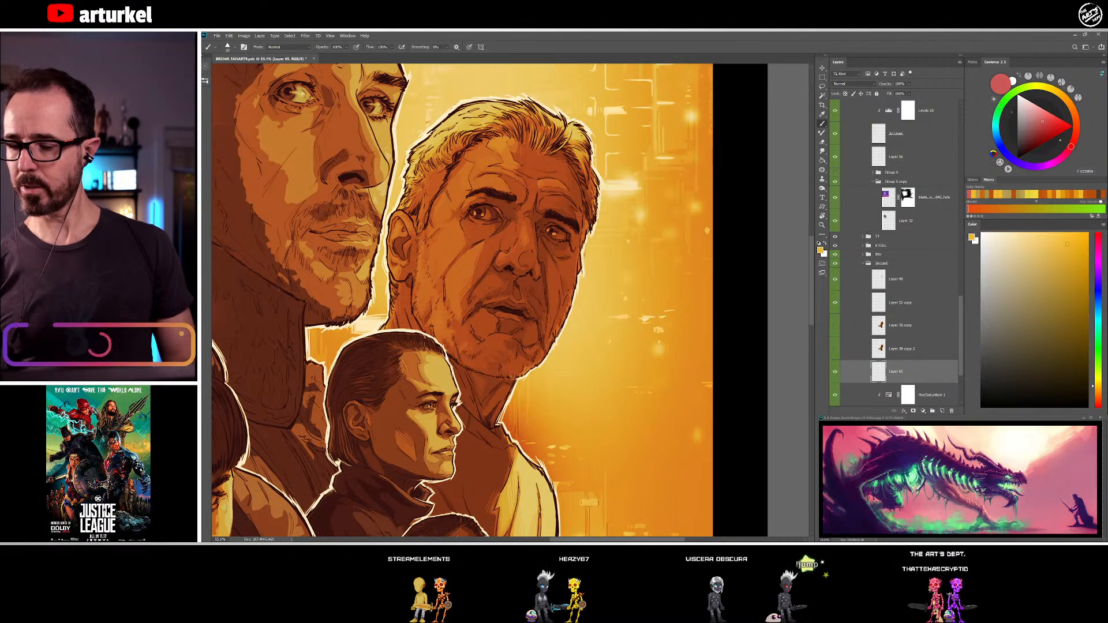
{"action": "left_click_drag", "start_coordinate": [508, 324], "coordinate": [465, 285]}
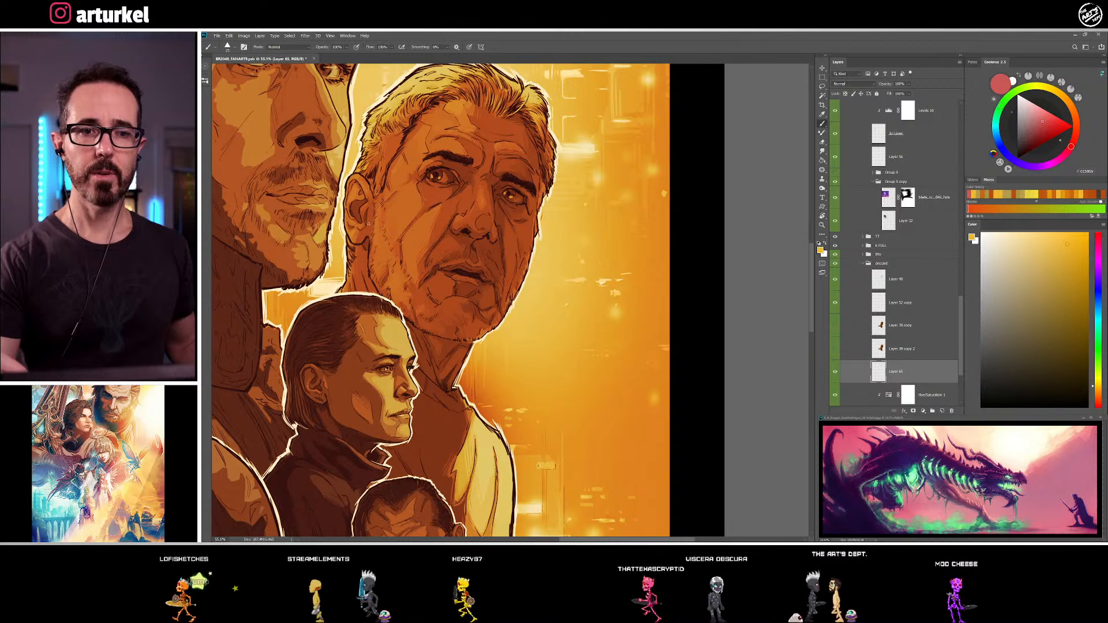
{"action": "left_click", "coordinate": [1099, 381]}
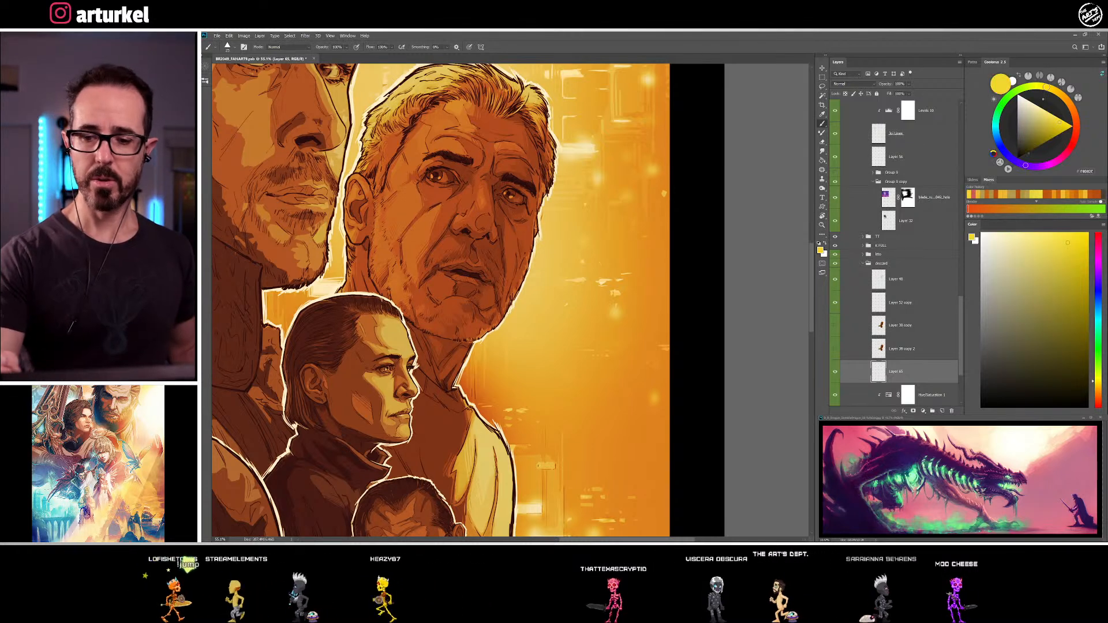
{"action": "left_click", "coordinate": [1002, 233]}
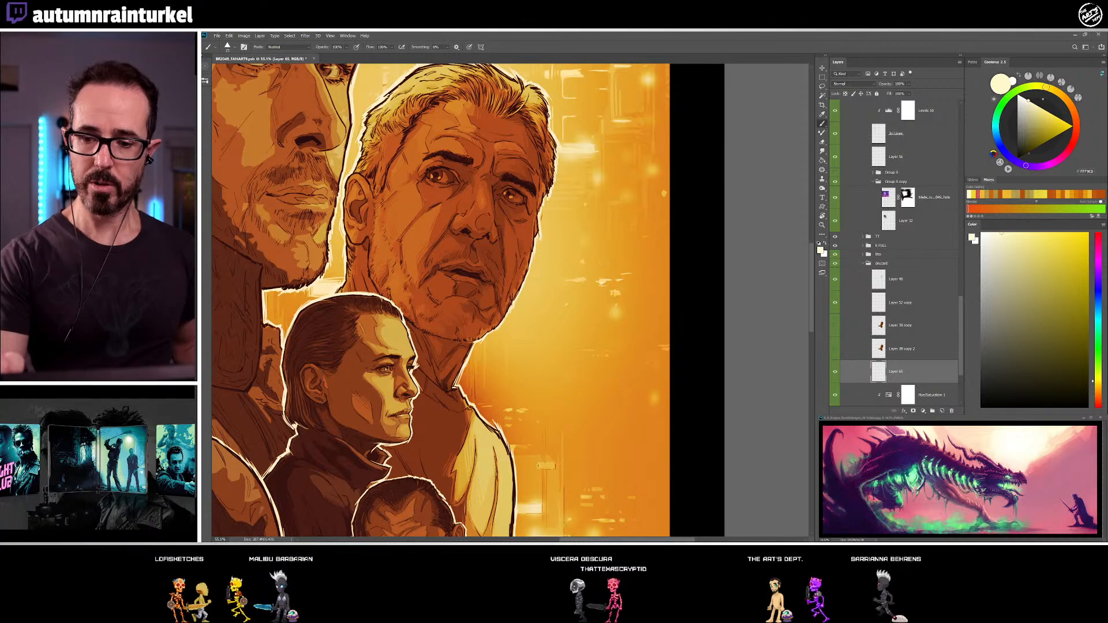
Try a short pale cream highlight stroke on the older man's forehead and undo it
{"action": "left_click_drag", "start_coordinate": [479, 223], "coordinate": [467, 296]}
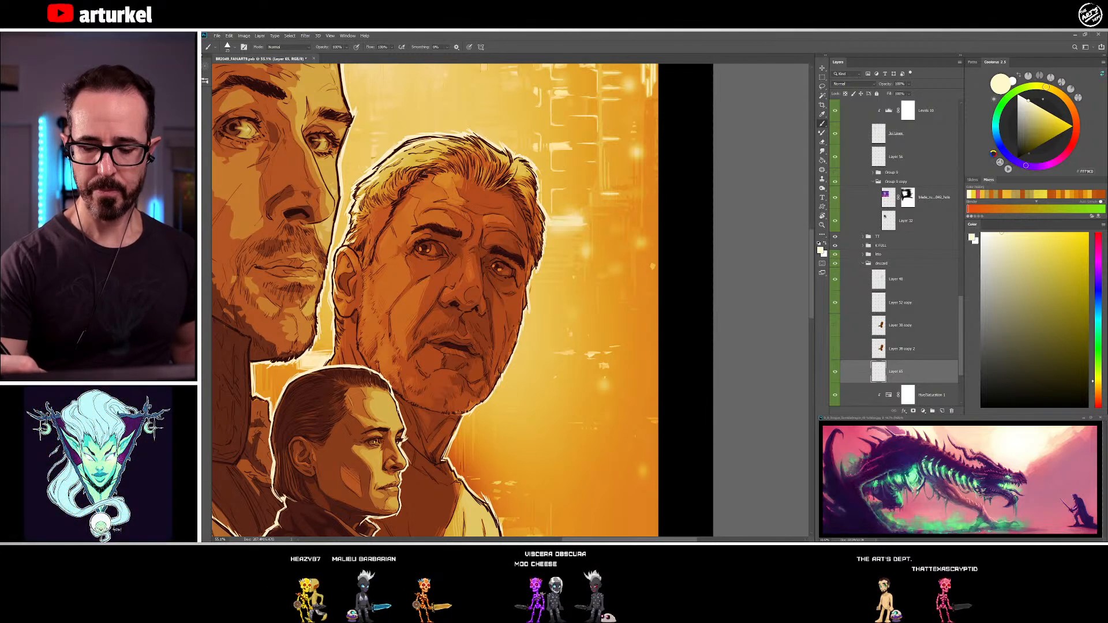
{"action": "left_click_drag", "start_coordinate": [402, 282], "coordinate": [436, 215]}
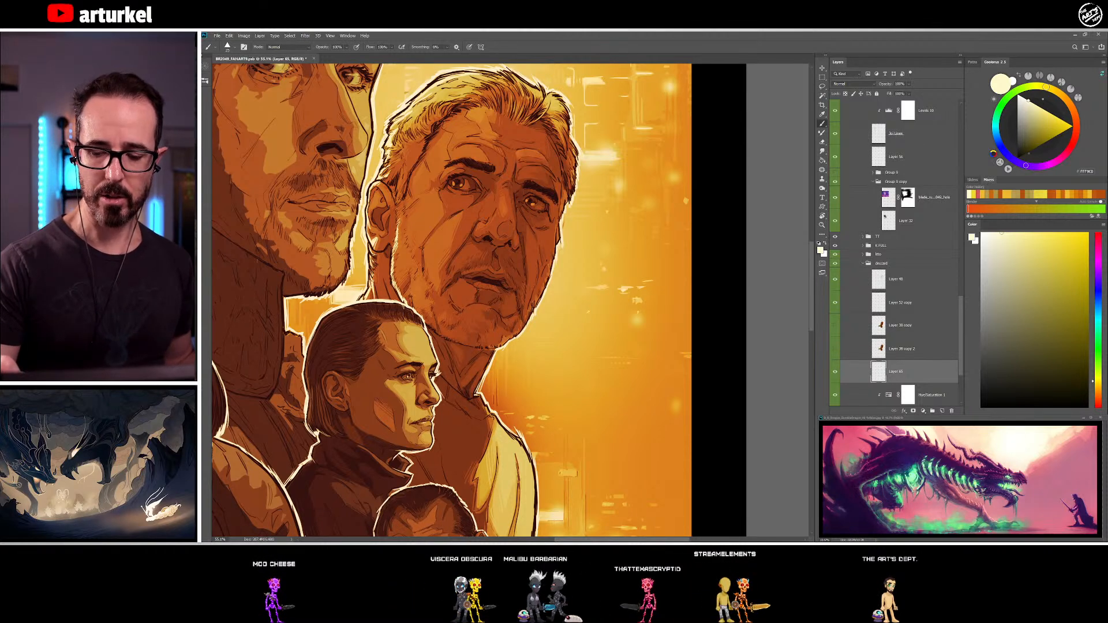
{"action": "left_click_drag", "start_coordinate": [531, 326], "coordinate": [468, 316]}
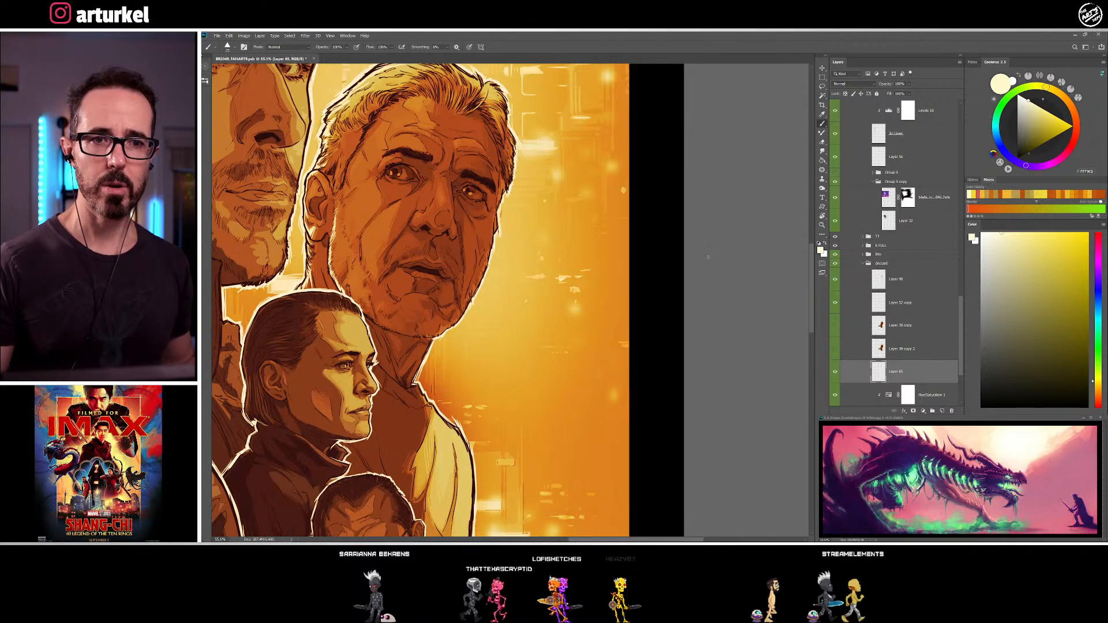
{"action": "left_click_drag", "start_coordinate": [423, 271], "coordinate": [505, 327]}
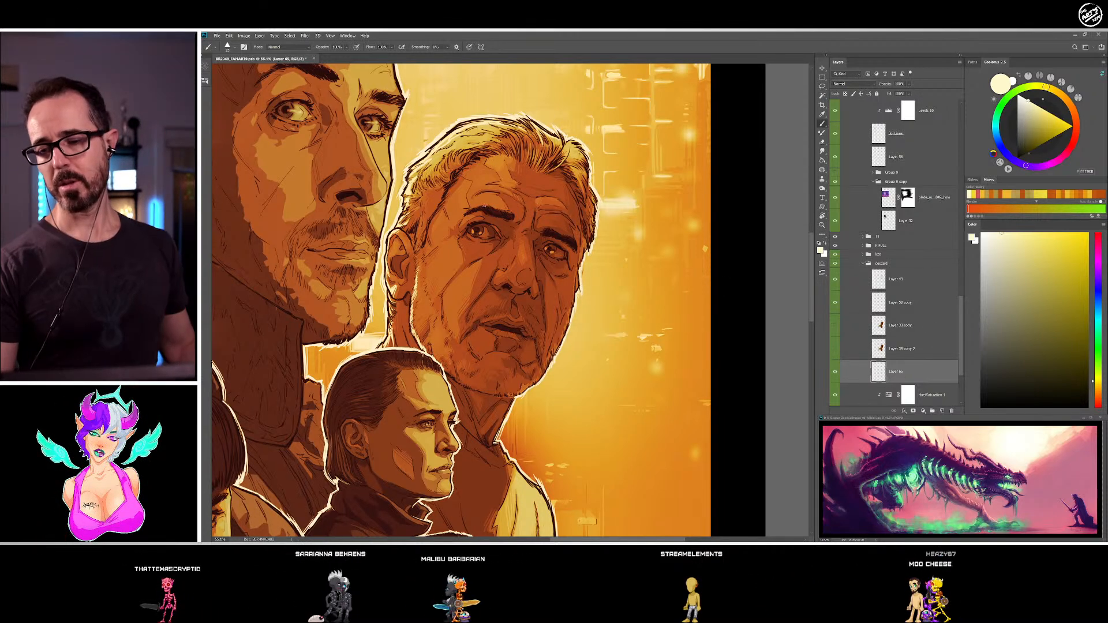
{"action": "left_click_drag", "start_coordinate": [461, 184], "coordinate": [468, 180]}
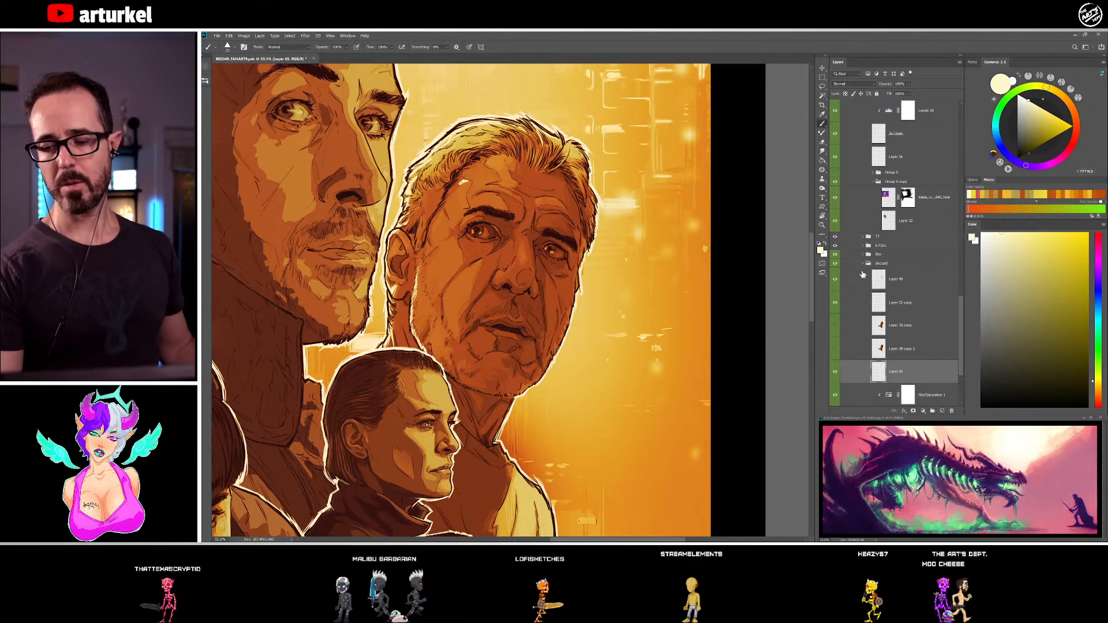
{"action": "key", "text": "ctrl+z"}
Check the older man's face and shoulder, and save the document again
{"action": "left_click_drag", "start_coordinate": [597, 363], "coordinate": [595, 370]}
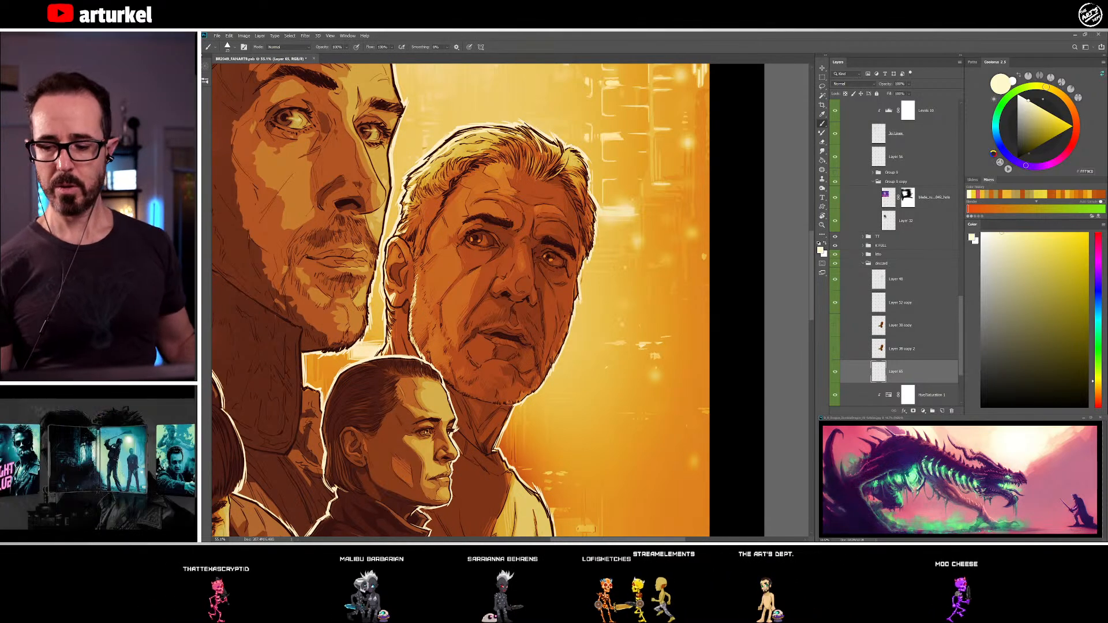
{"action": "left_click_drag", "start_coordinate": [582, 476], "coordinate": [575, 416]}
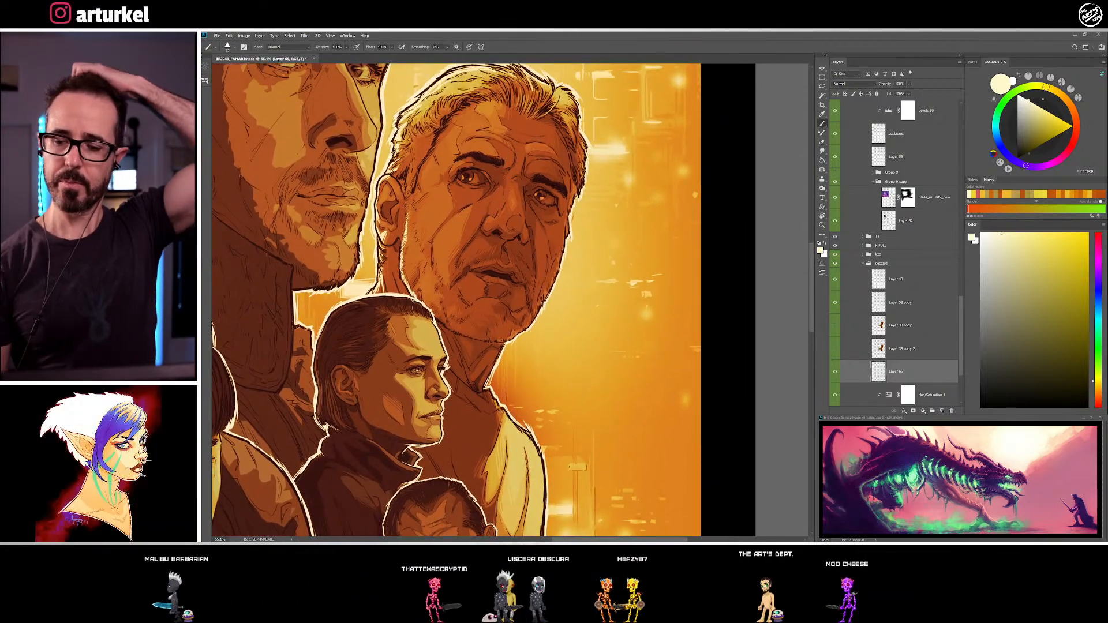
{"action": "left_click_drag", "start_coordinate": [548, 402], "coordinate": [562, 408]}
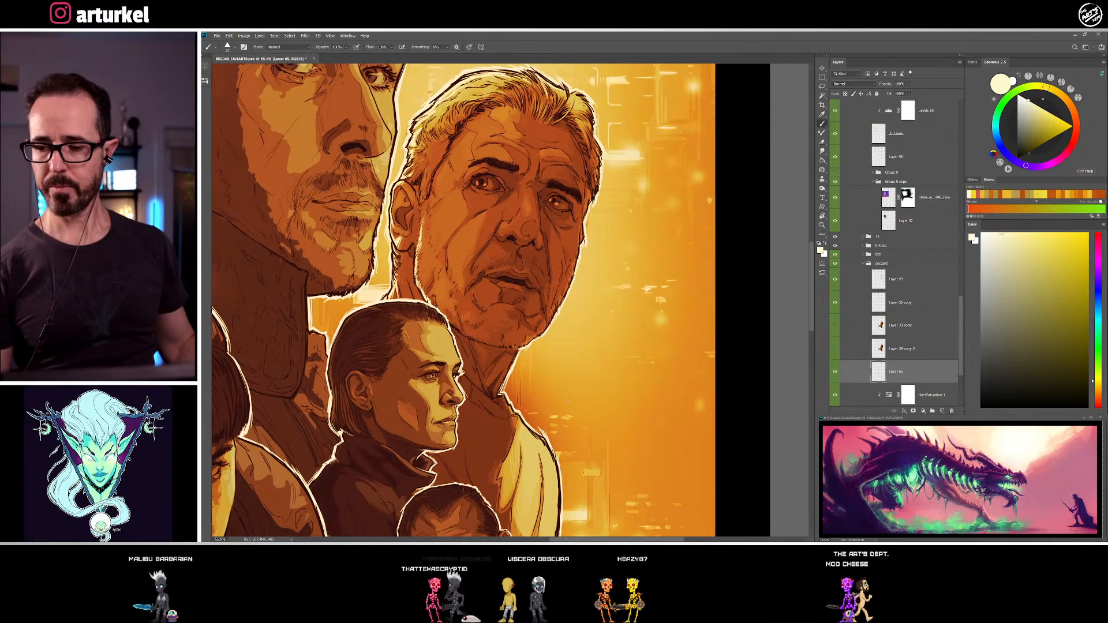
{"action": "mouse_move", "coordinate": [504, 308]}
{"action": "left_mouse_down"}
{"action": "mouse_move", "coordinate": [631, 154]}
{"action": "mouse_move", "coordinate": [480, 313]}
{"action": "mouse_move", "coordinate": [491, 322]}
{"action": "left_mouse_up"}
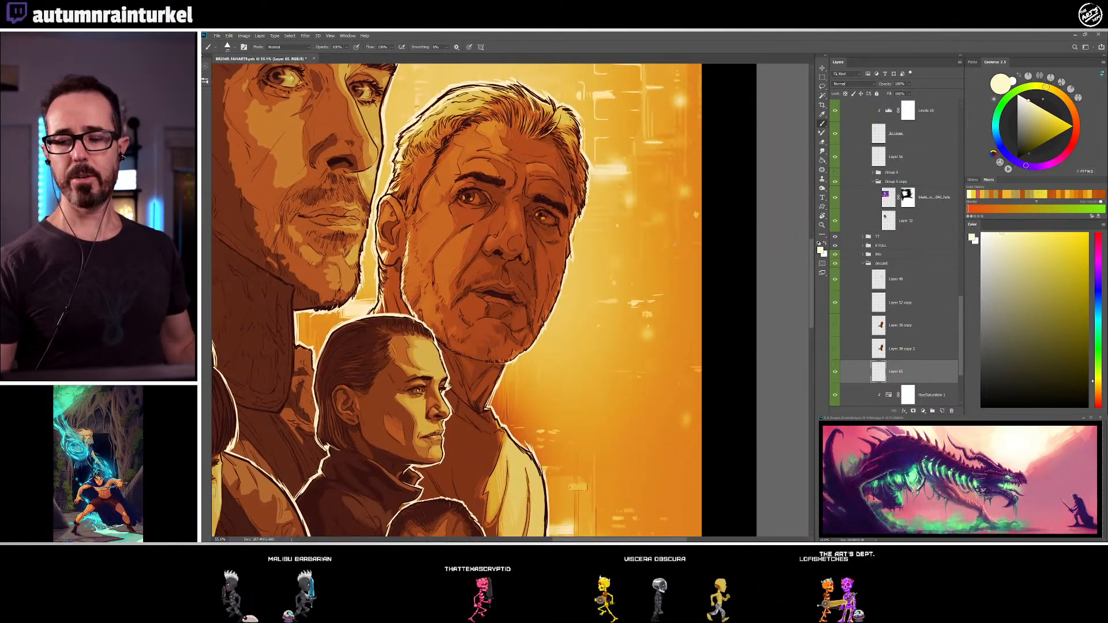
{"action": "left_click", "coordinate": [217, 36]}
{"action": "left_click", "coordinate": [227, 105]}
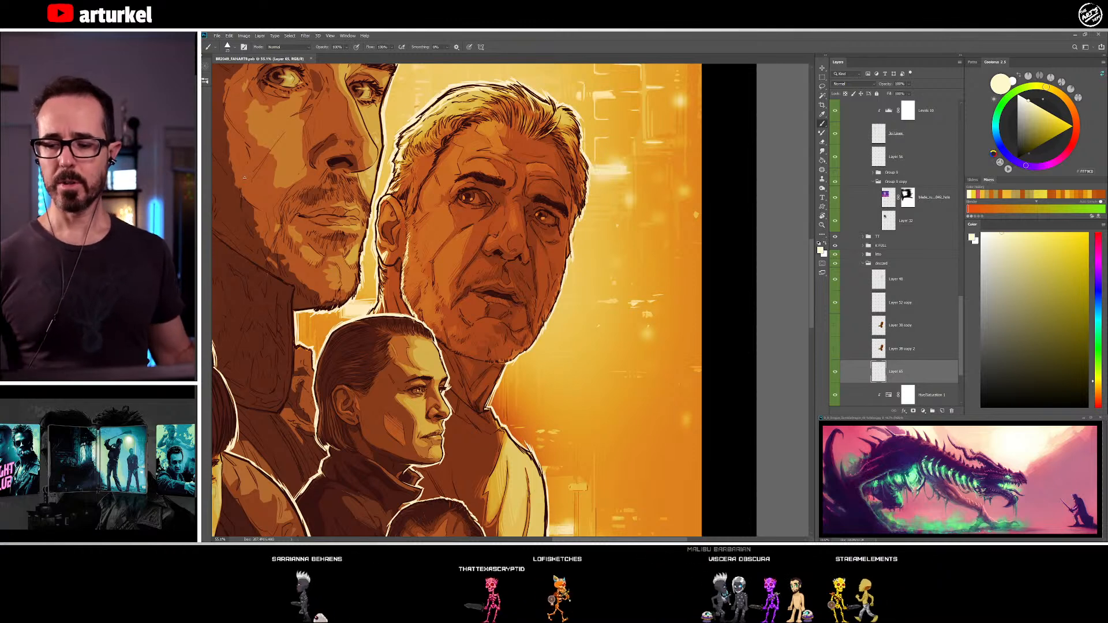
Collapse the deckard layer group and look over the other character portraits across the poster
{"action": "left_click", "coordinate": [864, 264]}
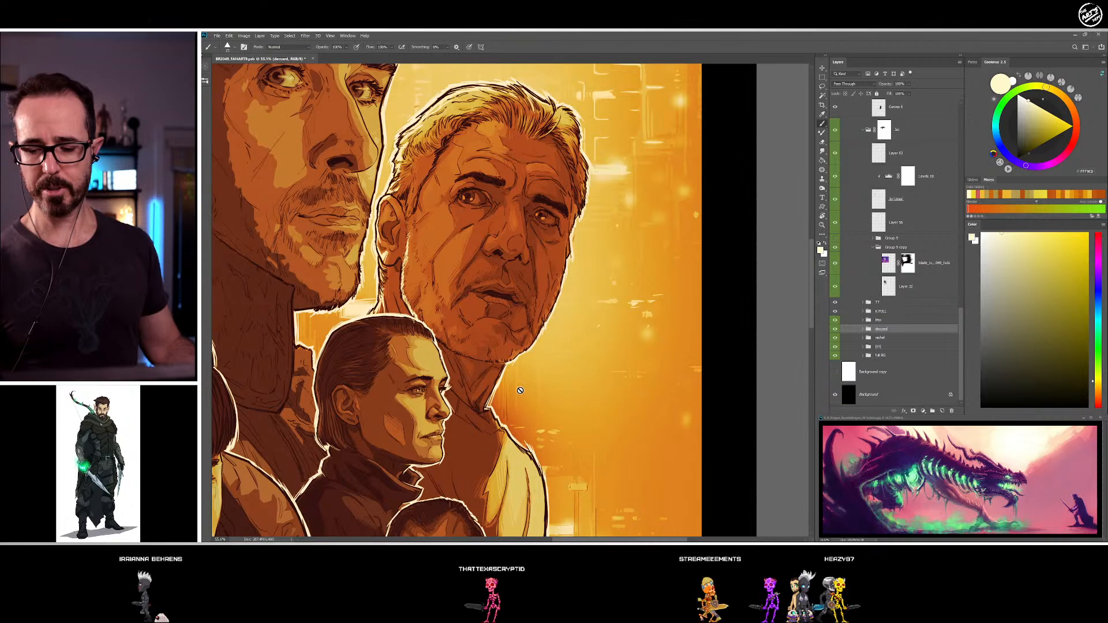
{"action": "left_click_drag", "start_coordinate": [471, 337], "coordinate": [593, 126]}
{"action": "left_click_drag", "start_coordinate": [549, 307], "coordinate": [648, 244]}
{"action": "left_click_drag", "start_coordinate": [540, 243], "coordinate": [605, 494]}
{"action": "left_click_drag", "start_coordinate": [577, 299], "coordinate": [595, 370]}
{"action": "left_click_drag", "start_coordinate": [520, 338], "coordinate": [526, 408]}
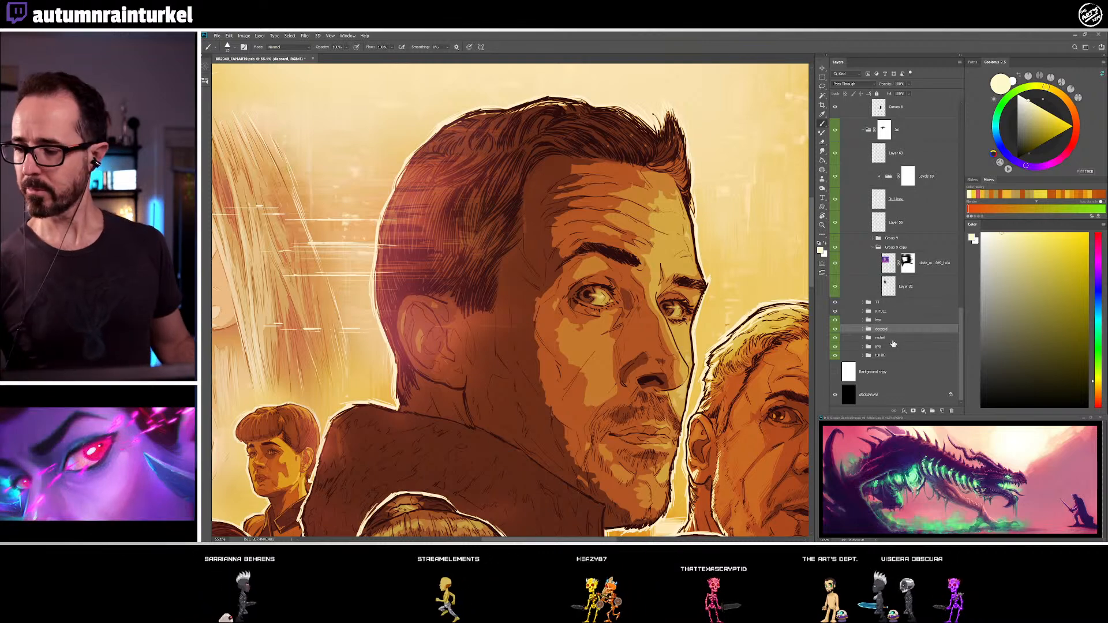
{"action": "left_click_drag", "start_coordinate": [624, 465], "coordinate": [606, 189]}
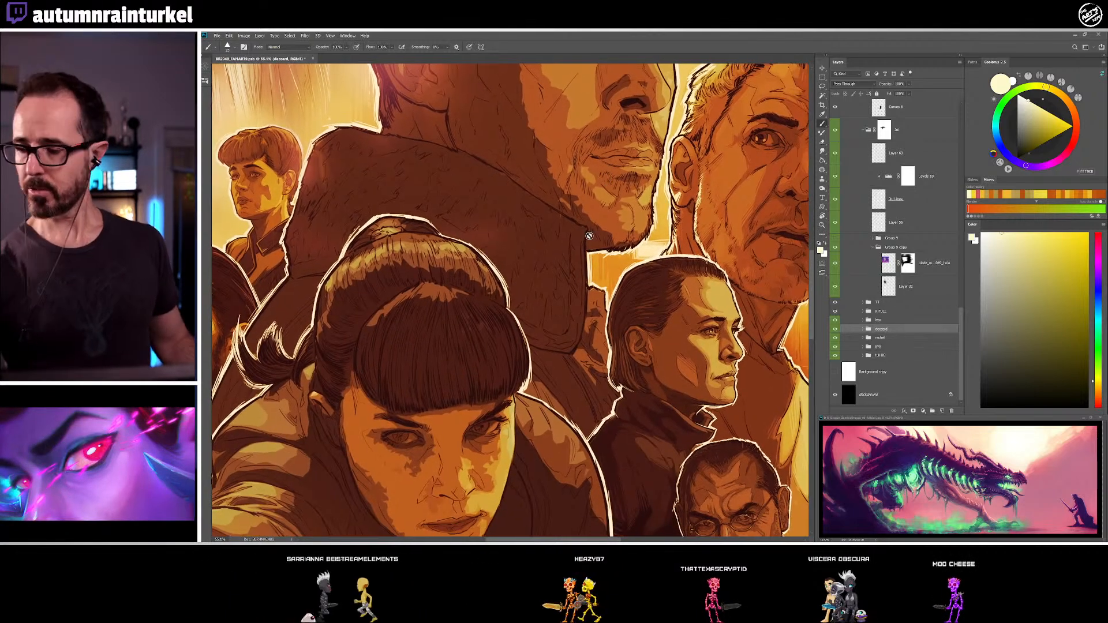
{"action": "left_click_drag", "start_coordinate": [714, 410], "coordinate": [795, 331]}
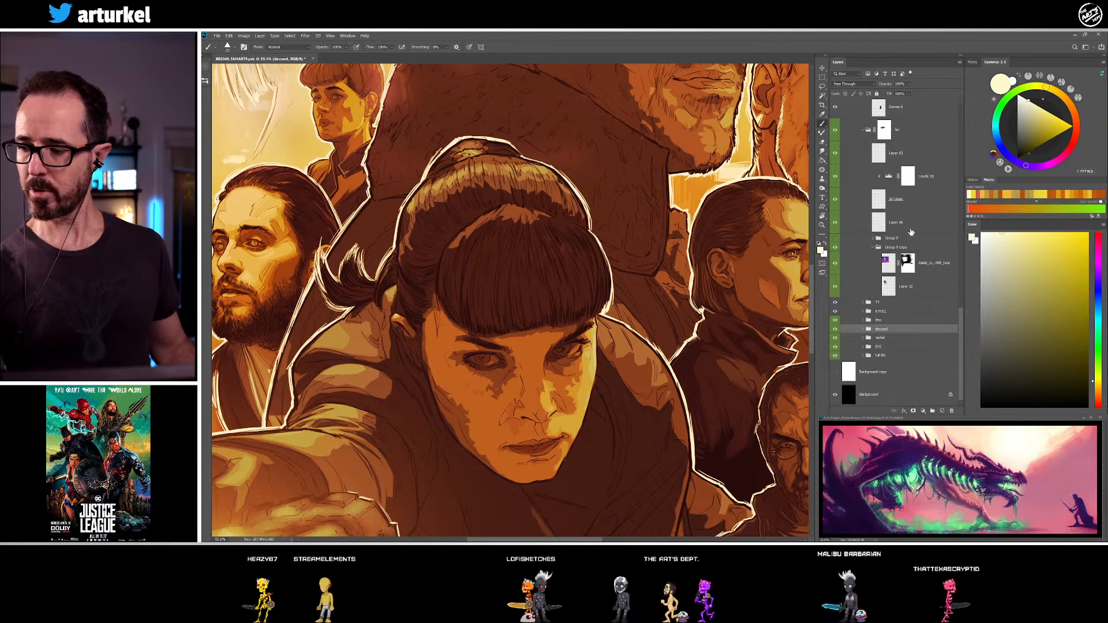
Select the paint layer of the woman with bangs and collapse the expanded layer groups that are not needed
{"action": "left_click", "coordinate": [872, 247]}
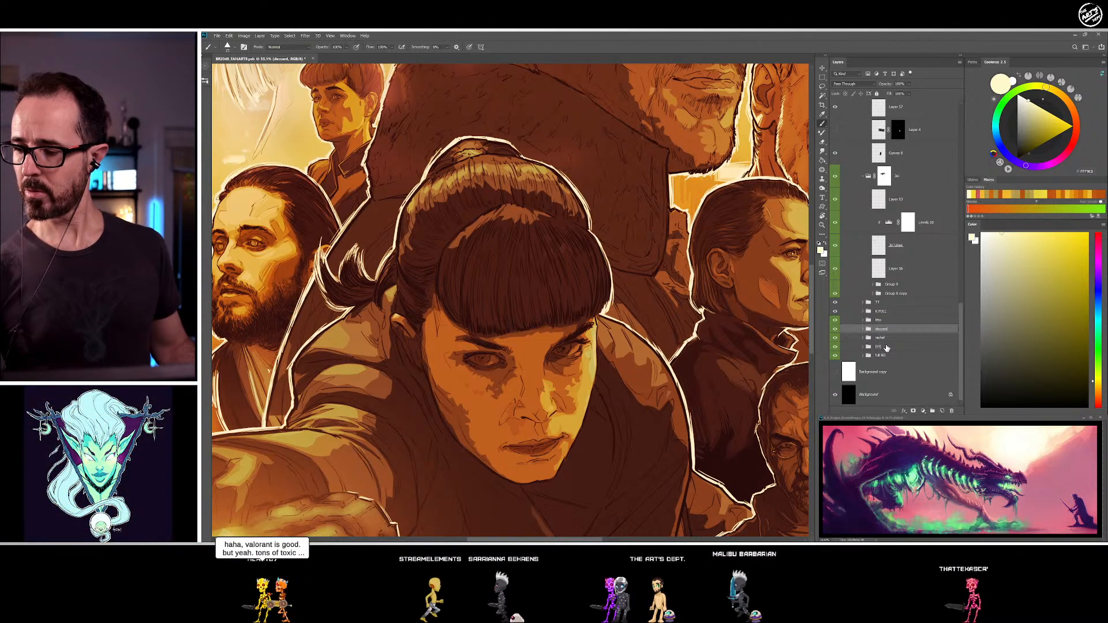
{"action": "key", "text": "v"}
{"action": "left_click", "coordinate": [600, 454]}
{"action": "left_click_drag", "start_coordinate": [962, 285], "coordinate": [967, 223]}
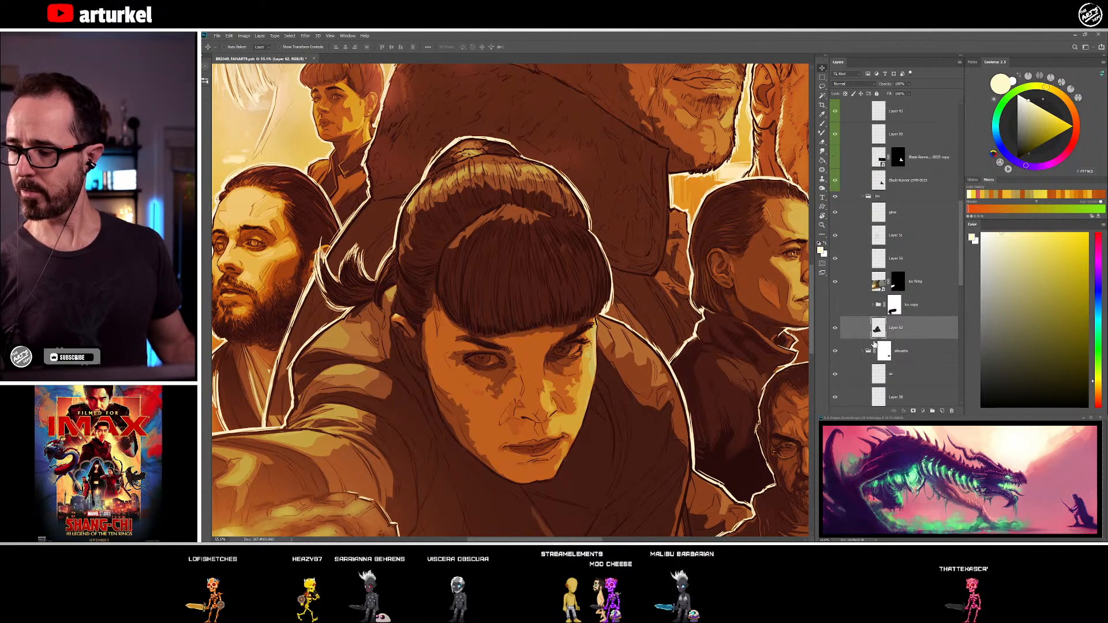
{"action": "left_click", "coordinate": [864, 383]}
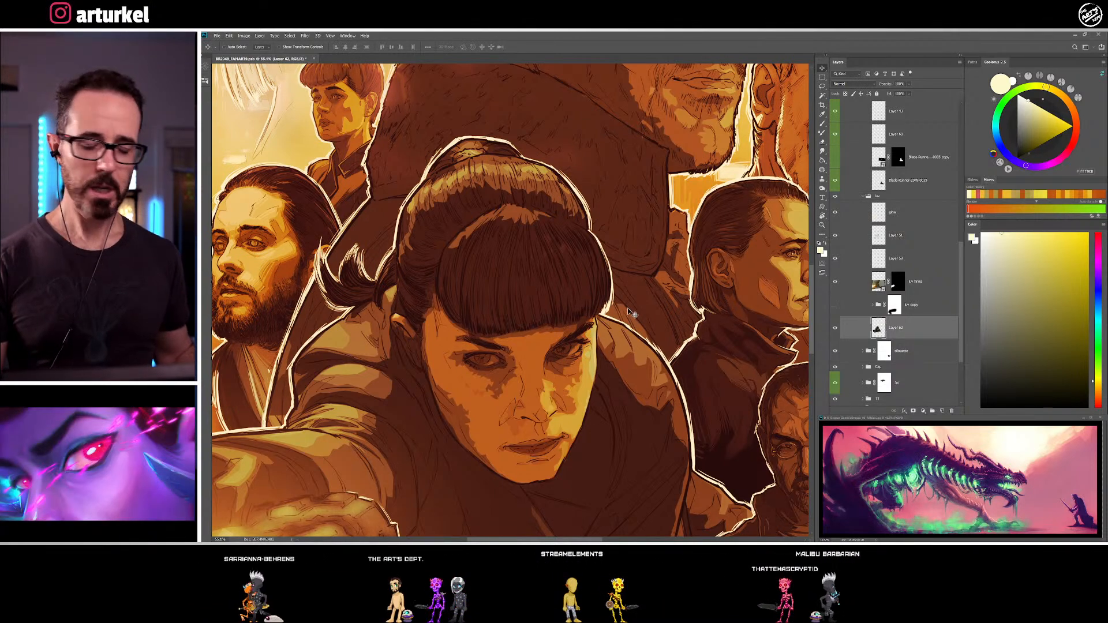
Paint the woman's jacket shoulder below her ponytail with the Brush, alternating muted teal-grey and dark green tones sampled from the jacket
{"action": "key", "text": "b"}
{"action": "mouse_move", "coordinate": [508, 325]}
{"action": "left_mouse_down"}
{"action": "mouse_move", "coordinate": [577, 294]}
{"action": "mouse_move", "coordinate": [633, 240]}
{"action": "left_mouse_up"}
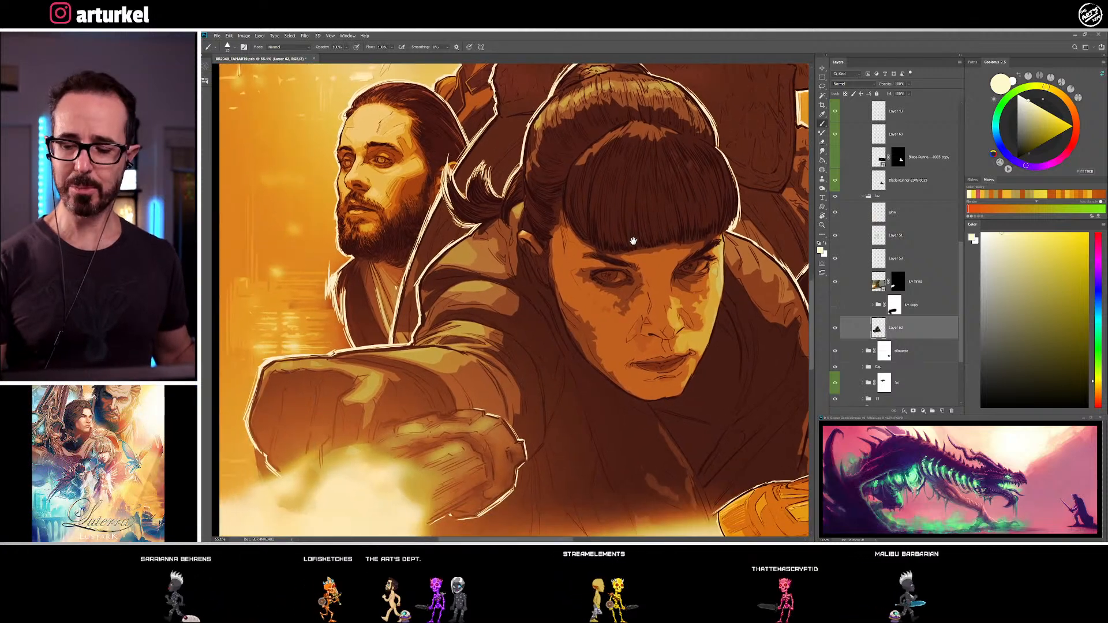
{"action": "left_click", "coordinate": [466, 245], "text": "alt"}
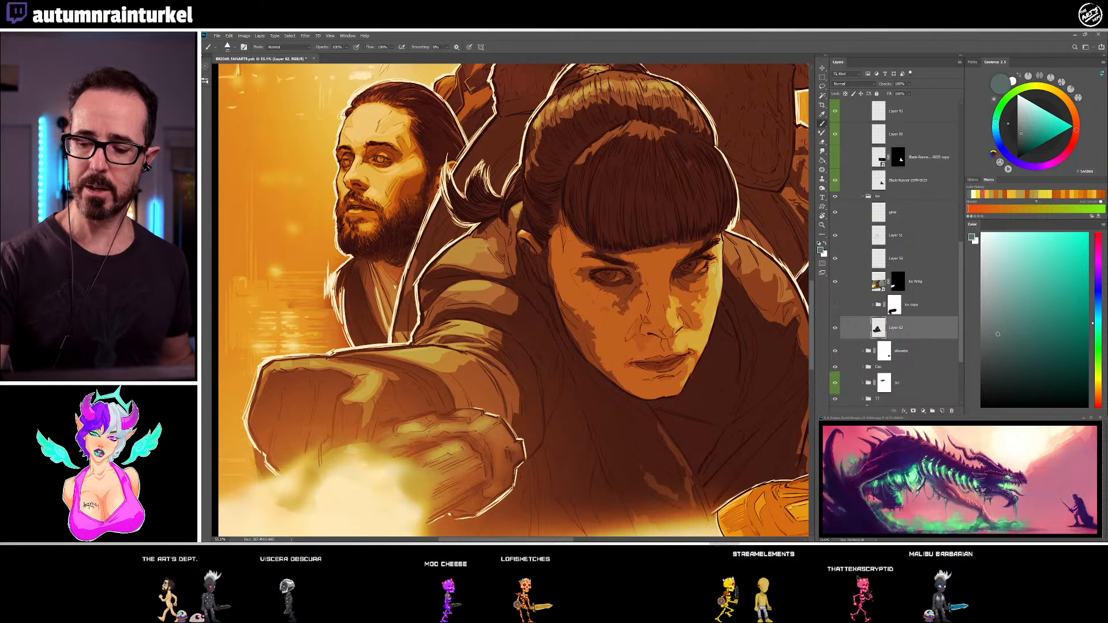
{"action": "left_click_drag", "start_coordinate": [486, 253], "coordinate": [510, 223]}
{"action": "left_click", "coordinate": [478, 235], "text": "alt"}
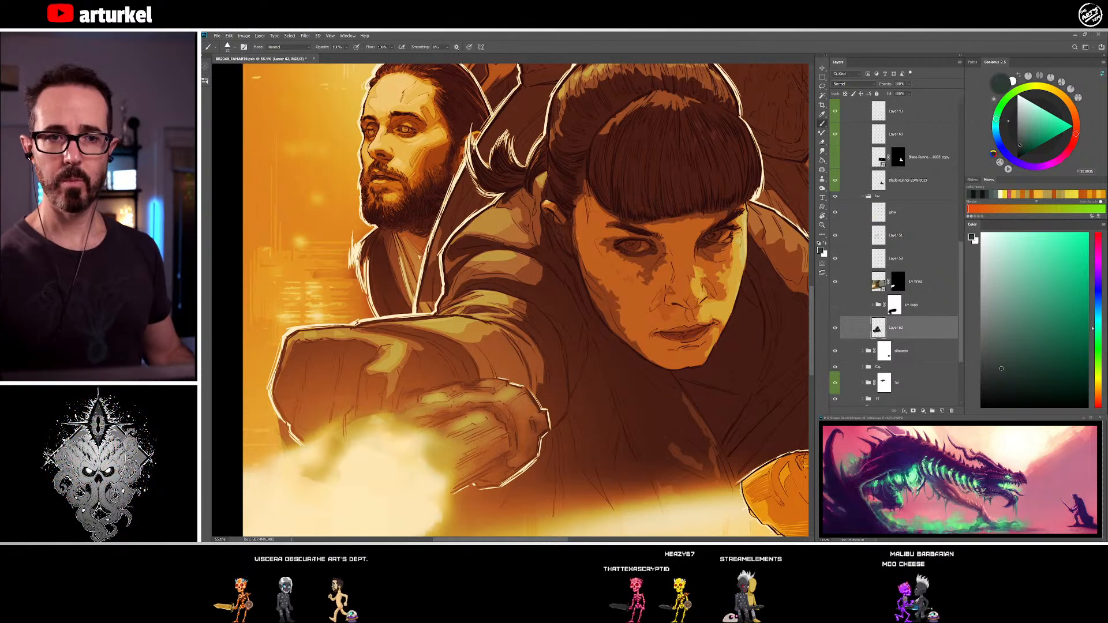
{"action": "left_click", "coordinate": [514, 218], "text": "alt"}
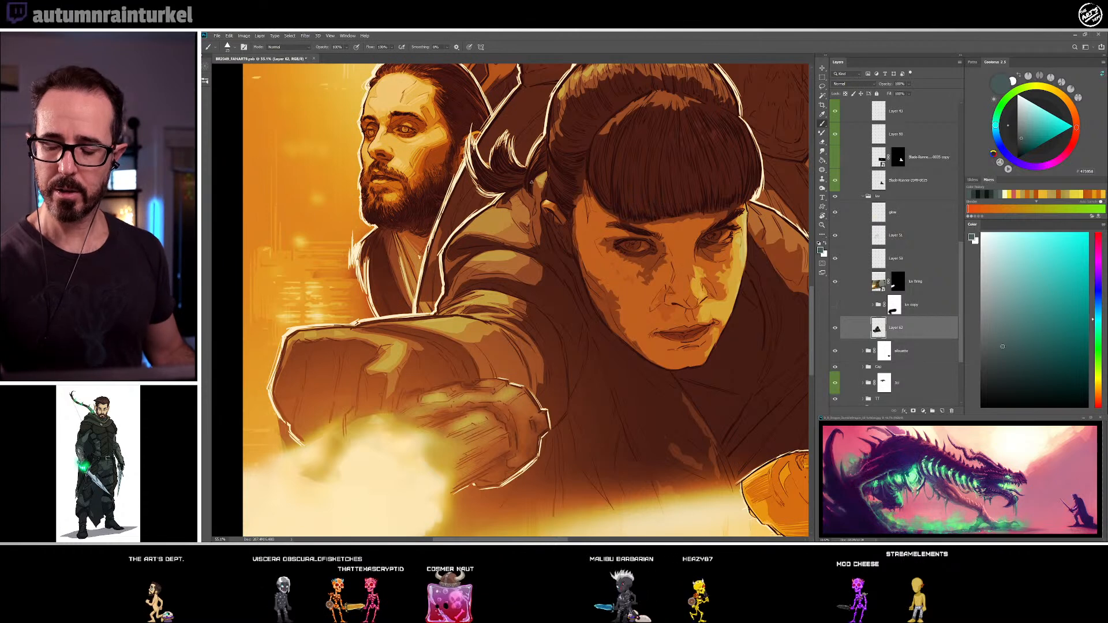
{"action": "left_click", "coordinate": [532, 237], "text": "alt"}
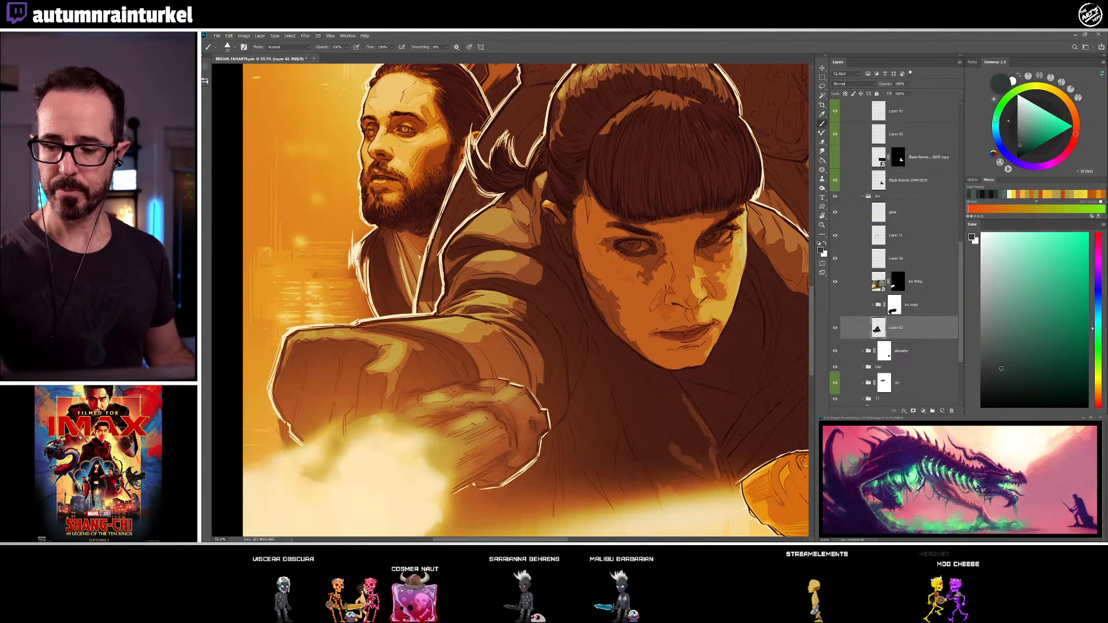
{"action": "left_click", "coordinate": [532, 207], "text": "alt"}
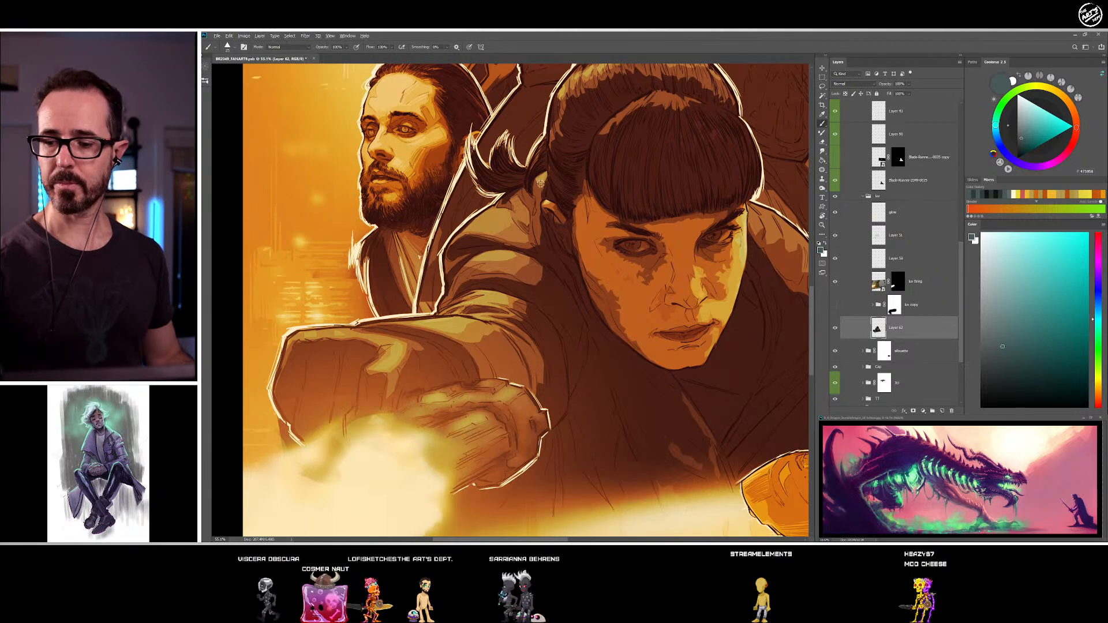
Refine the jacket collar beside the woman's neck and below her ear with sampled grey-teal midtones and dark green shadows
{"action": "left_click", "coordinate": [541, 184], "text": "alt"}
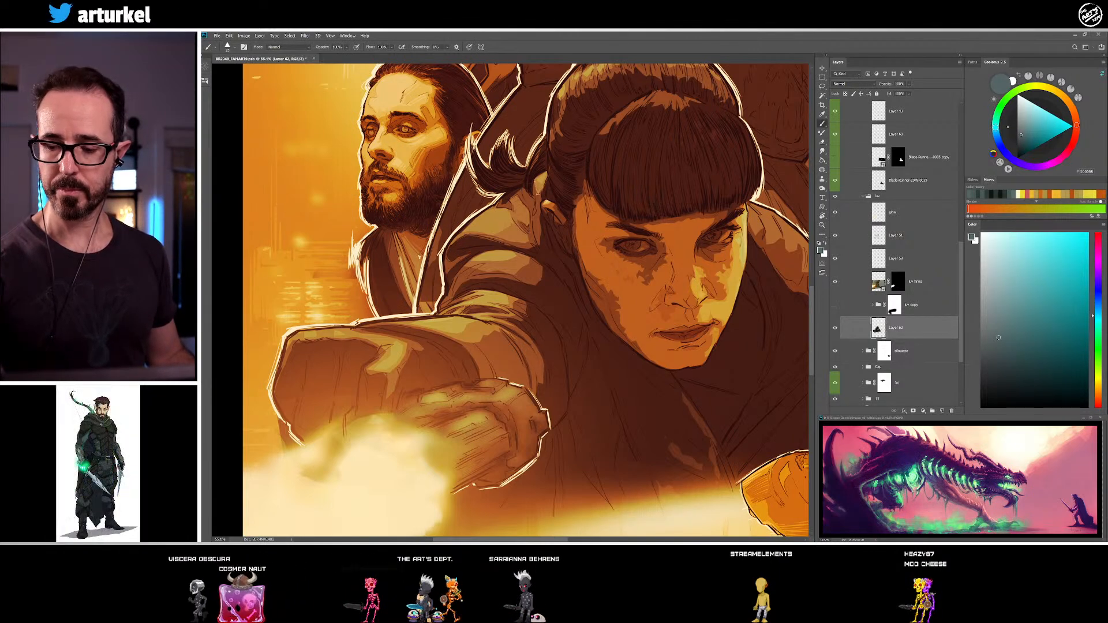
{"action": "left_click", "coordinate": [539, 203], "text": "alt"}
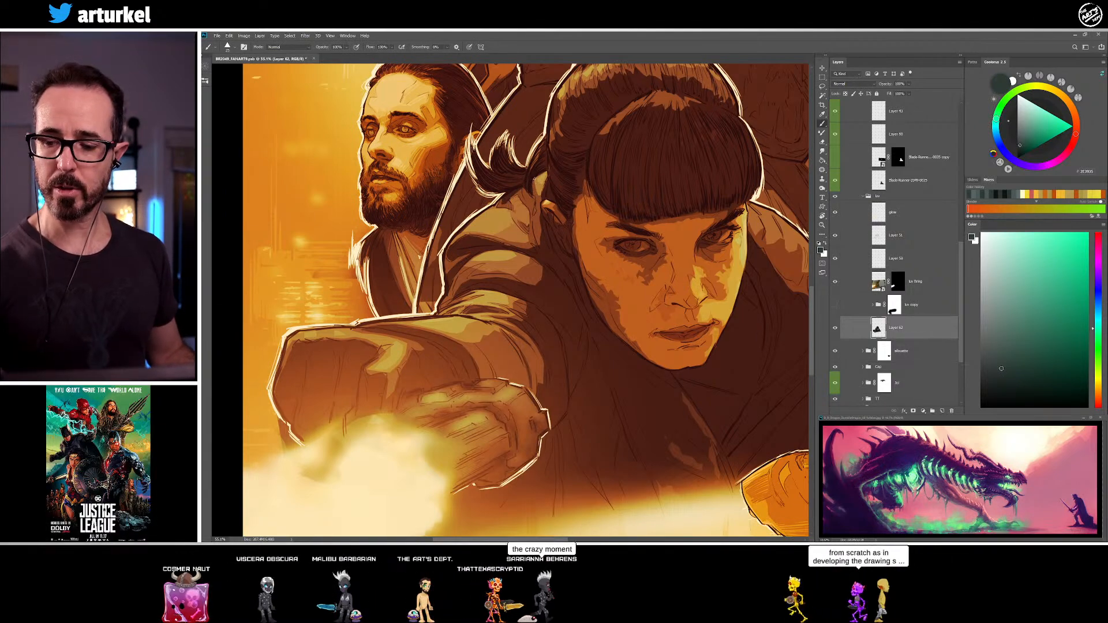
{"action": "left_click", "coordinate": [538, 186], "text": "alt"}
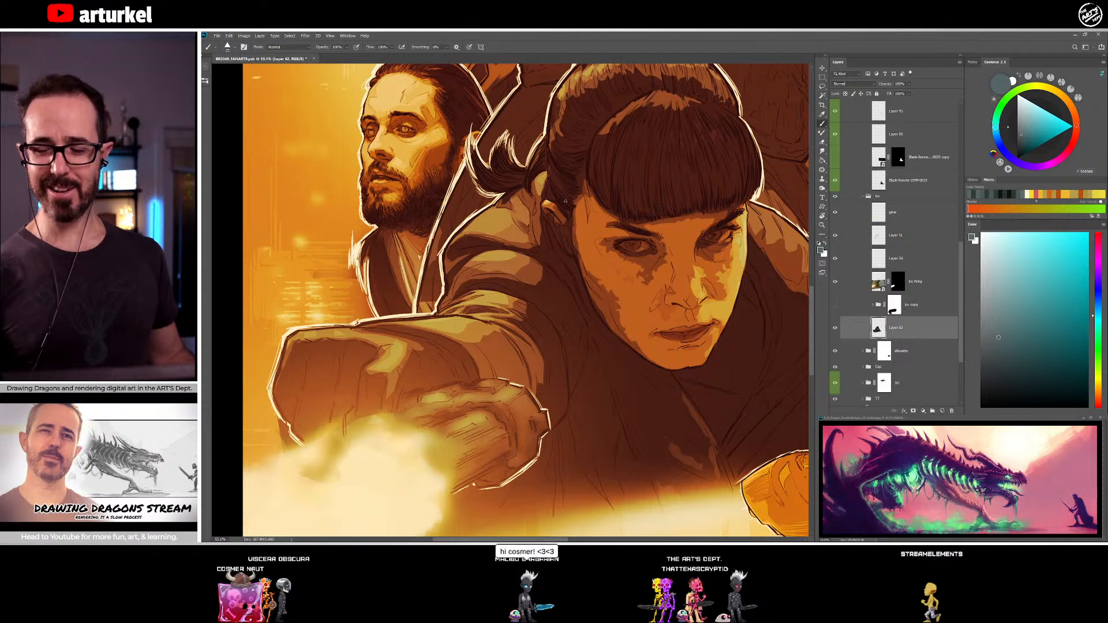
{"action": "left_click", "coordinate": [540, 202], "text": "alt"}
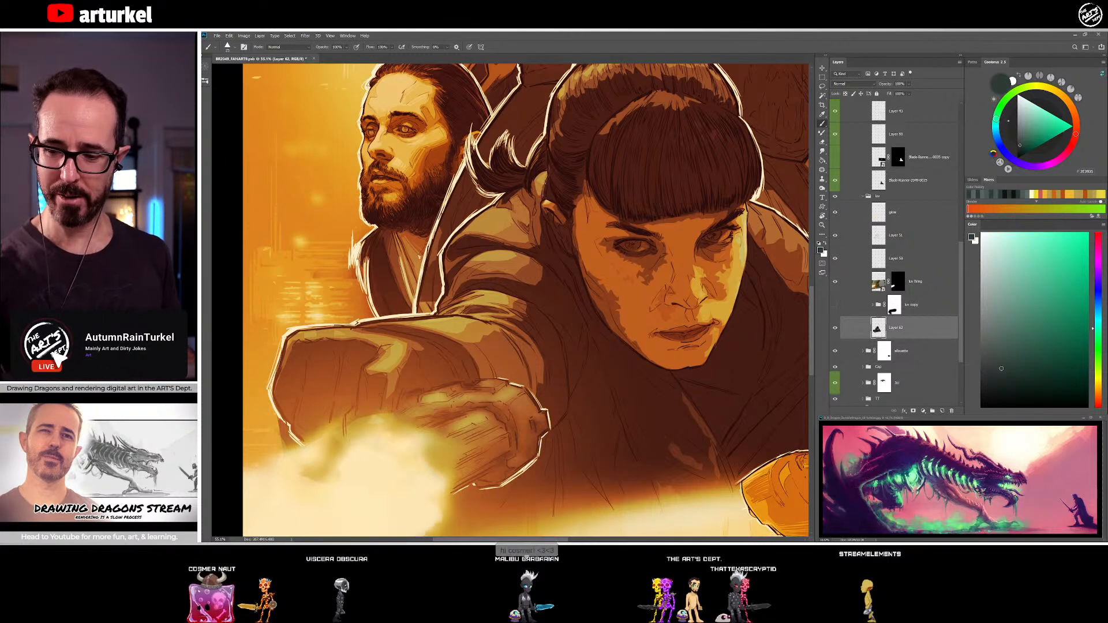
{"action": "left_click", "coordinate": [542, 240], "text": "alt"}
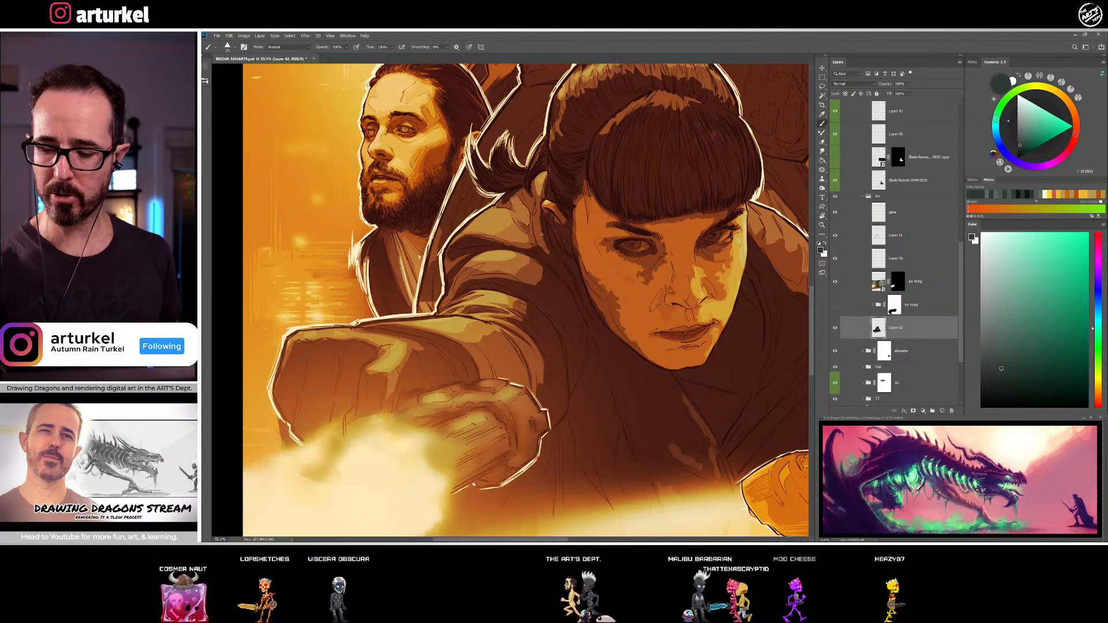
{"action": "left_click", "coordinate": [544, 254], "text": "alt"}
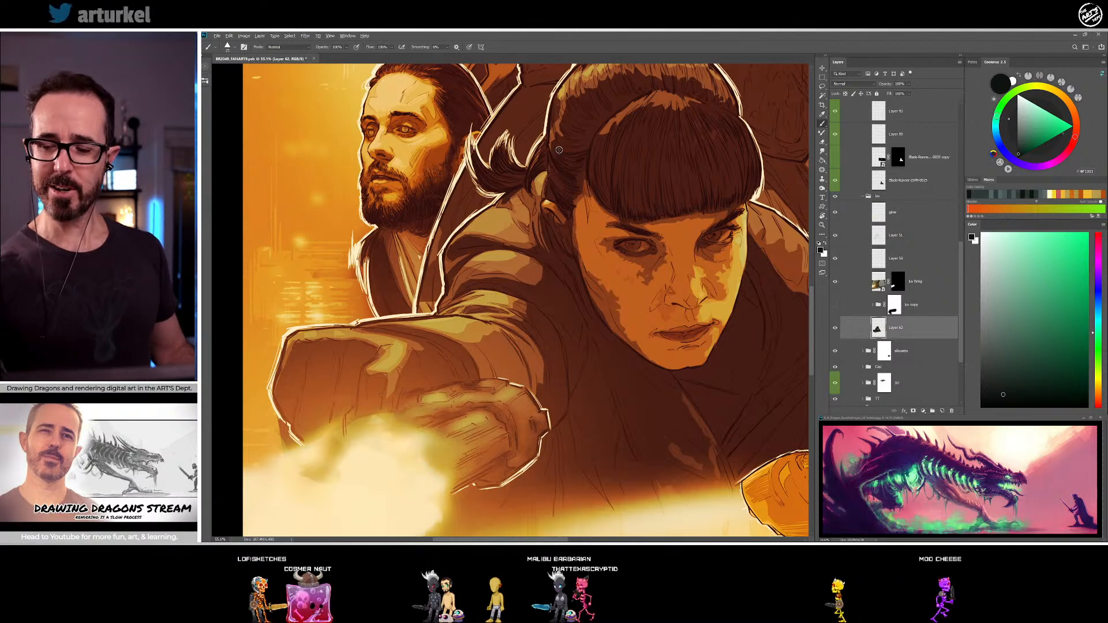
Paint the shadowed neck and loose hair under the woman's ear with sampled dark brown and near-black tones
{"action": "left_click", "coordinate": [552, 227], "text": "alt"}
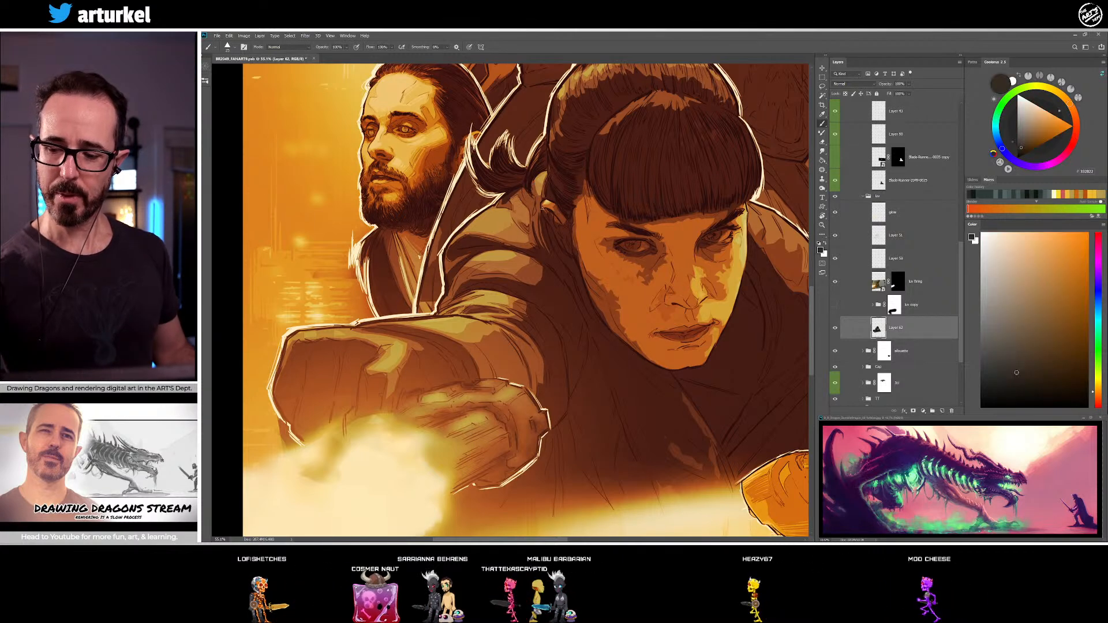
{"action": "left_click", "coordinate": [554, 237], "text": "alt"}
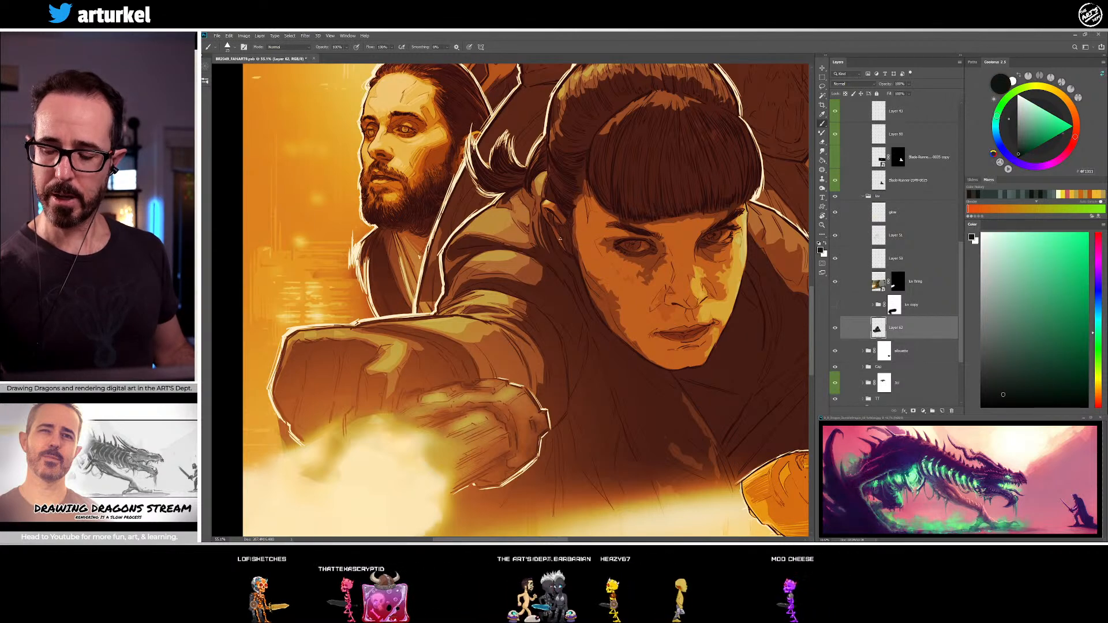
{"action": "left_click", "coordinate": [552, 219], "text": "alt"}
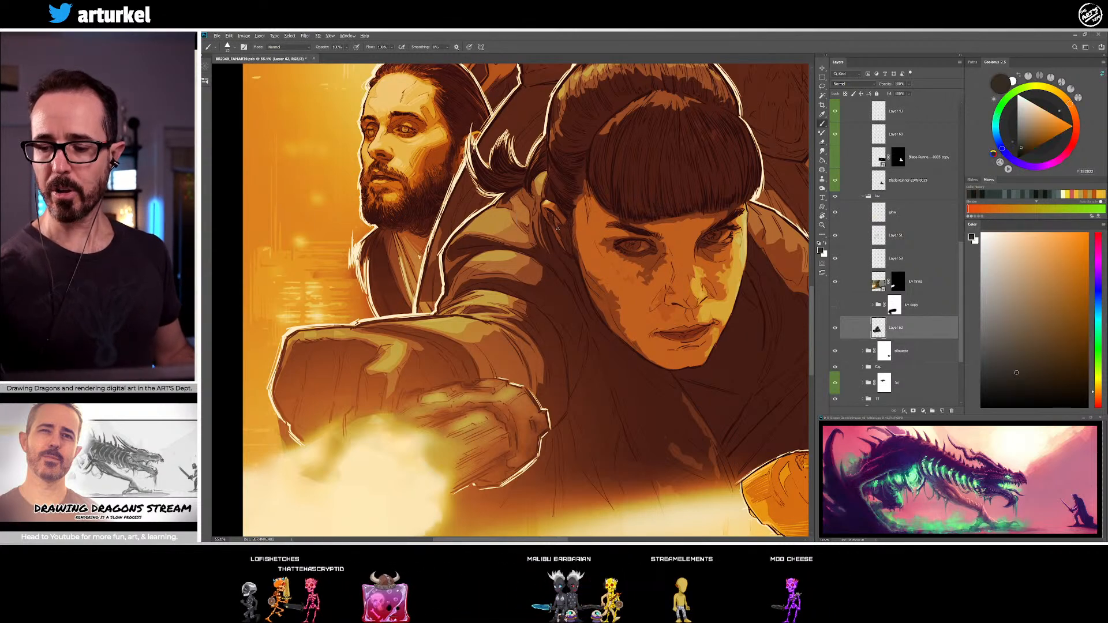
{"action": "left_click", "coordinate": [561, 235], "text": "alt"}
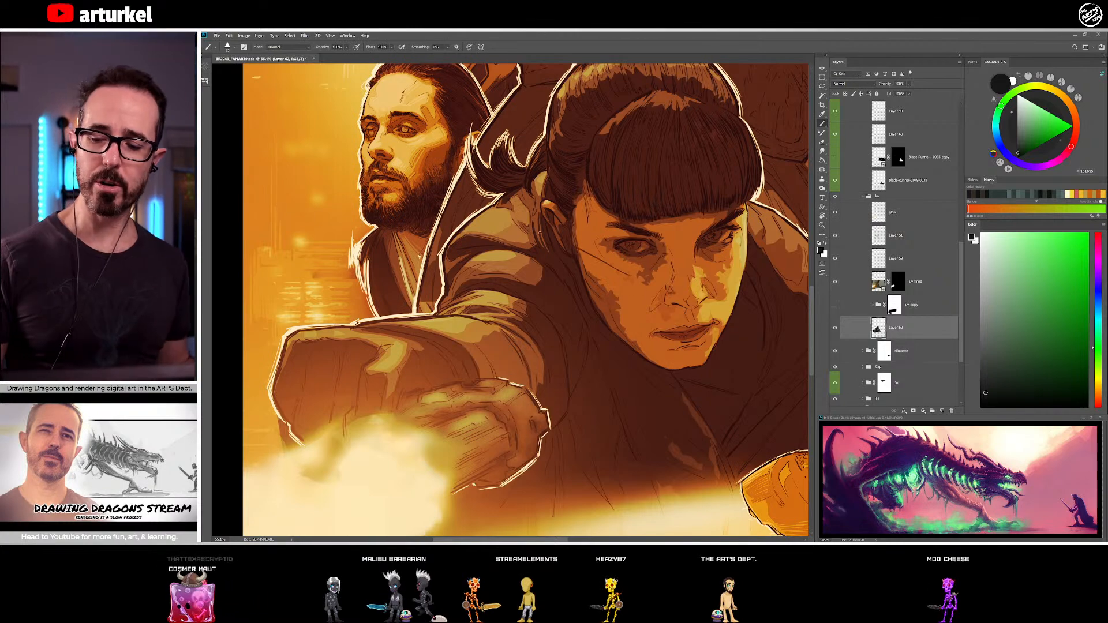
Touch up the woman's cheek and jaw edge, alternating the sampled brown skin tone with a darker brown shadow
{"action": "left_click_drag", "start_coordinate": [645, 277], "coordinate": [515, 251]}
{"action": "left_click", "coordinate": [458, 247], "text": "alt"}
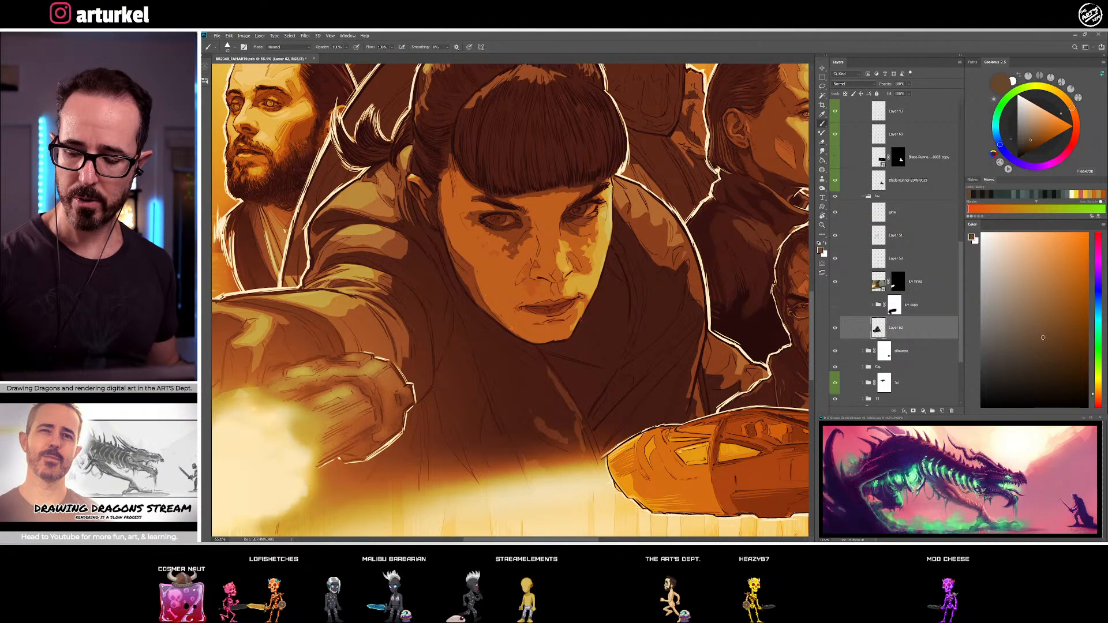
{"action": "left_click", "coordinate": [473, 286], "text": "alt"}
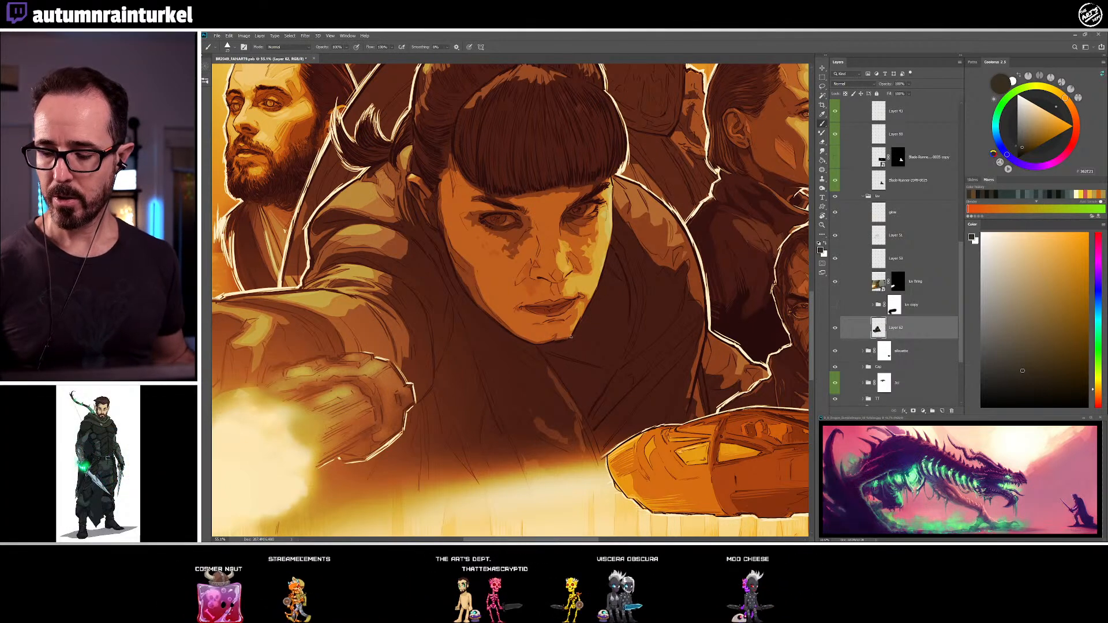
{"action": "left_click", "coordinate": [476, 268], "text": "alt"}
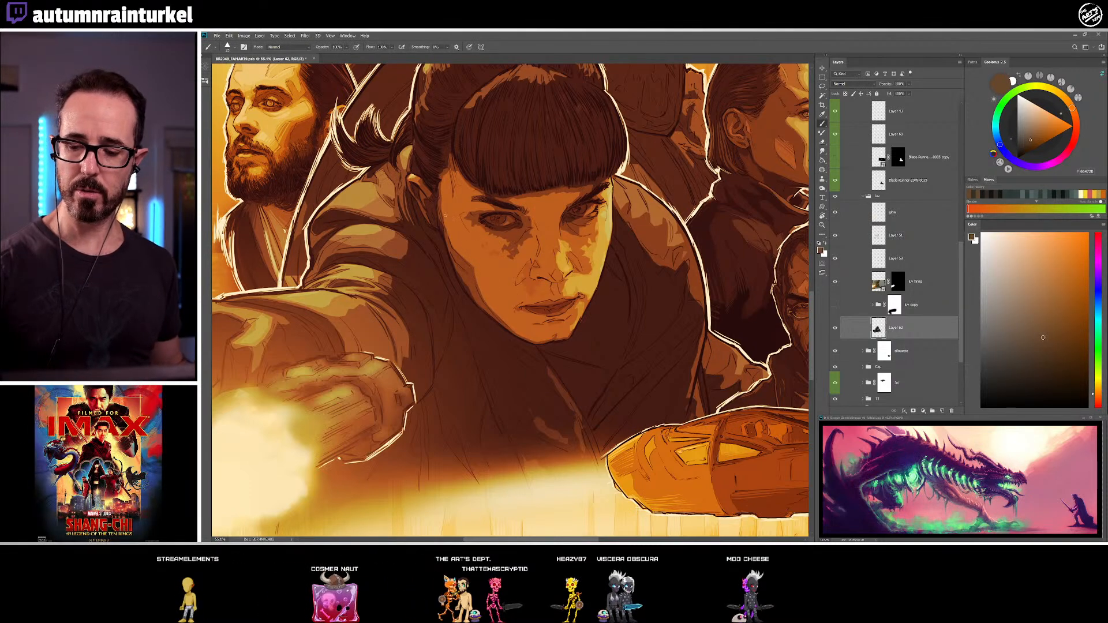
Refine the woman's ear and the hair around it with sampled brown skin, pale pinkish highlight and near-black shadow tones
{"action": "left_click", "coordinate": [440, 188], "text": "alt"}
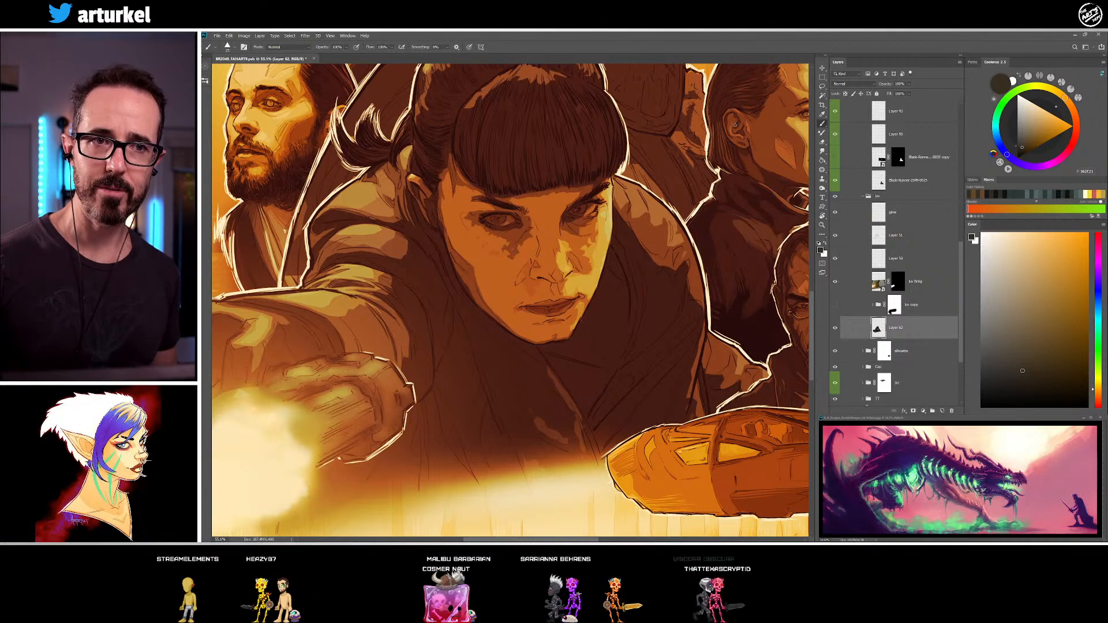
{"action": "left_click", "coordinate": [445, 173], "text": "alt"}
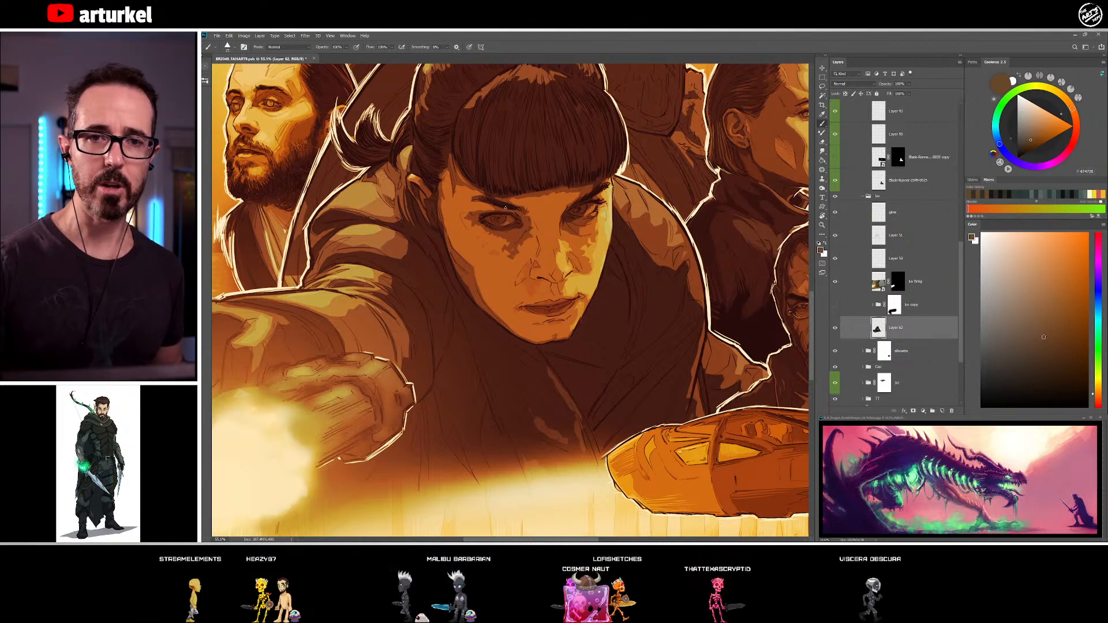
{"action": "left_click", "coordinate": [414, 180], "text": "alt"}
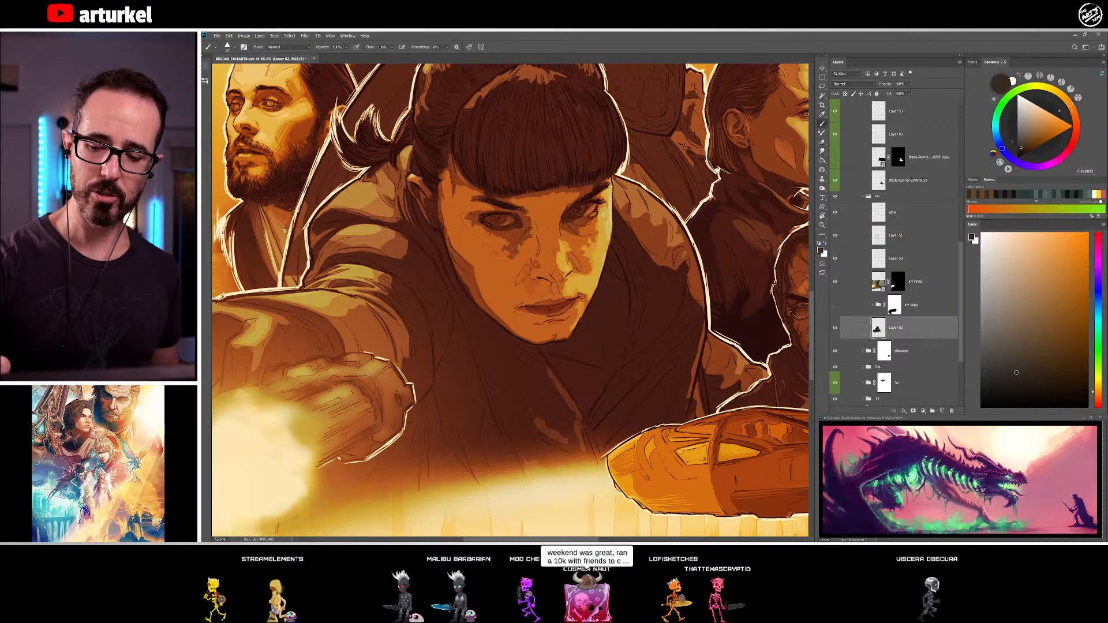
{"action": "left_click", "coordinate": [414, 175], "text": "alt"}
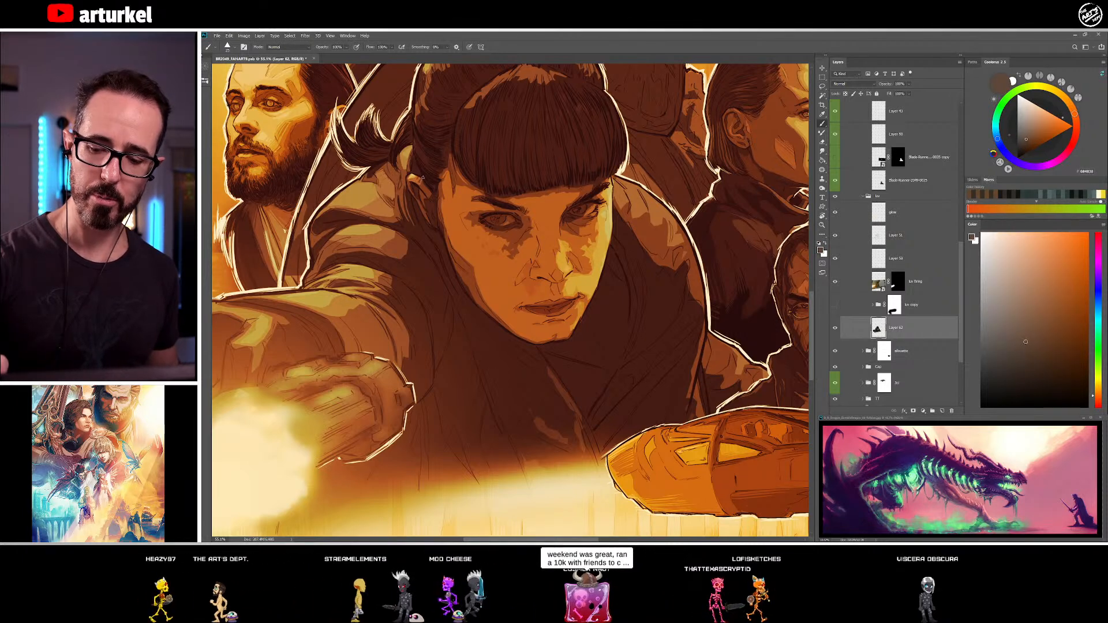
{"action": "left_click", "coordinate": [414, 176], "text": "alt"}
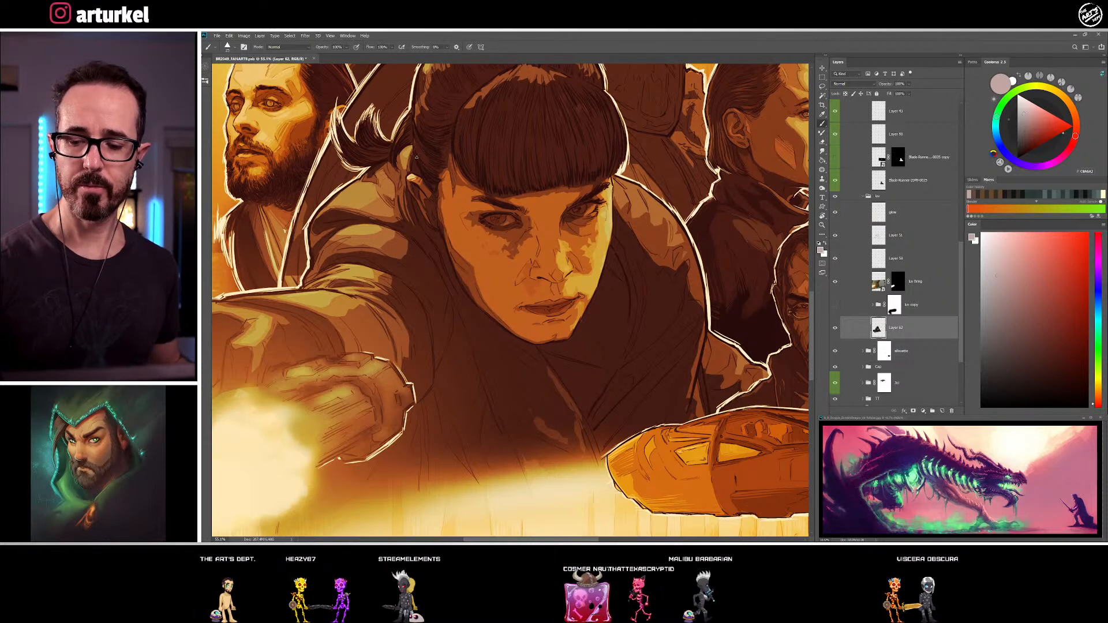
{"action": "left_click", "coordinate": [403, 171], "text": "alt"}
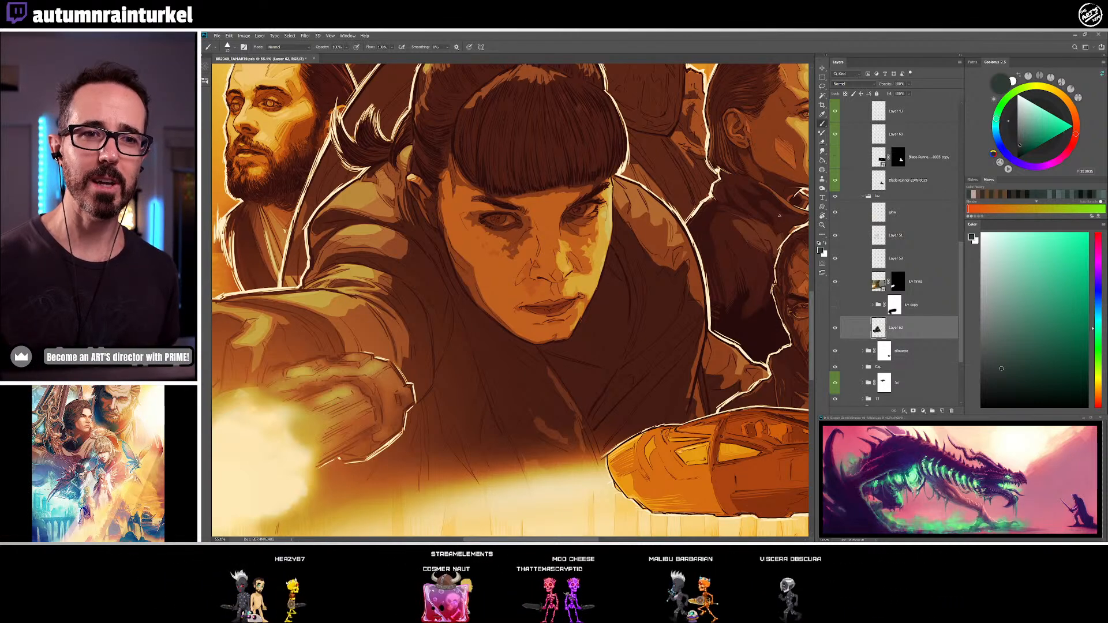
{"action": "left_click", "coordinate": [434, 214], "text": "alt"}
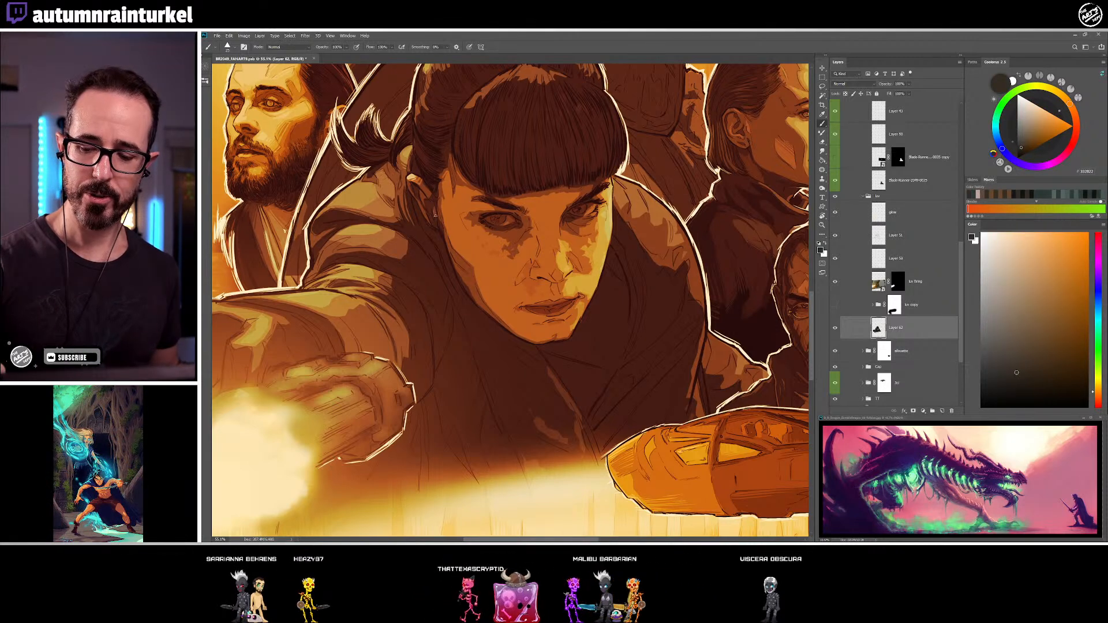
{"action": "left_click_drag", "start_coordinate": [469, 150], "coordinate": [504, 142]}
{"action": "left_click", "coordinate": [460, 191], "text": "alt"}
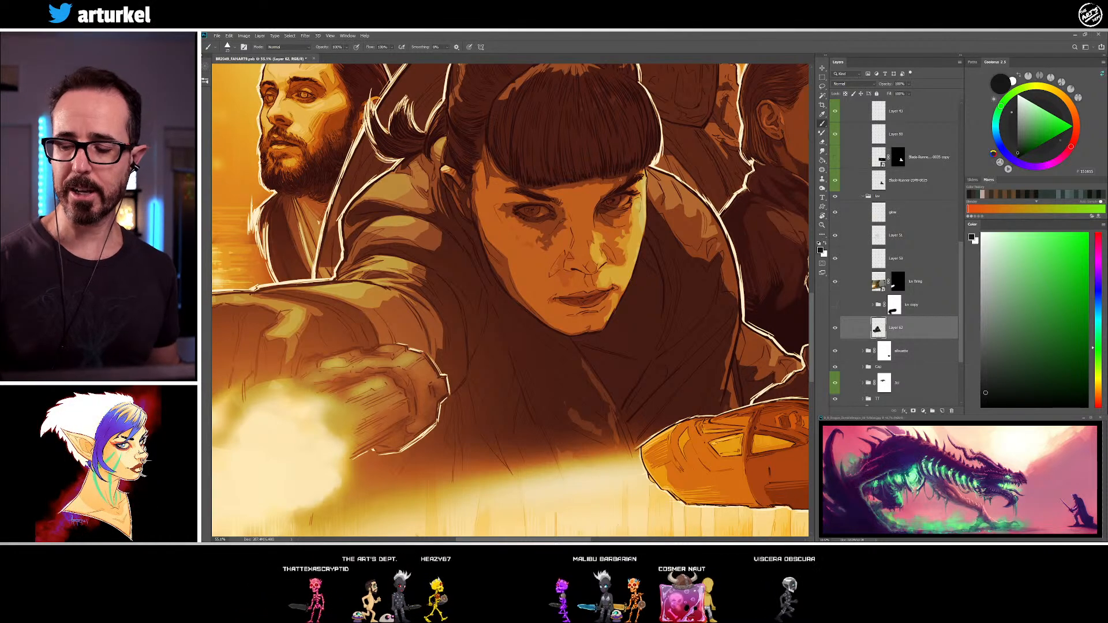
Refine the shading under and around the outer corner of the woman's shadowed eye with sampled brown and dark brown
{"action": "left_click", "coordinate": [535, 235], "text": "alt"}
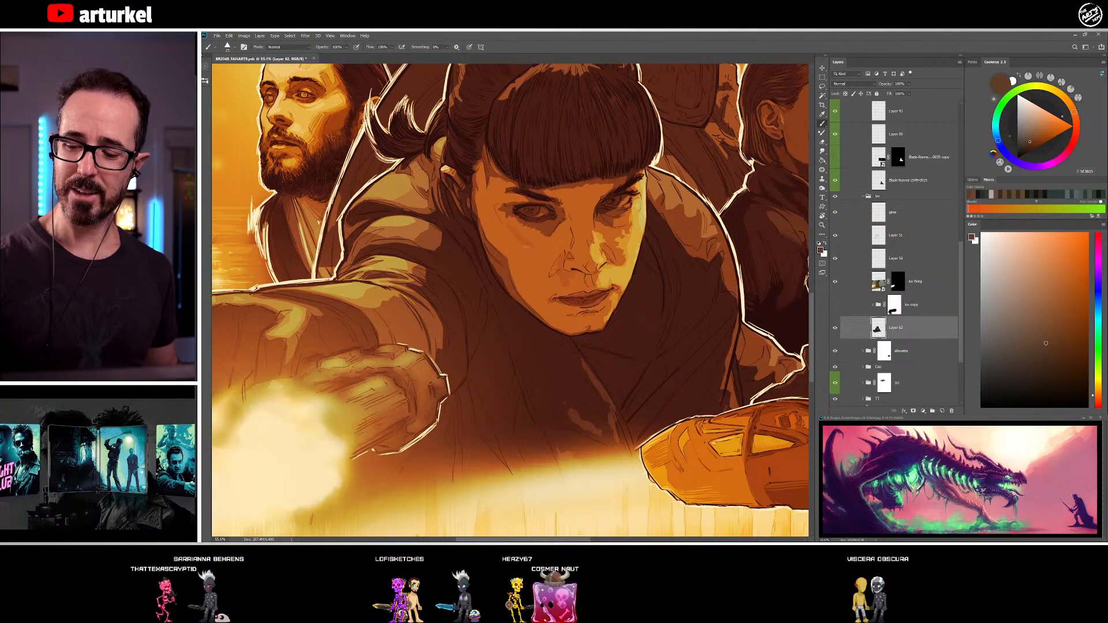
{"action": "left_click", "coordinate": [518, 213], "text": "alt"}
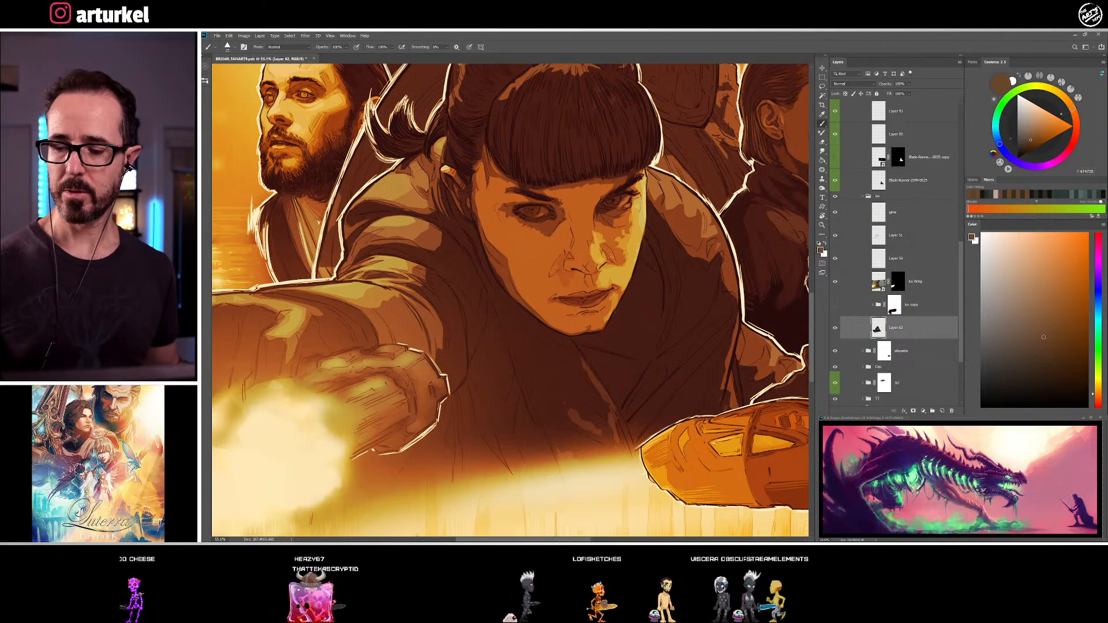
{"action": "left_click", "coordinate": [502, 210], "text": "alt"}
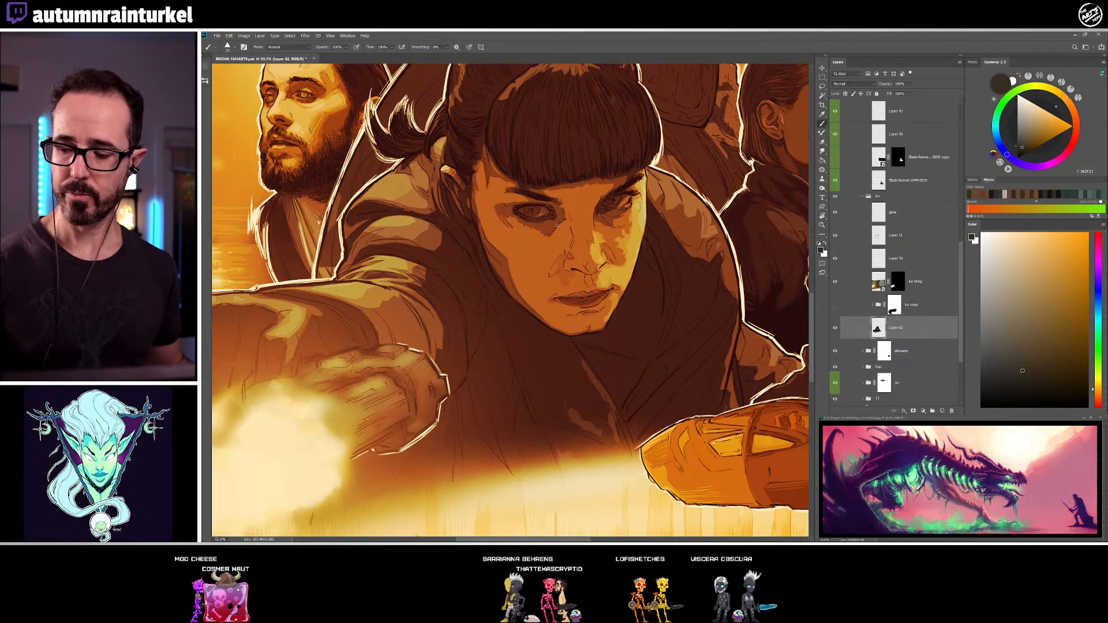
{"action": "left_click", "coordinate": [516, 223], "text": "alt"}
{"action": "left_click_drag", "start_coordinate": [513, 221], "coordinate": [499, 205]}
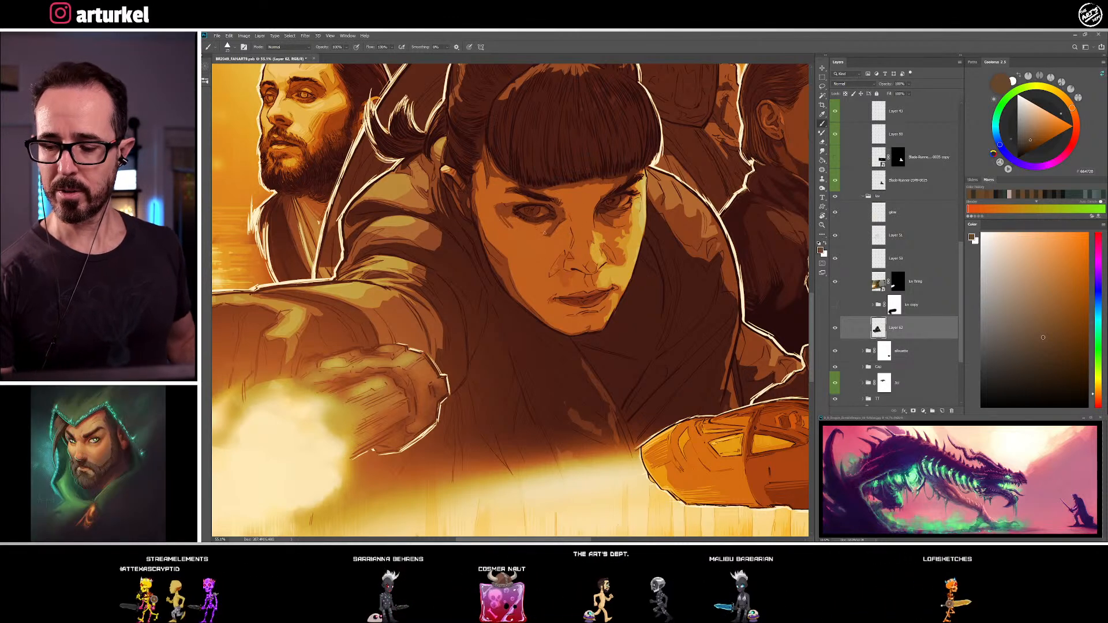
Clean up the shadow shapes between the same eye and the nose bridge and beside the eyebrow using sampled skin and dark browns
{"action": "left_click", "coordinate": [568, 213], "text": "alt"}
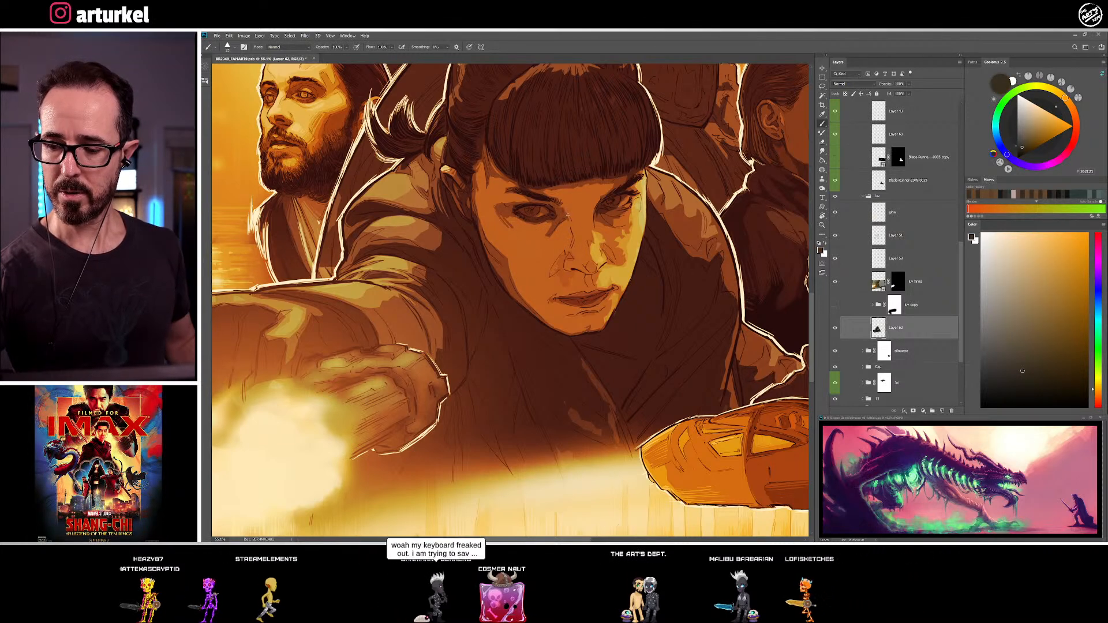
{"action": "left_click", "coordinate": [540, 219], "text": "alt"}
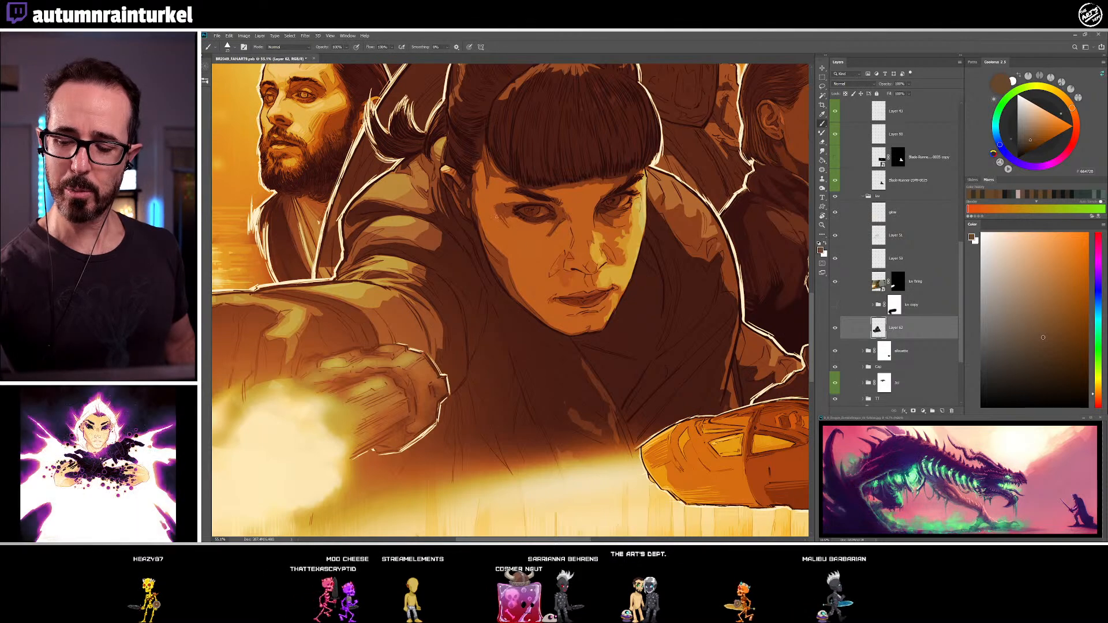
{"action": "left_click", "coordinate": [563, 211], "text": "alt"}
{"action": "left_click", "coordinate": [565, 201], "text": "alt"}
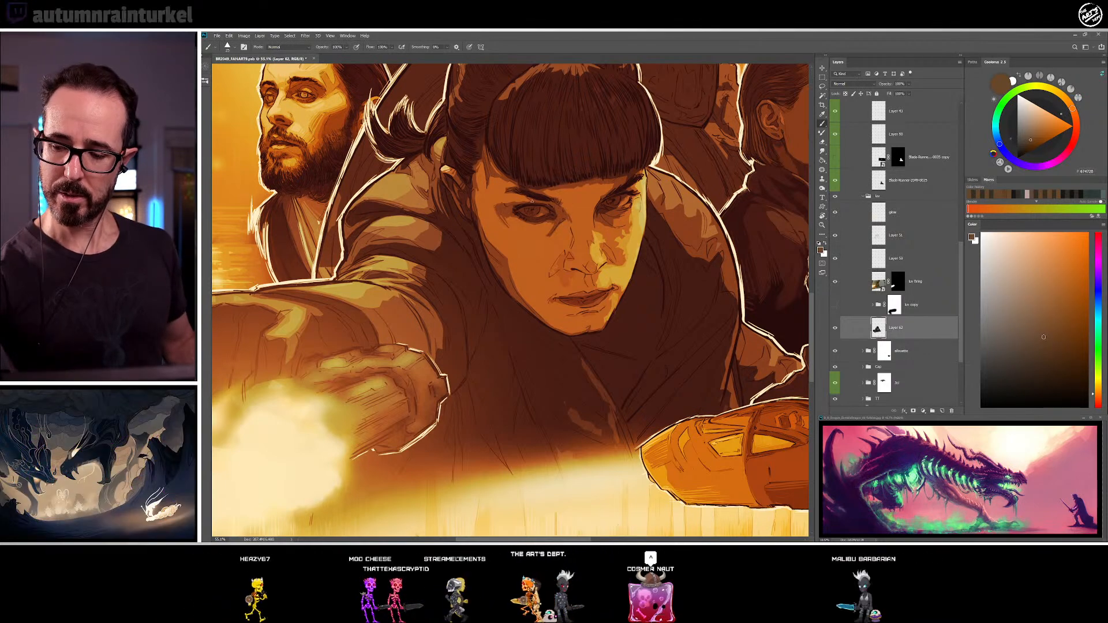
{"action": "left_click", "coordinate": [507, 197], "text": "alt"}
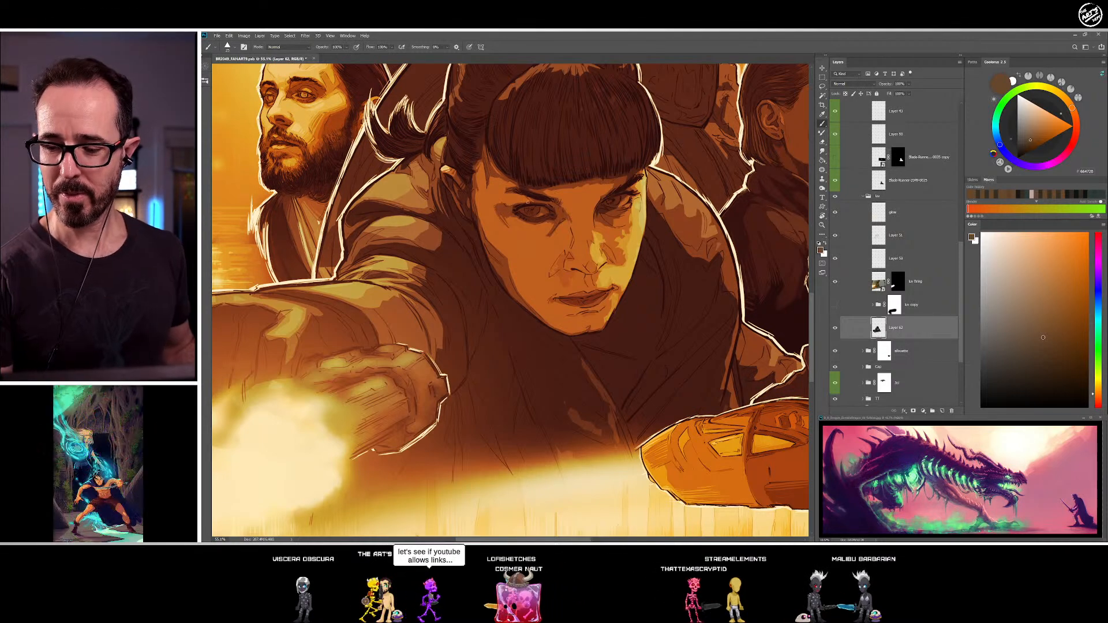
Sharpen the lids and iris of the woman's fully lit eye with sampled near-black and dark olive tones, also sampling a dark reddish brown
{"action": "left_click", "coordinate": [503, 204], "text": "alt"}
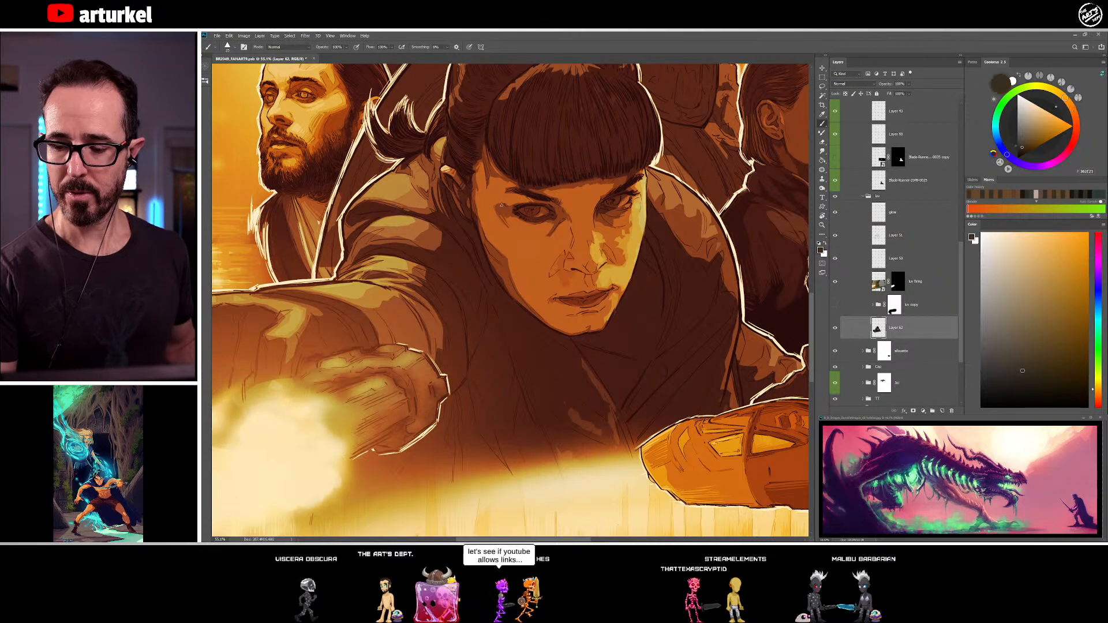
{"action": "left_click", "coordinate": [540, 215], "text": "alt"}
{"action": "left_click", "coordinate": [544, 210], "text": "alt"}
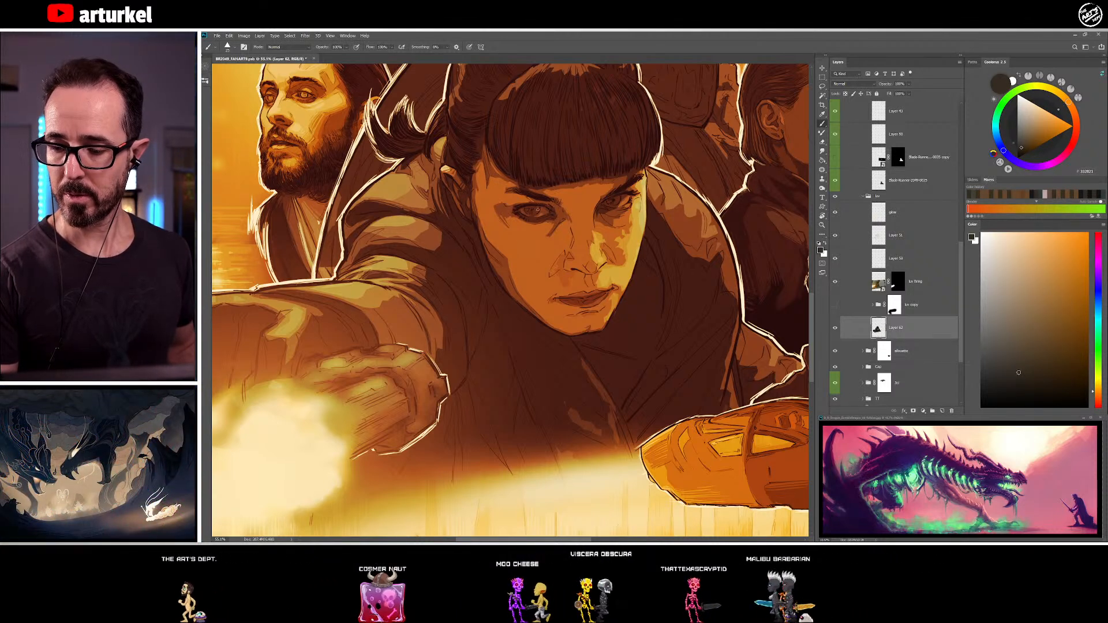
{"action": "left_click", "coordinate": [540, 214], "text": "alt"}
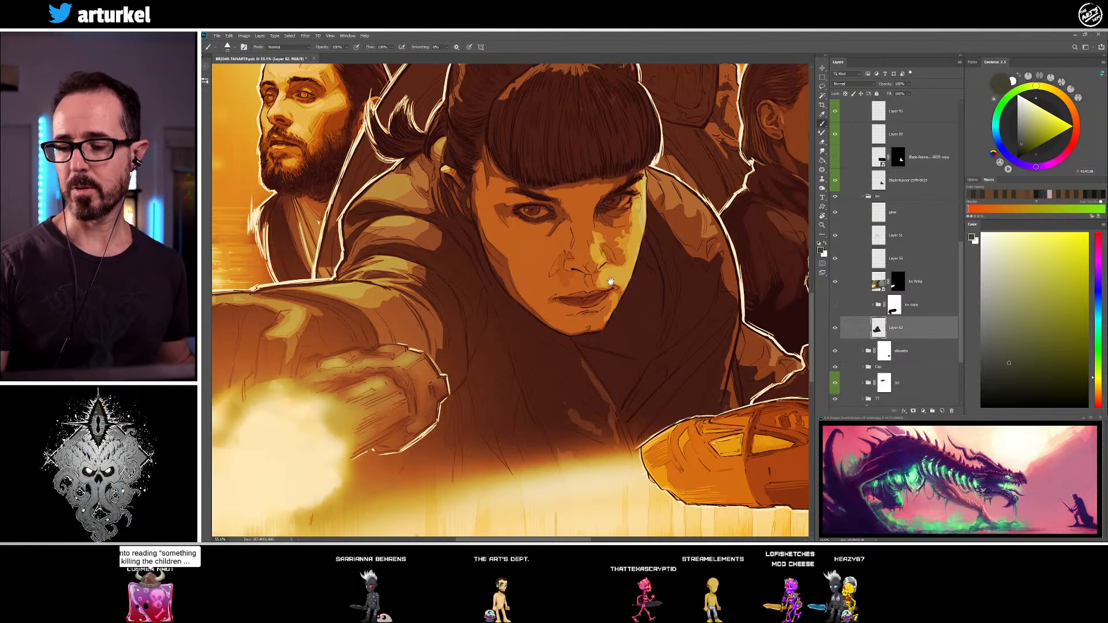
{"action": "left_click_drag", "start_coordinate": [610, 283], "coordinate": [586, 274]}
{"action": "left_click", "coordinate": [552, 295], "text": "alt"}
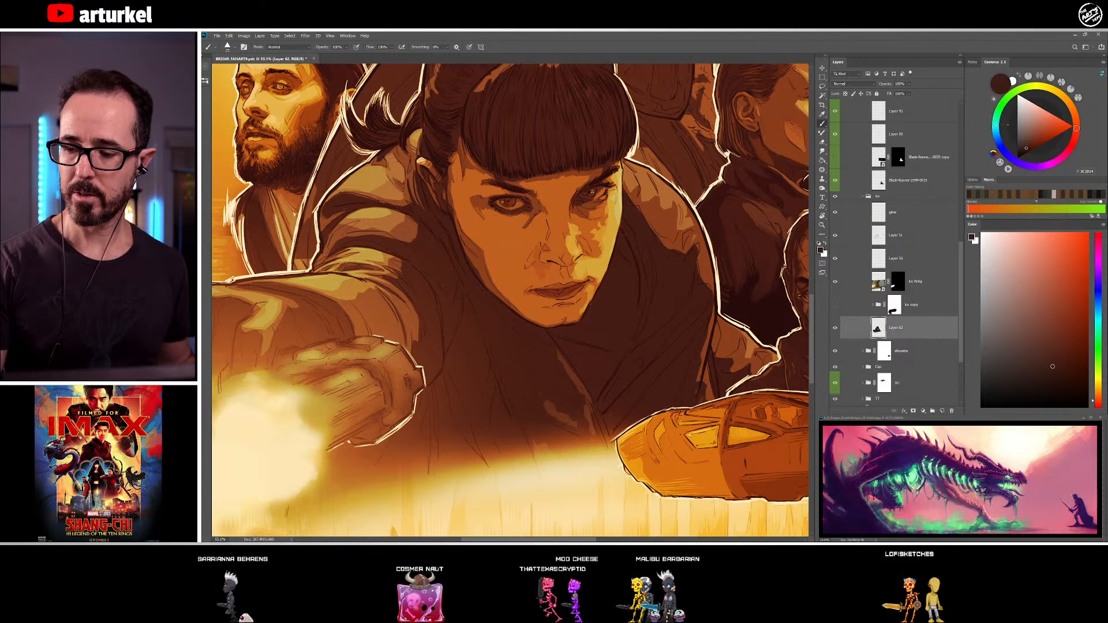
{"action": "left_click", "coordinate": [503, 202], "text": "alt"}
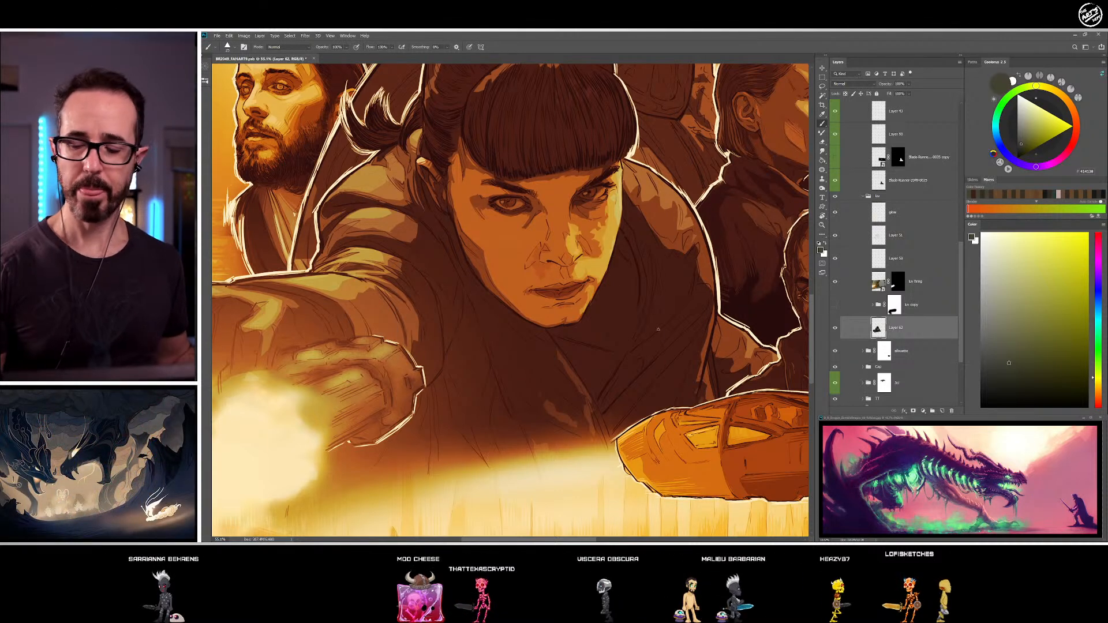
{"action": "left_click_drag", "start_coordinate": [615, 334], "coordinate": [589, 329]}
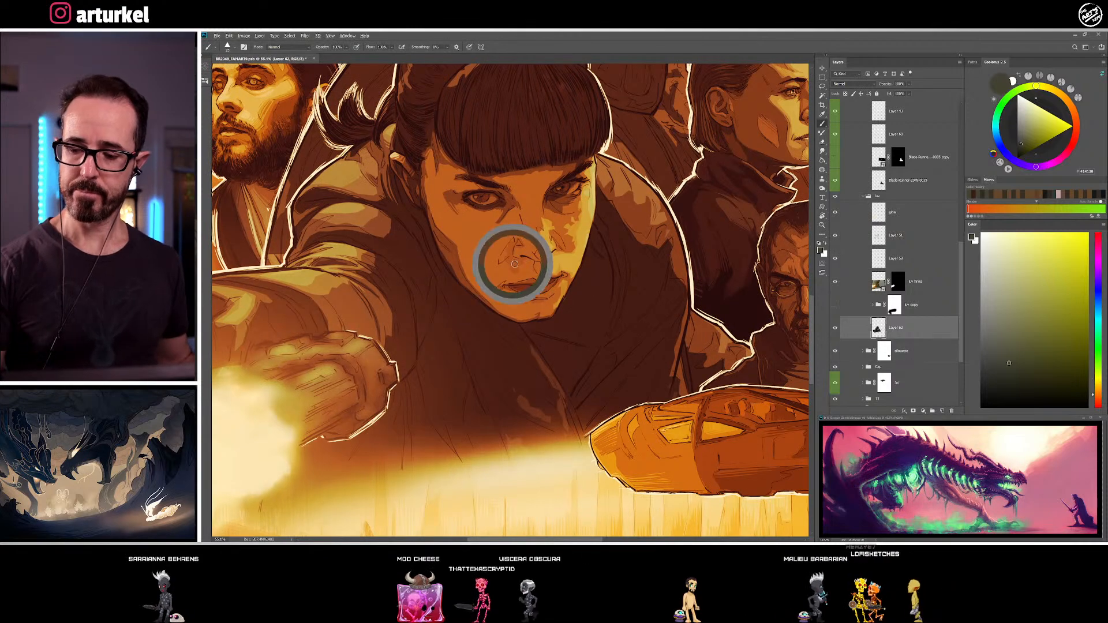
Refine the shadow shapes beside the woman's nose and along the cheek fold with sampled dark brown tones
{"action": "left_click", "coordinate": [634, 308], "text": "alt"}
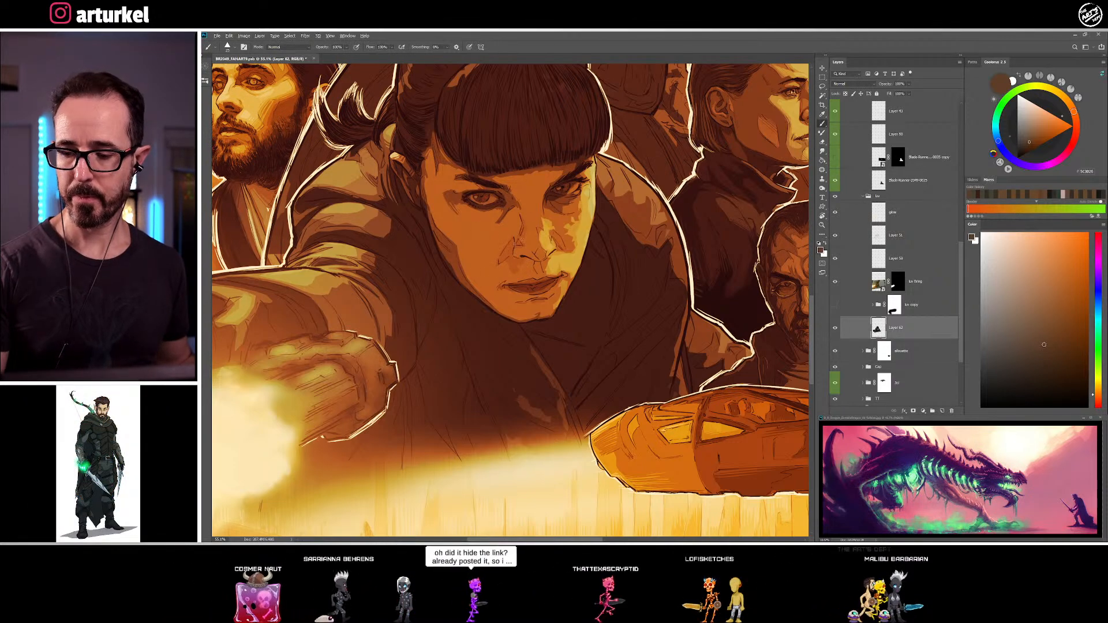
{"action": "left_click", "coordinate": [511, 234], "text": "alt"}
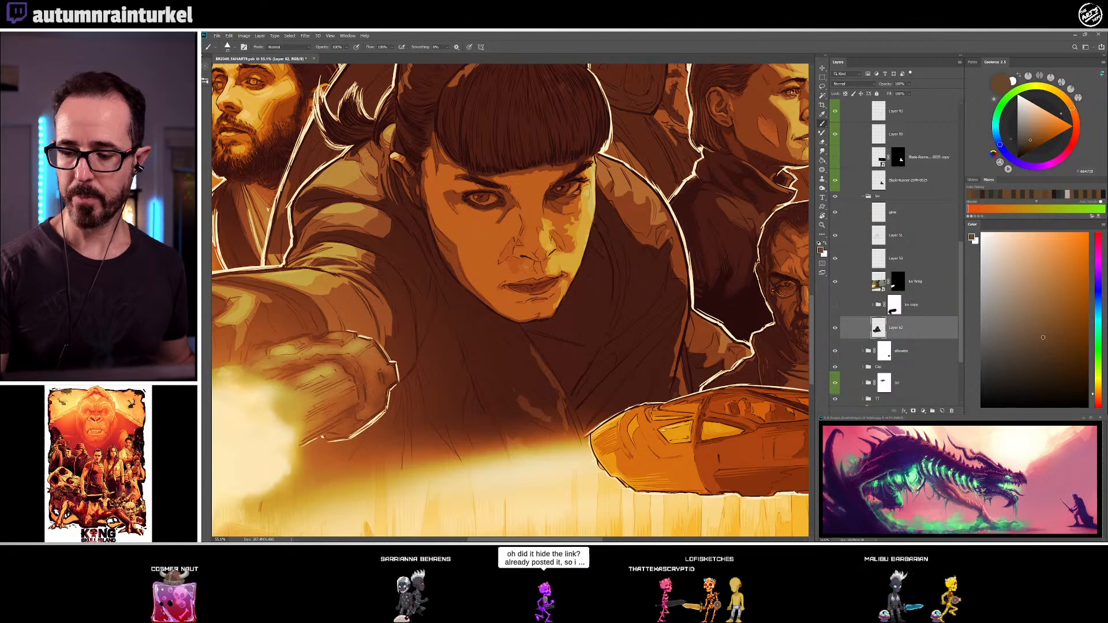
{"action": "left_click", "coordinate": [512, 255], "text": "alt"}
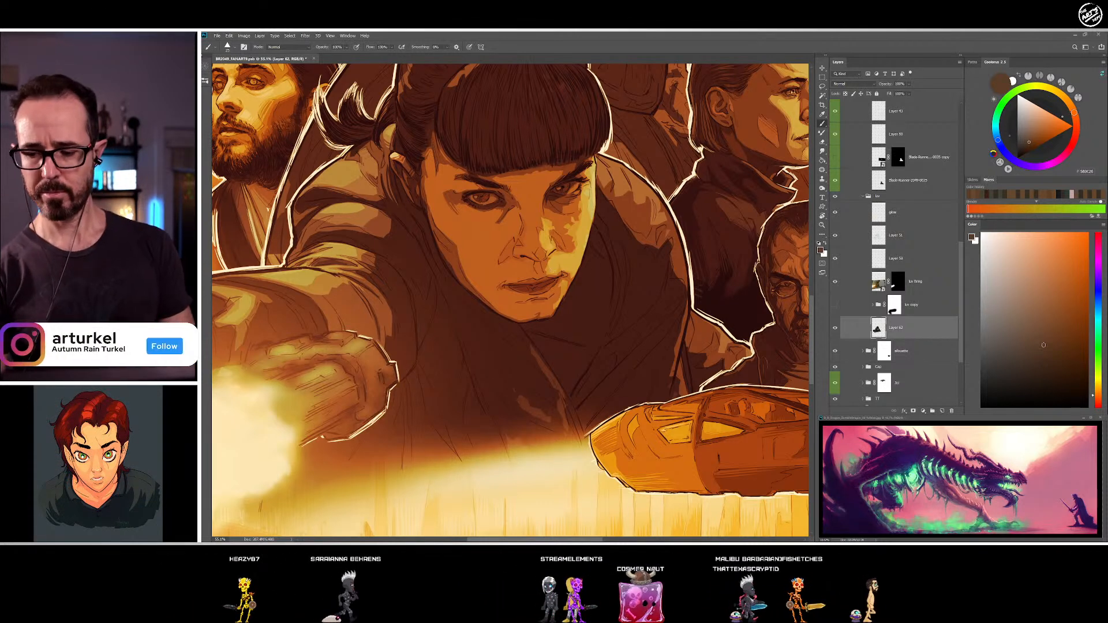
Refine the nose bridge, tip and base down to the upper lip, alternating sampled lighter skin brown with darker shadow brown
{"action": "left_click", "coordinate": [548, 267], "text": "alt"}
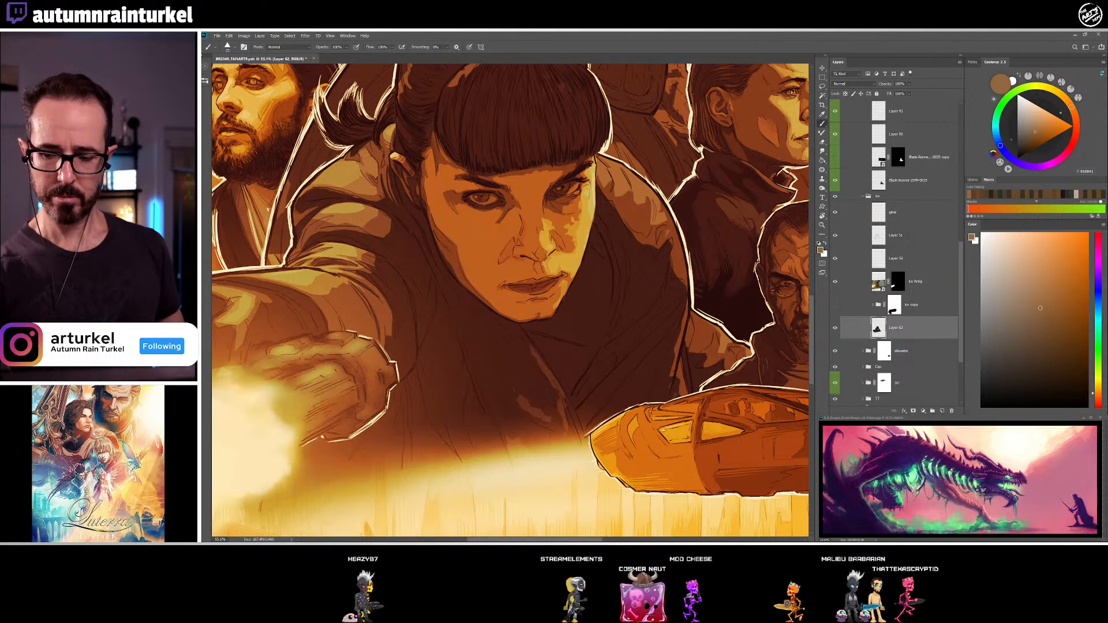
{"action": "left_click", "coordinate": [541, 234], "text": "alt"}
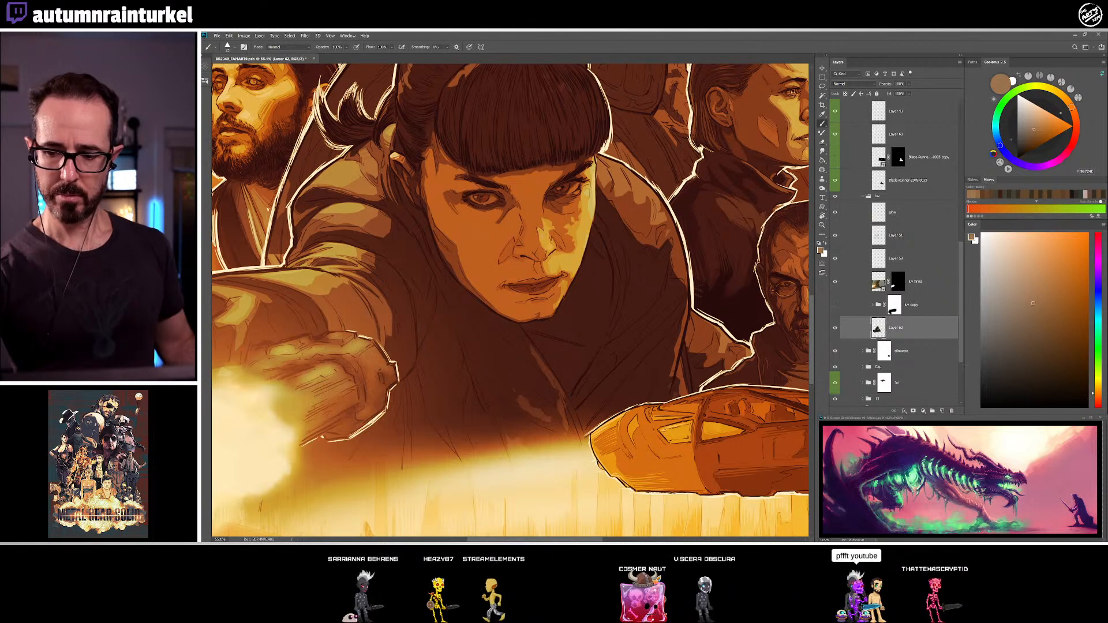
{"action": "left_click", "coordinate": [548, 221], "text": "alt"}
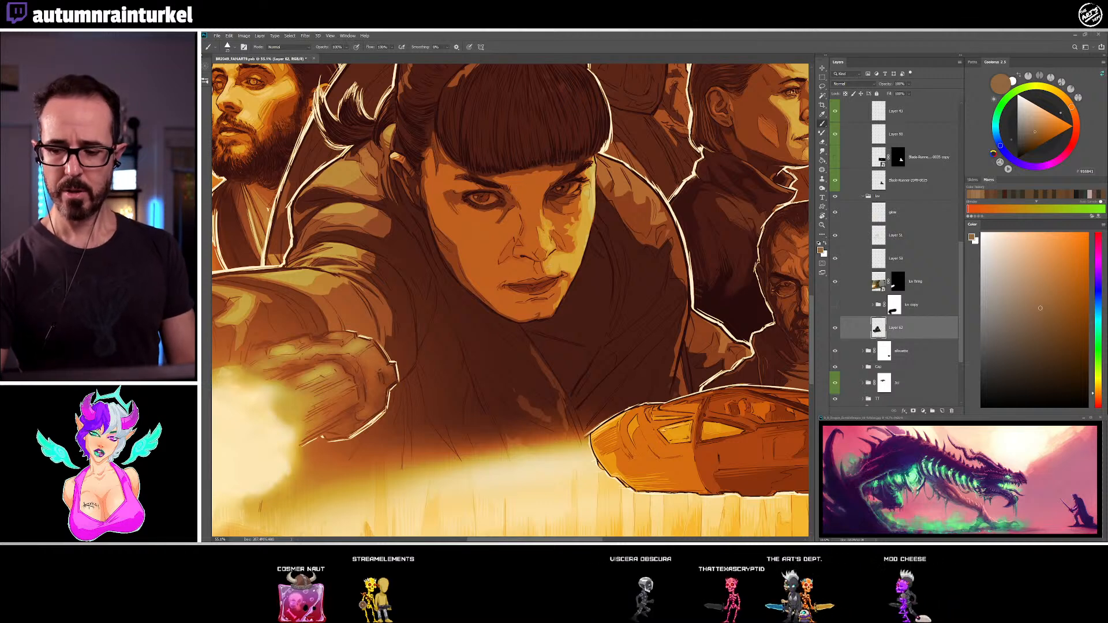
{"action": "left_click", "coordinate": [525, 258], "text": "alt"}
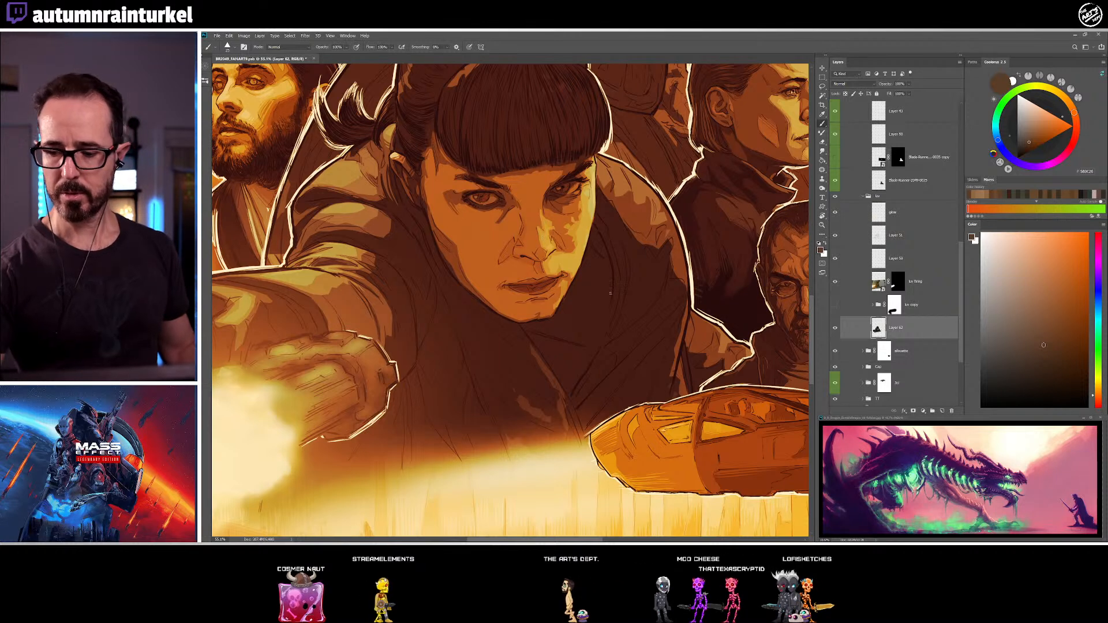
{"action": "left_click", "coordinate": [529, 269], "text": "alt"}
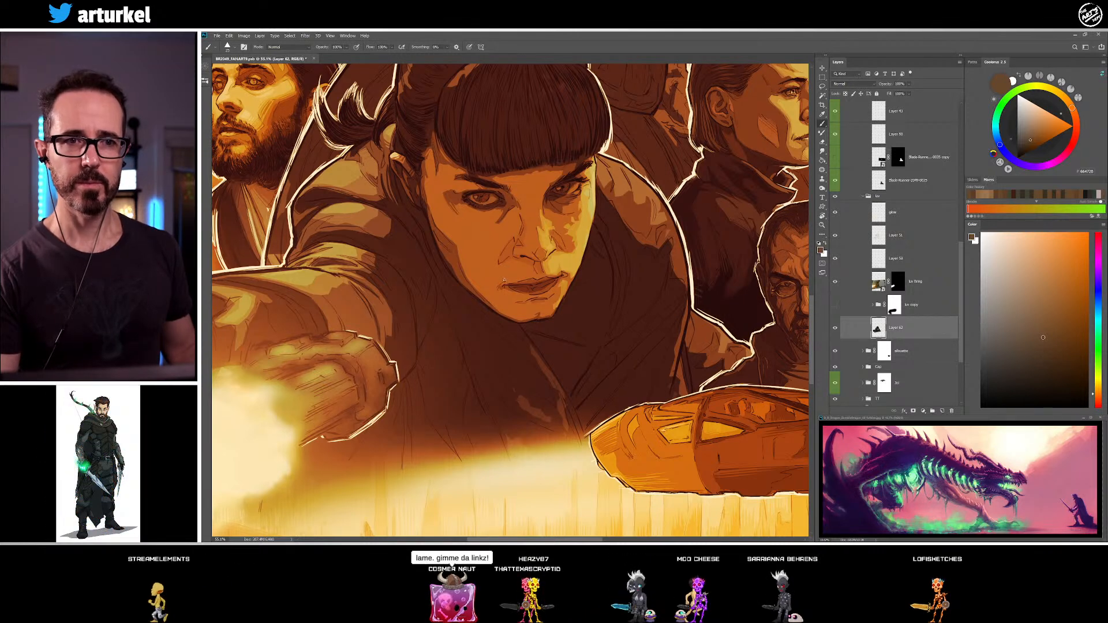
Refine the woman's mouth corner, lip line and upper lip with sampled skin brown, dark brown and deep reddish-brown tones
{"action": "left_click", "coordinate": [501, 288], "text": "alt"}
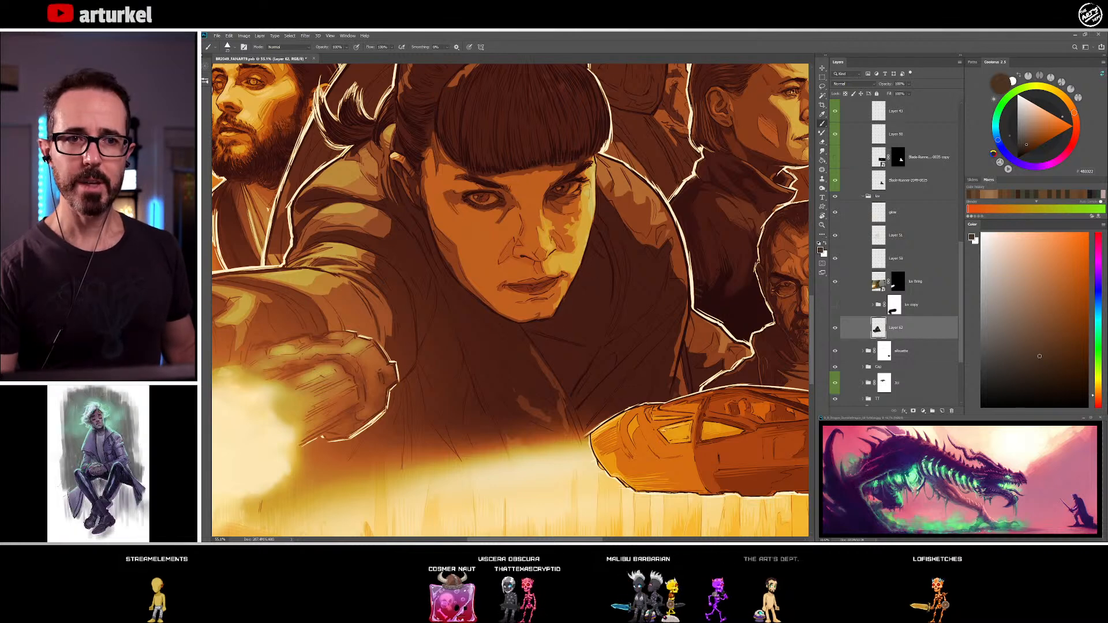
{"action": "left_click", "coordinate": [549, 272], "text": "alt"}
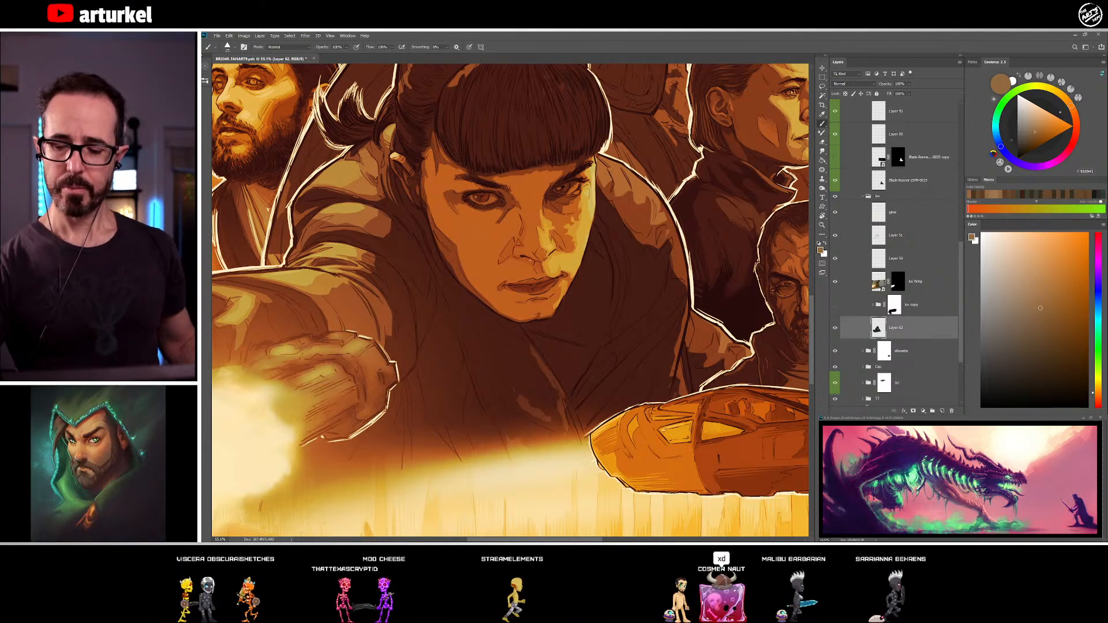
{"action": "left_click", "coordinate": [532, 284], "text": "alt"}
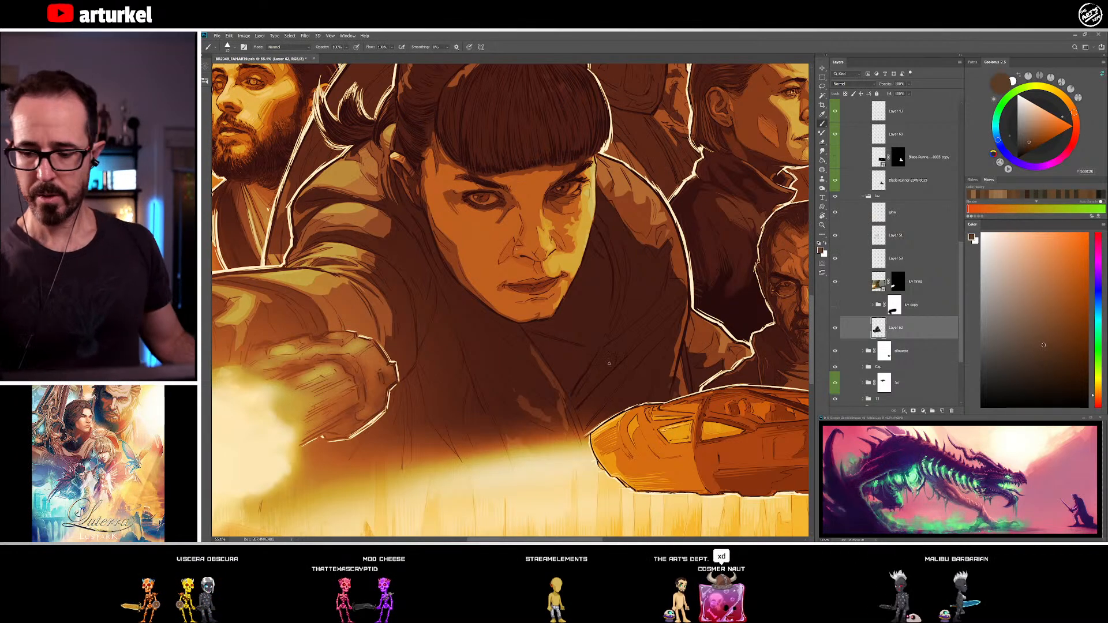
{"action": "left_click", "coordinate": [528, 280], "text": "alt"}
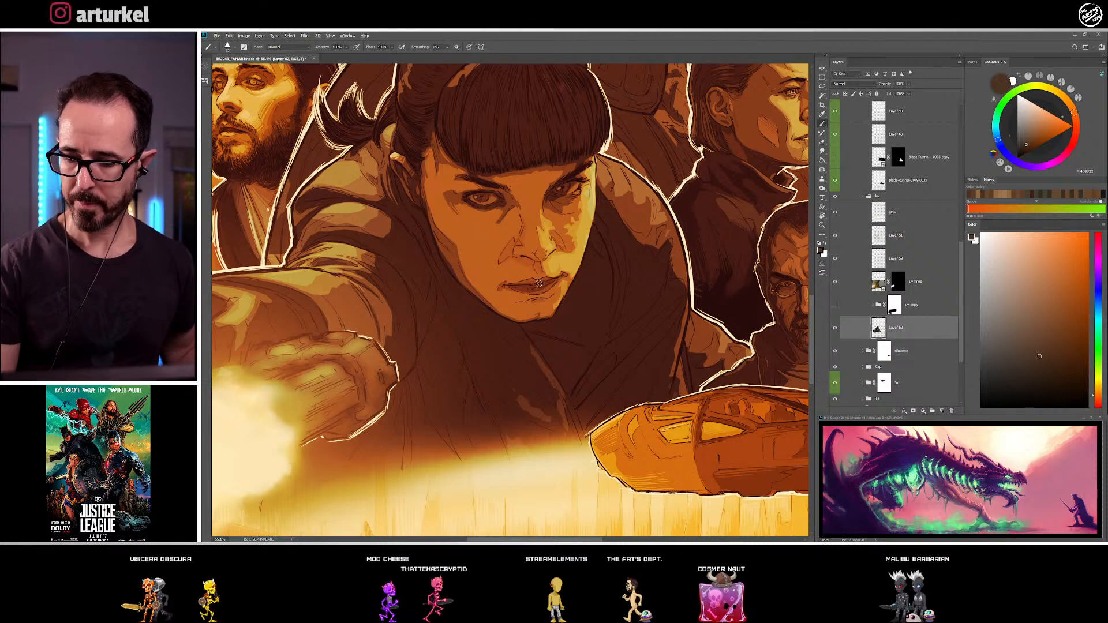
{"action": "left_click", "coordinate": [534, 283], "text": "alt"}
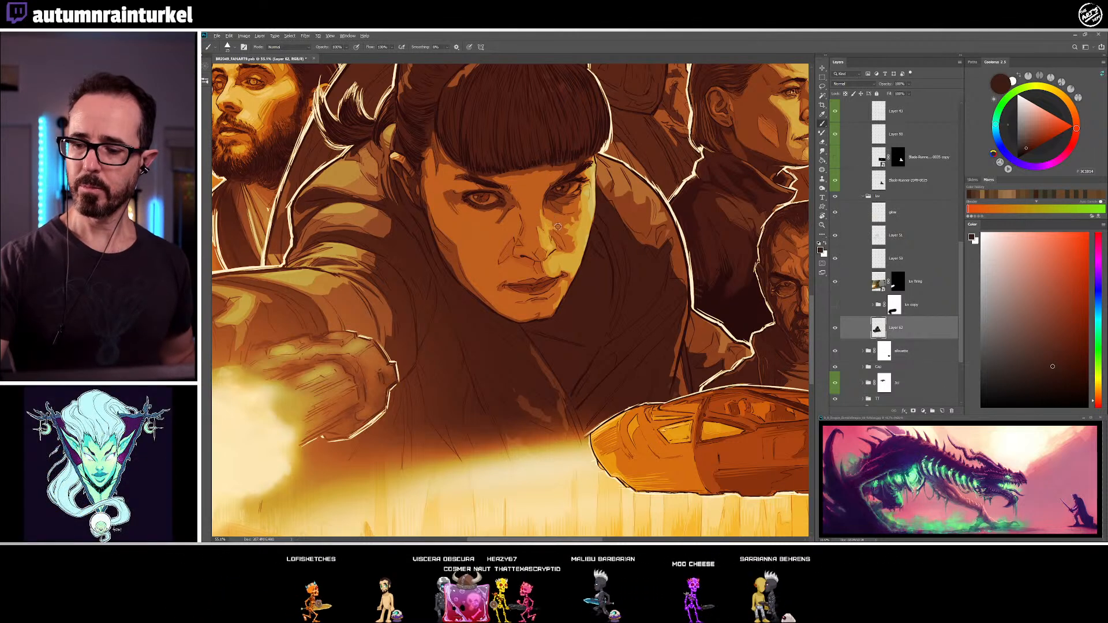
Touch up the cheek fold beside the nose and the shadows on the far cheek and mouth side with sampled light and dark browns
{"action": "left_click", "coordinate": [508, 251], "text": "alt"}
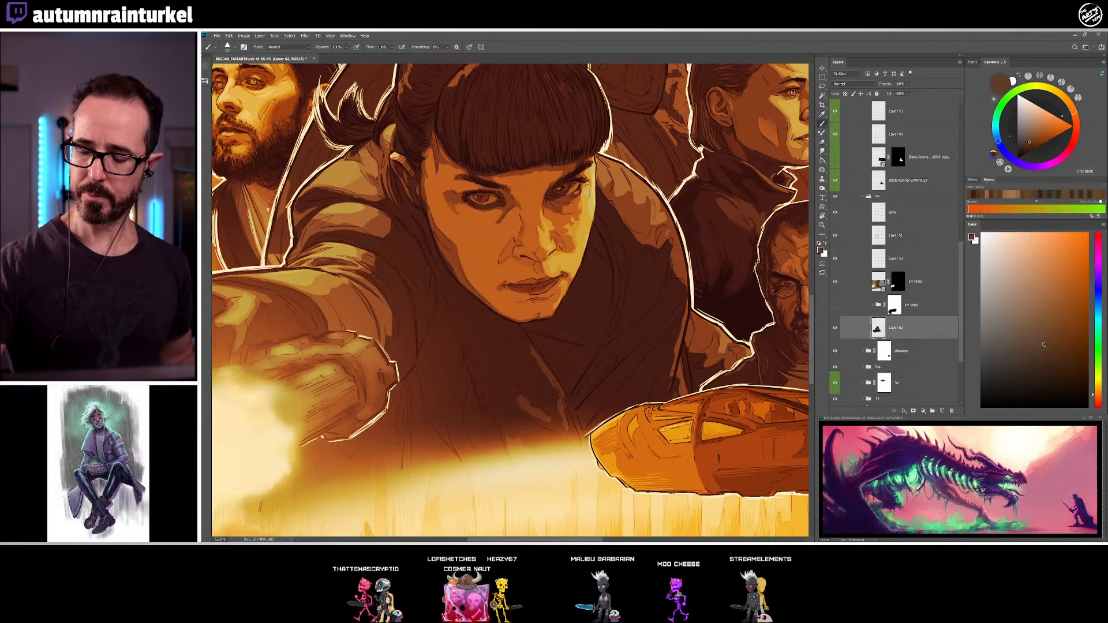
{"action": "left_click", "coordinate": [568, 238], "text": "alt"}
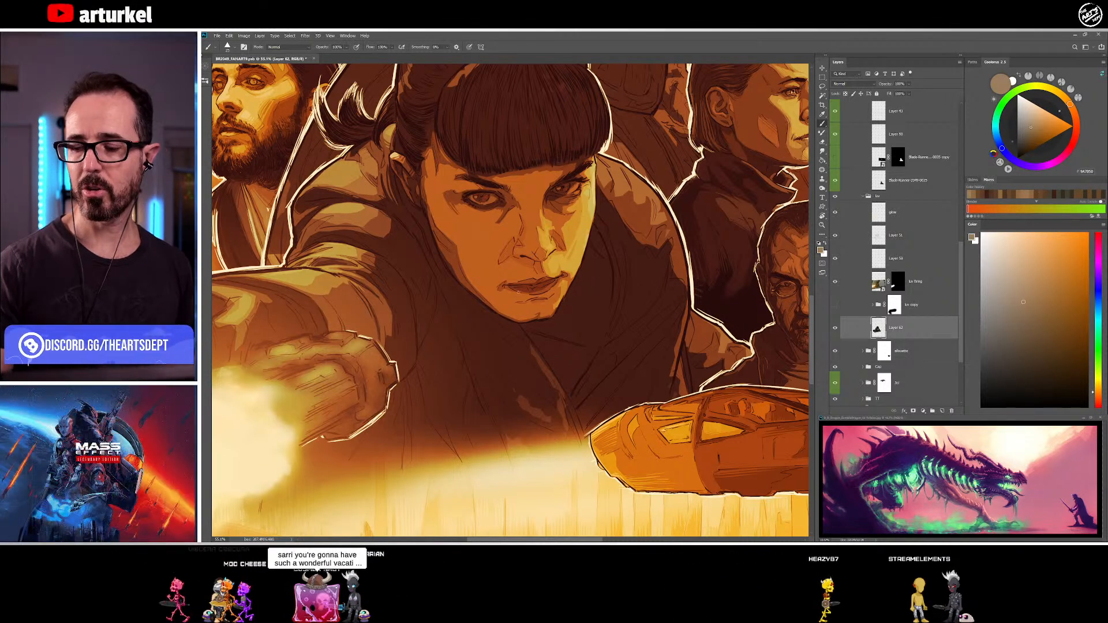
{"action": "left_click", "coordinate": [560, 267], "text": "alt"}
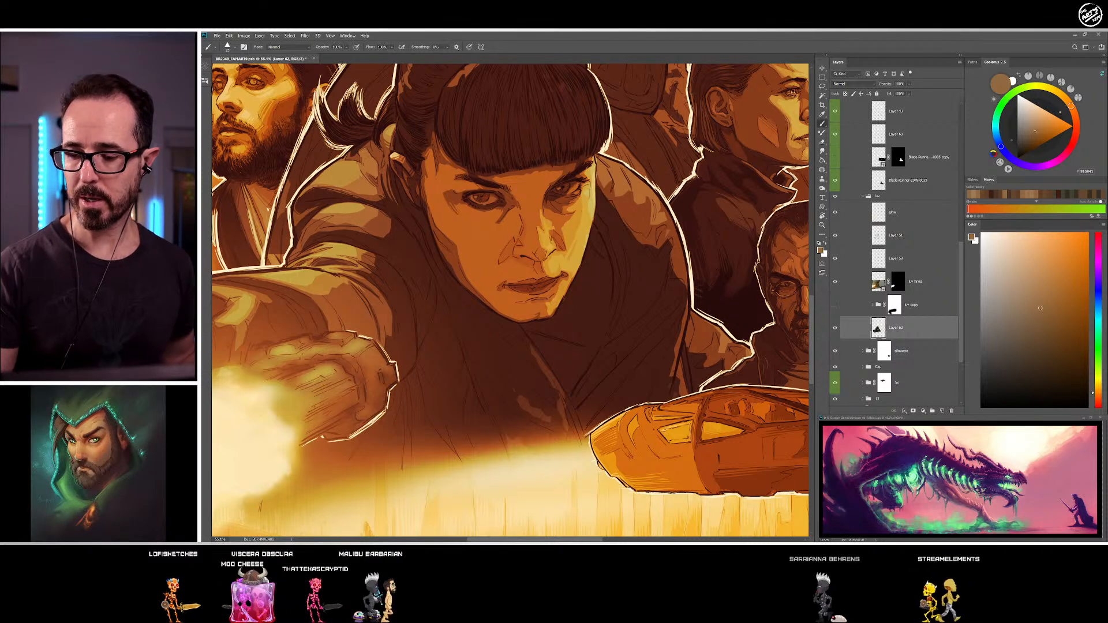
{"action": "left_click", "coordinate": [566, 227], "text": "alt"}
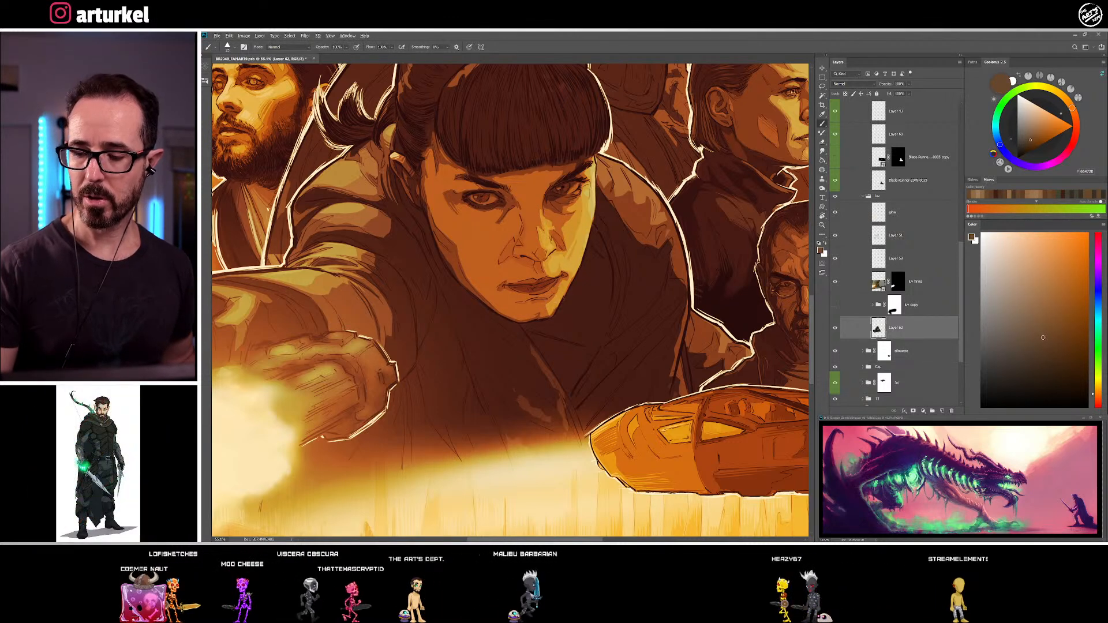
Clean up the woman's chin and its lower edge with sampled skin brown and a near-black shadow tone
{"action": "left_click", "coordinate": [549, 308], "text": "alt"}
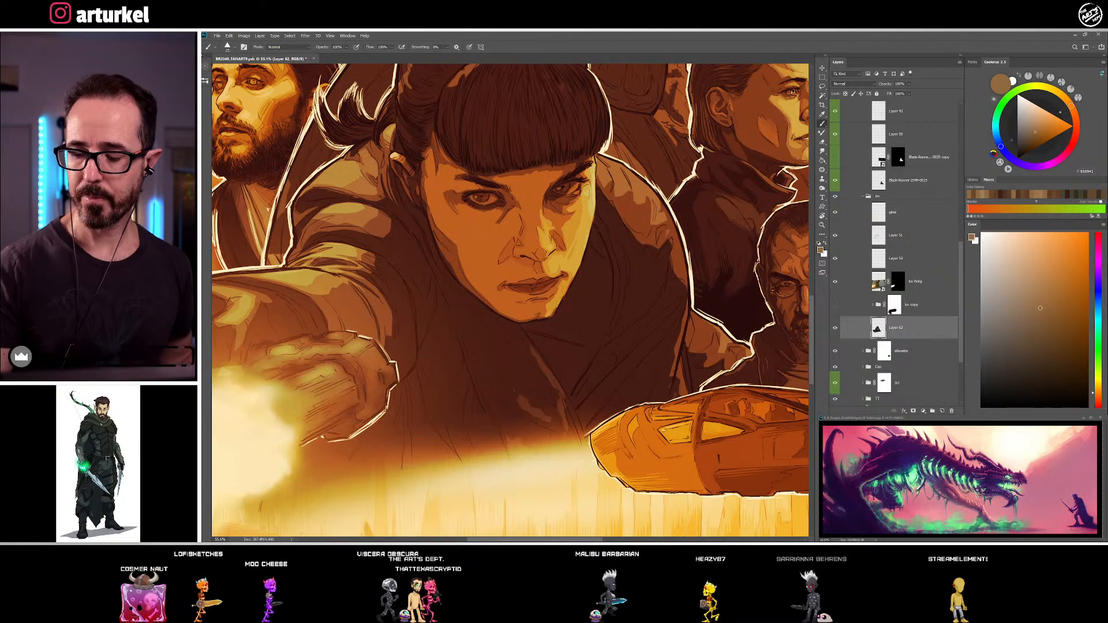
{"action": "left_click", "coordinate": [544, 313], "text": "alt"}
{"action": "left_click", "coordinate": [540, 319], "text": "alt"}
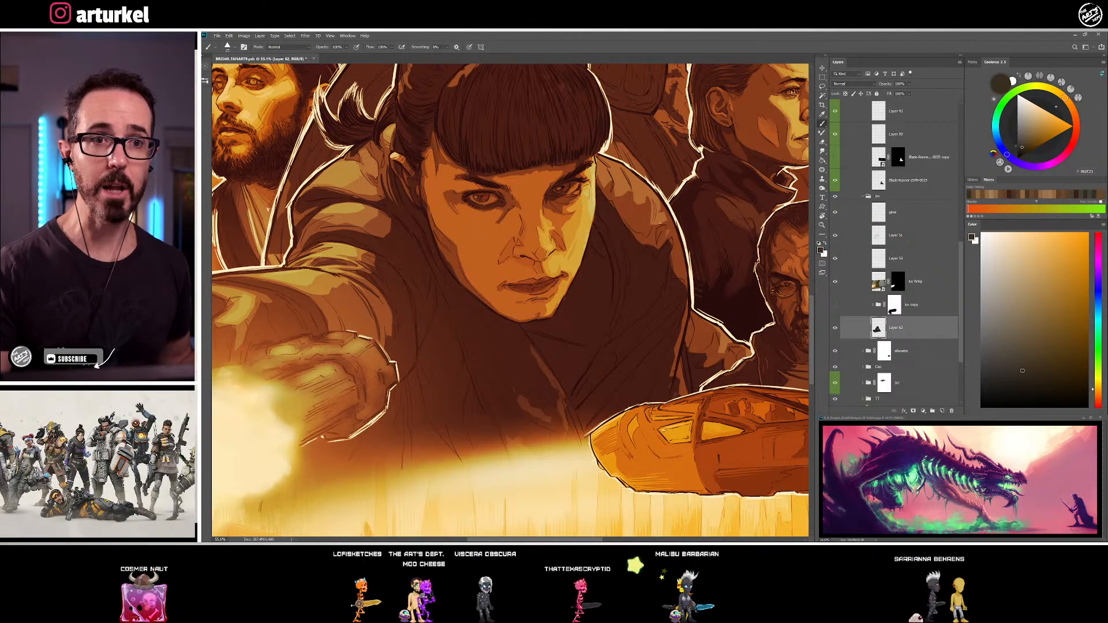
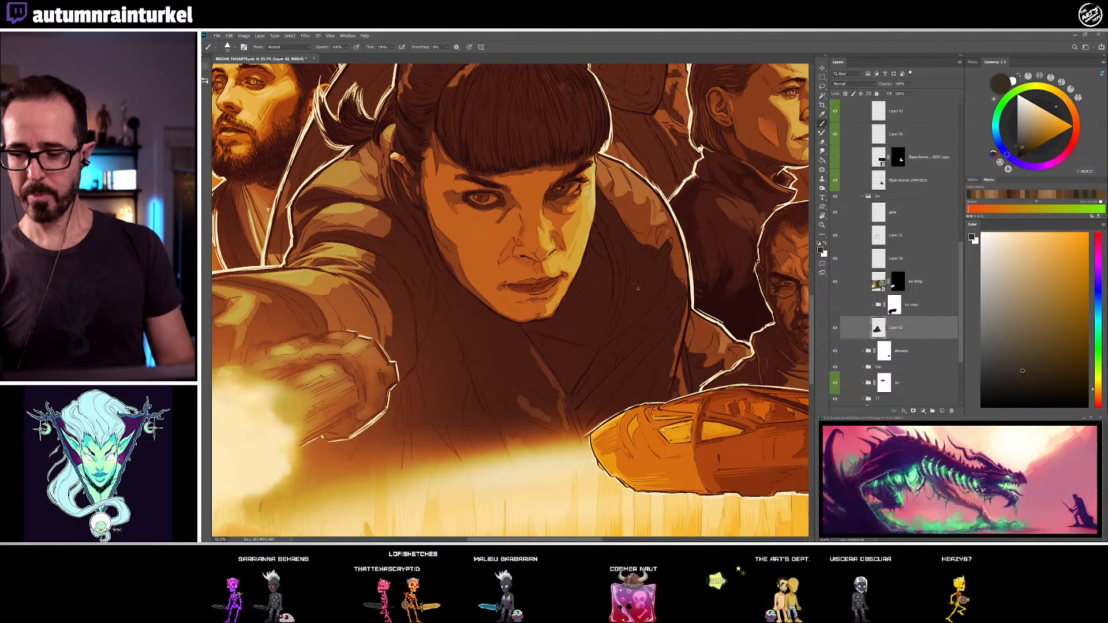
Refine the woman's lower lip, lip line and the shadow beneath the mouth with sampled warm brown, reddish-brown and dark brown tones
{"action": "left_click", "coordinate": [540, 301], "text": "alt"}
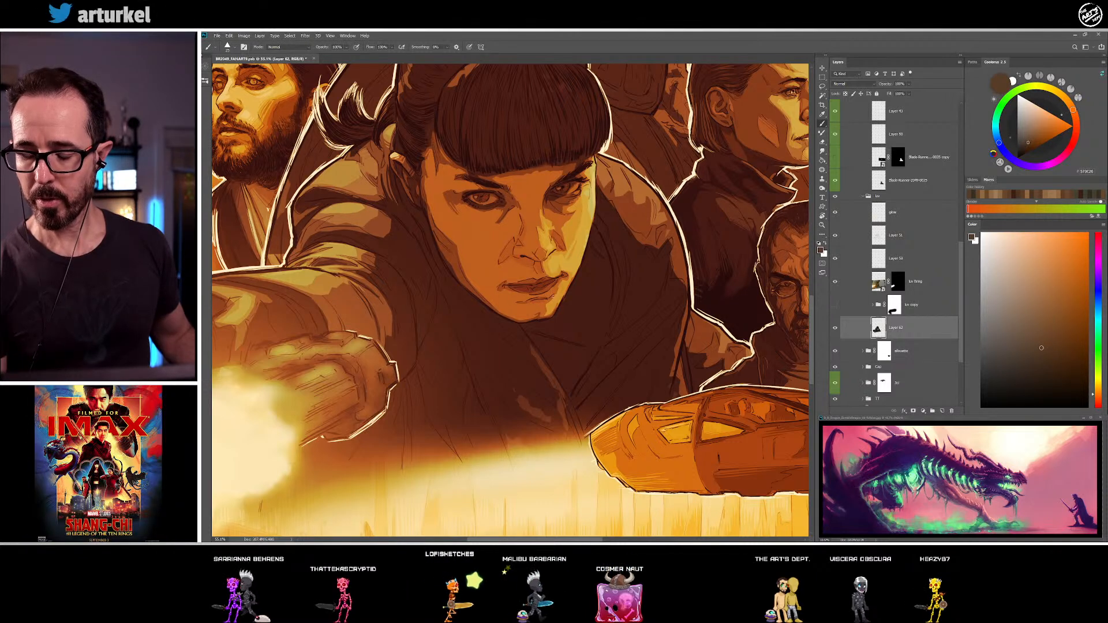
{"action": "left_click", "coordinate": [541, 290], "text": "alt"}
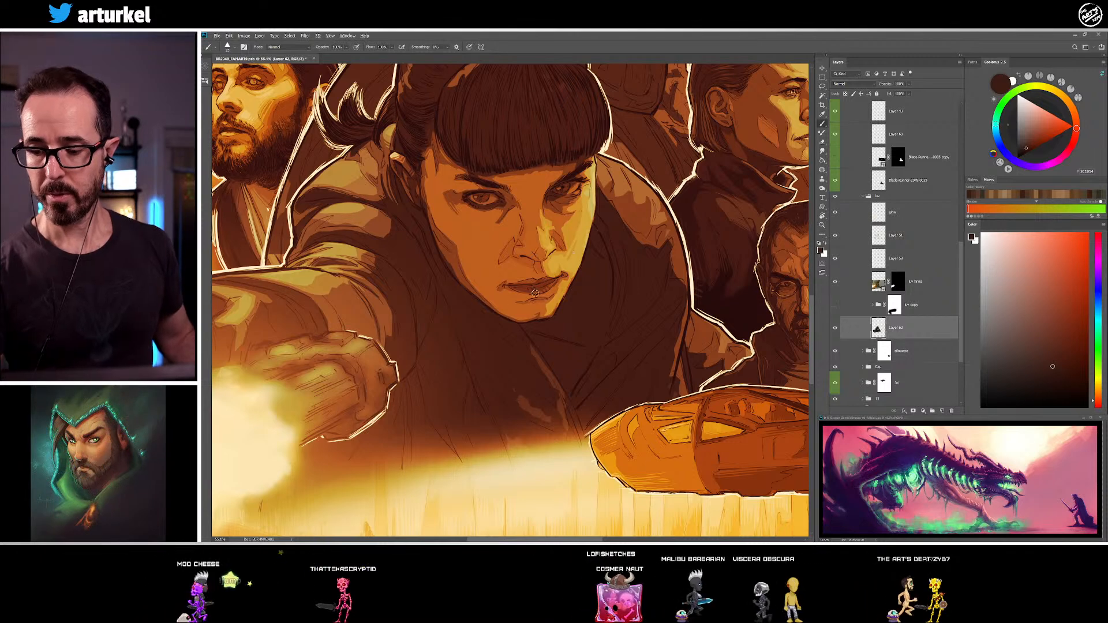
{"action": "left_click", "coordinate": [524, 291], "text": "alt"}
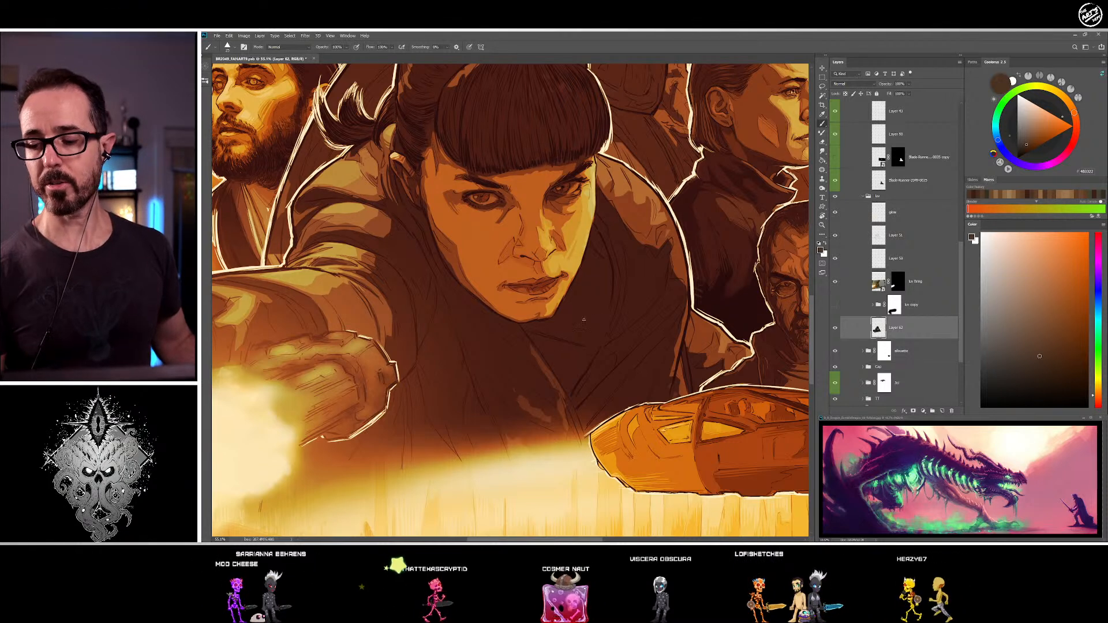
{"action": "left_click", "coordinate": [549, 281], "text": "alt"}
Rework the shadow between the nose bridge and the far cheek below the eye, alternating sampled skin brown, dark brown and near-black
{"action": "left_click", "coordinate": [555, 199], "text": "alt"}
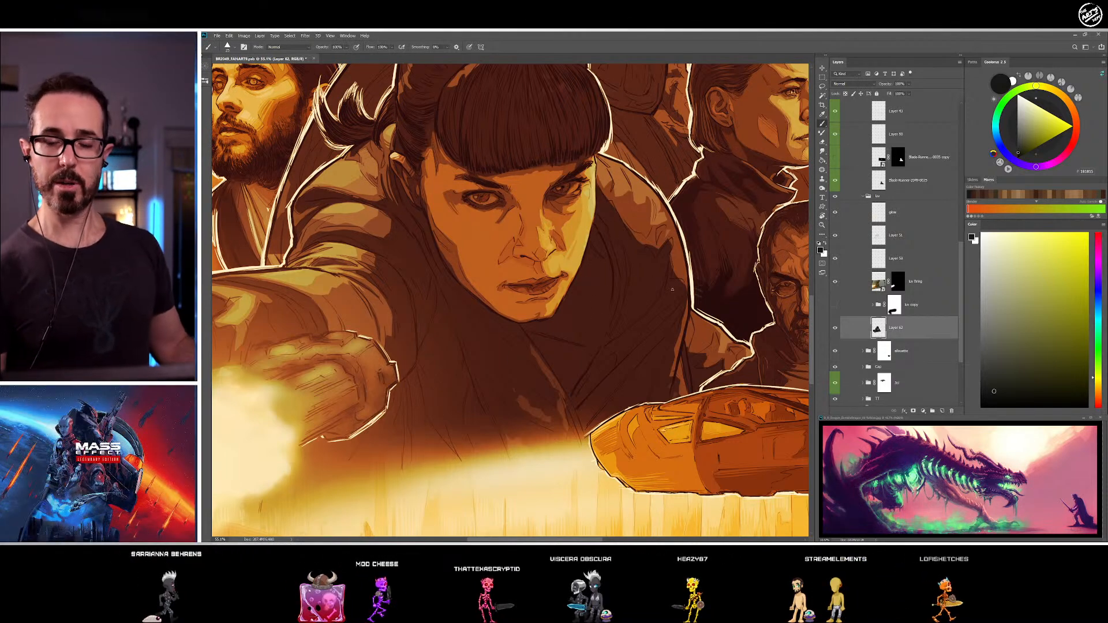
{"action": "left_click", "coordinate": [554, 215], "text": "alt"}
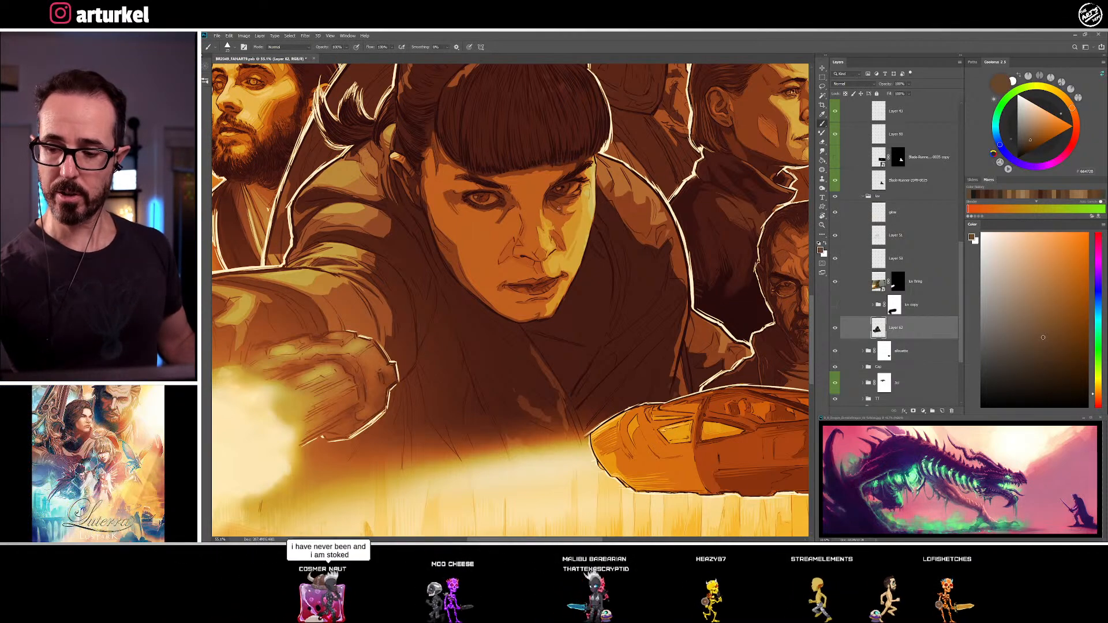
{"action": "left_click", "coordinate": [556, 213], "text": "alt"}
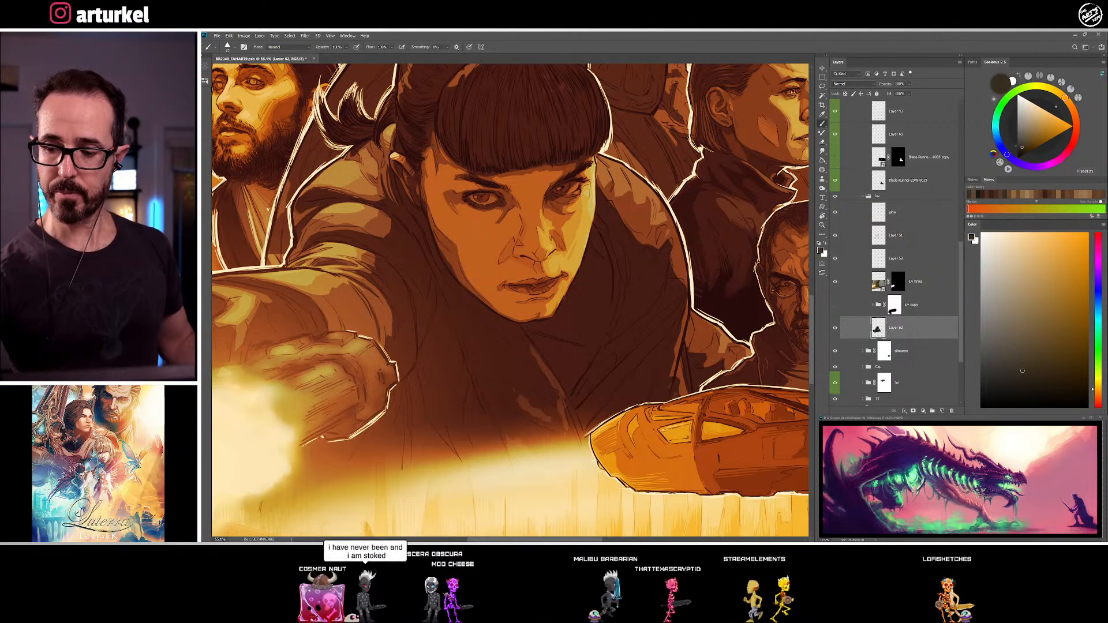
{"action": "left_click", "coordinate": [561, 208], "text": "alt"}
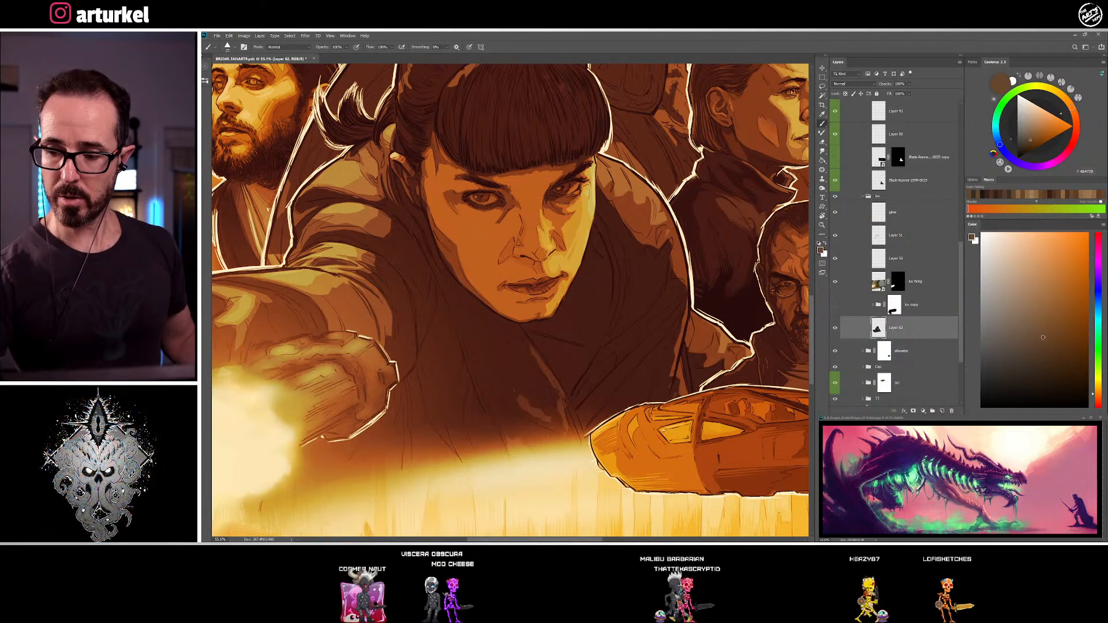
{"action": "left_click", "coordinate": [557, 209], "text": "alt"}
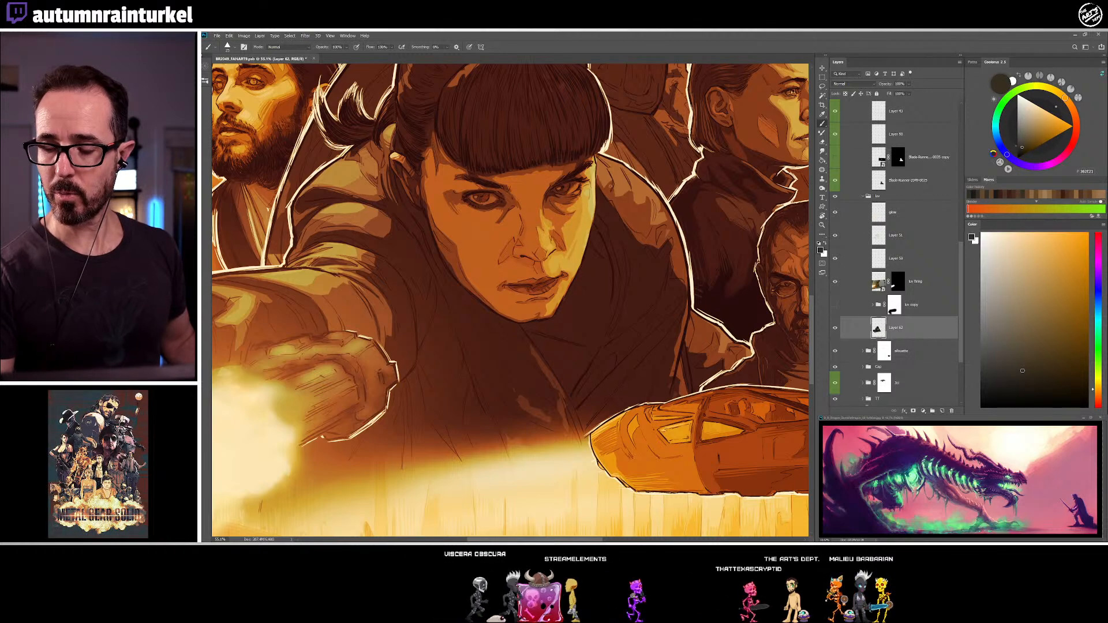
{"action": "left_click", "coordinate": [548, 193], "text": "alt"}
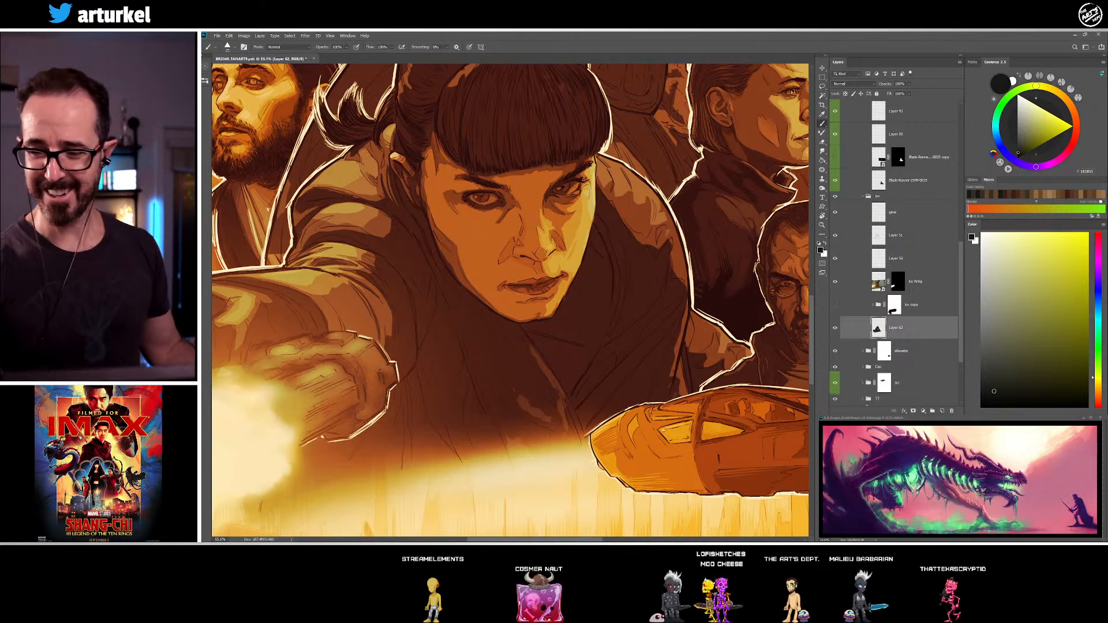
Touch up both eyebrows and the upper eyelids with sampled dark brown, near-black and skin brown
{"action": "left_click", "coordinate": [578, 176], "text": "alt"}
{"action": "left_click", "coordinate": [570, 170], "text": "alt"}
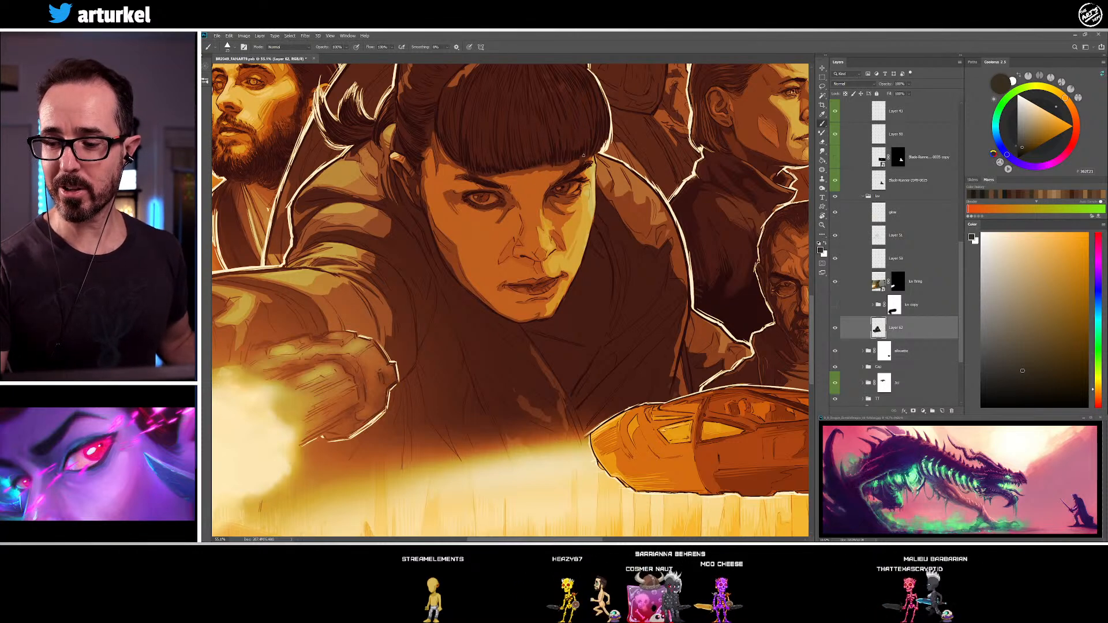
{"action": "left_click", "coordinate": [583, 190], "text": "alt"}
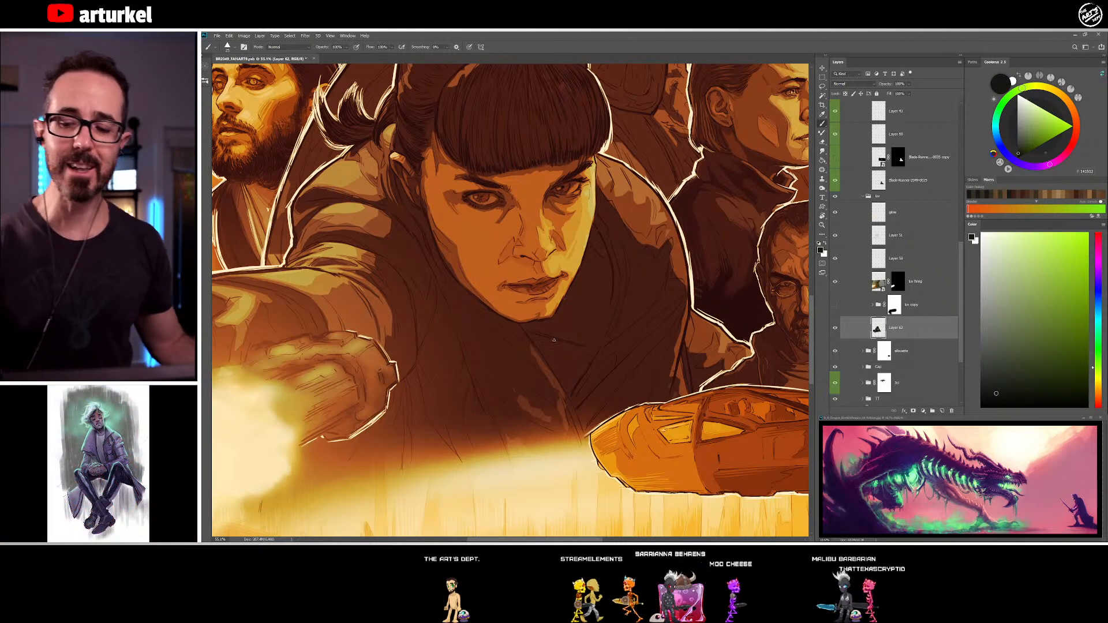
{"action": "left_click", "coordinate": [475, 168], "text": "alt"}
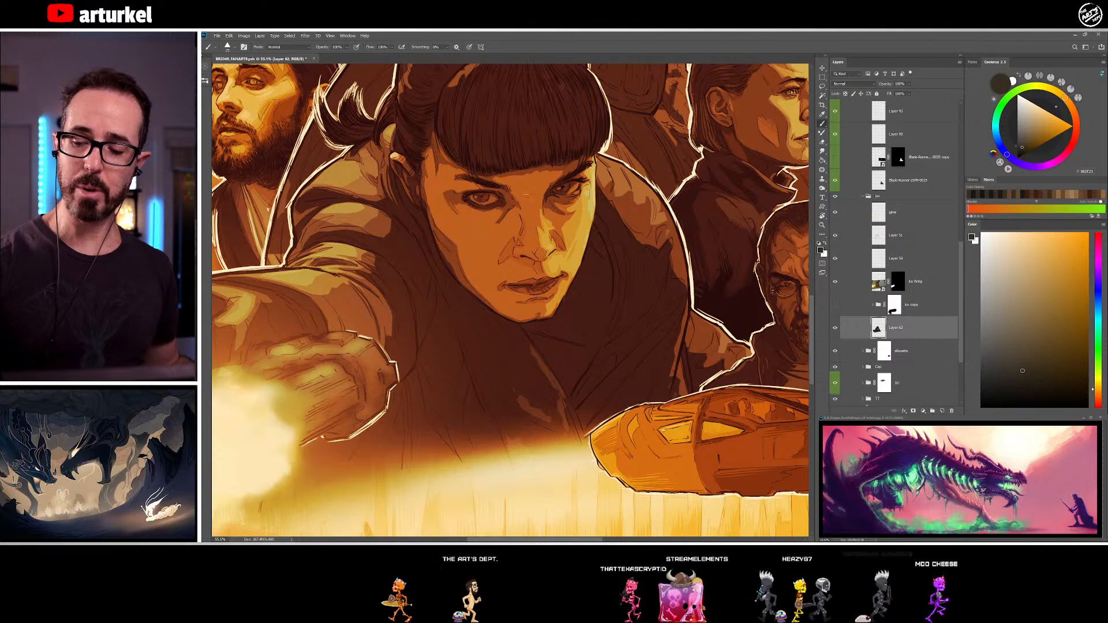
{"action": "left_click", "coordinate": [499, 184], "text": "alt"}
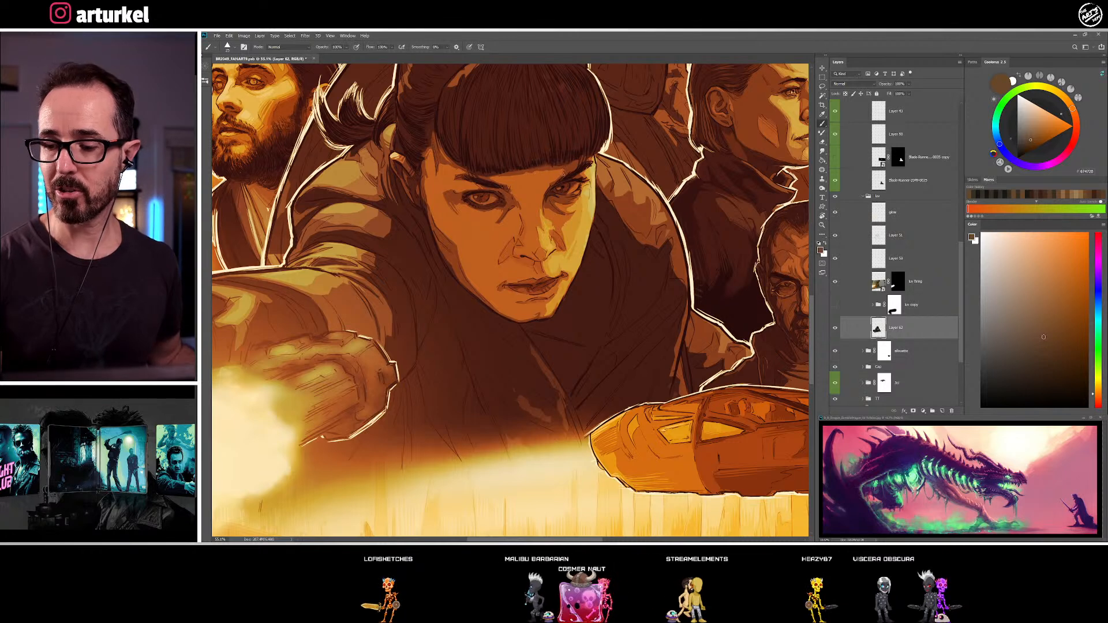
Reshape the far eyebrow and the brow shadow under the fringe, alternating sampled dark shadow brown with skin brown
{"action": "left_click", "coordinate": [560, 176], "text": "alt"}
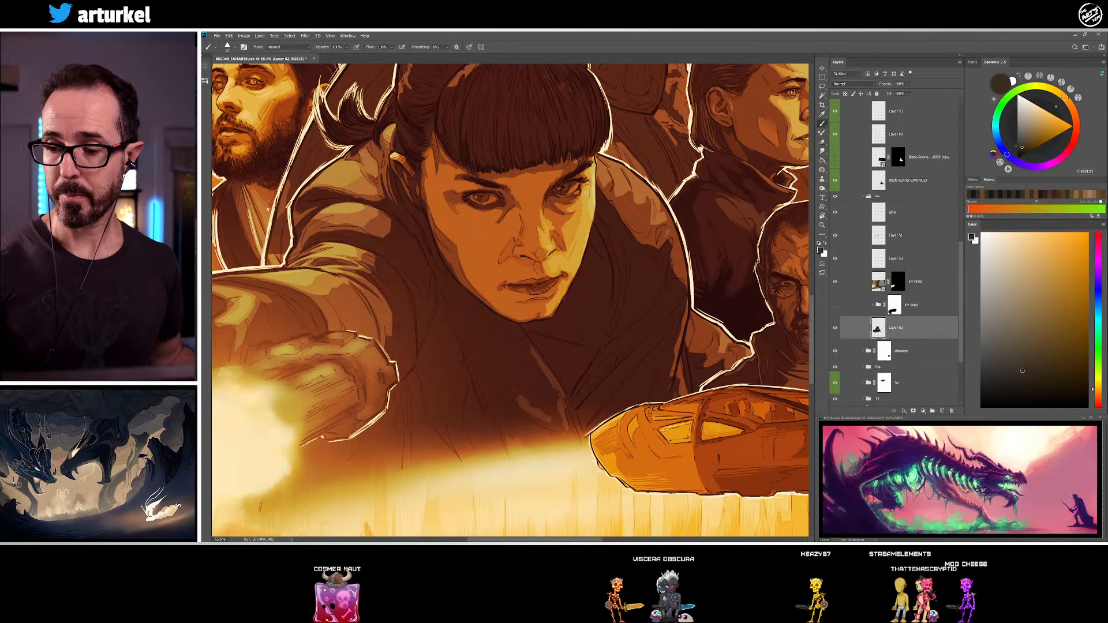
{"action": "left_click", "coordinate": [631, 164], "text": "alt"}
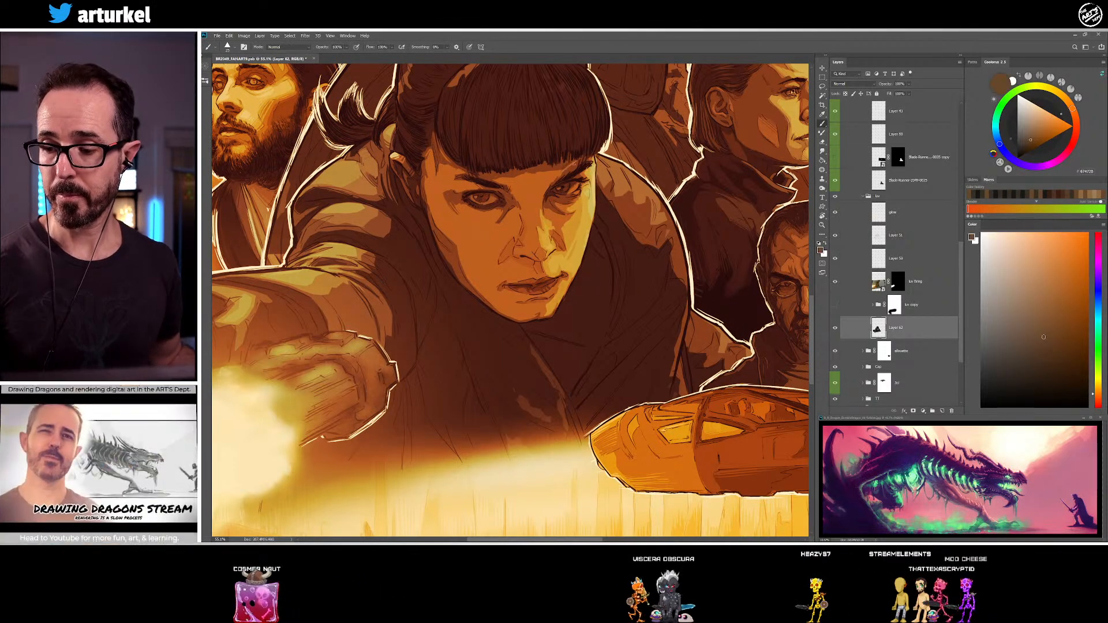
{"action": "left_click", "coordinate": [574, 165], "text": "alt"}
{"action": "left_click", "coordinate": [567, 173], "text": "alt"}
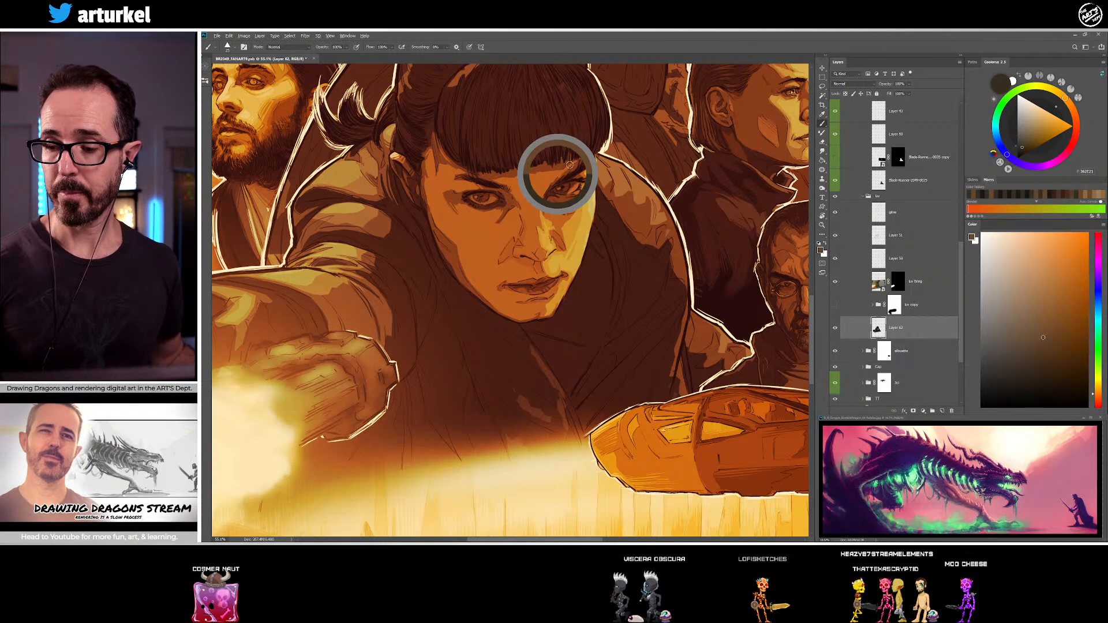
{"action": "left_click", "coordinate": [576, 167], "text": "alt"}
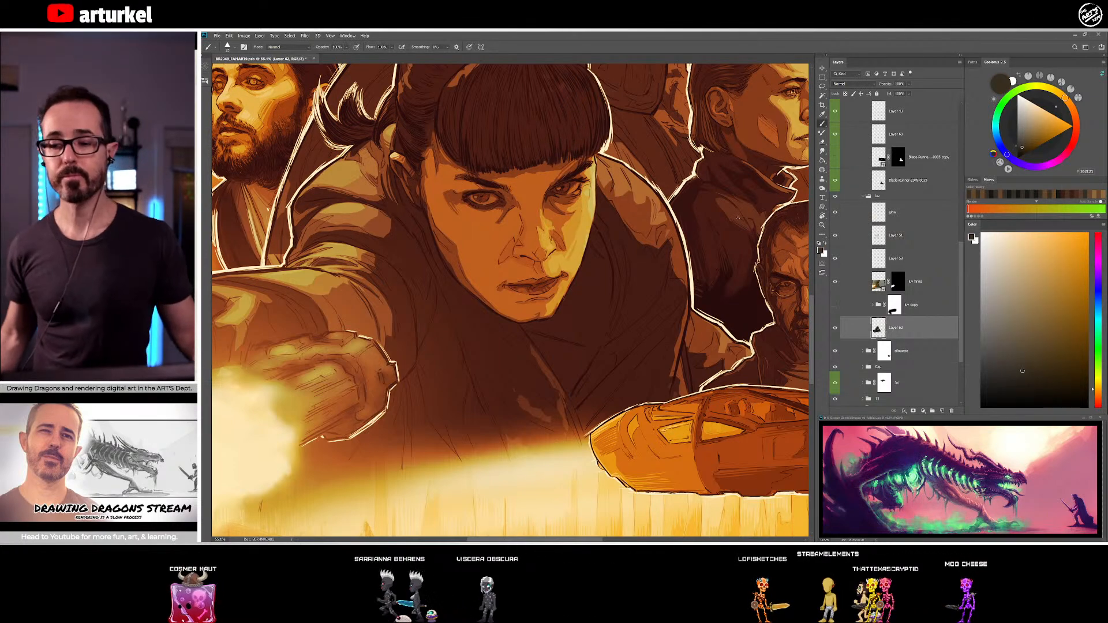
{"action": "left_click", "coordinate": [554, 175], "text": "alt"}
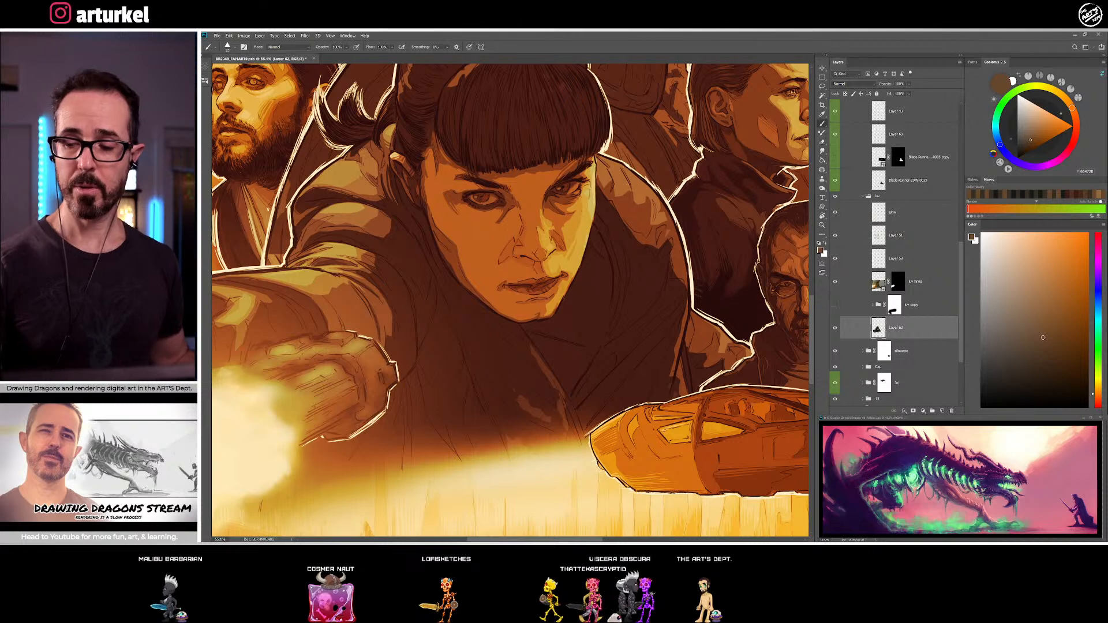
Clean up the near temple at the hairline and the outer corner of the near eye with sampled dark brown, skin brown and near-black
{"action": "left_click", "coordinate": [441, 159], "text": "alt"}
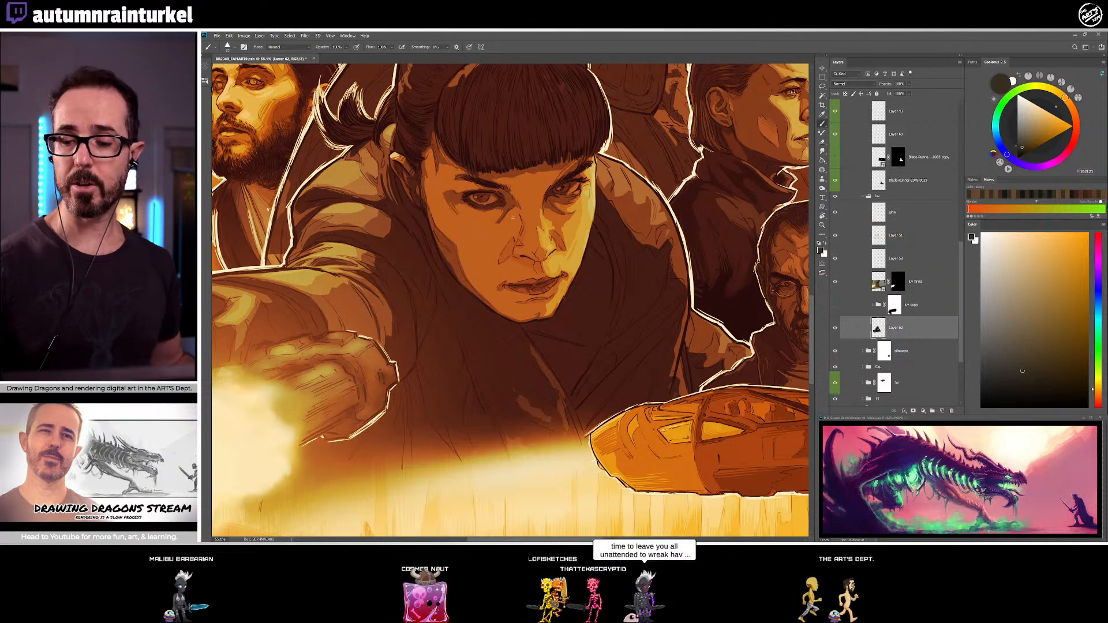
{"action": "left_click", "coordinate": [440, 168], "text": "alt"}
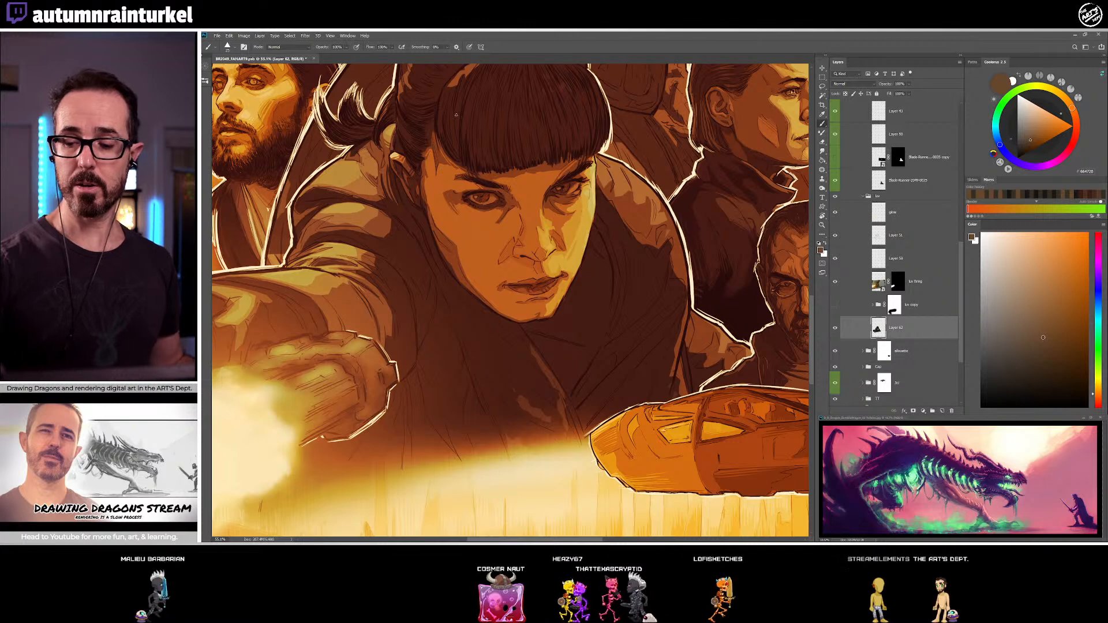
{"action": "left_click", "coordinate": [475, 208], "text": "alt"}
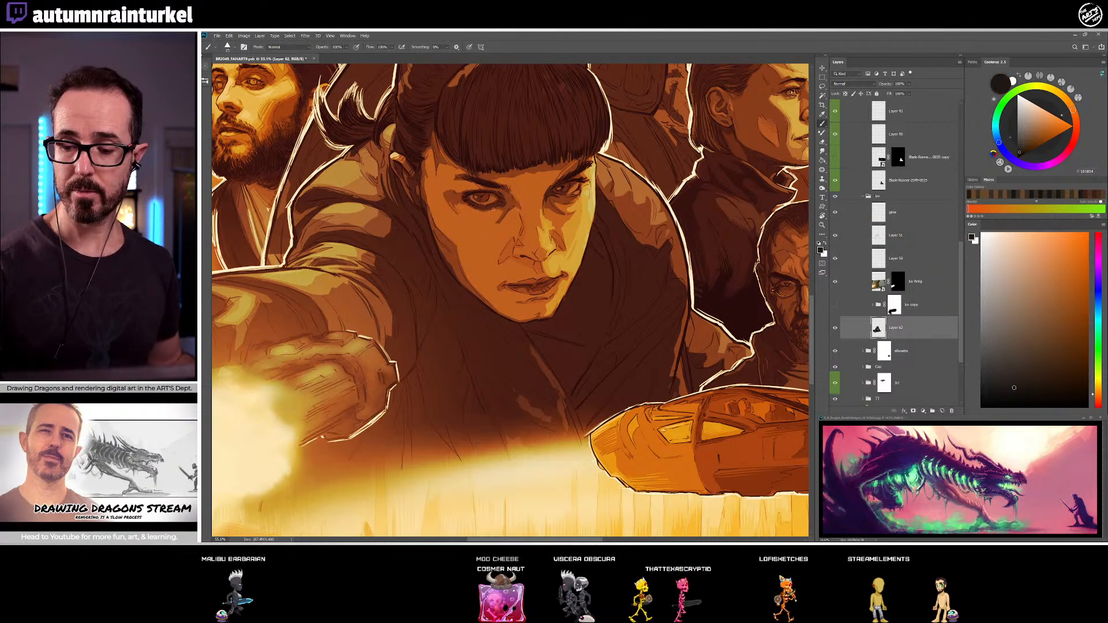
{"action": "left_click", "coordinate": [456, 198], "text": "alt"}
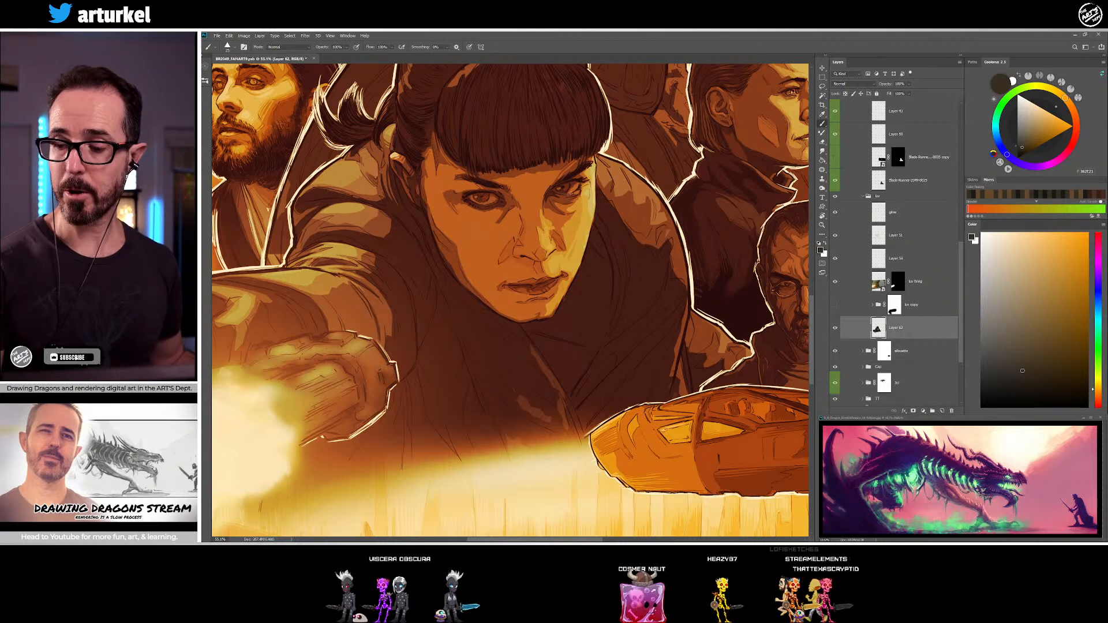
Refine the far eye and the shading on the nose tip with sampled skin brown and darker brown tones
{"action": "left_click", "coordinate": [571, 195], "text": "alt"}
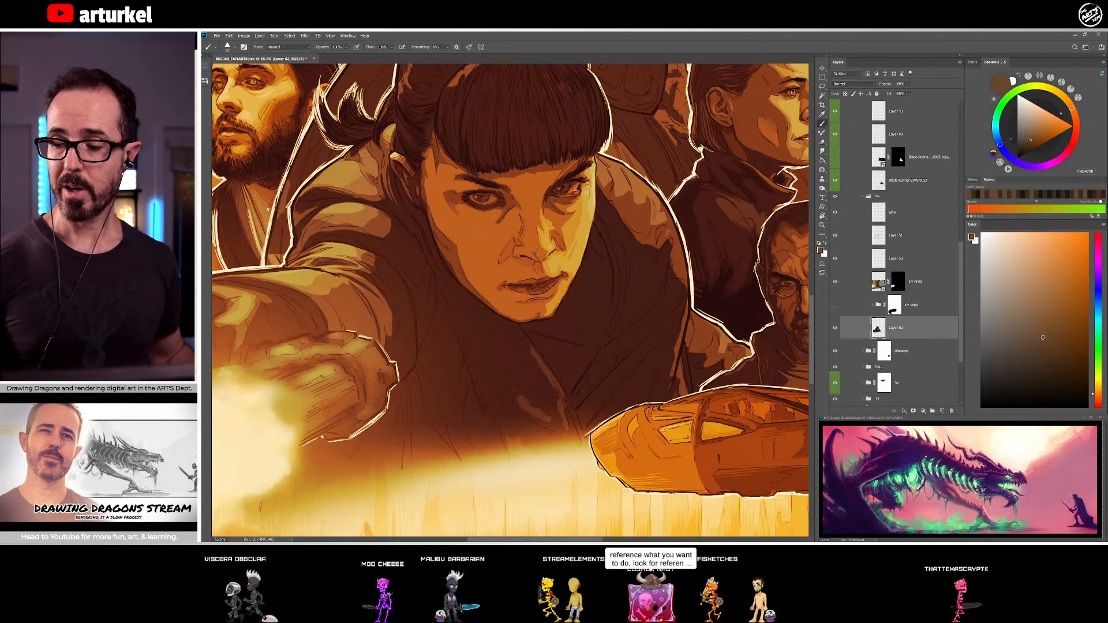
{"action": "left_click", "coordinate": [567, 197], "text": "alt"}
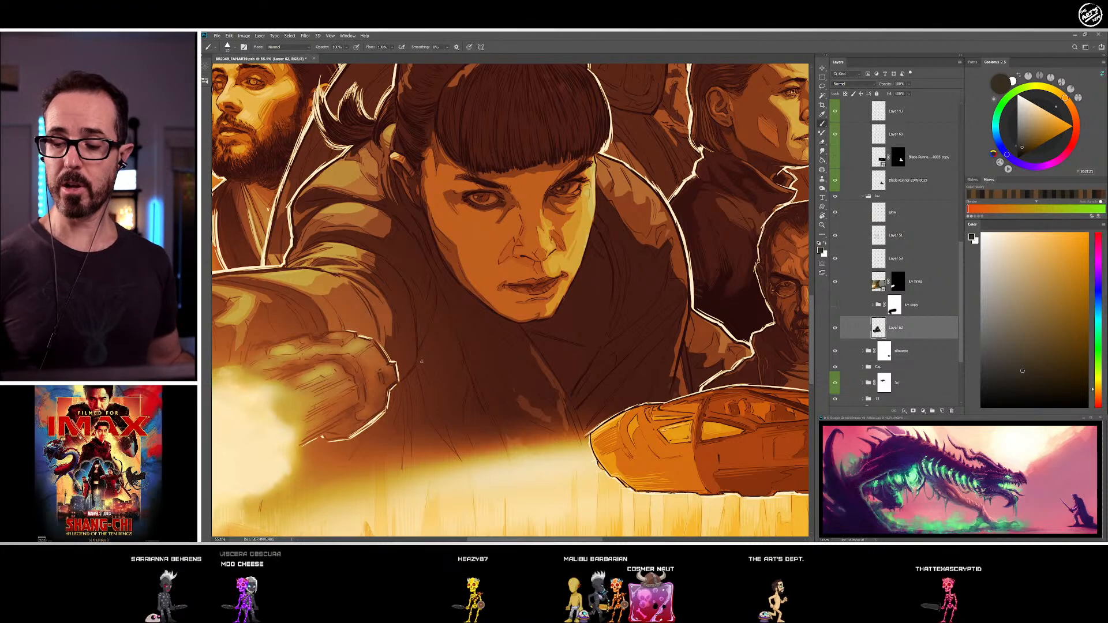
{"action": "left_click", "coordinate": [527, 251], "text": "alt"}
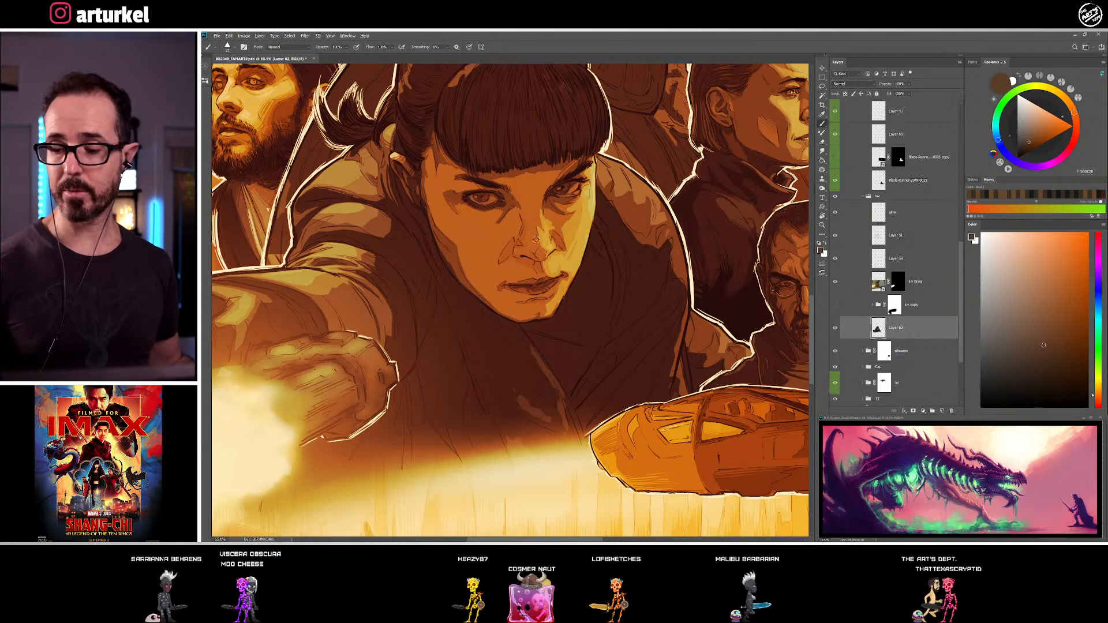
{"action": "left_click", "coordinate": [526, 249], "text": "alt"}
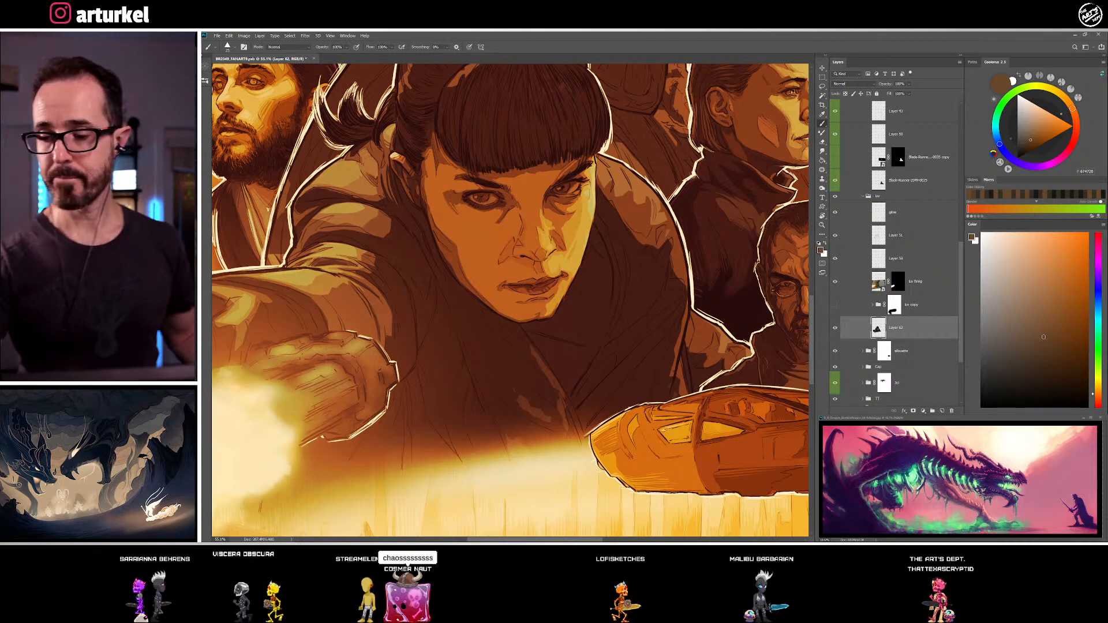
Soften the far under-eye area and upper cheek with sampled skin brown and a lighter brown
{"action": "left_click", "coordinate": [570, 207], "text": "alt"}
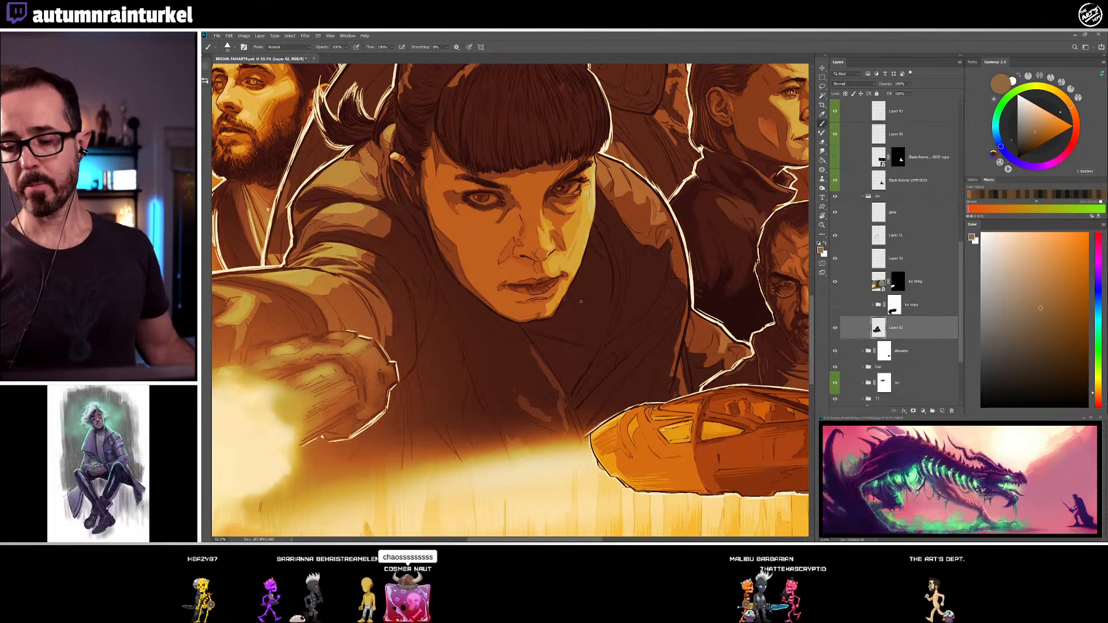
{"action": "left_click", "coordinate": [561, 207], "text": "alt"}
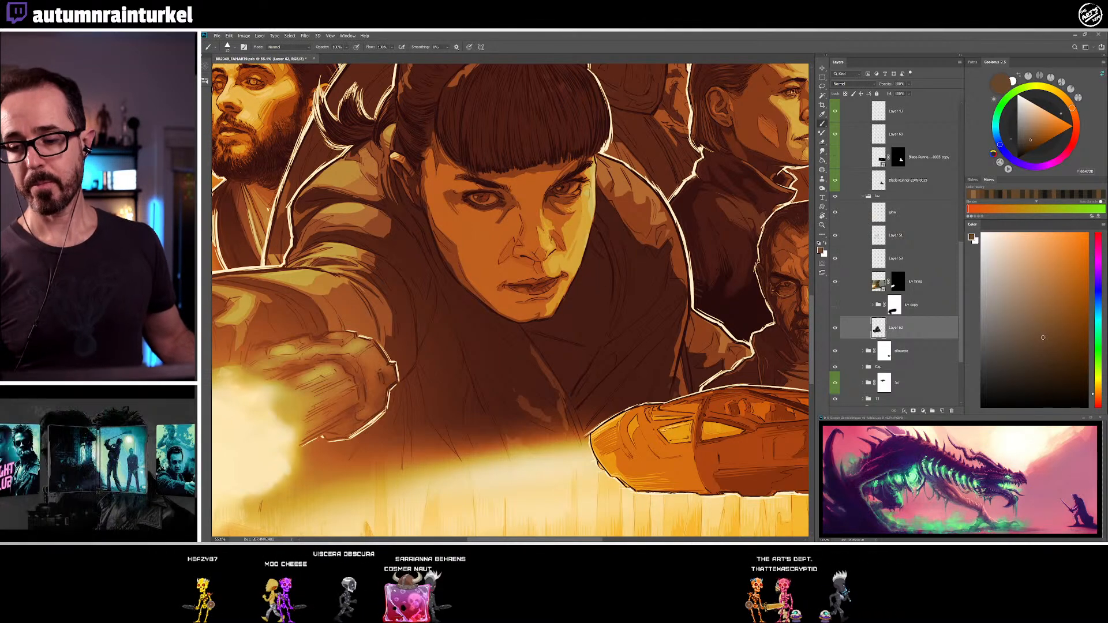
{"action": "left_click", "coordinate": [576, 220], "text": "alt"}
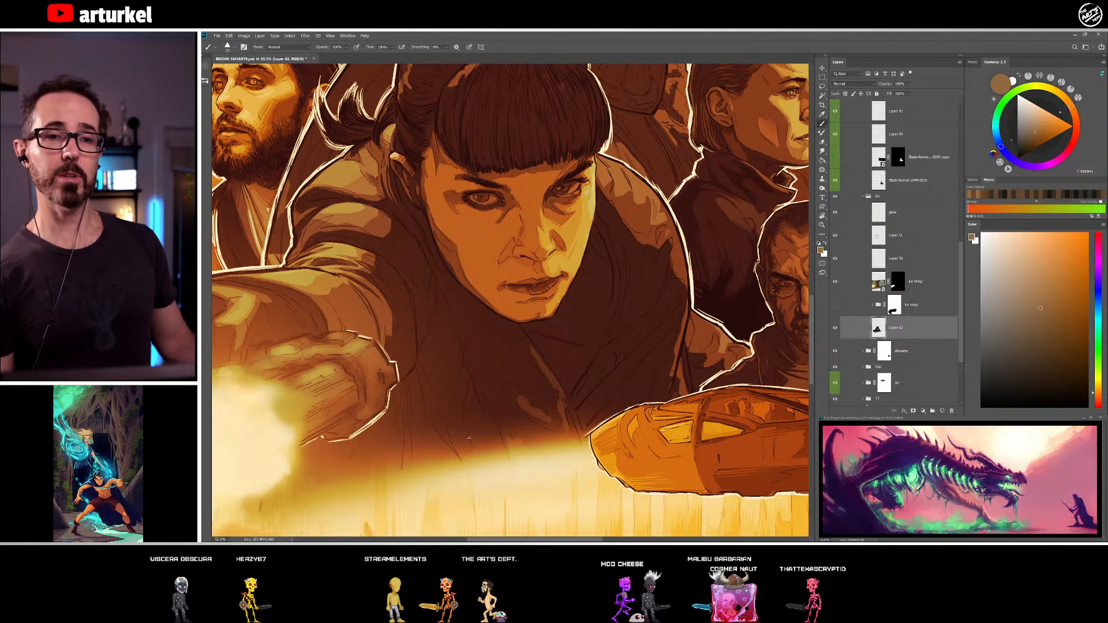
Paint the rim light along the far cheek, temple and jaw edge with sampled light brown, pale beige and pale grey-green
{"action": "left_click", "coordinate": [583, 202], "text": "alt"}
{"action": "left_click", "coordinate": [584, 200], "text": "alt"}
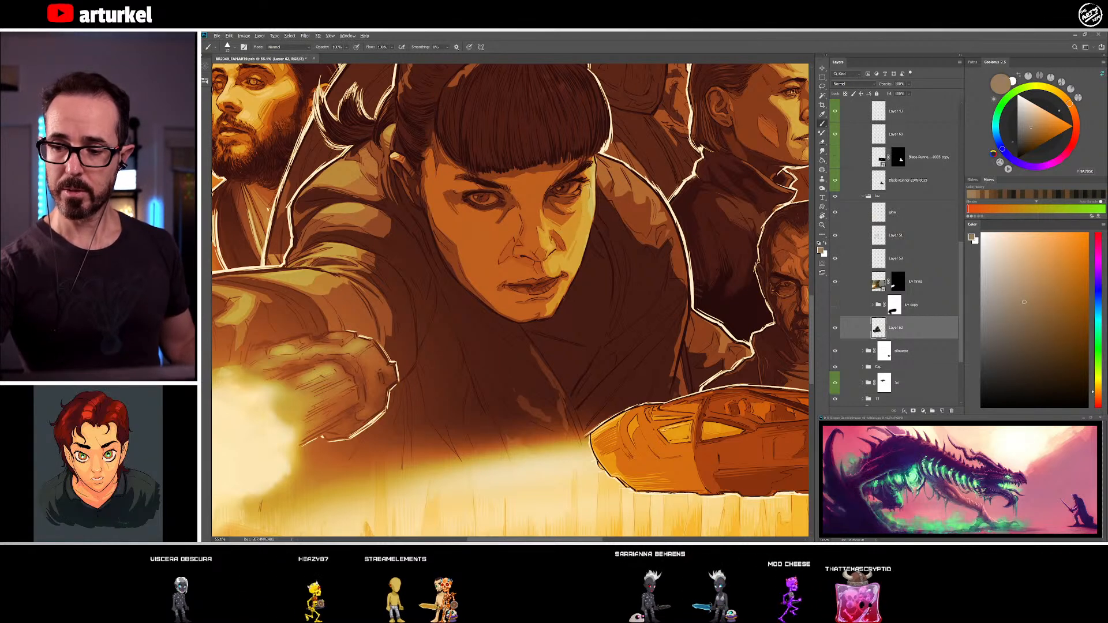
{"action": "left_click", "coordinate": [592, 202], "text": "alt"}
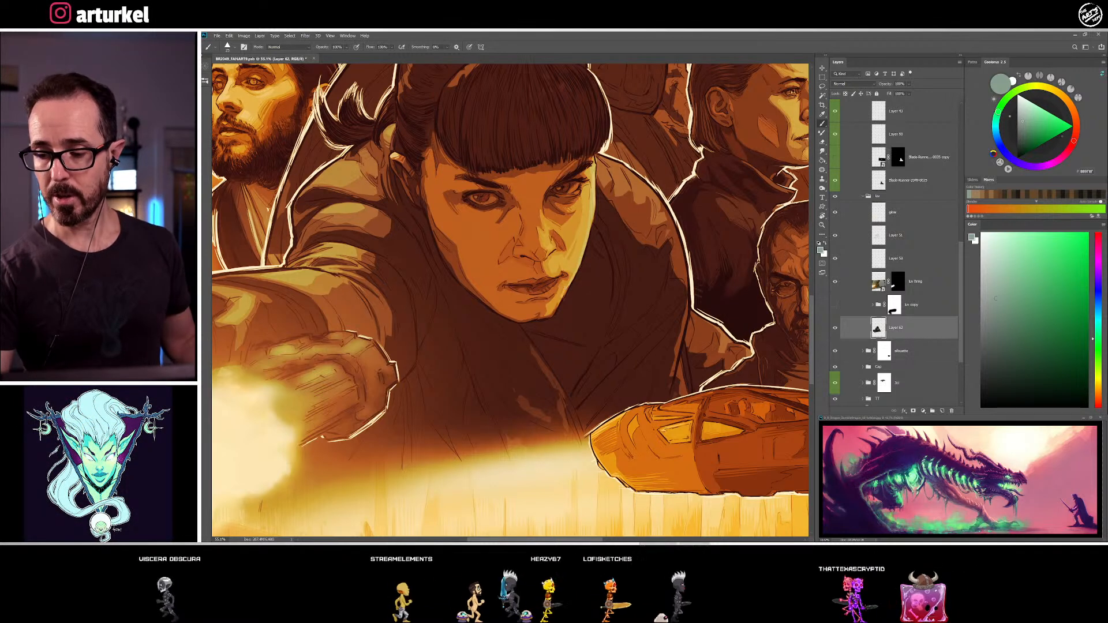
{"action": "left_click", "coordinate": [553, 303], "text": "alt"}
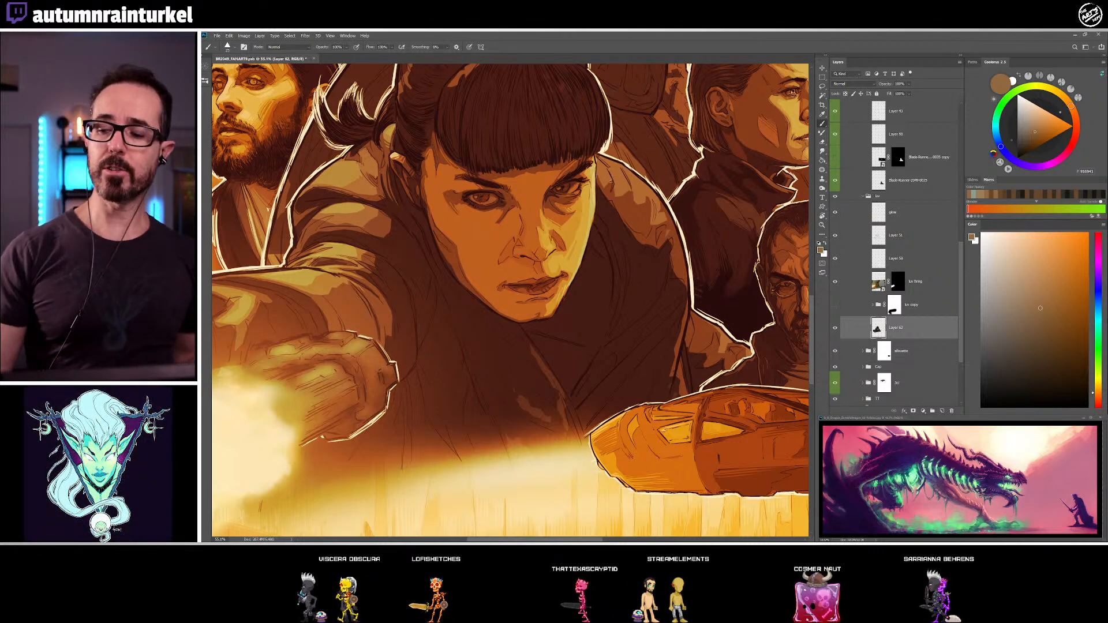
{"action": "left_click", "coordinate": [595, 180], "text": "alt"}
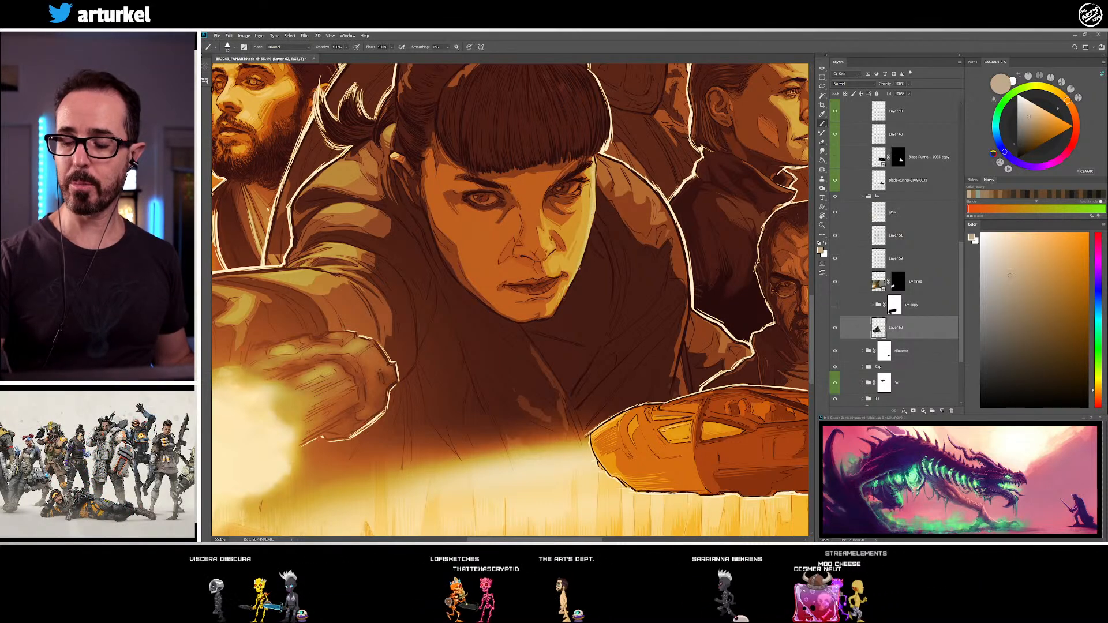
{"action": "left_click", "coordinate": [591, 202], "text": "alt"}
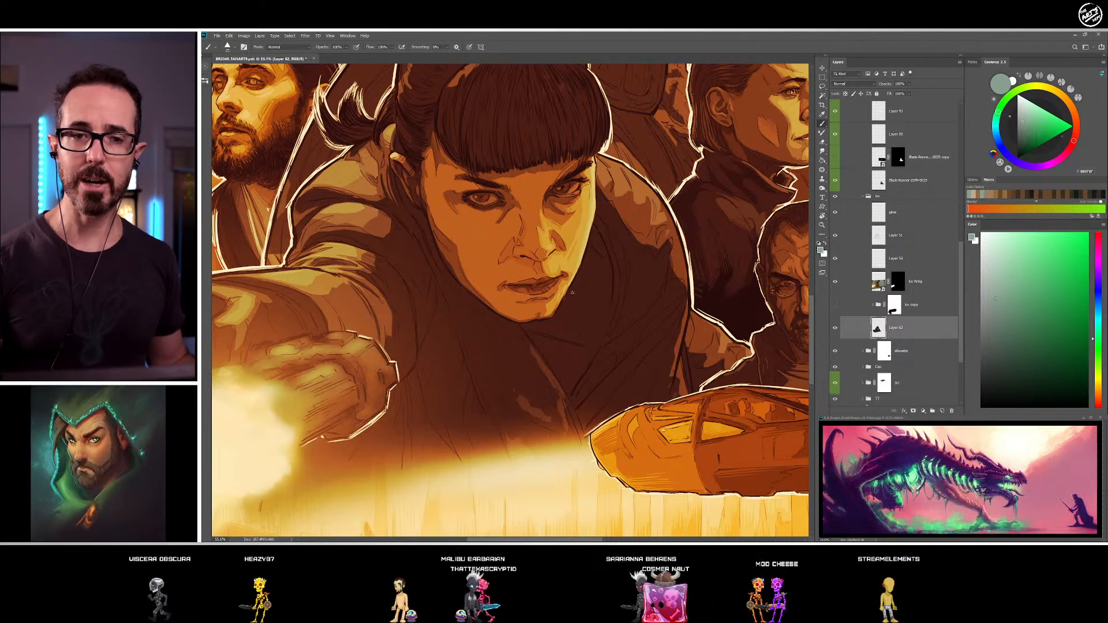
Refine the shadow along the near cheek and side of the face with sampled medium brown, dark brown and near-black
{"action": "left_click", "coordinate": [443, 222], "text": "alt"}
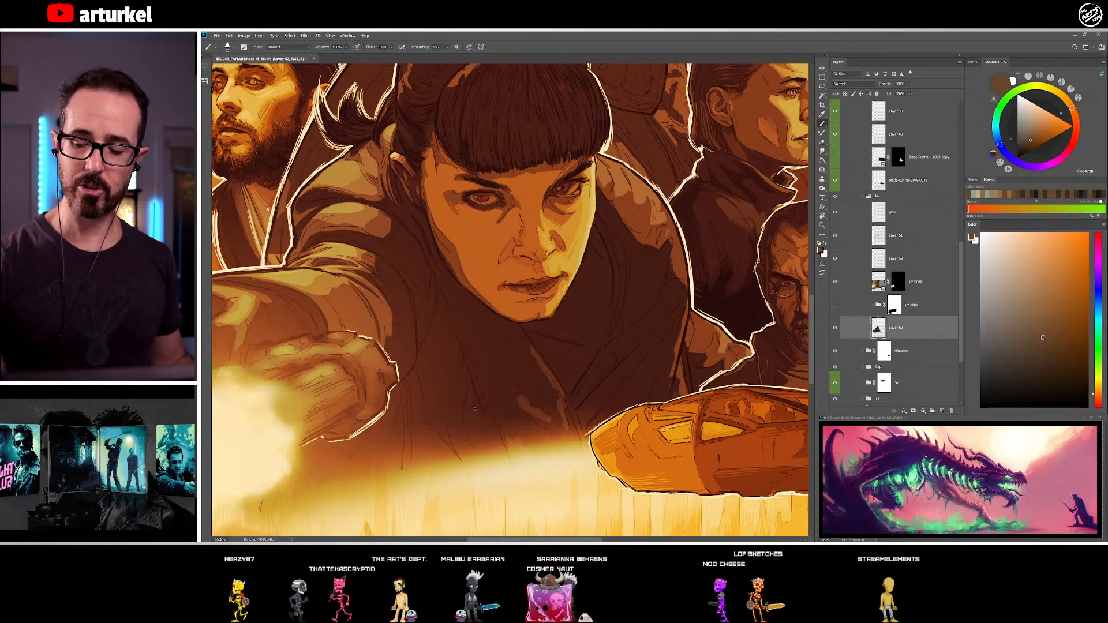
{"action": "left_click", "coordinate": [447, 263], "text": "alt"}
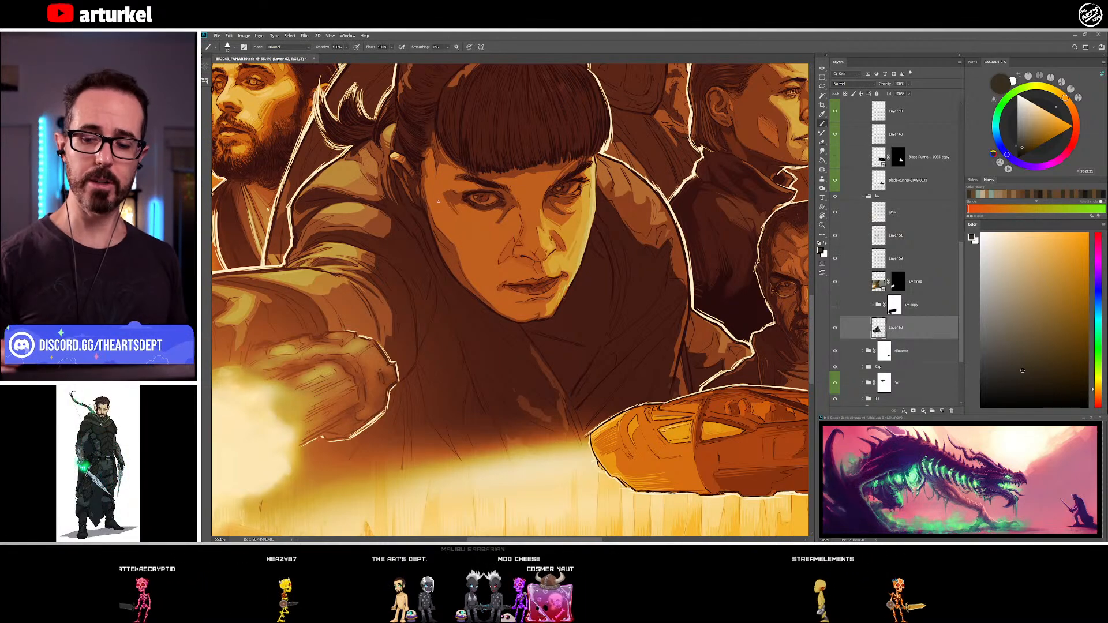
{"action": "left_click", "coordinate": [435, 233], "text": "alt"}
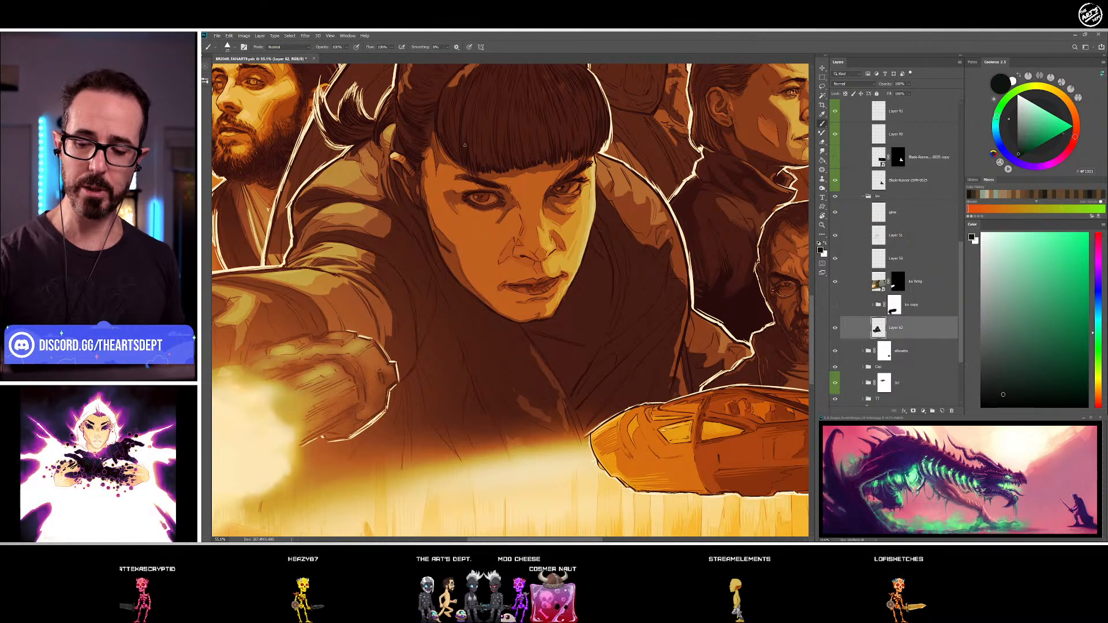
{"action": "left_click", "coordinate": [485, 208], "text": "alt"}
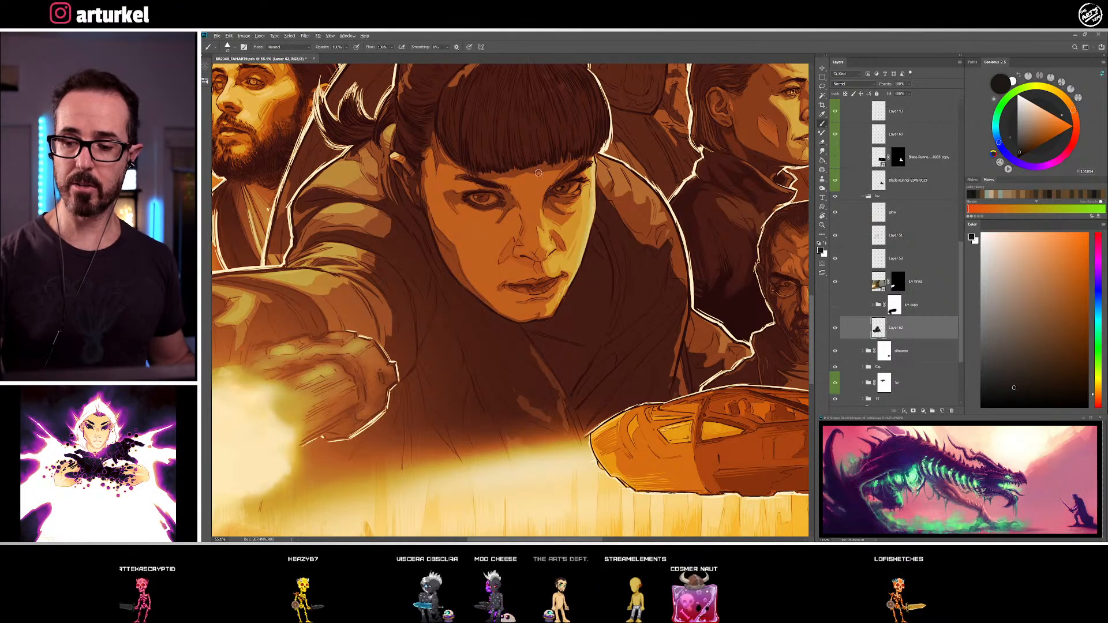
{"action": "left_click", "coordinate": [451, 260], "text": "alt"}
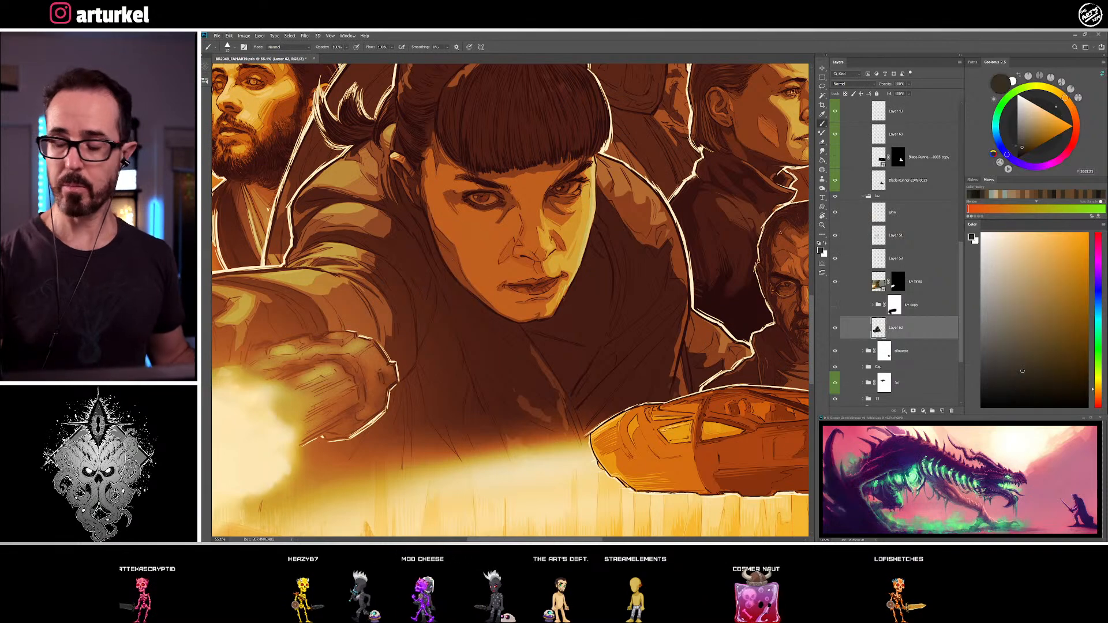
{"action": "left_click", "coordinate": [456, 262], "text": "alt"}
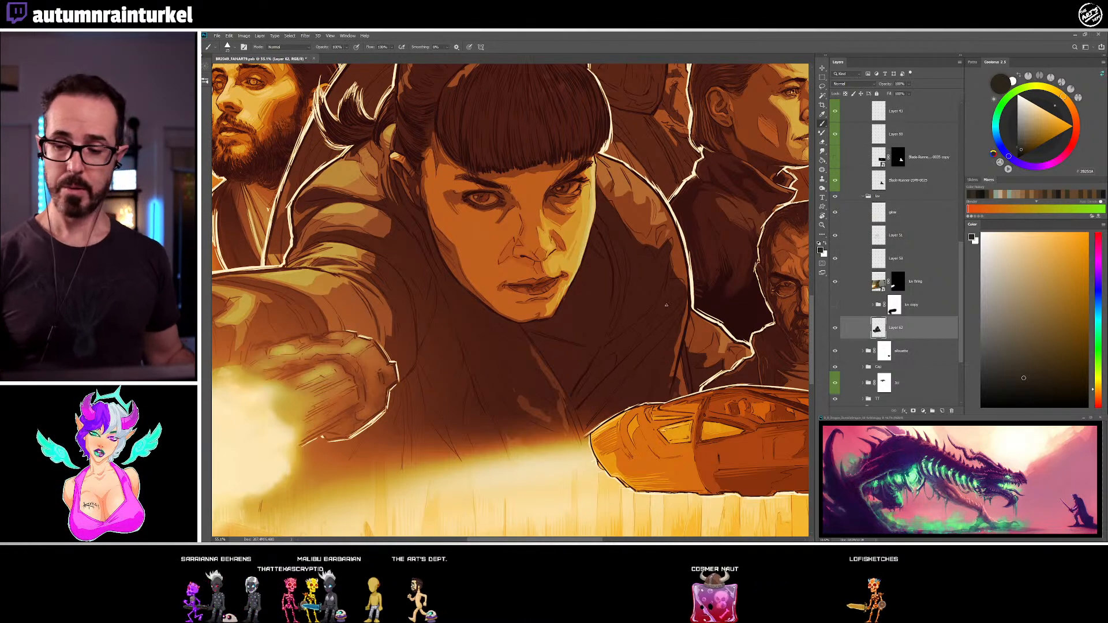
Save the poster file and review the composition at a reduced scale
{"action": "key", "text": "alt+f"}
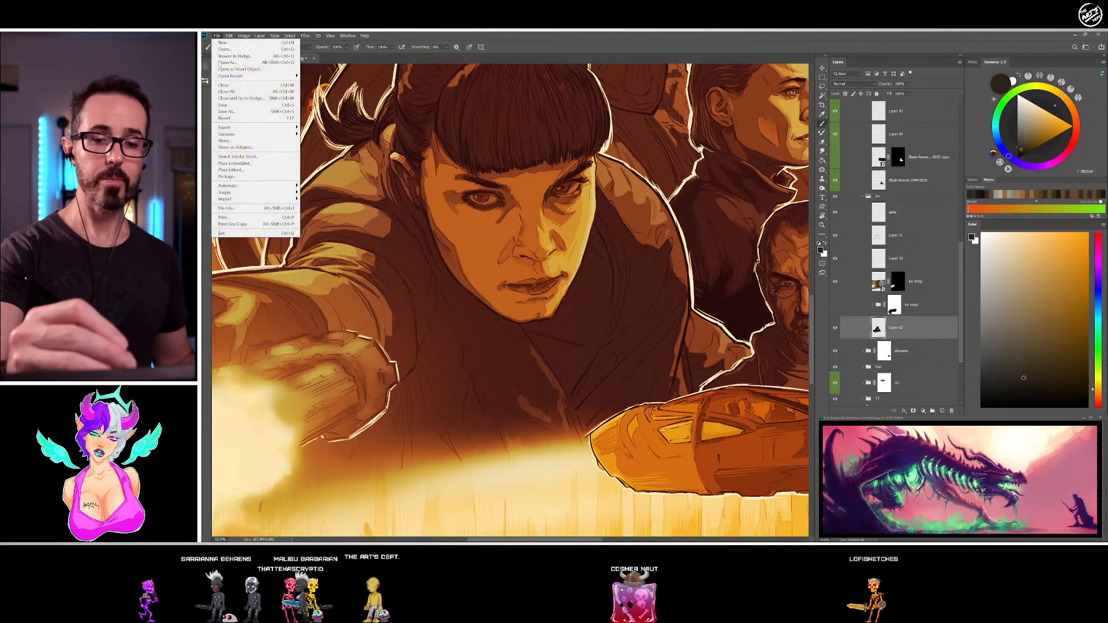
{"action": "left_click", "coordinate": [236, 105]}
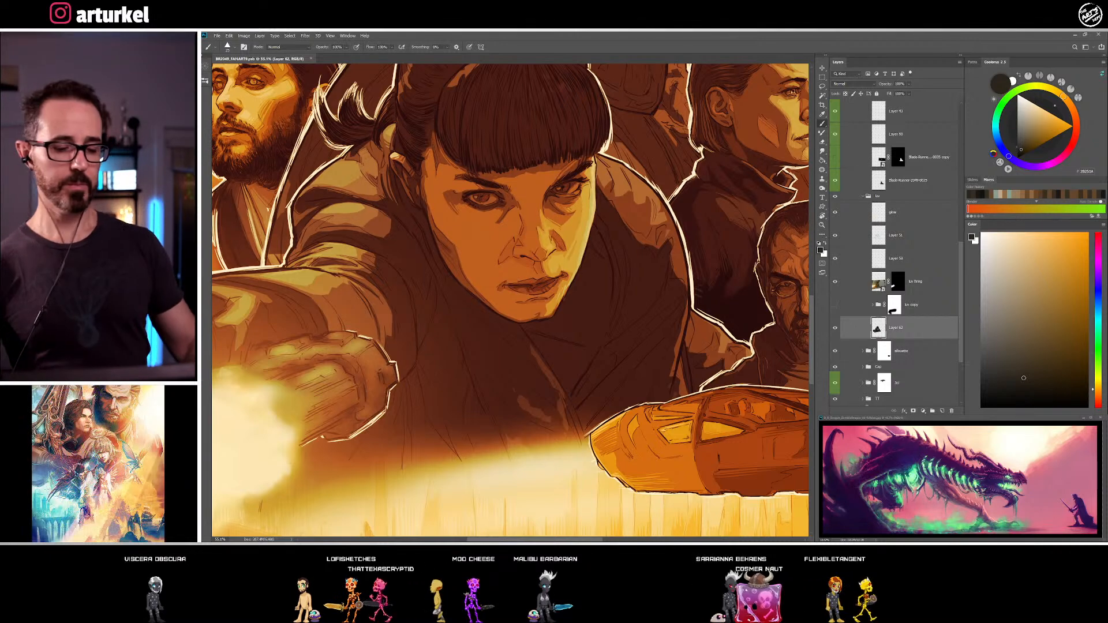
{"action": "key", "text": "ctrl+minus"}
{"action": "key", "text": "ctrl+minus"}
{"action": "key", "text": "ctrl+minus"}
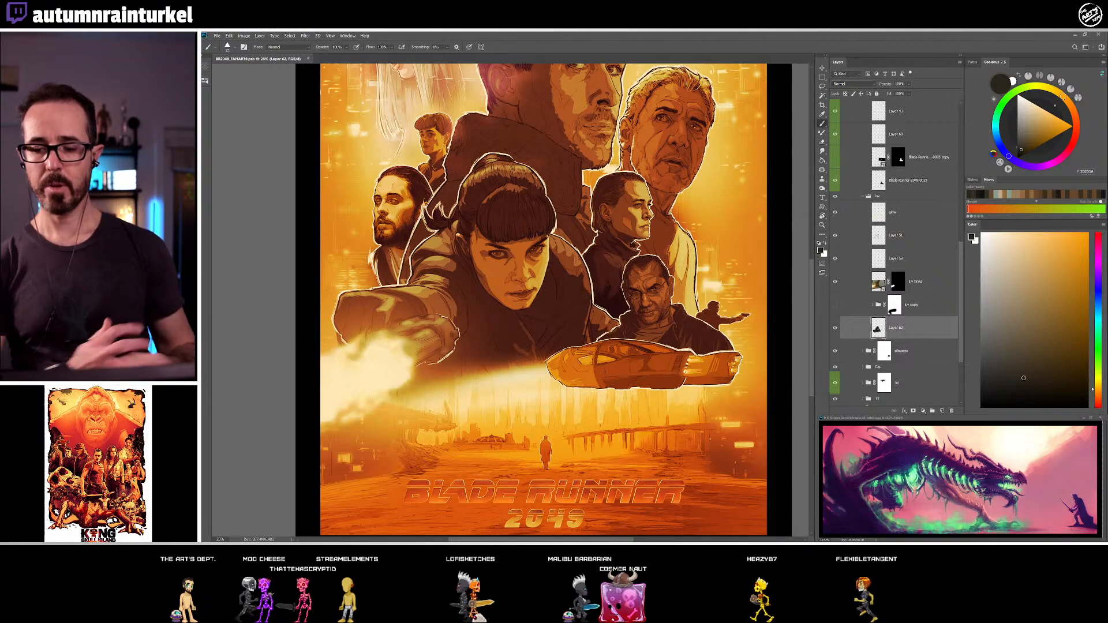
Soften the shadow edge on the woman's near cheek with sampled dark brown tones
{"action": "key", "text": "z"}
{"action": "left_click_drag", "start_coordinate": [511, 291], "coordinate": [534, 280]}
{"action": "key", "text": "b"}
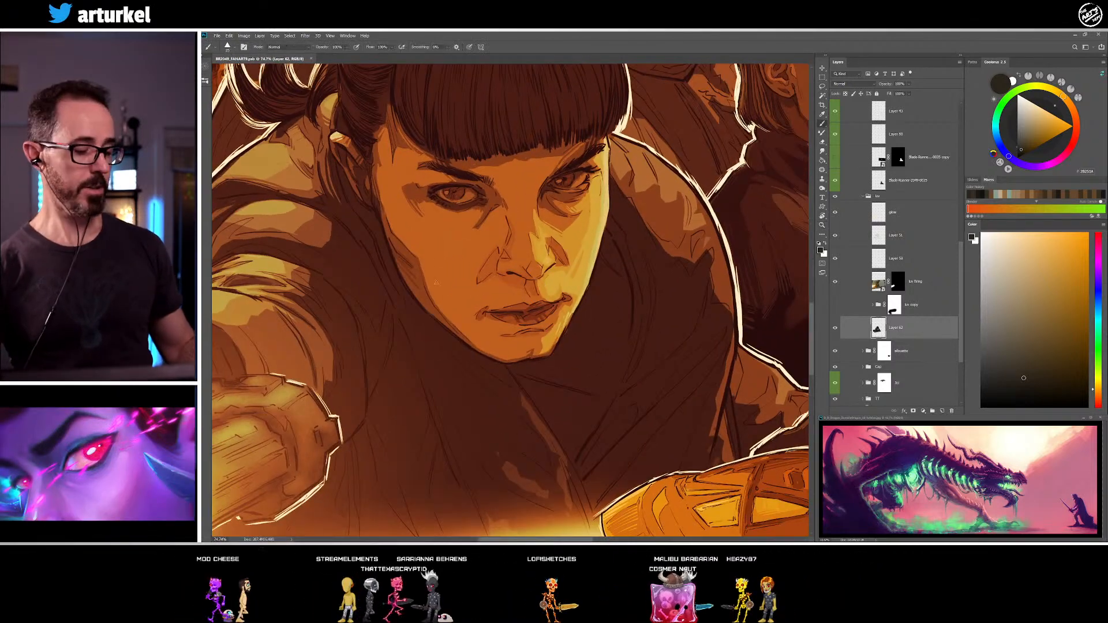
{"action": "left_click", "coordinate": [422, 251], "text": "alt"}
{"action": "left_click", "coordinate": [413, 262], "text": "alt"}
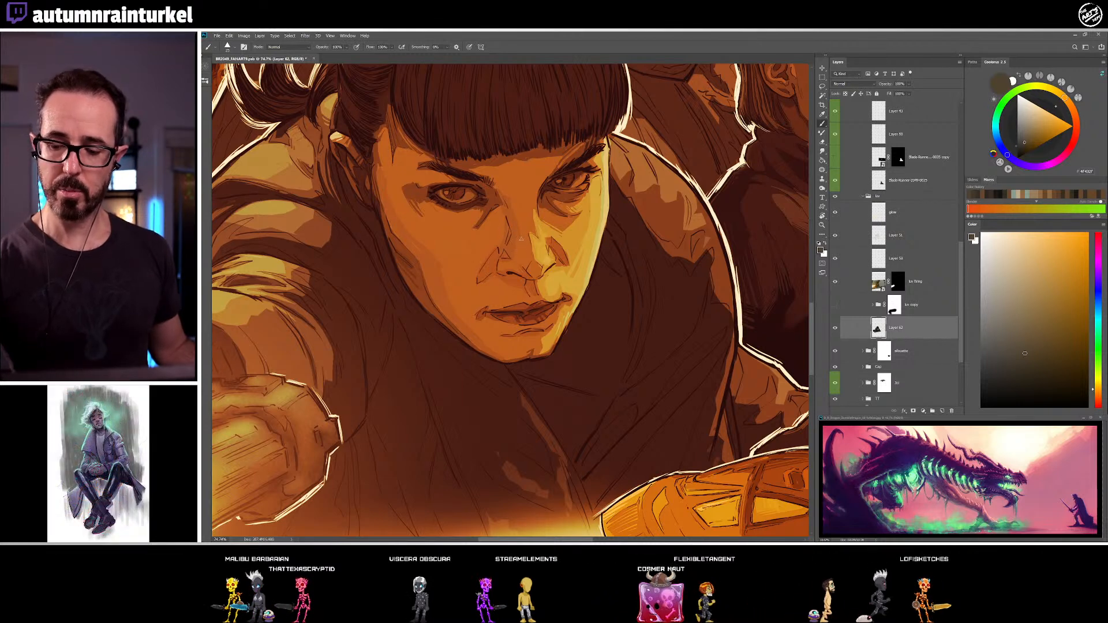
Touch up the side of the nose and the fold beside the nostril with sampled medium and dark browns
{"action": "left_click", "coordinate": [522, 248], "text": "alt"}
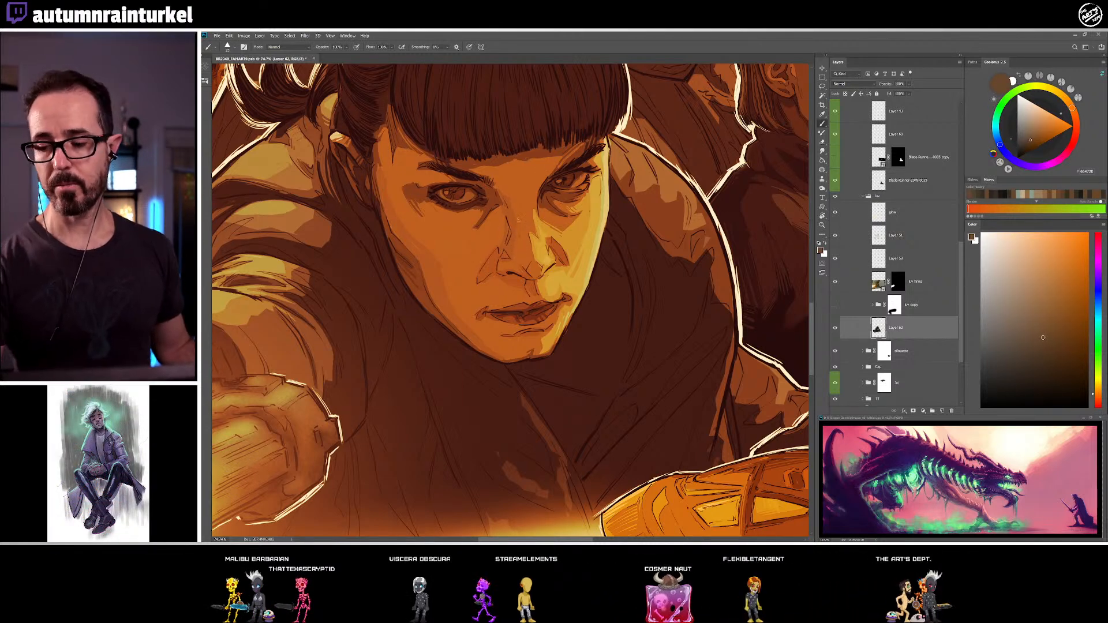
{"action": "left_click", "coordinate": [518, 229], "text": "alt"}
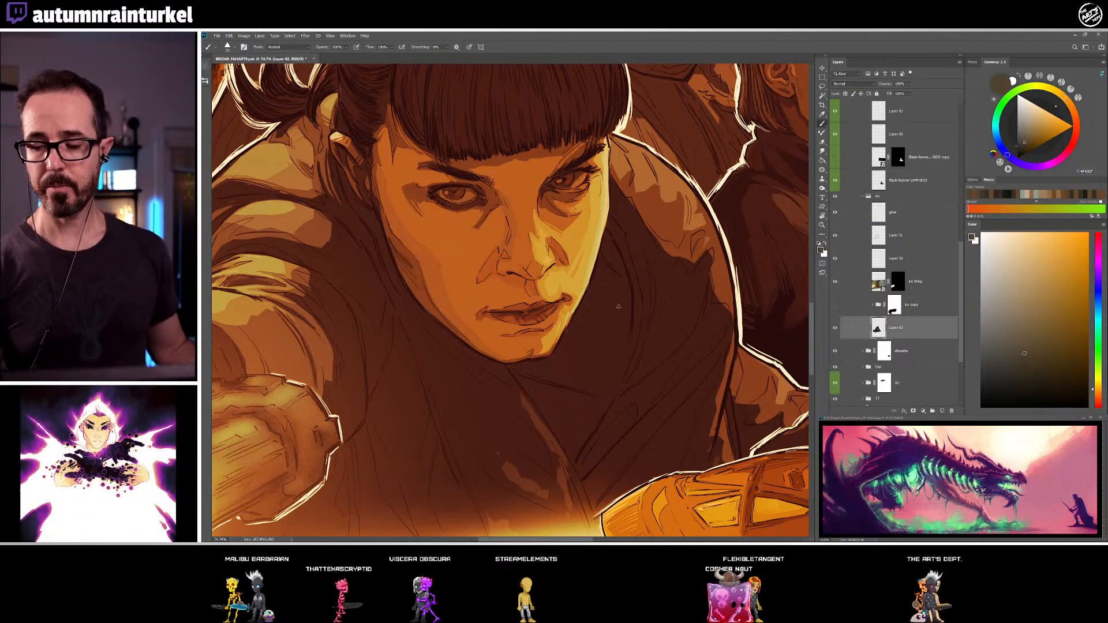
{"action": "left_click", "coordinate": [485, 273], "text": "alt"}
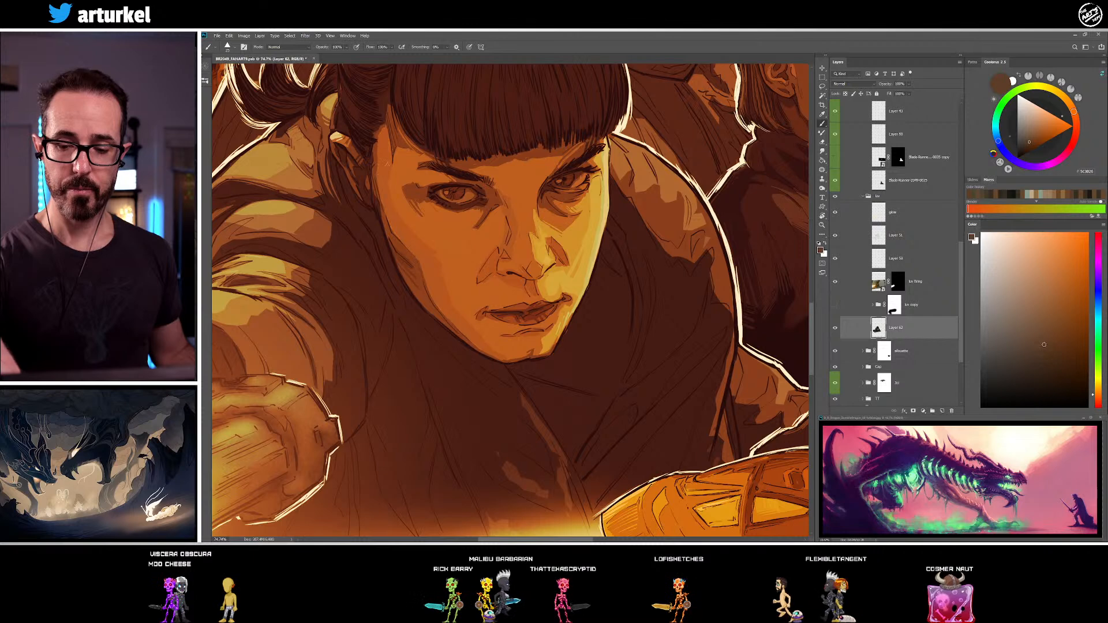
Rework the near temple and hairline beside the fringe with sampled skin brown, dark brown and near-black
{"action": "left_click", "coordinate": [382, 181], "text": "alt"}
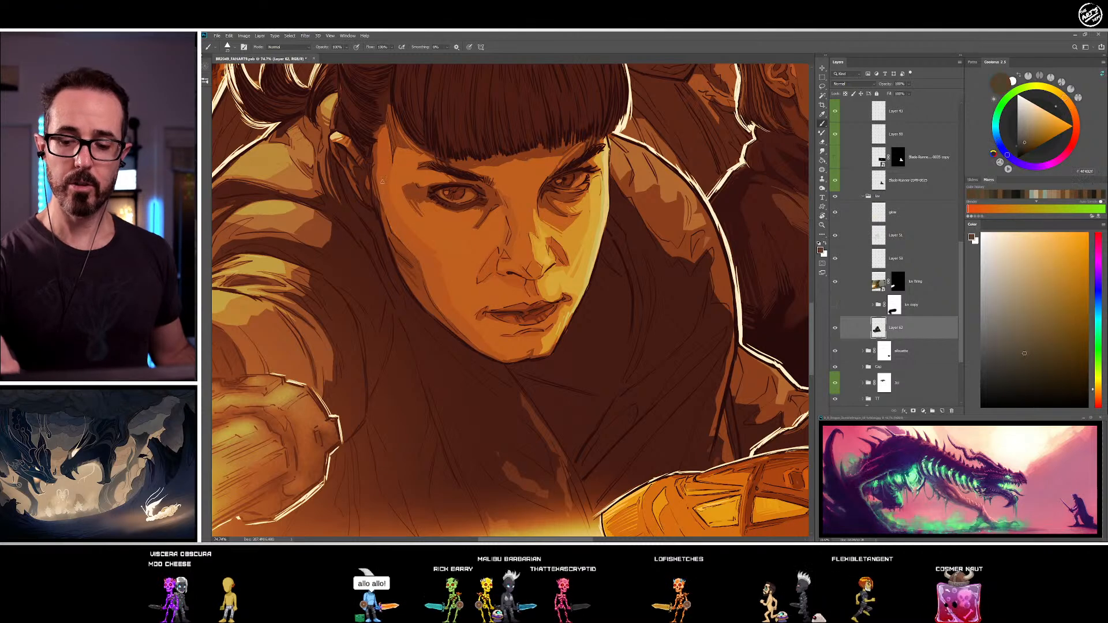
{"action": "left_click", "coordinate": [376, 149], "text": "alt"}
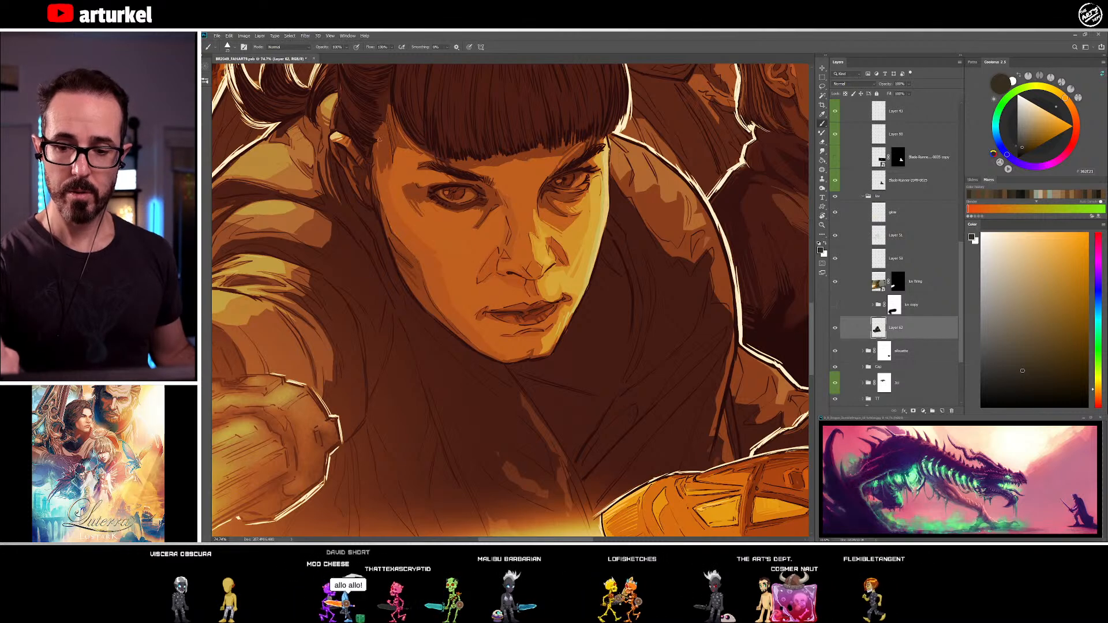
{"action": "left_click", "coordinate": [375, 199], "text": "alt"}
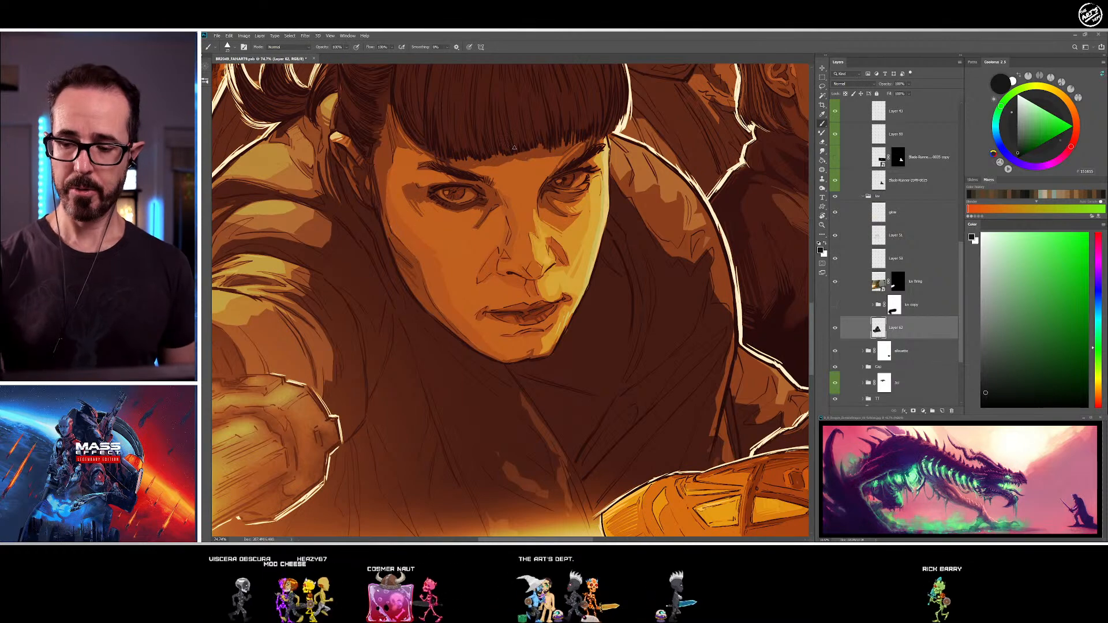
{"action": "left_click", "coordinate": [397, 220], "text": "alt"}
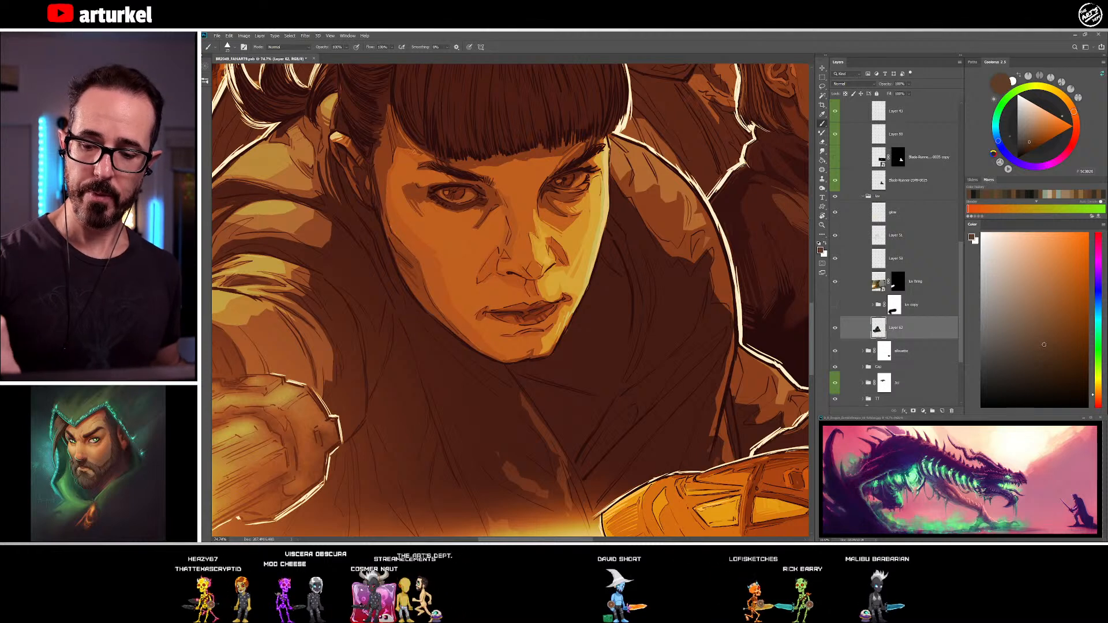
{"action": "left_click", "coordinate": [396, 128], "text": "alt"}
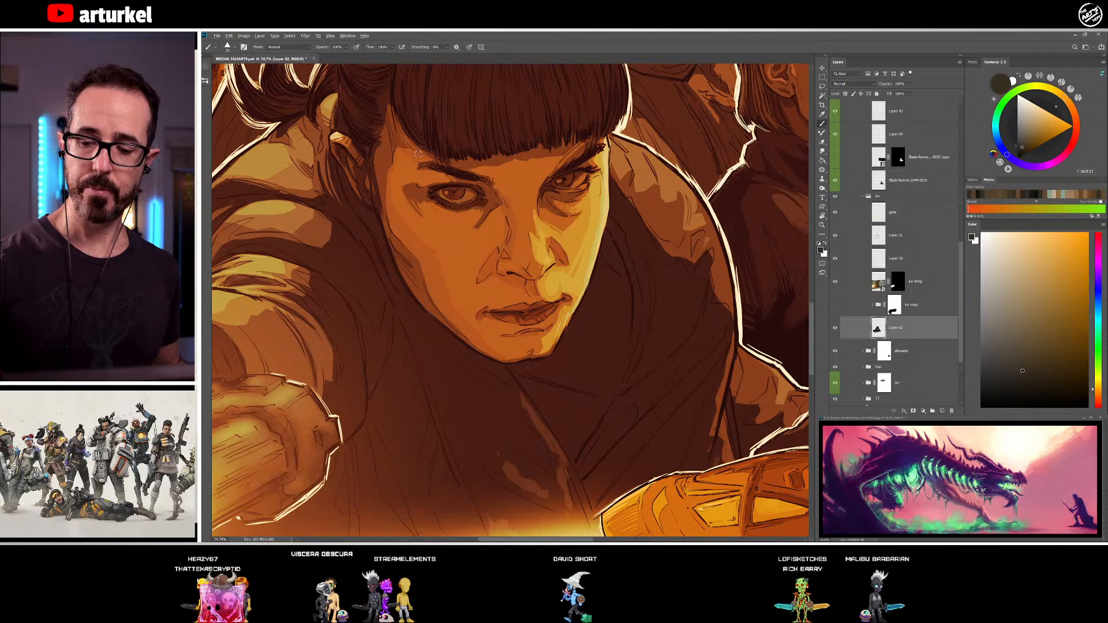
{"action": "left_click", "coordinate": [408, 152], "text": "alt"}
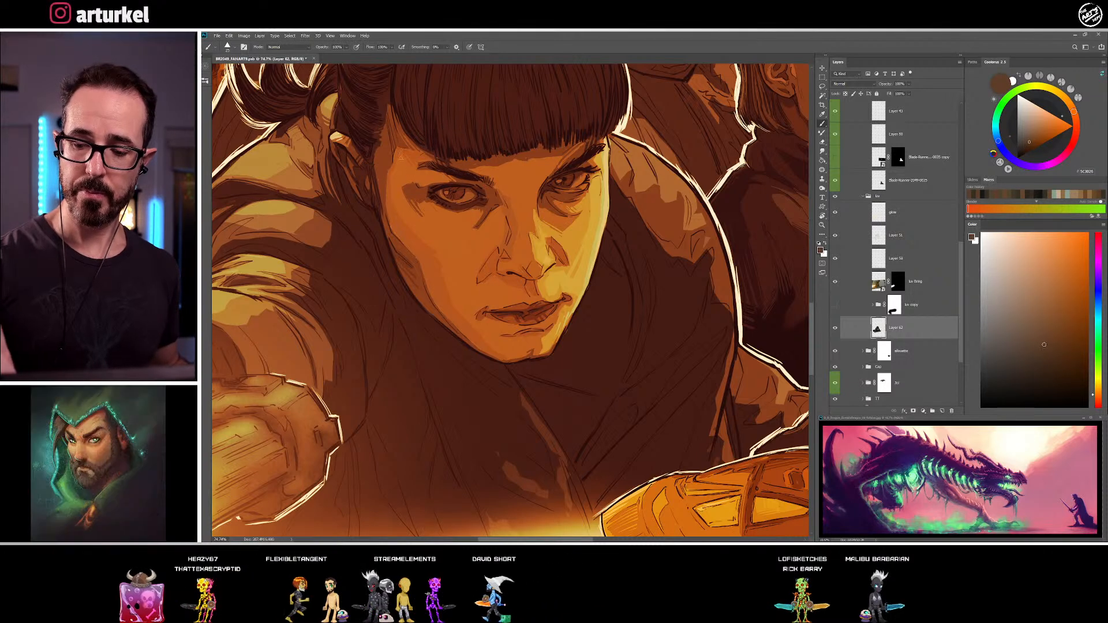
Blend the shading between the eyebrows and along the upper nose bridge with sampled medium, dark and lighter browns
{"action": "left_click_drag", "start_coordinate": [594, 275], "coordinate": [591, 275]}
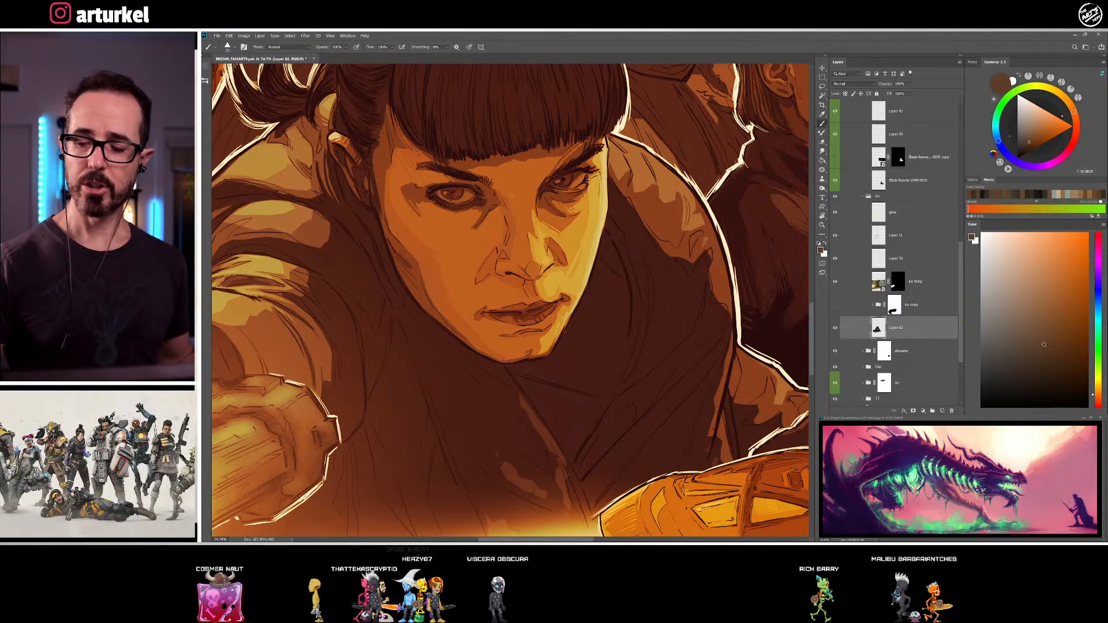
{"action": "left_click", "coordinate": [501, 191], "text": "alt"}
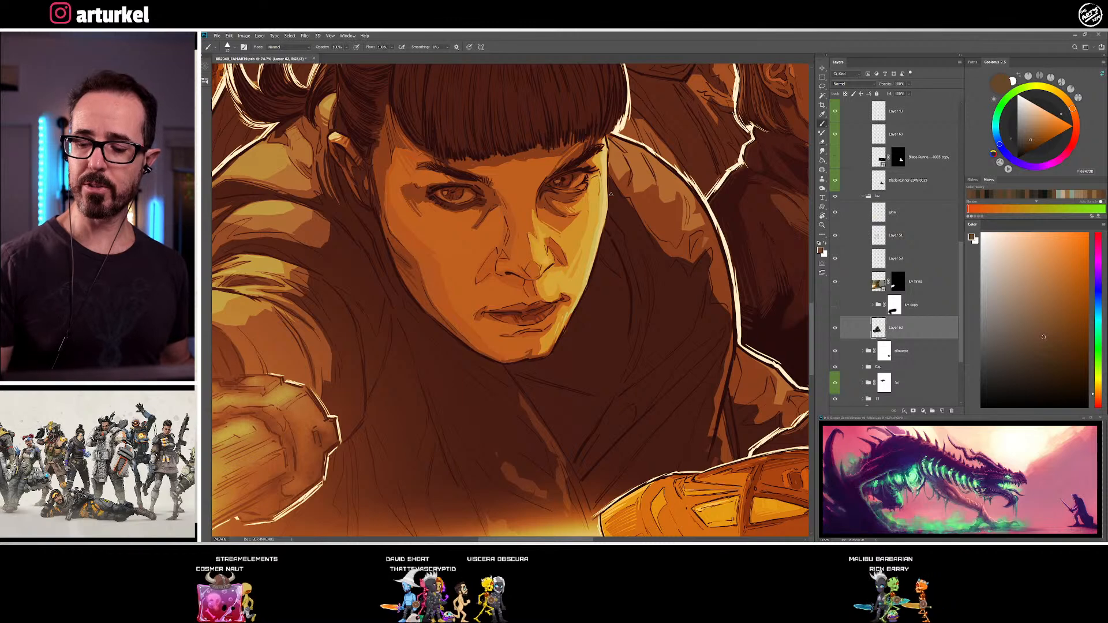
{"action": "left_click", "coordinate": [512, 211], "text": "alt"}
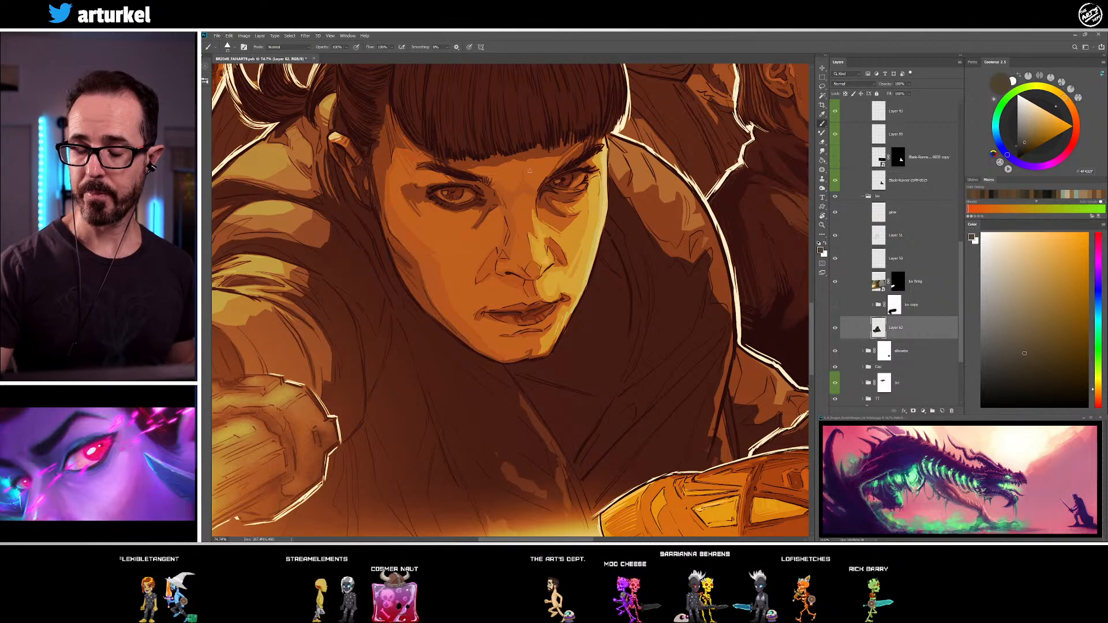
{"action": "left_click_drag", "start_coordinate": [551, 287], "coordinate": [547, 294]}
{"action": "left_click", "coordinate": [512, 209], "text": "alt"}
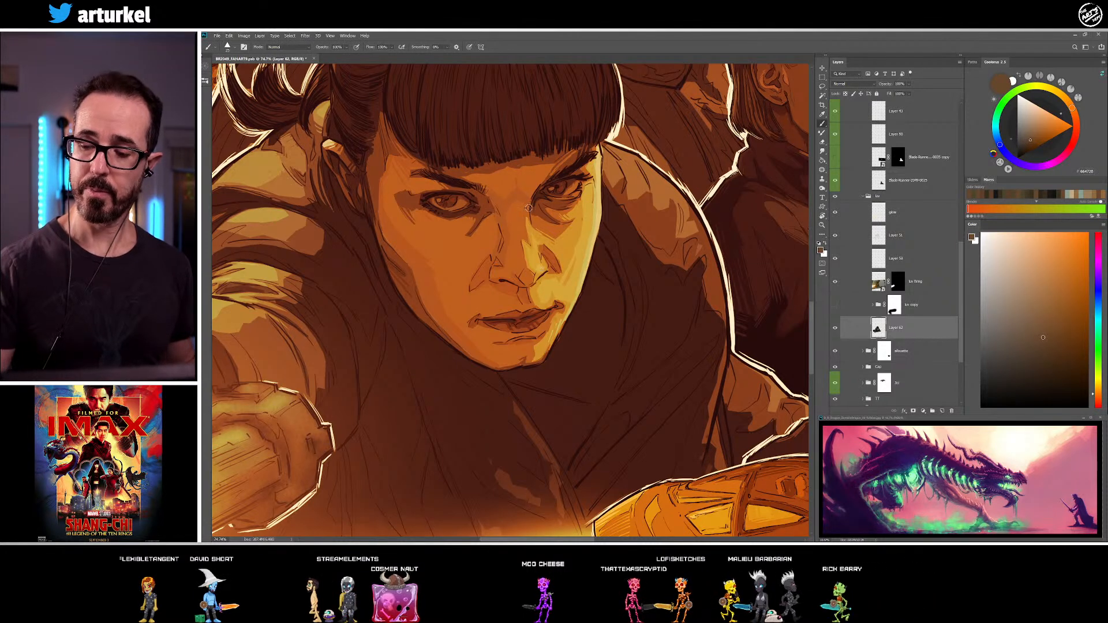
{"action": "left_click", "coordinate": [530, 197], "text": "alt"}
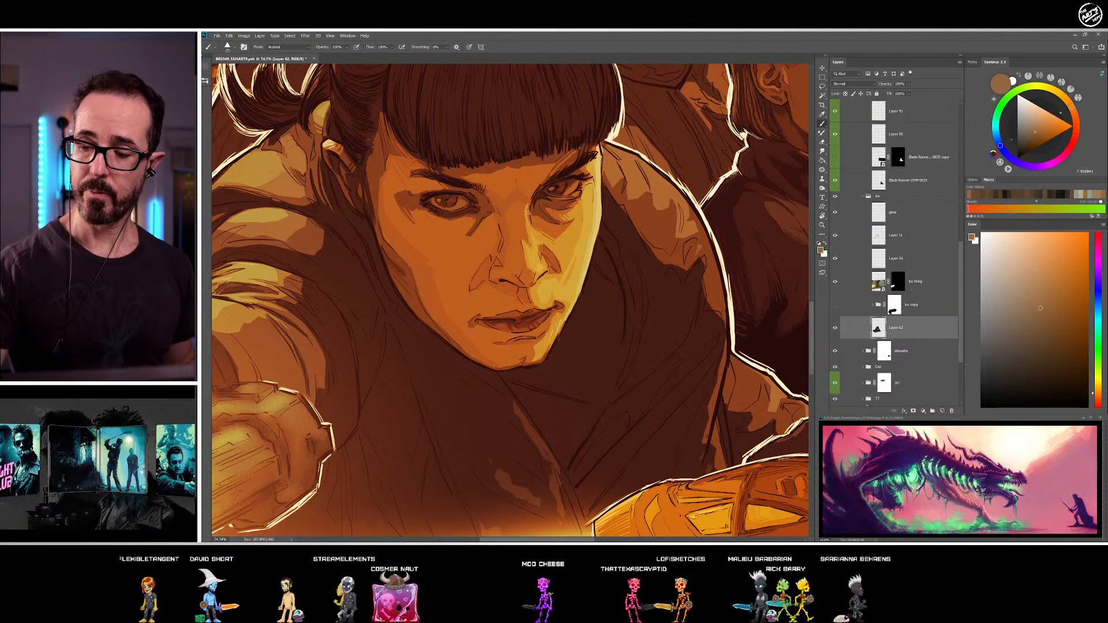
Refine the inner corner of the far eye where it meets the nose bridge with sampled brown and dark brown
{"action": "left_click_drag", "start_coordinate": [539, 310], "coordinate": [524, 344]}
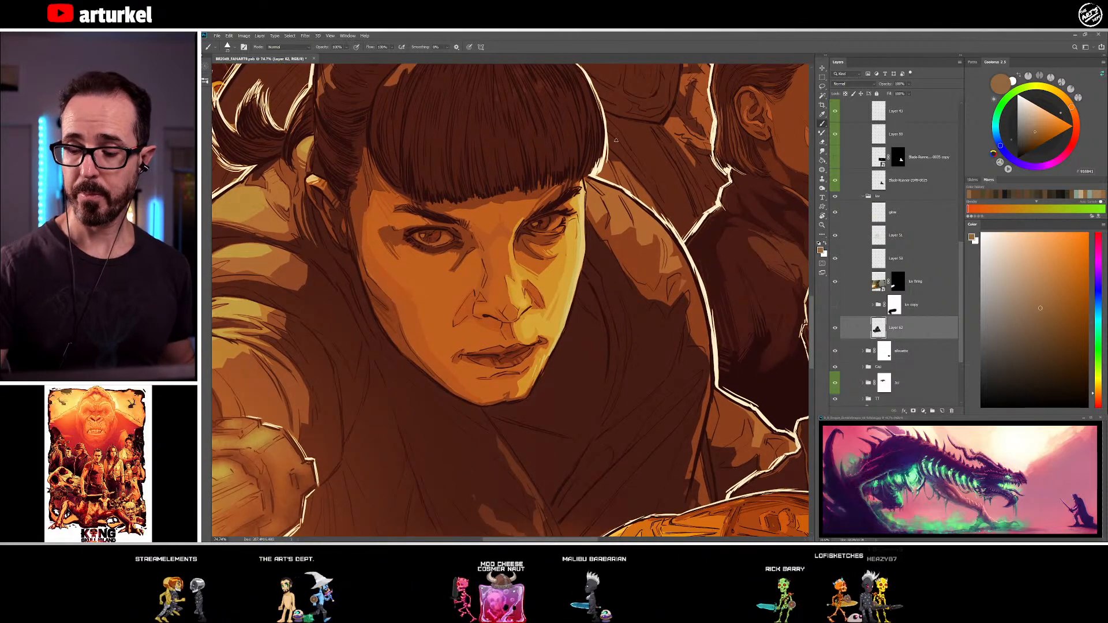
{"action": "left_click", "coordinate": [513, 222], "text": "alt"}
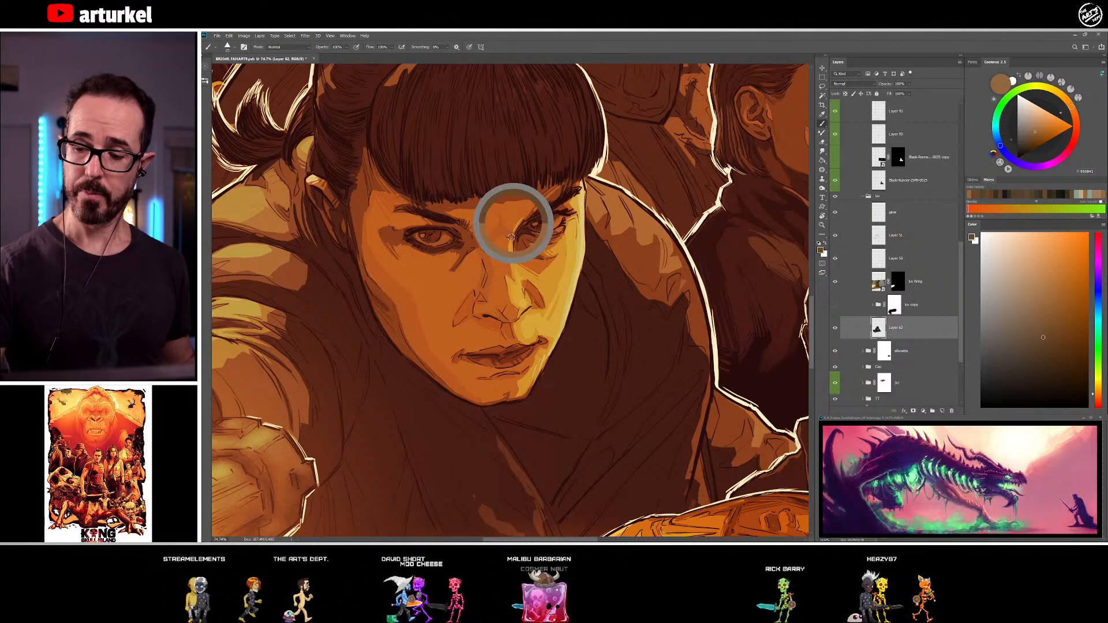
{"action": "left_click", "coordinate": [514, 238], "text": "alt"}
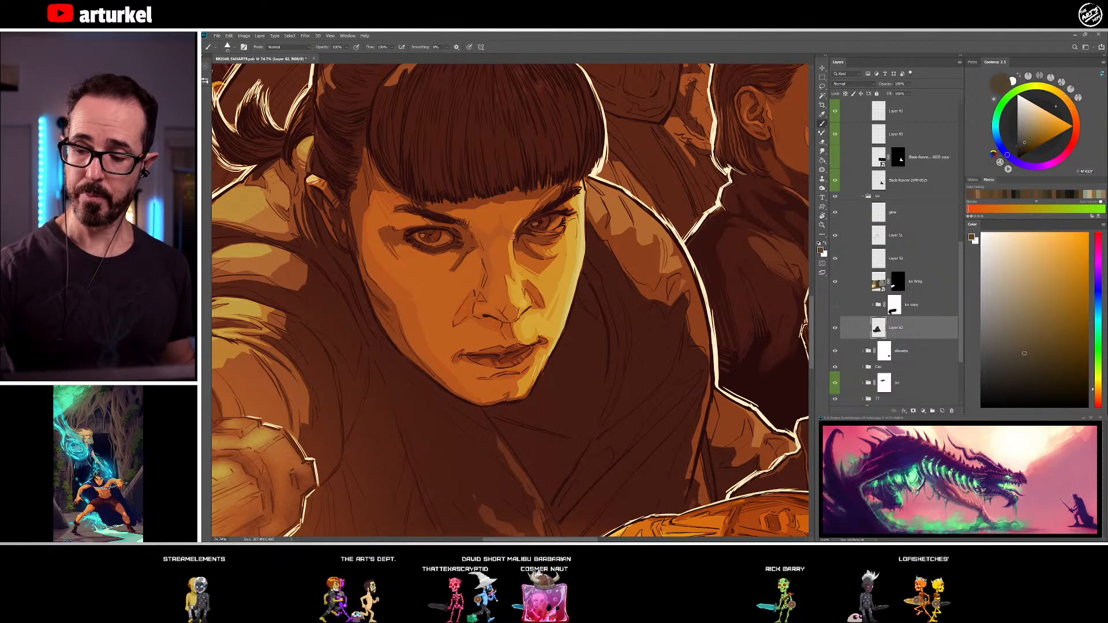
{"action": "left_click", "coordinate": [516, 217], "text": "alt"}
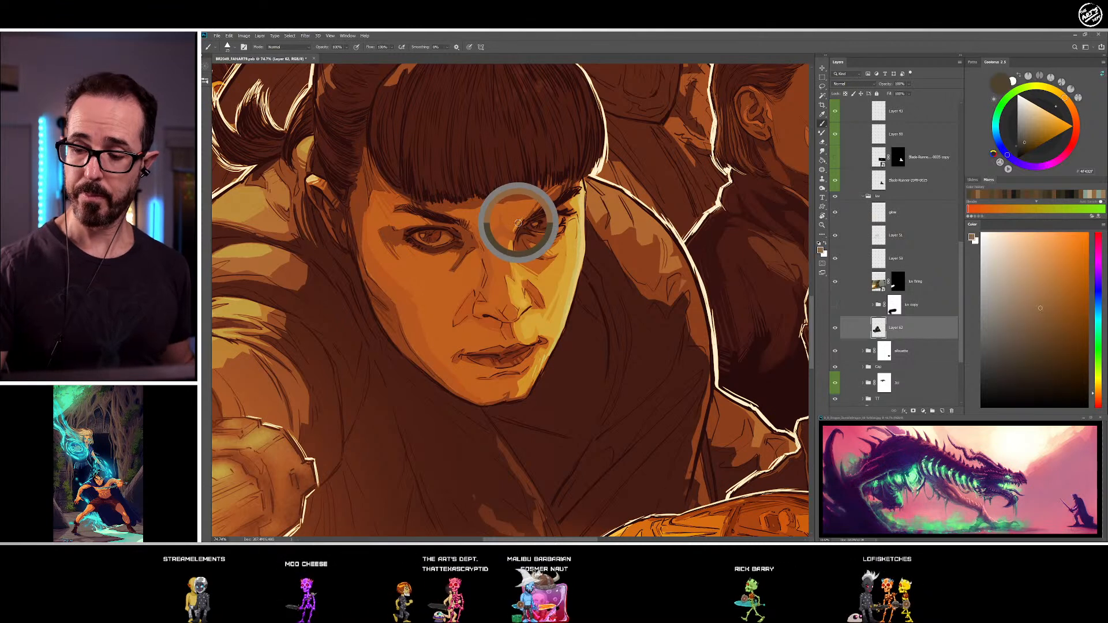
{"action": "left_click", "coordinate": [523, 207], "text": "alt"}
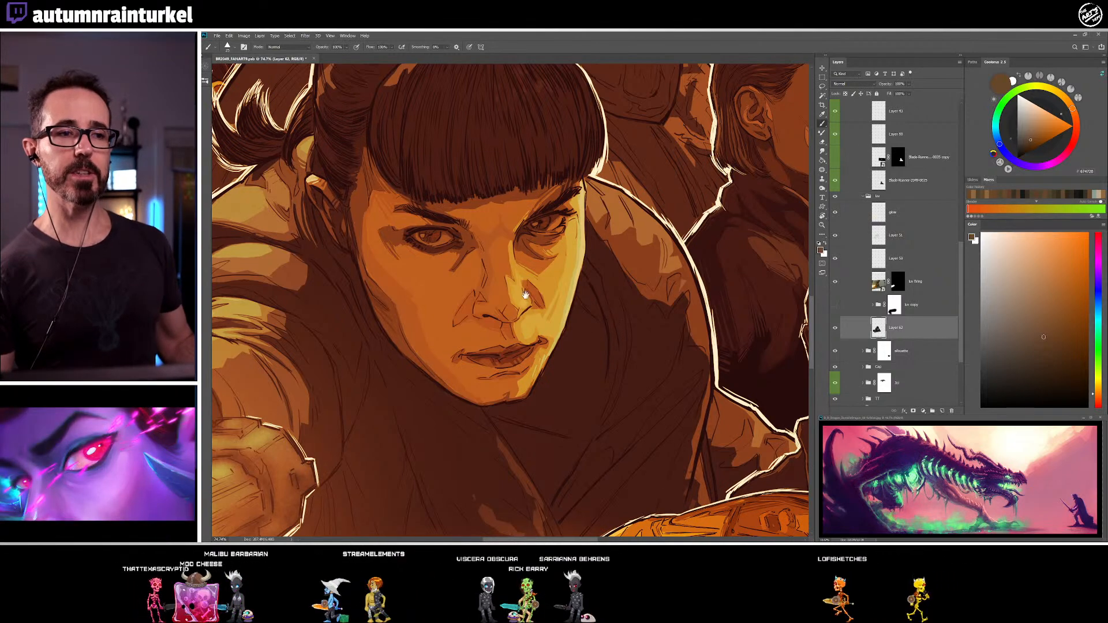
Adjust the shading on the near cheek, outer eye corner and temple with sampled medium and dark browns
{"action": "left_click_drag", "start_coordinate": [617, 322], "coordinate": [623, 339]}
{"action": "left_click", "coordinate": [469, 285], "text": "alt"}
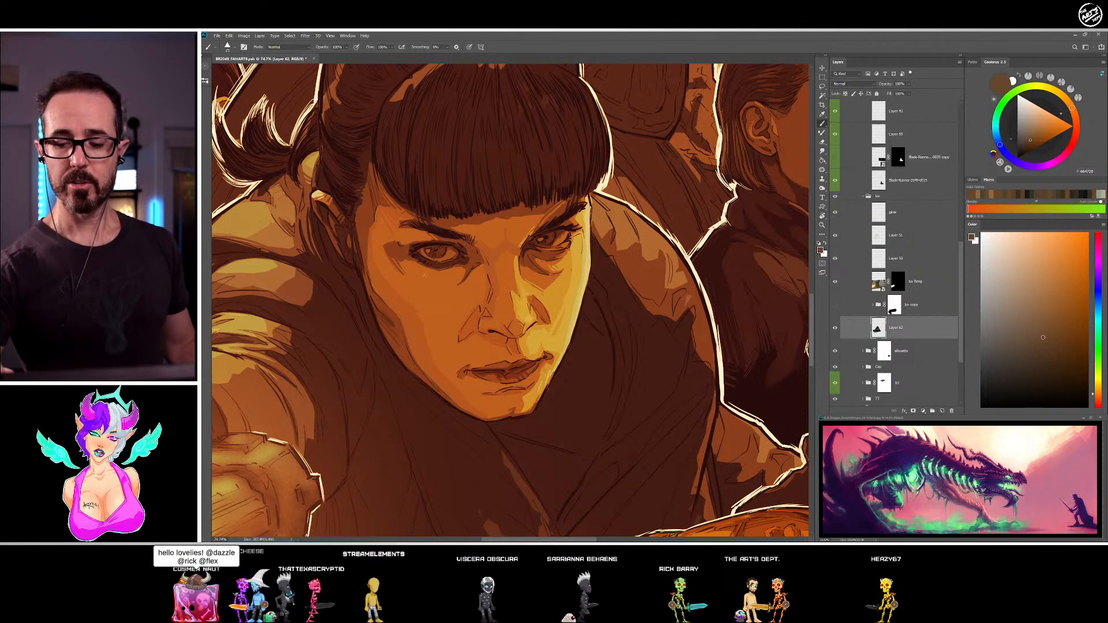
{"action": "left_click", "coordinate": [411, 254], "text": "alt"}
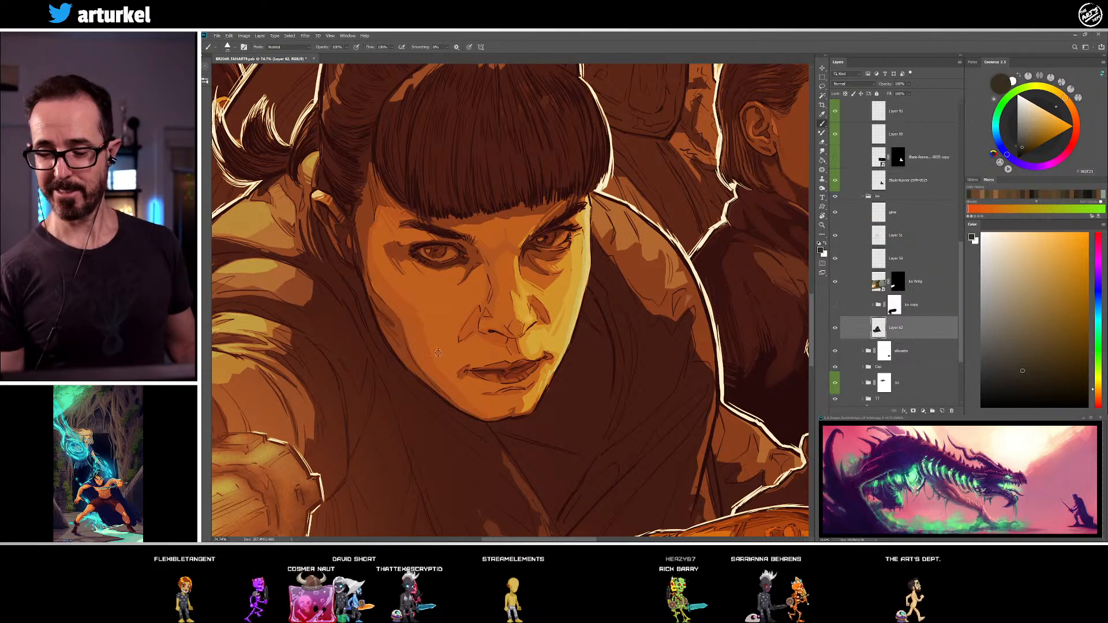
{"action": "left_click", "coordinate": [408, 329], "text": "alt"}
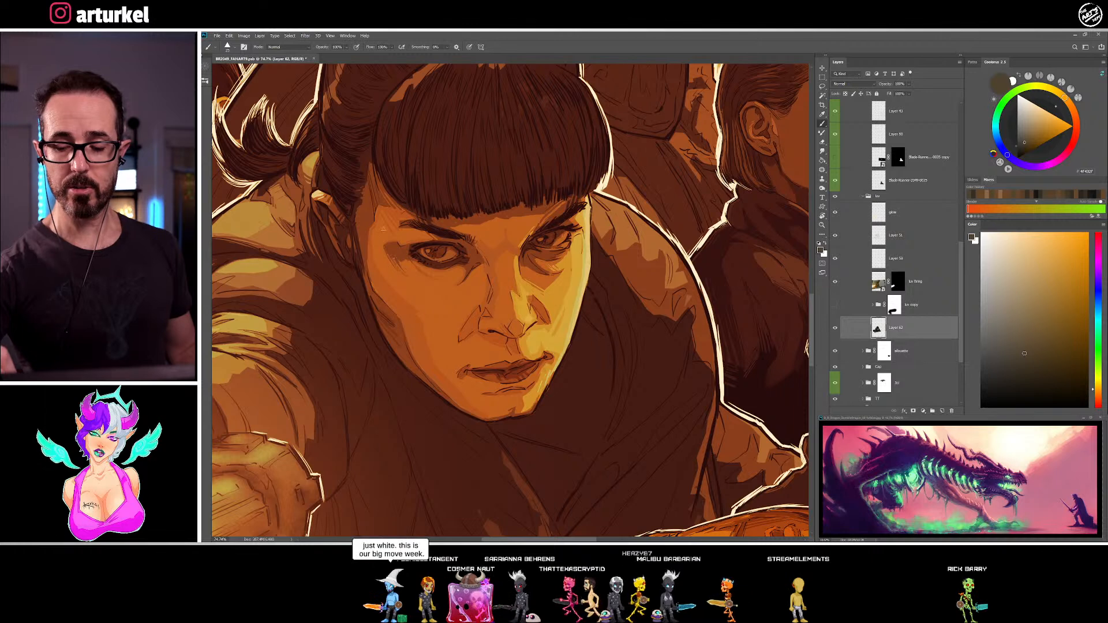
{"action": "left_click", "coordinate": [414, 280], "text": "alt"}
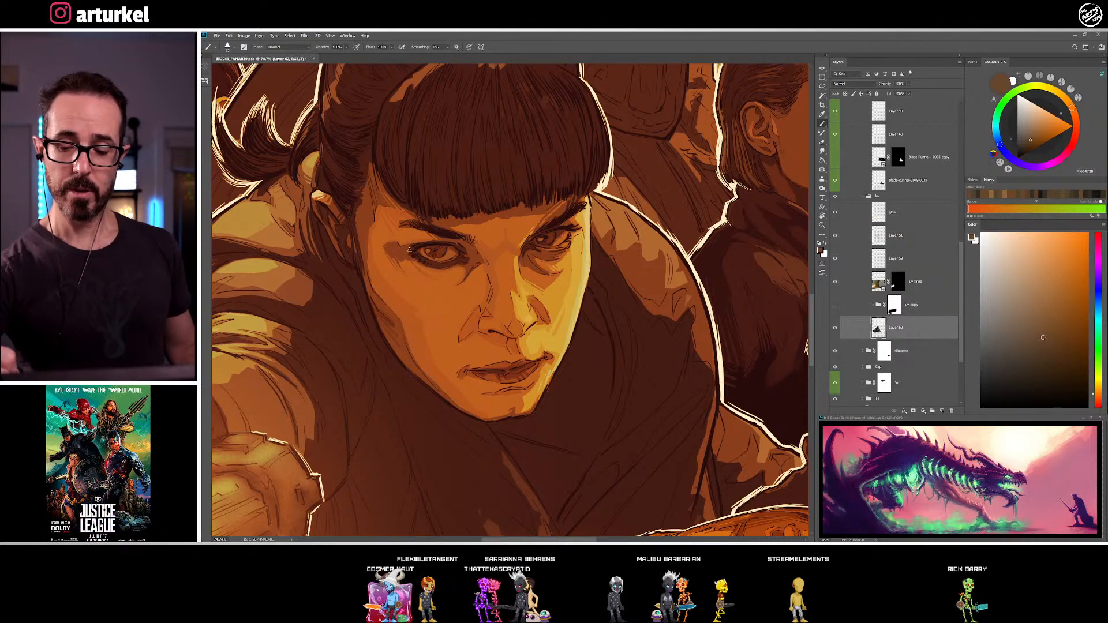
{"action": "left_click", "coordinate": [389, 251], "text": "alt"}
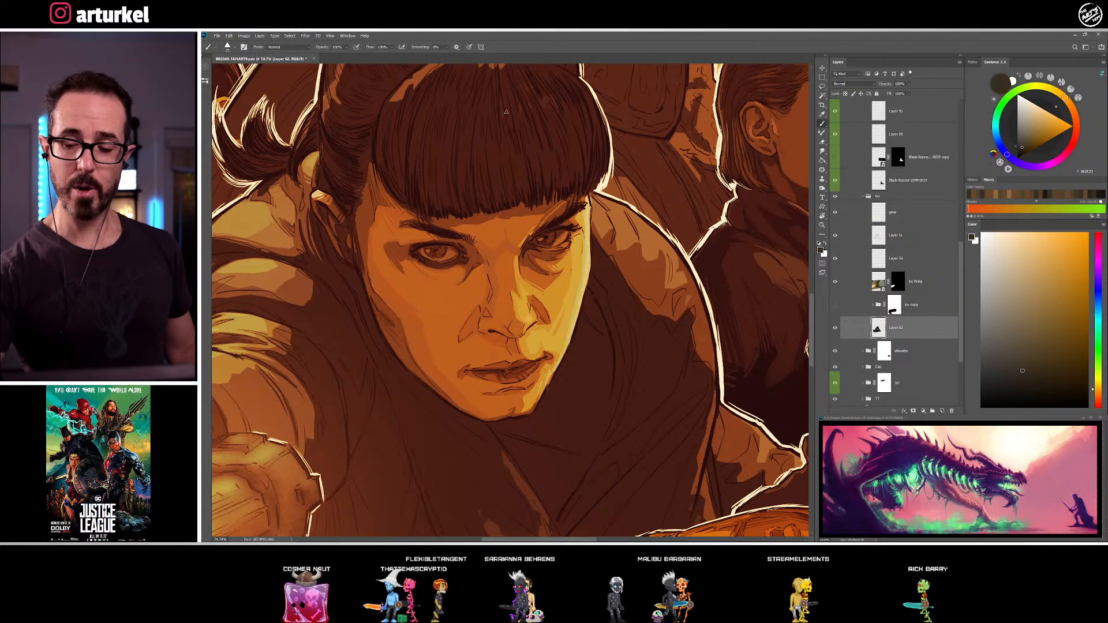
Touch up the shading beneath the near eye and around its outer corner with sampled skin browns
{"action": "left_click", "coordinate": [463, 269], "text": "alt"}
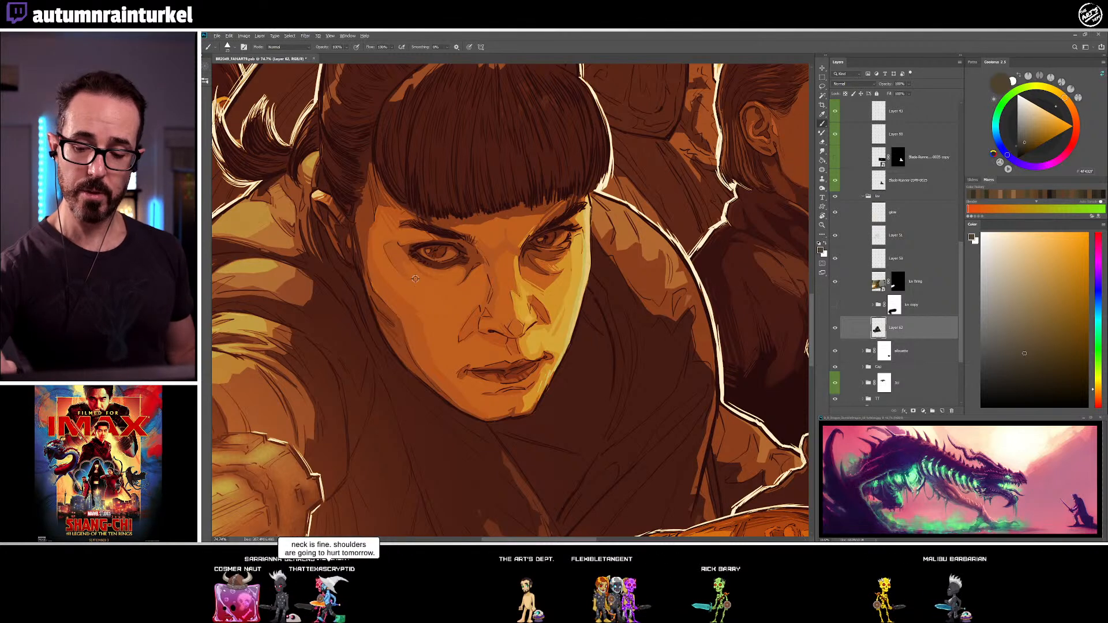
{"action": "left_click", "coordinate": [391, 256], "text": "alt"}
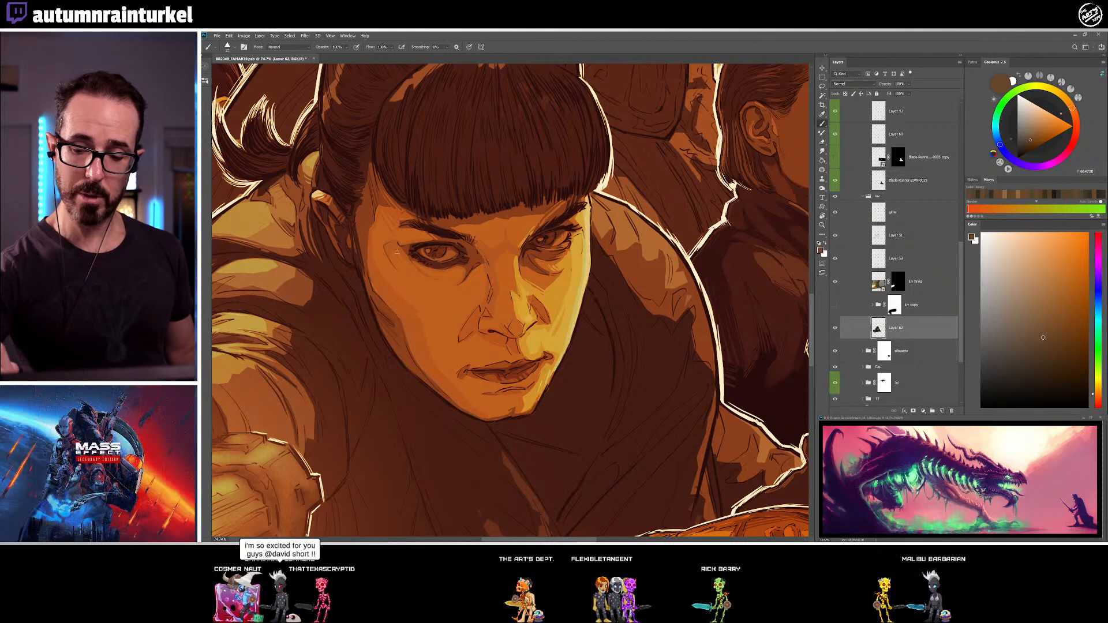
{"action": "left_click", "coordinate": [393, 246], "text": "alt"}
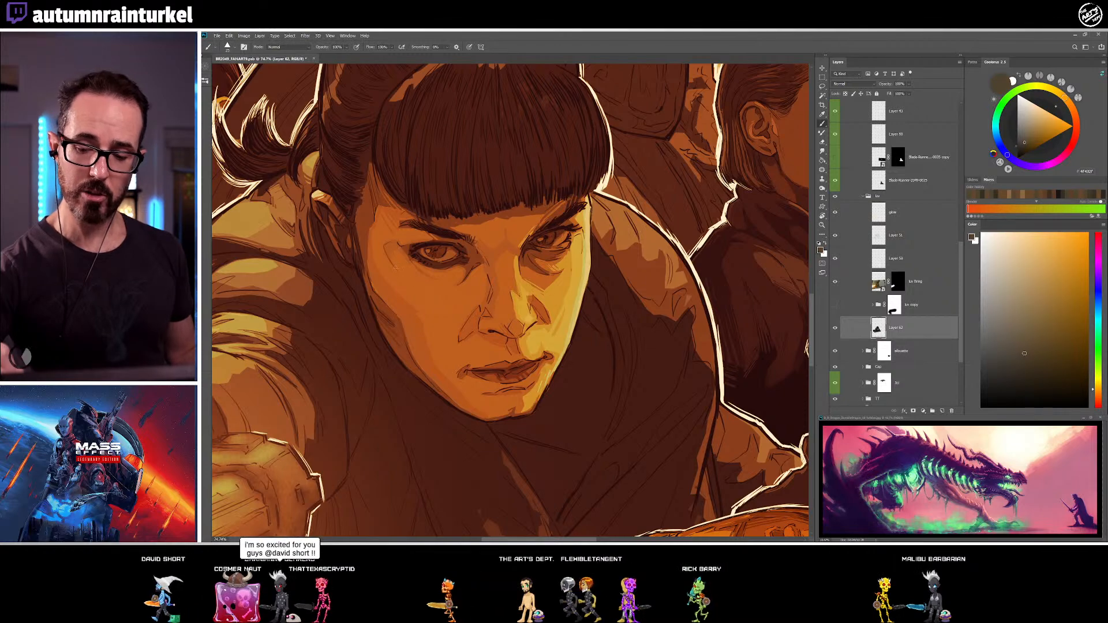
Refine the far eye's iris, lids and under-eye shading with sampled brown and dark brown brush strokes
{"action": "scroll", "coordinate": [557, 371], "scroll_direction": "down", "scroll_amount": 3}
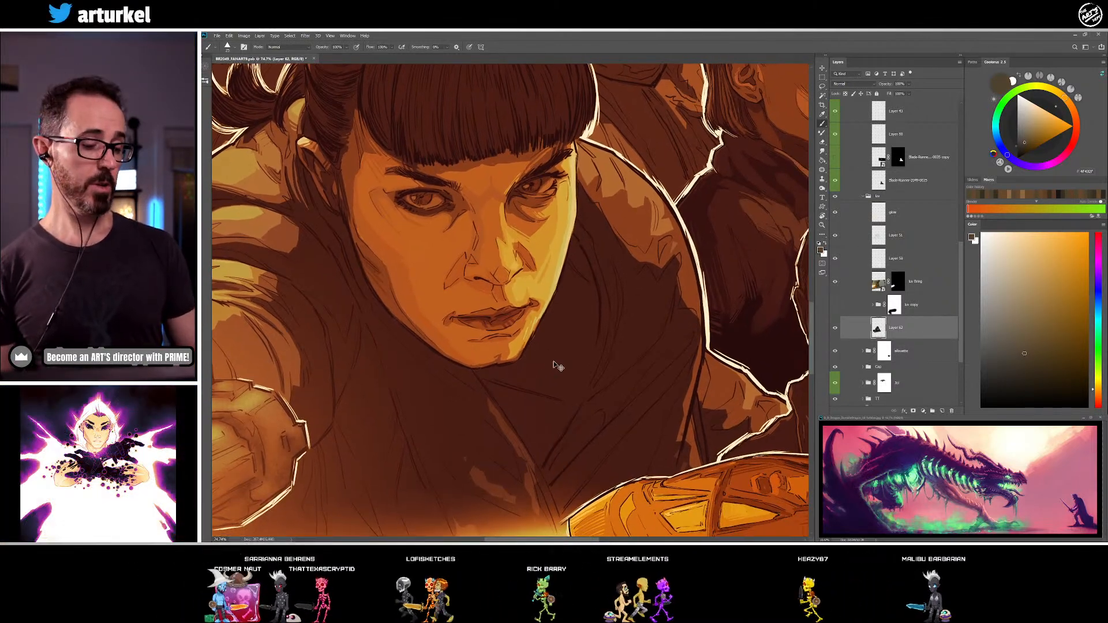
{"action": "scroll", "coordinate": [555, 363], "scroll_direction": "down", "scroll_amount": 2}
{"action": "scroll", "coordinate": [556, 366], "scroll_direction": "down", "scroll_amount": 2}
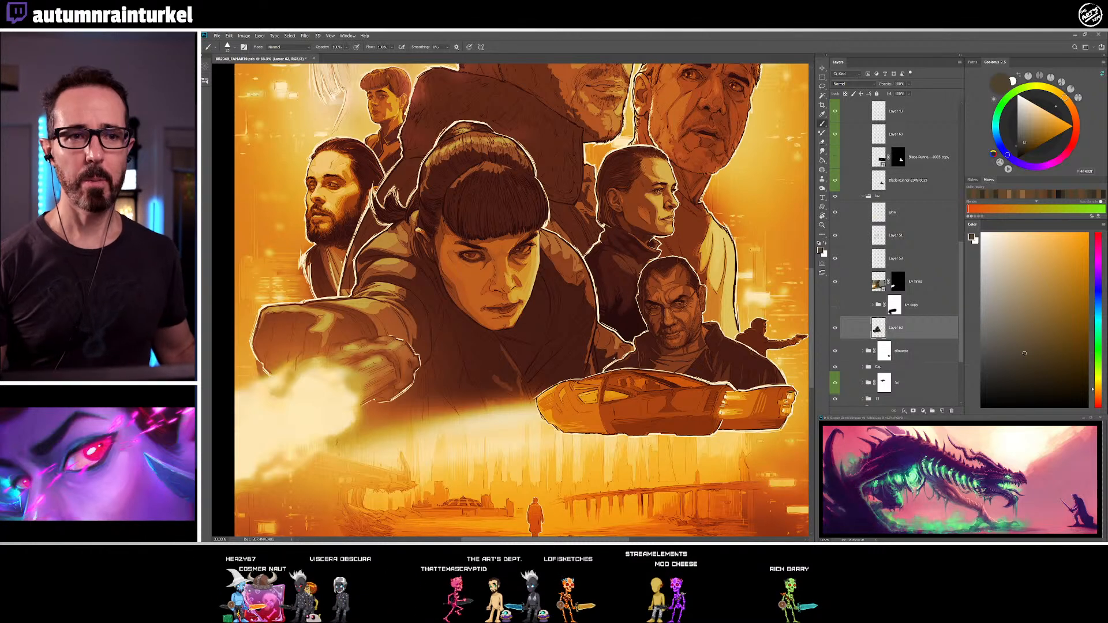
{"action": "key", "text": "z"}
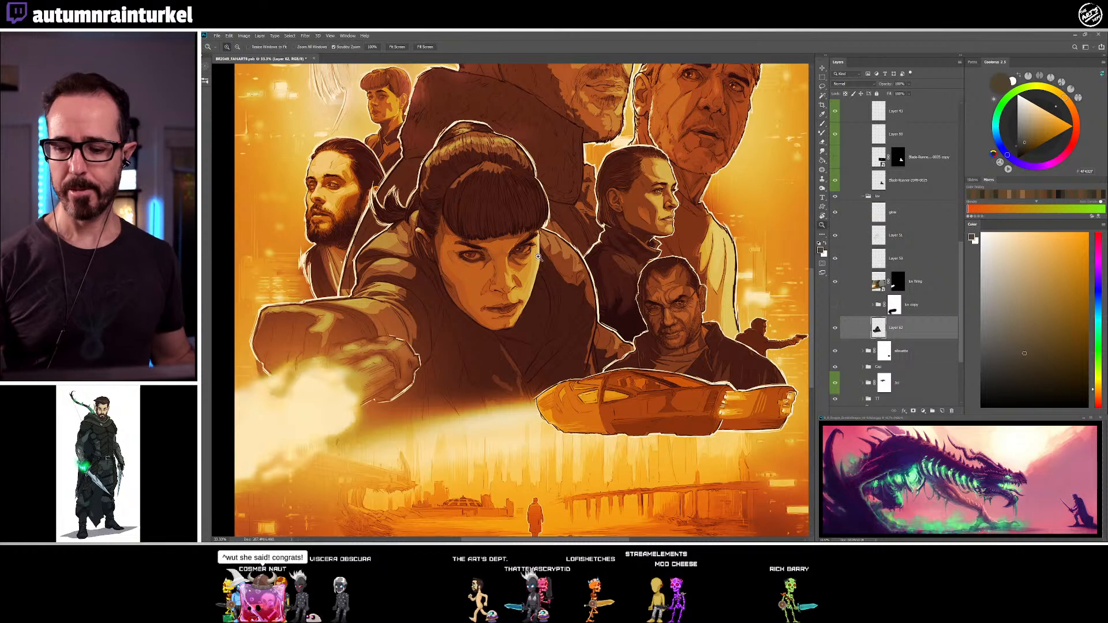
{"action": "left_click_drag", "start_coordinate": [523, 268], "coordinate": [542, 252]}
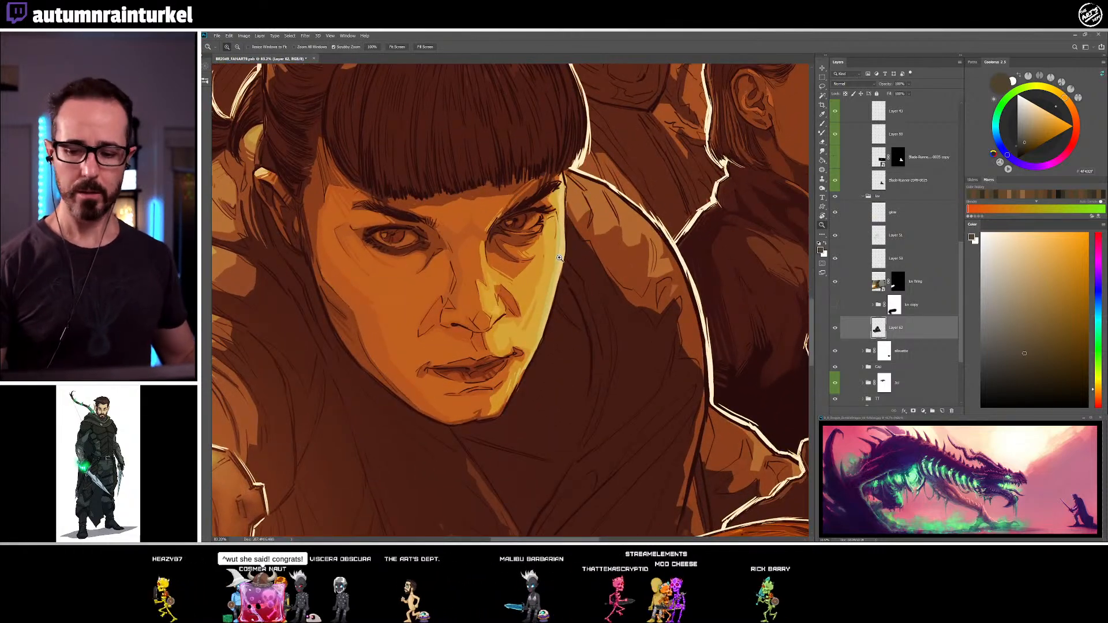
{"action": "key", "text": "b"}
{"action": "left_click", "coordinate": [530, 221], "text": "alt"}
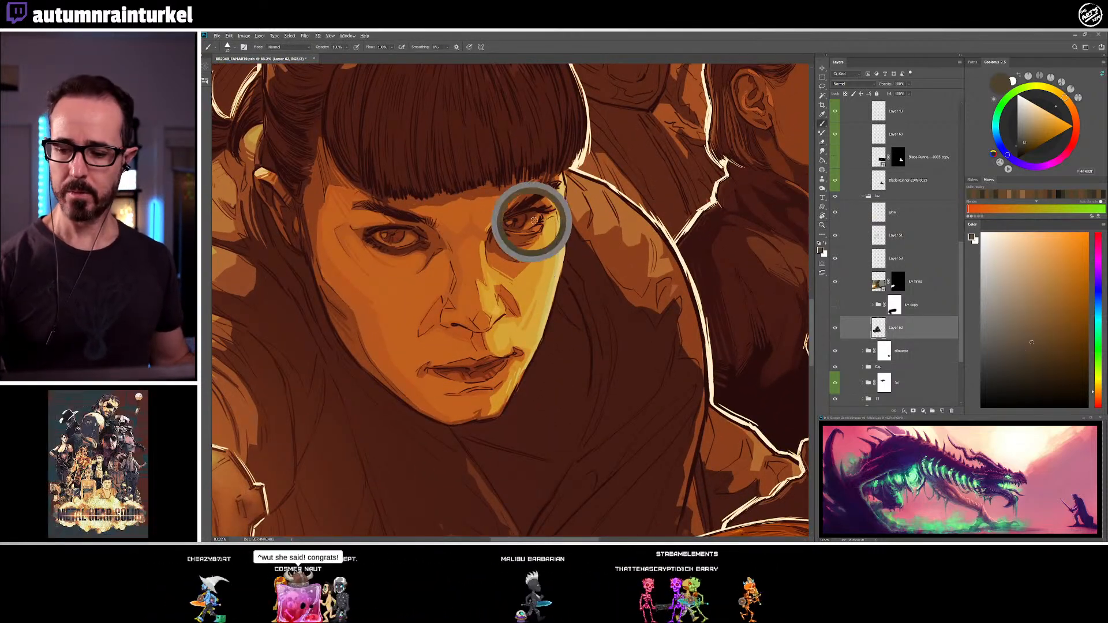
{"action": "left_click_drag", "start_coordinate": [530, 221], "coordinate": [519, 231]}
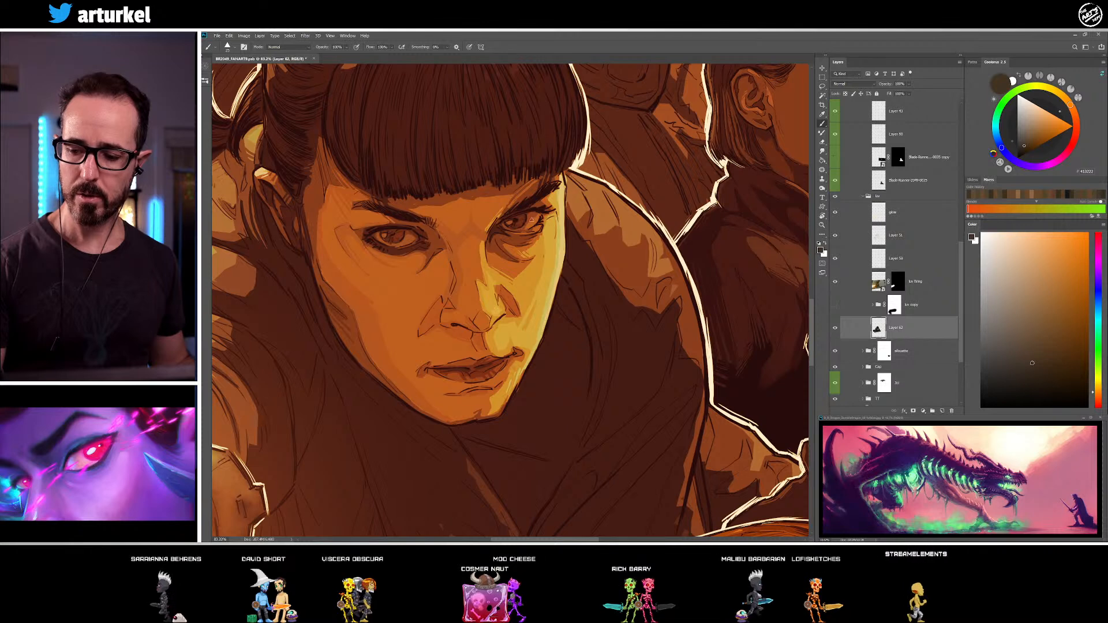
{"action": "left_click", "coordinate": [535, 213], "text": "alt"}
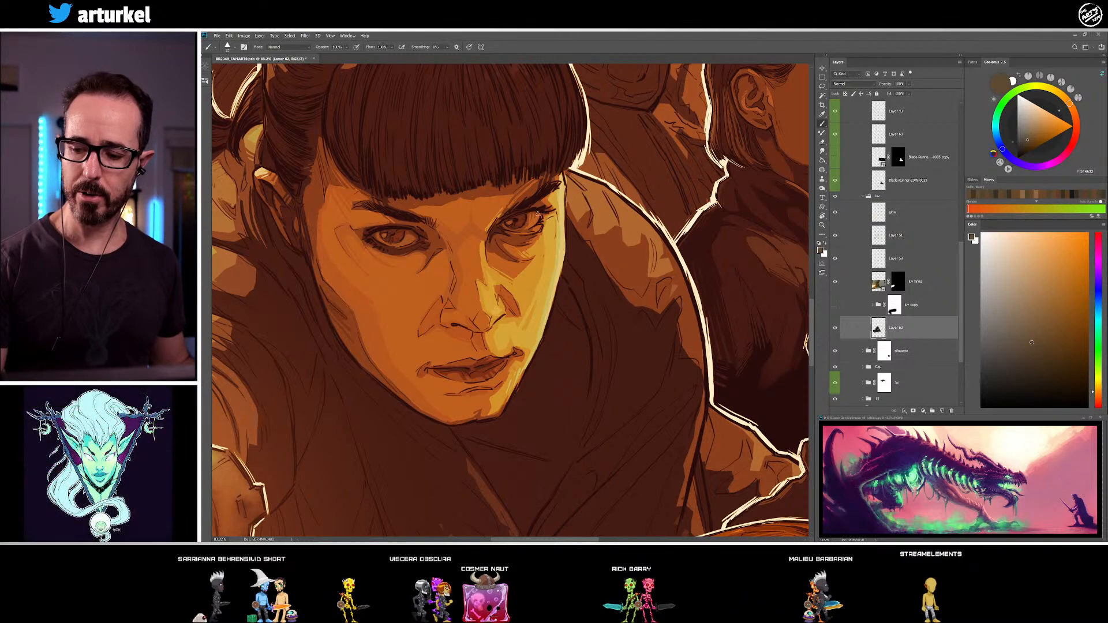
{"action": "left_click_drag", "start_coordinate": [465, 249], "coordinate": [495, 253]}
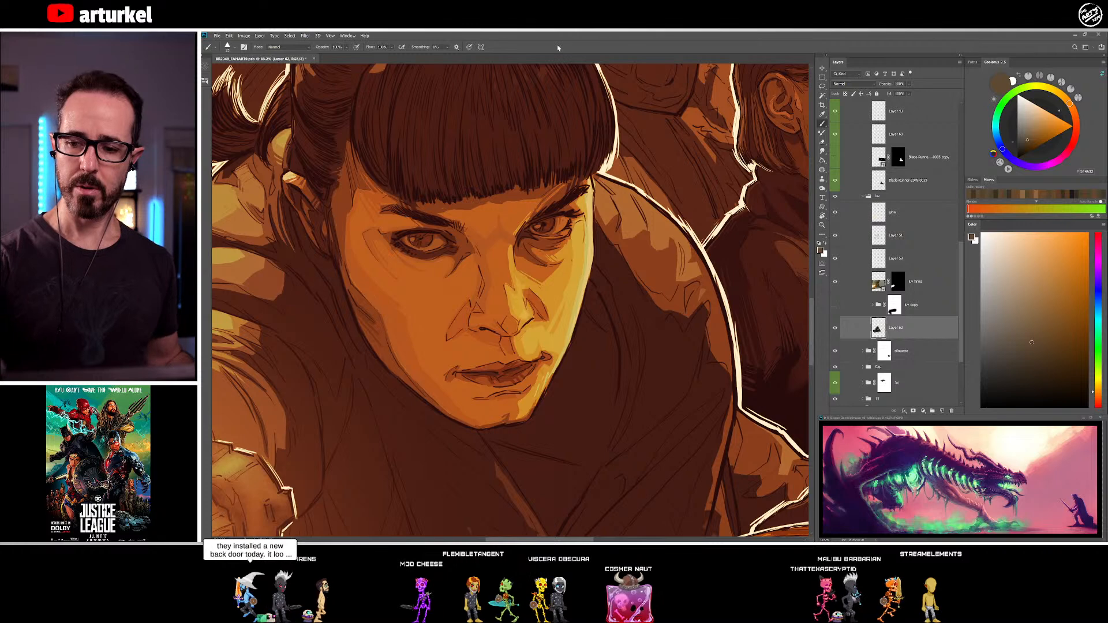
Deepen the darks around the irises and brighten both eyes with a lighter olive-grey highlight
{"action": "left_click", "coordinate": [436, 238], "text": "alt"}
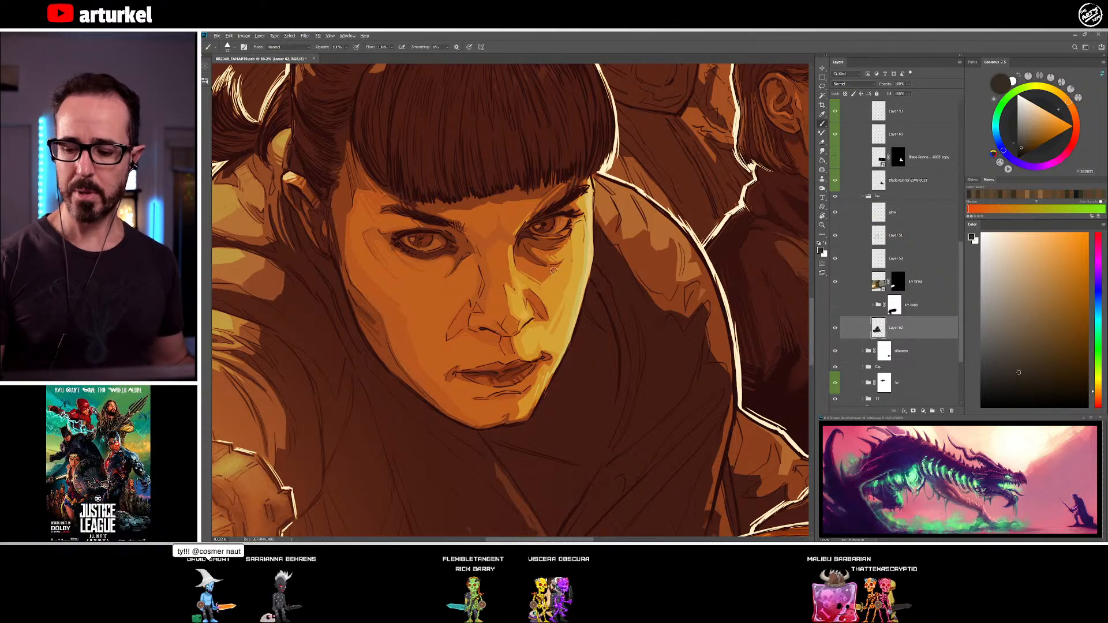
{"action": "left_click", "coordinate": [537, 229], "text": "alt"}
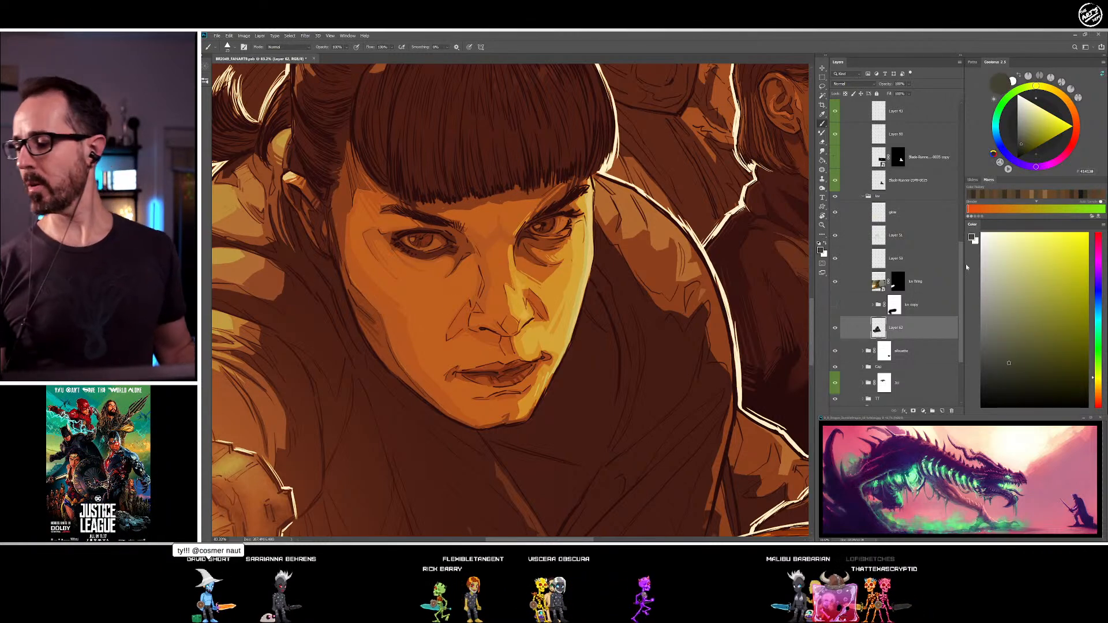
{"action": "left_click", "coordinate": [1000, 318]}
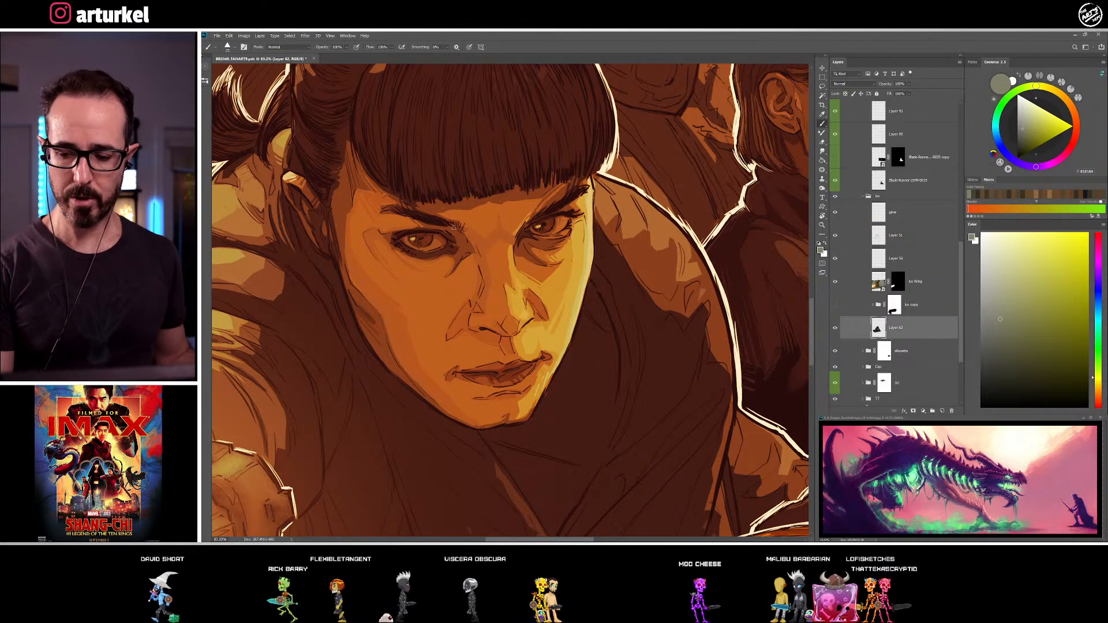
{"action": "left_click", "coordinate": [414, 240]}
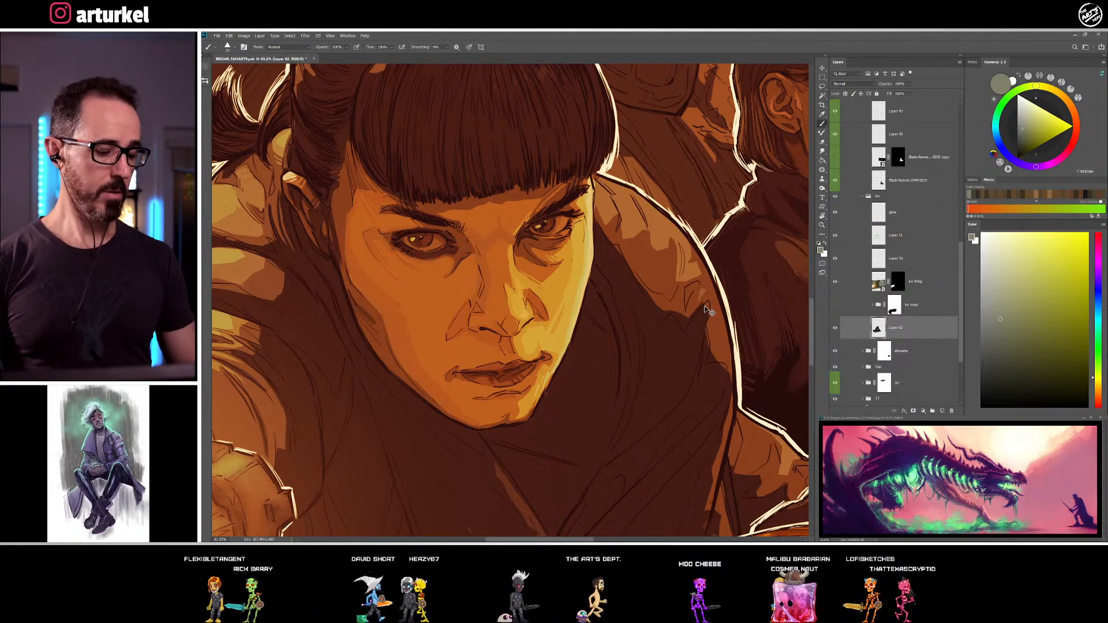
Darken the woman's fringe with fine strand strokes in sampled dark and near-black tones
{"action": "key", "text": "ctrl+minus"}
{"action": "key", "text": "ctrl+minus"}
{"action": "key", "text": "ctrl+minus"}
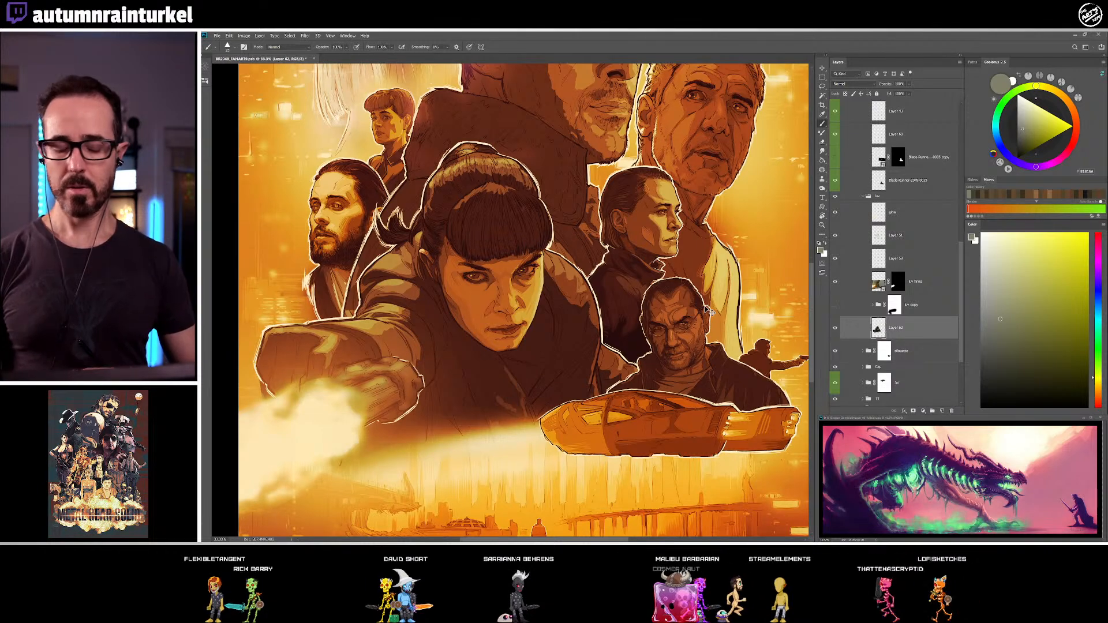
{"action": "key", "text": "ctrl+plus"}
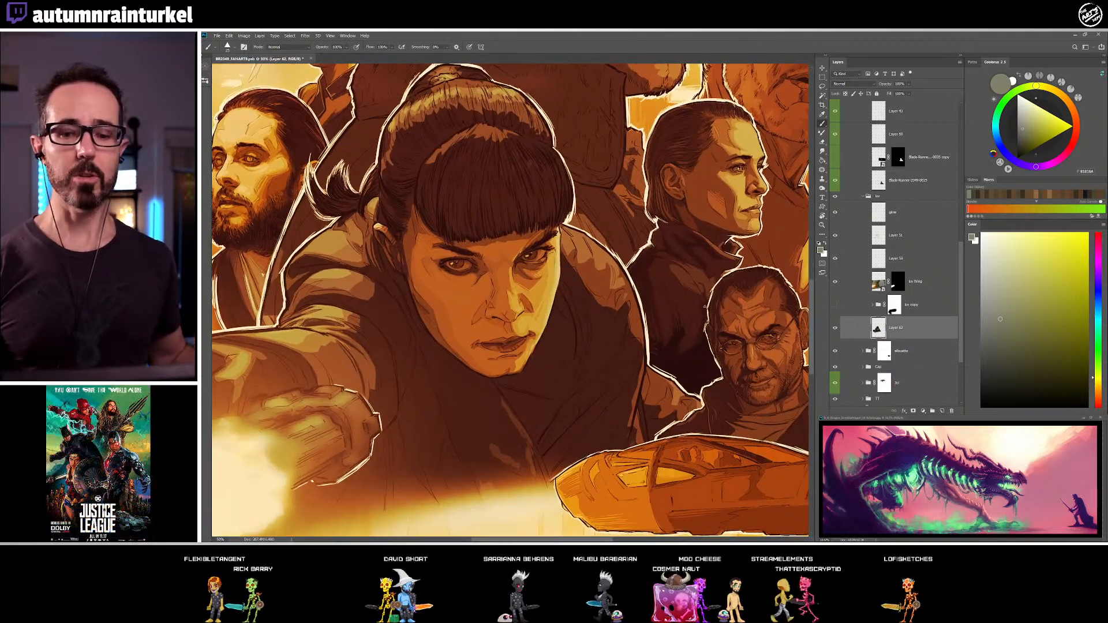
{"action": "left_click", "coordinate": [436, 153], "text": "alt"}
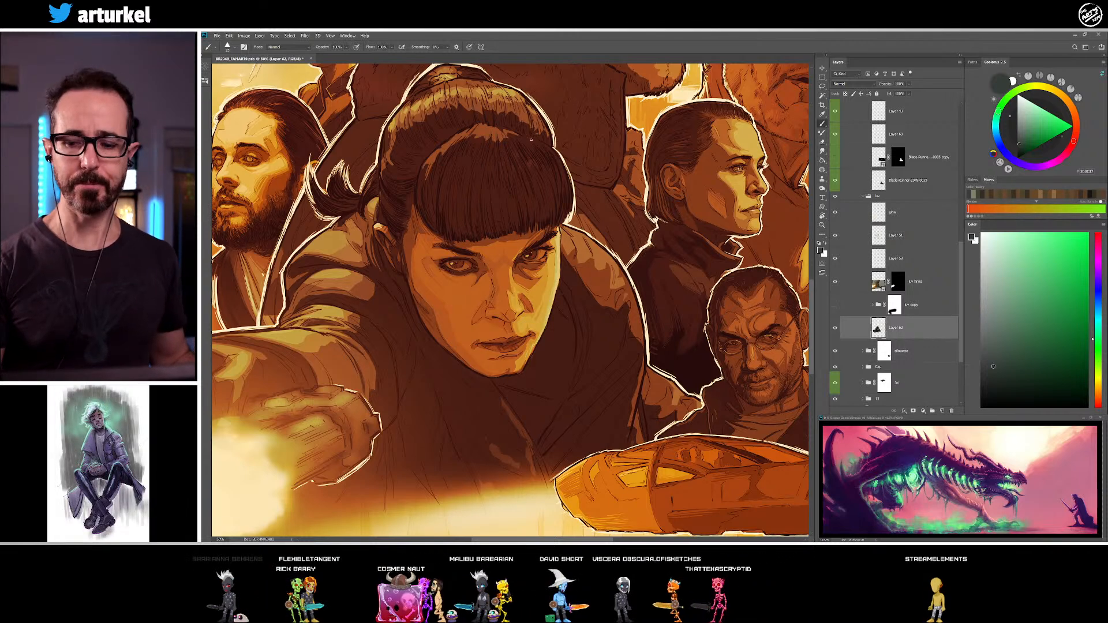
{"action": "left_click", "coordinate": [530, 166], "text": "alt"}
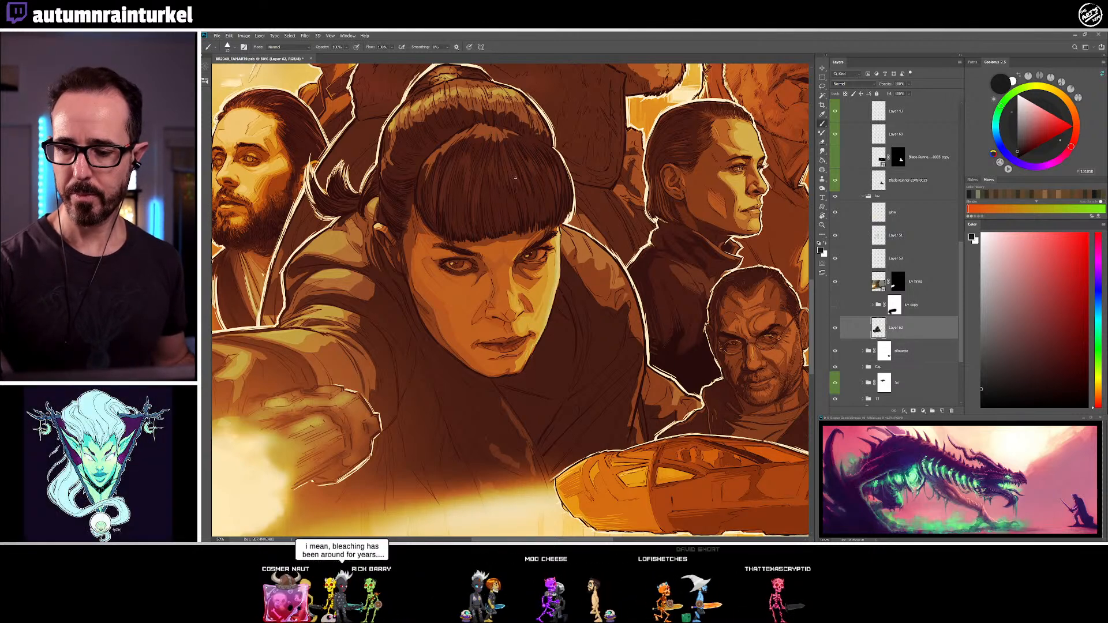
{"action": "left_click", "coordinate": [505, 196], "text": "alt"}
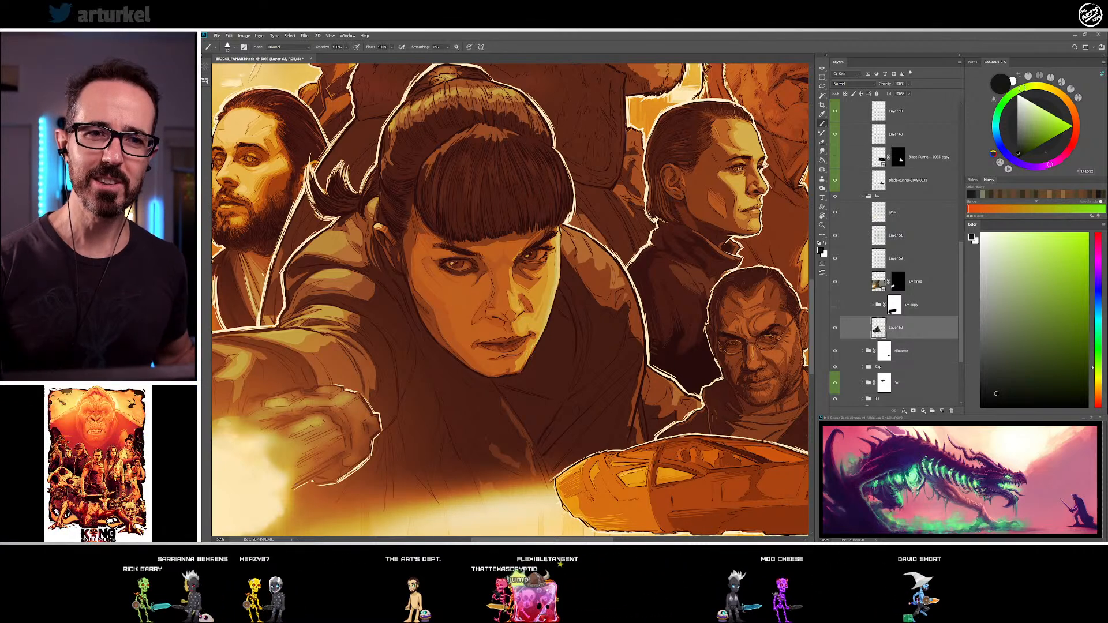
{"action": "left_click", "coordinate": [530, 163], "text": "alt"}
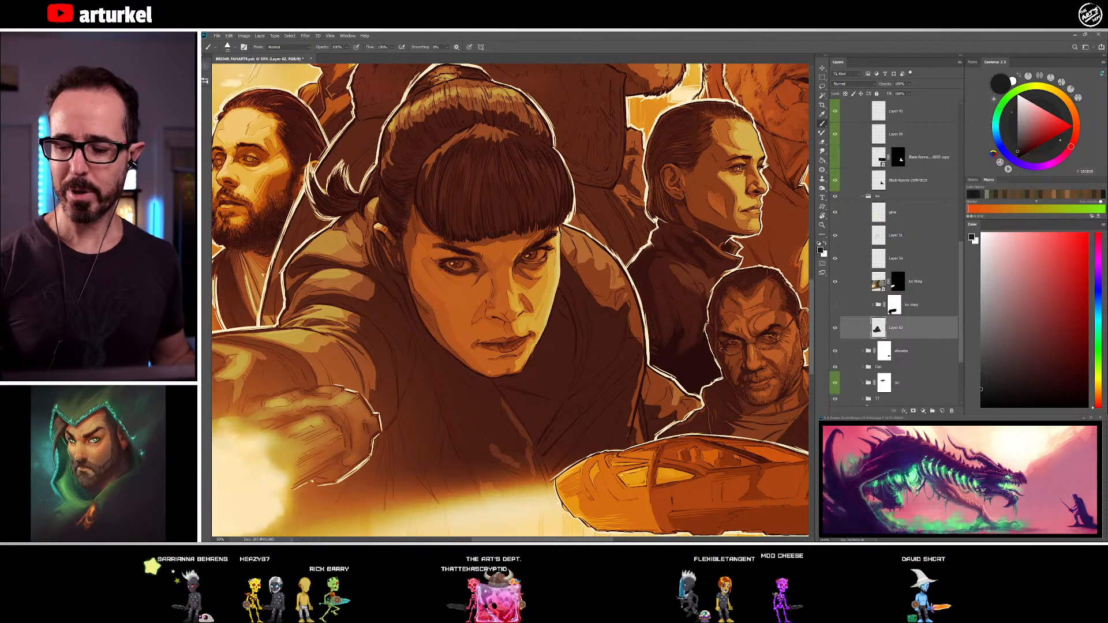
Paint fine hair strands through the crown and edges of the fringe, alternating sampled dark grey-green and near-black
{"action": "left_click", "coordinate": [424, 166], "text": "alt"}
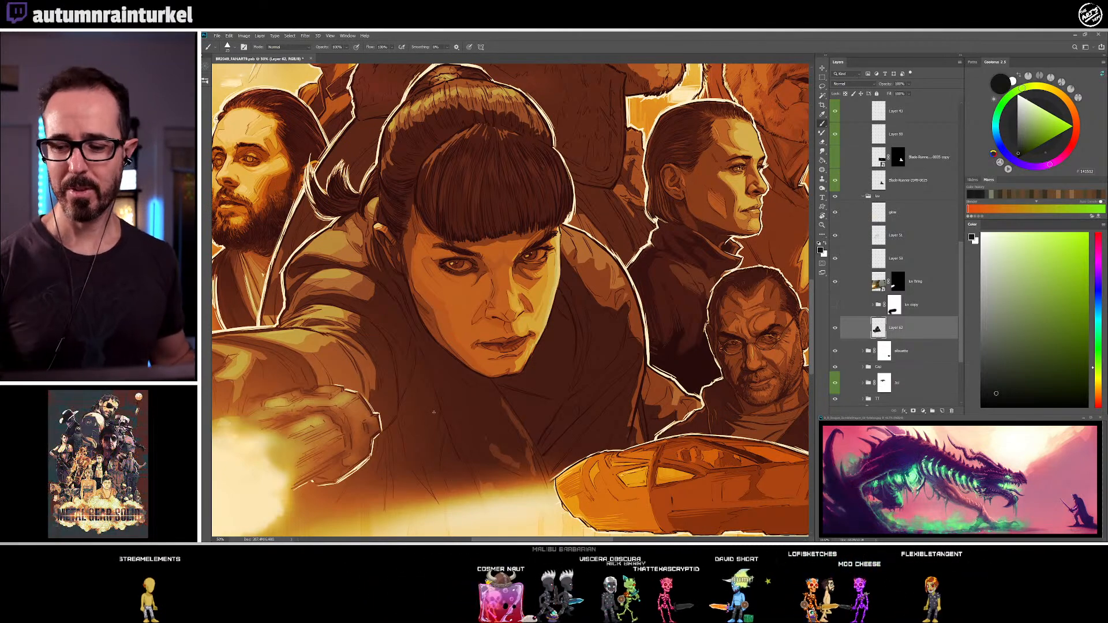
{"action": "left_click", "coordinate": [508, 131], "text": "alt"}
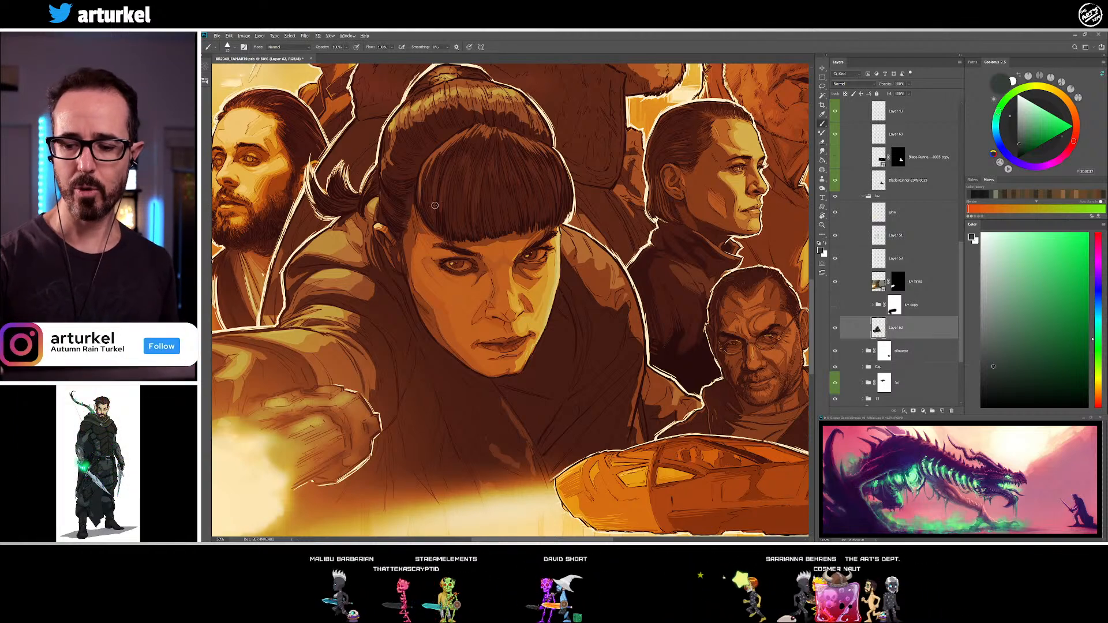
{"action": "left_click", "coordinate": [458, 186], "text": "alt"}
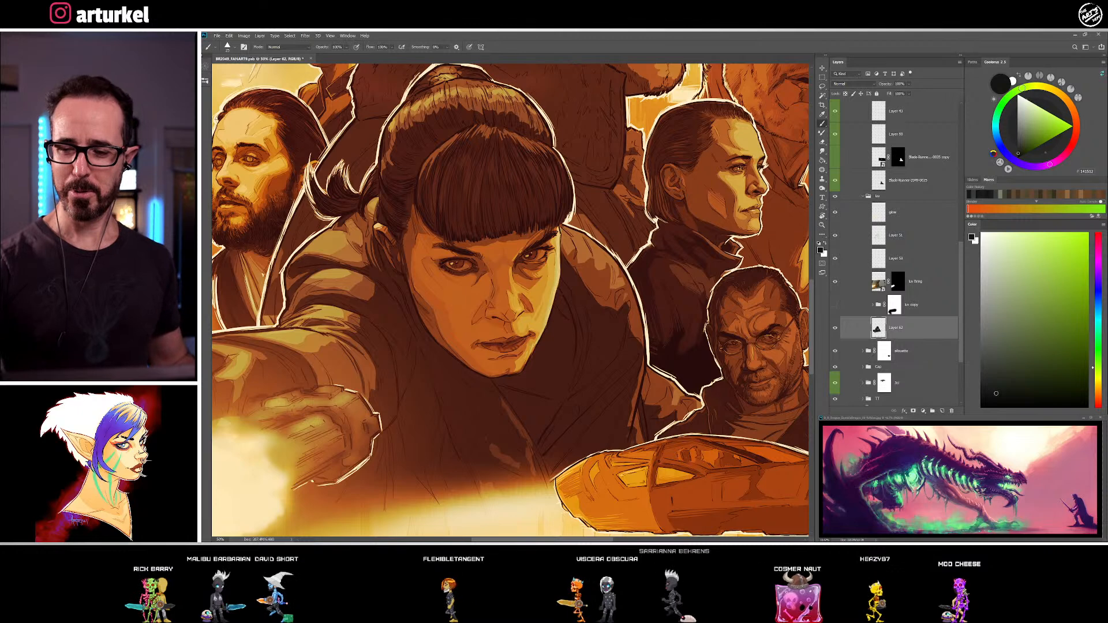
{"action": "left_click", "coordinate": [485, 162], "text": "alt"}
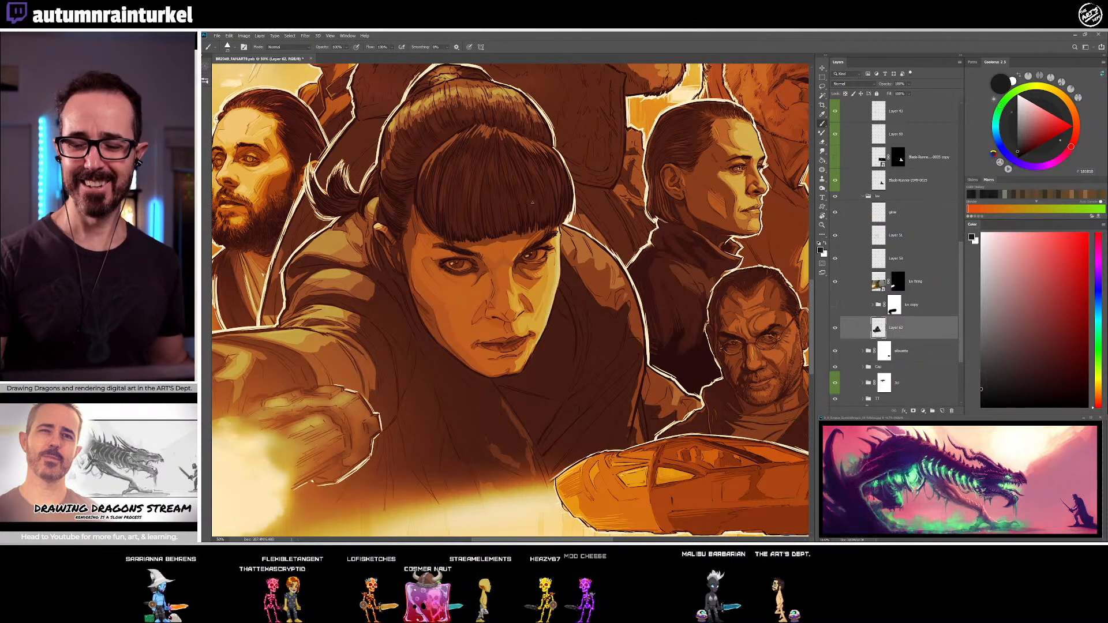
Render the hair on the near side between the fringe and the outer contour with sampled dark and near-black strands
{"action": "left_click", "coordinate": [414, 168], "text": "alt"}
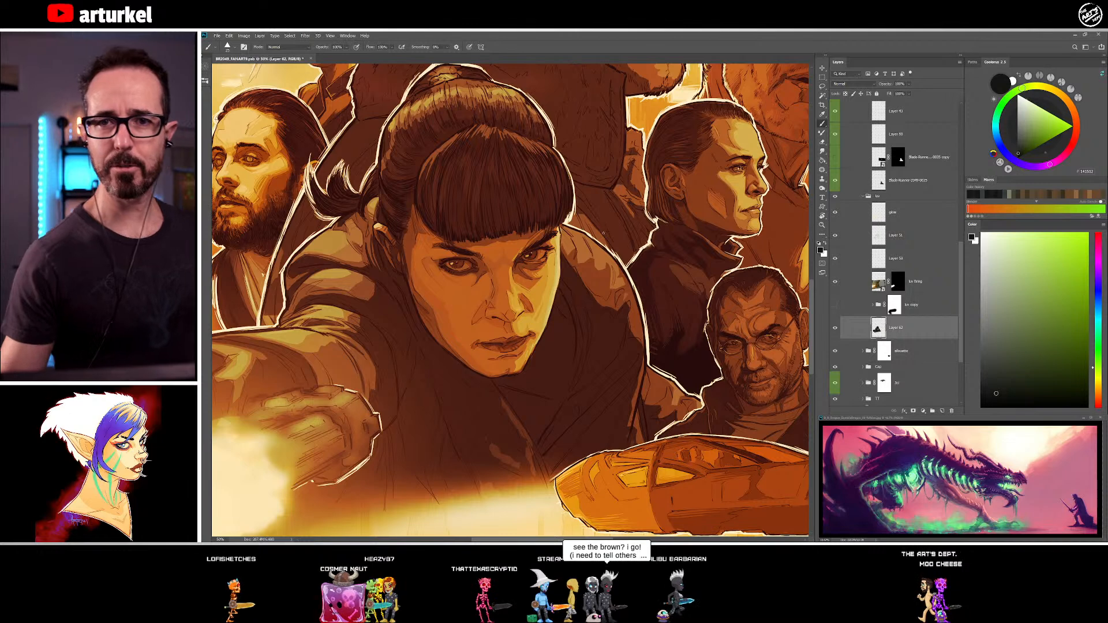
{"action": "left_click", "coordinate": [392, 167], "text": "alt"}
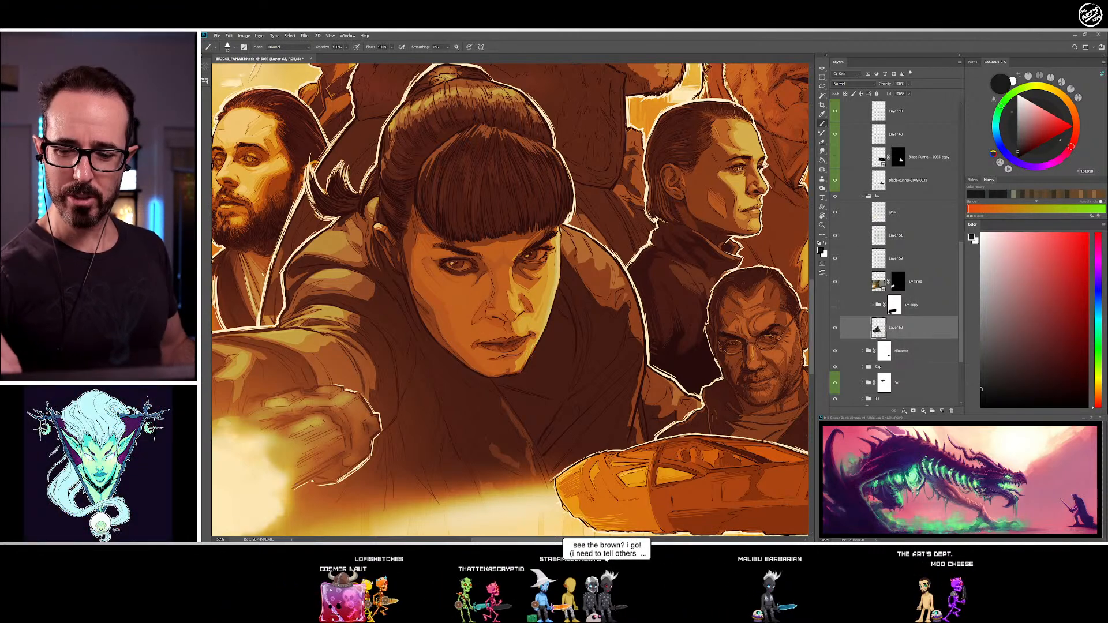
{"action": "left_click", "coordinate": [386, 162], "text": "alt"}
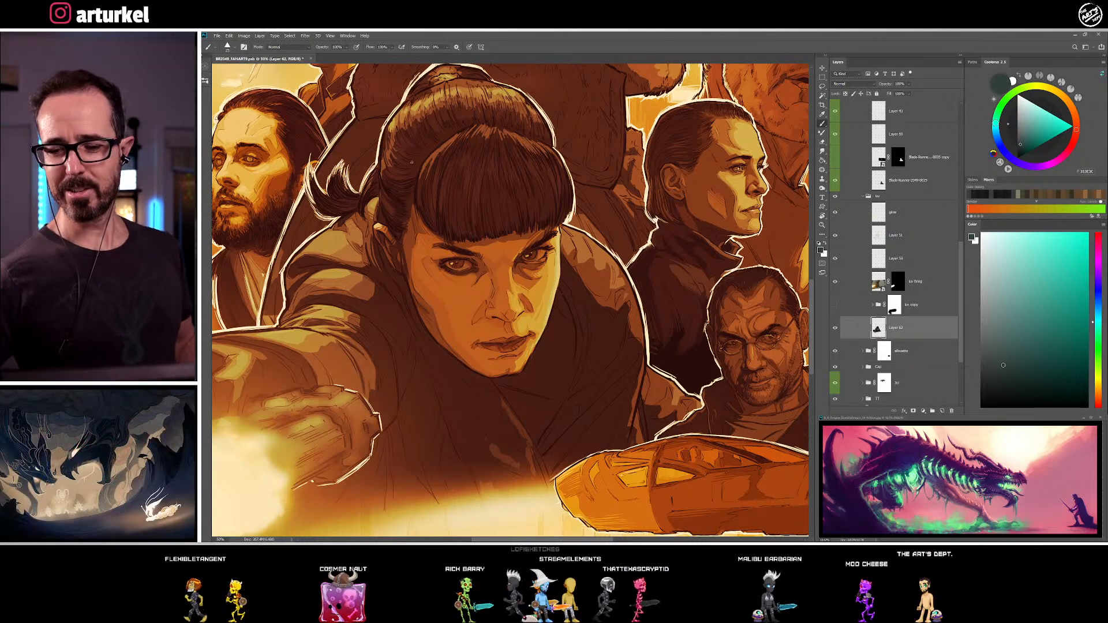
{"action": "left_click", "coordinate": [387, 138], "text": "alt"}
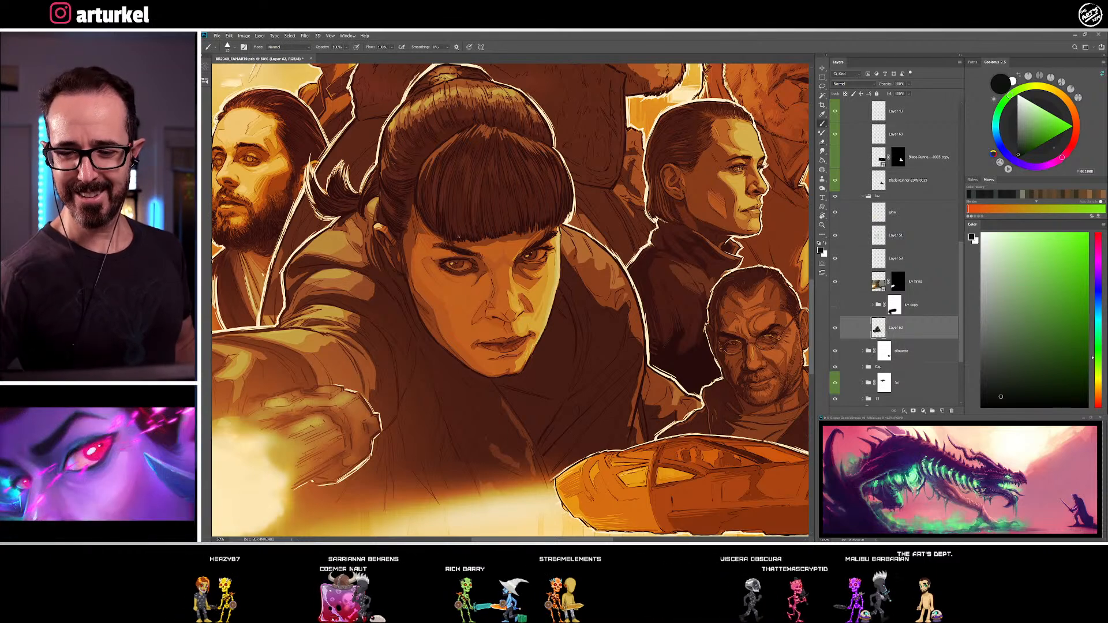
{"action": "left_click", "coordinate": [393, 173], "text": "alt"}
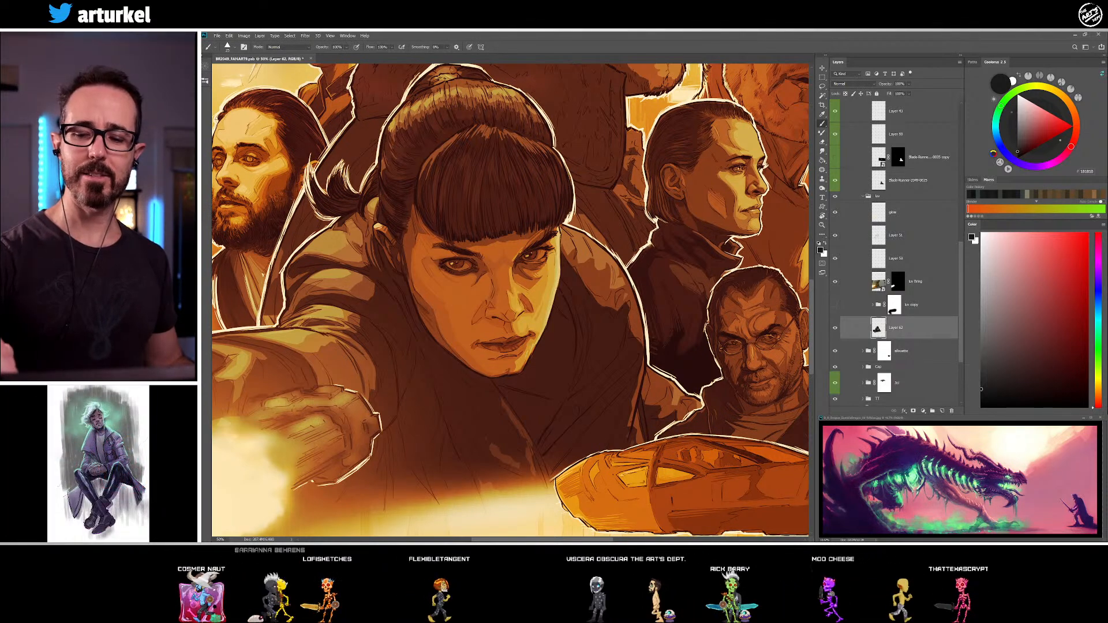
{"action": "left_click", "coordinate": [398, 124], "text": "alt"}
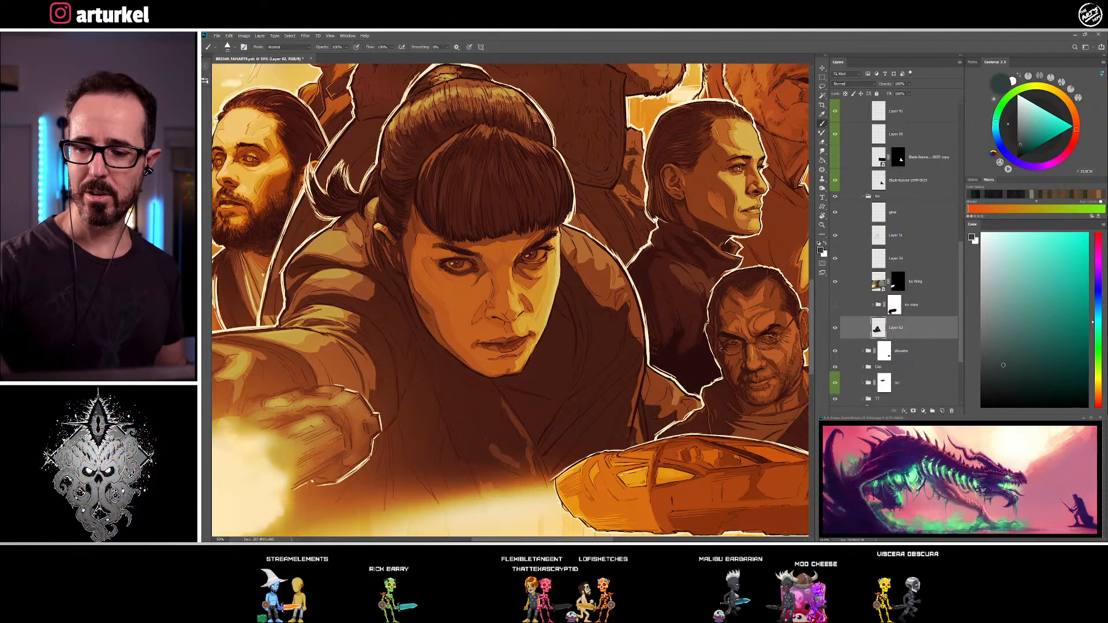
Refine the woman's swept-back hair above the ear with fine strands in sampled grey-green, dark and near-black tones
{"action": "left_click", "coordinate": [537, 141], "text": "alt"}
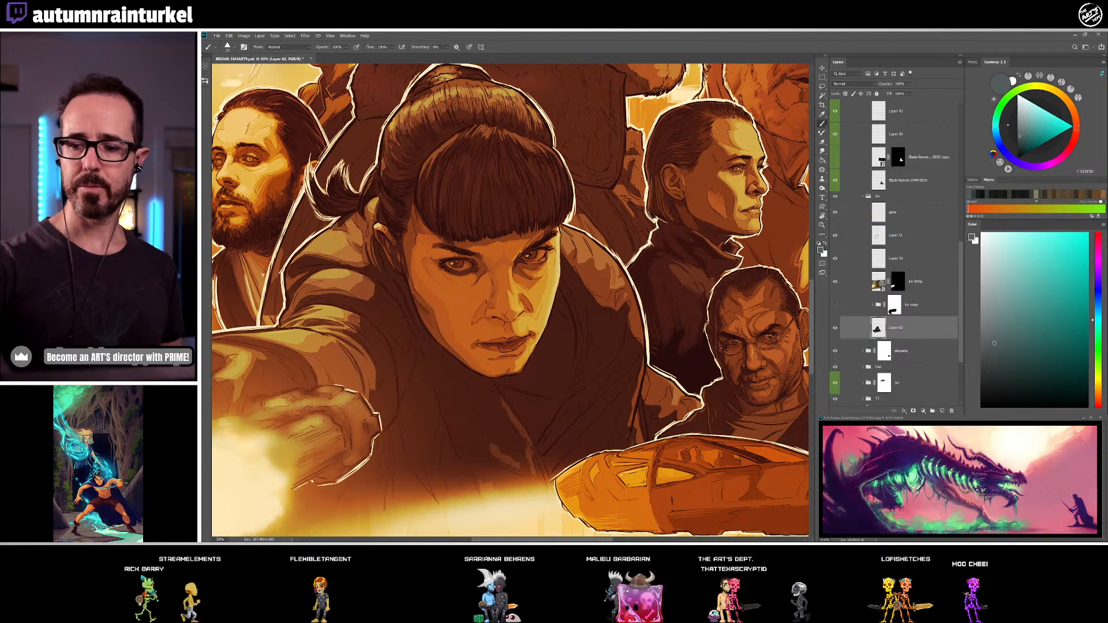
{"action": "left_click_drag", "start_coordinate": [484, 144], "coordinate": [514, 203]}
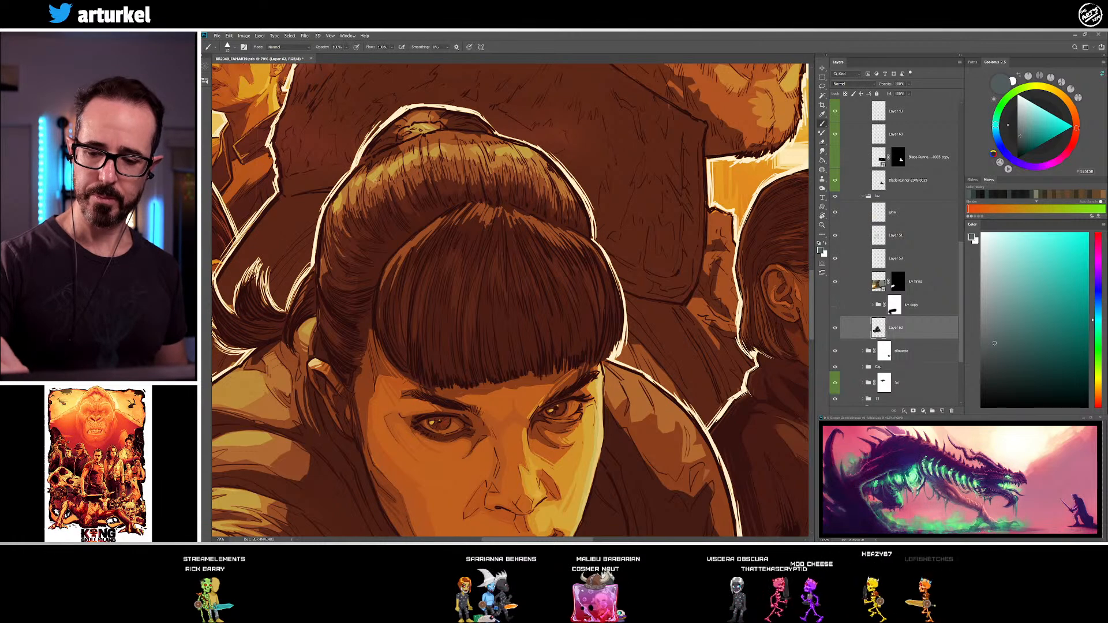
{"action": "left_click", "coordinate": [412, 174], "text": "alt"}
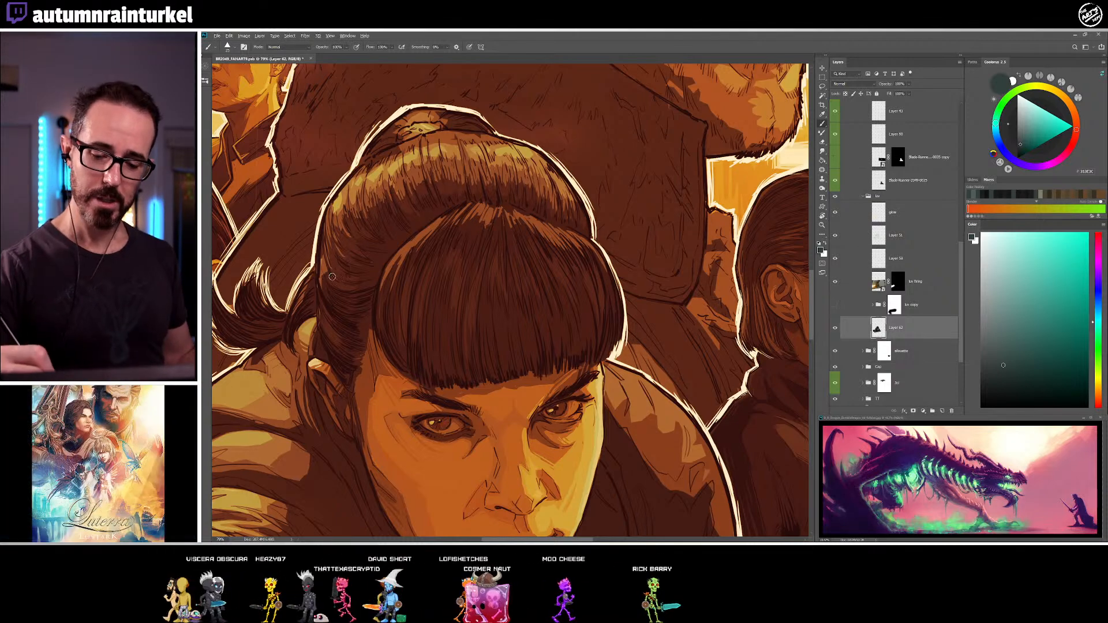
{"action": "left_click", "coordinate": [320, 261], "text": "alt"}
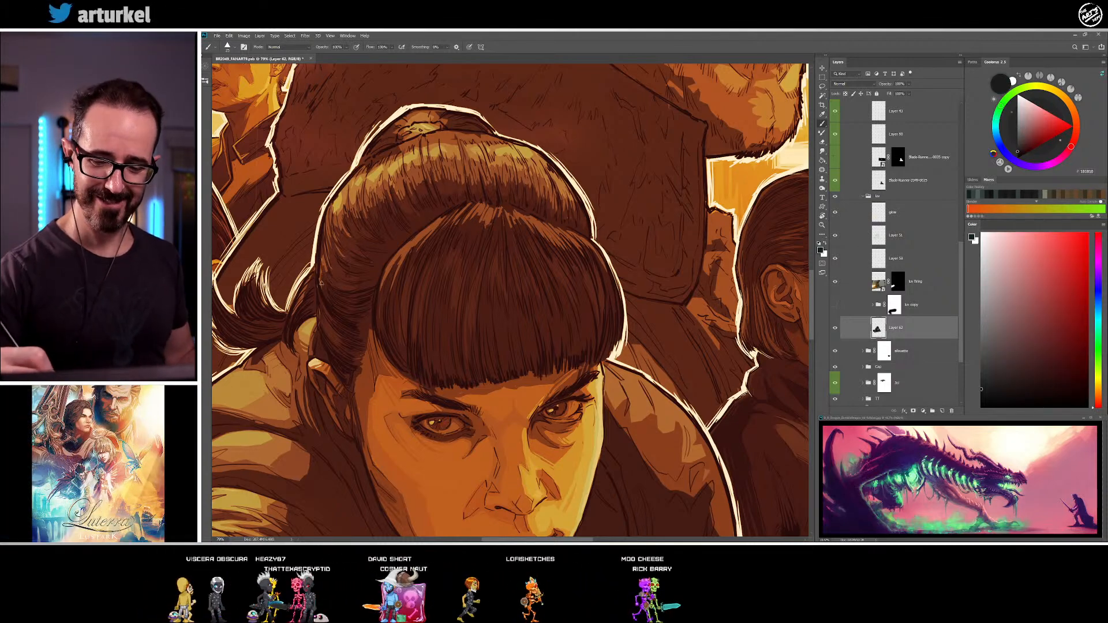
{"action": "left_click", "coordinate": [326, 254], "text": "alt"}
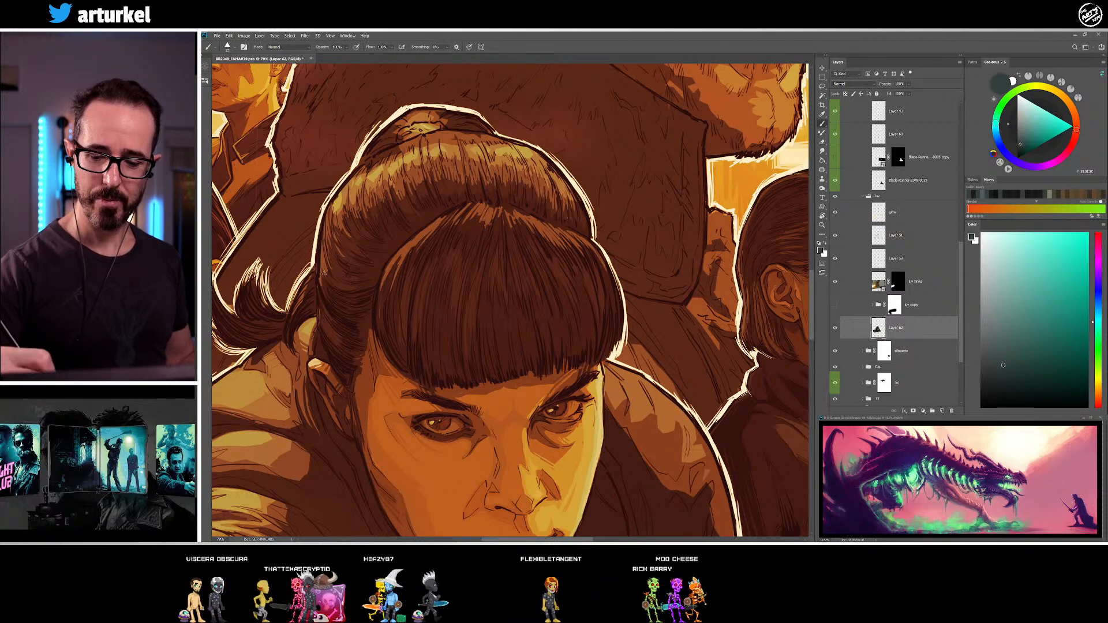
{"action": "key", "text": "e"}
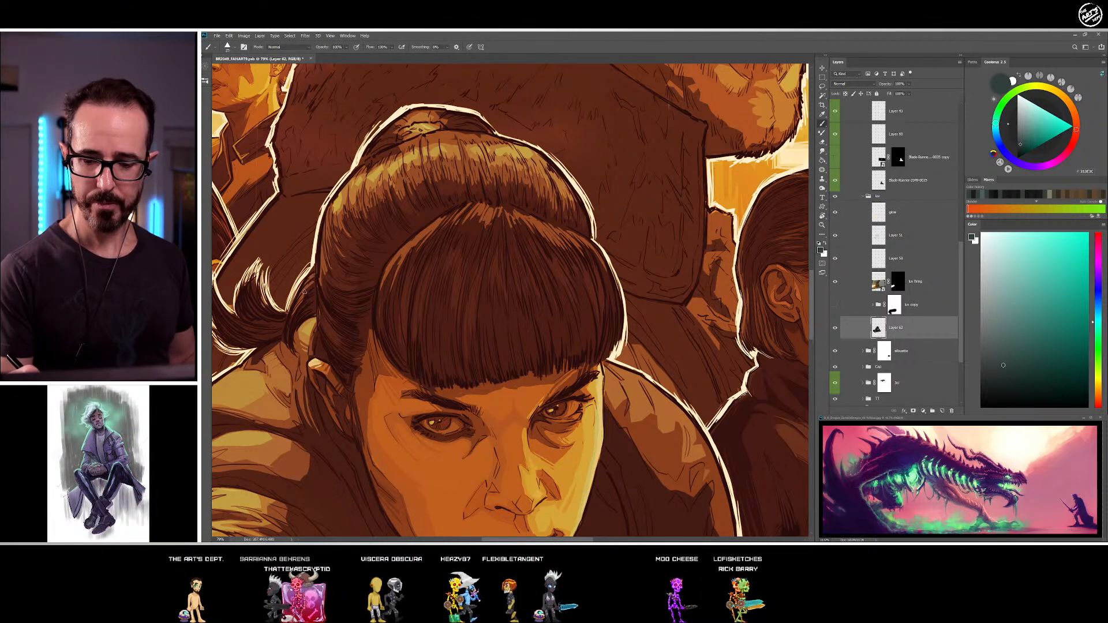
Paint strands along the near outer contour of the swept-back hair in sampled mid and dark grey-green
{"action": "left_click_drag", "start_coordinate": [359, 251], "coordinate": [422, 208]}
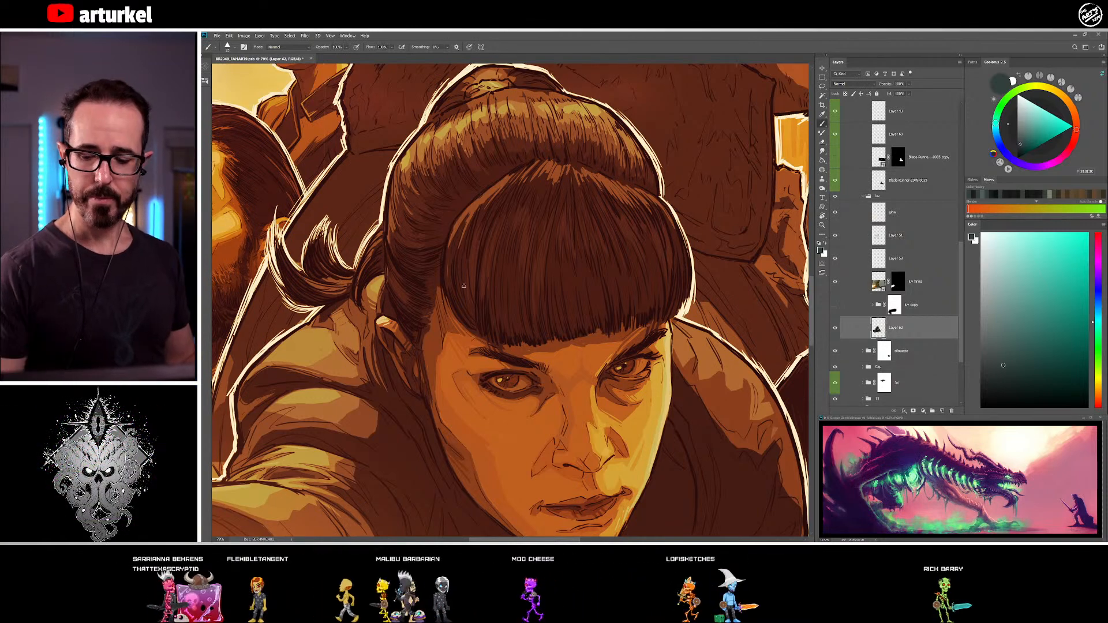
{"action": "left_click_drag", "start_coordinate": [446, 304], "coordinate": [405, 334]}
{"action": "left_click_drag", "start_coordinate": [444, 280], "coordinate": [418, 312]}
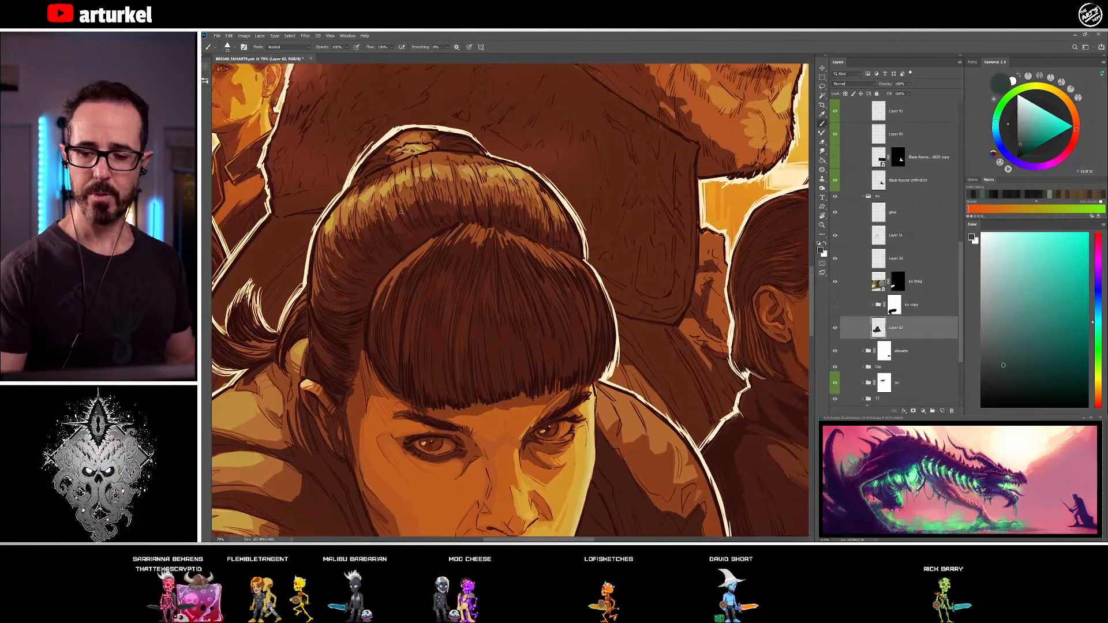
{"action": "left_click", "coordinate": [330, 221], "text": "alt"}
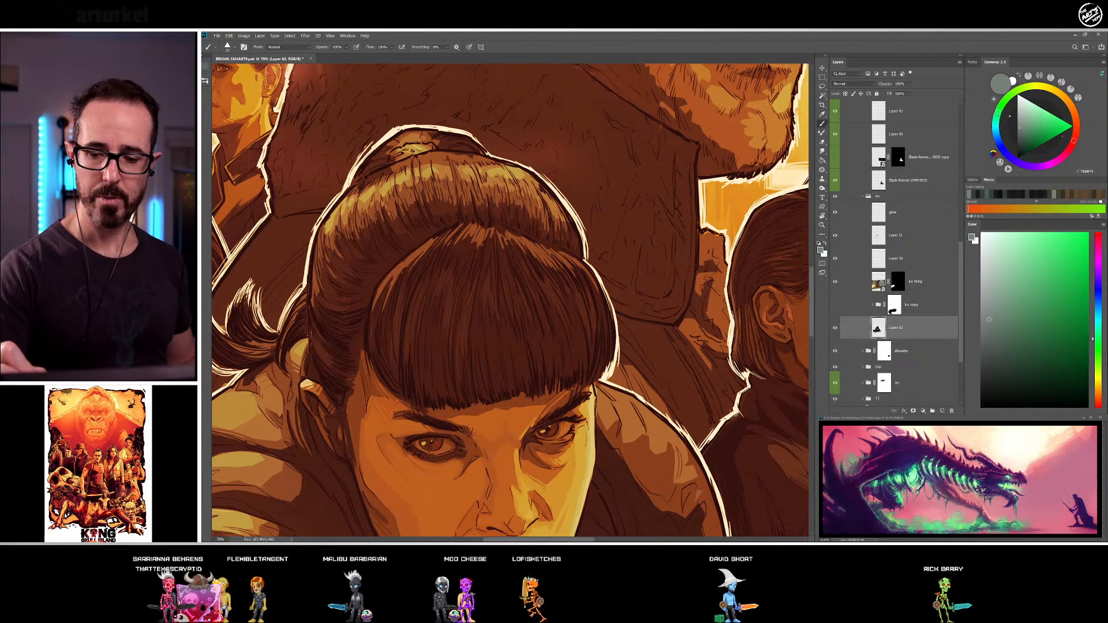
{"action": "left_click", "coordinate": [344, 218], "text": "alt"}
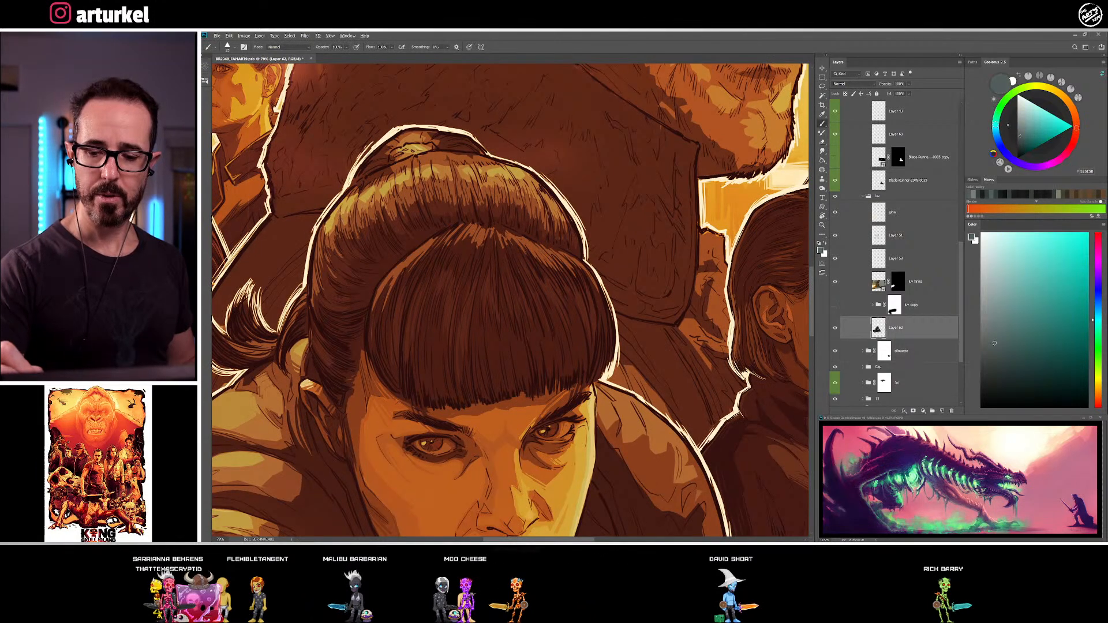
Render the near side of the hair bun with near-black and dark grey-green strands, adding a light grey highlight at its centre
{"action": "left_click", "coordinate": [389, 167], "text": "alt"}
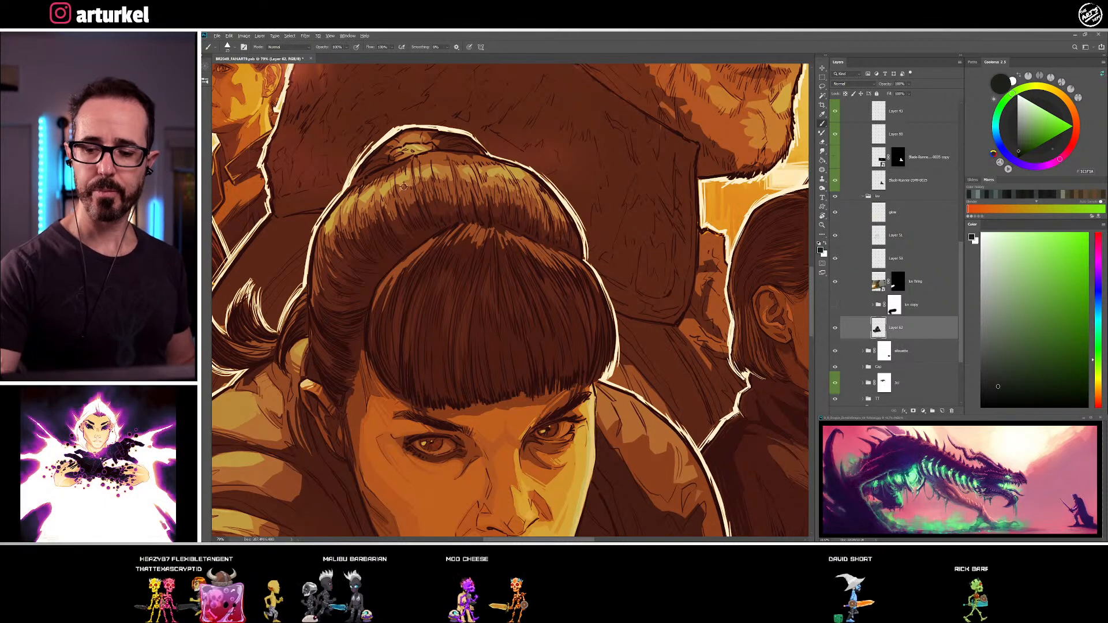
{"action": "left_click", "coordinate": [395, 174], "text": "alt"}
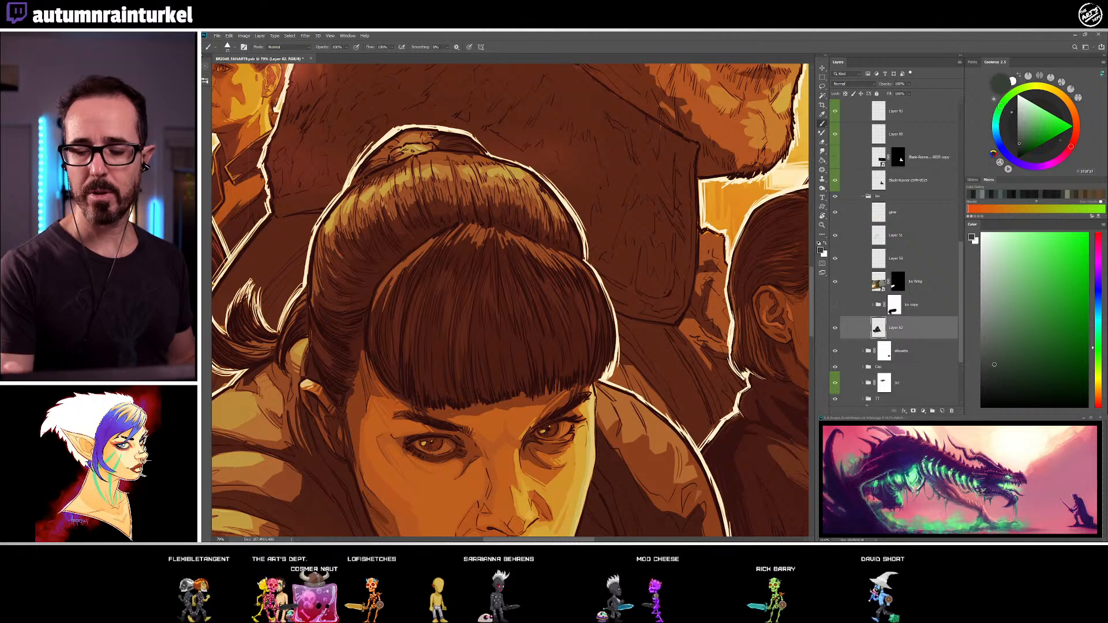
{"action": "left_click", "coordinate": [398, 158], "text": "alt"}
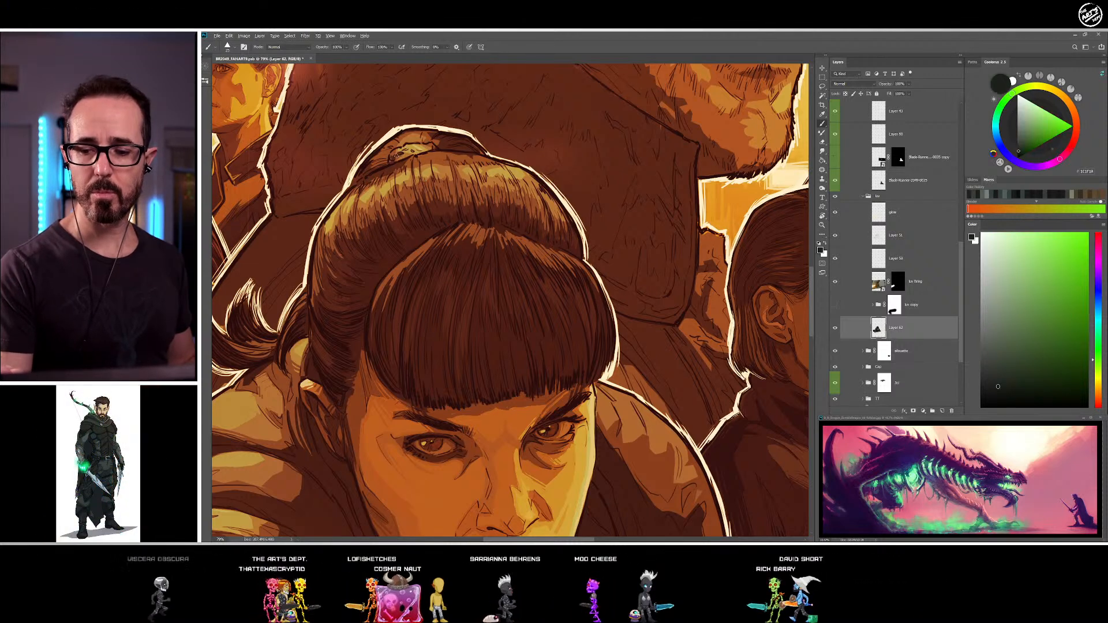
{"action": "left_click", "coordinate": [430, 147], "text": "alt"}
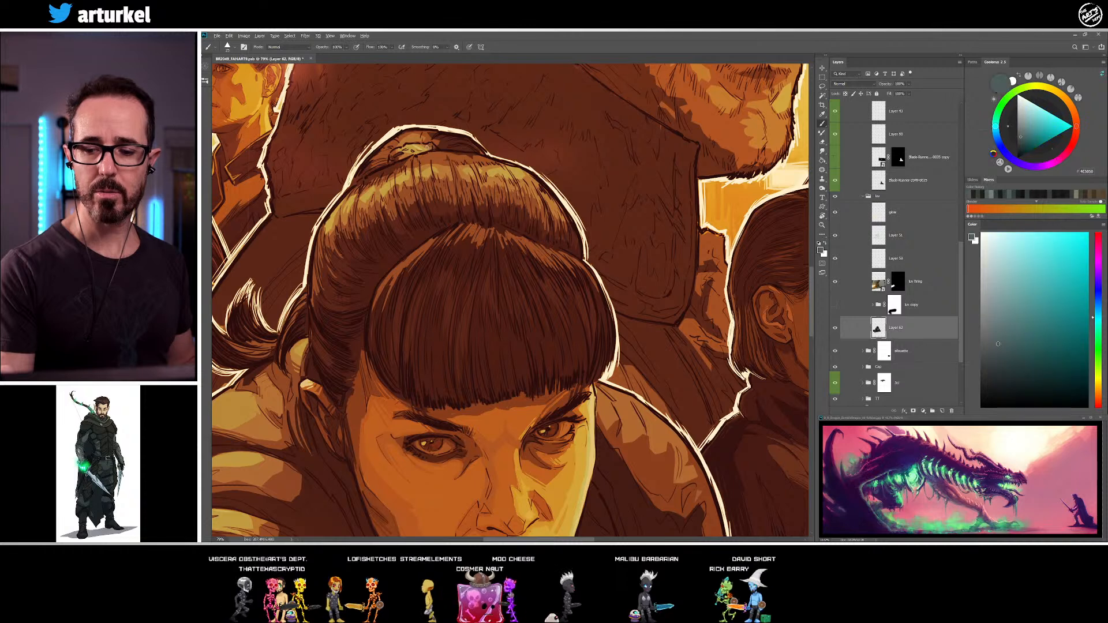
{"action": "left_click", "coordinate": [416, 148], "text": "alt"}
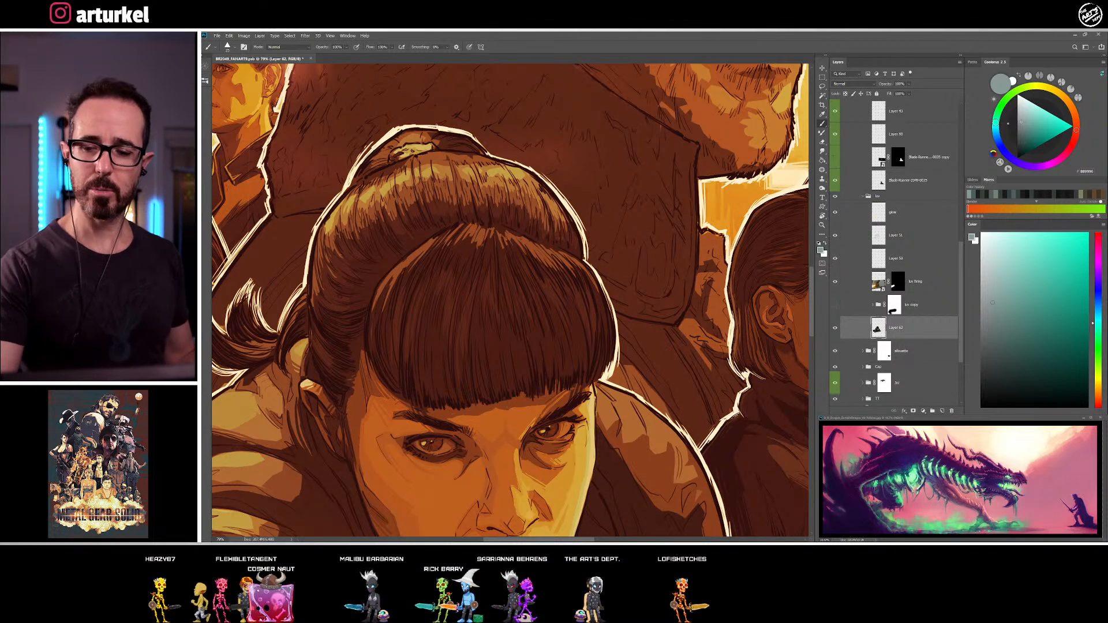
Refine the top and far side of the bun with sampled dark strands and touch up the highlight band below in mid blue-grey
{"action": "left_click", "coordinate": [428, 140], "text": "alt"}
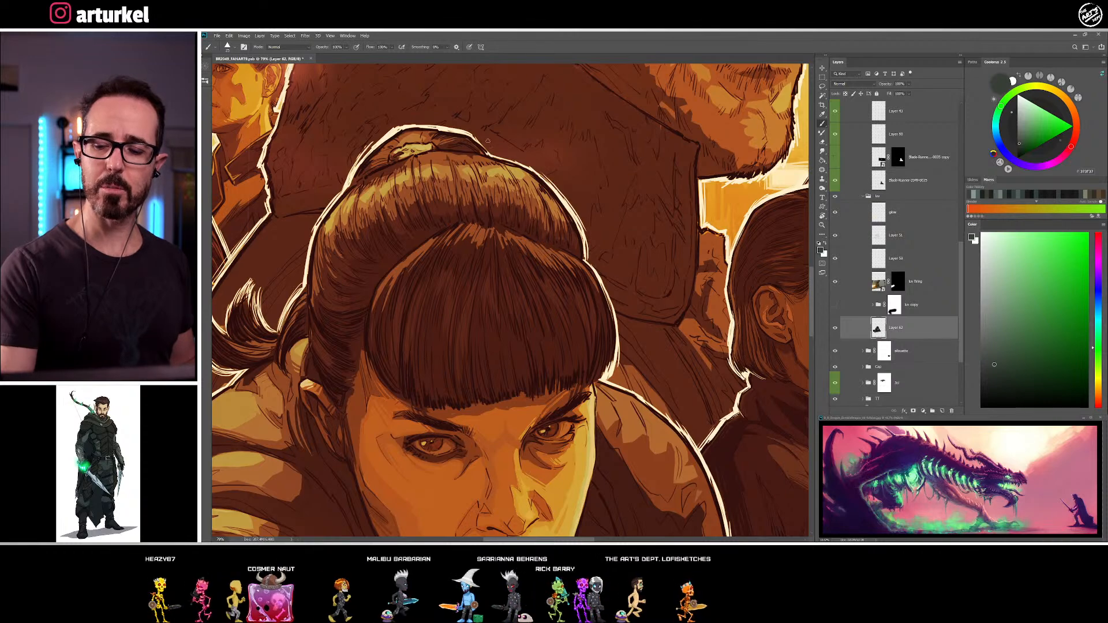
{"action": "left_click", "coordinate": [445, 146], "text": "alt"}
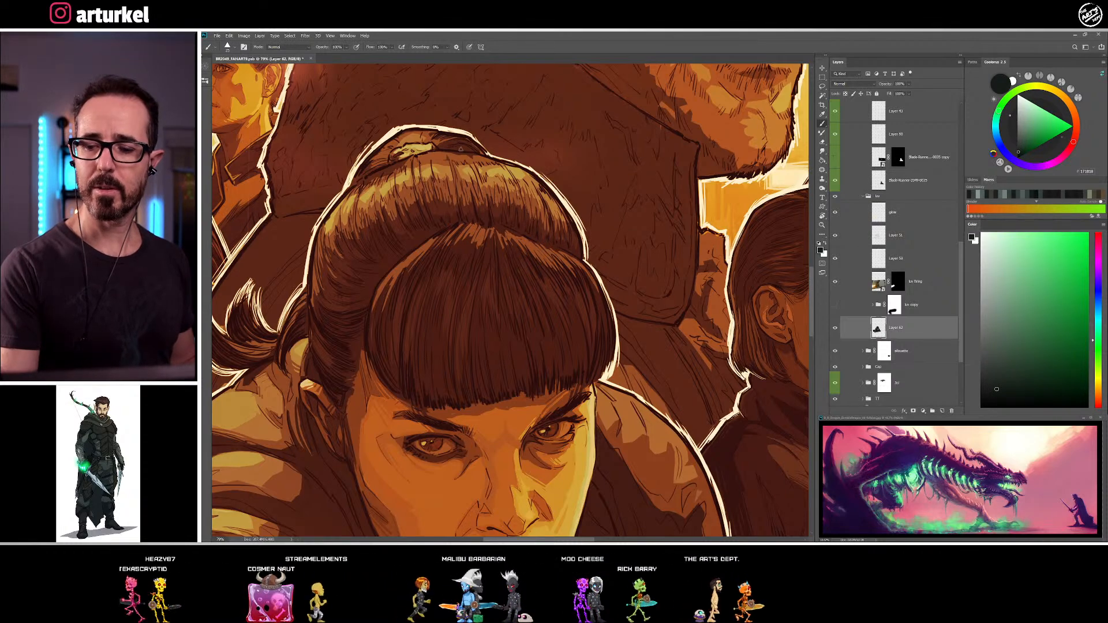
{"action": "left_click", "coordinate": [455, 142], "text": "alt"}
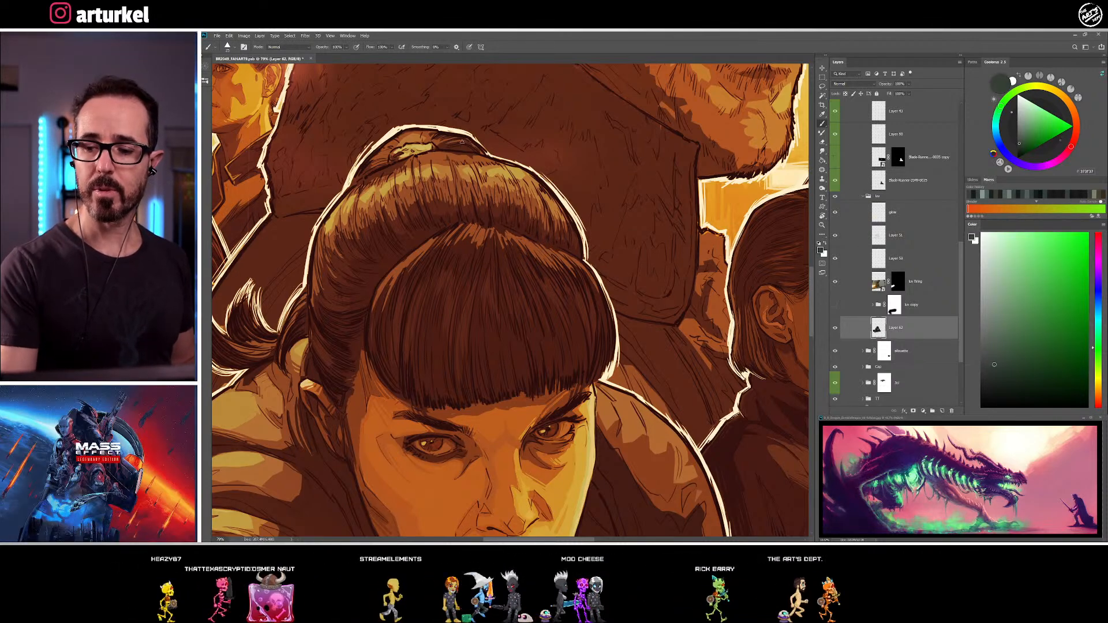
{"action": "left_click", "coordinate": [431, 131], "text": "alt"}
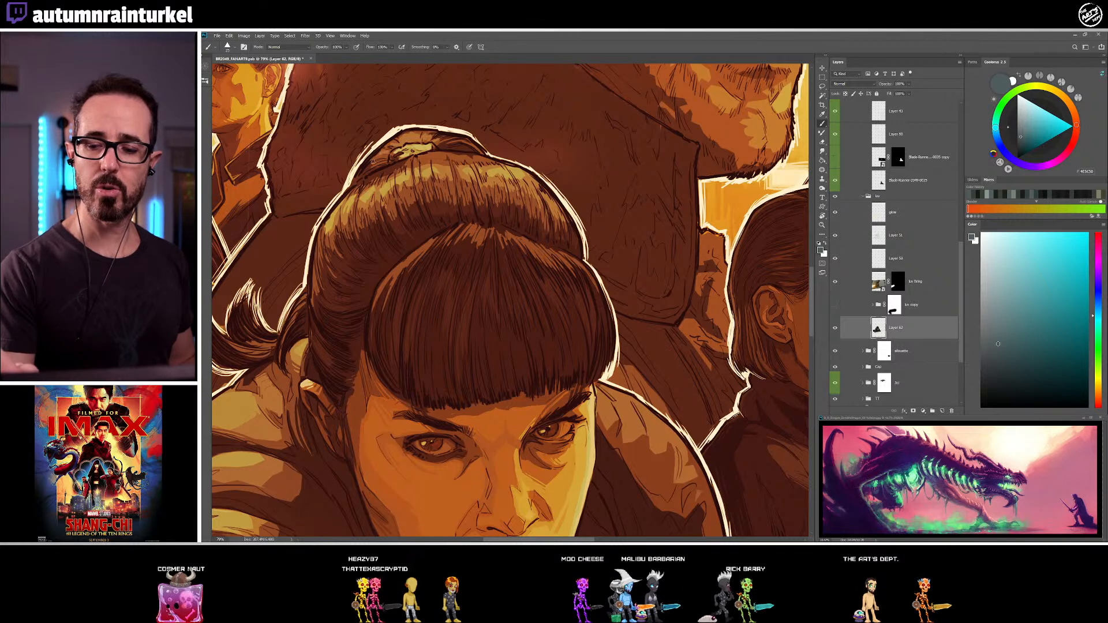
{"action": "left_click", "coordinate": [404, 143], "text": "alt"}
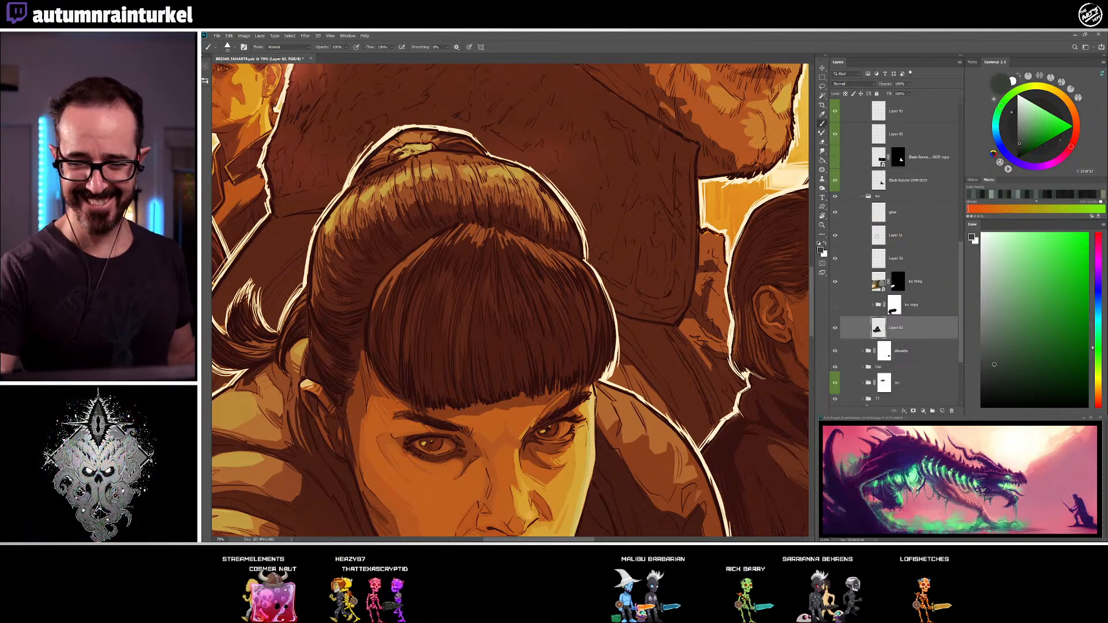
{"action": "left_click", "coordinate": [428, 168], "text": "alt"}
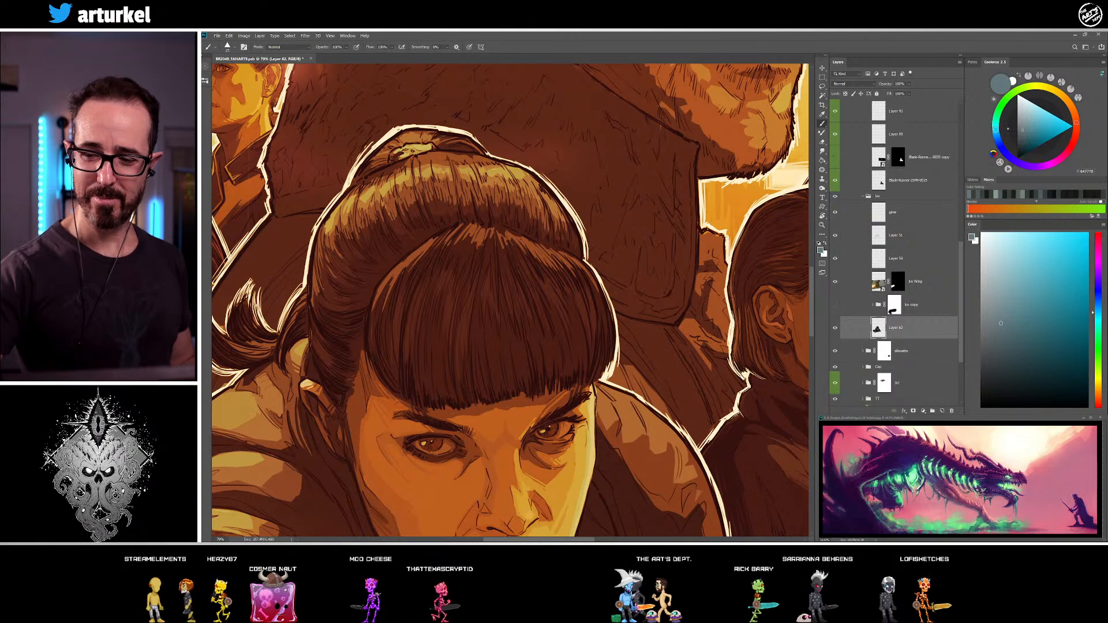
{"action": "left_click", "coordinate": [427, 169], "text": "alt"}
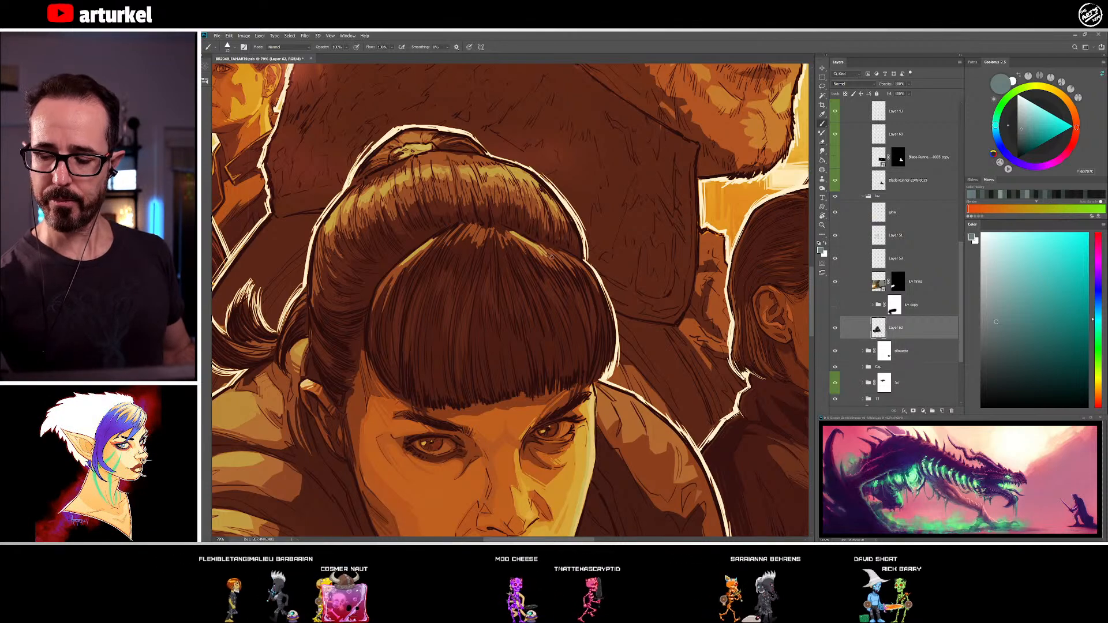
Sharpen the fringe's lower edge and far corner with sampled dark brown and near-black strands, including touches near the parting
{"action": "mouse_move", "coordinate": [620, 437]}
{"action": "left_mouse_down"}
{"action": "mouse_move", "coordinate": [538, 300]}
{"action": "mouse_move", "coordinate": [545, 395]}
{"action": "left_mouse_up"}
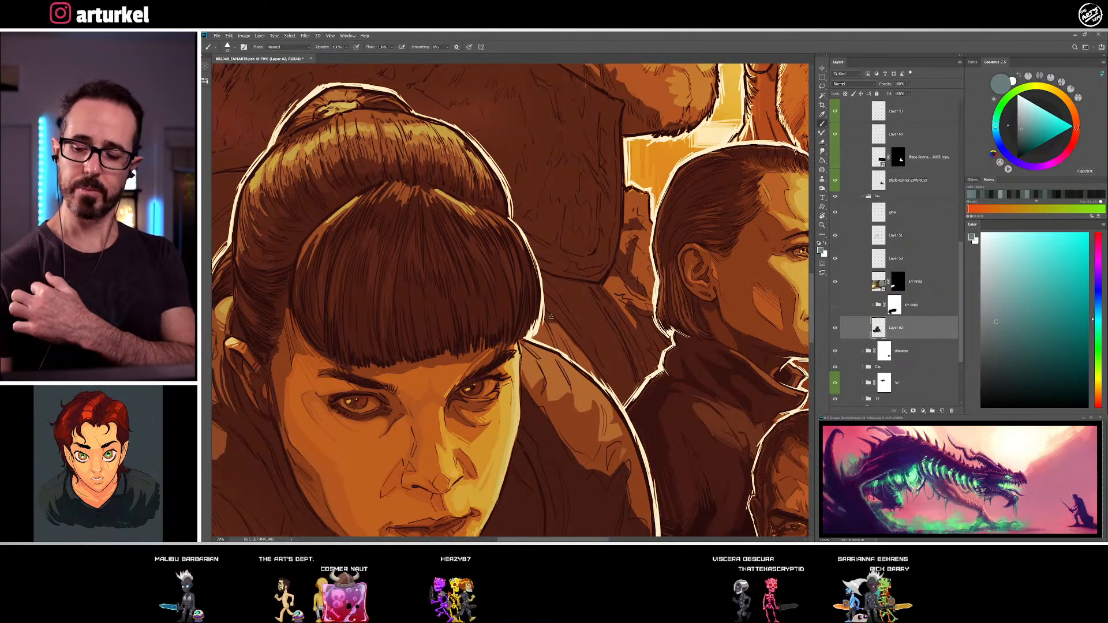
{"action": "left_click", "coordinate": [455, 345], "text": "alt"}
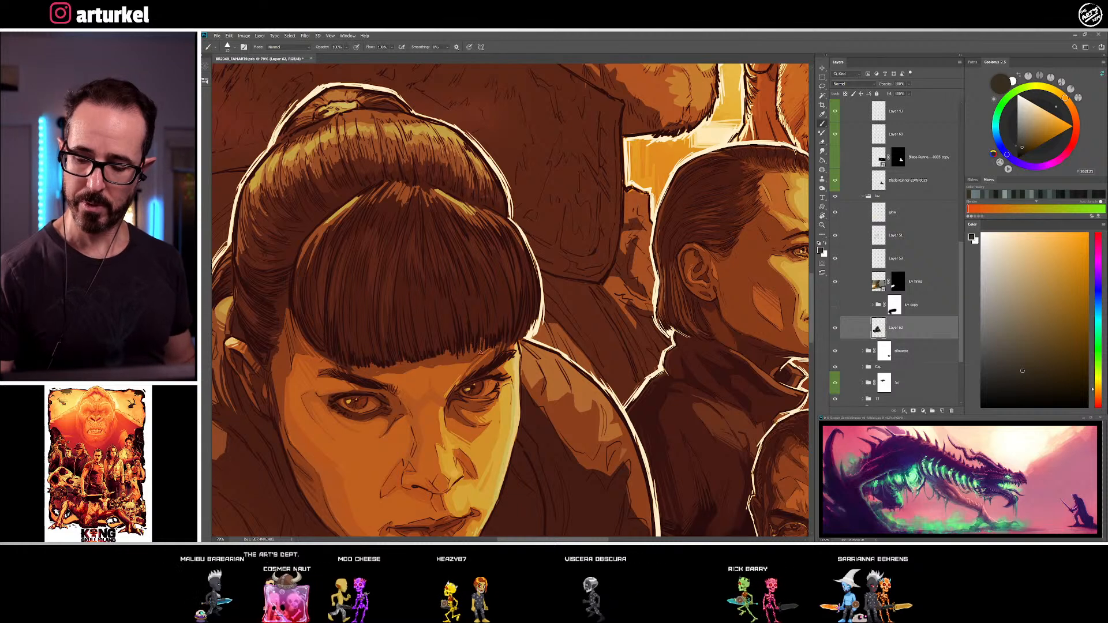
{"action": "left_click", "coordinate": [512, 337], "text": "alt"}
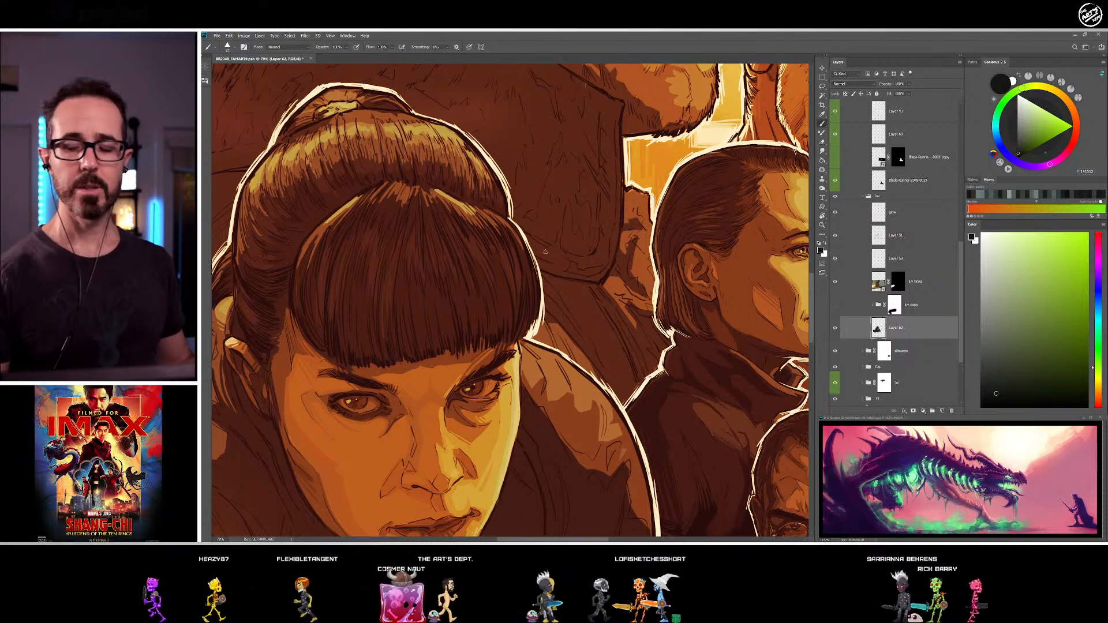
{"action": "left_click", "coordinate": [433, 193], "text": "alt"}
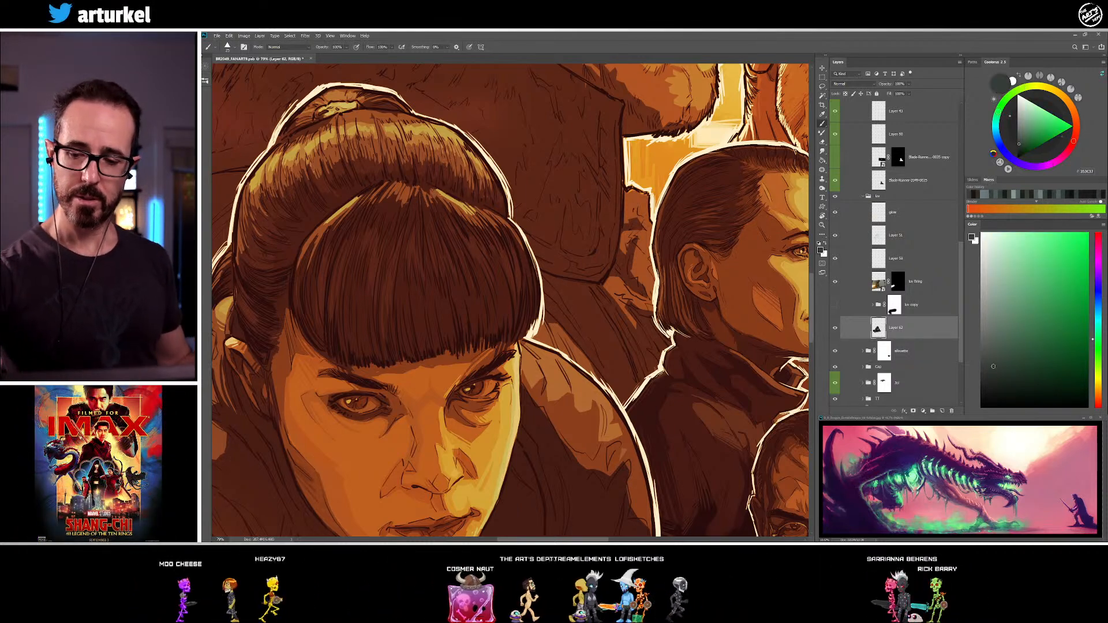
Paint strands down the far side of the fringe in sampled mid blue-grey and near-black
{"action": "left_click_drag", "start_coordinate": [547, 367], "coordinate": [613, 364], "text": "space"}
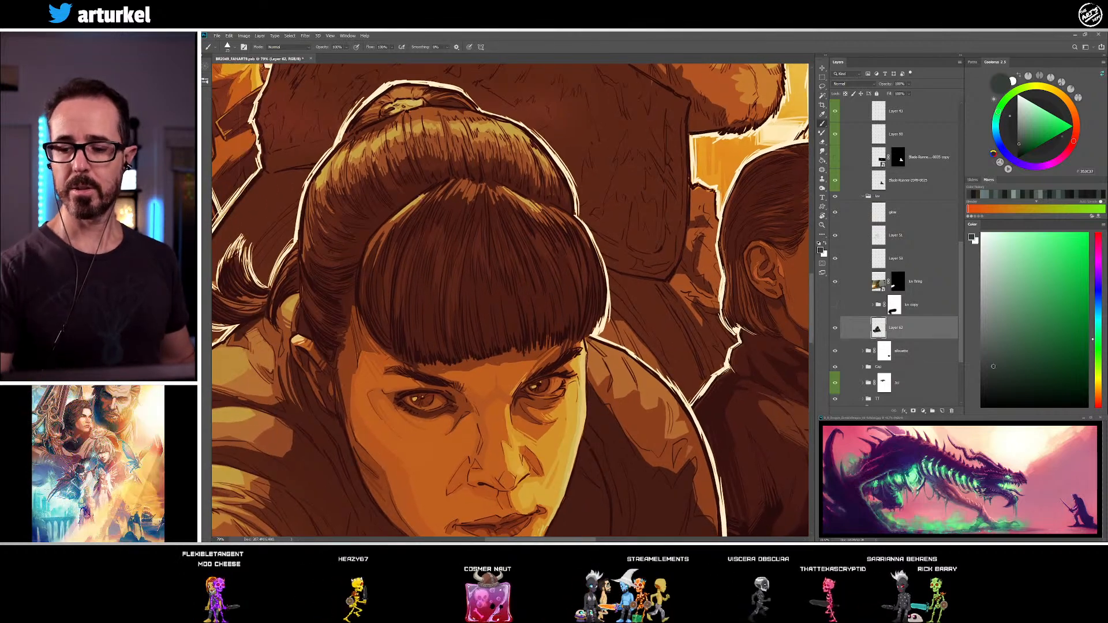
{"action": "left_click_drag", "start_coordinate": [379, 416], "coordinate": [299, 407]}
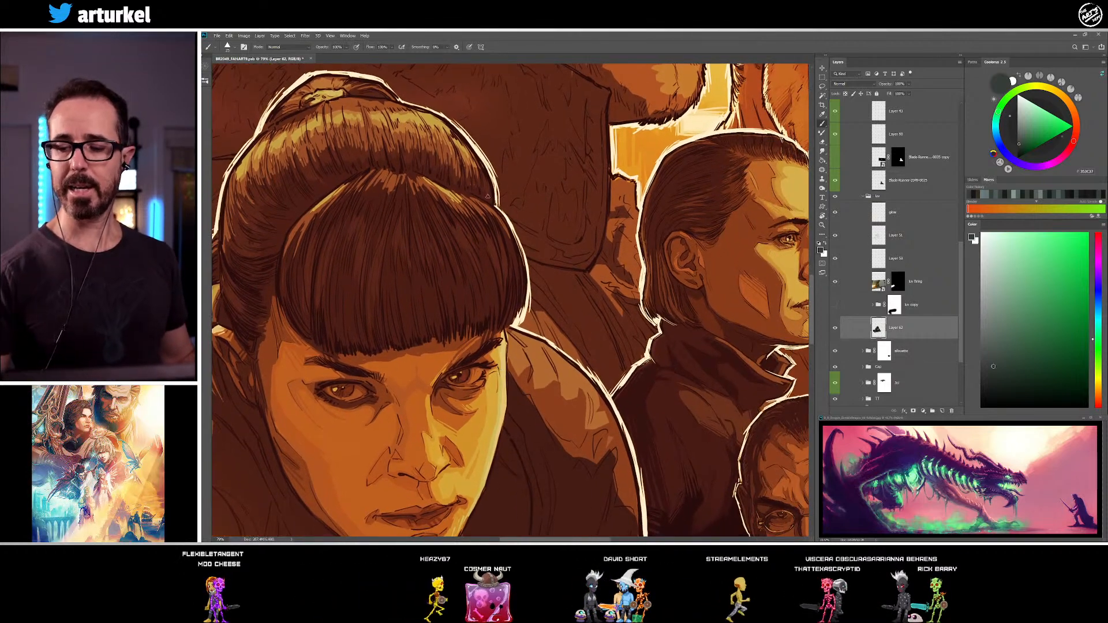
{"action": "left_click", "coordinate": [446, 191], "text": "alt"}
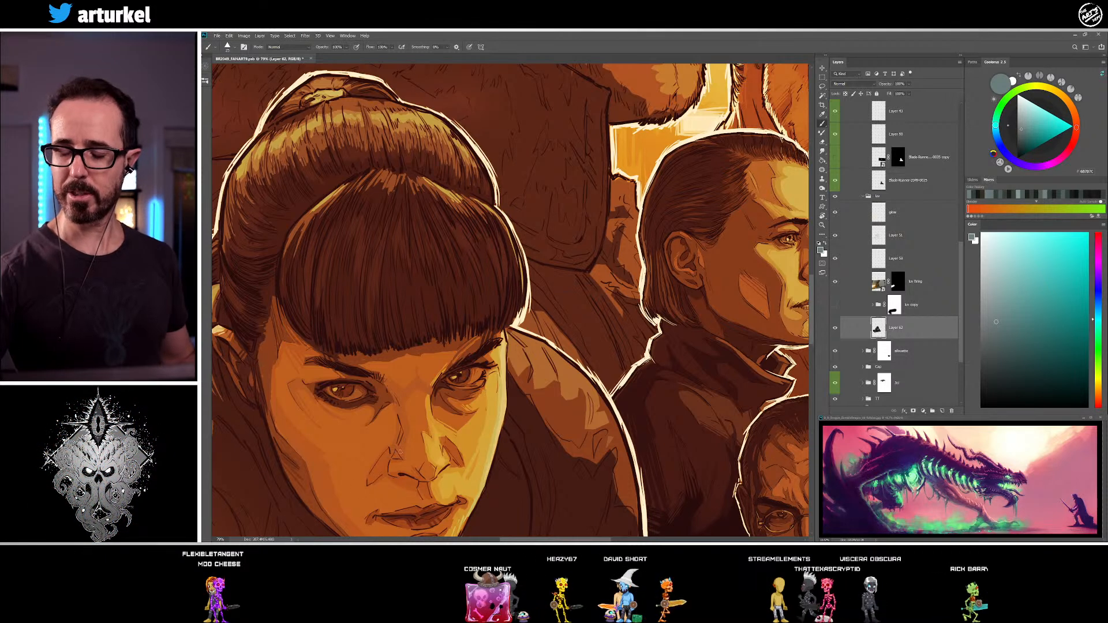
{"action": "left_click", "coordinate": [495, 256], "text": "alt"}
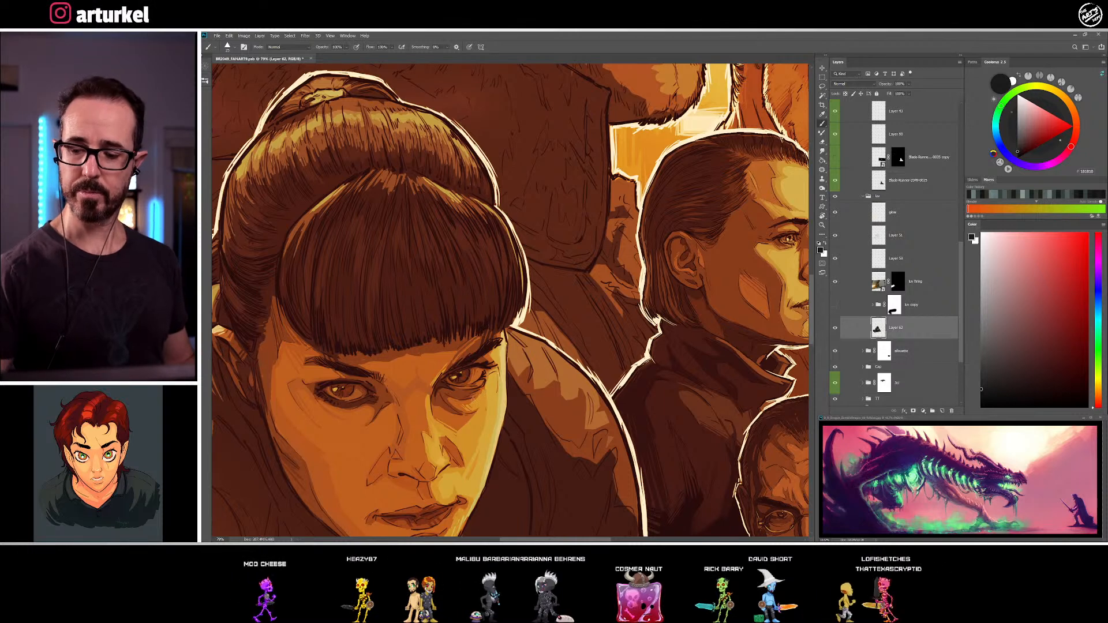
Deepen the near side of the fringe with near-black strands and refine its lower edge over the forehead in sampled dark brown
{"action": "left_click", "coordinate": [377, 234], "text": "alt"}
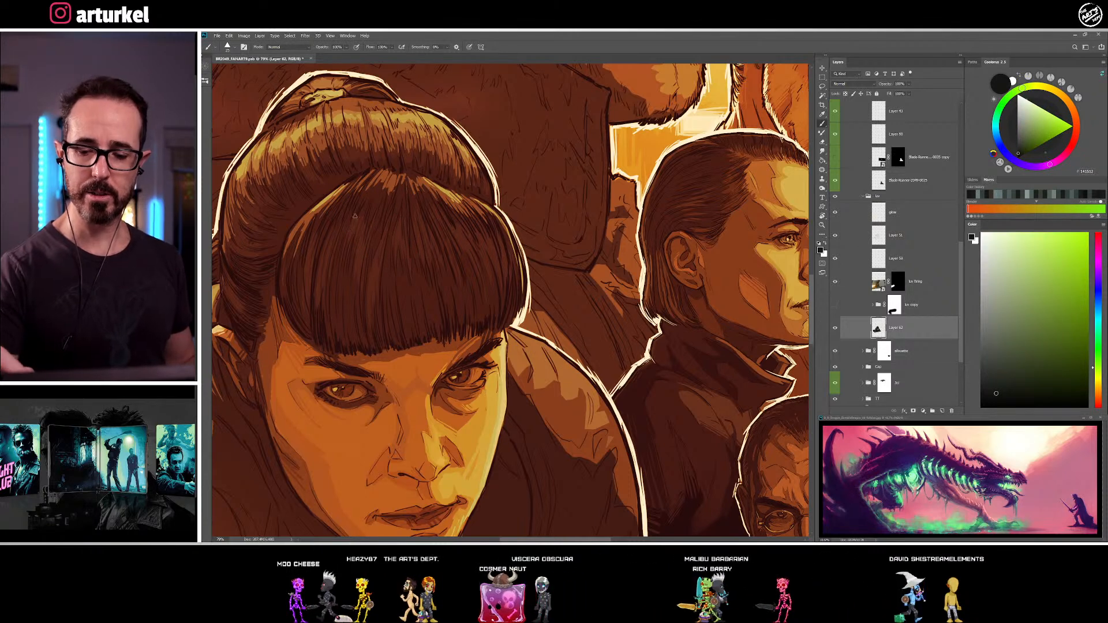
{"action": "left_click", "coordinate": [371, 218], "text": "alt"}
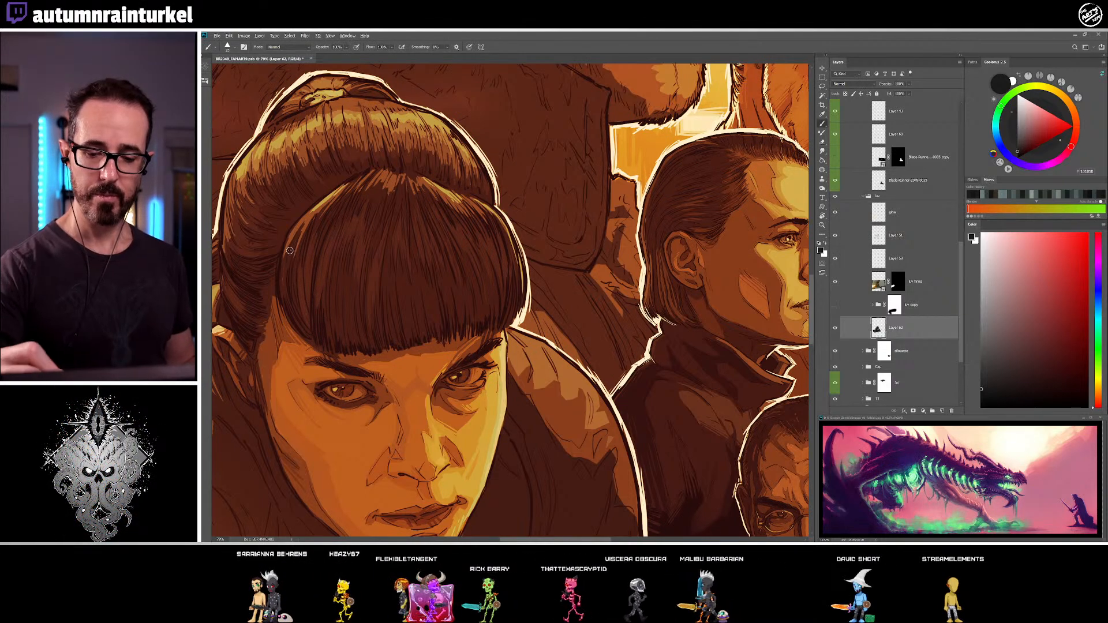
{"action": "left_click", "coordinate": [302, 277], "text": "alt"}
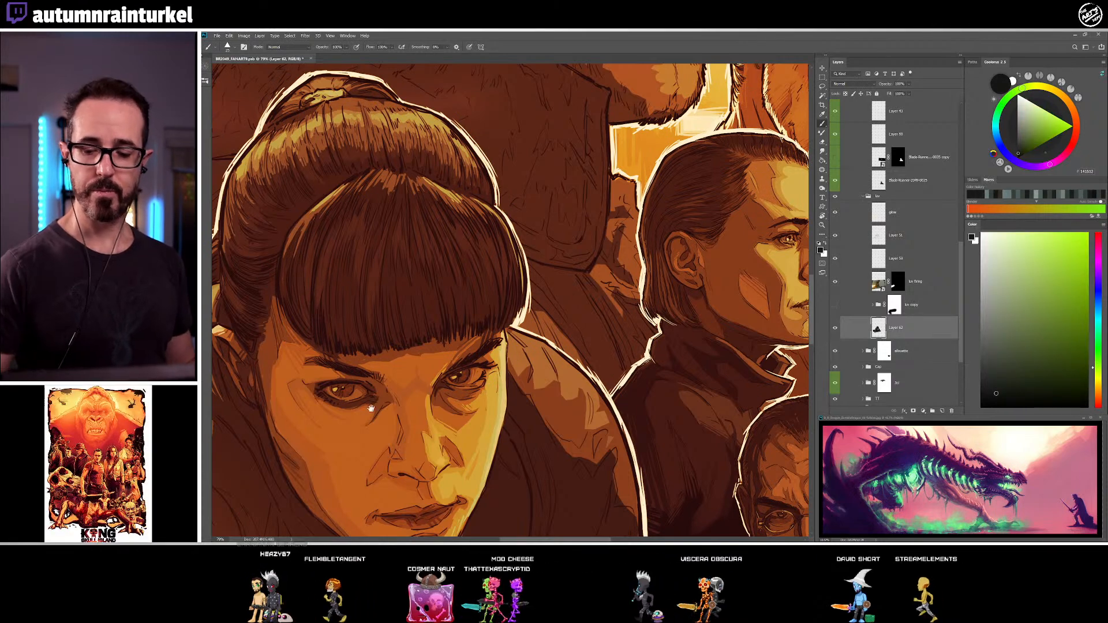
{"action": "left_click_drag", "start_coordinate": [486, 375], "coordinate": [537, 346]}
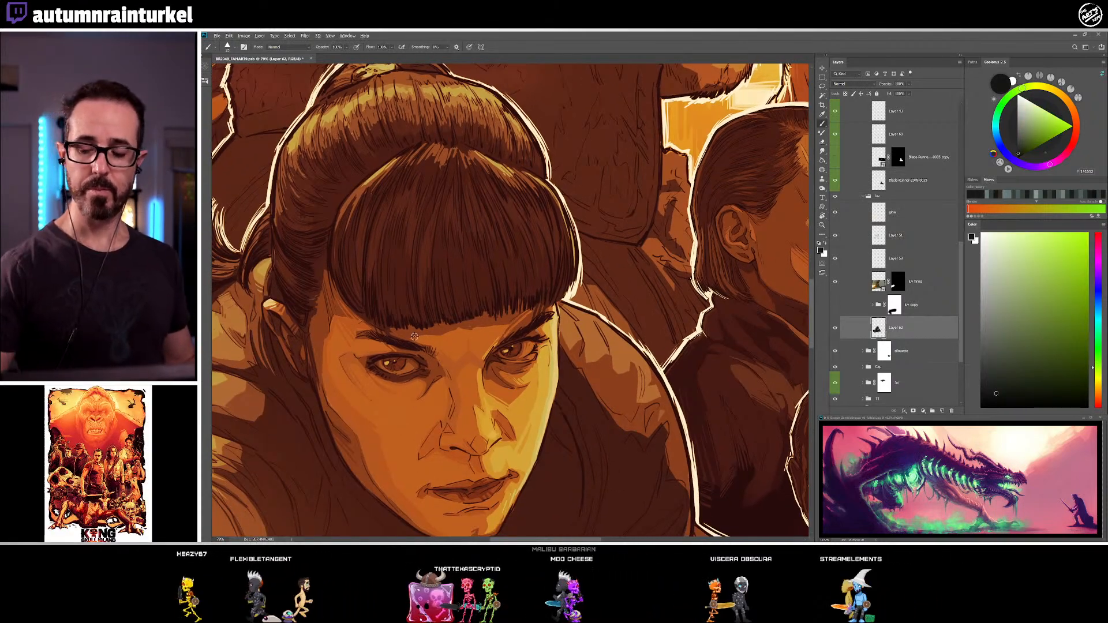
{"action": "left_click", "coordinate": [380, 302], "text": "alt"}
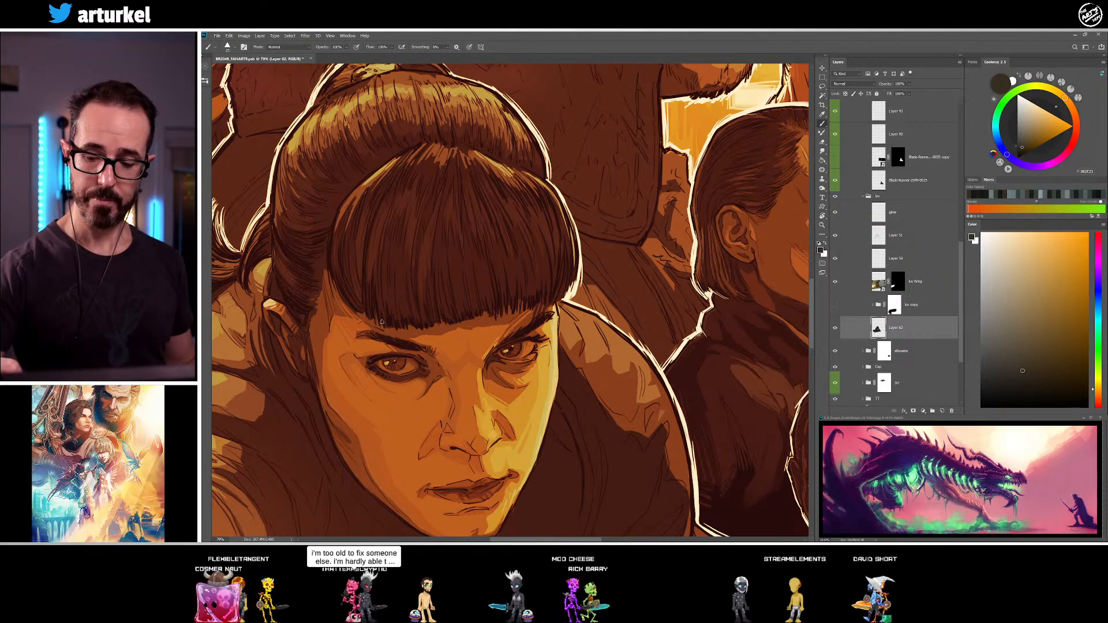
Refine the fringe's lower and near edges and the adjoining swept-back hair with sampled near-black strands
{"action": "left_click", "coordinate": [380, 329], "text": "alt"}
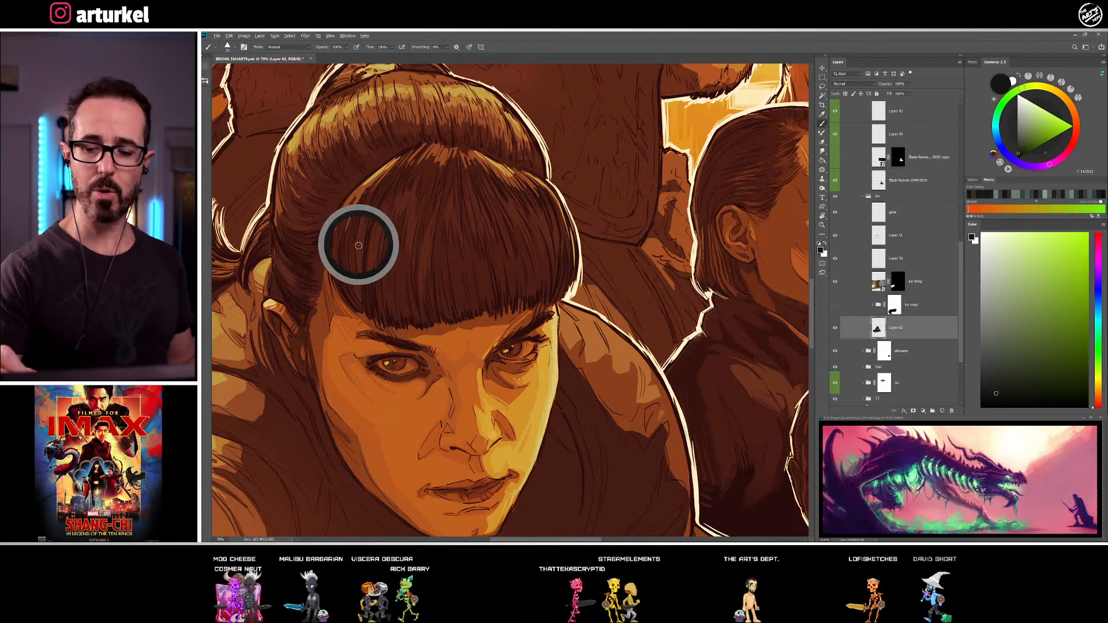
{"action": "left_click", "coordinate": [352, 206], "text": "alt"}
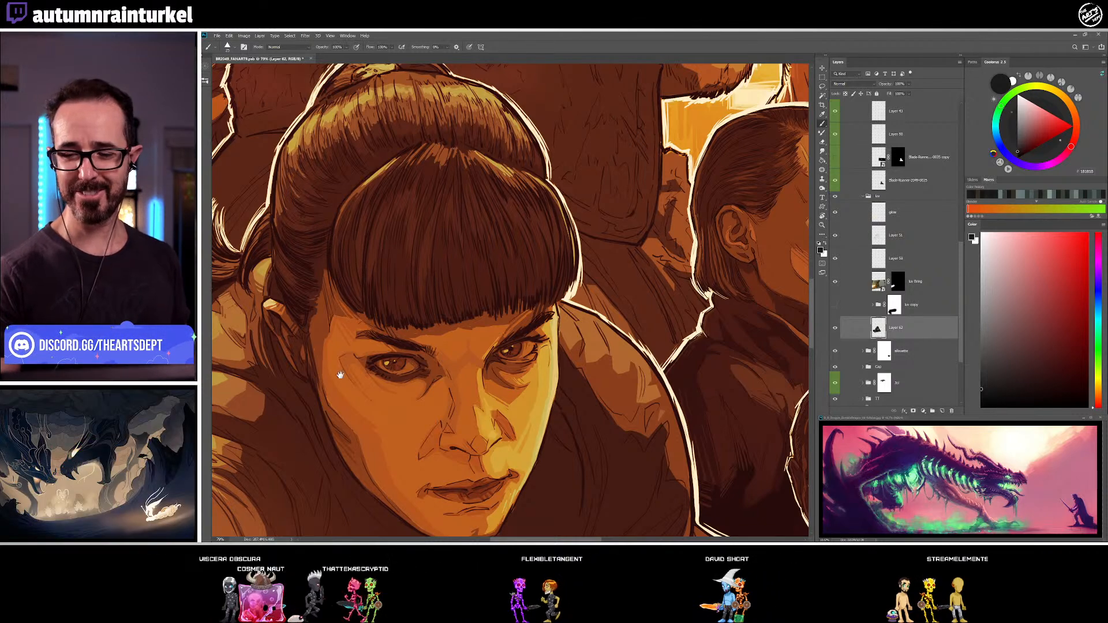
{"action": "left_click_drag", "start_coordinate": [338, 383], "coordinate": [378, 438]}
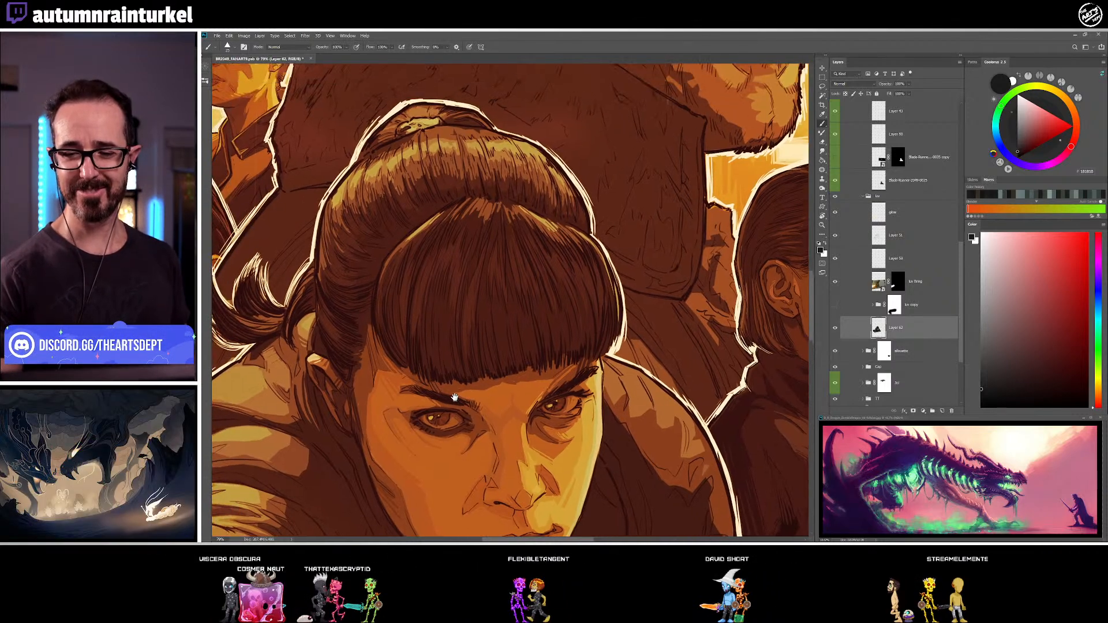
{"action": "left_click", "coordinate": [369, 259], "text": "alt"}
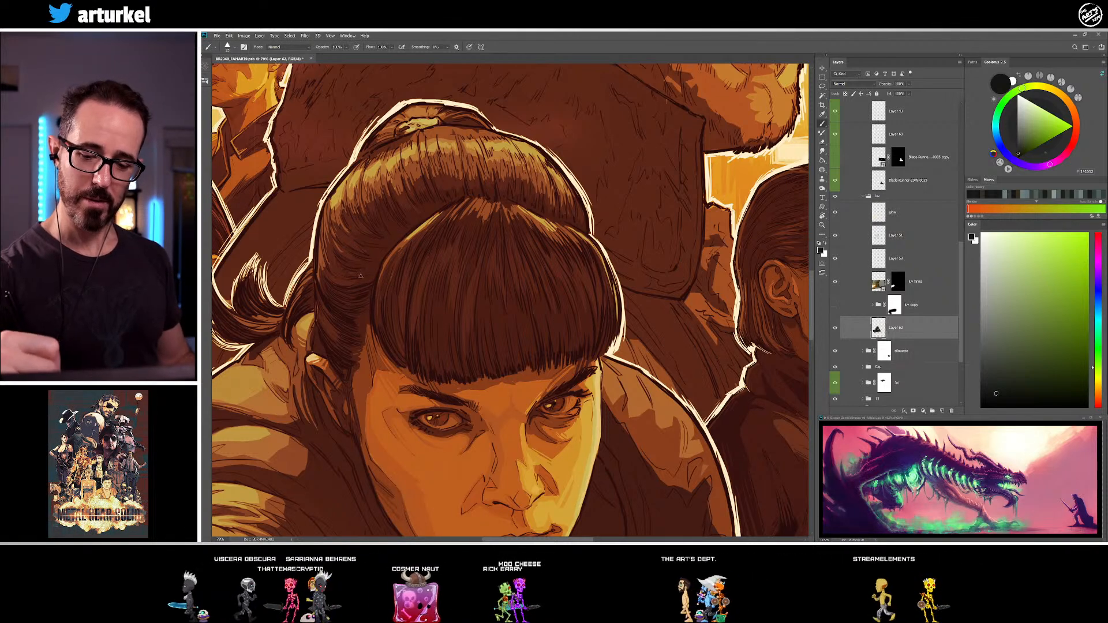
{"action": "left_click", "coordinate": [333, 256], "text": "alt"}
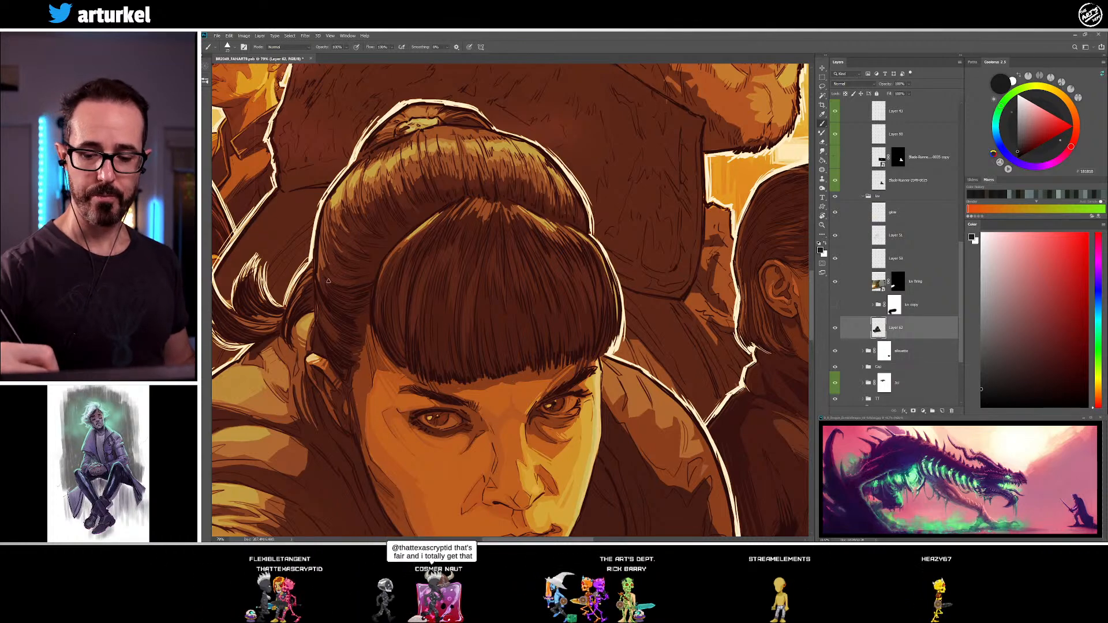
Paint dark fold strokes on the reaching woman's coat beside her far cheek in sampled dark brown and near-black
{"action": "left_click_drag", "start_coordinate": [532, 373], "coordinate": [456, 398]}
{"action": "left_click", "coordinate": [538, 392], "text": "alt"}
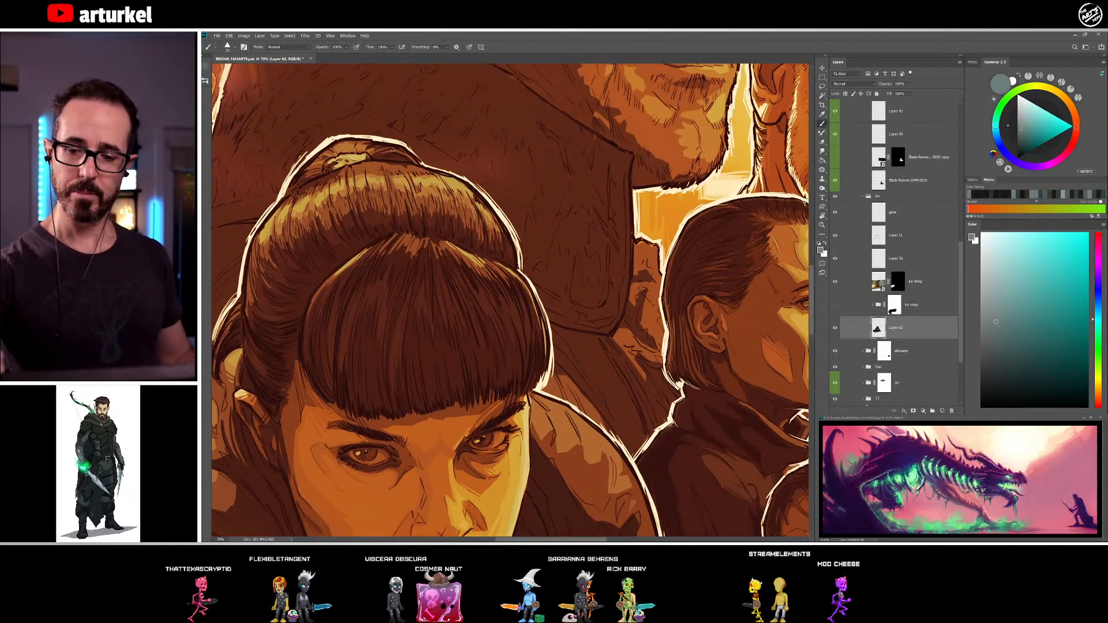
{"action": "left_click_drag", "start_coordinate": [536, 390], "coordinate": [543, 177]}
{"action": "left_click_drag", "start_coordinate": [596, 365], "coordinate": [492, 345]}
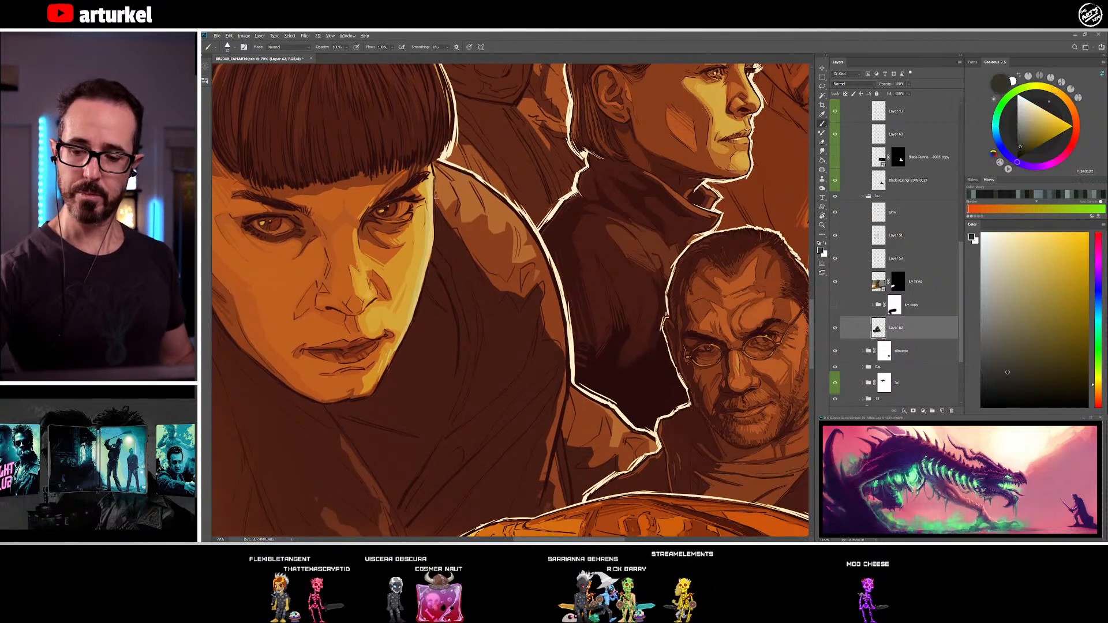
{"action": "left_click", "coordinate": [447, 227], "text": "alt"}
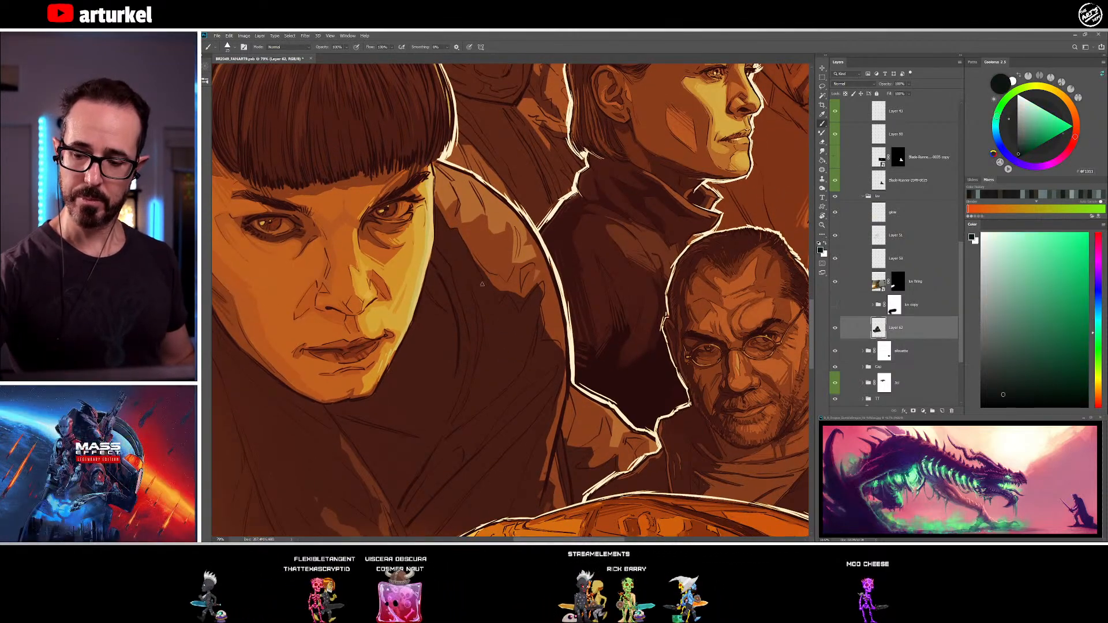
{"action": "mouse_move", "coordinate": [518, 273]}
{"action": "left_mouse_down"}
{"action": "mouse_move", "coordinate": [475, 248]}
{"action": "mouse_move", "coordinate": [458, 274]}
{"action": "mouse_move", "coordinate": [475, 282]}
{"action": "left_mouse_up"}
{"action": "left_click", "coordinate": [450, 262], "text": "alt"}
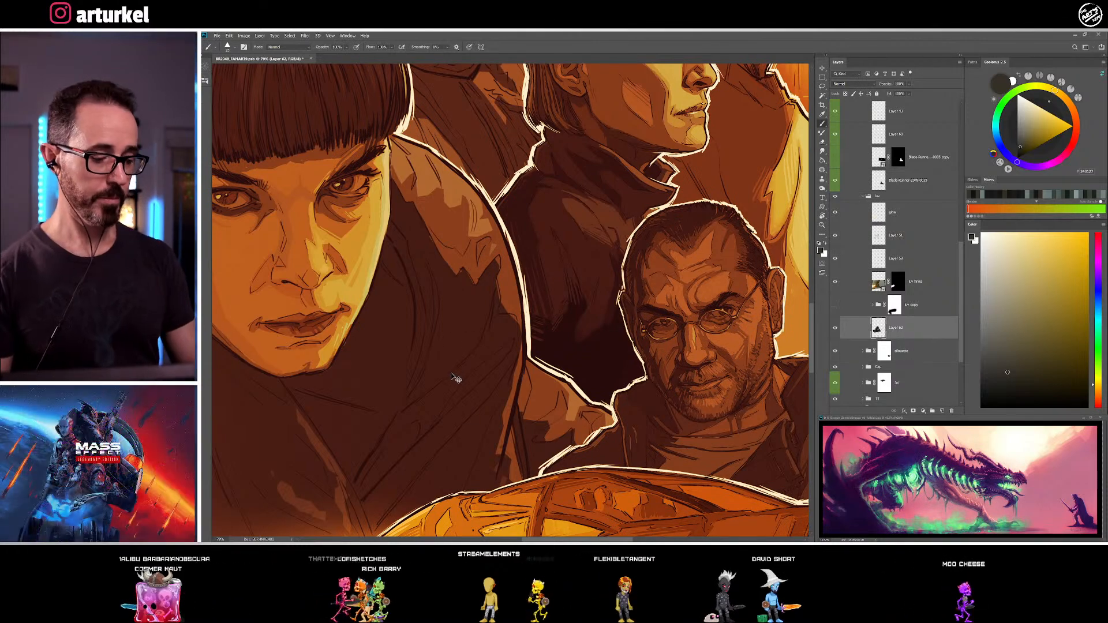
Hatch the coat folds below her chin and darken the seam lines along the coat's far edge in near-black
{"action": "key", "text": "ctrl+0"}
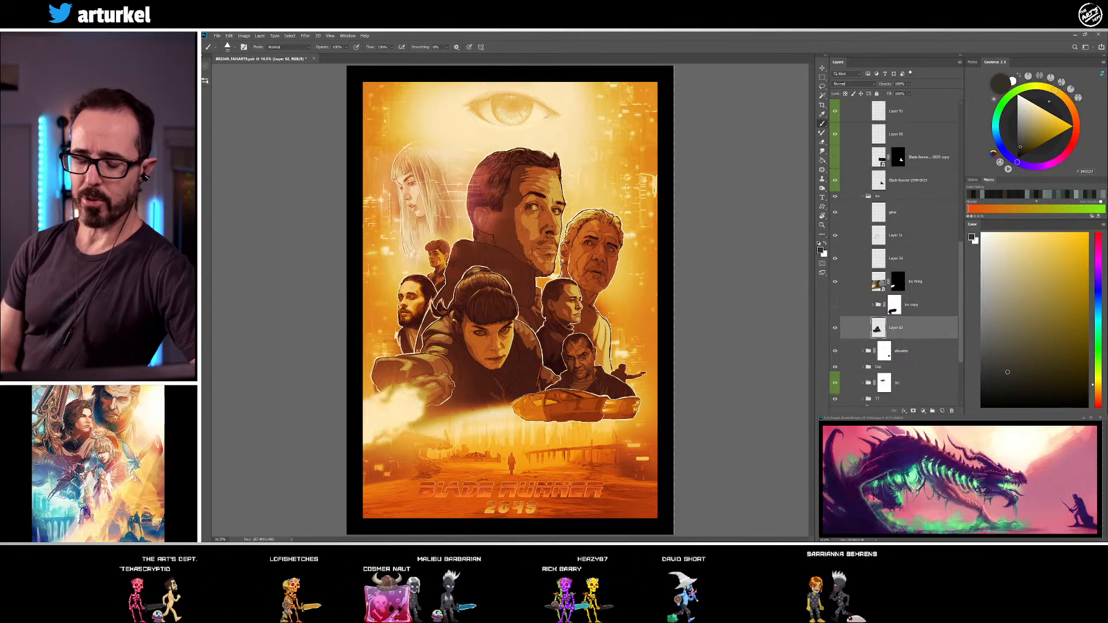
{"action": "key", "text": "z"}
{"action": "left_click_drag", "start_coordinate": [537, 490], "coordinate": [630, 278]}
{"action": "left_click_drag", "start_coordinate": [569, 402], "coordinate": [569, 279]}
{"action": "left_click_drag", "start_coordinate": [613, 215], "coordinate": [502, 421]}
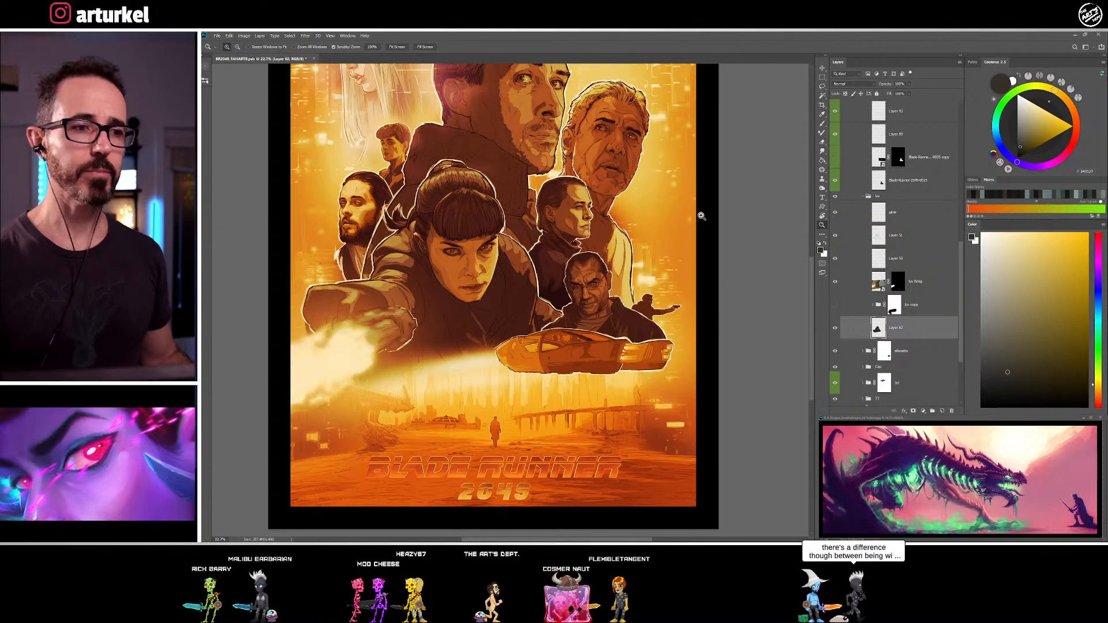
{"action": "left_click_drag", "start_coordinate": [470, 260], "coordinate": [552, 267]}
{"action": "key", "text": "b"}
{"action": "mouse_move", "coordinate": [599, 318]}
{"action": "left_mouse_down"}
{"action": "mouse_move", "coordinate": [453, 299]}
{"action": "mouse_move", "coordinate": [525, 277]}
{"action": "left_mouse_up"}
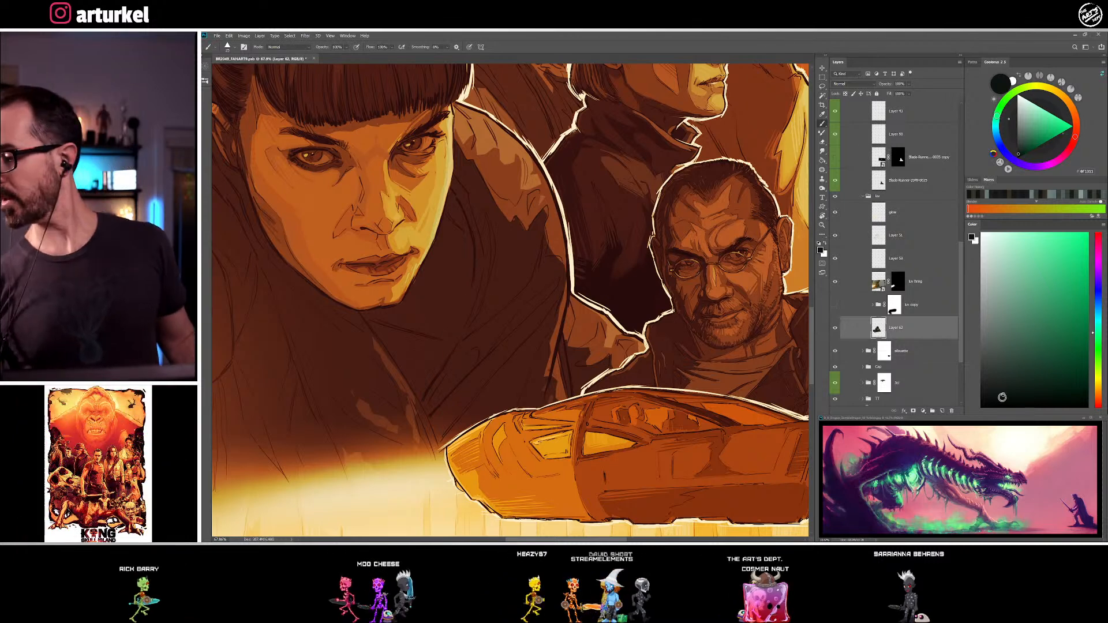
{"action": "left_click", "coordinate": [1003, 399]}
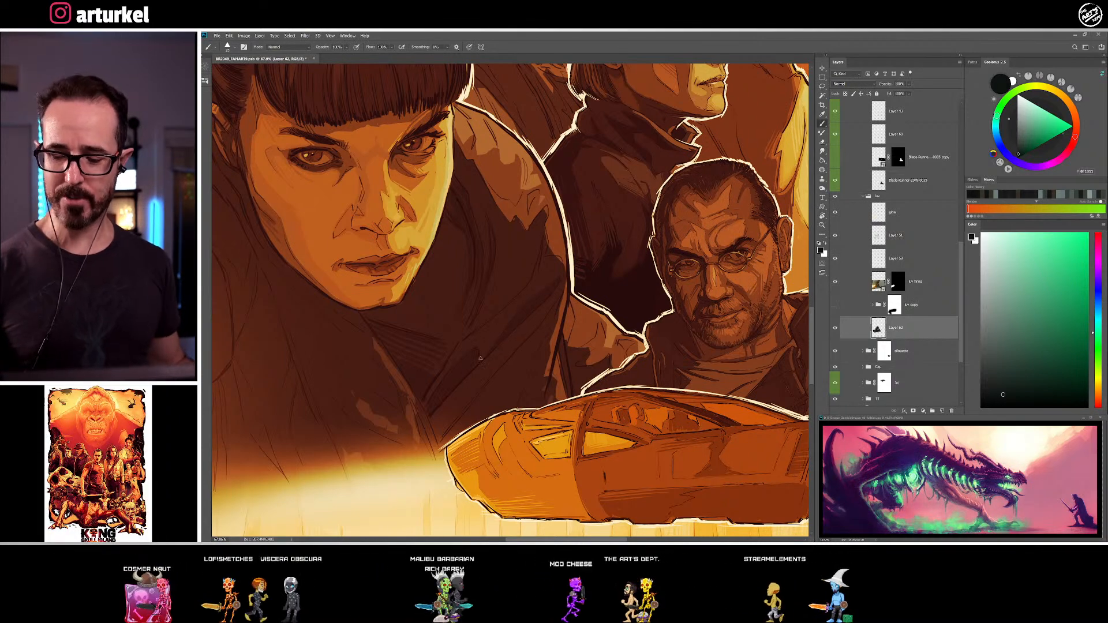
{"action": "left_click", "coordinate": [557, 325], "text": "alt"}
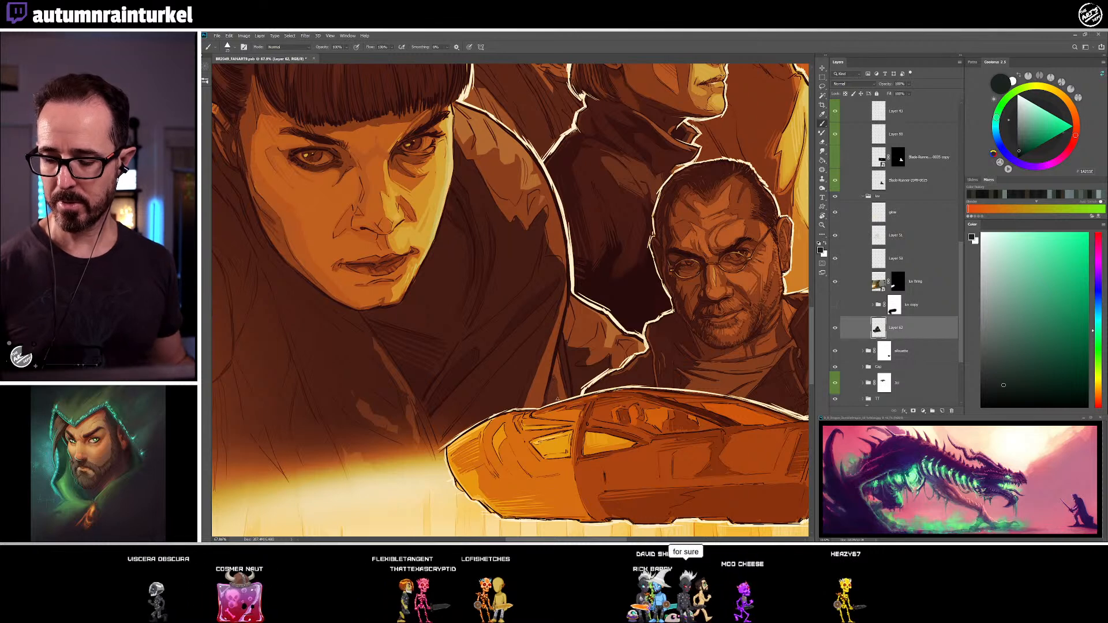
{"action": "left_click", "coordinate": [553, 371], "text": "alt"}
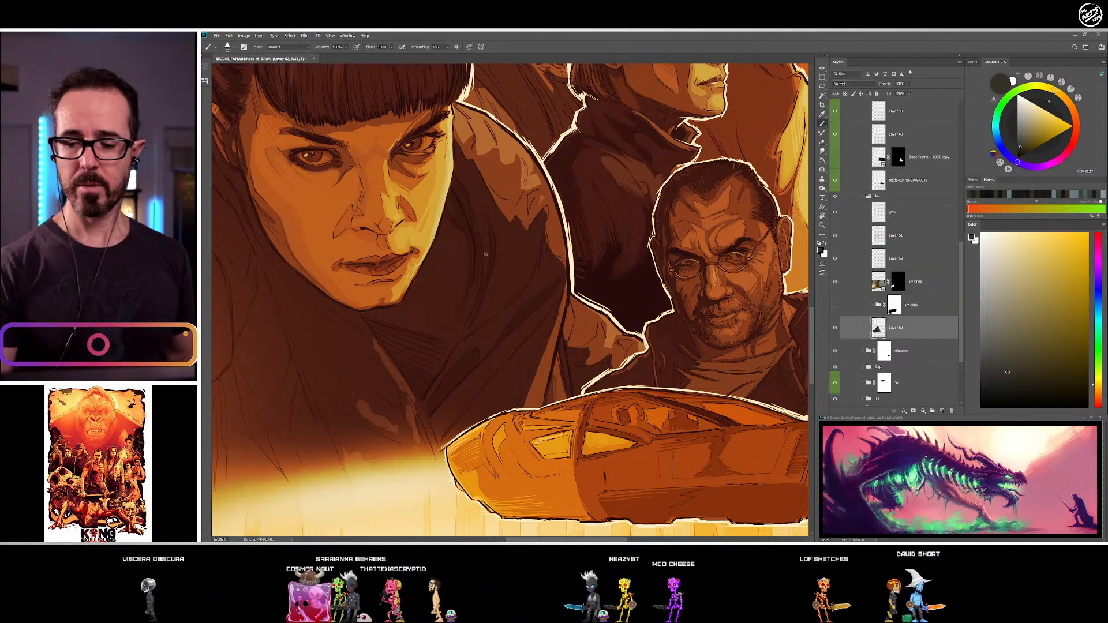
Shade the creases of the coat's lit lower sleeve, above the flying car, with sampled near-black and dark brown
{"action": "left_click_drag", "start_coordinate": [478, 179], "coordinate": [461, 274]}
{"action": "left_click_drag", "start_coordinate": [516, 293], "coordinate": [470, 229]}
{"action": "left_click", "coordinate": [469, 230], "text": "alt"}
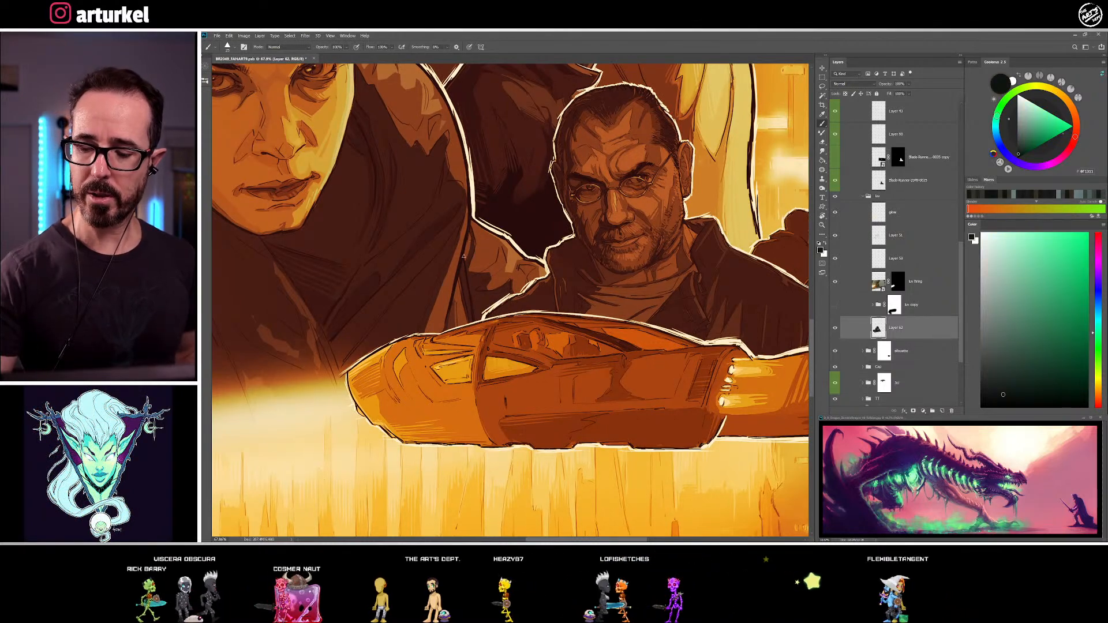
{"action": "left_click", "coordinate": [509, 249], "text": "alt"}
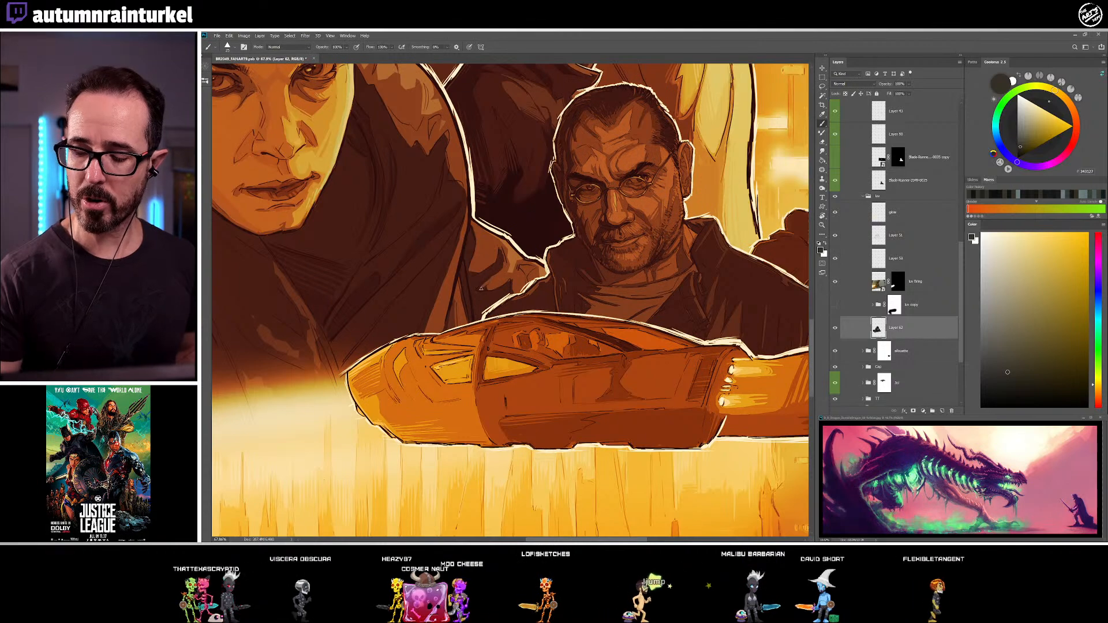
{"action": "left_click", "coordinate": [498, 265], "text": "alt"}
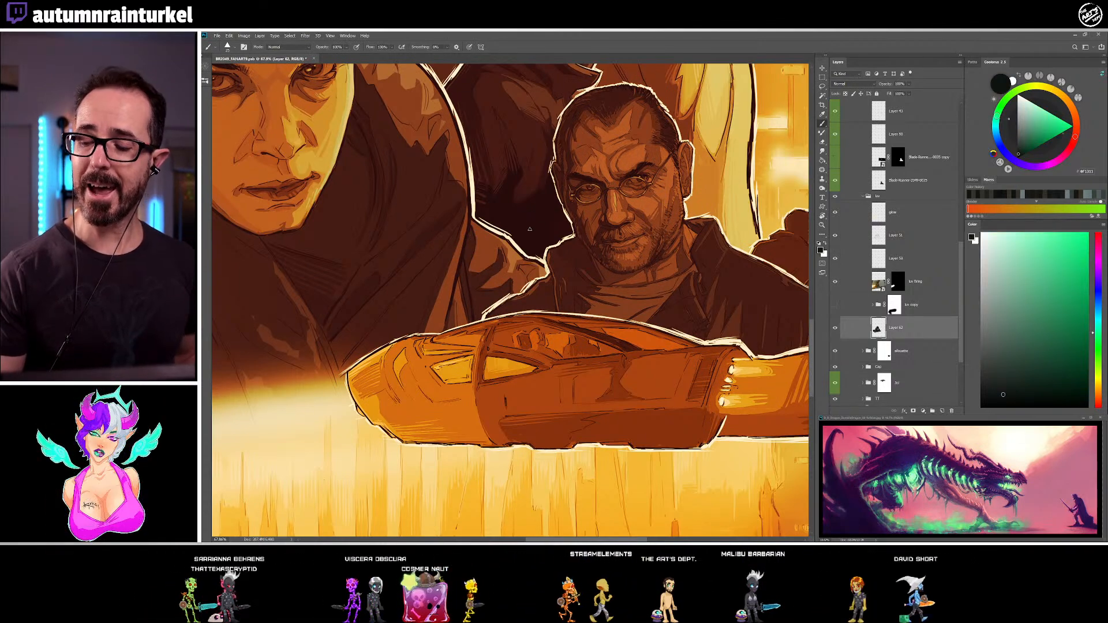
{"action": "left_click", "coordinate": [514, 256], "text": "alt"}
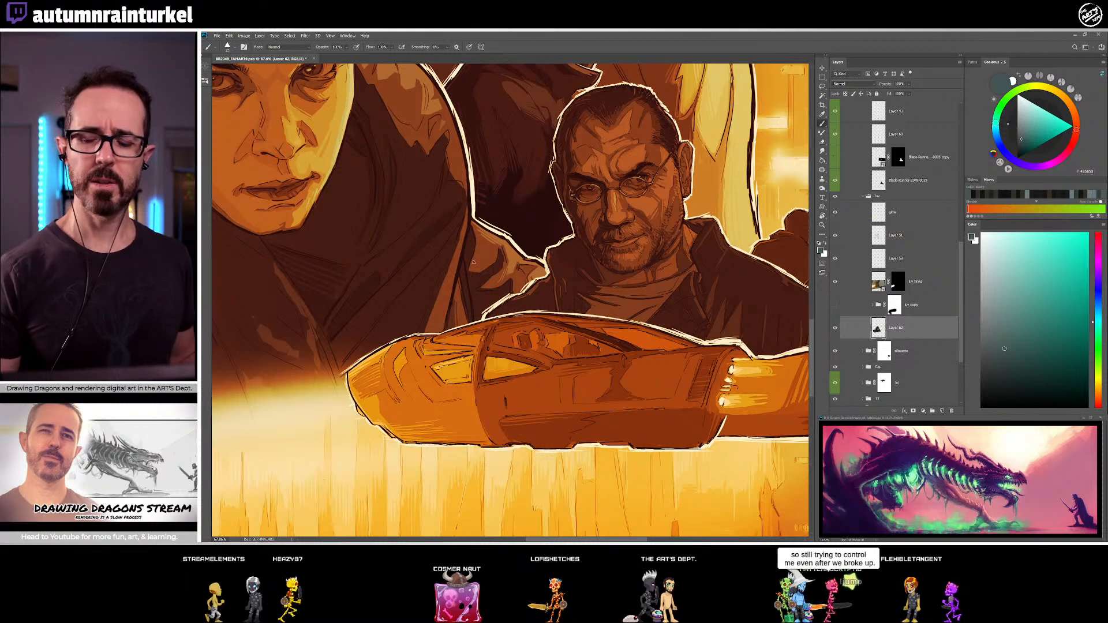
Add dark strokes around the lit patches on the coat's far shoulder in sampled dark brown and near-black
{"action": "left_click", "coordinate": [463, 232], "text": "alt"}
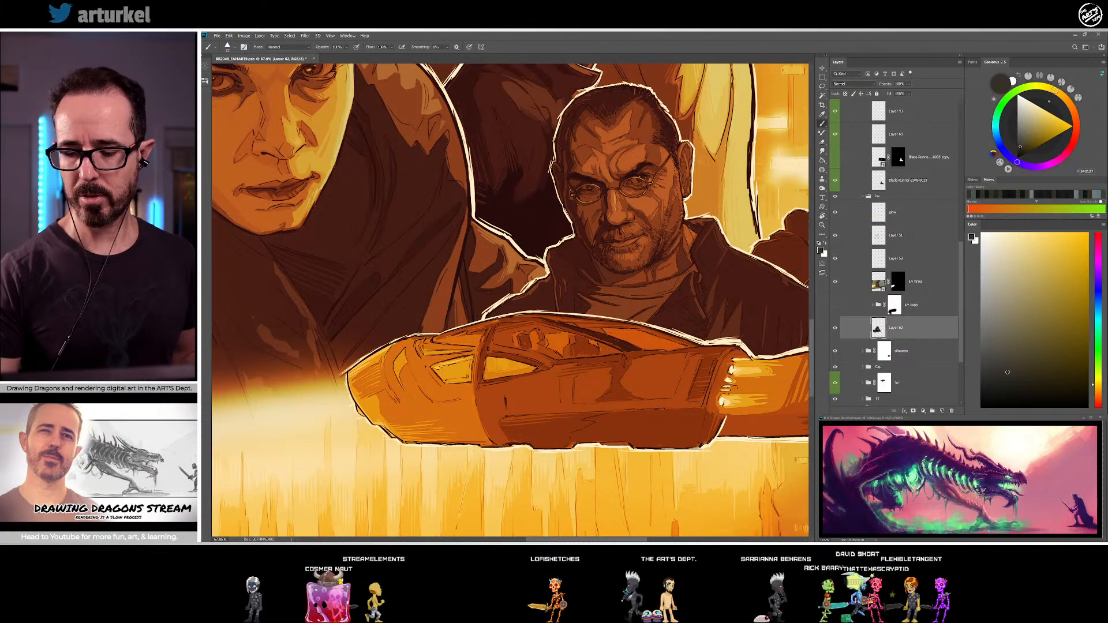
{"action": "left_click_drag", "start_coordinate": [430, 310], "coordinate": [435, 323]}
{"action": "left_click", "coordinate": [457, 173], "text": "alt"}
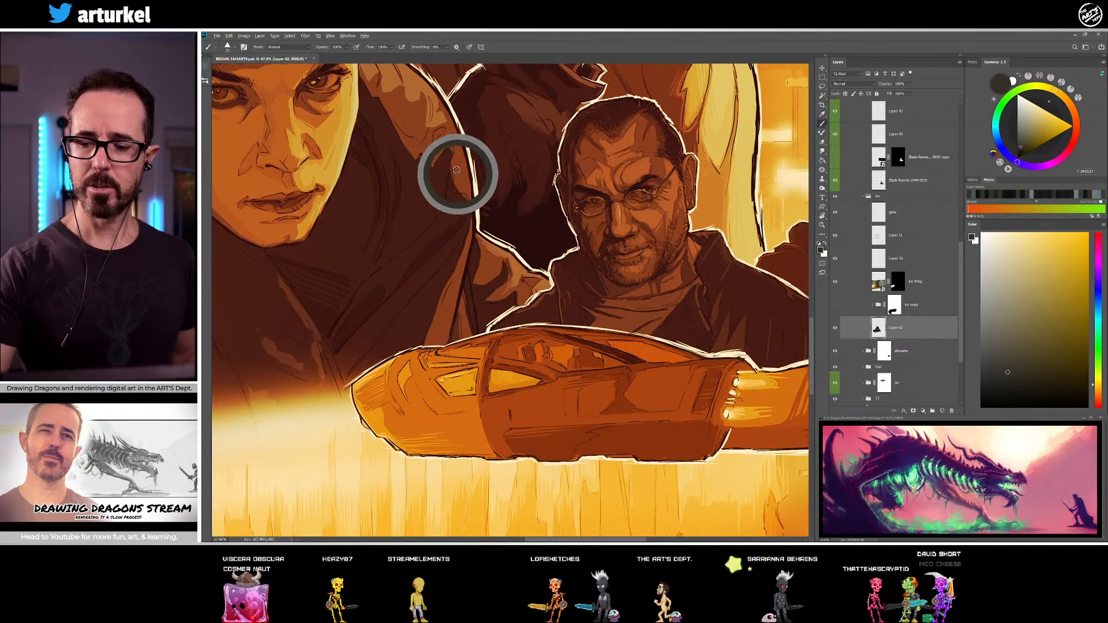
{"action": "left_click", "coordinate": [450, 148], "text": "alt"}
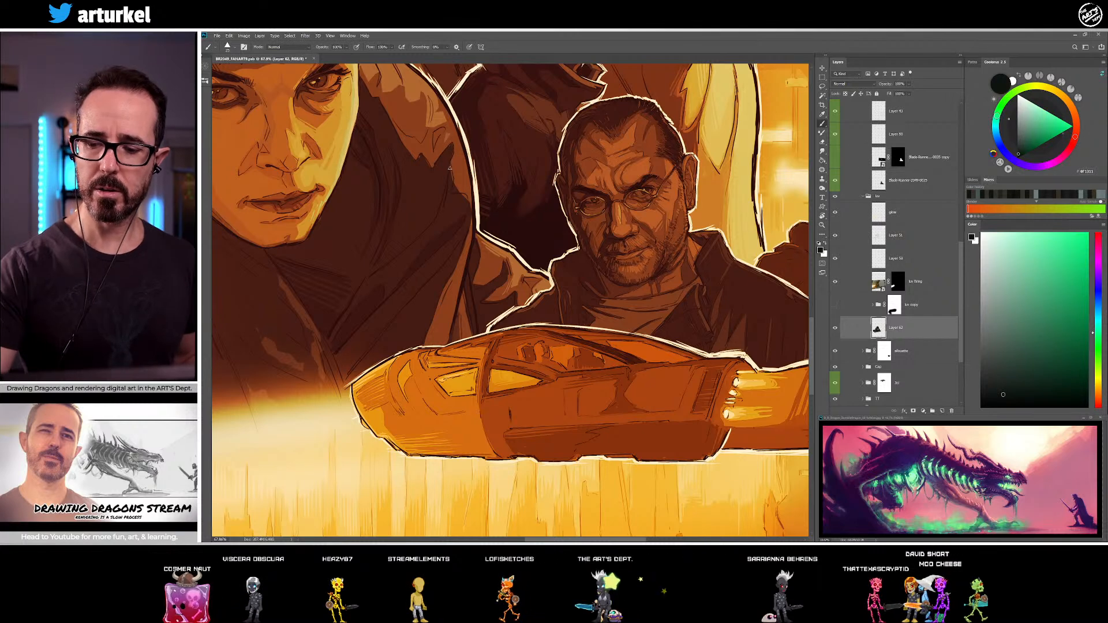
{"action": "left_click", "coordinate": [463, 192], "text": "alt"}
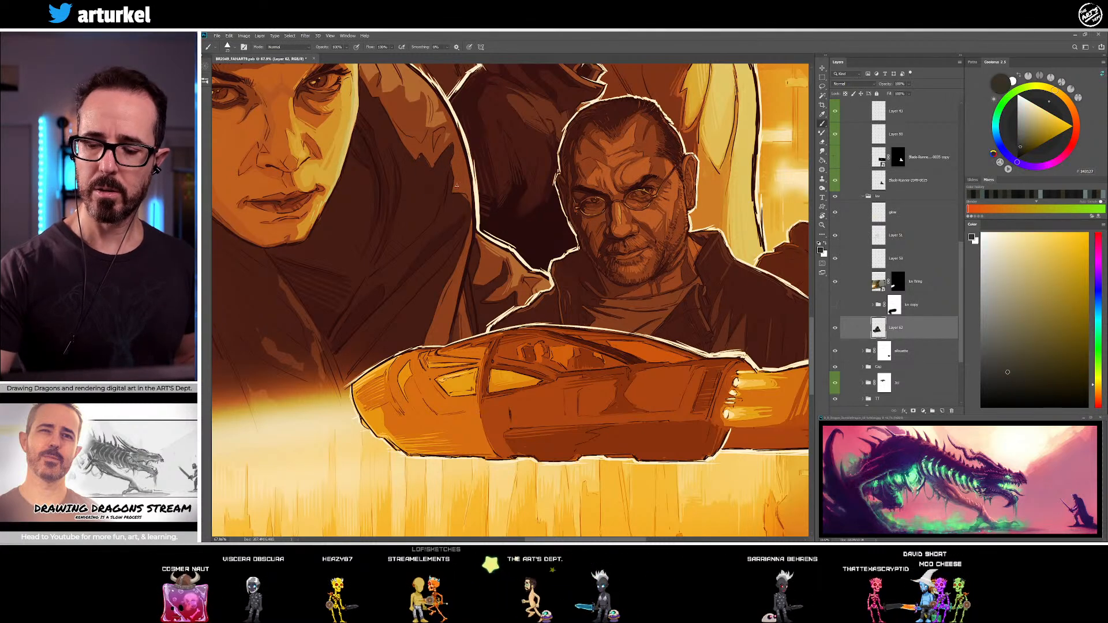
{"action": "left_click", "coordinate": [462, 196], "text": "alt"}
Define the lit fold across the coat's chest and add a near-black fold line toward the headlight glow
{"action": "left_click_drag", "start_coordinate": [362, 352], "coordinate": [397, 304]}
{"action": "left_click", "coordinate": [341, 254], "text": "alt"}
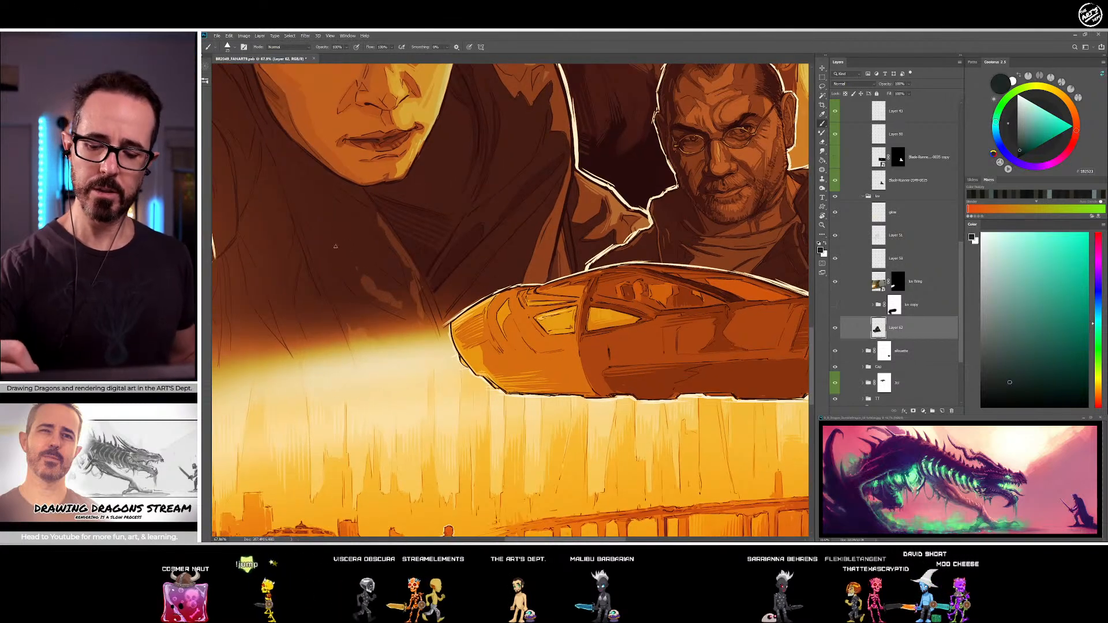
{"action": "left_click_drag", "start_coordinate": [349, 253], "coordinate": [397, 307]}
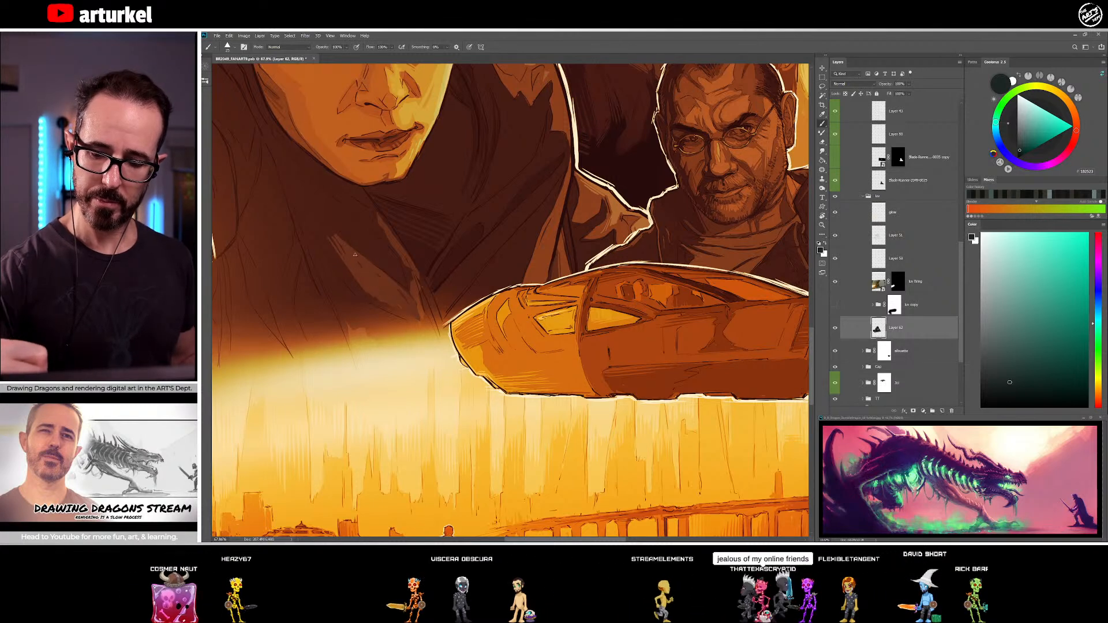
{"action": "left_click_drag", "start_coordinate": [516, 323], "coordinate": [496, 313]}
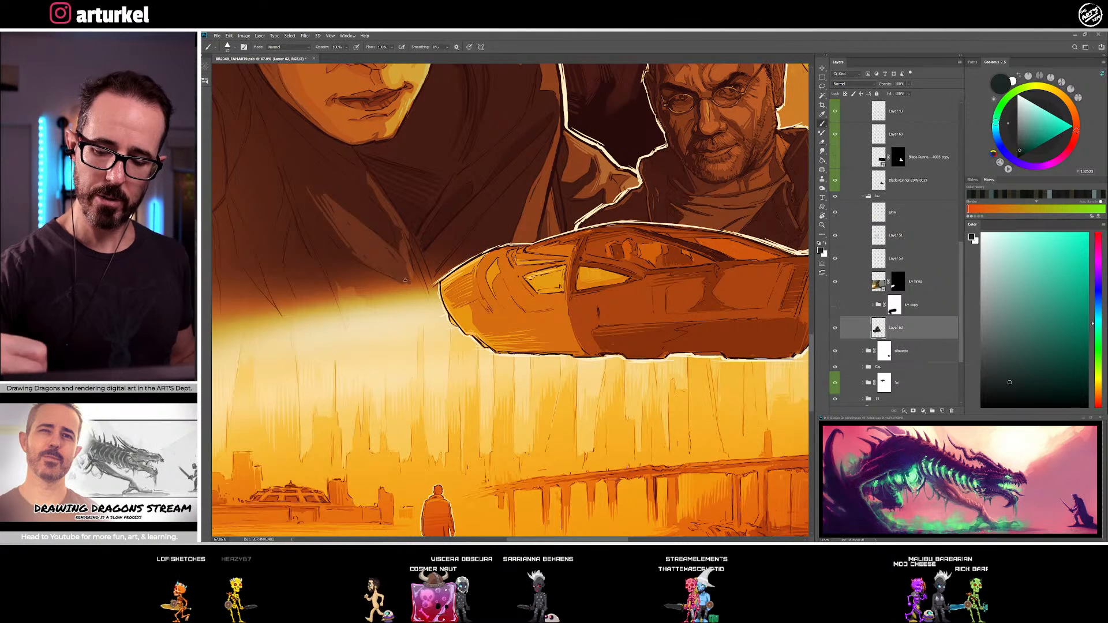
{"action": "left_click", "coordinate": [319, 256], "text": "alt"}
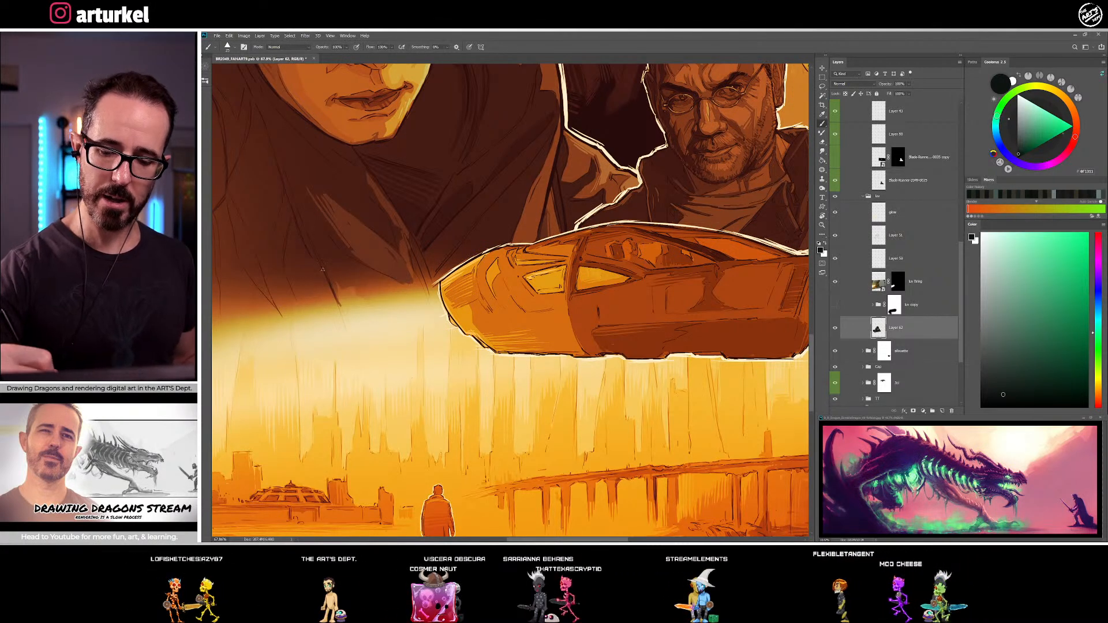
{"action": "left_click_drag", "start_coordinate": [363, 224], "coordinate": [421, 267]}
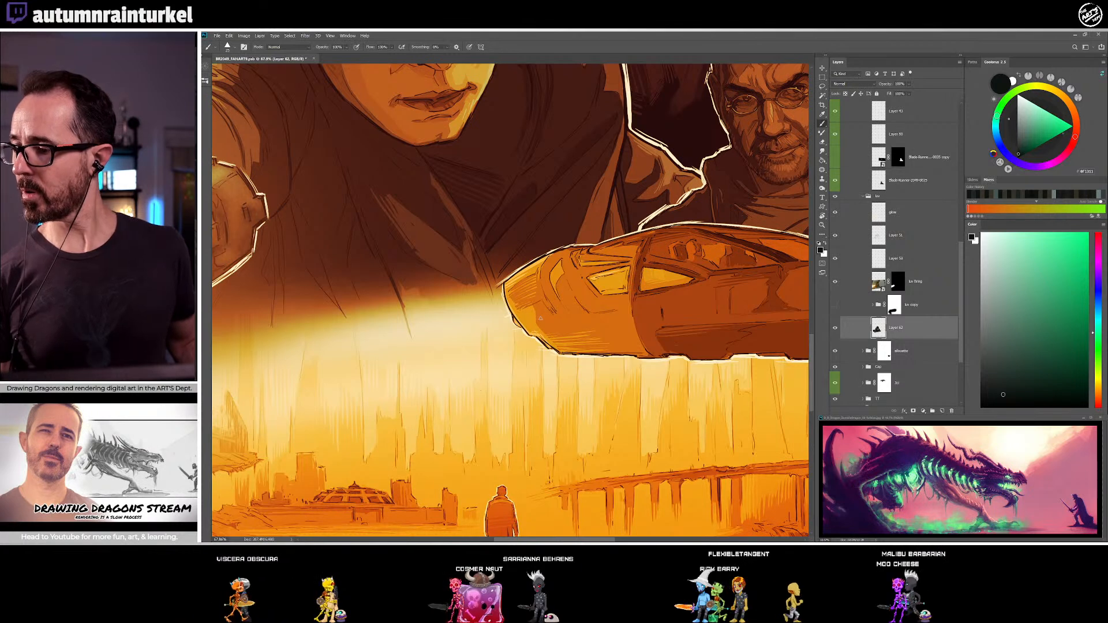
Hatch the coat's lower edge over the headlight glow beside the car's nose with sampled dark tones
{"action": "left_click", "coordinate": [383, 253], "text": "alt"}
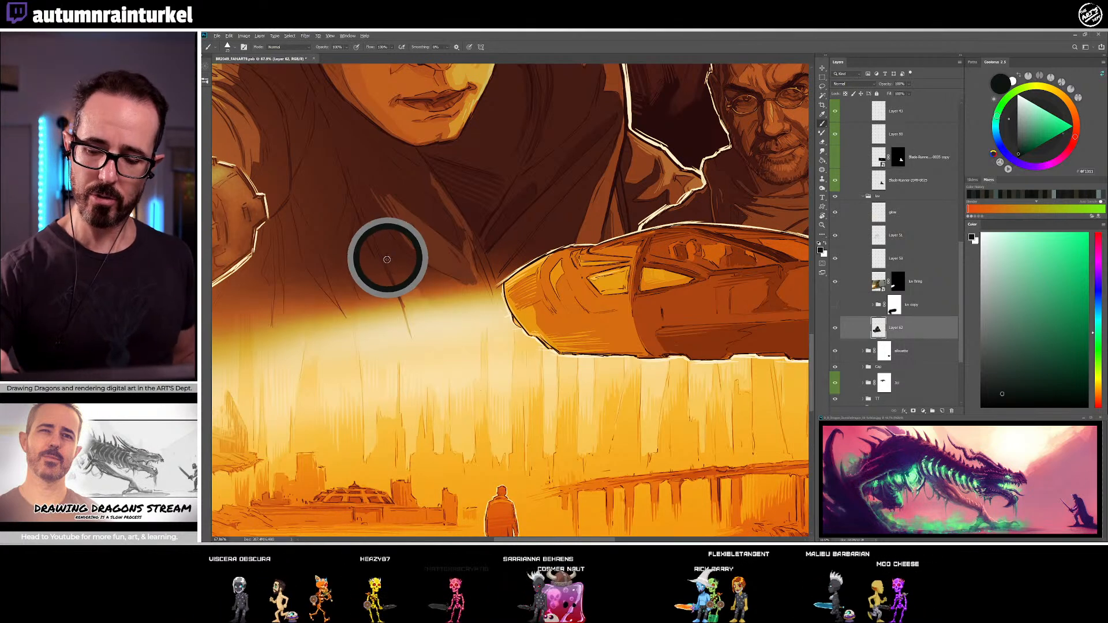
{"action": "left_click", "coordinate": [374, 224], "text": "alt"}
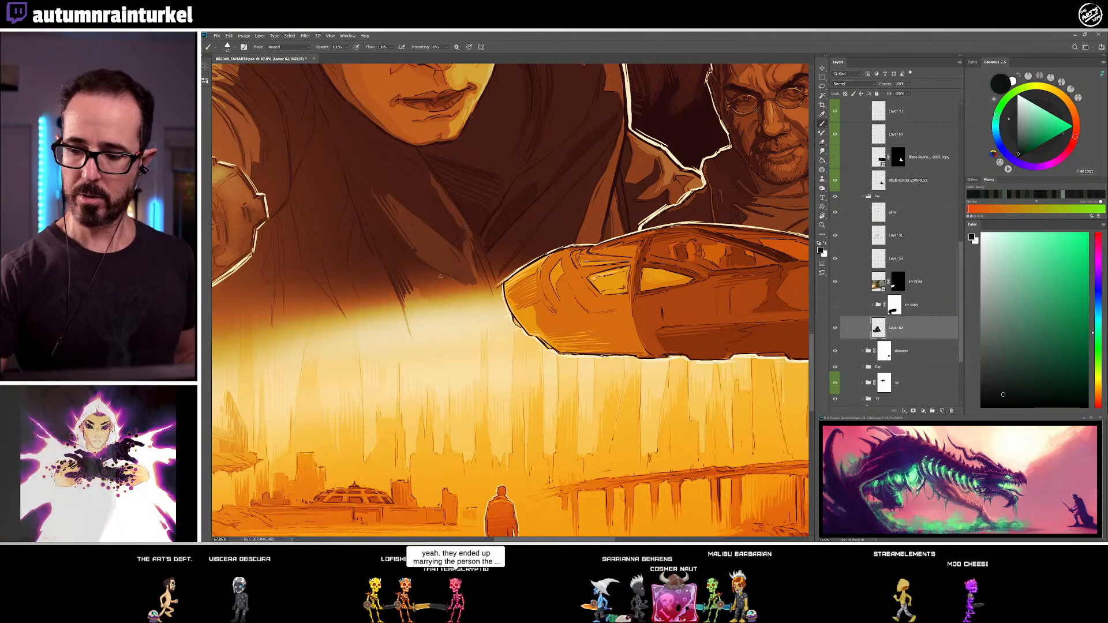
{"action": "left_click", "coordinate": [452, 247], "text": "alt"}
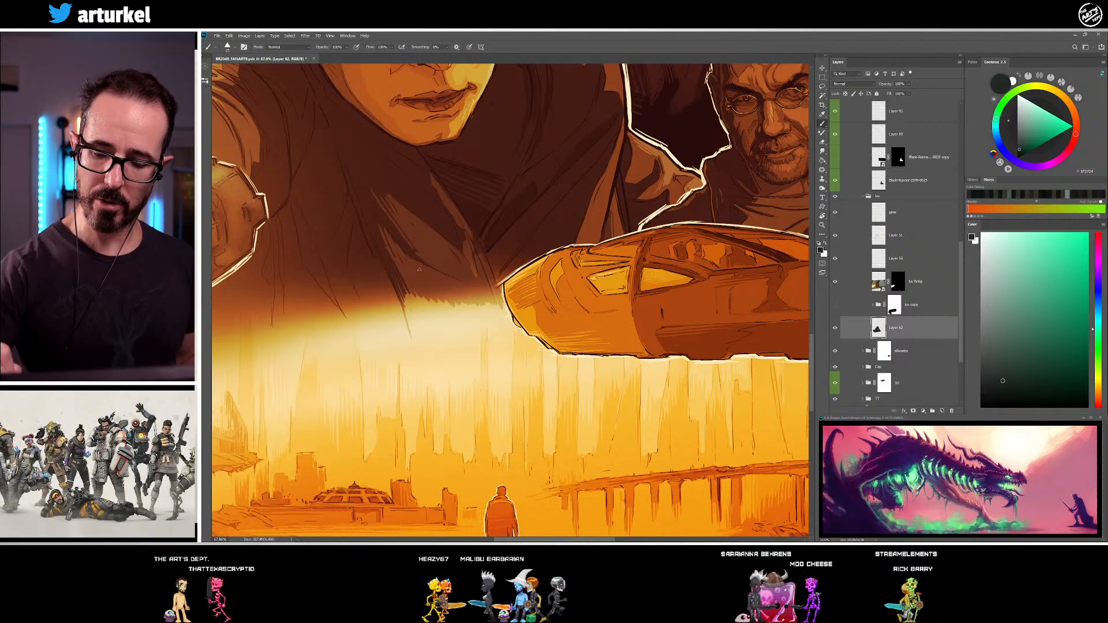
{"action": "left_click", "coordinate": [373, 223], "text": "alt"}
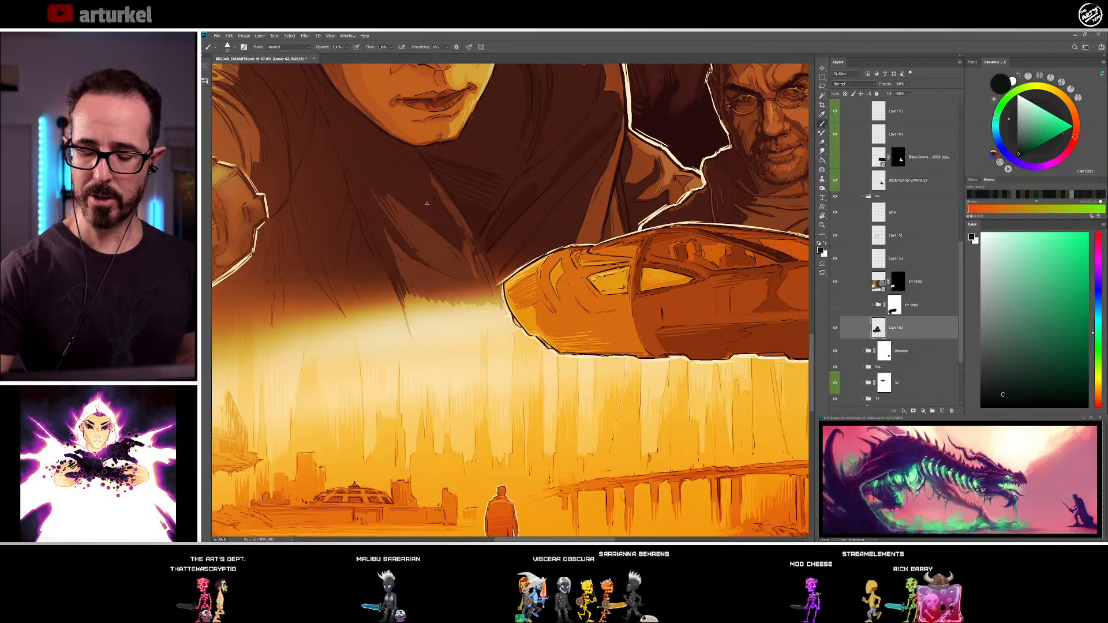
Extend a long near-black fold line from the coat down through the headlight glow and hatch beside it toward the car's nose
{"action": "left_click_drag", "start_coordinate": [428, 170], "coordinate": [452, 211]}
{"action": "left_click", "coordinate": [388, 262], "text": "alt"}
{"action": "left_click_drag", "start_coordinate": [389, 266], "coordinate": [416, 349]}
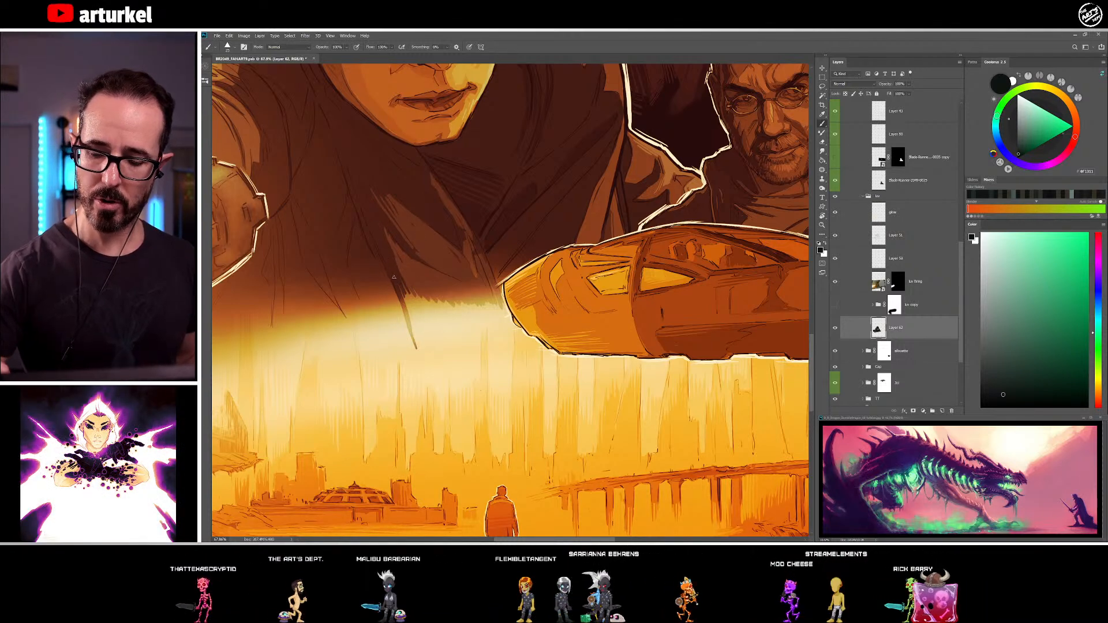
{"action": "left_click_drag", "start_coordinate": [391, 268], "coordinate": [422, 360]}
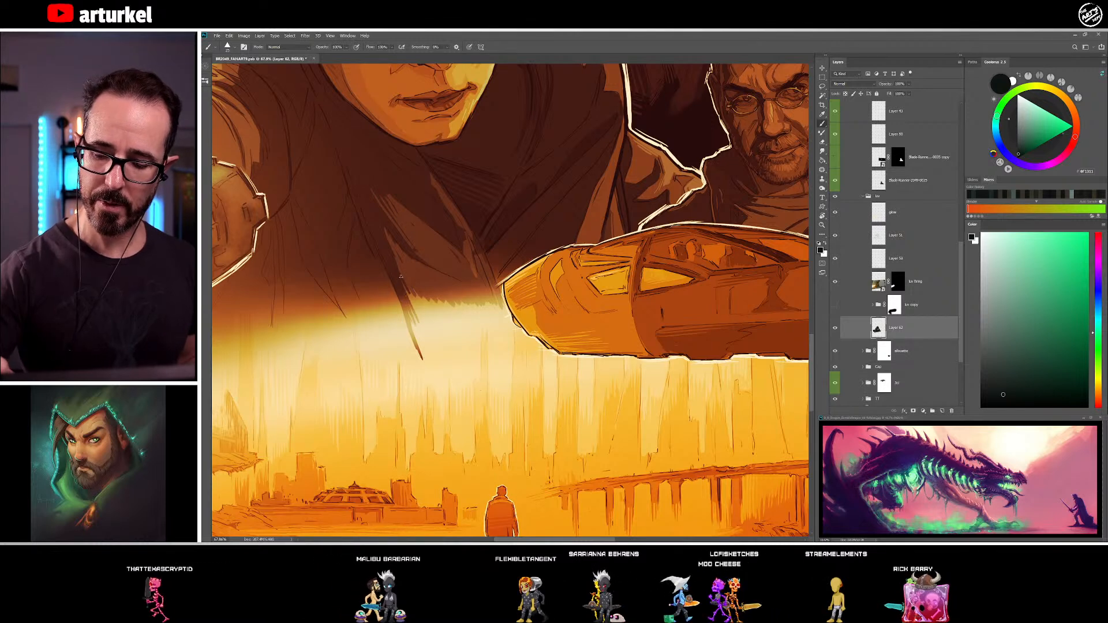
{"action": "left_click", "coordinate": [404, 265], "text": "alt"}
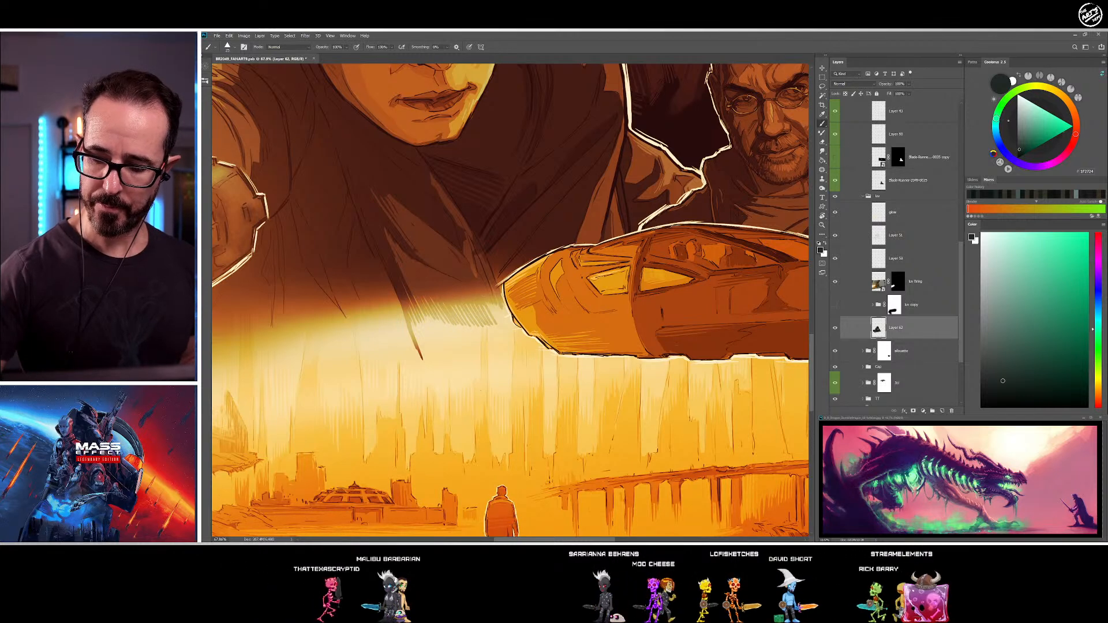
Strengthen the fold lines running down the coat between the outstretched hand and the long fold line with sampled near-black
{"action": "left_click_drag", "start_coordinate": [531, 250], "coordinate": [512, 276]}
{"action": "left_click_drag", "start_coordinate": [533, 411], "coordinate": [637, 361]}
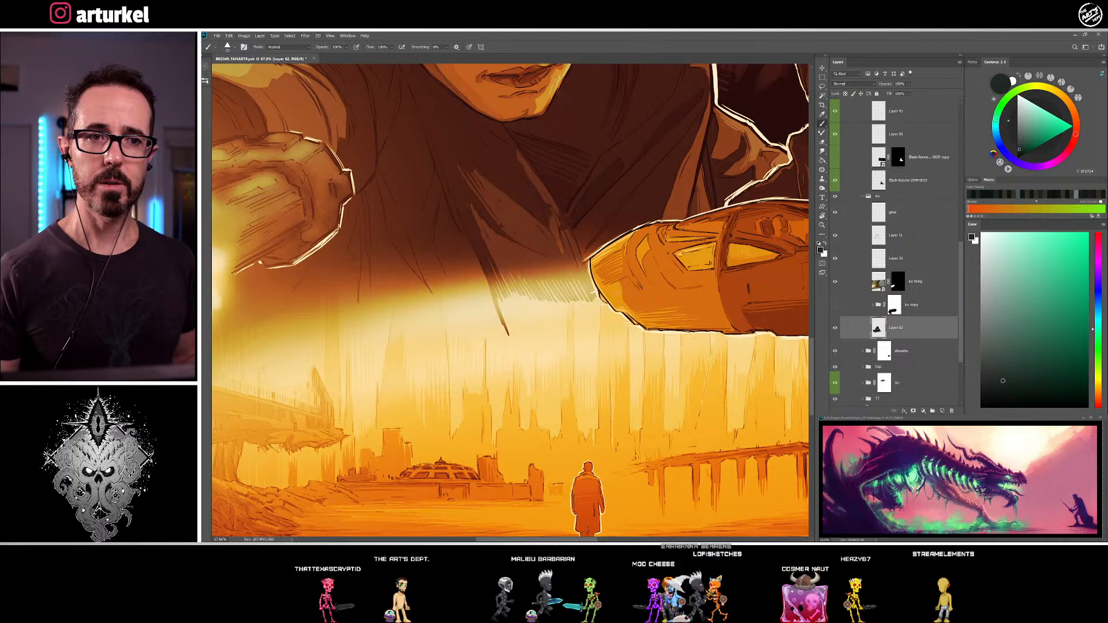
{"action": "left_click", "coordinate": [444, 222], "text": "alt"}
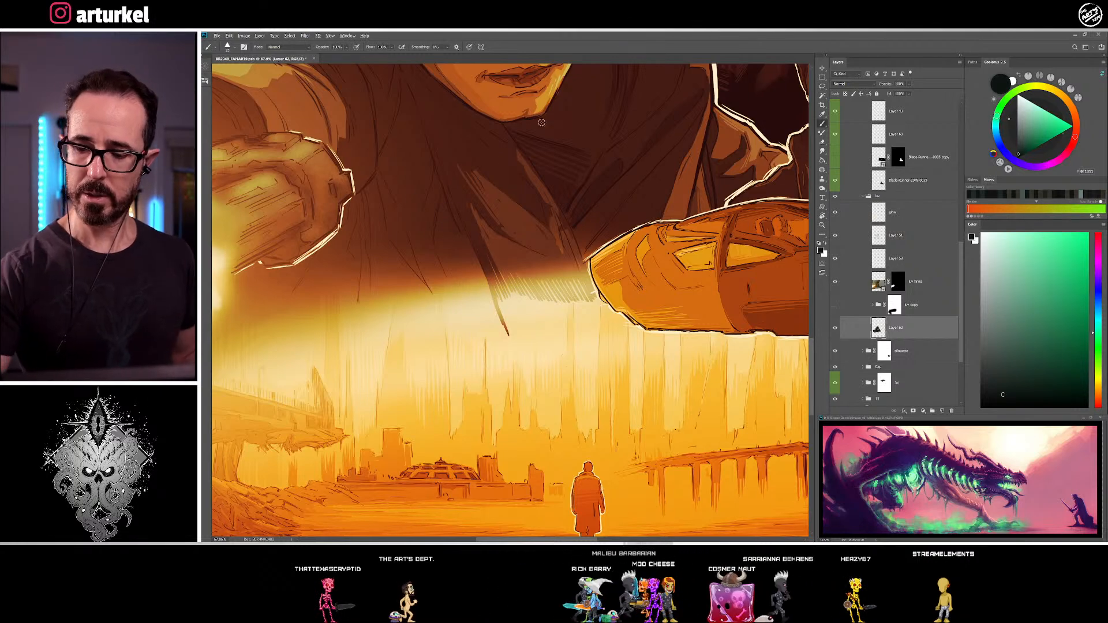
{"action": "left_click", "coordinate": [510, 152], "text": "alt"}
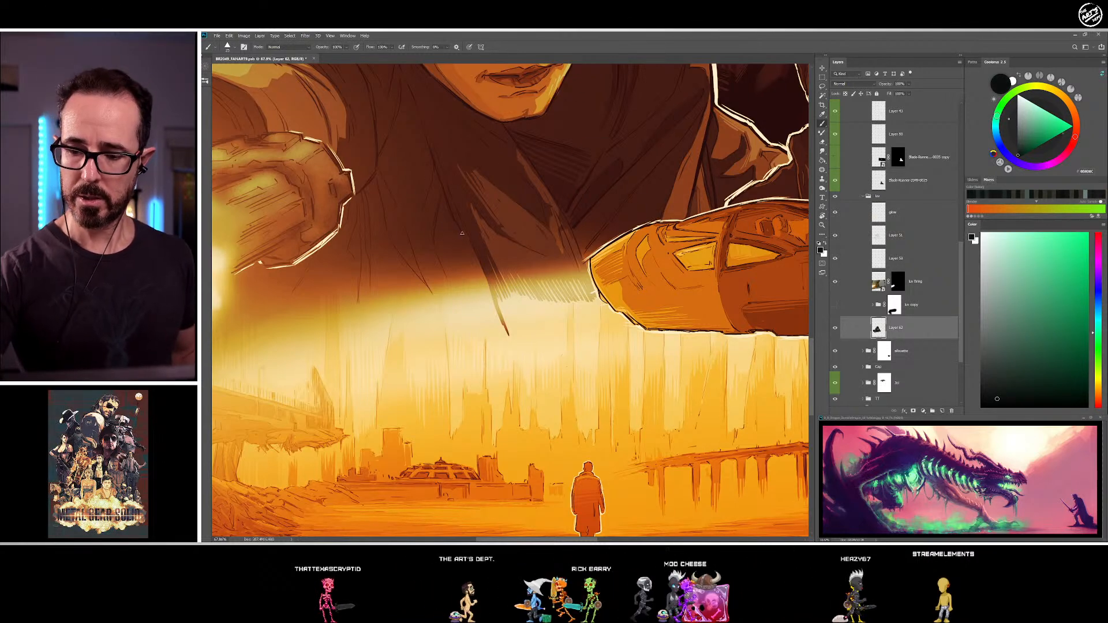
{"action": "scroll", "coordinate": [450, 237], "scroll_direction": "up", "scroll_amount": 2}
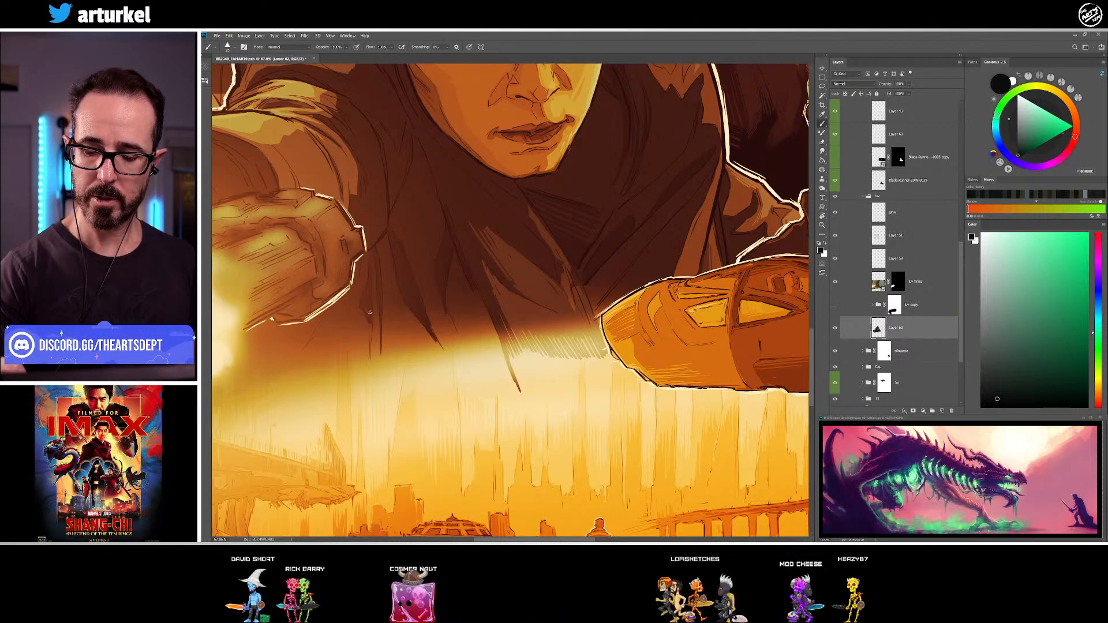
{"action": "left_click_drag", "start_coordinate": [417, 350], "coordinate": [471, 343]}
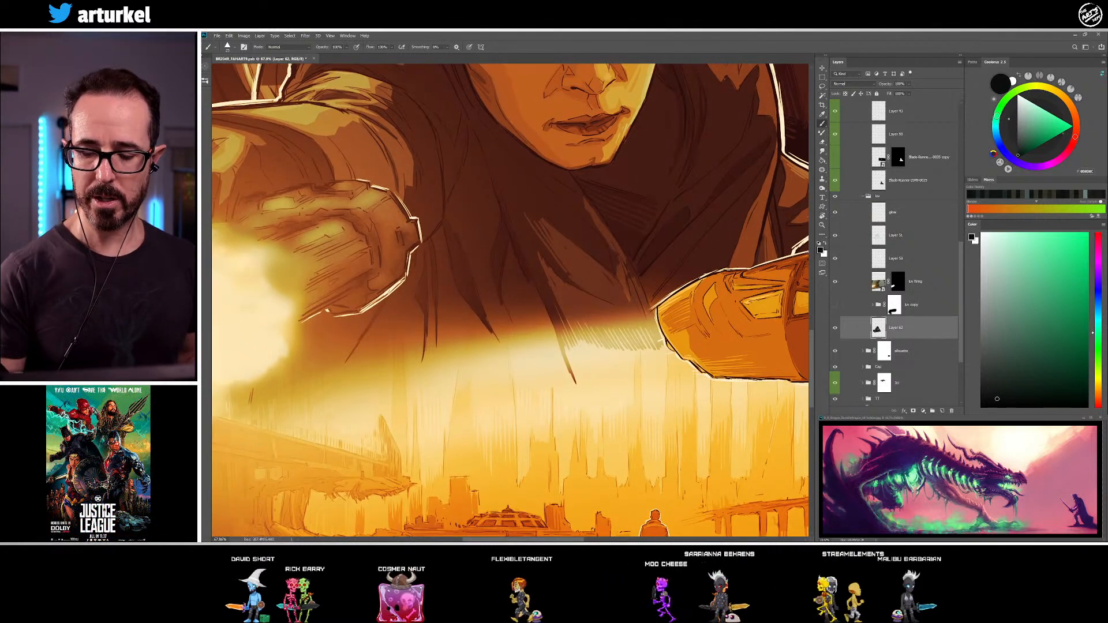
Hatch the coat's lower edge over the headlight glow from the long fold line toward the outstretched hand with a sampled dark tone
{"action": "left_click_drag", "start_coordinate": [623, 228], "coordinate": [511, 250]}
{"action": "left_click", "coordinate": [403, 312], "text": "alt"}
{"action": "left_click", "coordinate": [369, 220], "text": "alt"}
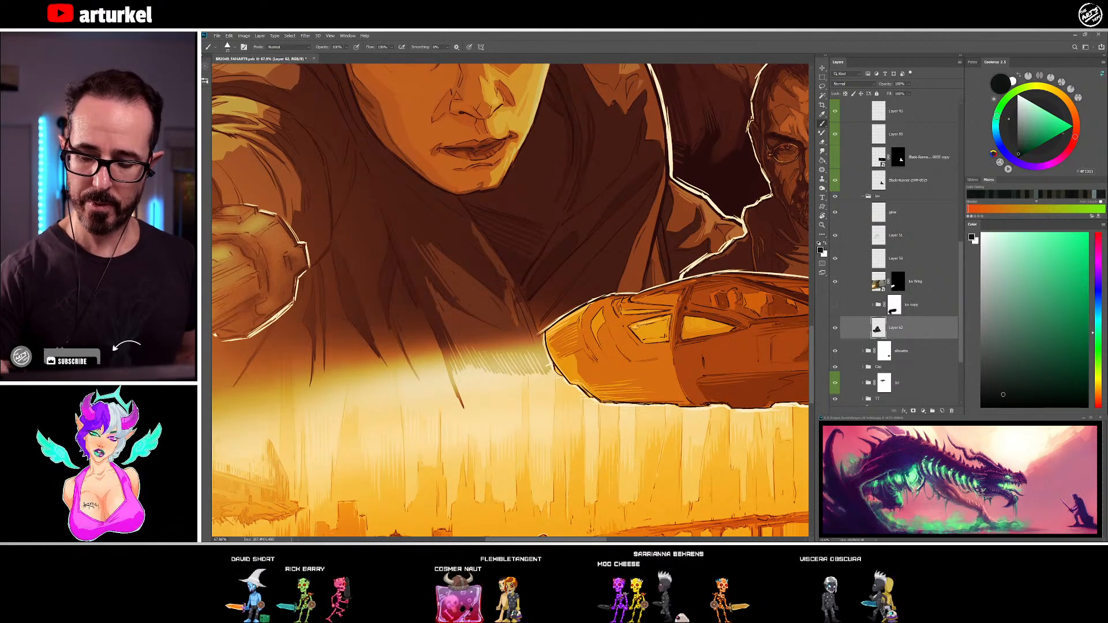
{"action": "mouse_move", "coordinate": [421, 348]}
{"action": "left_mouse_down"}
{"action": "mouse_move", "coordinate": [440, 394]}
{"action": "mouse_move", "coordinate": [454, 385]}
{"action": "left_mouse_up"}
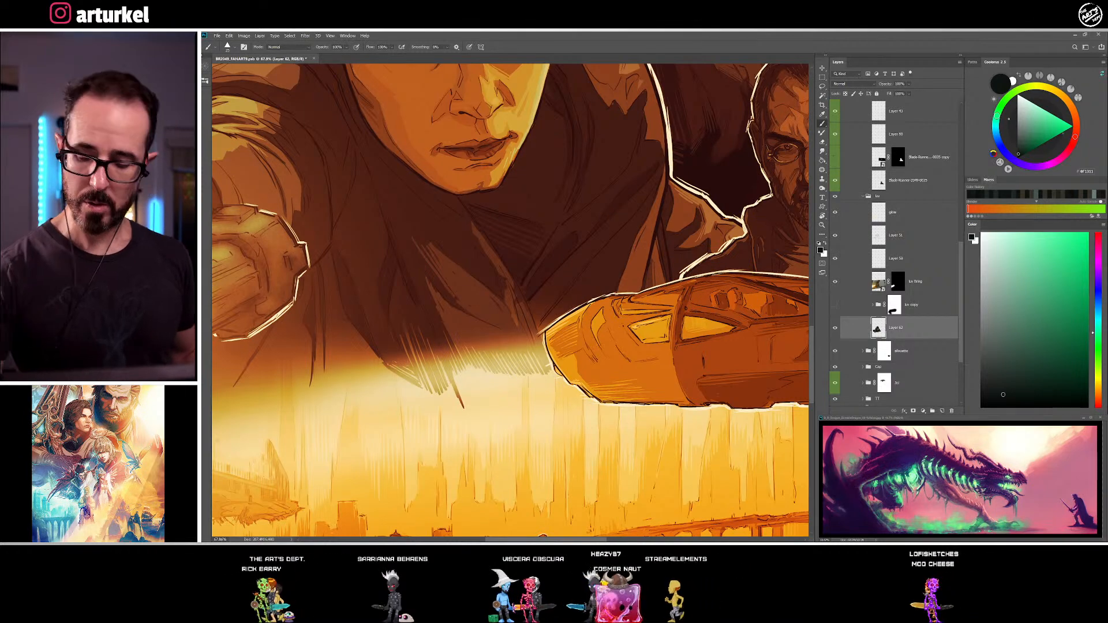
{"action": "left_click_drag", "start_coordinate": [406, 286], "coordinate": [418, 297]}
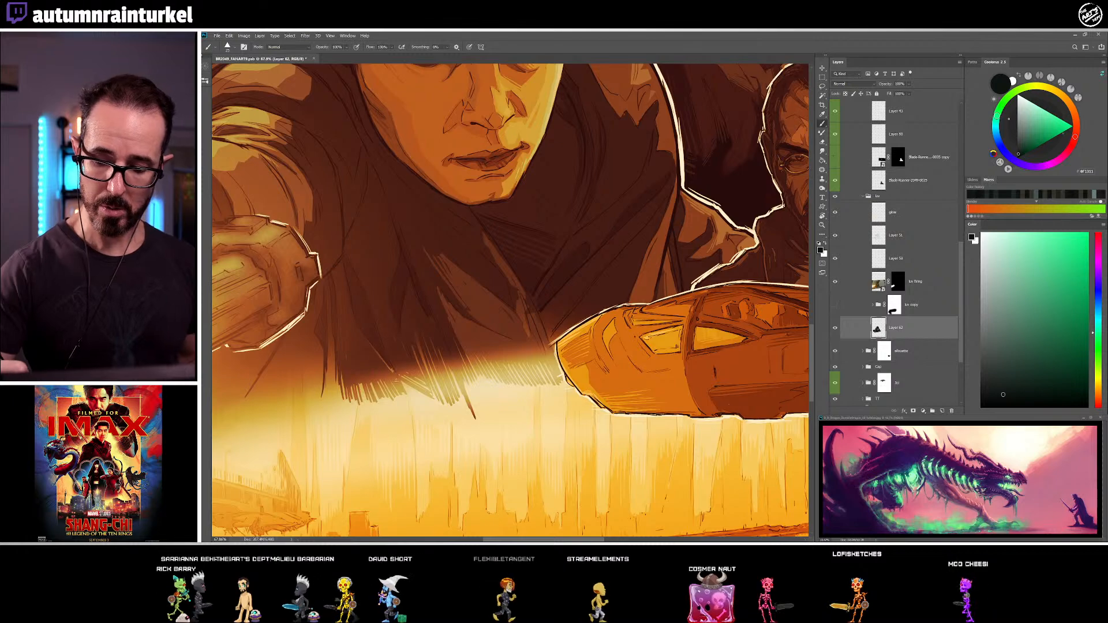
{"action": "mouse_move", "coordinate": [456, 357]}
{"action": "left_mouse_down"}
{"action": "mouse_move", "coordinate": [534, 282]}
{"action": "mouse_move", "coordinate": [523, 287]}
{"action": "left_mouse_up"}
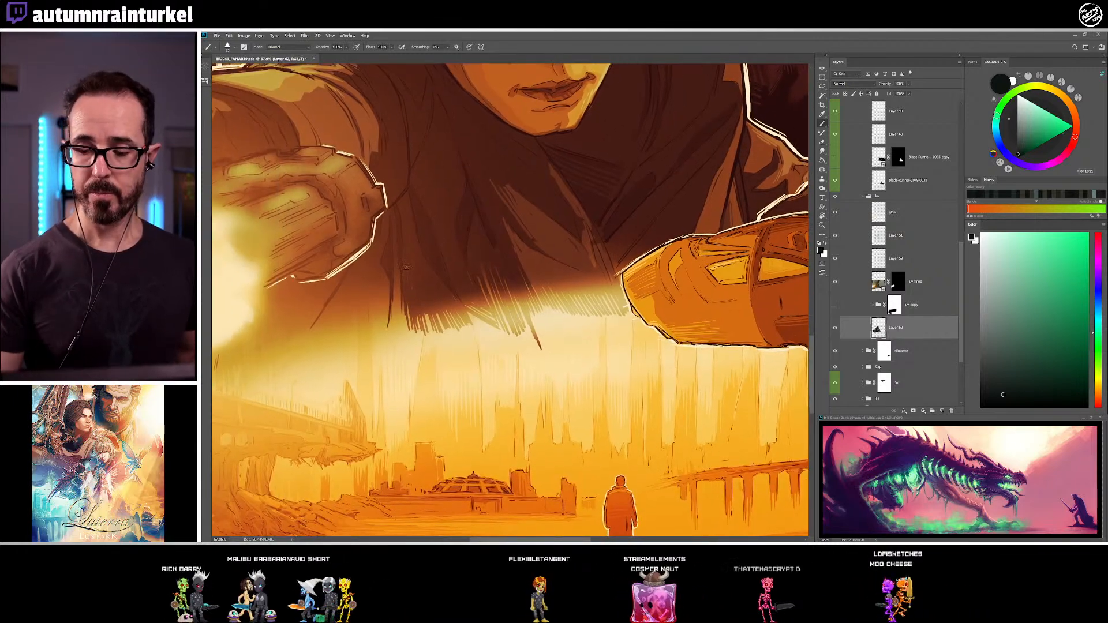
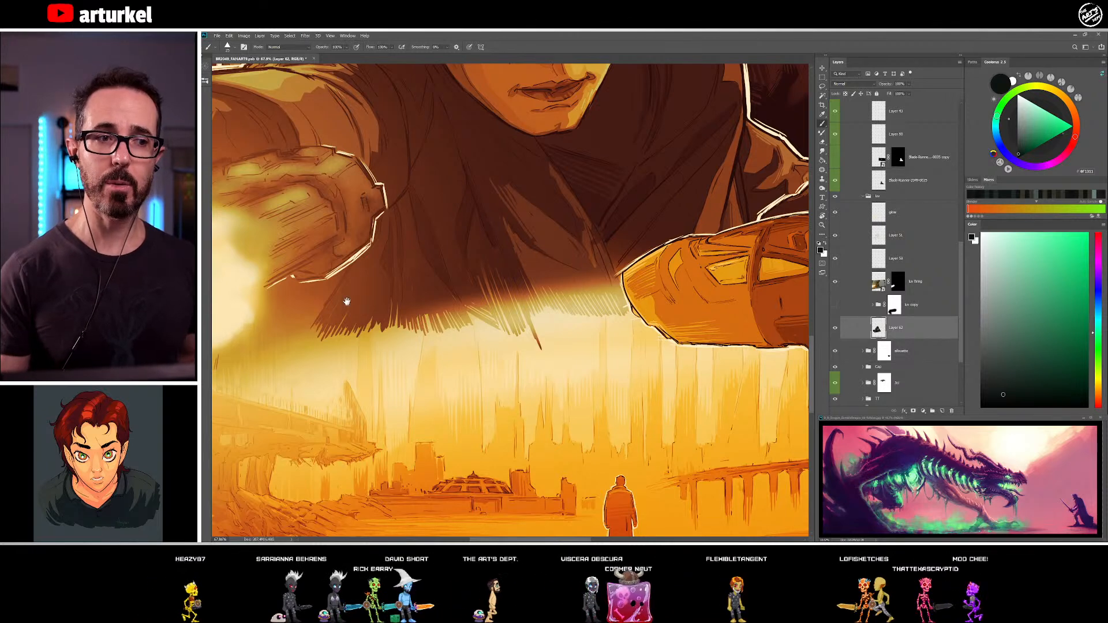
Shade the outer side of the outstretched hand inside its white outline with sampled dark tones
{"action": "left_click_drag", "start_coordinate": [409, 268], "coordinate": [498, 244]}
{"action": "scroll", "coordinate": [535, 195], "scroll_direction": "up", "scroll_amount": 2}
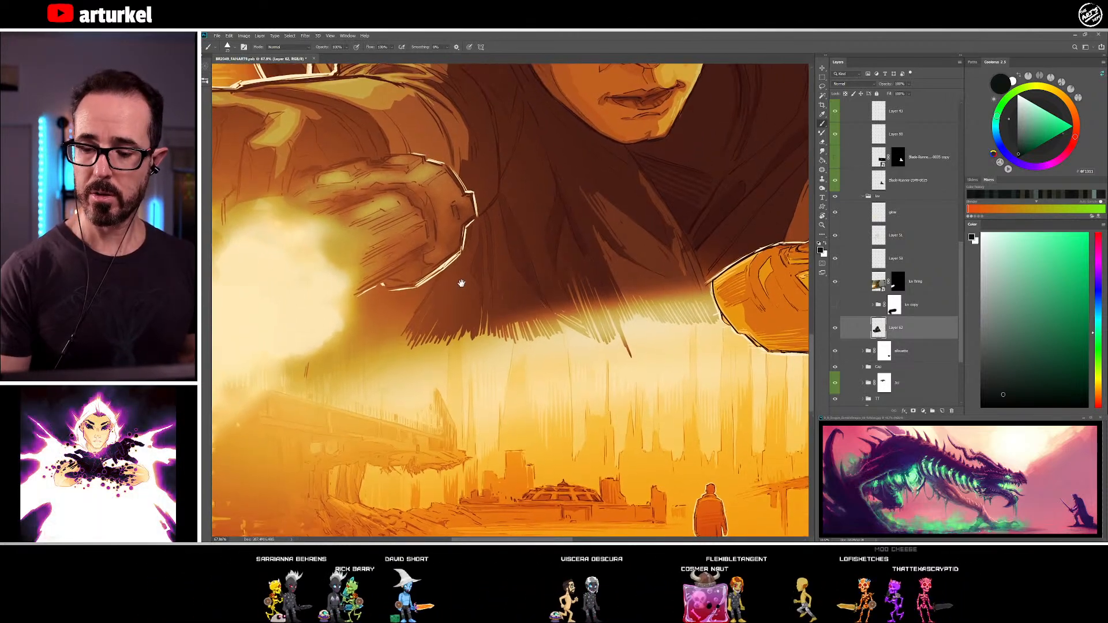
{"action": "left_click", "coordinate": [432, 256], "text": "alt"}
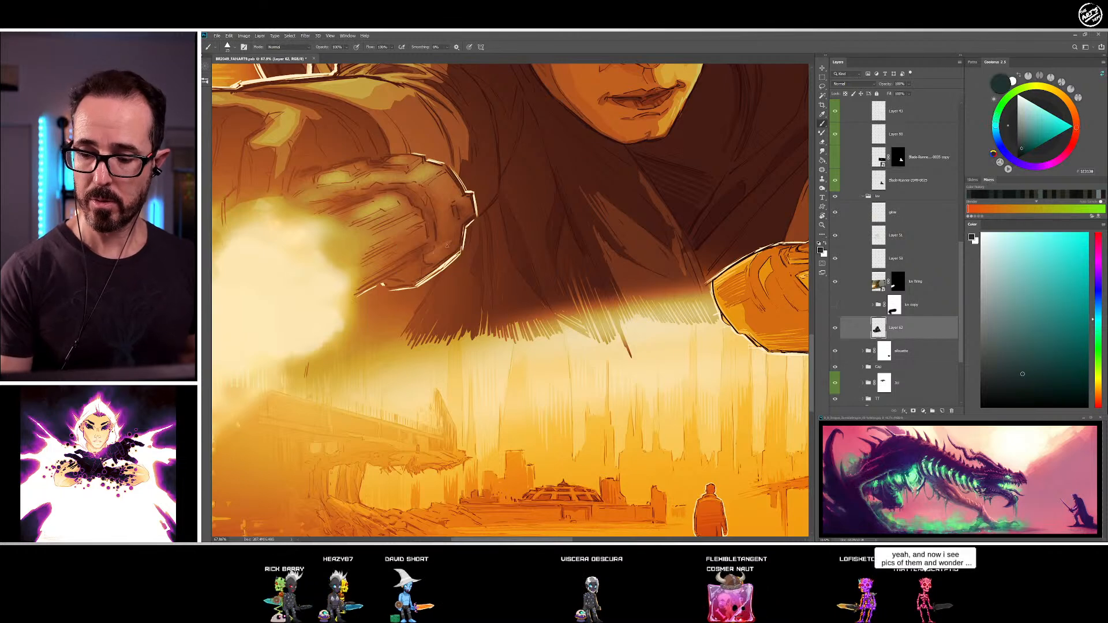
{"action": "left_click", "coordinate": [458, 236], "text": "alt"}
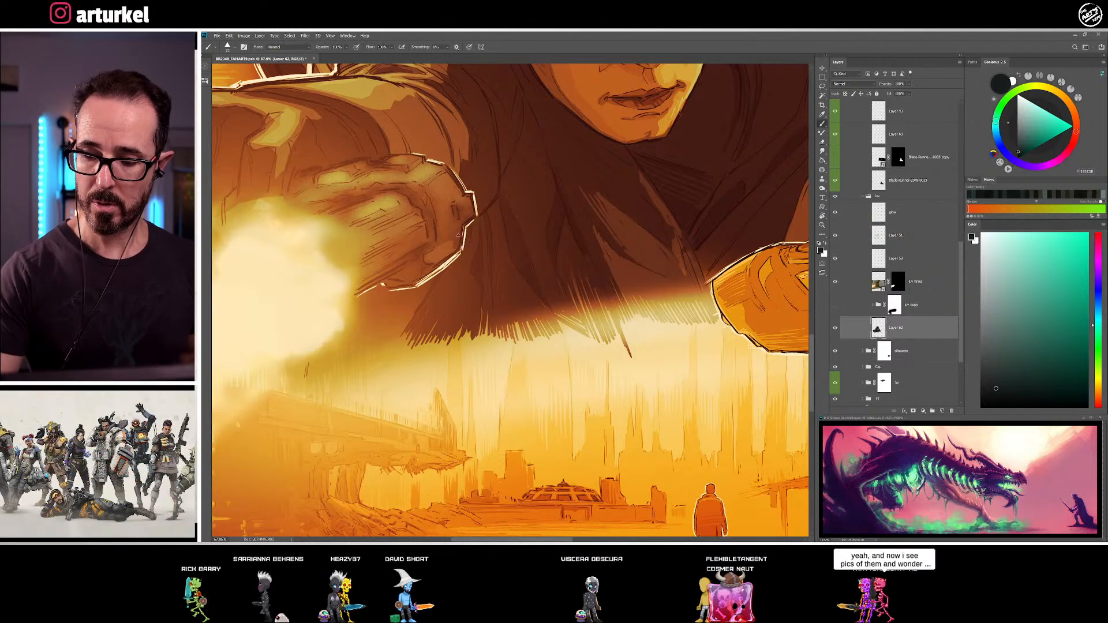
{"action": "left_click", "coordinate": [463, 200], "text": "alt"}
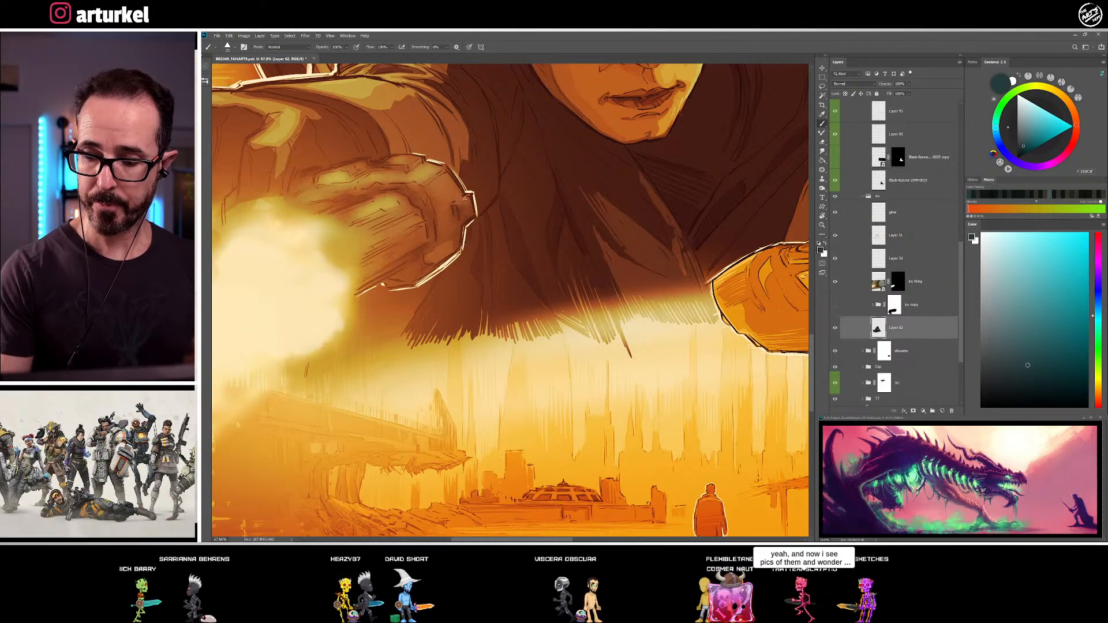
{"action": "left_click", "coordinate": [441, 211], "text": "alt"}
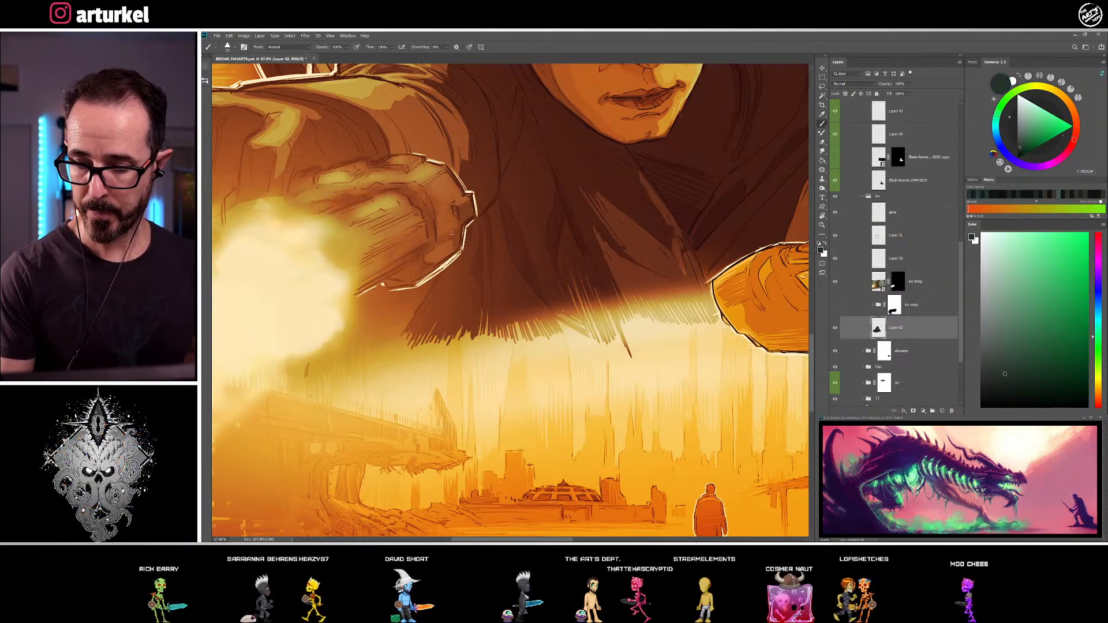
Deepen the curved shadow along the outstretched hand's knuckles and shape the fingers beside it with sampled dark tones
{"action": "left_click", "coordinate": [428, 183], "text": "alt"}
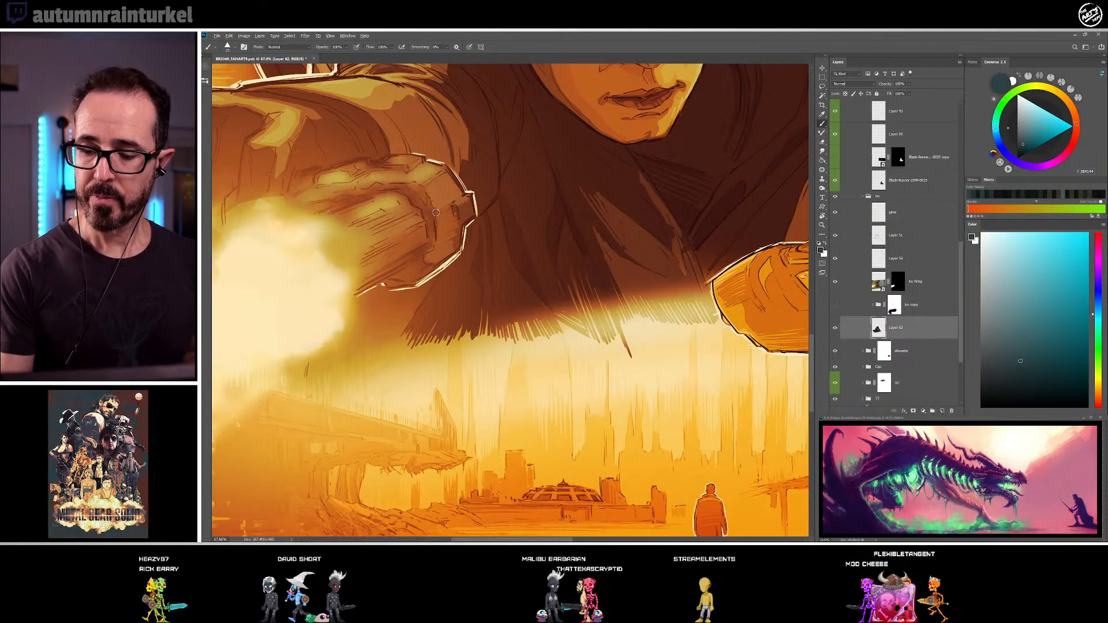
{"action": "left_click", "coordinate": [428, 201], "text": "alt"}
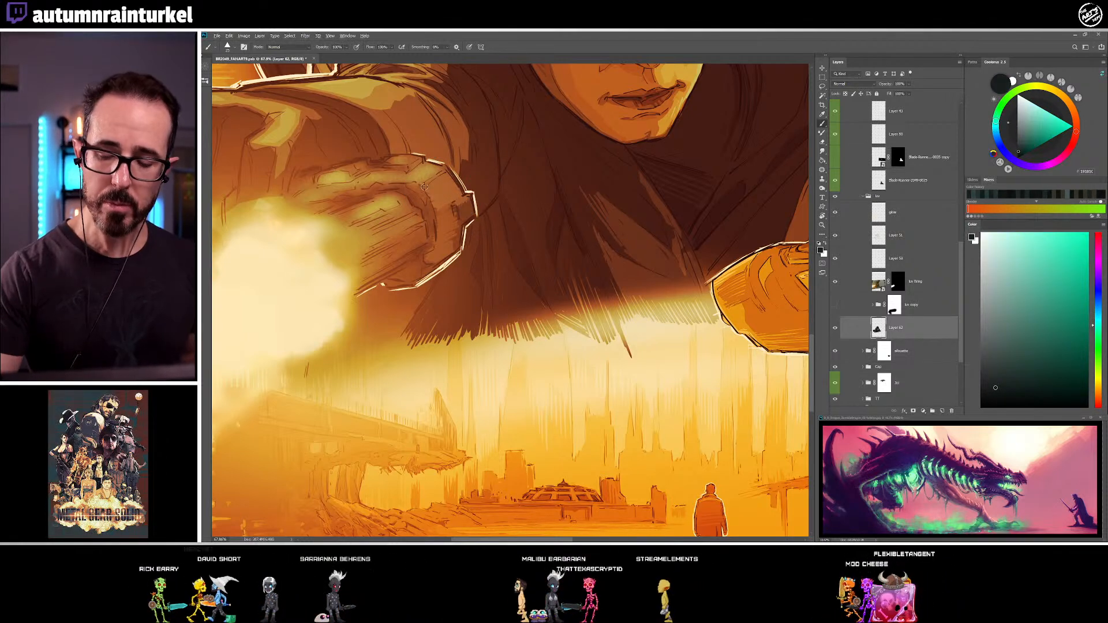
{"action": "left_click", "coordinate": [430, 214], "text": "alt"}
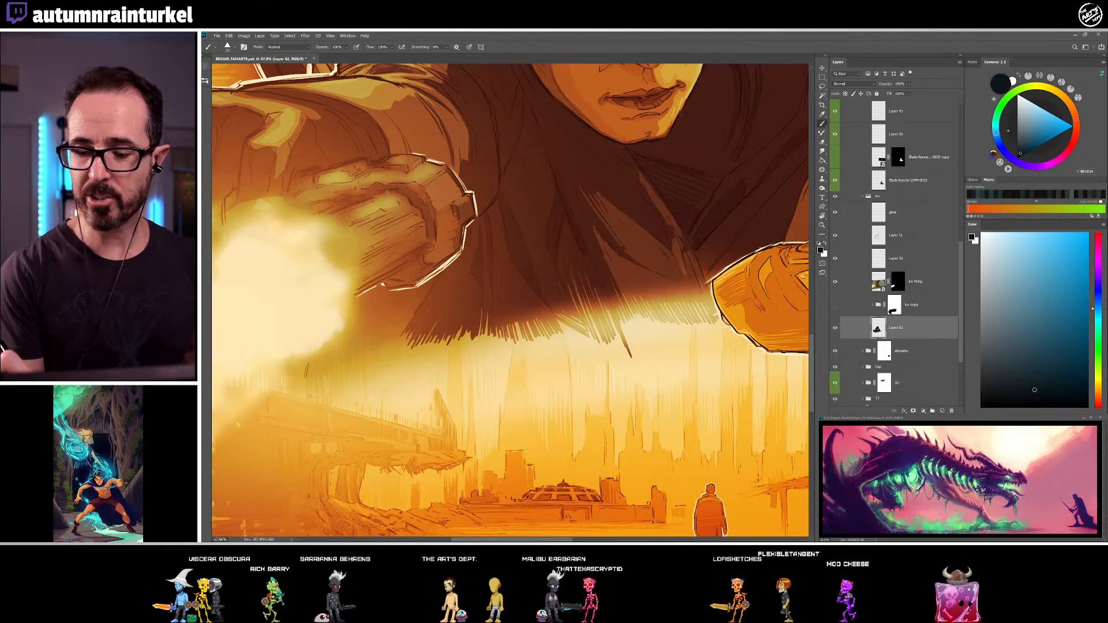
{"action": "left_click", "coordinate": [351, 202], "text": "alt"}
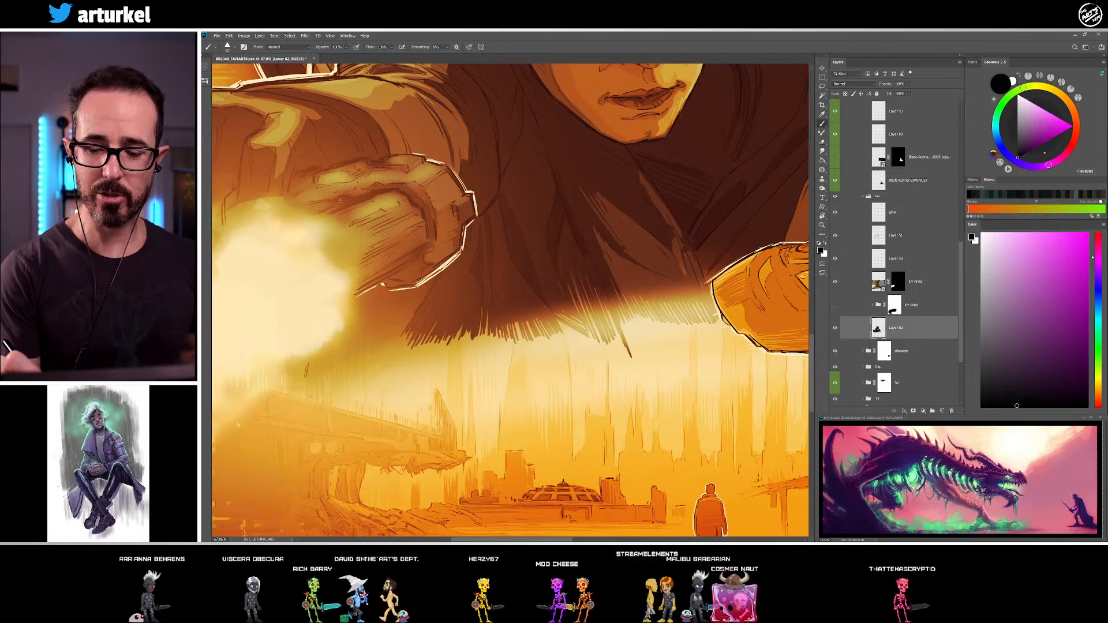
Paint the lit plane of the finger below the knuckle shadow with sampled lighter and darker tones
{"action": "left_click_drag", "start_coordinate": [375, 234], "coordinate": [482, 262]}
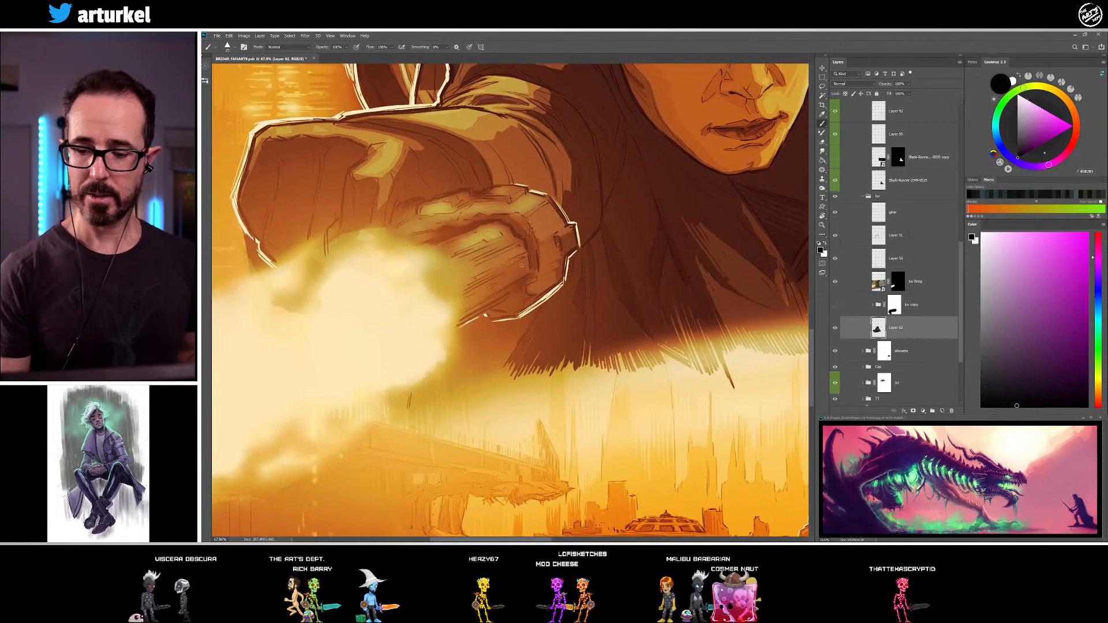
{"action": "left_click", "coordinate": [498, 233], "text": "alt"}
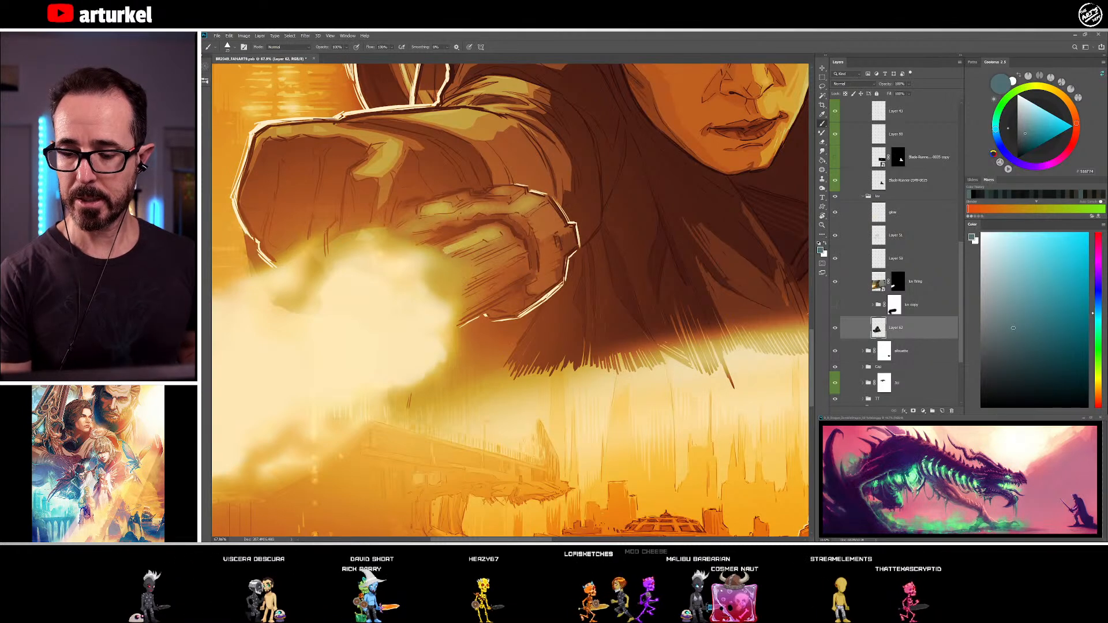
{"action": "left_click", "coordinate": [448, 240], "text": "alt"}
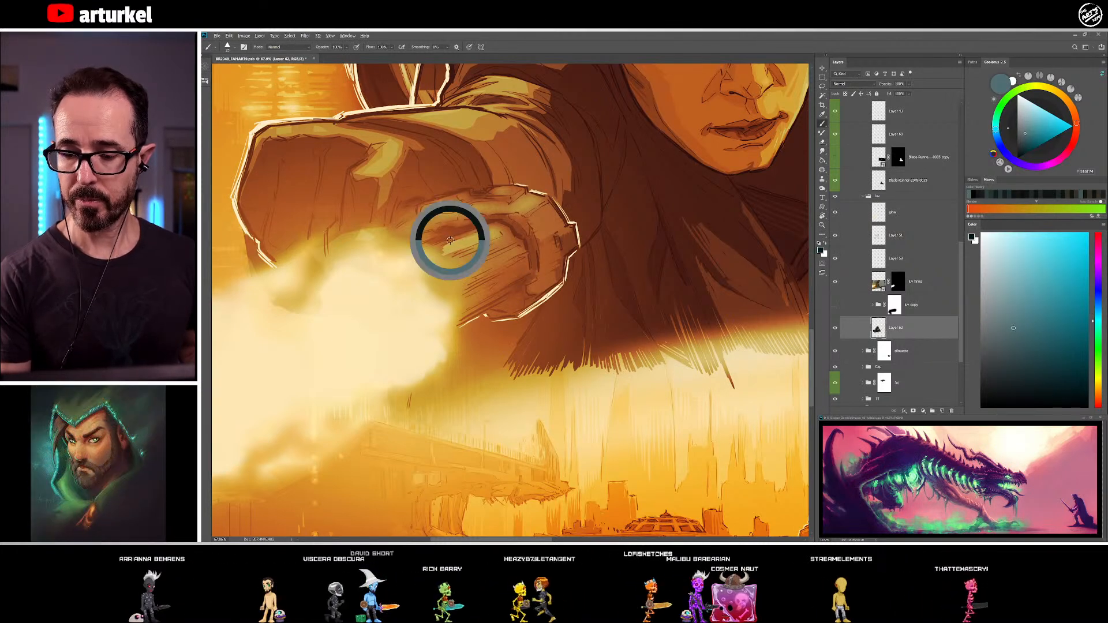
{"action": "left_click", "coordinate": [504, 233], "text": "alt"}
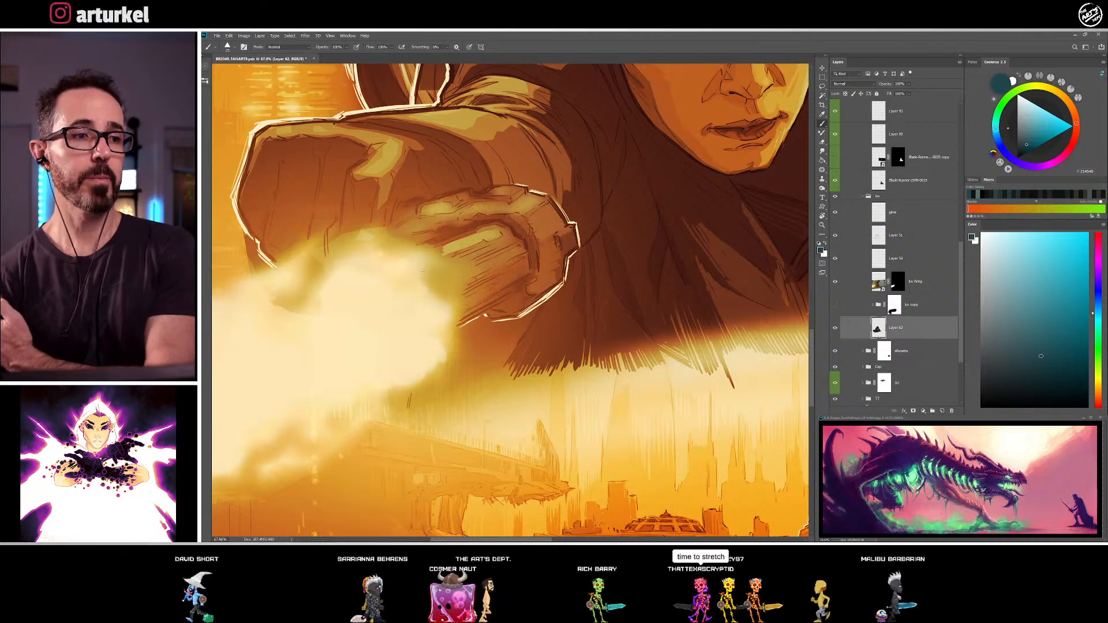
{"action": "left_click", "coordinate": [494, 236], "text": "alt"}
Refine the finger's light band and hatch the shaded fingers beneath it toward the bright flash
{"action": "left_click_drag", "start_coordinate": [512, 266], "coordinate": [441, 265]}
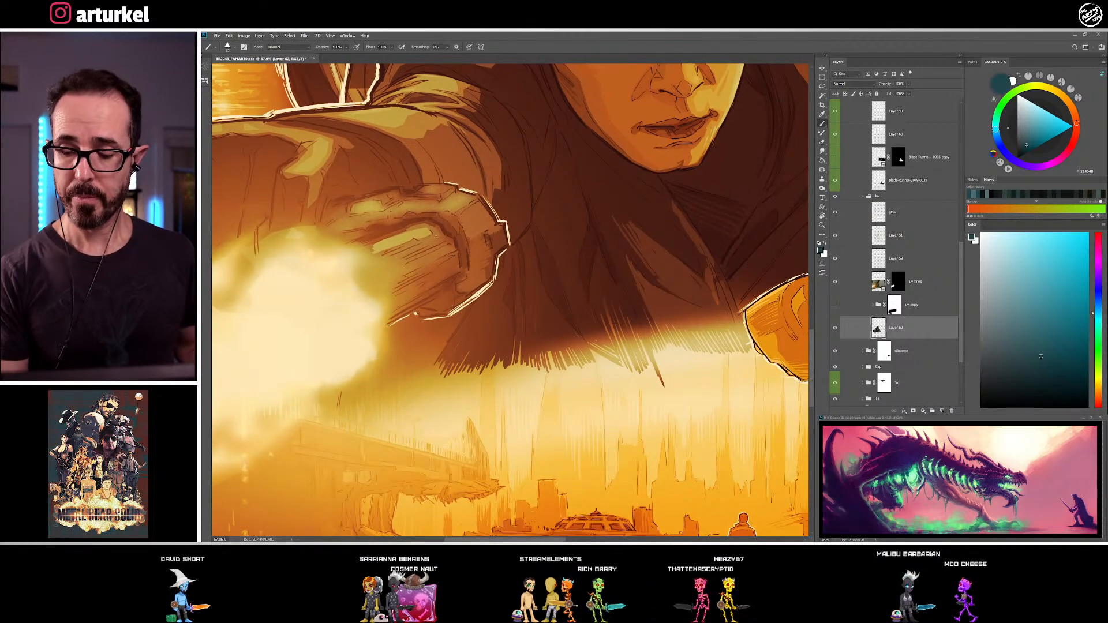
{"action": "left_click", "coordinate": [440, 241], "text": "alt"}
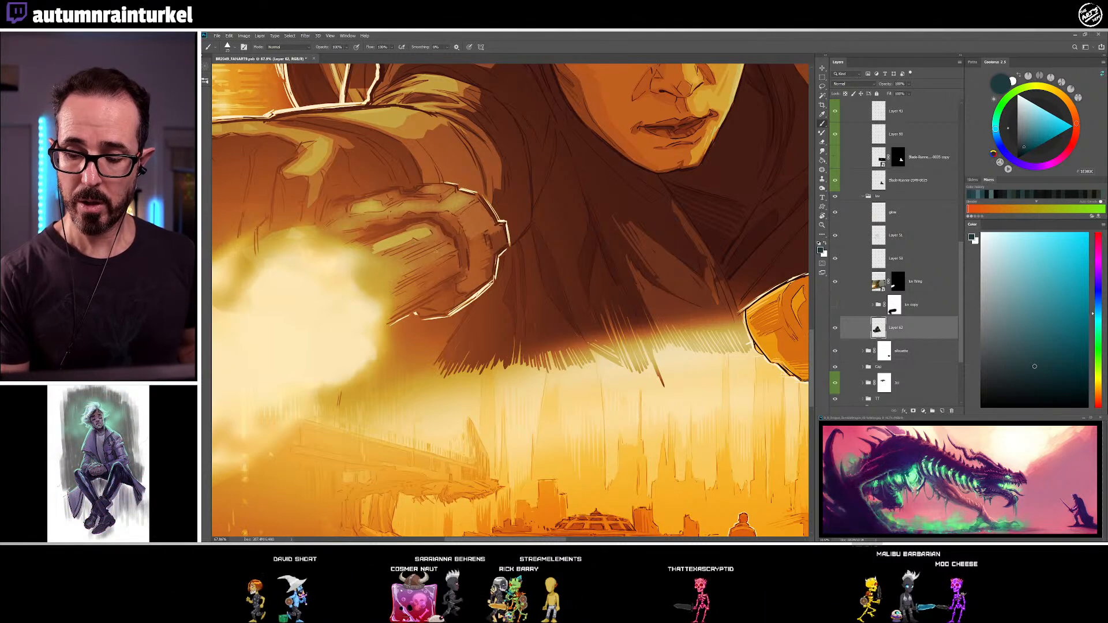
{"action": "left_click", "coordinate": [396, 269], "text": "alt"}
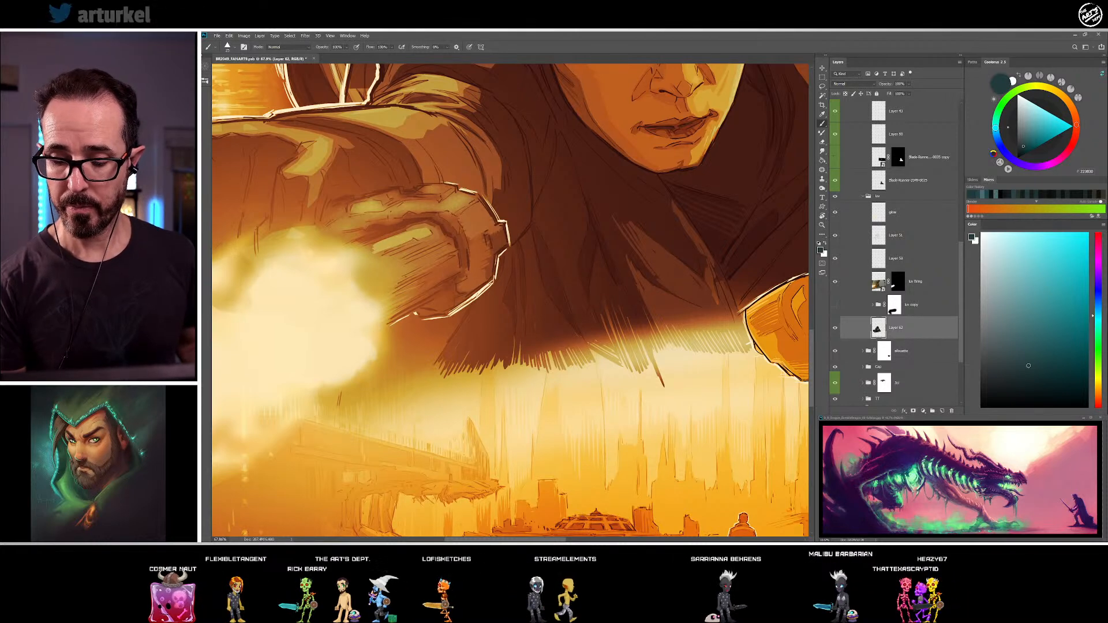
{"action": "mouse_move", "coordinate": [453, 237]}
{"action": "left_mouse_down"}
{"action": "mouse_move", "coordinate": [545, 202]}
{"action": "mouse_move", "coordinate": [553, 173]}
{"action": "mouse_move", "coordinate": [518, 219]}
{"action": "left_mouse_up"}
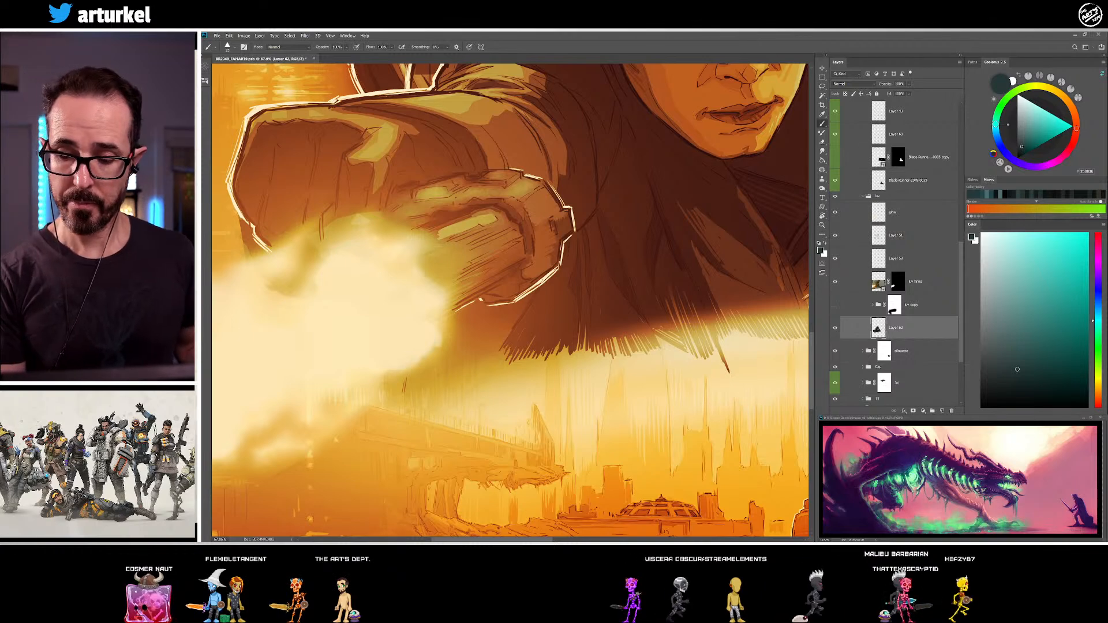
Model the upper finger's highlight and darken the shadow above it with sampled tones
{"action": "left_click_drag", "start_coordinate": [538, 195], "coordinate": [537, 216]}
{"action": "left_click", "coordinate": [421, 215], "text": "alt"}
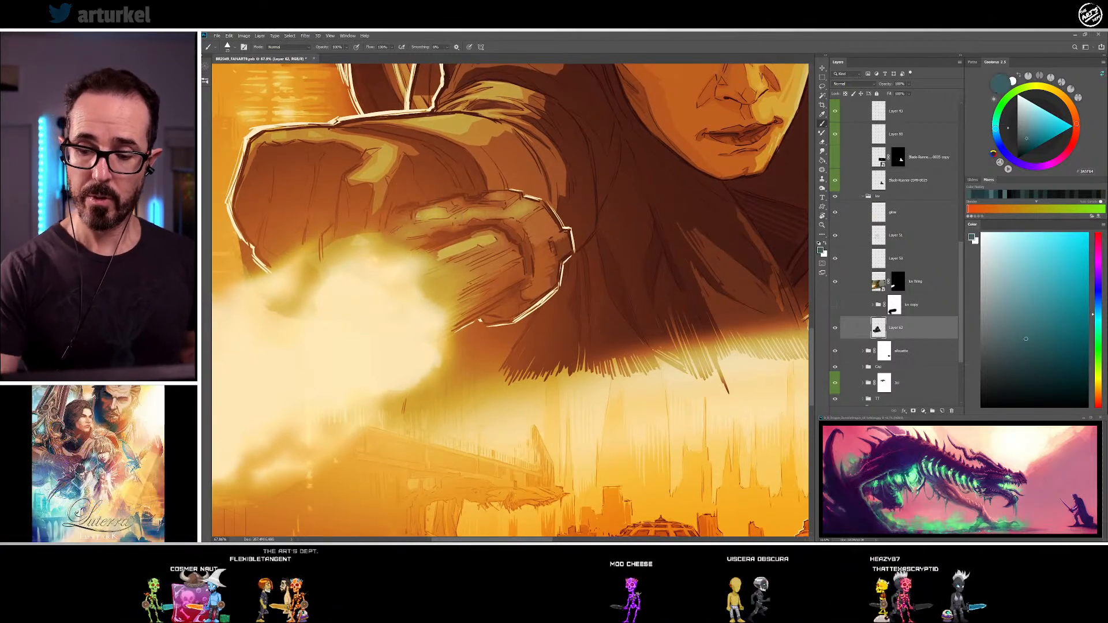
{"action": "left_click", "coordinate": [436, 214], "text": "alt"}
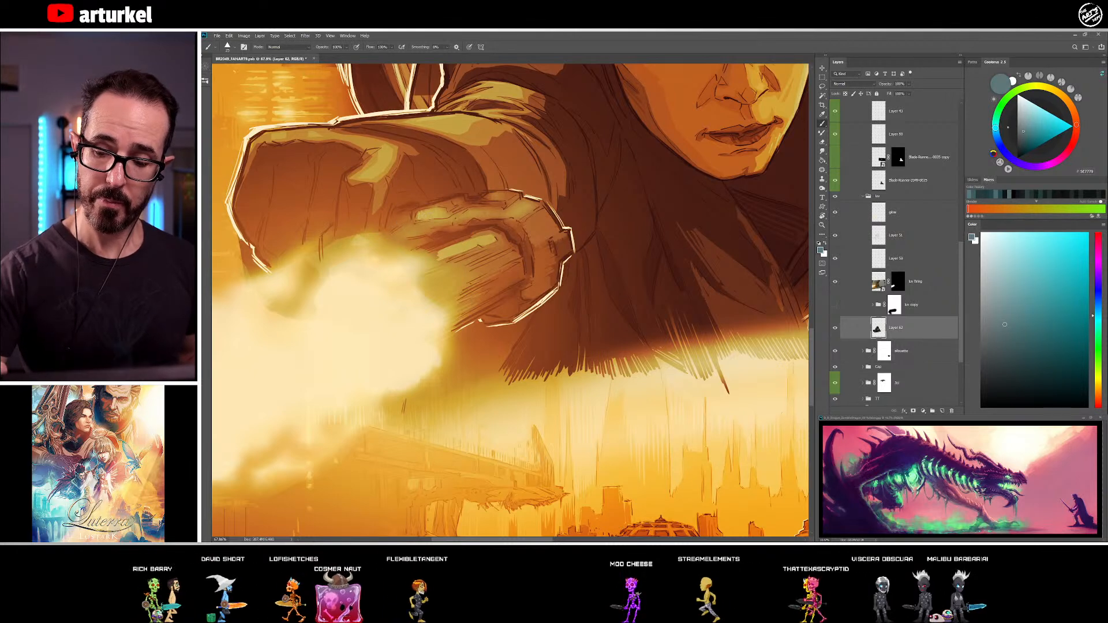
{"action": "left_click", "coordinate": [442, 194], "text": "alt"}
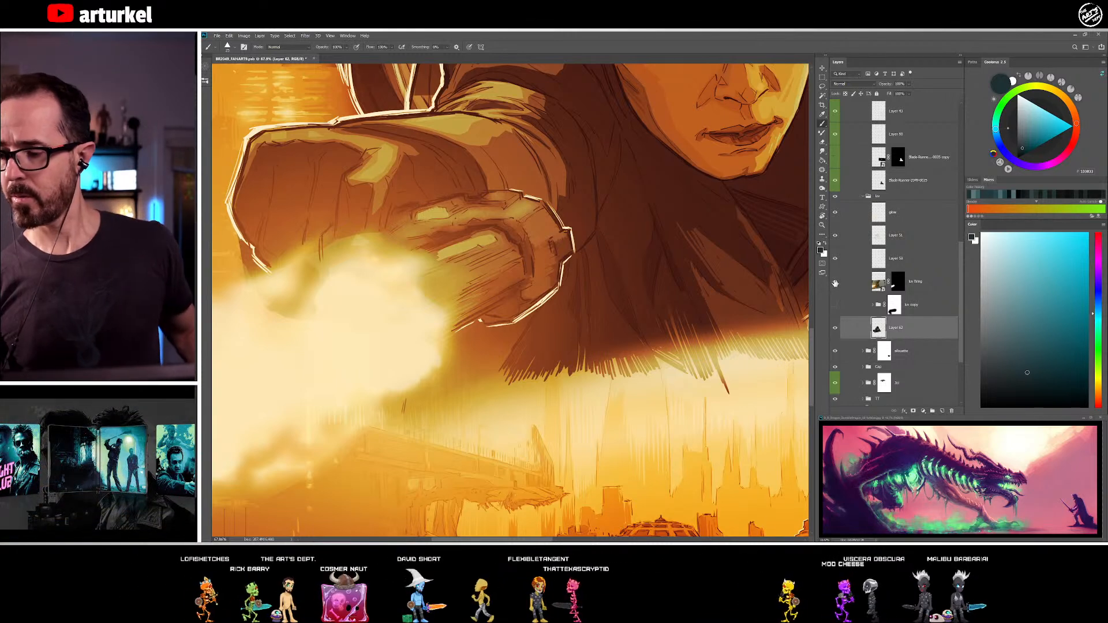
Rasterize the bright flash layer covering the outstretched hand and apply its layer mask
{"action": "left_click", "coordinate": [836, 281]}
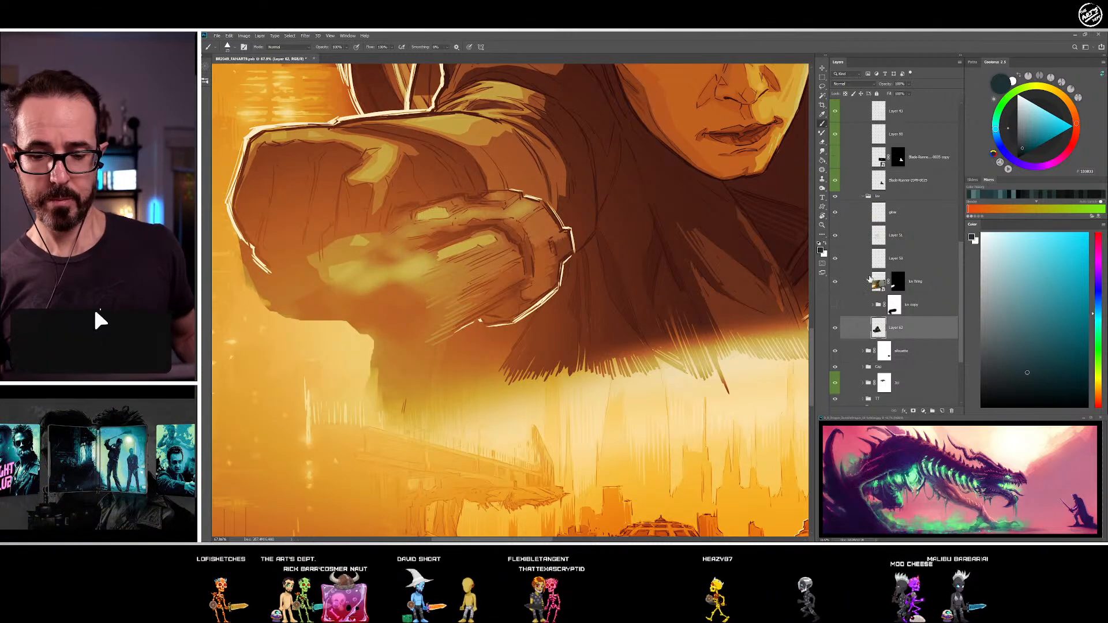
{"action": "left_click", "coordinate": [899, 283]}
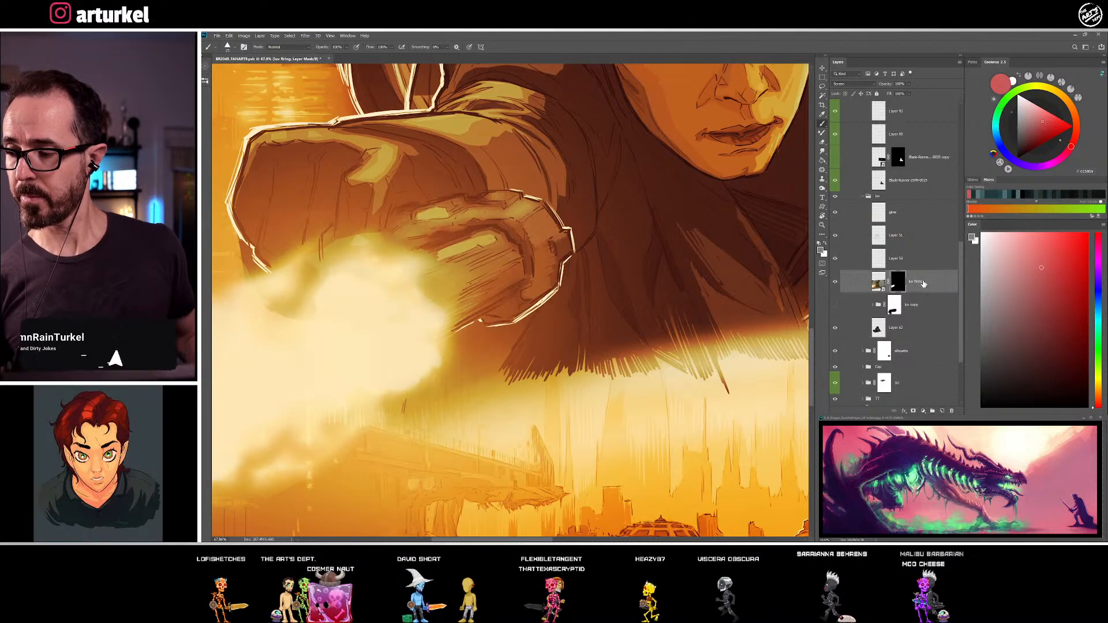
{"action": "right_click", "coordinate": [922, 282]}
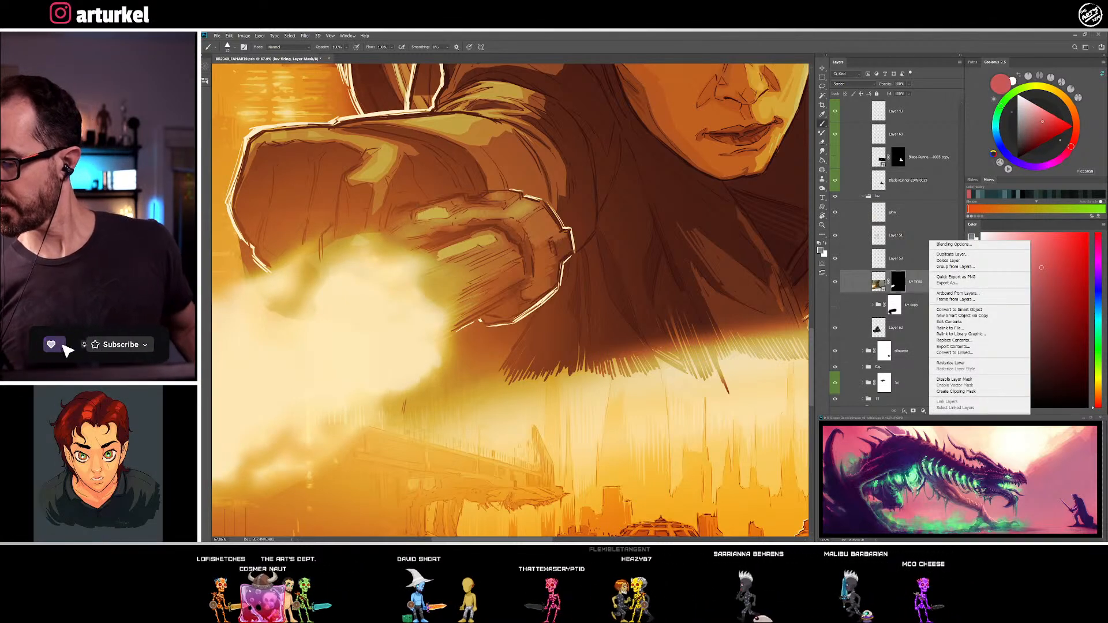
{"action": "left_click", "coordinate": [962, 364]}
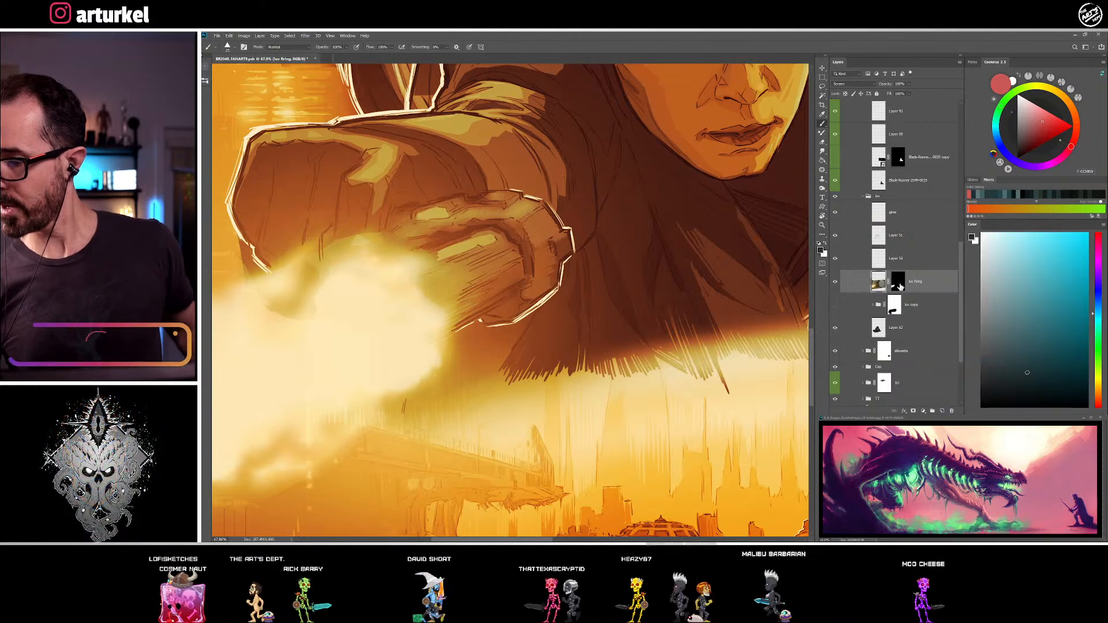
{"action": "right_click", "coordinate": [898, 282]}
{"action": "left_click", "coordinate": [922, 303]}
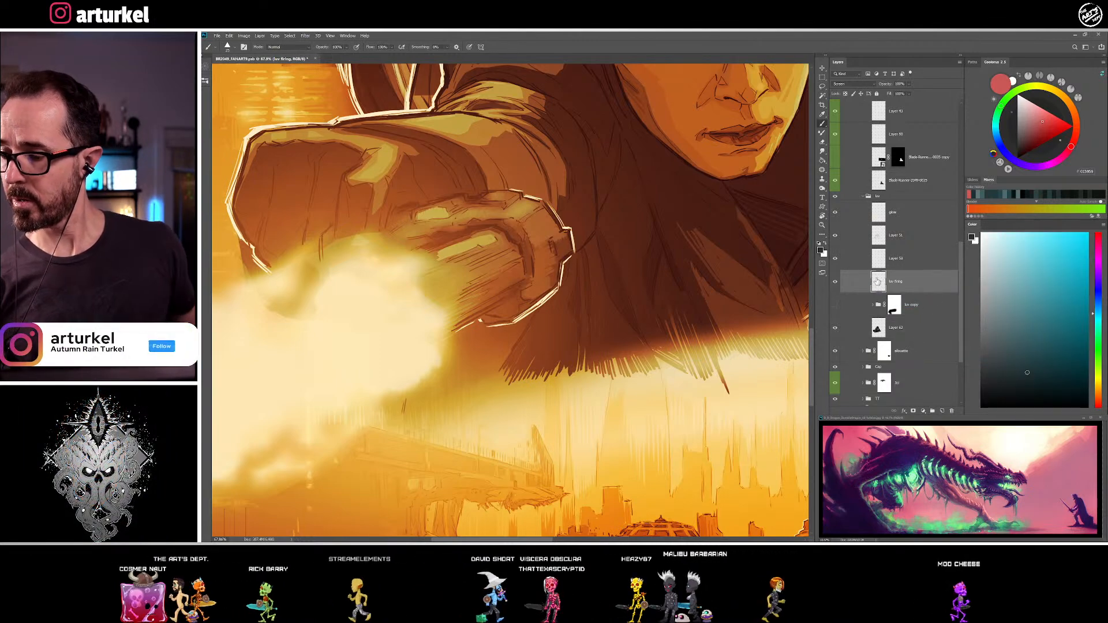
Set the Smudge tool to the Good Smudge brush for working on the bright flash layer
{"action": "key", "text": "r"}
{"action": "mouse_move", "coordinate": [341, 209]}
{"action": "left_mouse_down"}
{"action": "mouse_move", "coordinate": [351, 212]}
{"action": "mouse_move", "coordinate": [341, 210]}
{"action": "left_mouse_up"}
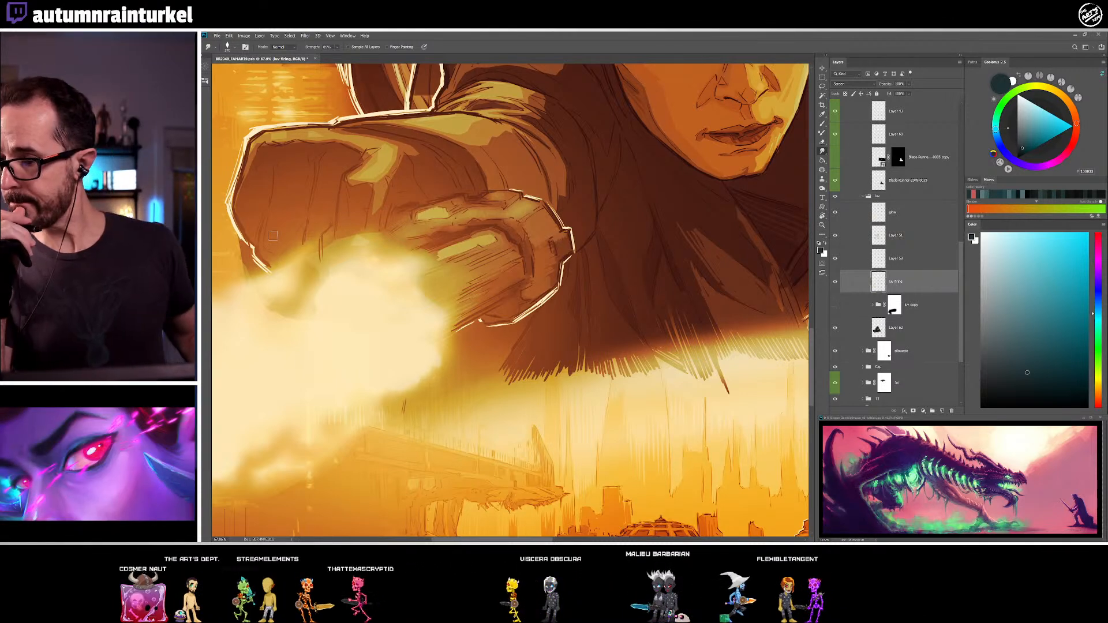
{"action": "left_click", "coordinate": [228, 46]}
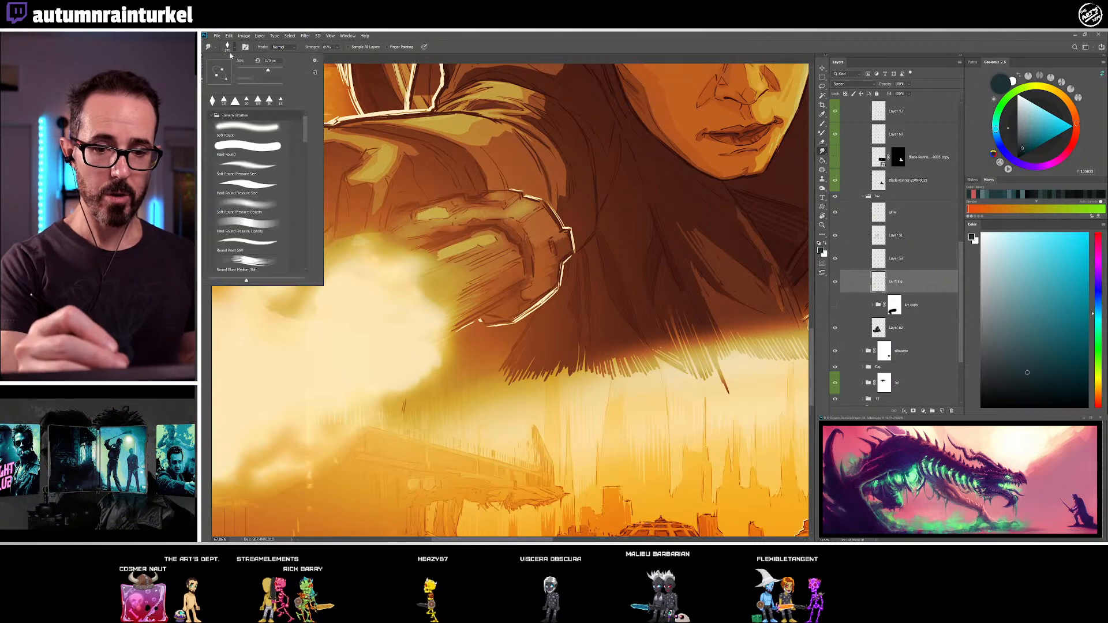
{"action": "left_click", "coordinate": [229, 47]}
{"action": "left_click", "coordinate": [207, 82]}
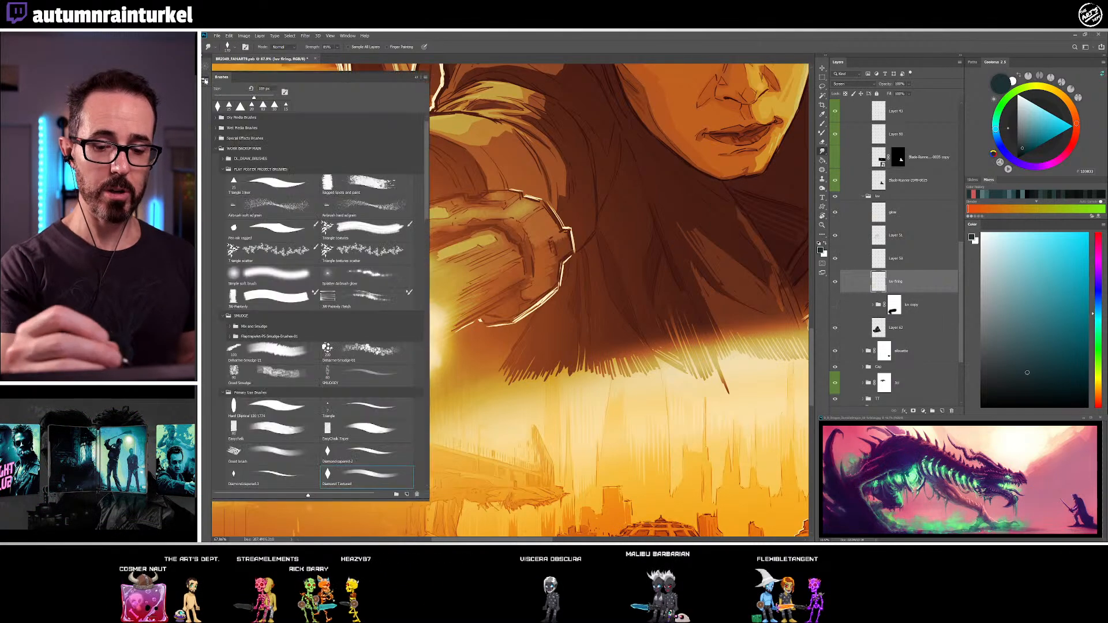
{"action": "left_click", "coordinate": [278, 371]}
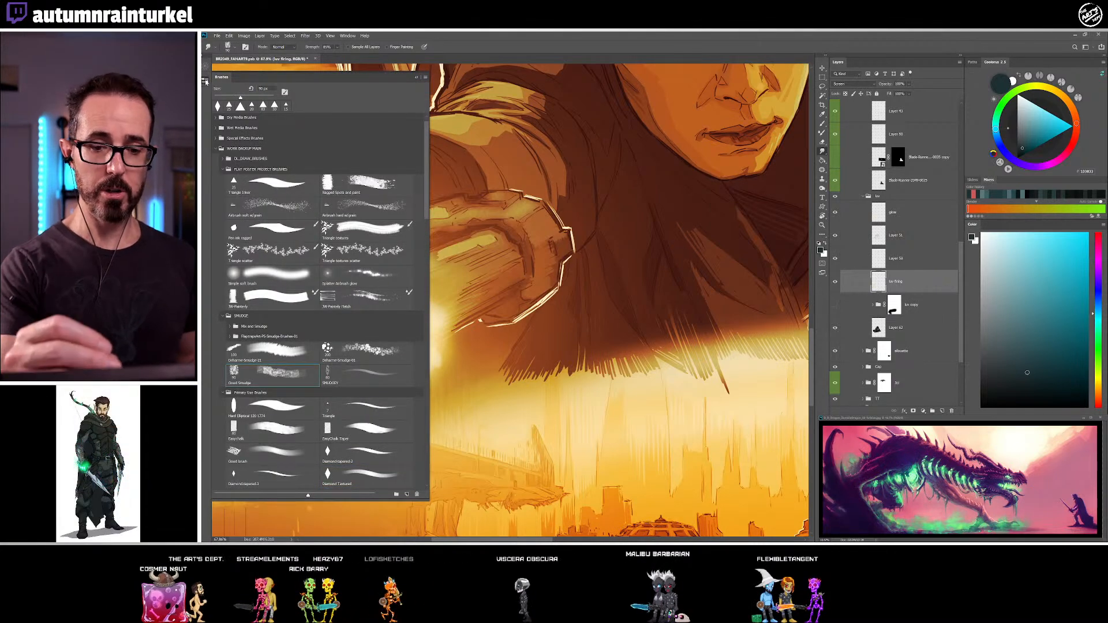
{"action": "left_click", "coordinate": [206, 81]}
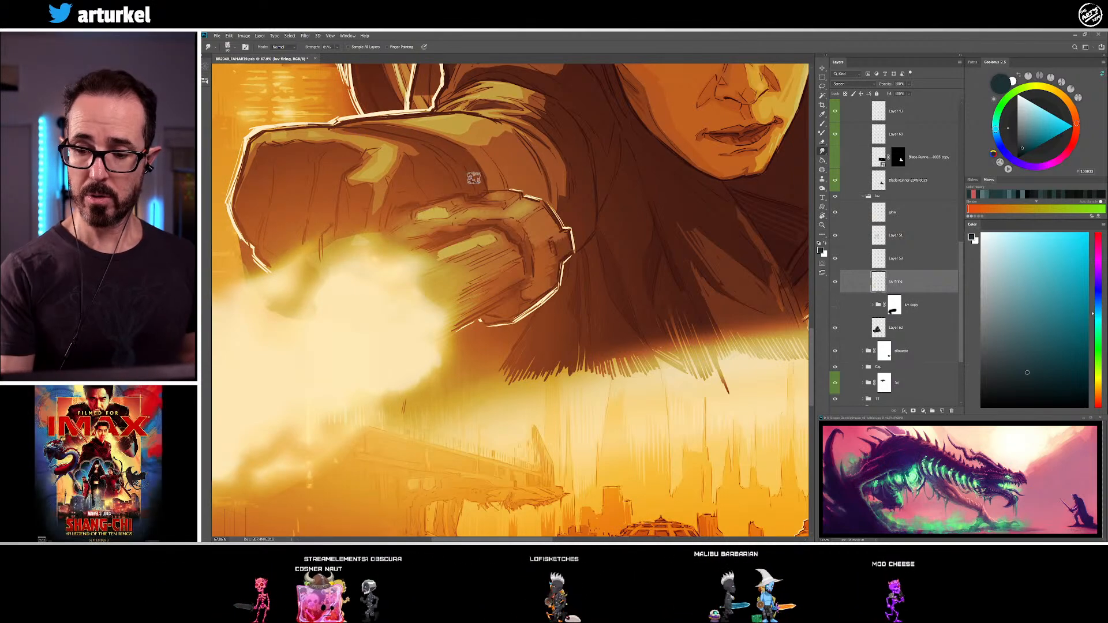
Return to painting on Layer 62 and break up the finger highlights with hatching in sampled dark tones
{"action": "left_click", "coordinate": [917, 327]}
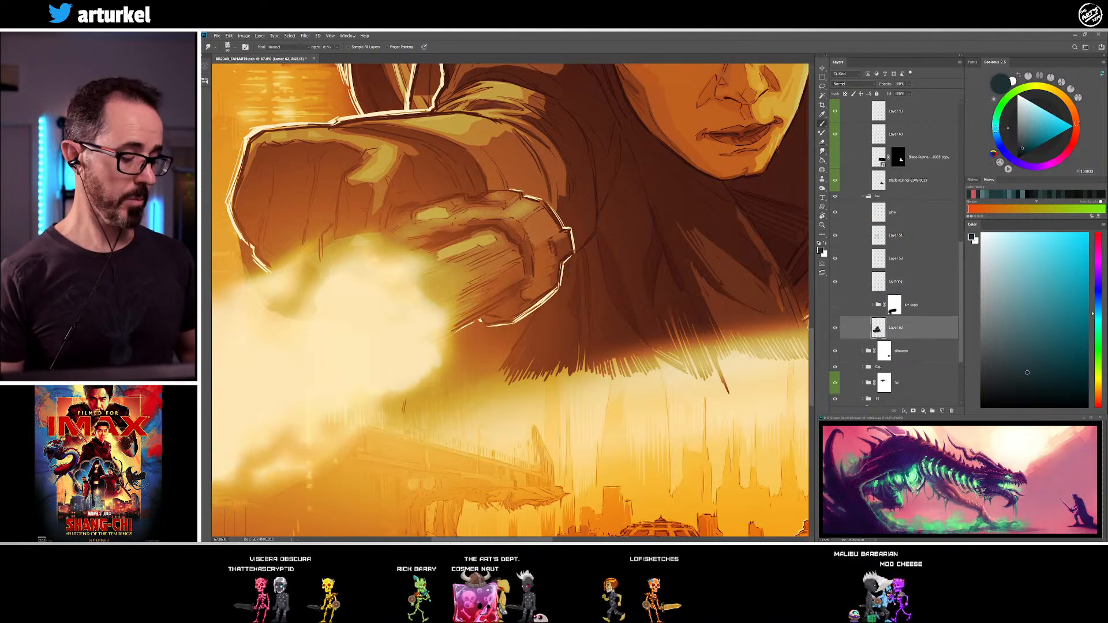
{"action": "key", "text": "b"}
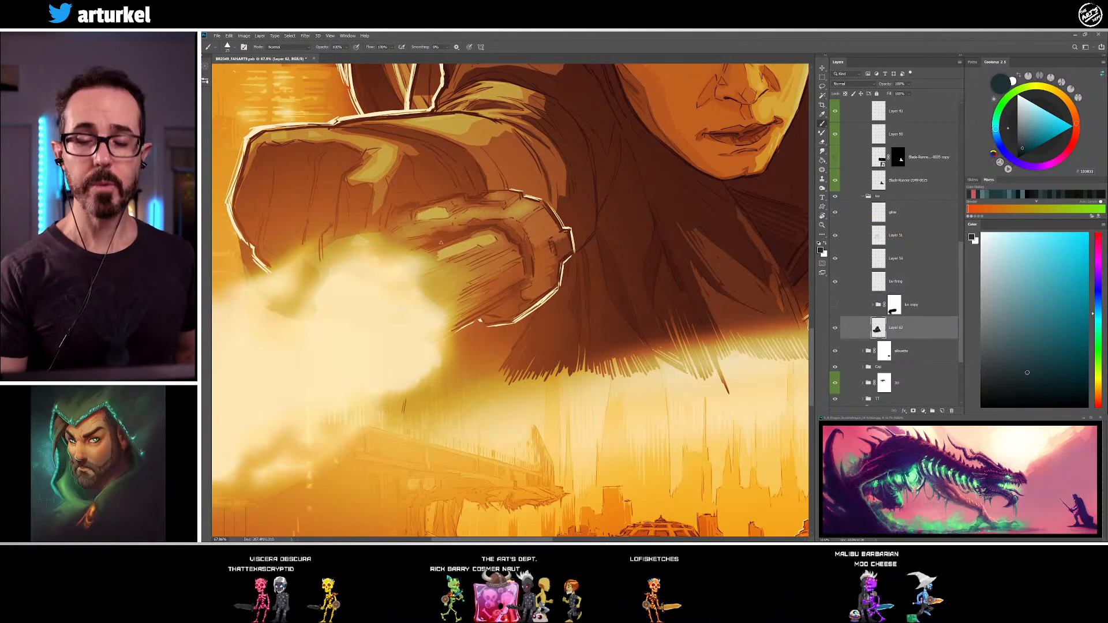
{"action": "left_click", "coordinate": [428, 213], "text": "alt"}
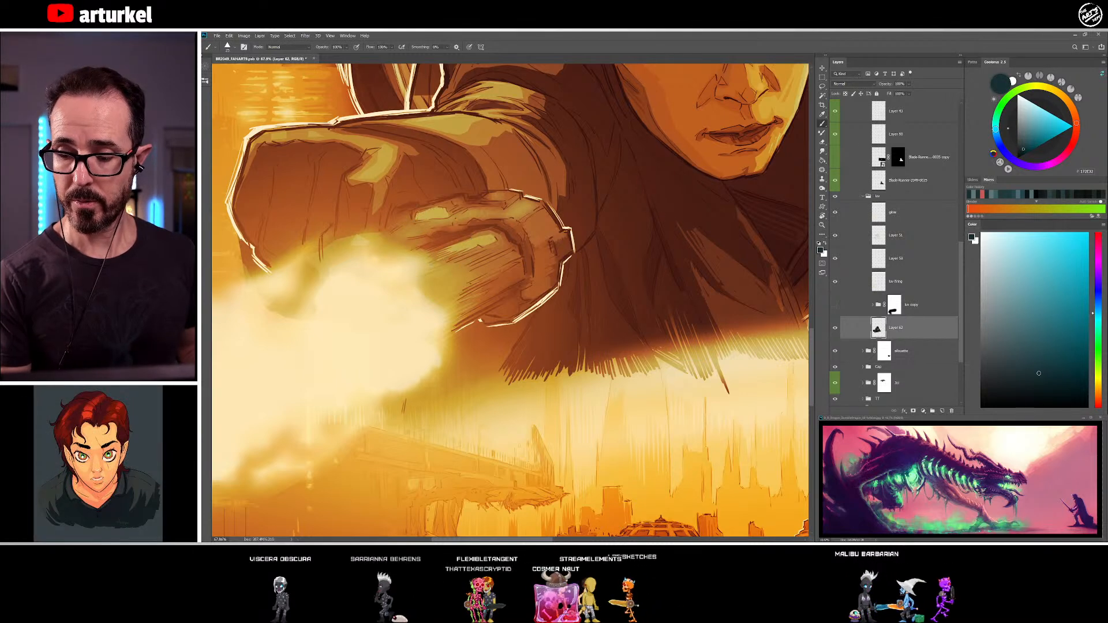
{"action": "left_click", "coordinate": [495, 245], "text": "alt"}
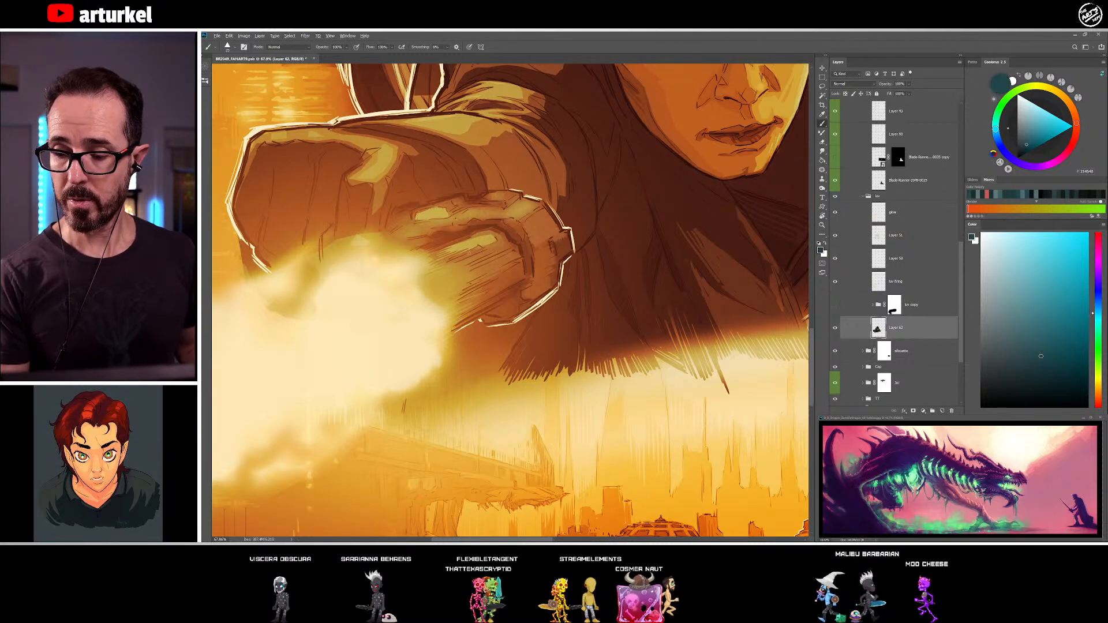
{"action": "left_click_drag", "start_coordinate": [504, 245], "coordinate": [481, 203]}
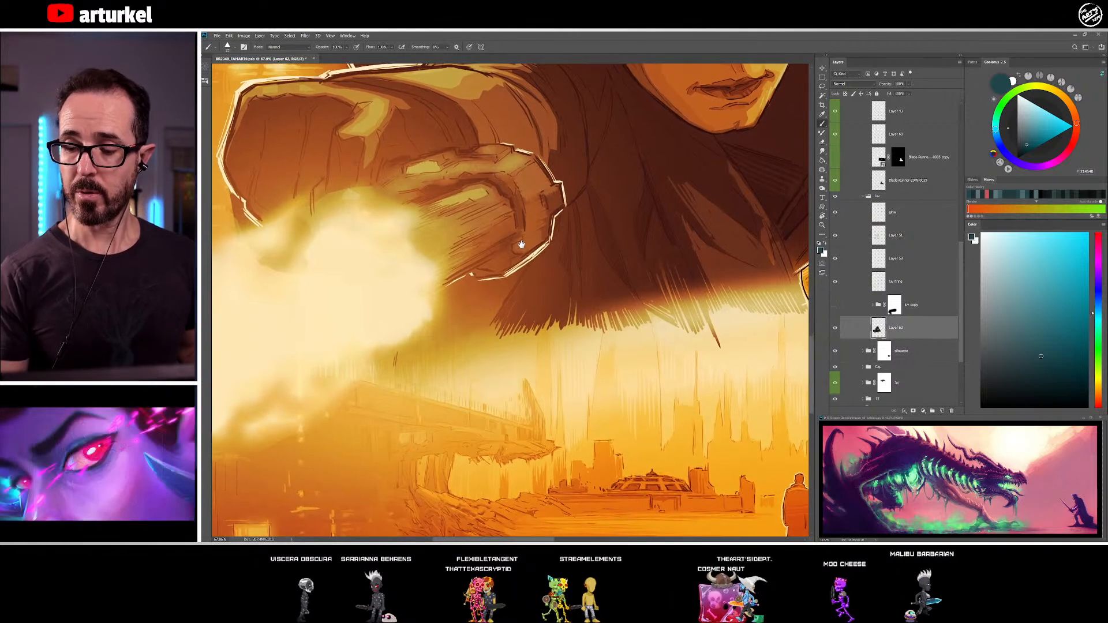
Shade the fingertips and the lower edge of the outstretched hand with sampled dark tones
{"action": "left_click", "coordinate": [481, 203], "text": "alt"}
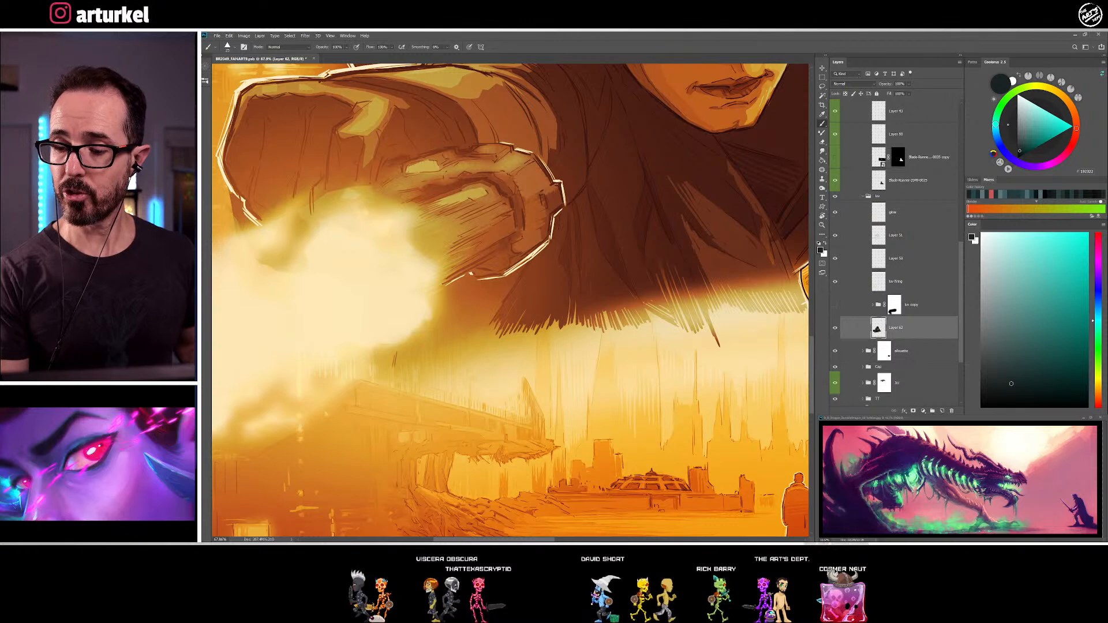
{"action": "left_click", "coordinate": [520, 219], "text": "alt"}
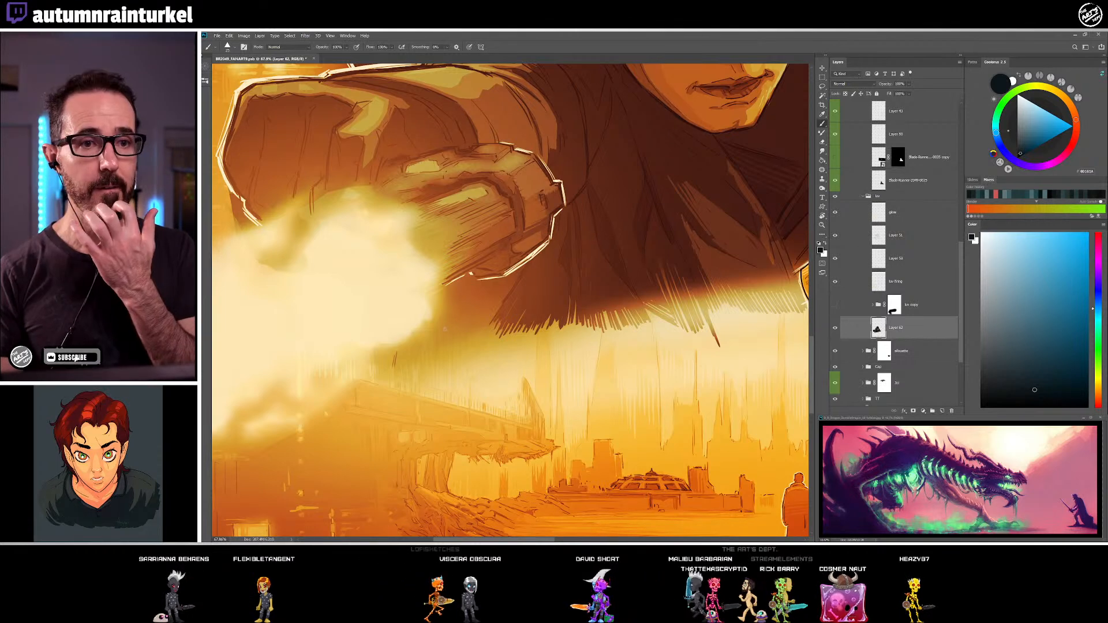
{"action": "left_click", "coordinate": [516, 232], "text": "alt"}
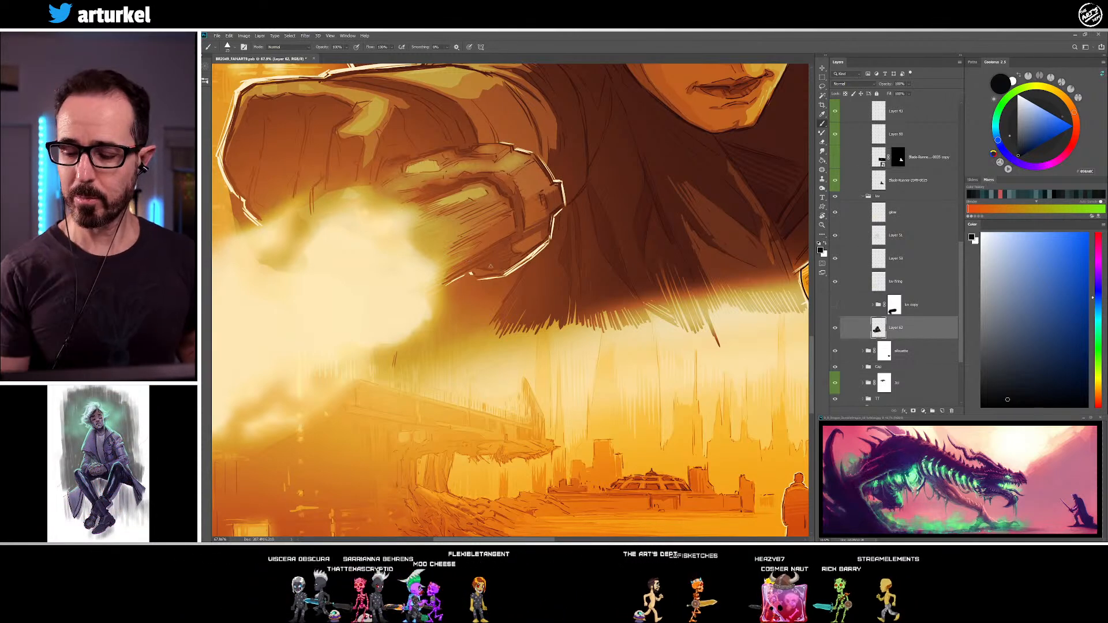
{"action": "left_click", "coordinate": [494, 274], "text": "alt"}
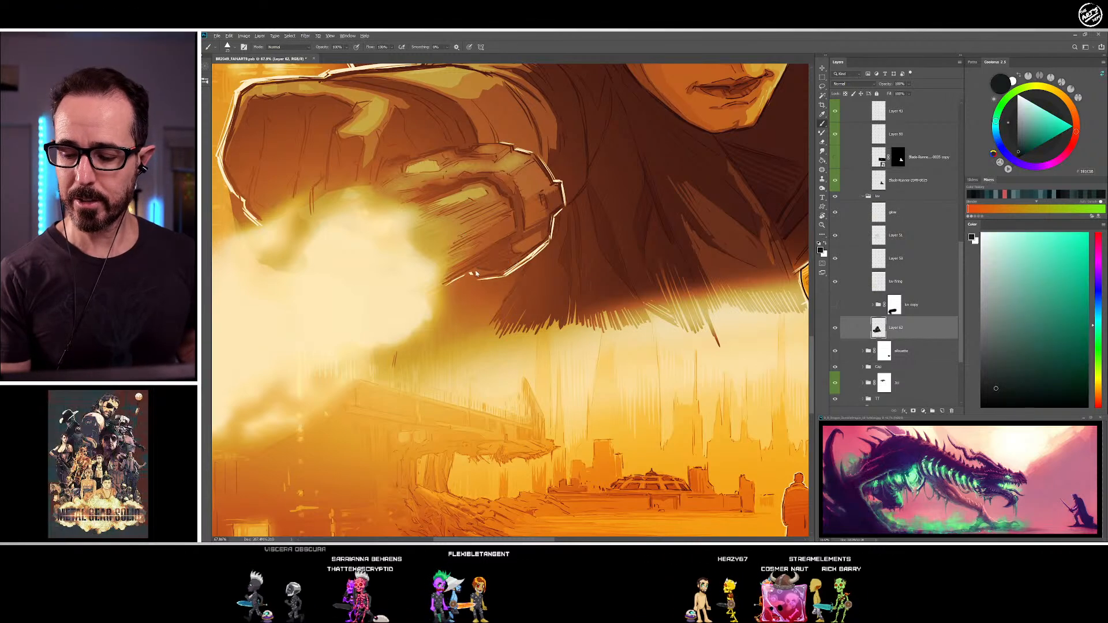
{"action": "left_click", "coordinate": [514, 250], "text": "alt"}
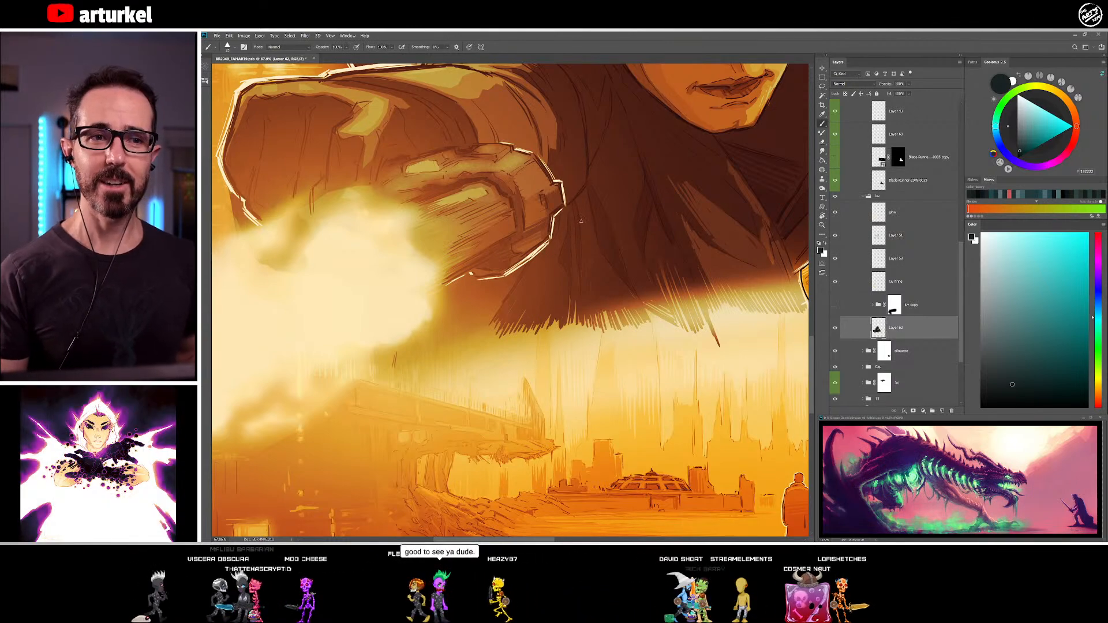
Refine the upper finger and its surrounding shadow on Layer 62 with mid and dark teal tones
{"action": "left_click_drag", "start_coordinate": [547, 225], "coordinate": [585, 265]}
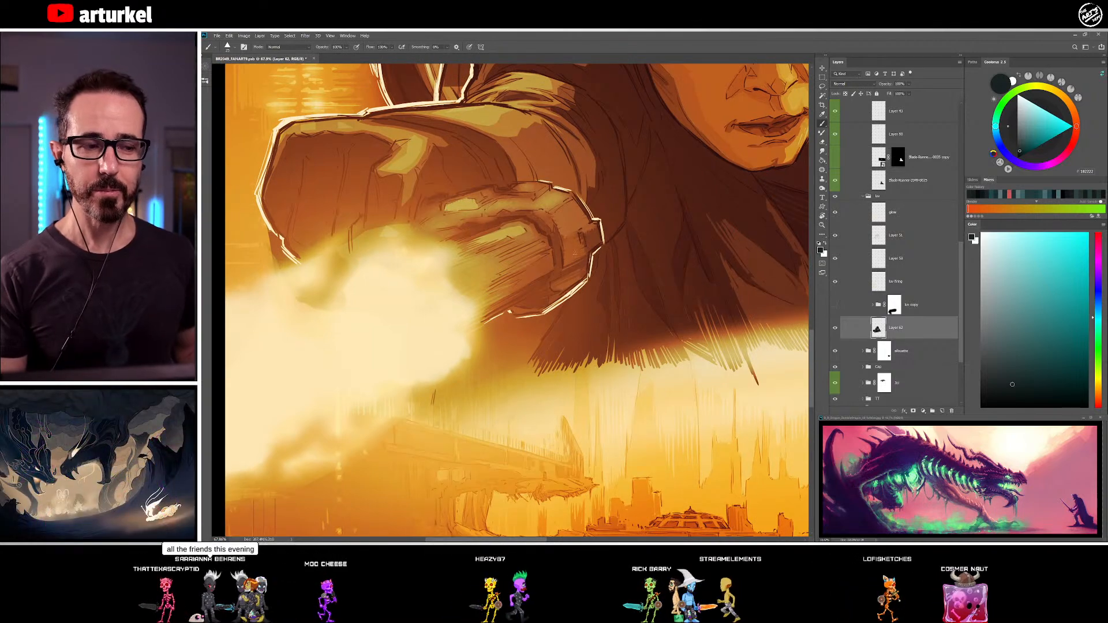
{"action": "left_click", "coordinate": [1015, 331]}
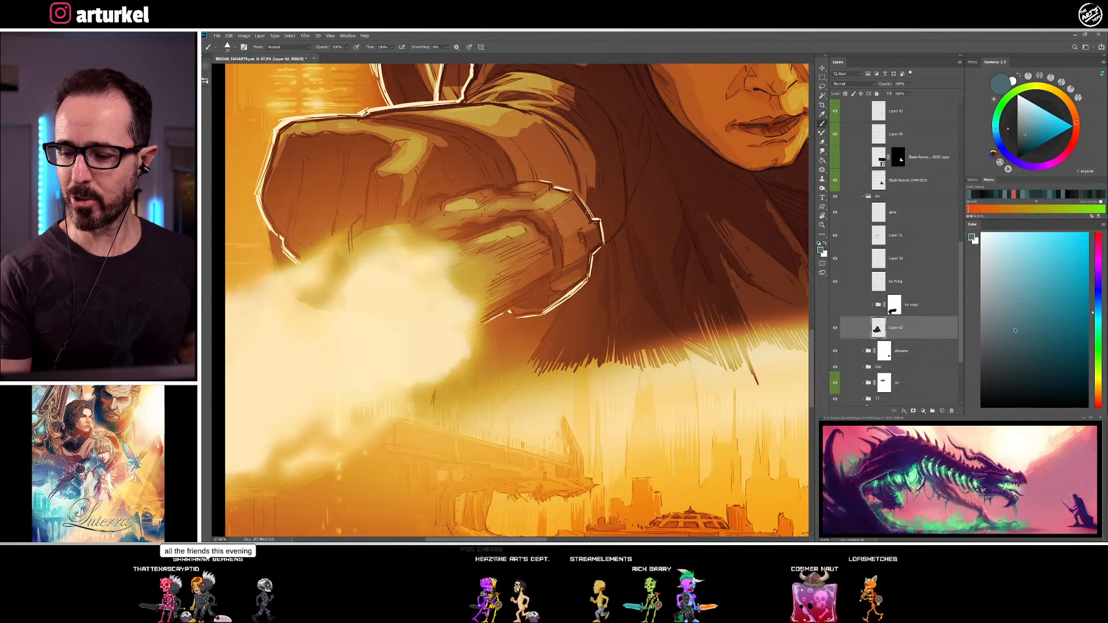
{"action": "left_click", "coordinate": [540, 211], "text": "alt"}
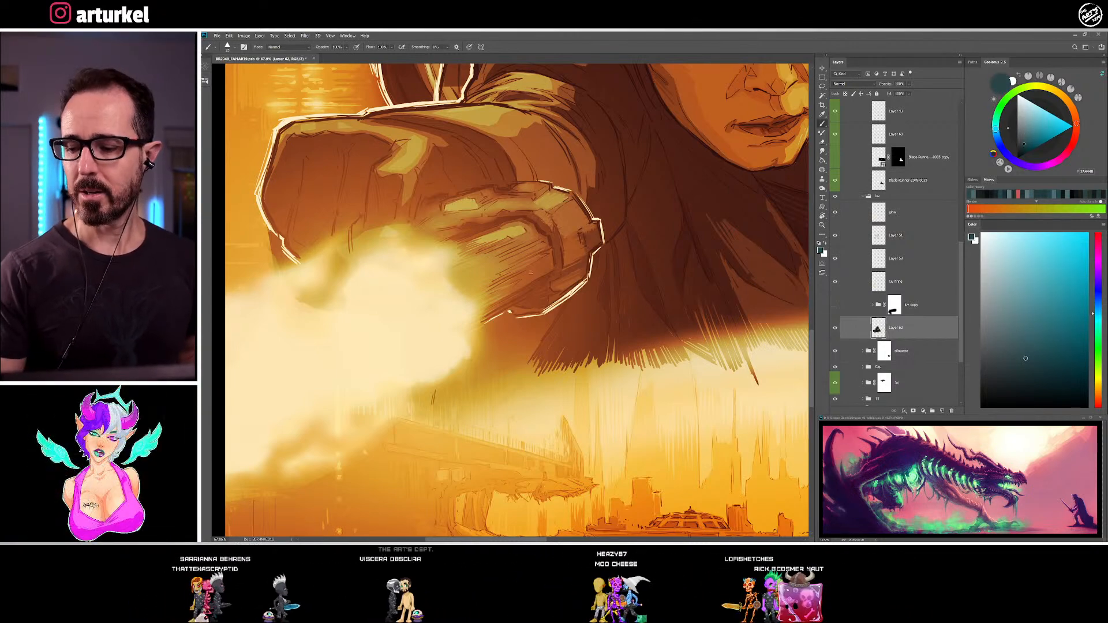
{"action": "left_click", "coordinate": [491, 206], "text": "alt"}
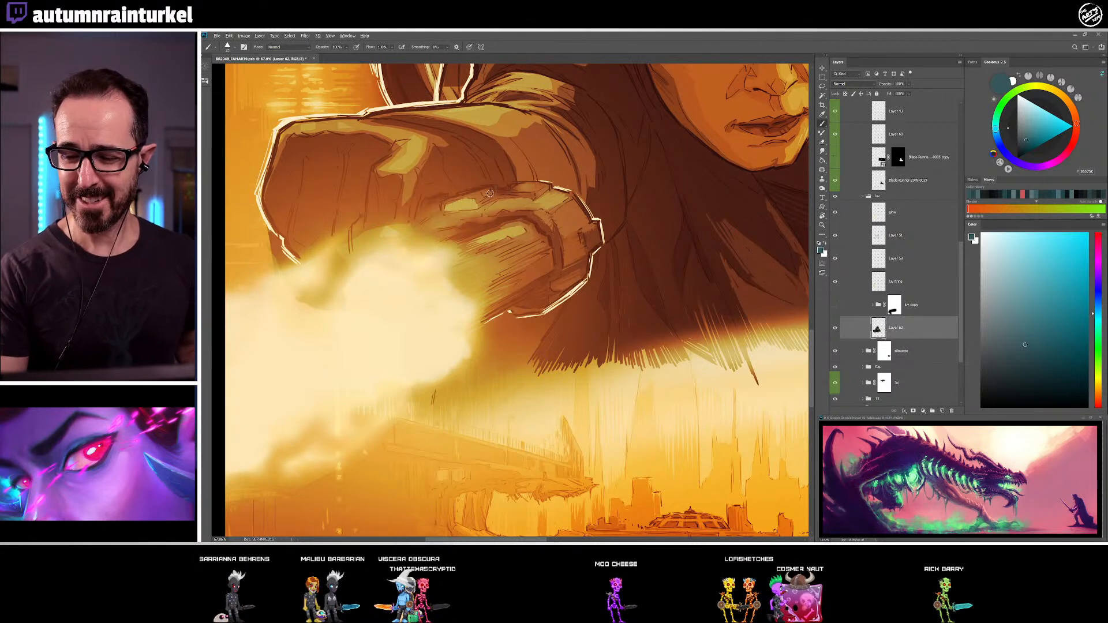
{"action": "left_click", "coordinate": [1030, 381]}
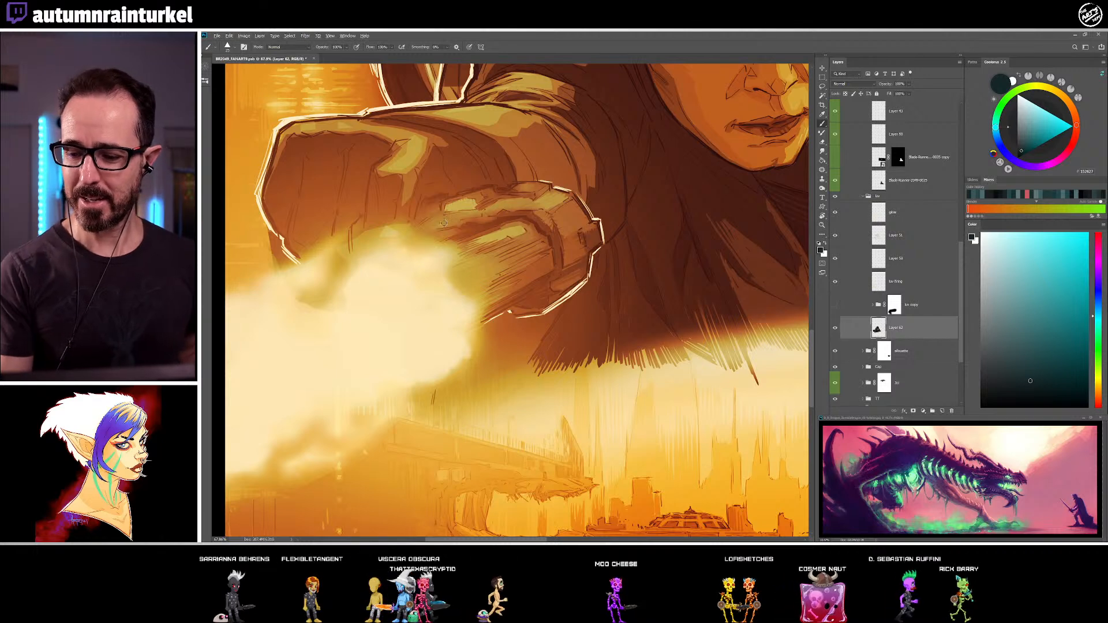
{"action": "left_click", "coordinate": [1036, 361]}
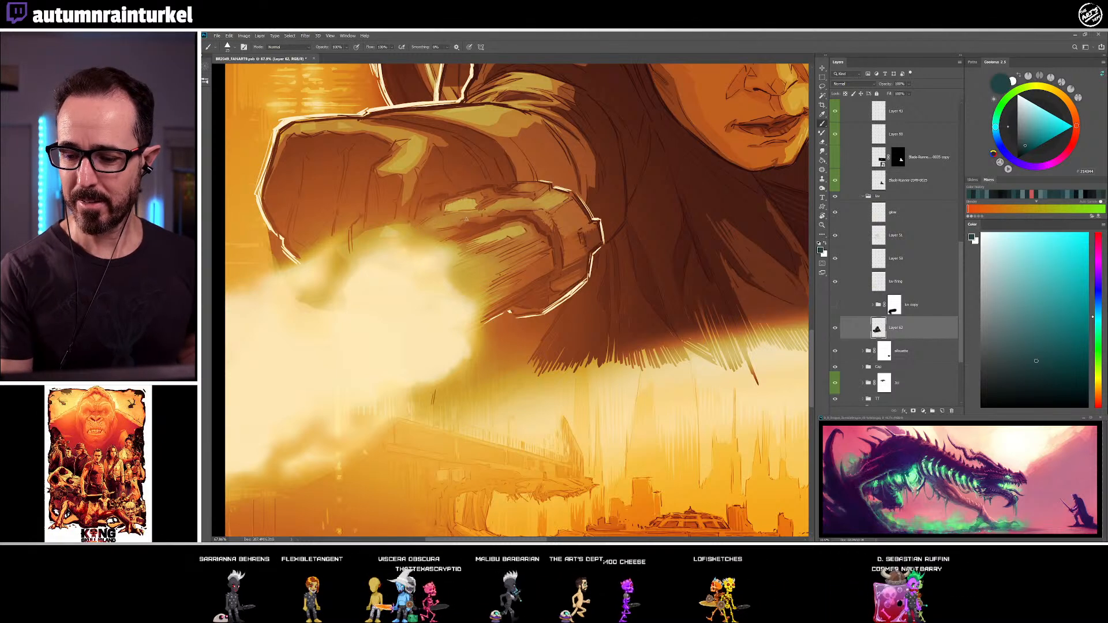
{"action": "left_click", "coordinate": [489, 214], "text": "alt"}
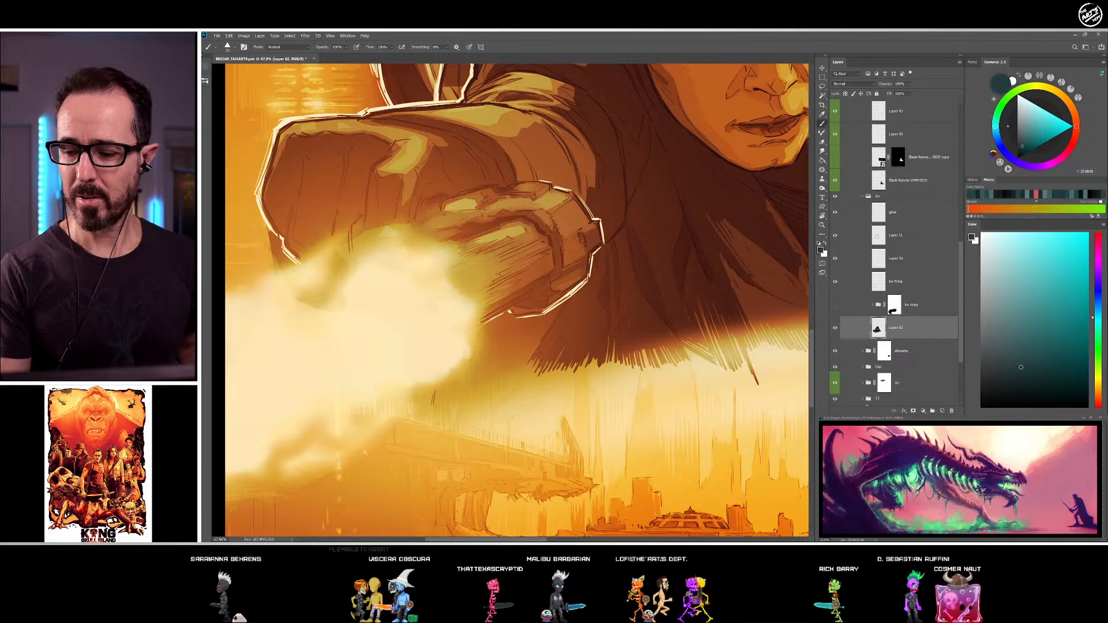
Model the knuckles and the sleeve area beside the hand with sampled dark tones
{"action": "left_click_drag", "start_coordinate": [665, 213], "coordinate": [663, 211]}
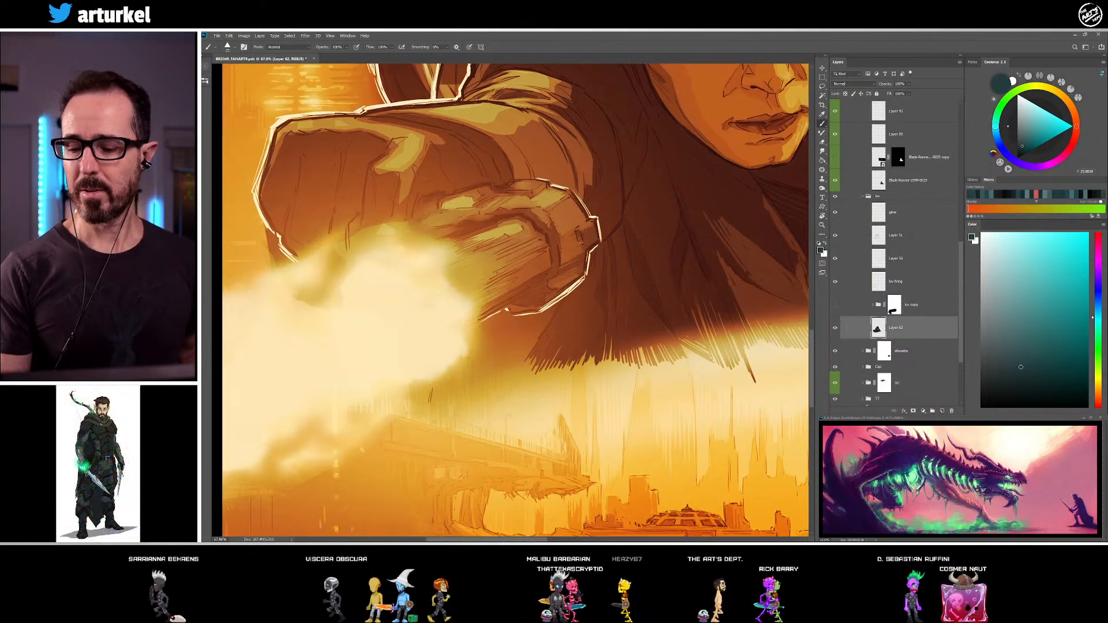
{"action": "left_click", "coordinate": [522, 185], "text": "alt"}
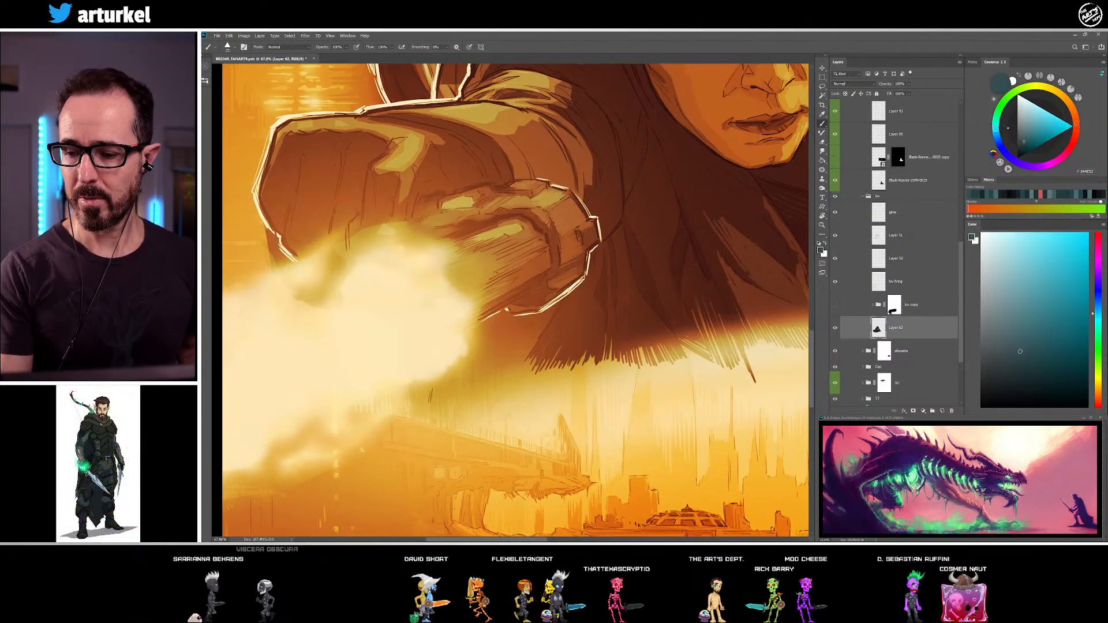
{"action": "left_click_drag", "start_coordinate": [679, 233], "coordinate": [667, 224]}
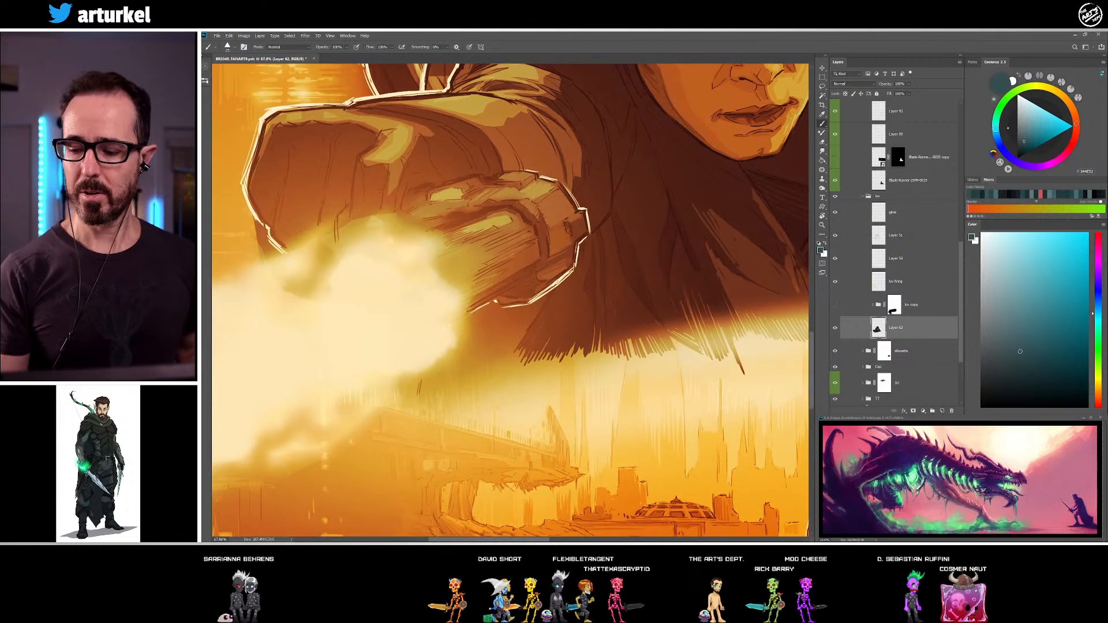
{"action": "left_click", "coordinate": [534, 252], "text": "alt"}
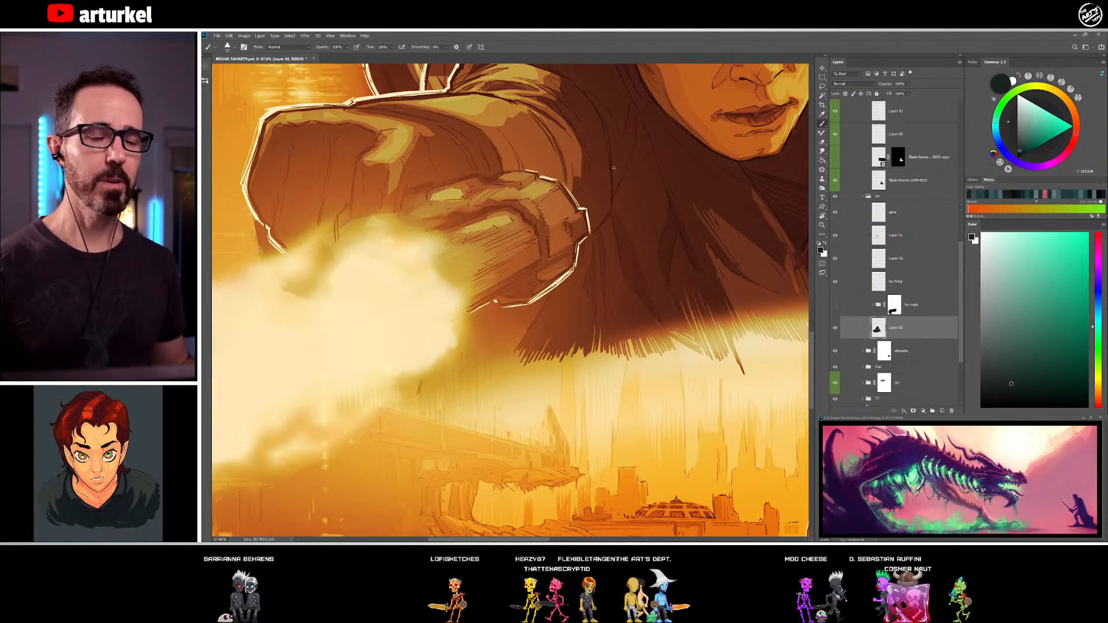
{"action": "left_click", "coordinate": [512, 191], "text": "alt"}
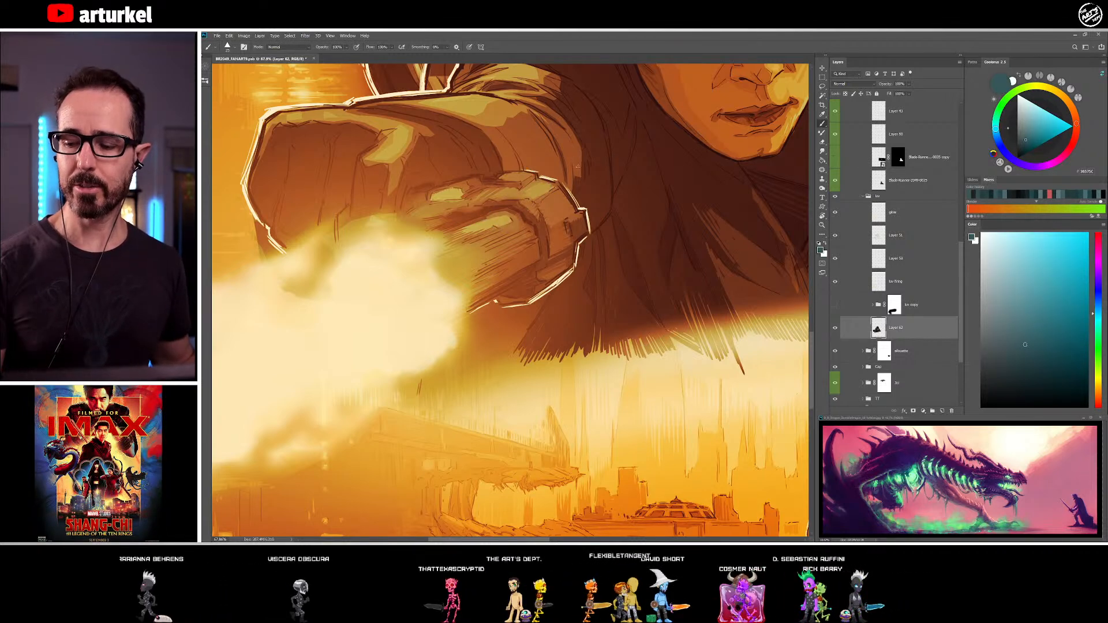
{"action": "left_click_drag", "start_coordinate": [549, 214], "coordinate": [556, 254]}
{"action": "left_click", "coordinate": [582, 221], "text": "alt"}
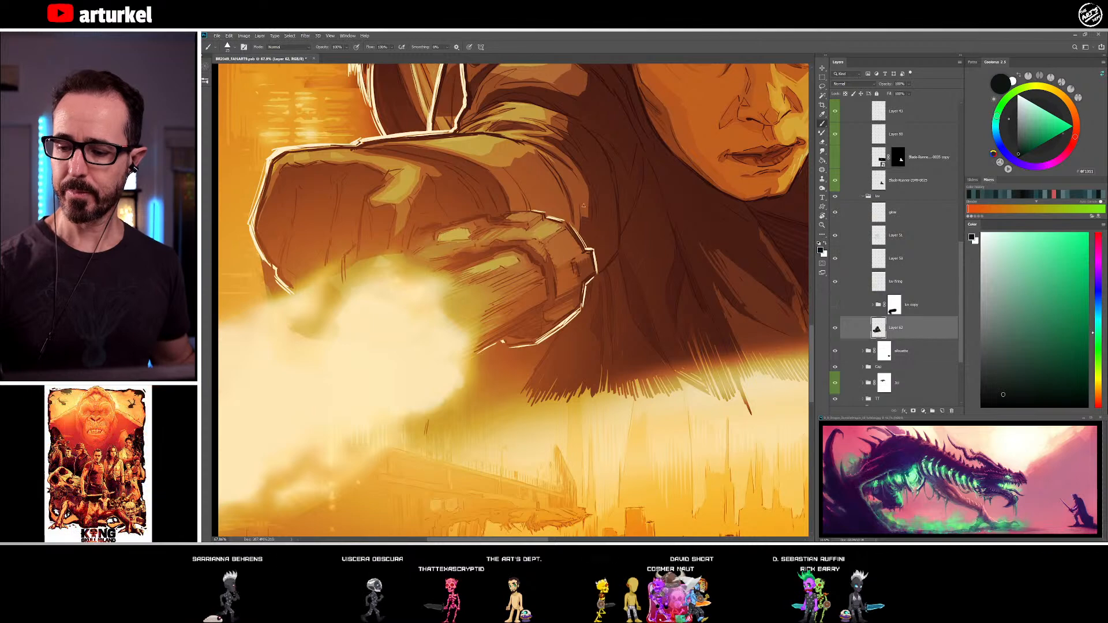
Add a layer mask to Layer 62 and fade the coat's hatched lower edge with the Simple soft brush
{"action": "left_click_drag", "start_coordinate": [579, 294], "coordinate": [535, 165]}
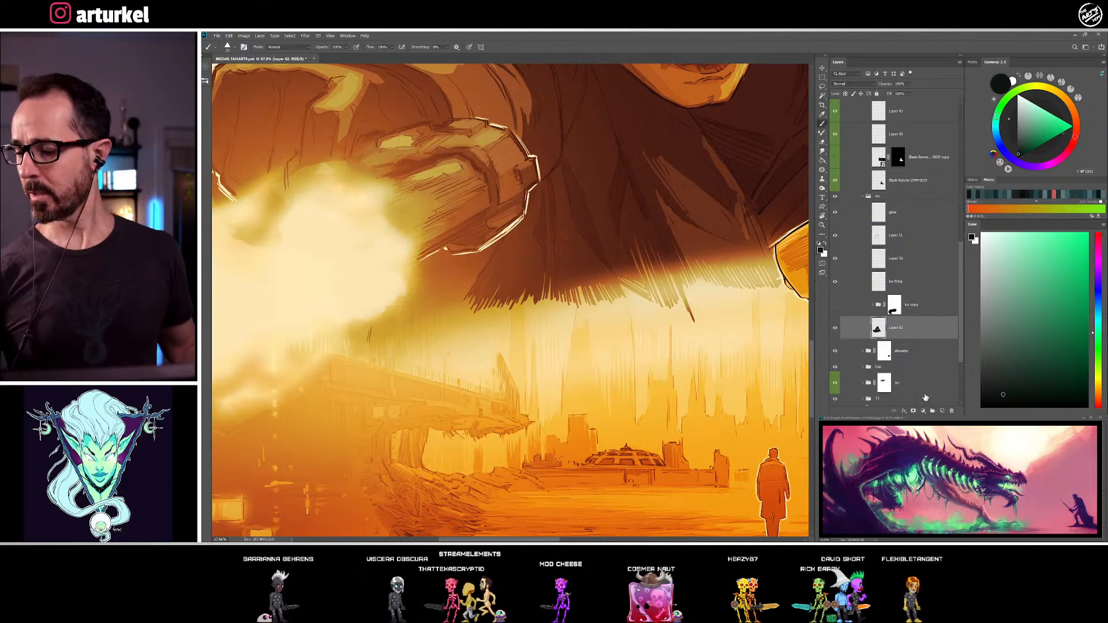
{"action": "left_click", "coordinate": [913, 411]}
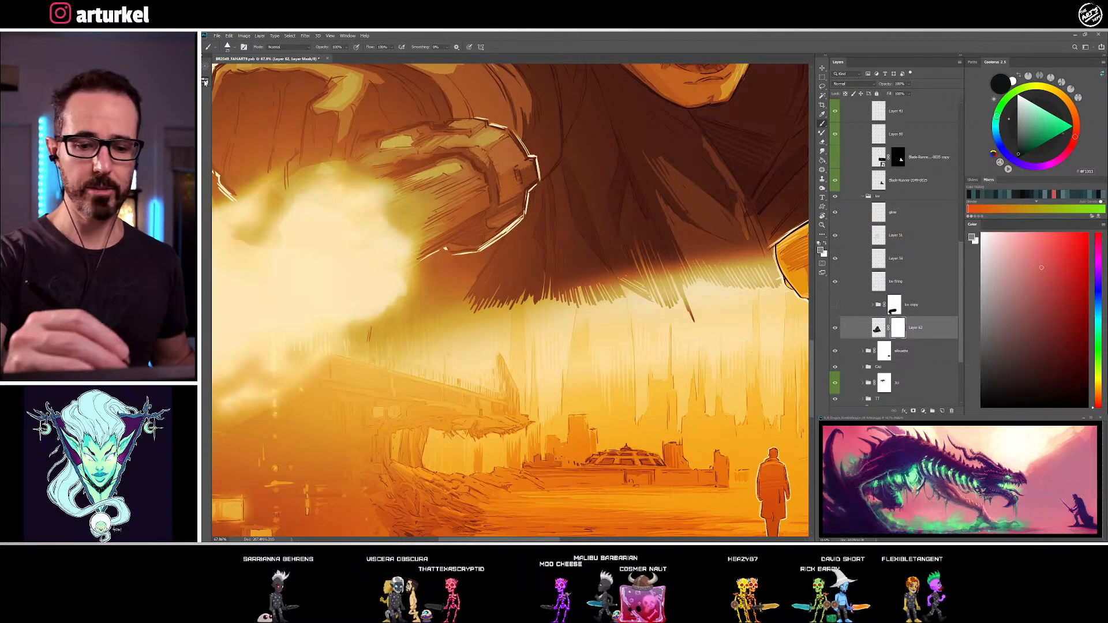
{"action": "left_click", "coordinate": [206, 81]}
{"action": "left_click", "coordinate": [430, 336]}
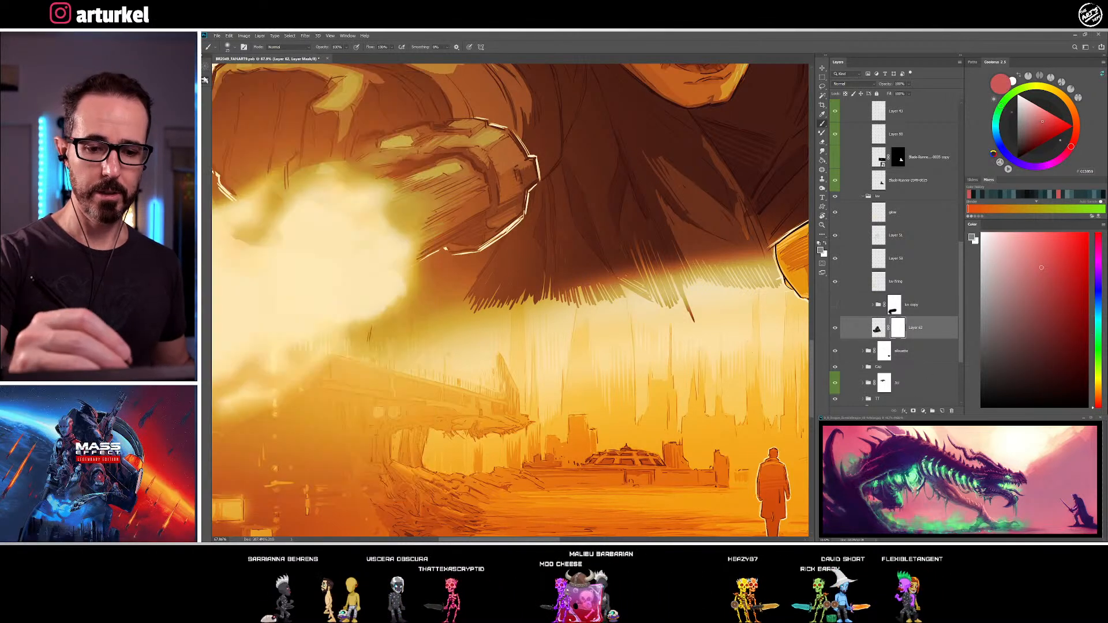
{"action": "left_click_drag", "start_coordinate": [435, 334], "coordinate": [523, 335]}
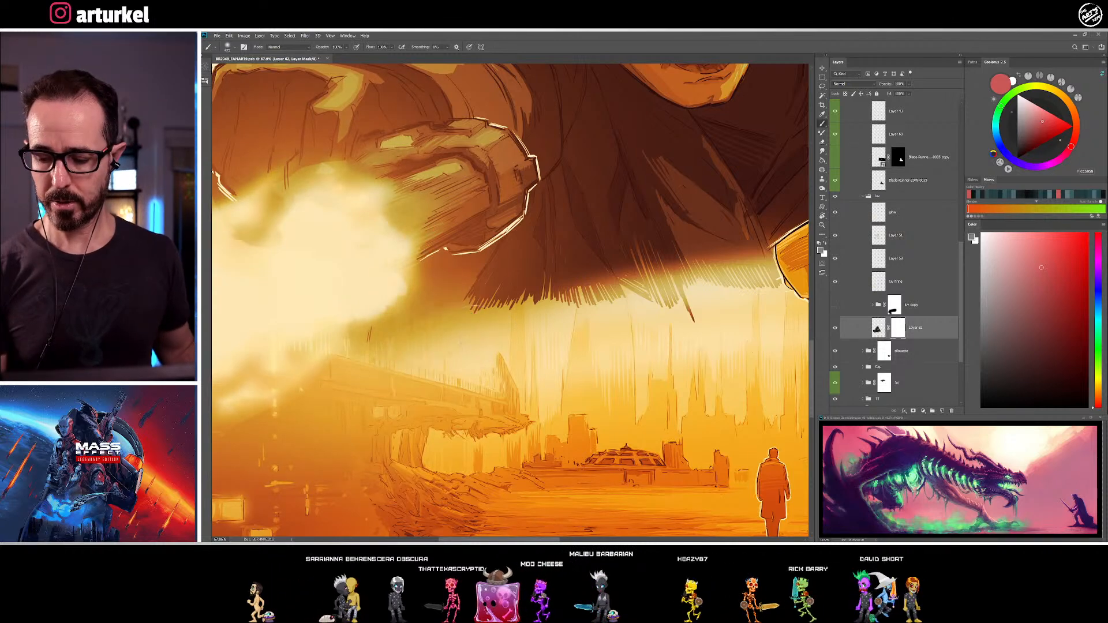
{"action": "left_click_drag", "start_coordinate": [471, 306], "coordinate": [710, 315]}
{"action": "left_click_drag", "start_coordinate": [629, 312], "coordinate": [716, 303]}
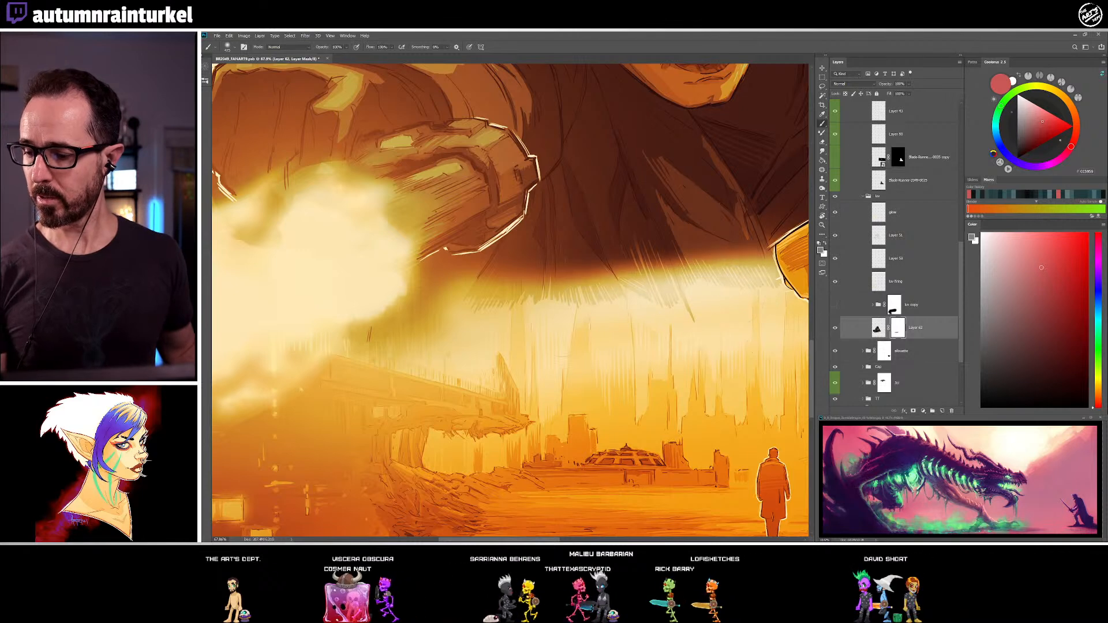
Set the mask colour to black, toggle pen-pressure opacity, and dissolve the rest of the coat's lower edge into the haze
{"action": "left_click_drag", "start_coordinate": [1002, 397], "coordinate": [981, 407]}
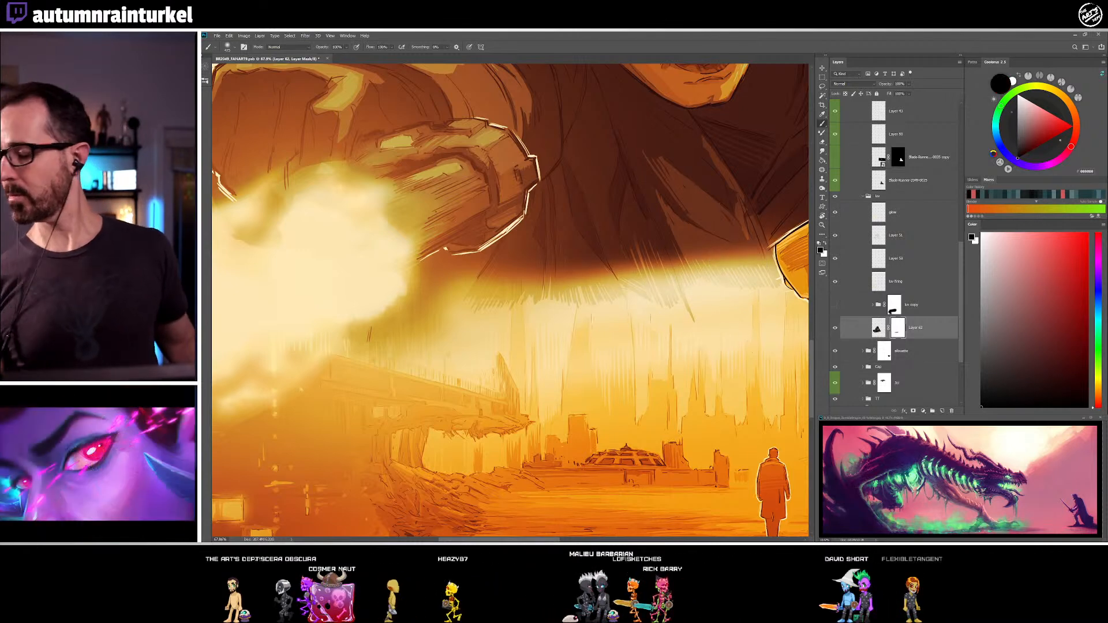
{"action": "left_click", "coordinate": [357, 48]}
{"action": "mouse_move", "coordinate": [571, 322]}
{"action": "left_mouse_down"}
{"action": "mouse_move", "coordinate": [501, 326]}
{"action": "mouse_move", "coordinate": [739, 299]}
{"action": "left_mouse_up"}
{"action": "mouse_move", "coordinate": [521, 328]}
{"action": "left_mouse_down"}
{"action": "mouse_move", "coordinate": [462, 341]}
{"action": "mouse_move", "coordinate": [433, 324]}
{"action": "mouse_move", "coordinate": [394, 411]}
{"action": "left_mouse_up"}
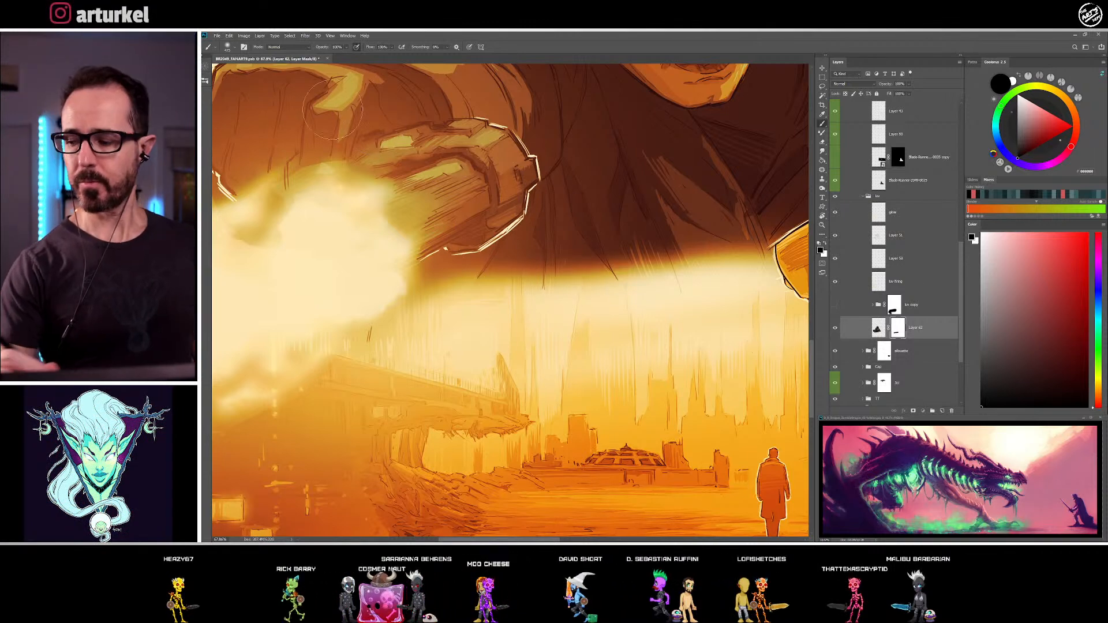
Switch back to the triangle-tipped brush and target Layer 62's artwork instead of its mask
{"action": "left_click", "coordinate": [206, 81]}
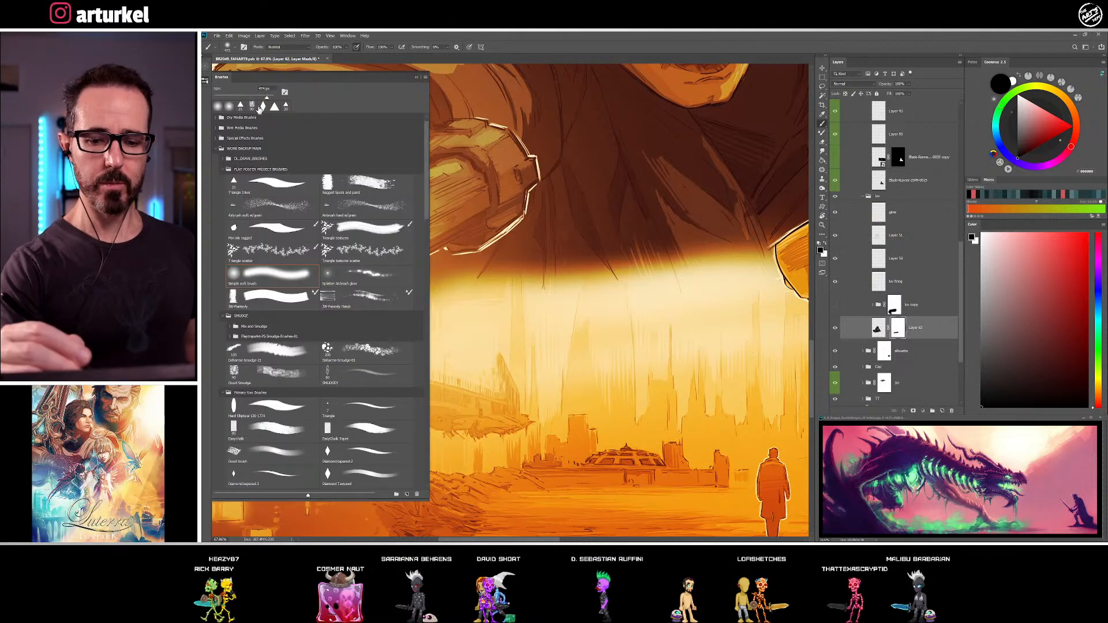
{"action": "left_click", "coordinate": [207, 83]}
{"action": "left_click_drag", "start_coordinate": [432, 280], "coordinate": [503, 340]}
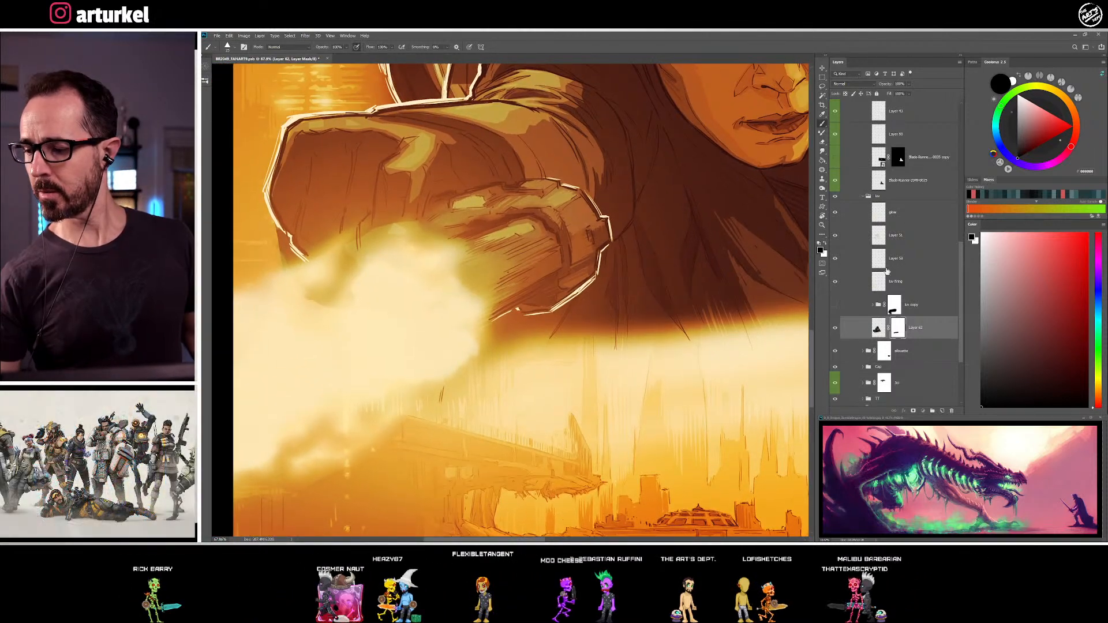
{"action": "left_click", "coordinate": [836, 282]}
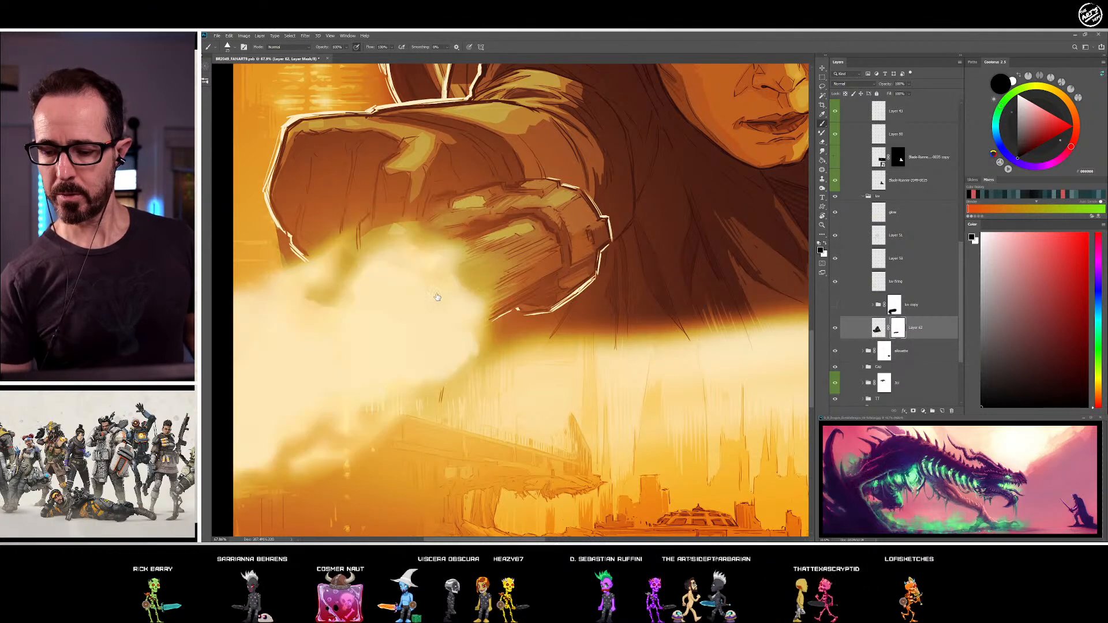
{"action": "left_click", "coordinate": [879, 329]}
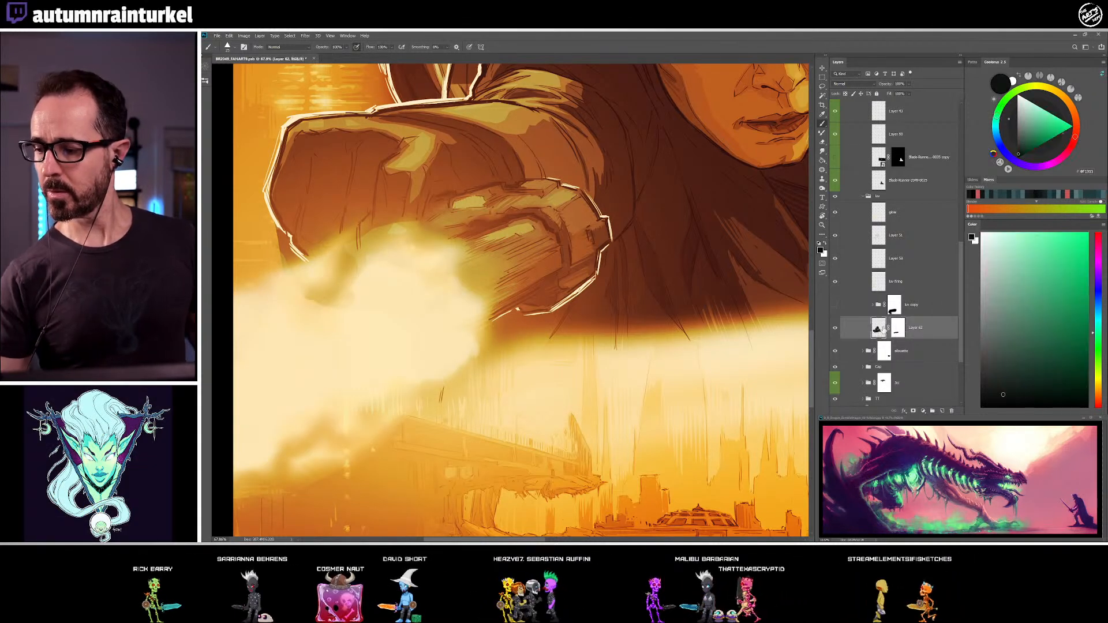
Sample dark teal tones and shade the sleeve between its central fold and the knuckles on Layer 62, undoing the last stroke
{"action": "left_click", "coordinate": [432, 245], "text": "alt"}
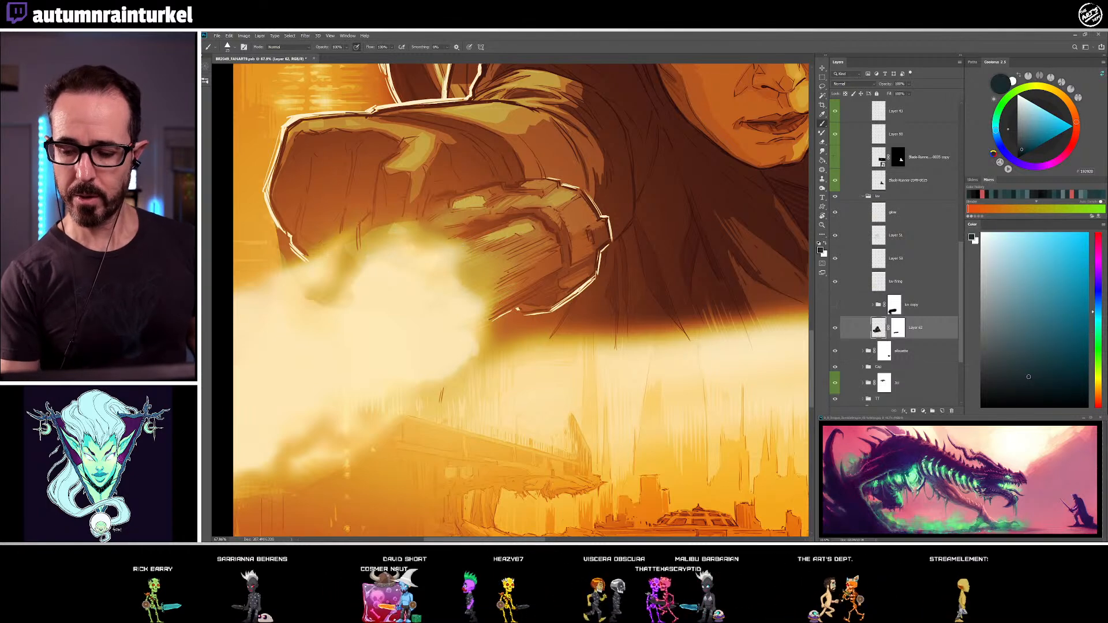
{"action": "left_click", "coordinate": [431, 245], "text": "alt"}
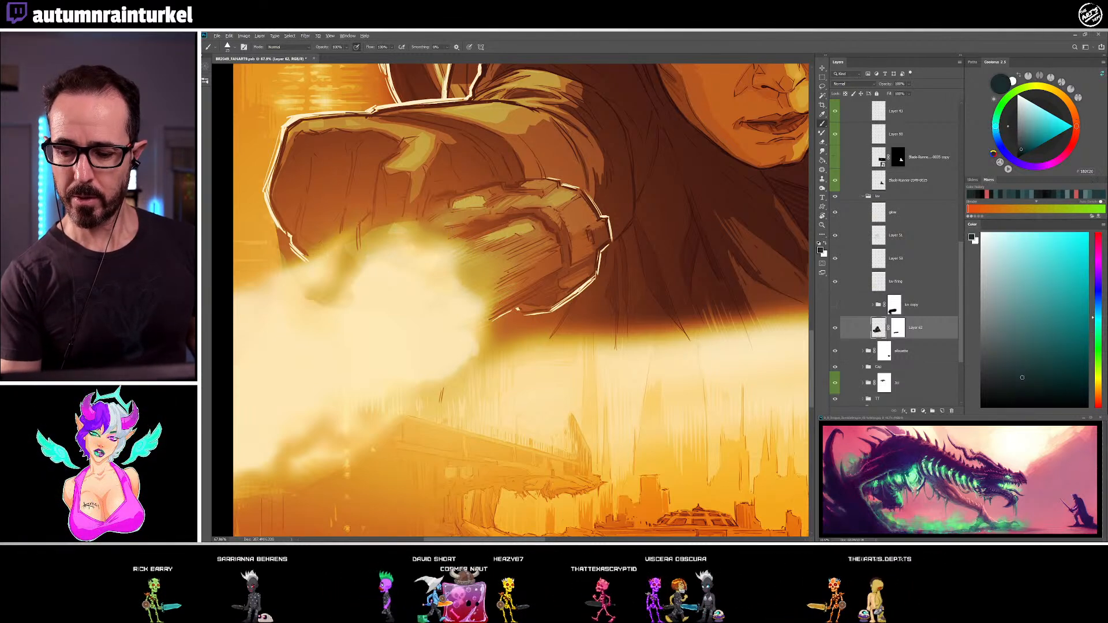
{"action": "left_click", "coordinate": [443, 213], "text": "alt"}
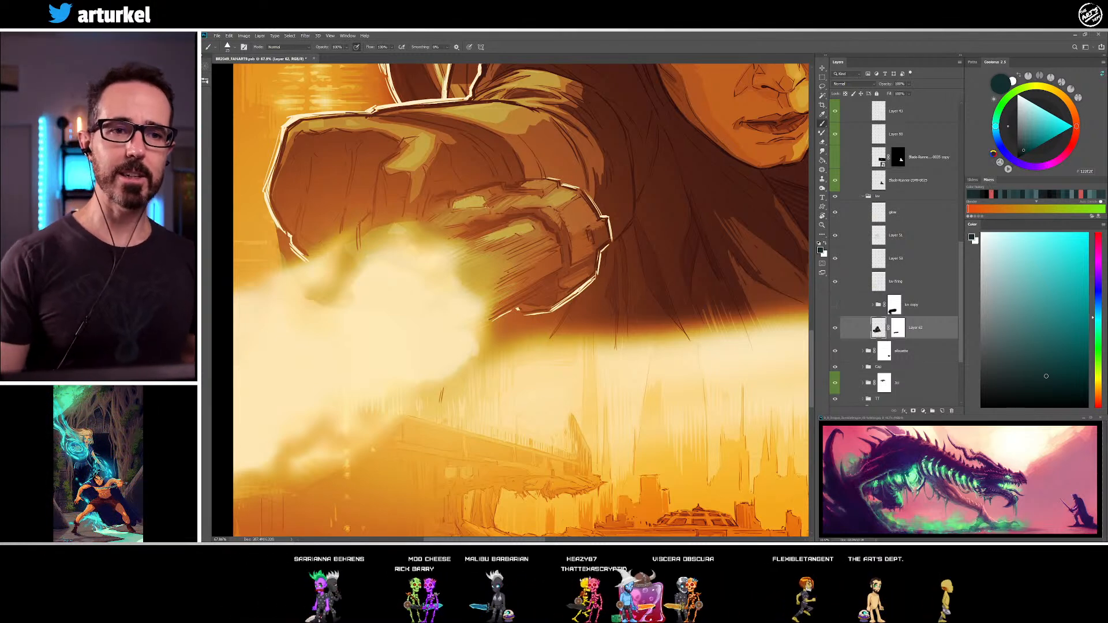
{"action": "left_click", "coordinate": [410, 179], "text": "alt"}
{"action": "left_click", "coordinate": [421, 182], "text": "alt"}
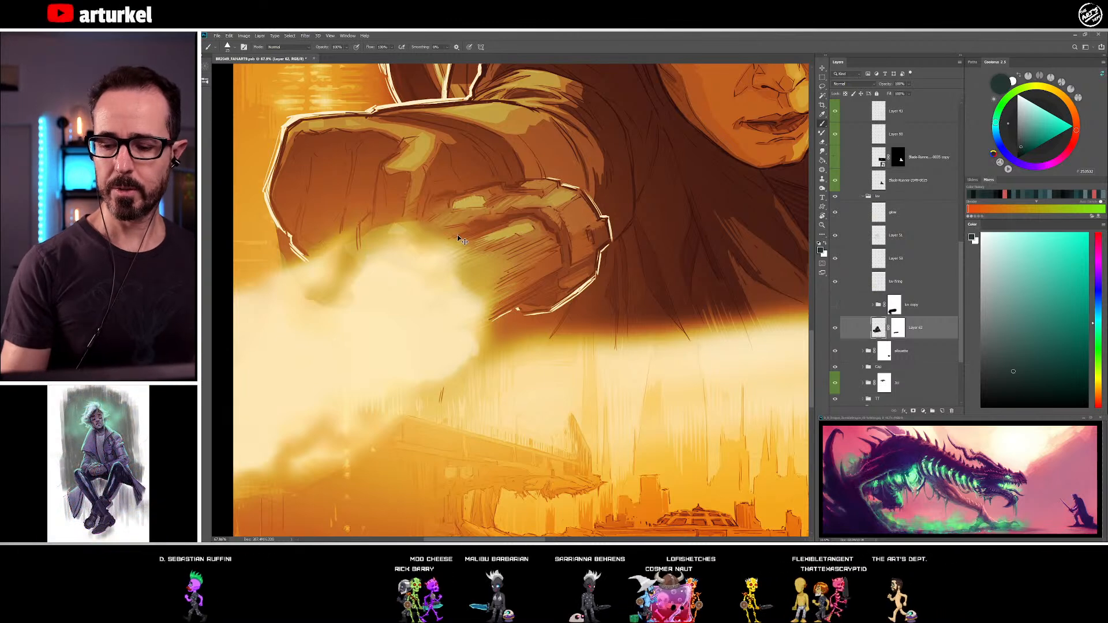
{"action": "key", "text": "ctrl+z"}
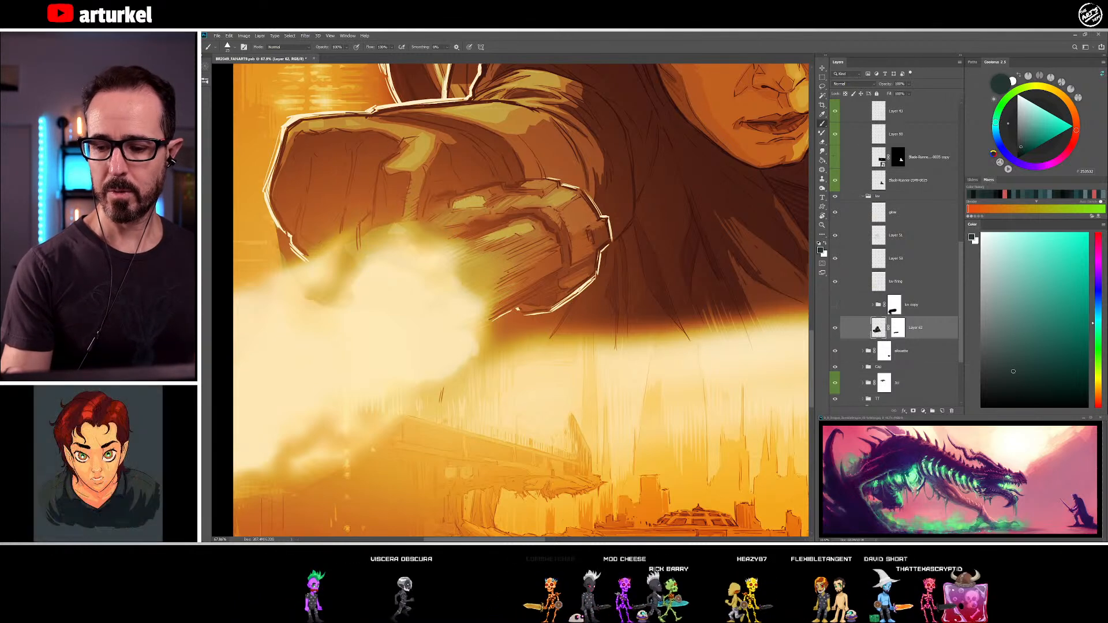
Shape the sleeve's central highlighted fold by alternating sampled near-black and dark teal strokes along its shadow side
{"action": "left_click", "coordinate": [428, 174], "text": "alt"}
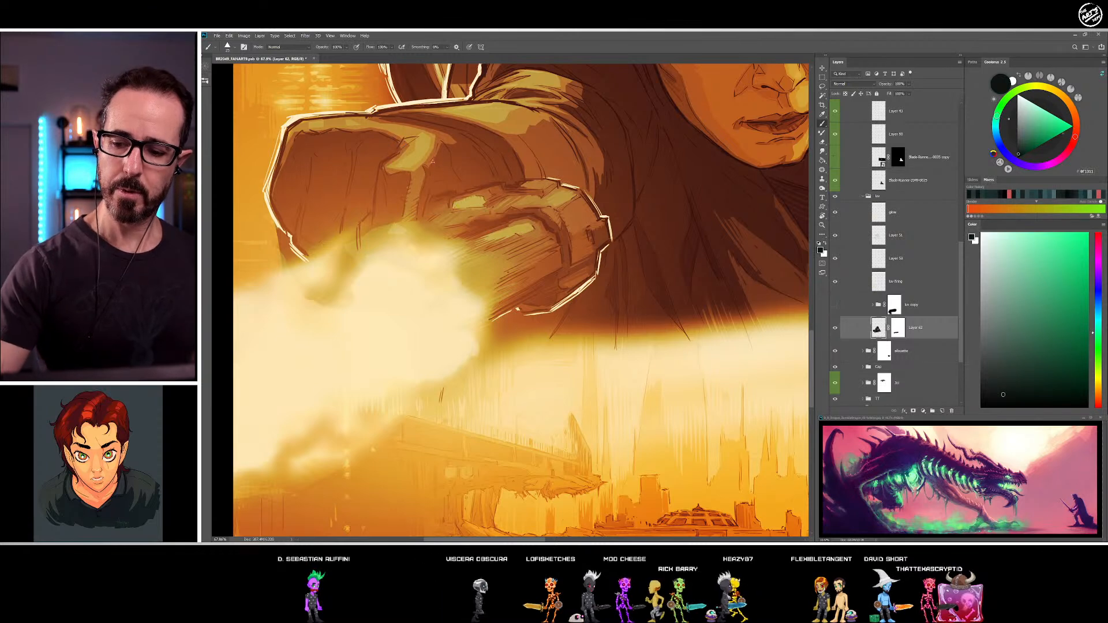
{"action": "left_click", "coordinate": [428, 164], "text": "alt"}
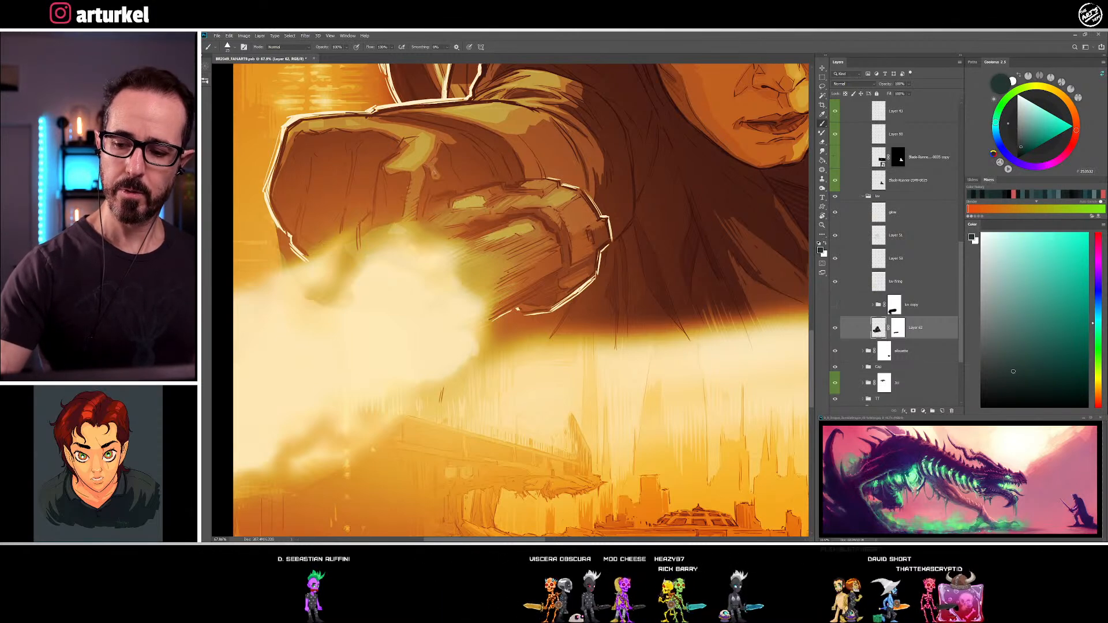
{"action": "left_click", "coordinate": [441, 144], "text": "alt"}
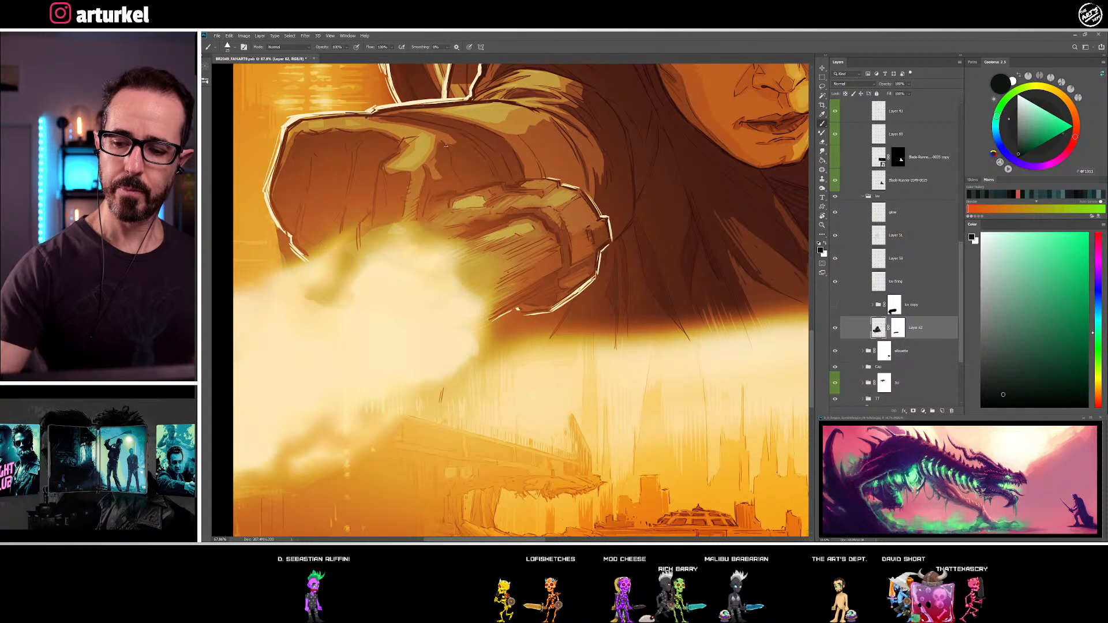
{"action": "left_click", "coordinate": [441, 137], "text": "alt"}
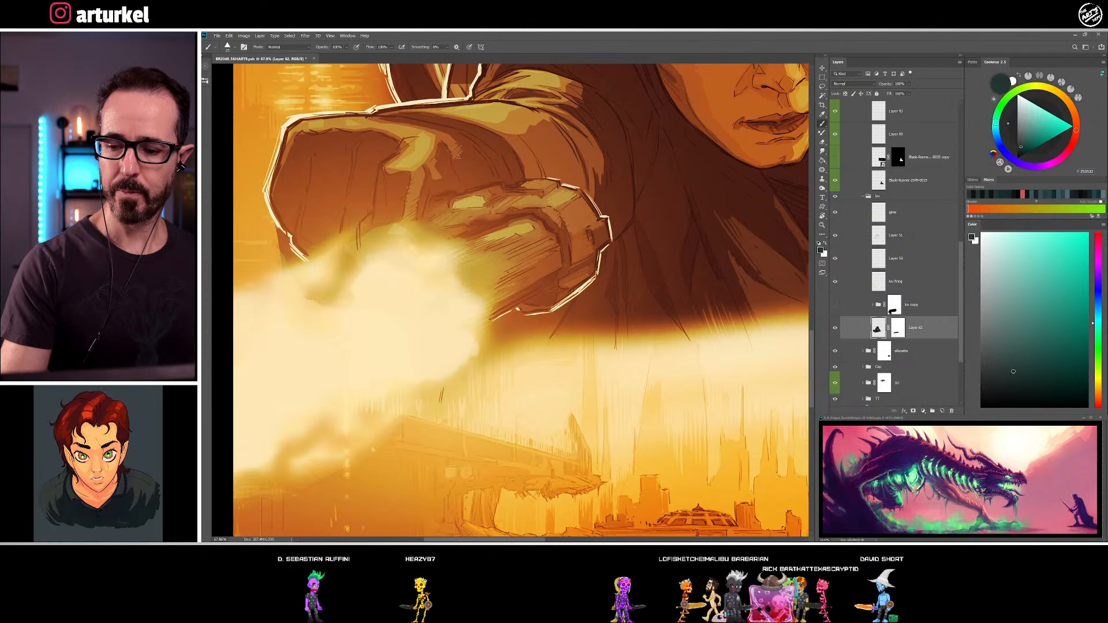
{"action": "left_click", "coordinate": [470, 153], "text": "alt"}
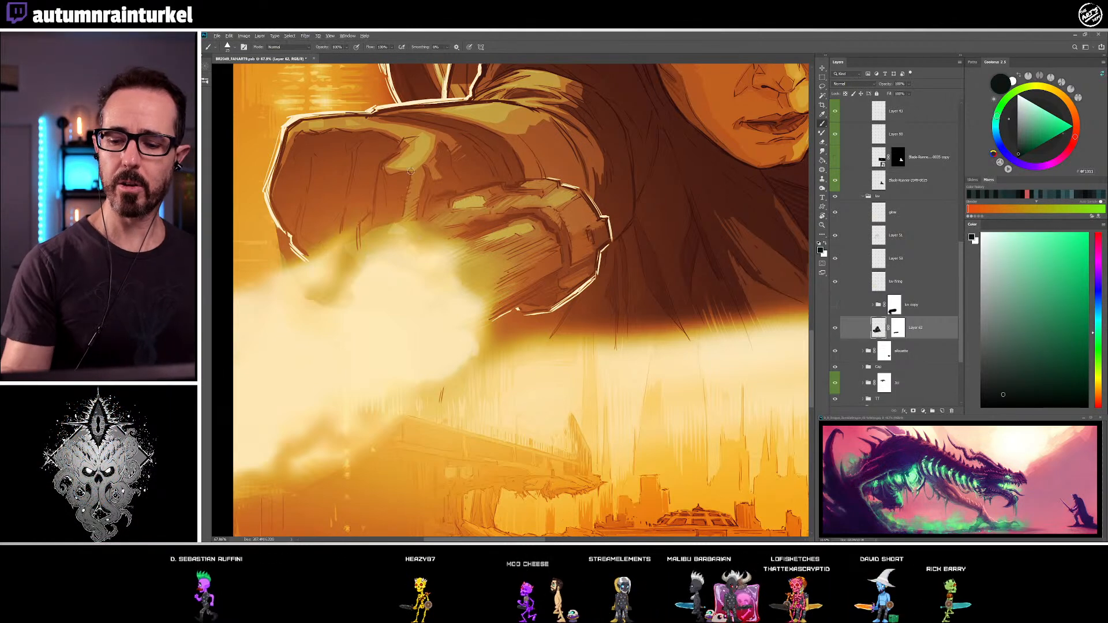
{"action": "left_click", "coordinate": [426, 171], "text": "alt"}
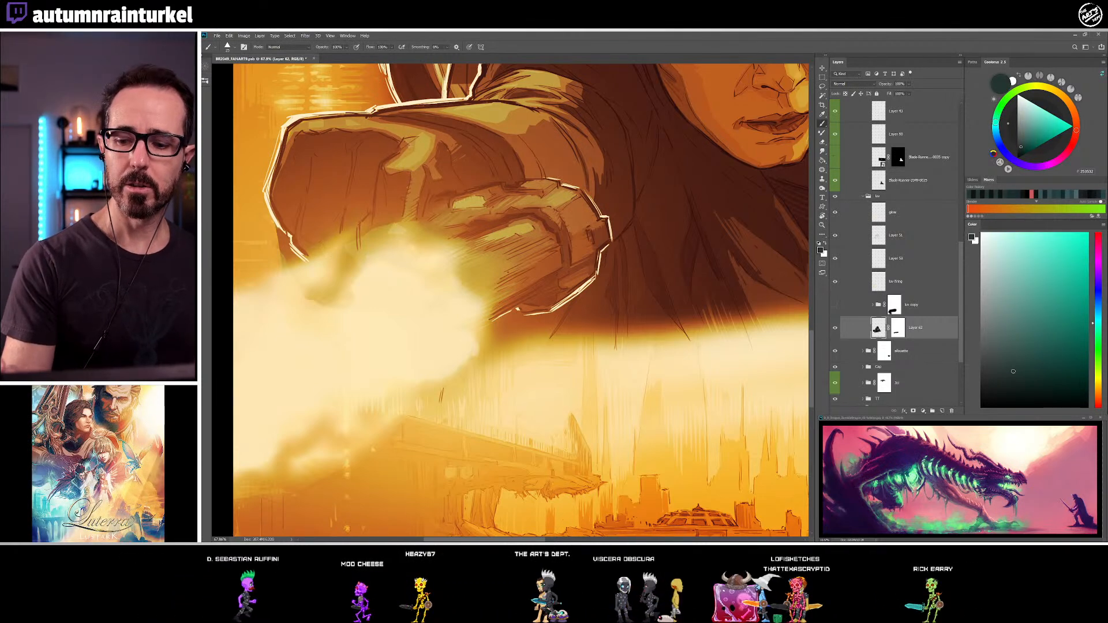
Refine the upper edge of the central fold highlight with sampled grey-green and dark teal tones
{"action": "left_click_drag", "start_coordinate": [403, 143], "coordinate": [406, 141]}
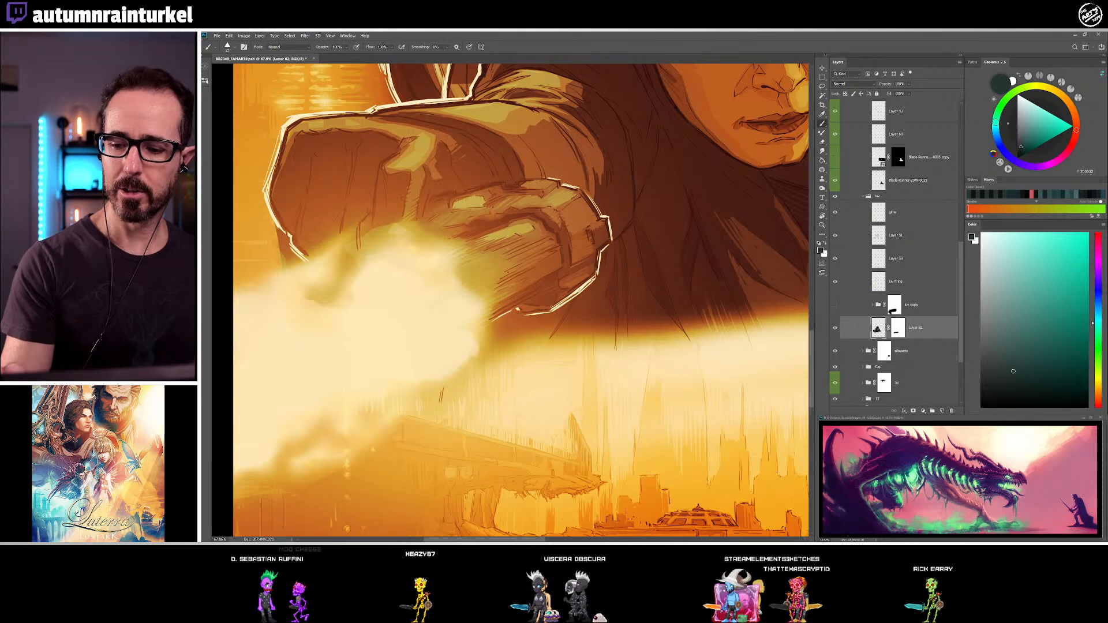
{"action": "left_click", "coordinate": [408, 151], "text": "alt"}
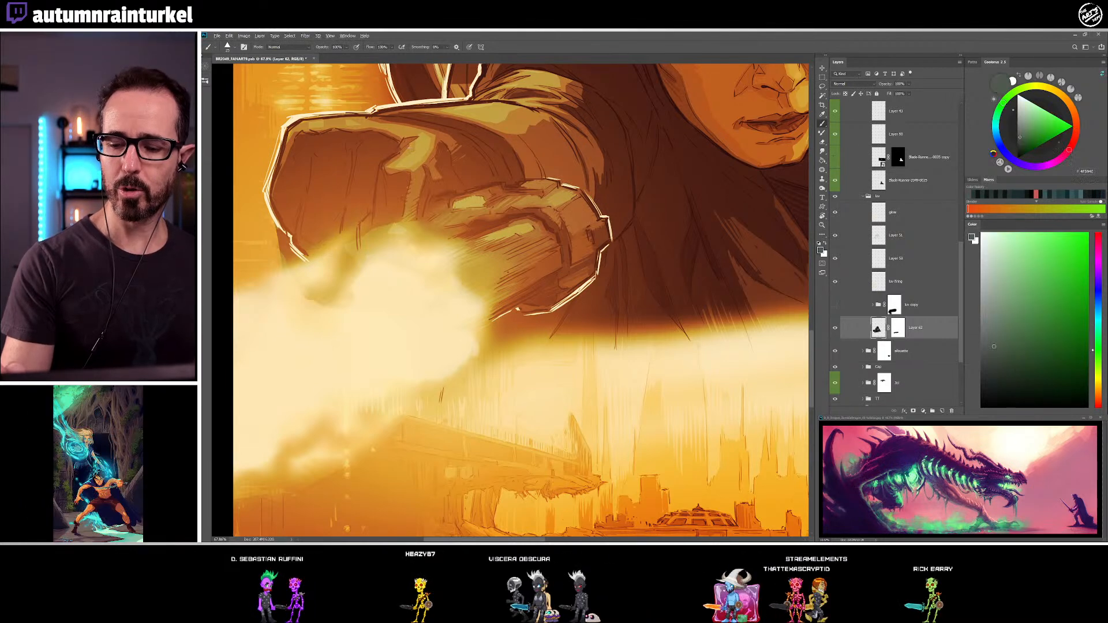
{"action": "left_click", "coordinate": [405, 149], "text": "alt"}
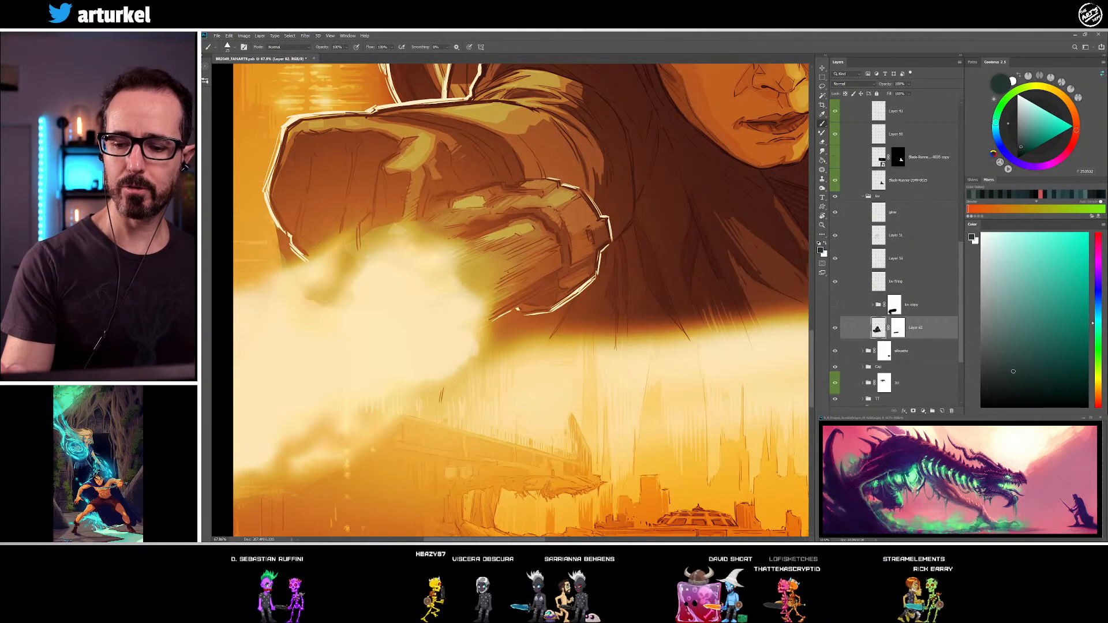
{"action": "left_click", "coordinate": [403, 148], "text": "alt"}
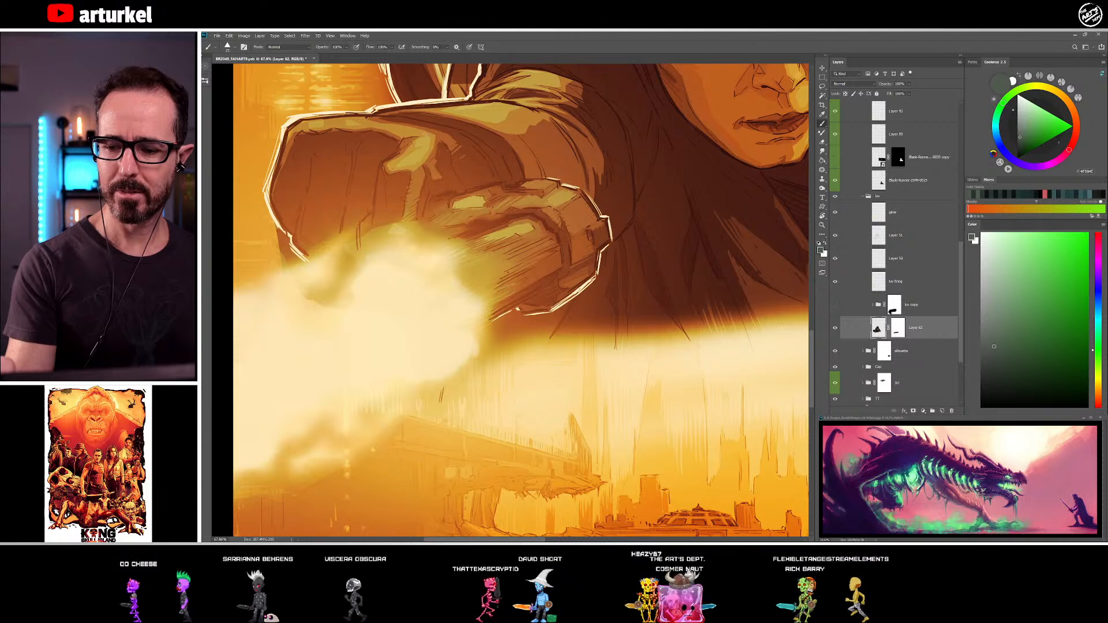
{"action": "left_click", "coordinate": [438, 141], "text": "alt"}
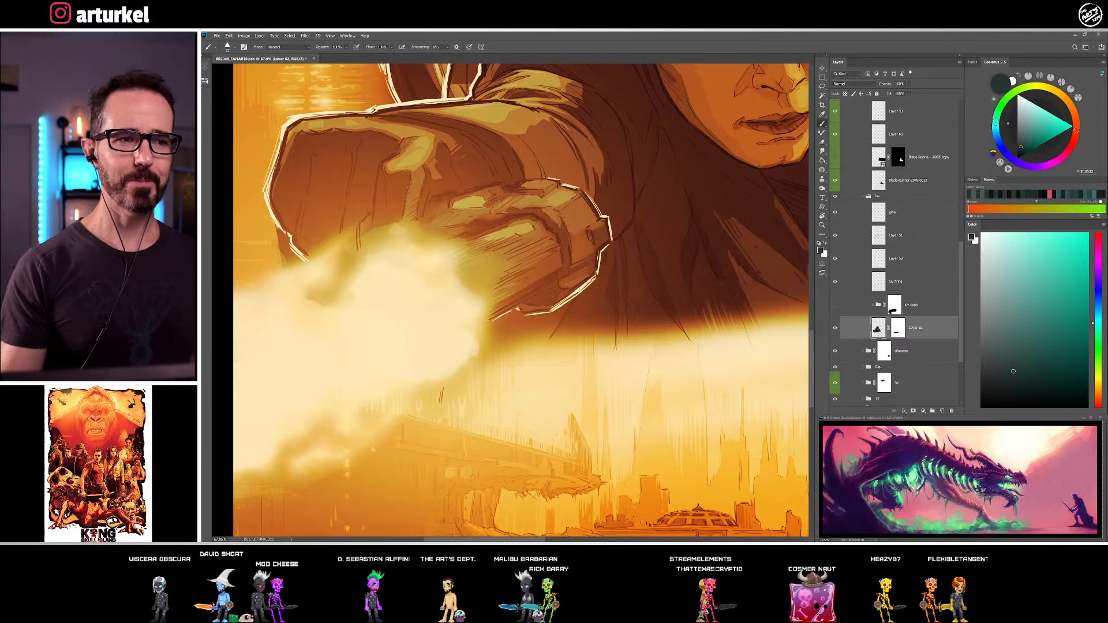
{"action": "left_click", "coordinate": [426, 159], "text": "alt"}
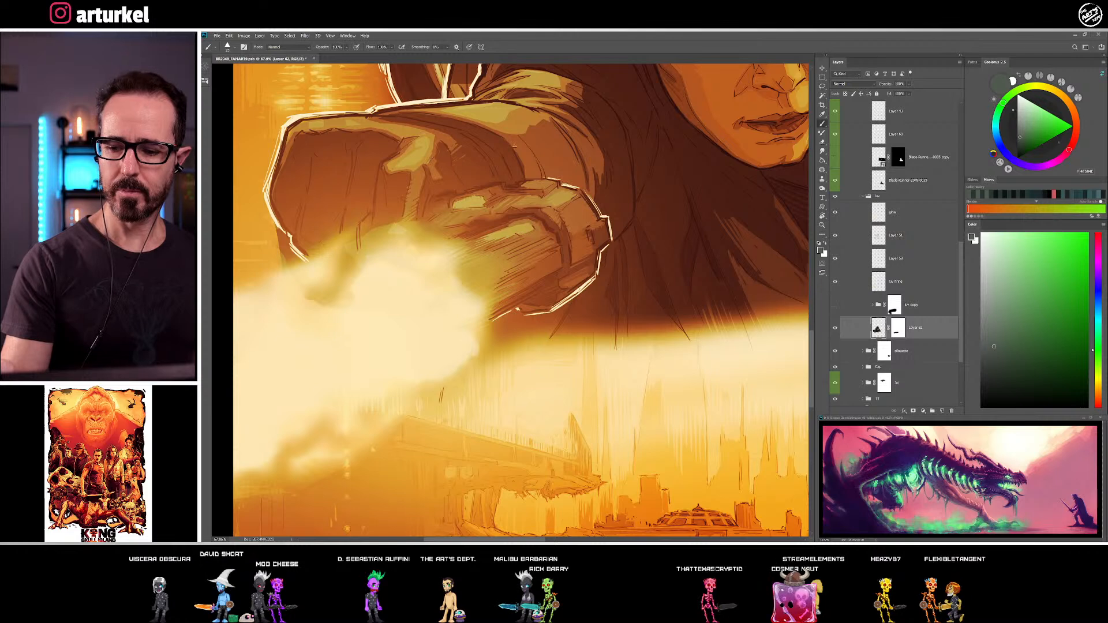
{"action": "left_click", "coordinate": [434, 132], "text": "alt"}
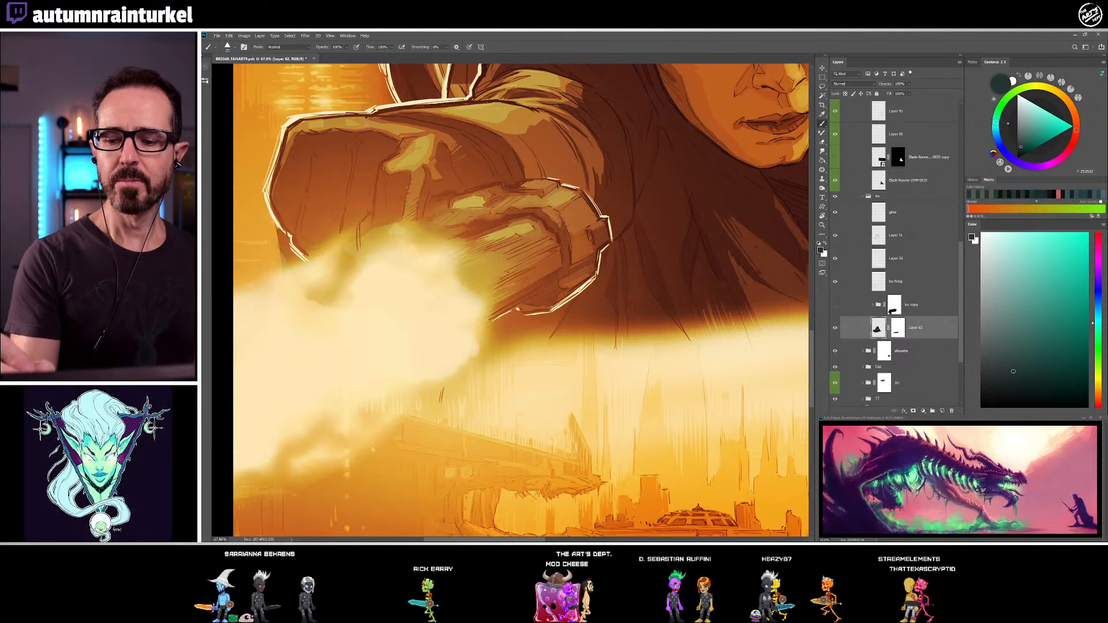
Choose a lighter grey-green and paint light accents along the cuff's upper outer edge, shaping them with sampled dark tones
{"action": "left_click", "coordinate": [996, 332]}
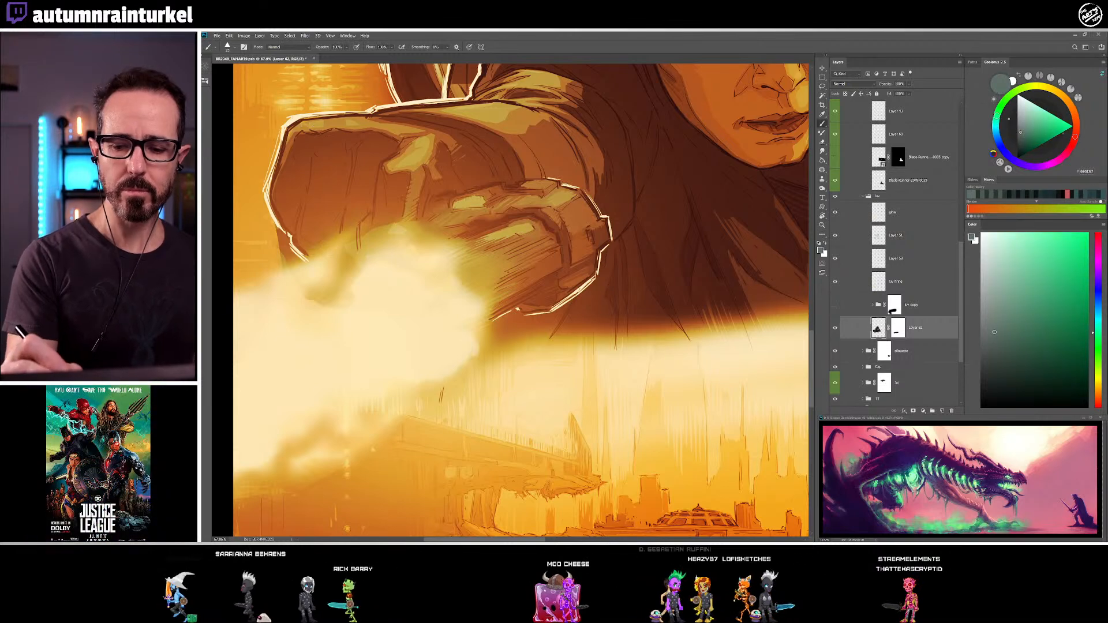
{"action": "left_click", "coordinate": [351, 124], "text": "alt"}
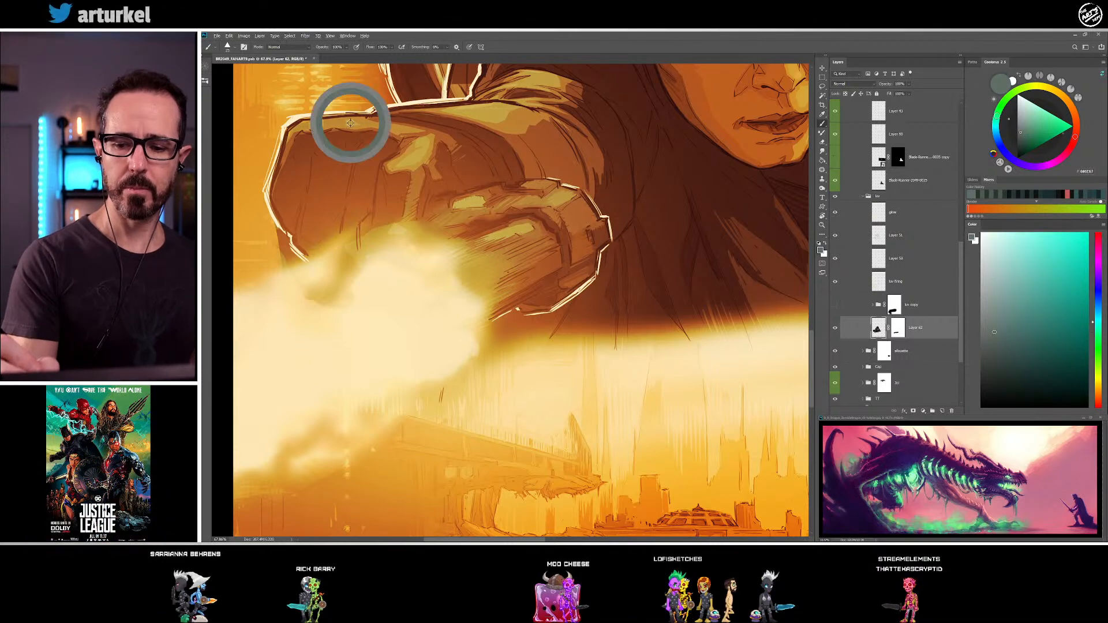
{"action": "left_click", "coordinate": [303, 120], "text": "alt"}
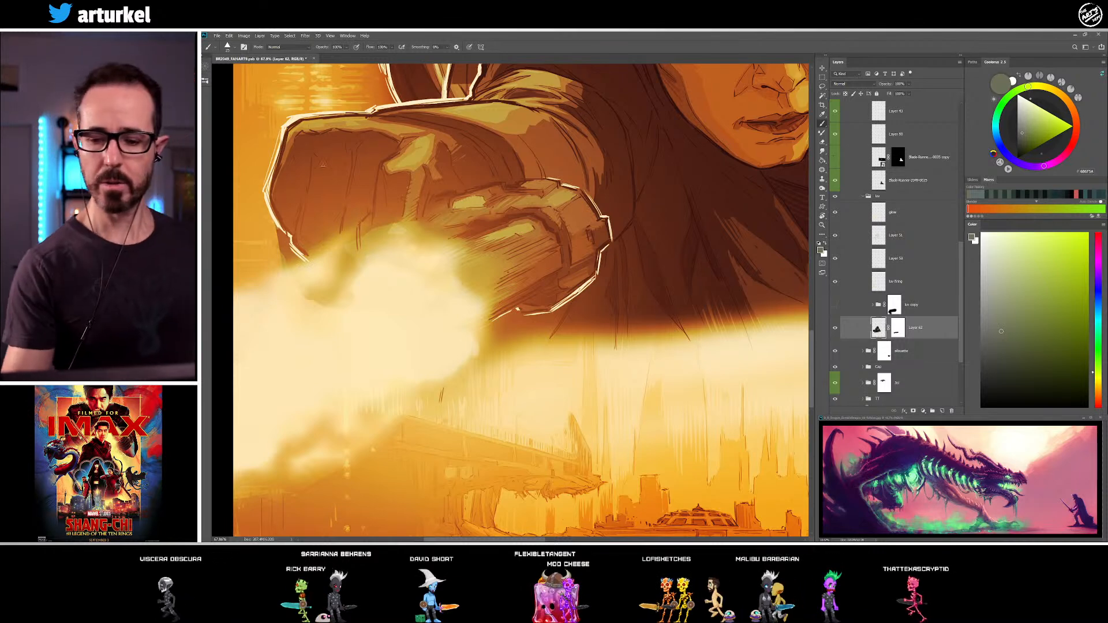
{"action": "left_click", "coordinate": [295, 132], "text": "alt"}
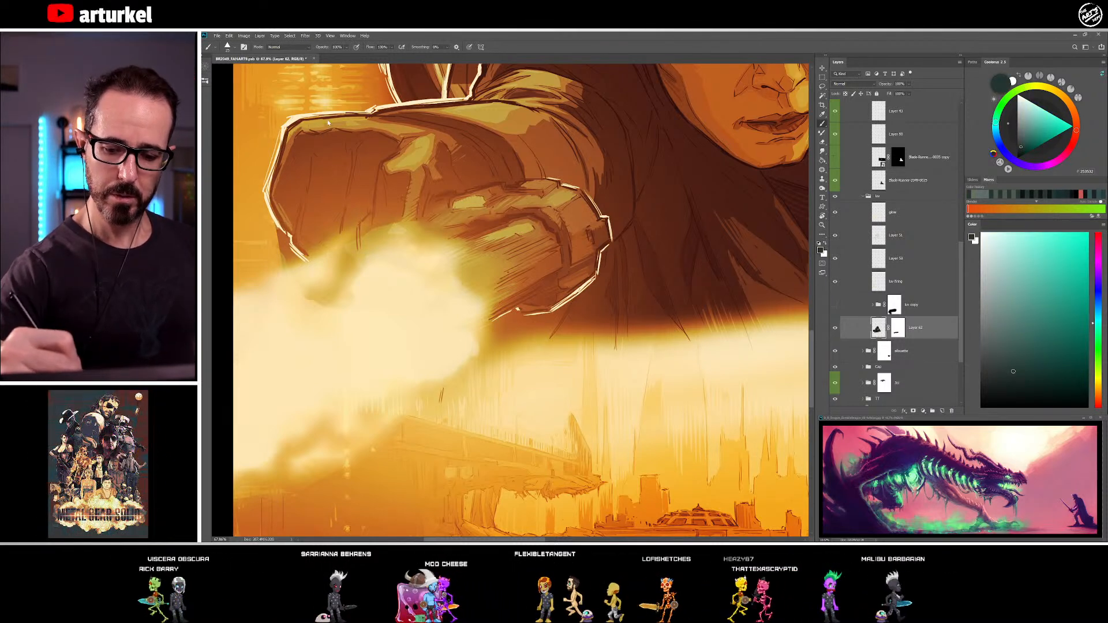
{"action": "left_click", "coordinate": [289, 141], "text": "alt"}
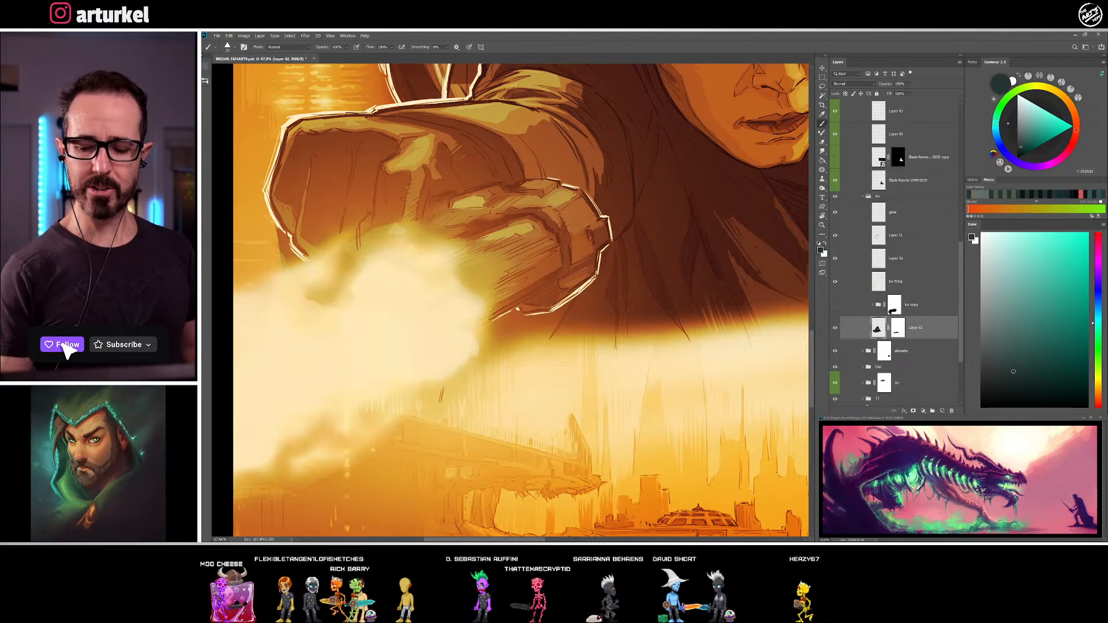
Clean up the cuff's lower edge with the Eraser and hatch sampled dark and mid tones where cuff and fist meet the haze
{"action": "key", "text": "e"}
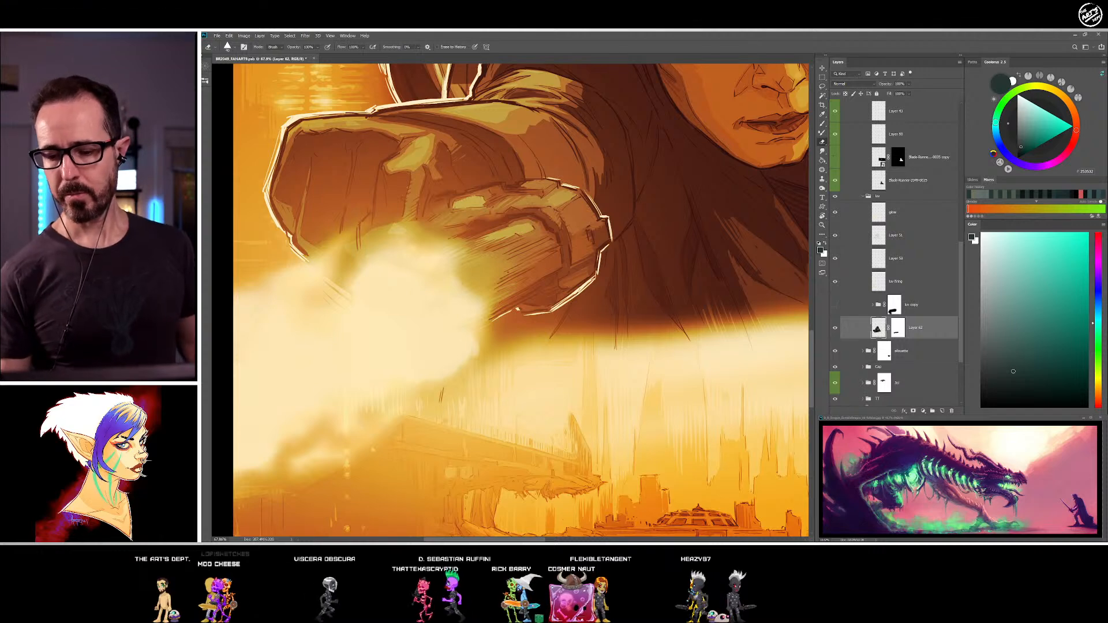
{"action": "key", "text": "b"}
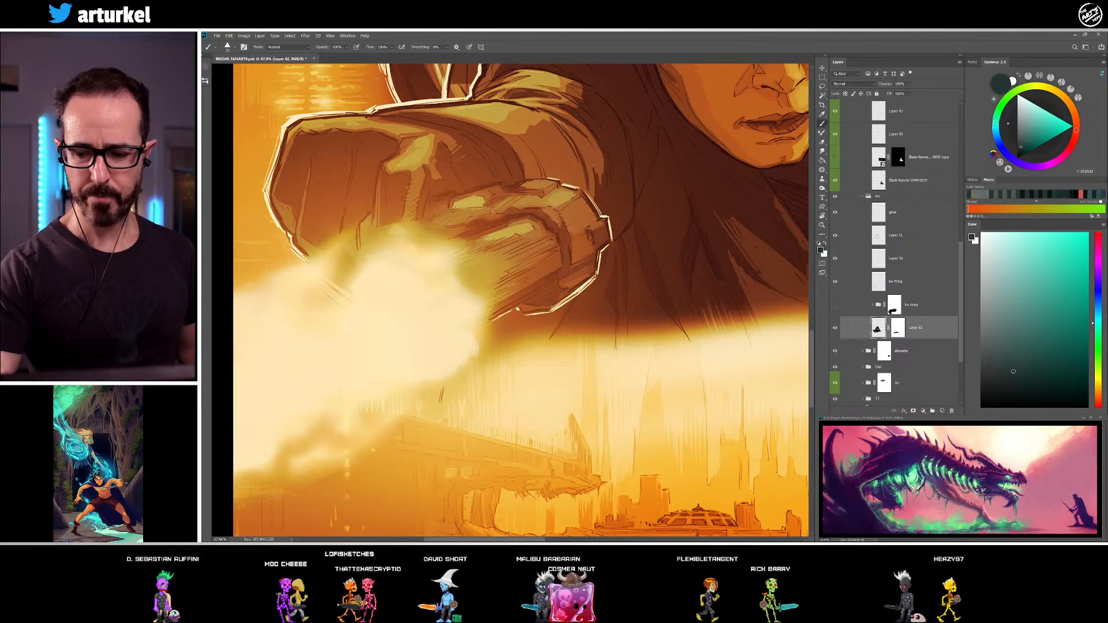
{"action": "left_click", "coordinate": [362, 170], "text": "alt"}
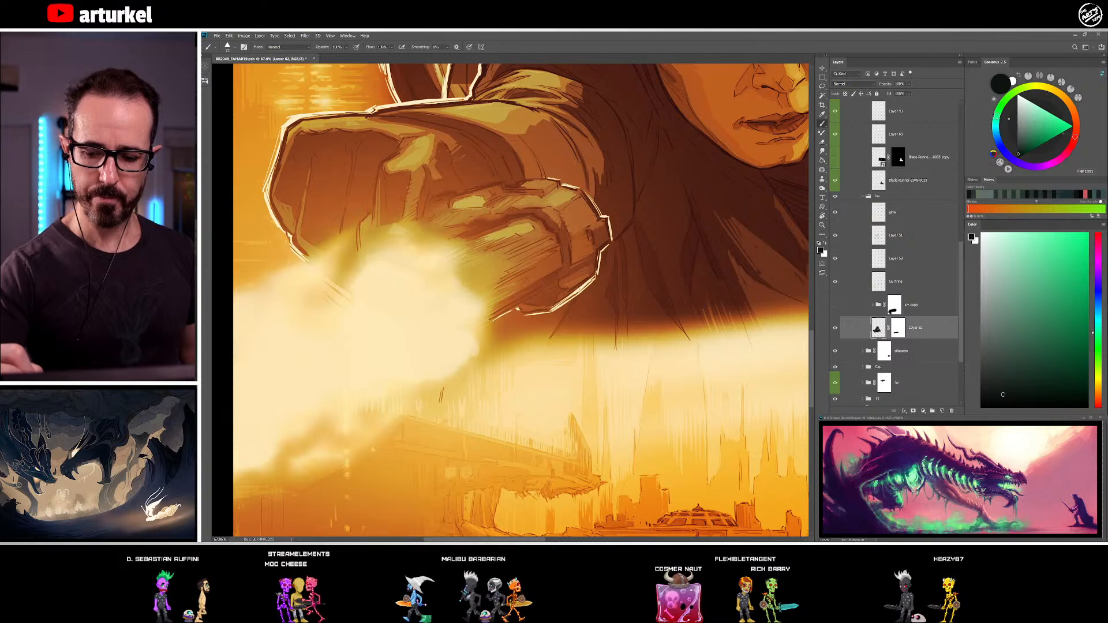
{"action": "left_click", "coordinate": [385, 253], "text": "alt"}
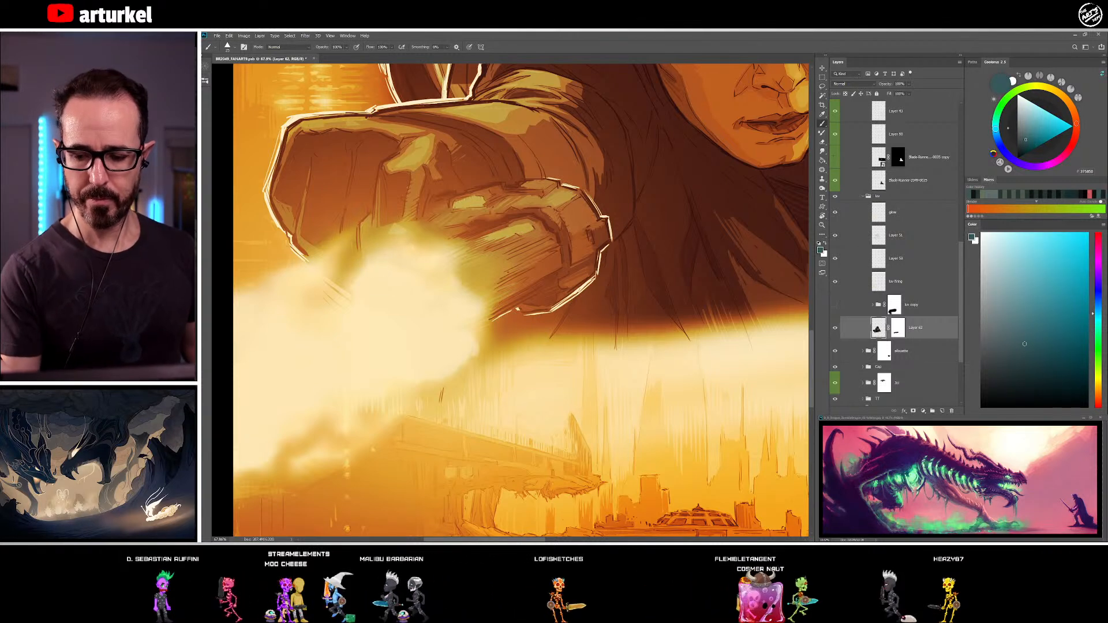
{"action": "left_click", "coordinate": [395, 231], "text": "alt"}
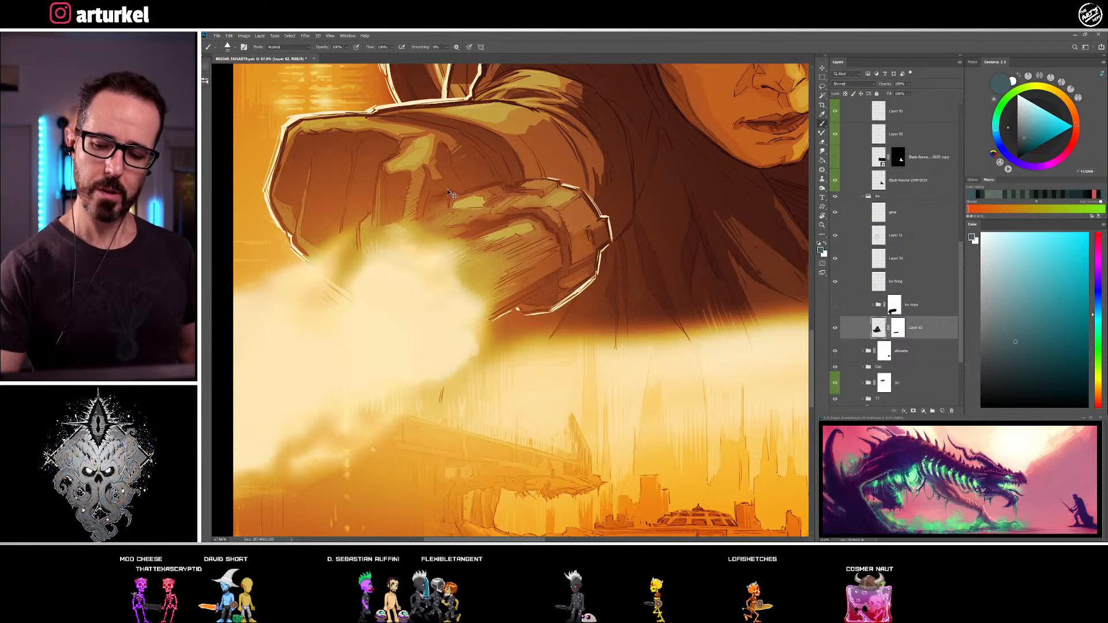
{"action": "left_click", "coordinate": [385, 230], "text": "alt"}
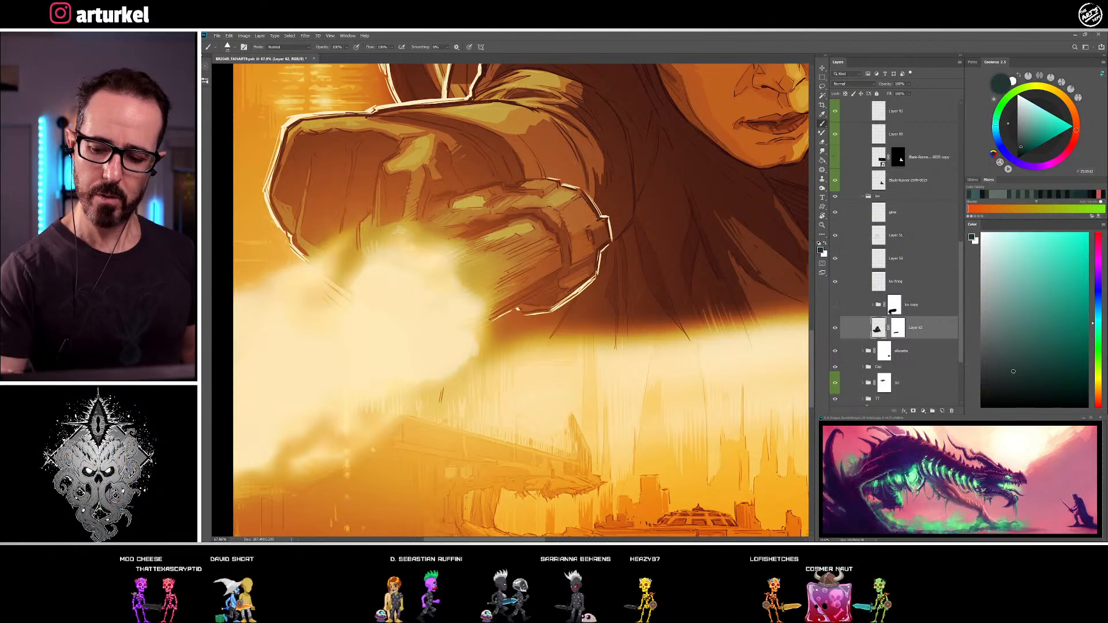
{"action": "left_click", "coordinate": [390, 247], "text": "alt"}
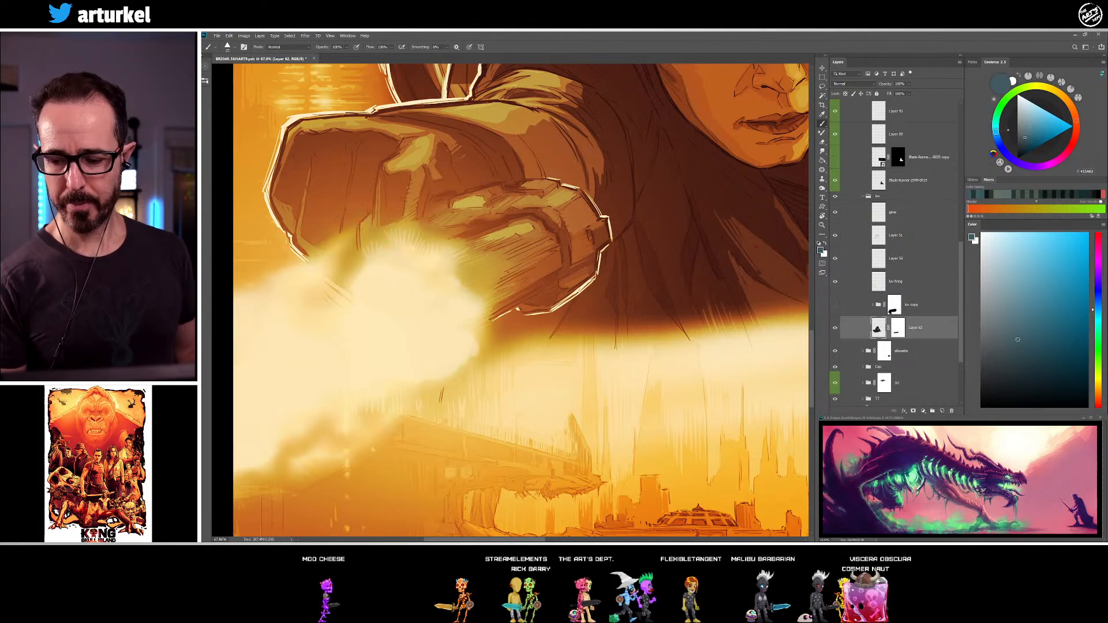
{"action": "left_click", "coordinate": [464, 296], "text": "alt"}
{"action": "left_click_drag", "start_coordinate": [465, 291], "coordinate": [474, 281]}
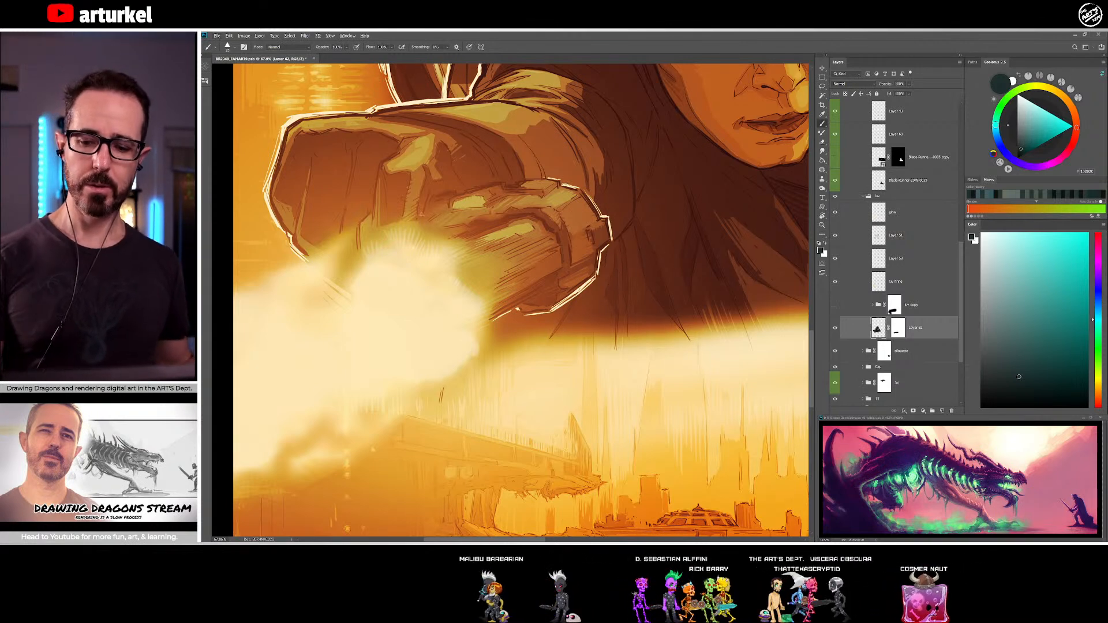
Refine the forearm sleeve and cuff folds with sampled dark green-grey, near-black teal and mid grey tones
{"action": "left_click", "coordinate": [416, 166], "text": "alt"}
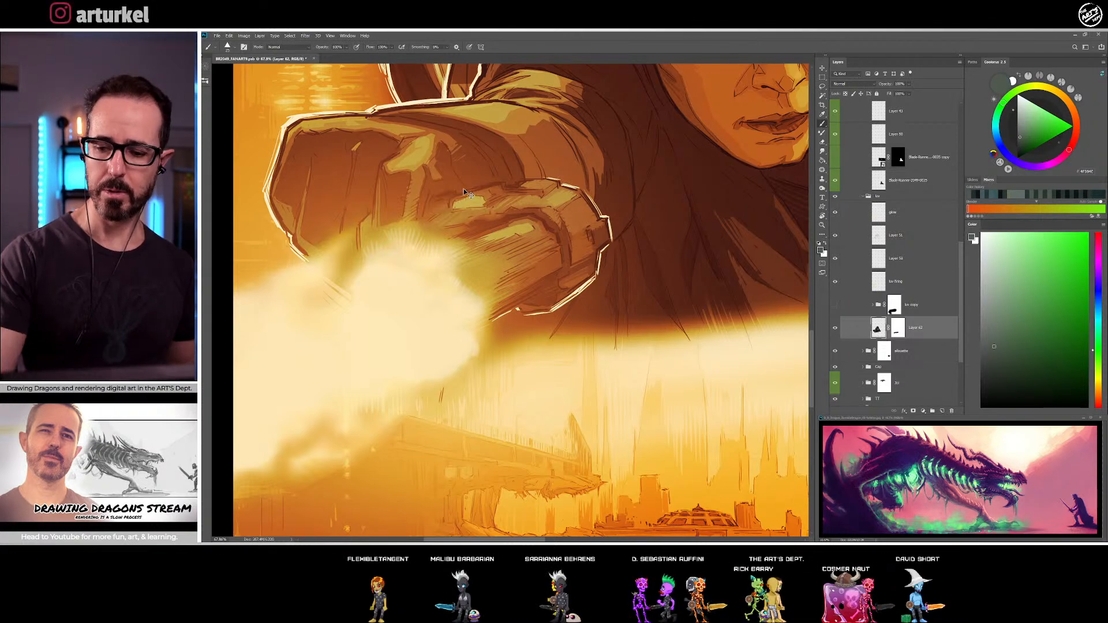
{"action": "left_click", "coordinate": [286, 216], "text": "alt"}
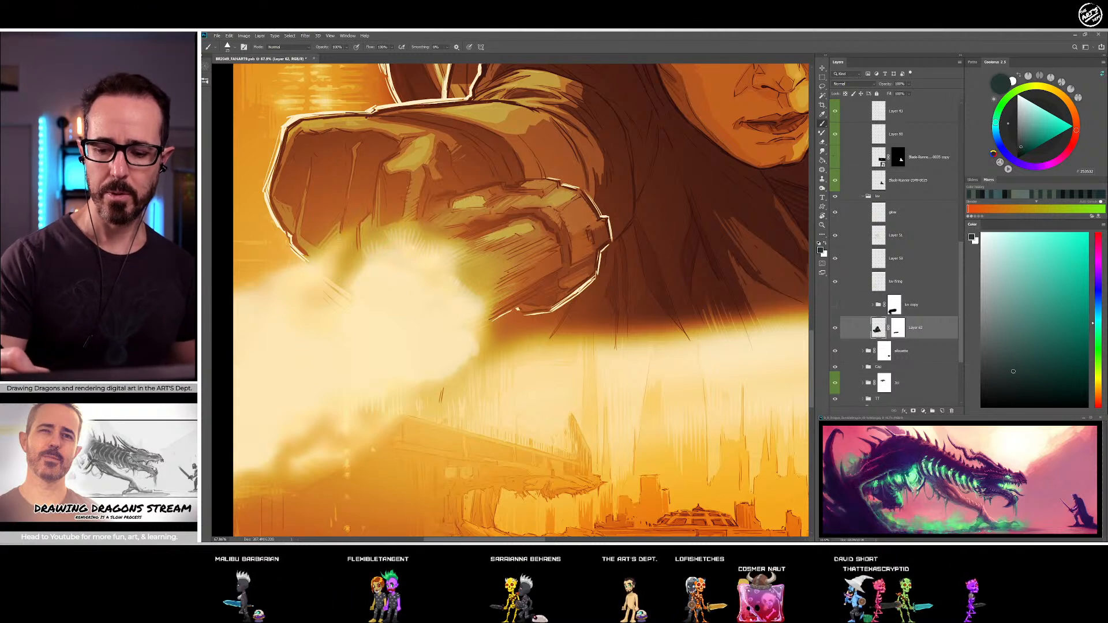
{"action": "left_click_drag", "start_coordinate": [469, 351], "coordinate": [528, 437]}
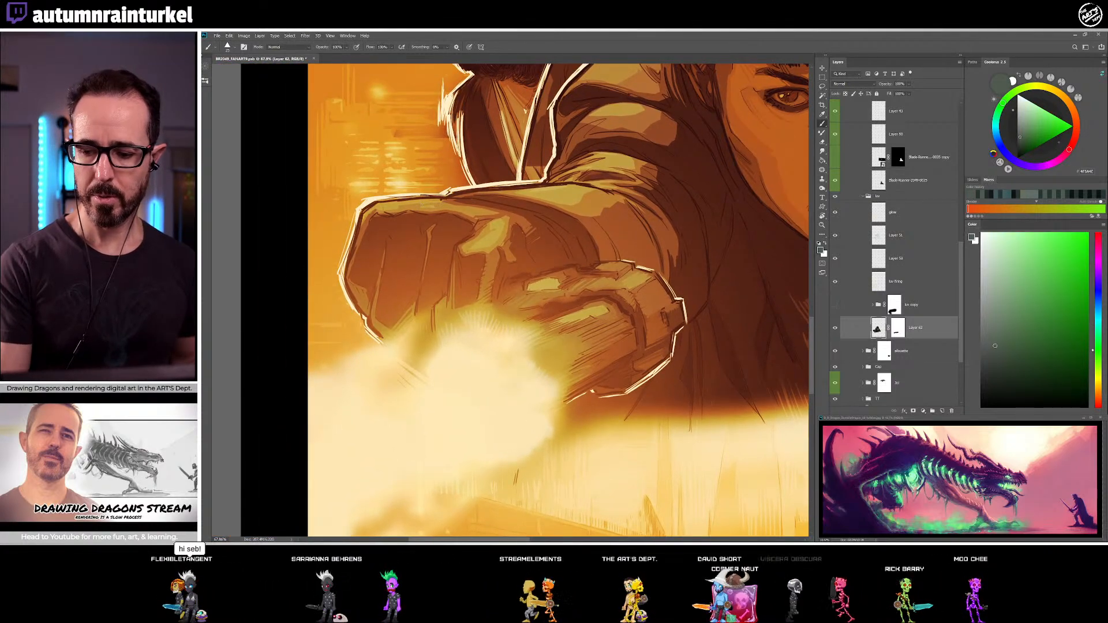
{"action": "left_click", "coordinate": [426, 207], "text": "alt"}
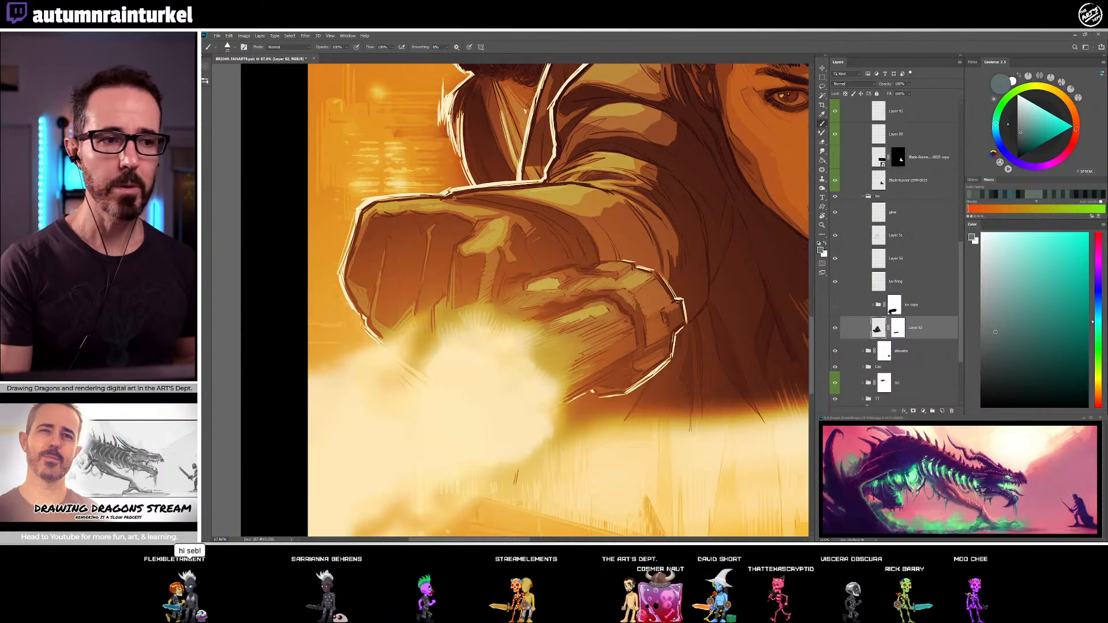
Touch up the upper forearm folds with sampled dark green-grey and pick up a light teal-grey from the cuff highlight
{"action": "mouse_move", "coordinate": [576, 295]}
{"action": "left_mouse_down"}
{"action": "mouse_move", "coordinate": [478, 312]}
{"action": "mouse_move", "coordinate": [364, 295]}
{"action": "left_mouse_up"}
{"action": "left_click", "coordinate": [295, 186], "text": "alt"}
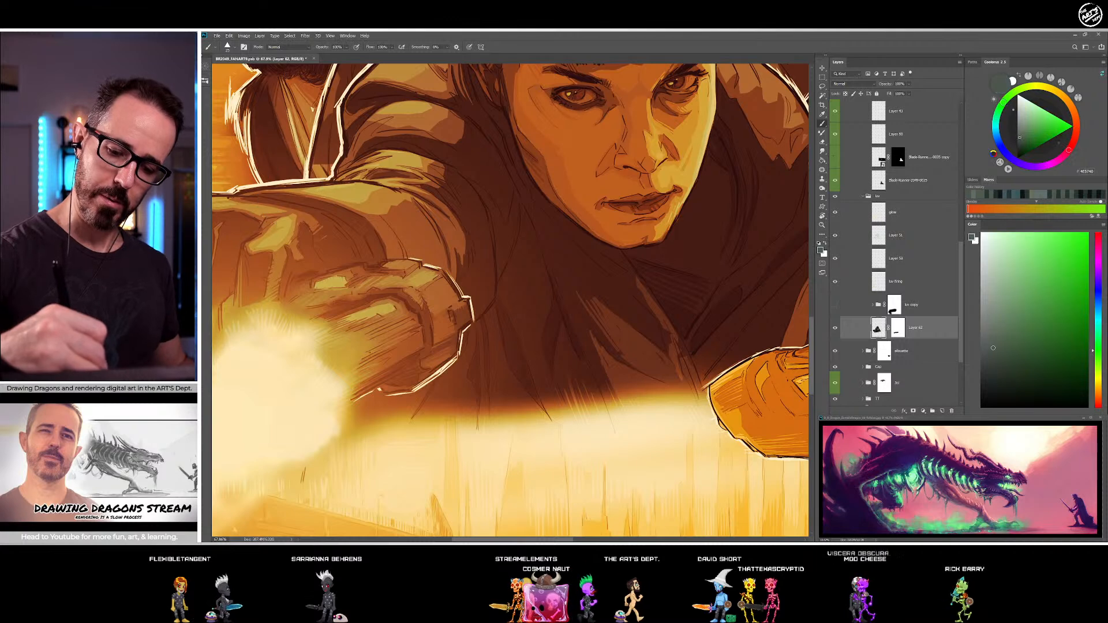
{"action": "left_click", "coordinate": [297, 191], "text": "alt"}
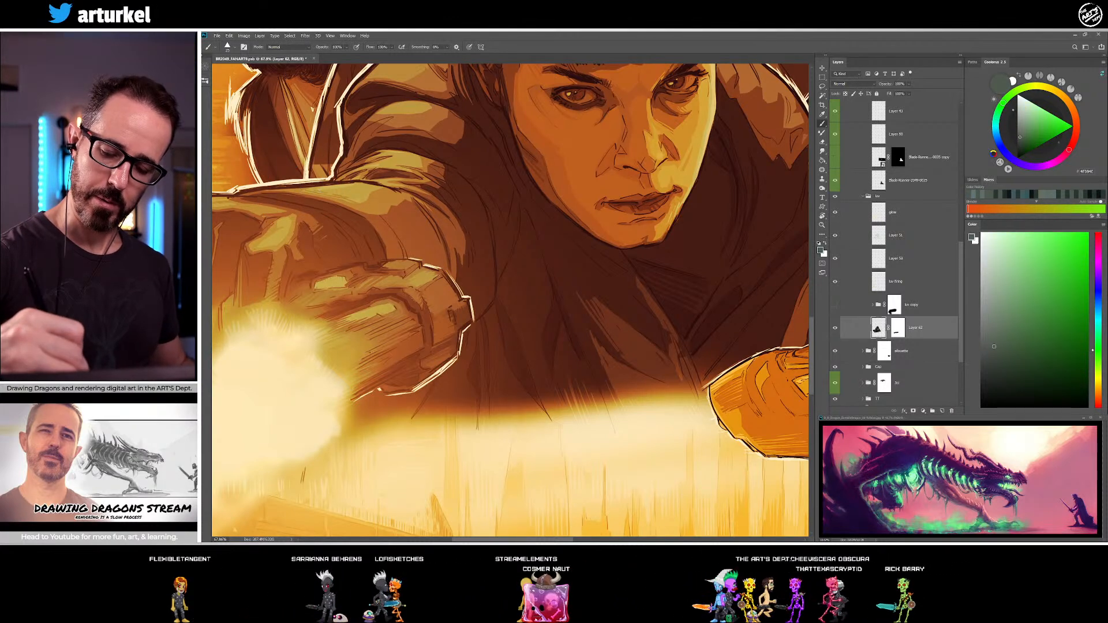
{"action": "left_click_drag", "start_coordinate": [530, 251], "coordinate": [686, 279]}
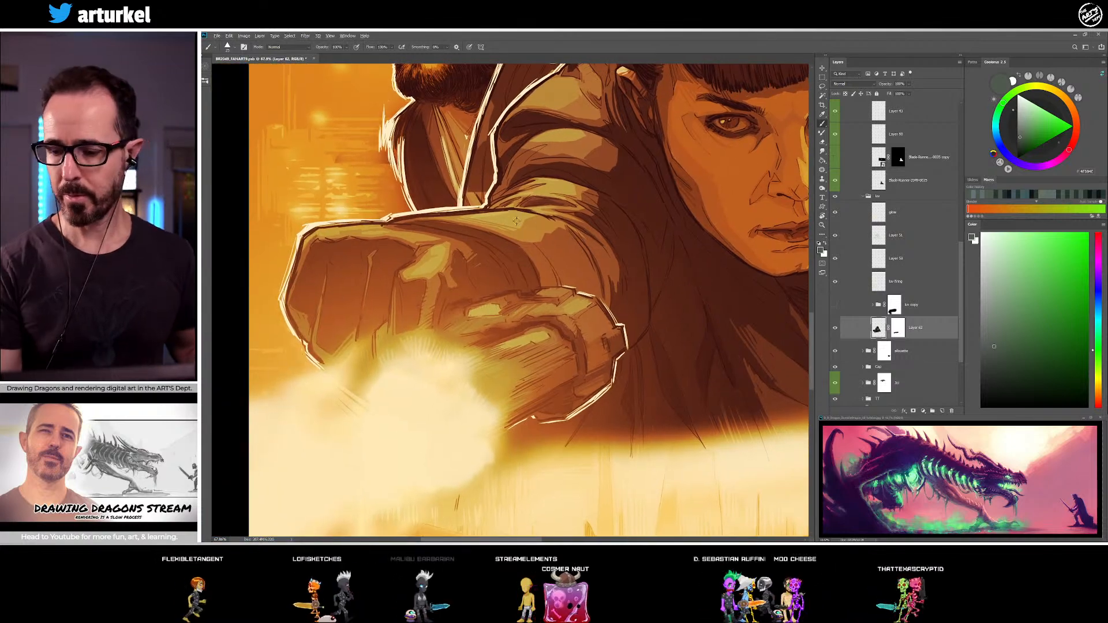
{"action": "left_click", "coordinate": [429, 263], "text": "alt"}
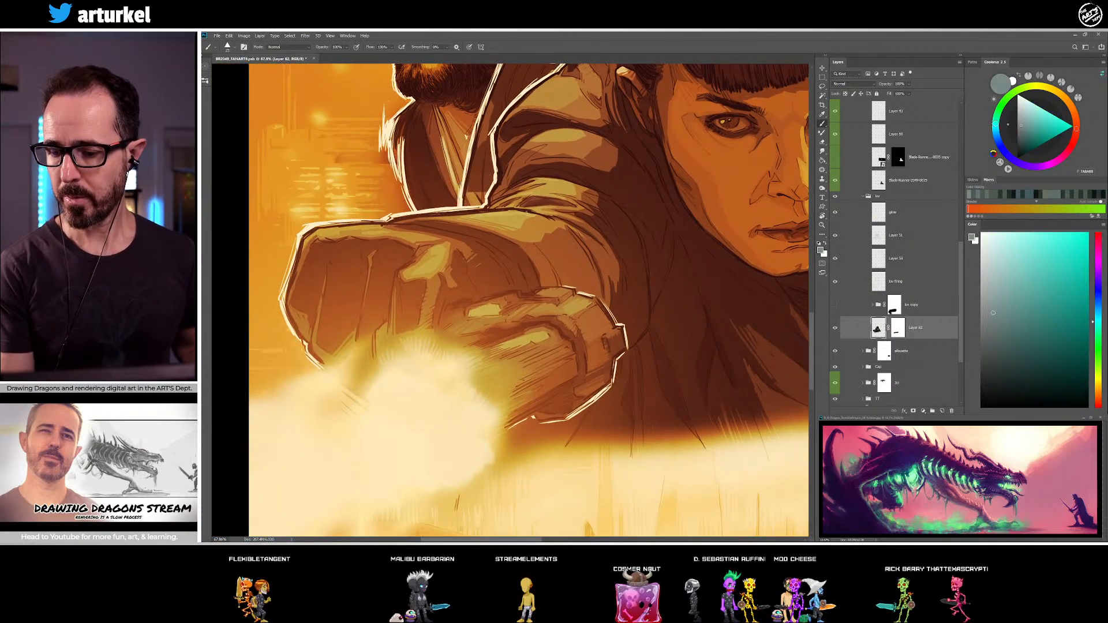
Deepen the shadows between the elbow folds with sampled near-black, dark teal and dark green-grey strokes
{"action": "left_click_drag", "start_coordinate": [612, 326], "coordinate": [468, 350]}
{"action": "scroll", "coordinate": [467, 350], "scroll_direction": "down", "scroll_amount": 3}
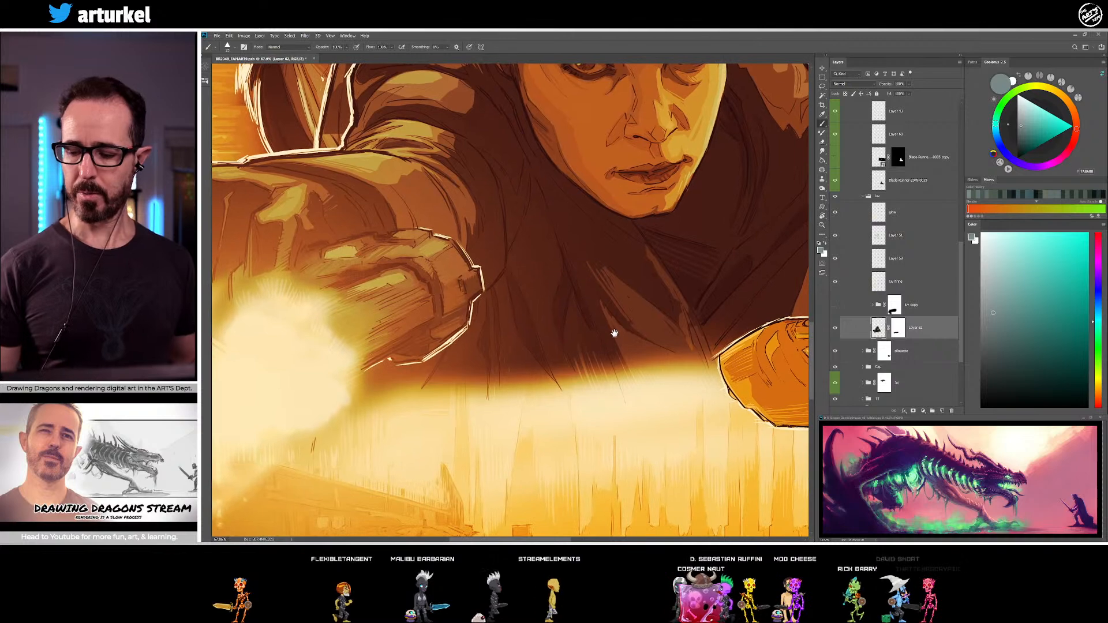
{"action": "key", "text": "ctrl+minus"}
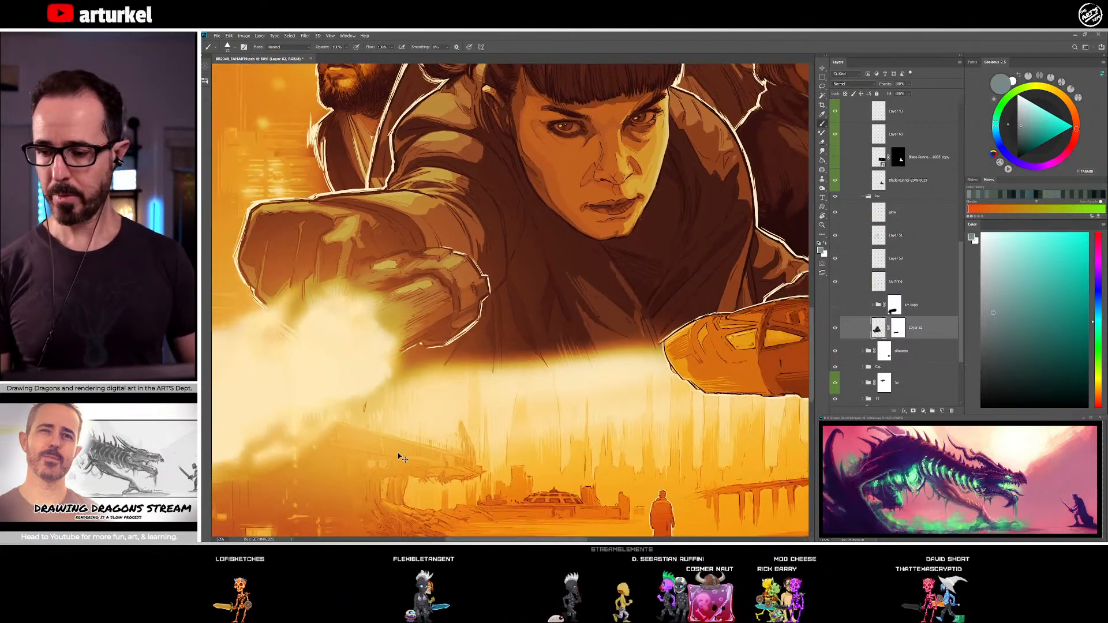
{"action": "left_click_drag", "start_coordinate": [625, 355], "coordinate": [606, 356]}
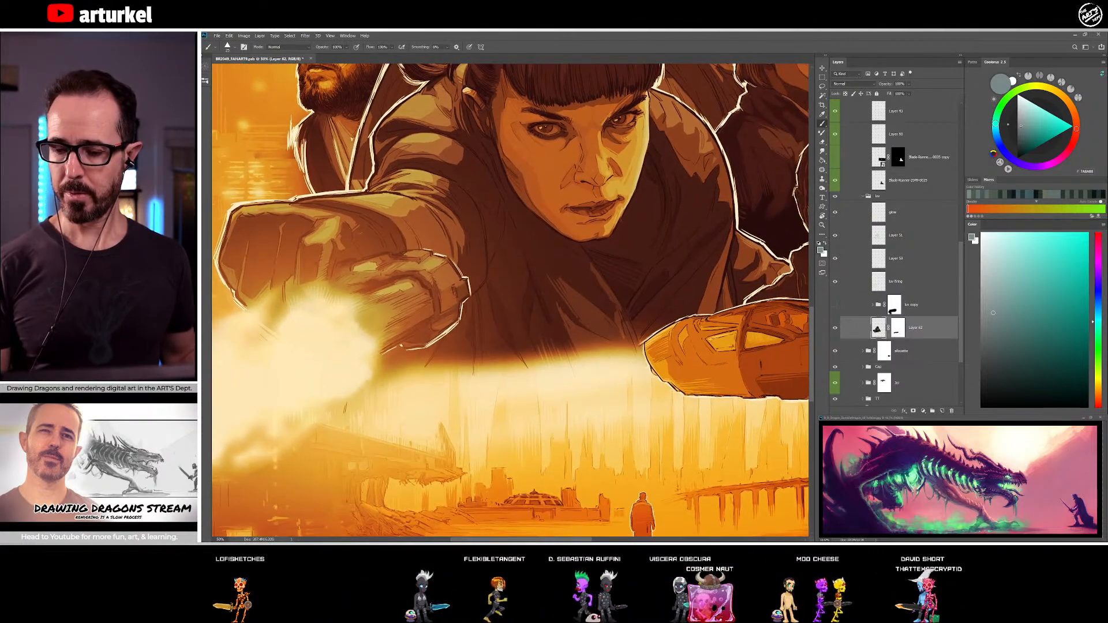
{"action": "left_click", "coordinate": [500, 316], "text": "alt"}
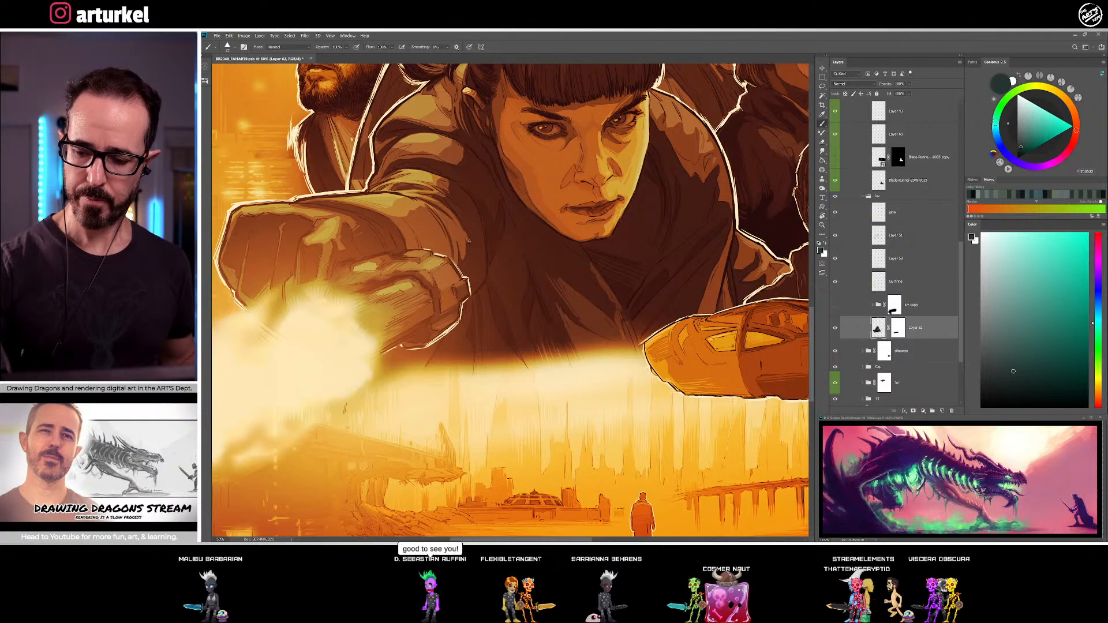
{"action": "left_click", "coordinate": [475, 219], "text": "alt"}
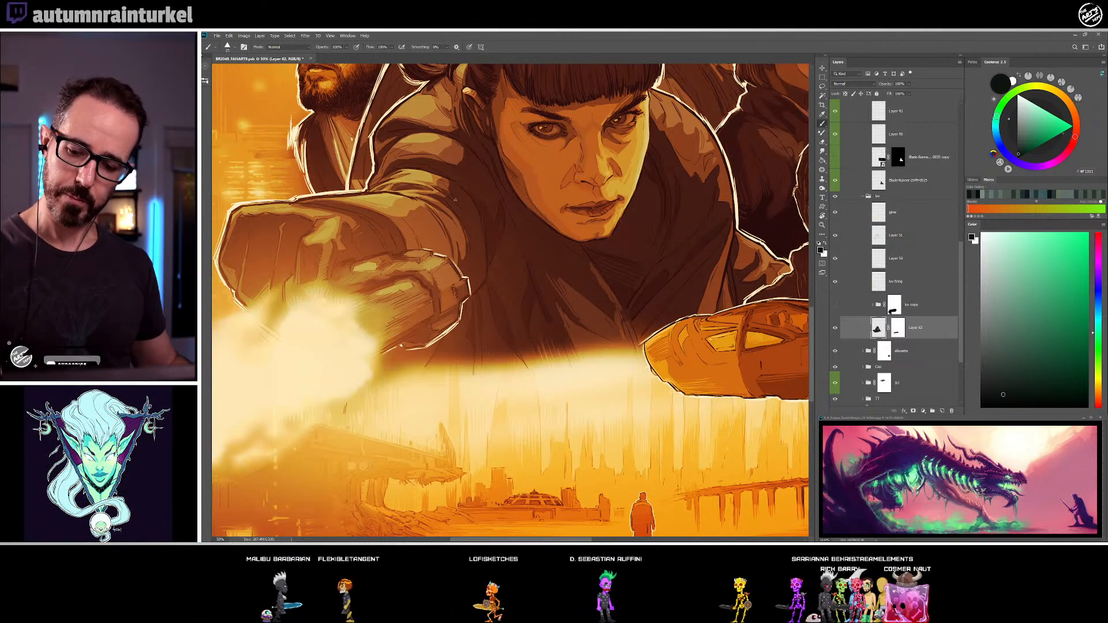
{"action": "left_click", "coordinate": [440, 187], "text": "alt"}
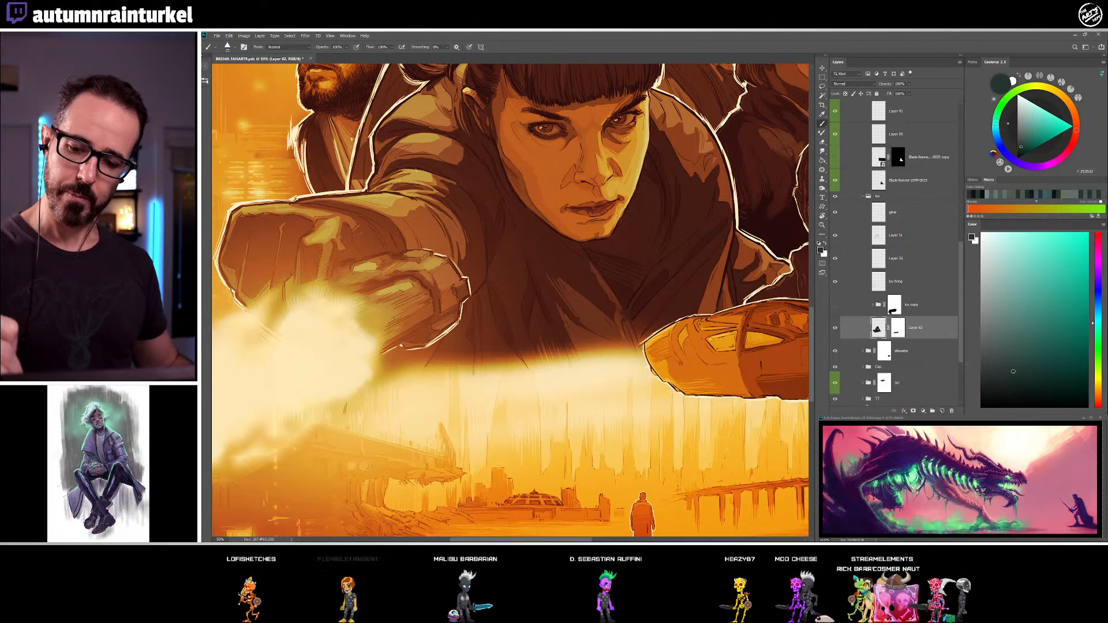
{"action": "left_click", "coordinate": [434, 181], "text": "alt"}
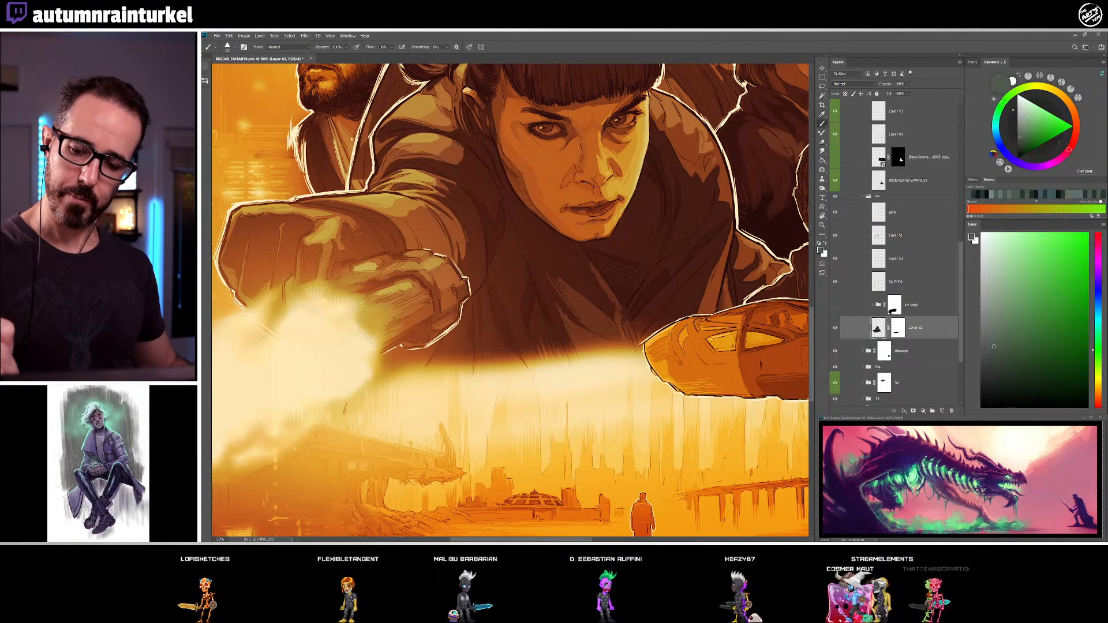
Accent the lit folds at the bend of the reaching arm with a sampled blue-grey
{"action": "left_click_drag", "start_coordinate": [505, 247], "coordinate": [646, 249]}
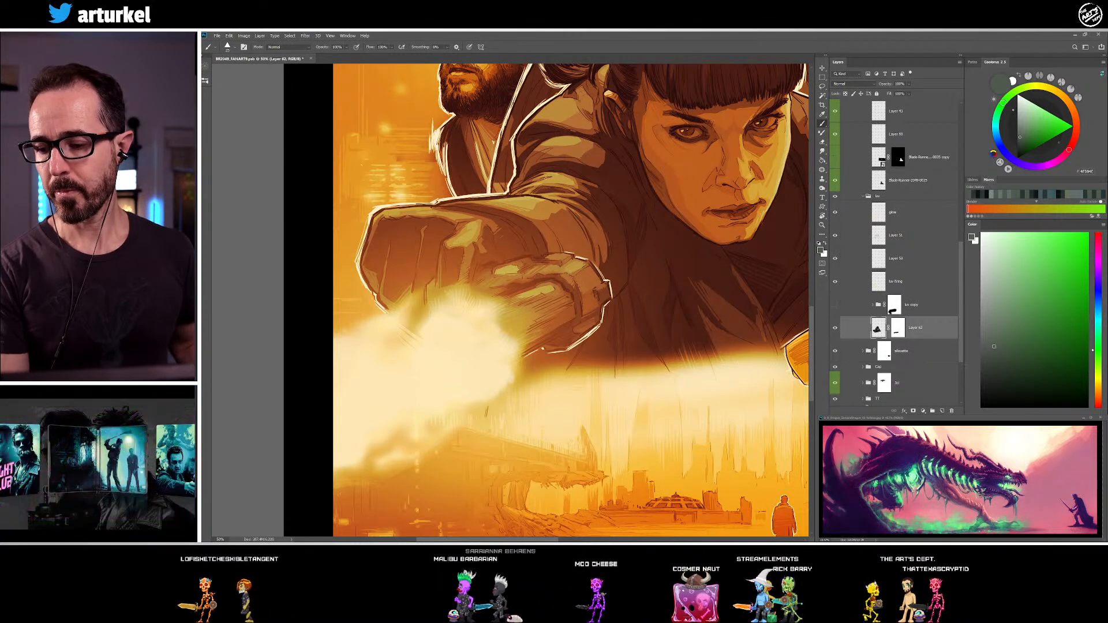
{"action": "left_click", "coordinate": [548, 180], "text": "alt"}
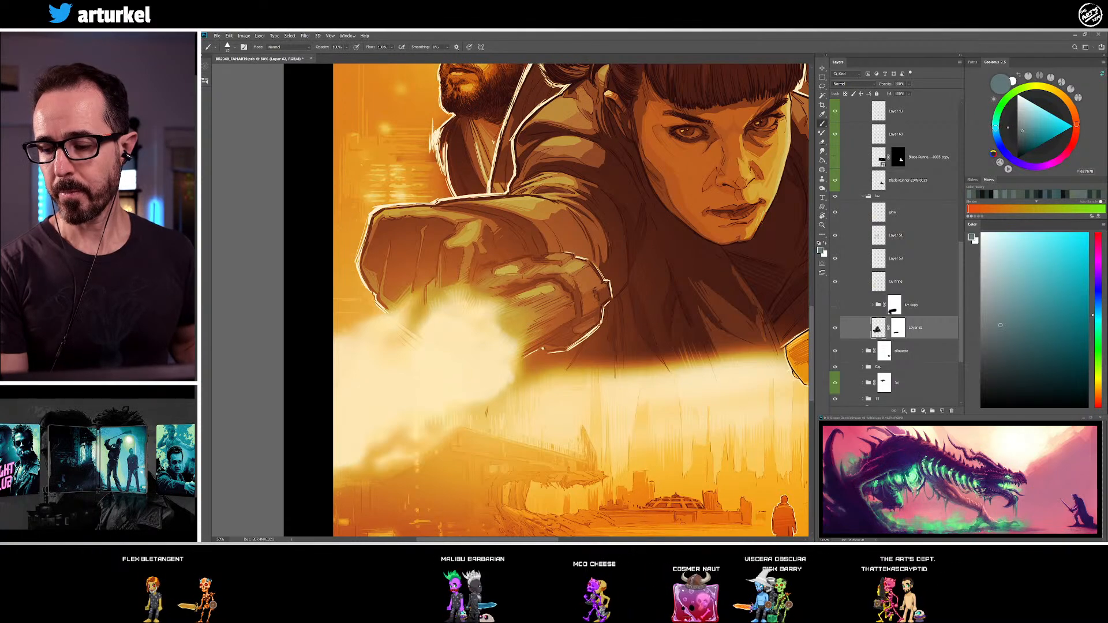
{"action": "left_click", "coordinate": [531, 185], "text": "alt"}
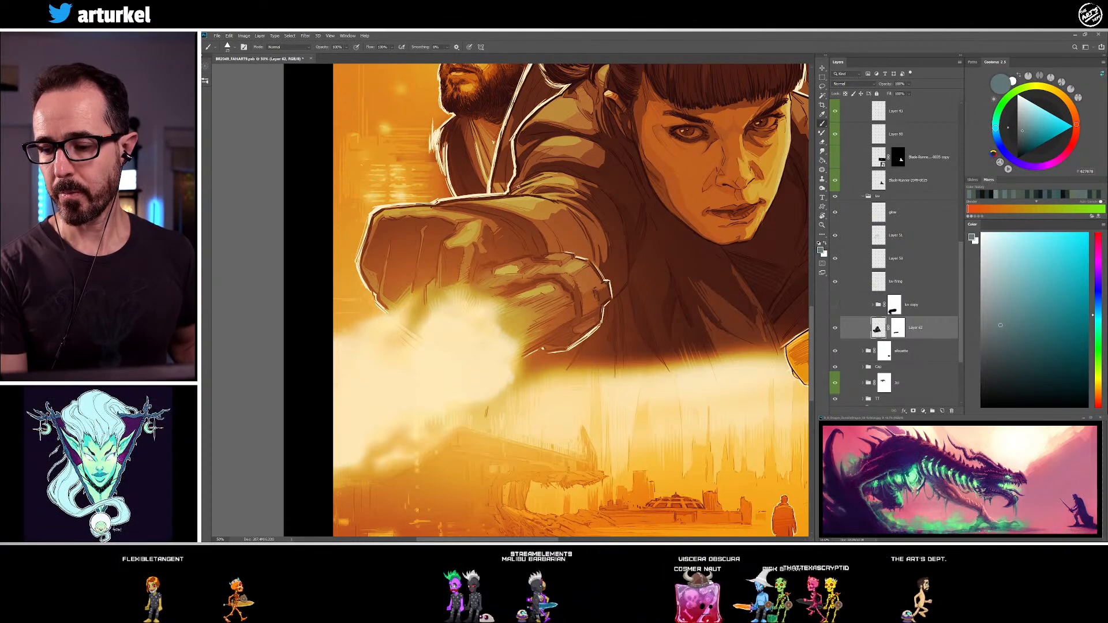
{"action": "left_click_drag", "start_coordinate": [556, 323], "coordinate": [430, 409]}
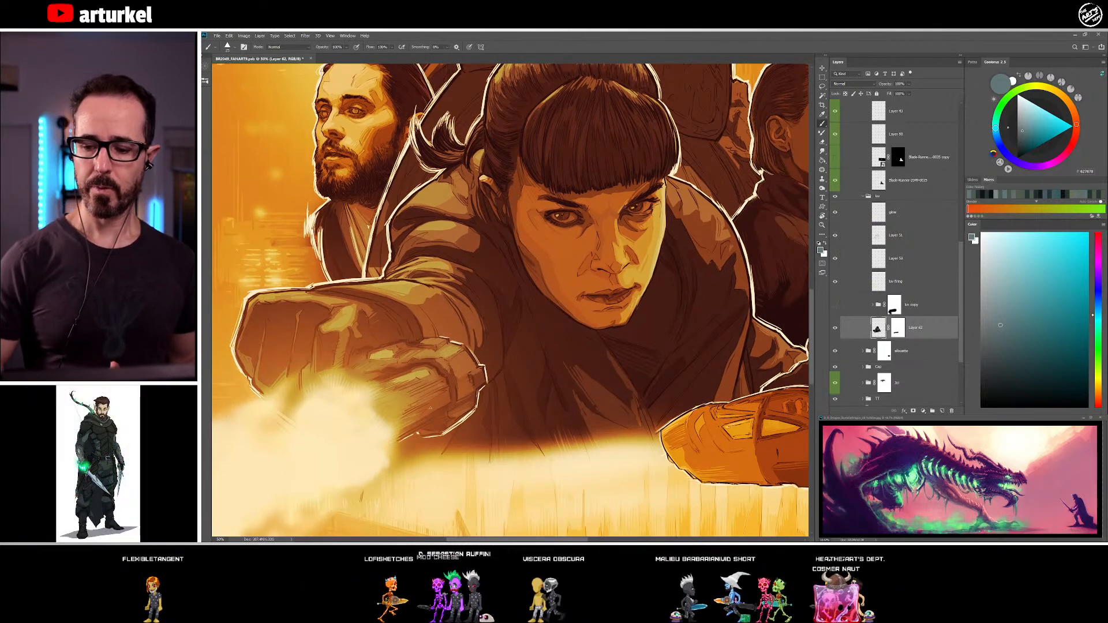
Define the upper arm folds and outer shoulder contour with sampled dark teal and muted blue-grey tones
{"action": "left_click", "coordinate": [427, 245], "text": "alt"}
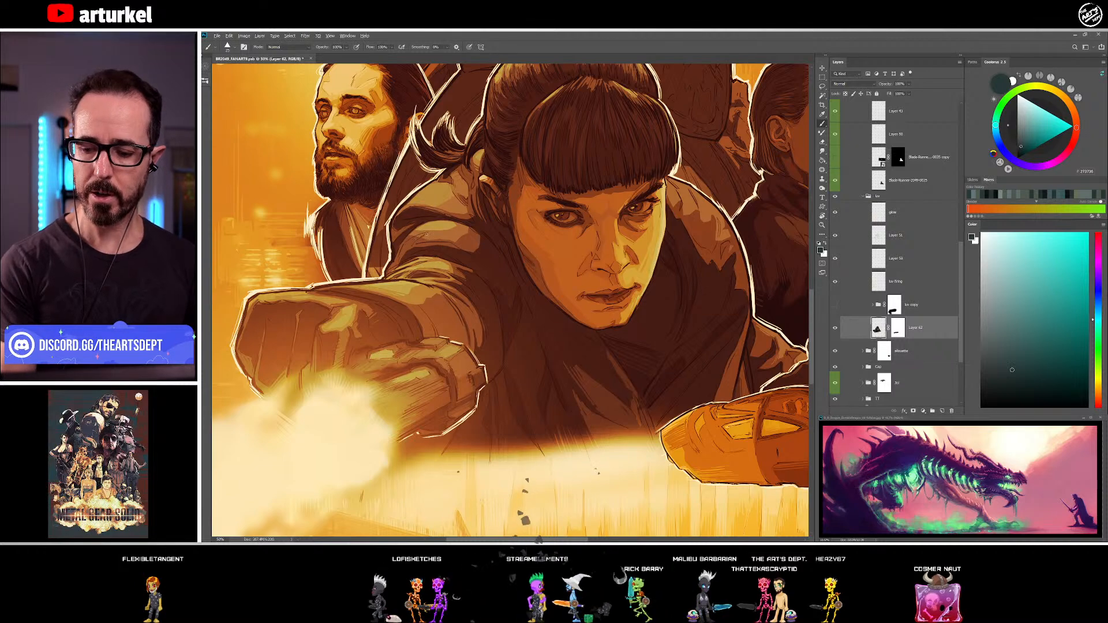
{"action": "left_click_drag", "start_coordinate": [340, 401], "coordinate": [344, 396]}
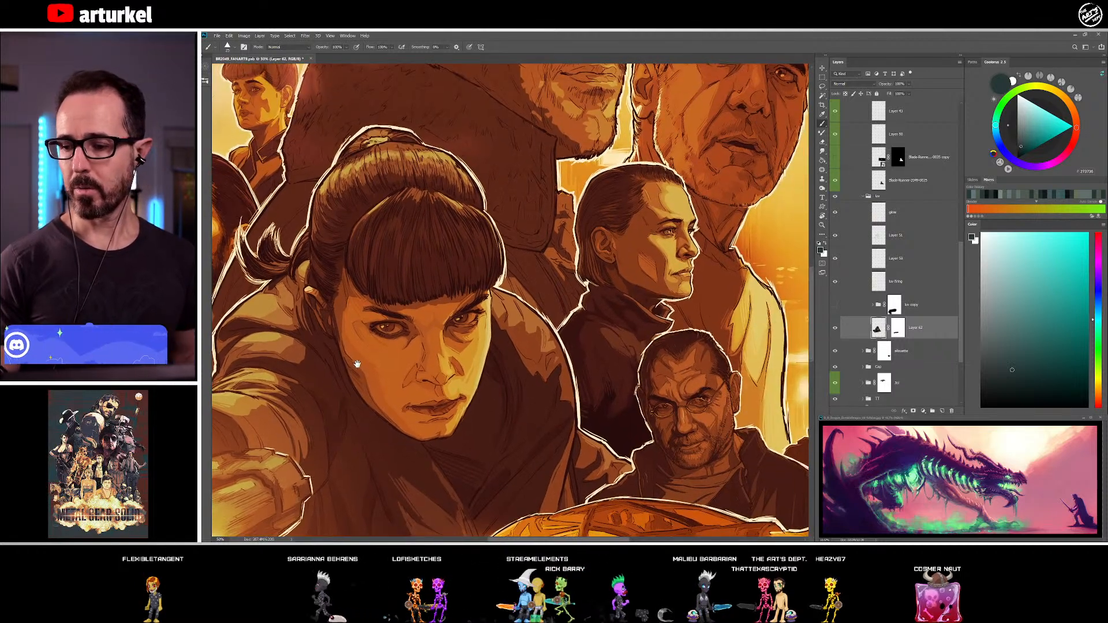
{"action": "left_click_drag", "start_coordinate": [578, 180], "coordinate": [551, 459]}
{"action": "left_click_drag", "start_coordinate": [511, 419], "coordinate": [722, 141]}
{"action": "left_click_drag", "start_coordinate": [497, 334], "coordinate": [510, 279]}
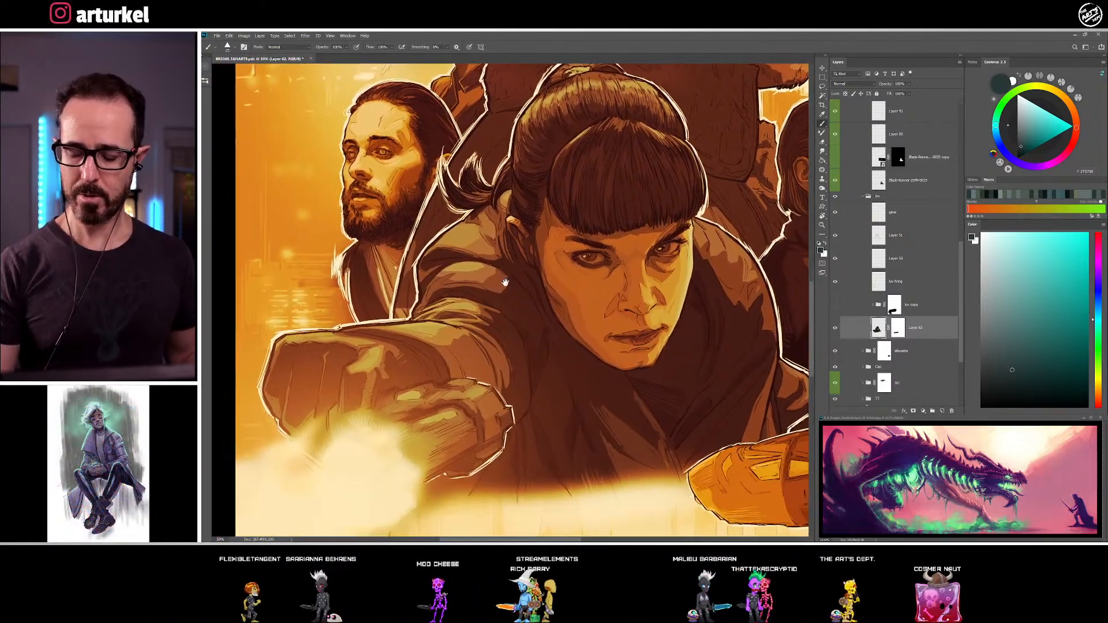
{"action": "left_click", "coordinate": [423, 280], "text": "alt"}
{"action": "left_click_drag", "start_coordinate": [519, 261], "coordinate": [504, 250]}
{"action": "left_click", "coordinate": [439, 270], "text": "alt"}
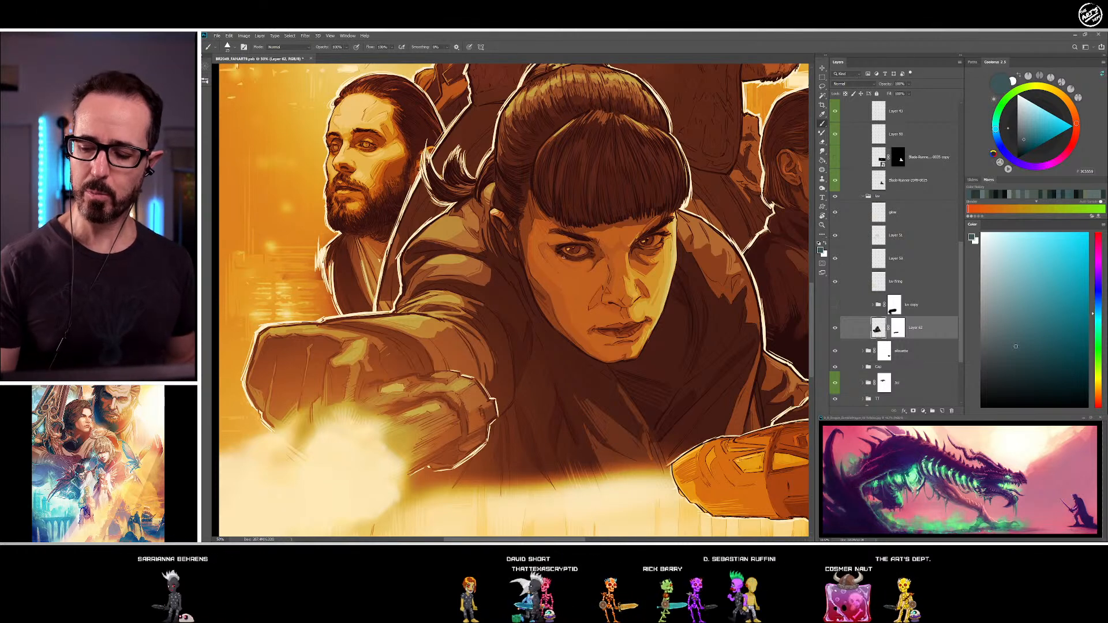
Darken the shadow shapes between the shoulder and upper arm folds with a sampled near-black green
{"action": "left_click", "coordinate": [484, 281], "text": "alt"}
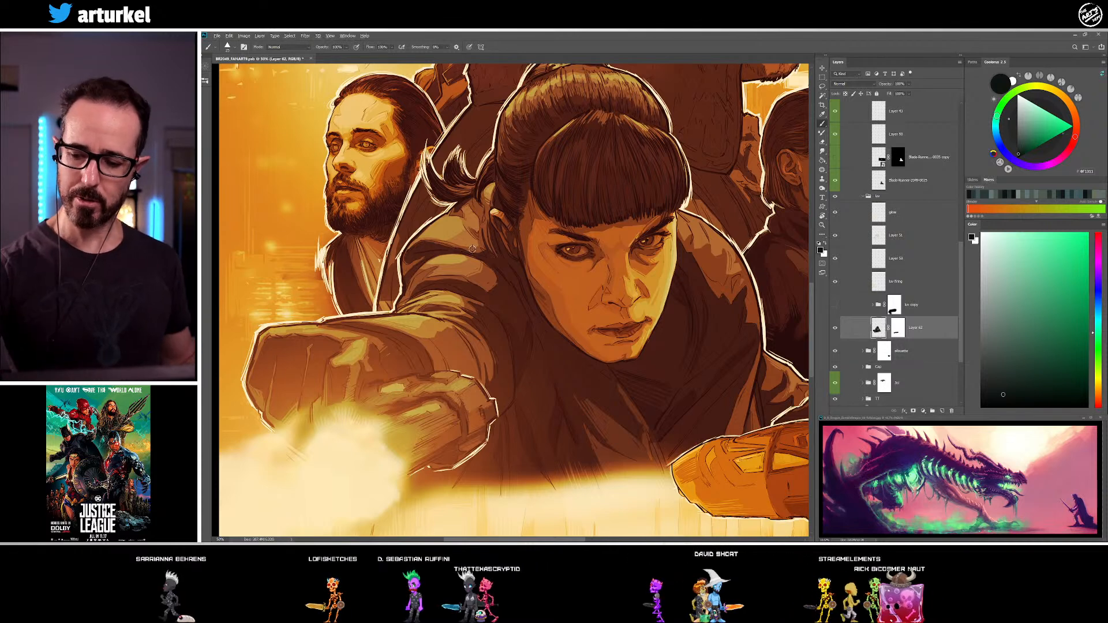
{"action": "left_click", "coordinate": [489, 256], "text": "alt"}
{"action": "left_click", "coordinate": [489, 257], "text": "alt"}
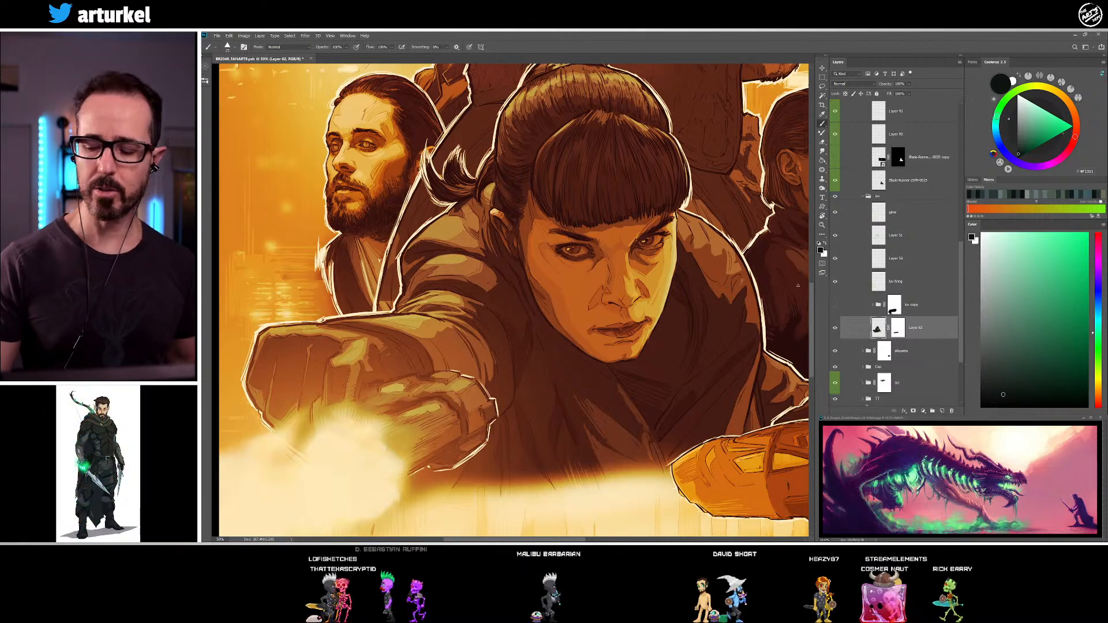
{"action": "left_click_drag", "start_coordinate": [584, 380], "coordinate": [554, 338]}
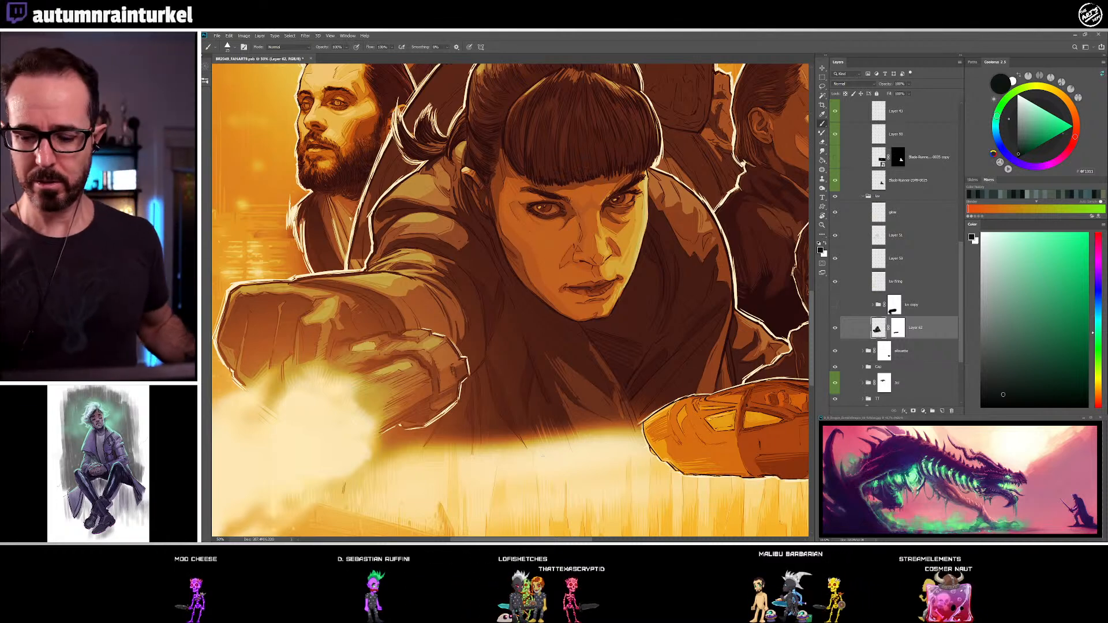
Blend the upper arm and forearm folds with sampled muted blue-grey, dark green-grey and dark teal tones
{"action": "left_click", "coordinate": [395, 234], "text": "alt"}
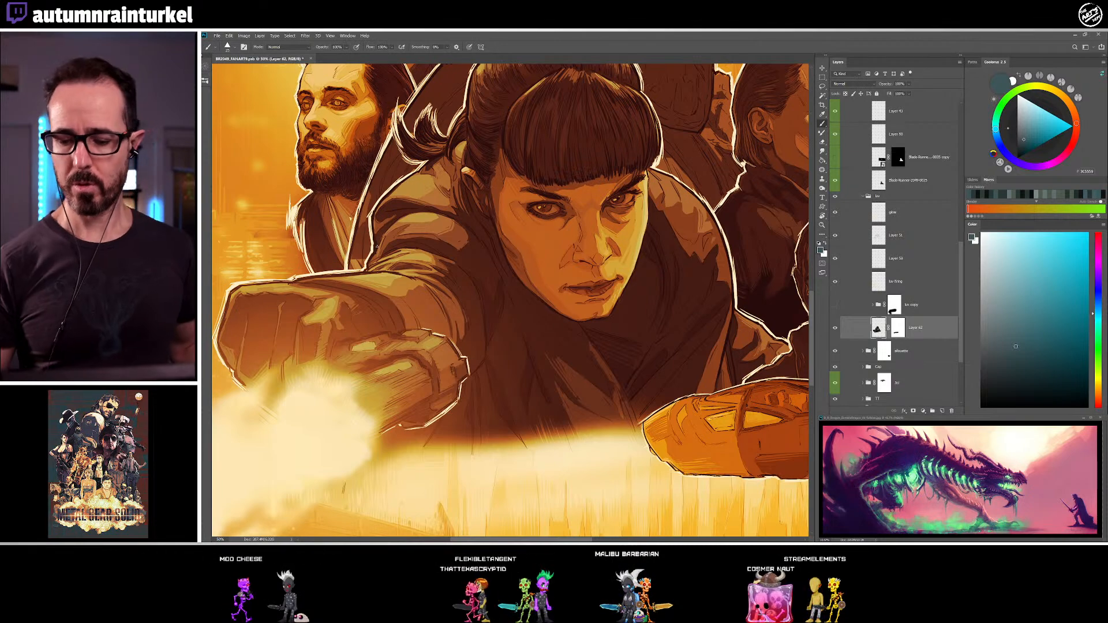
{"action": "left_click", "coordinate": [388, 289], "text": "alt"}
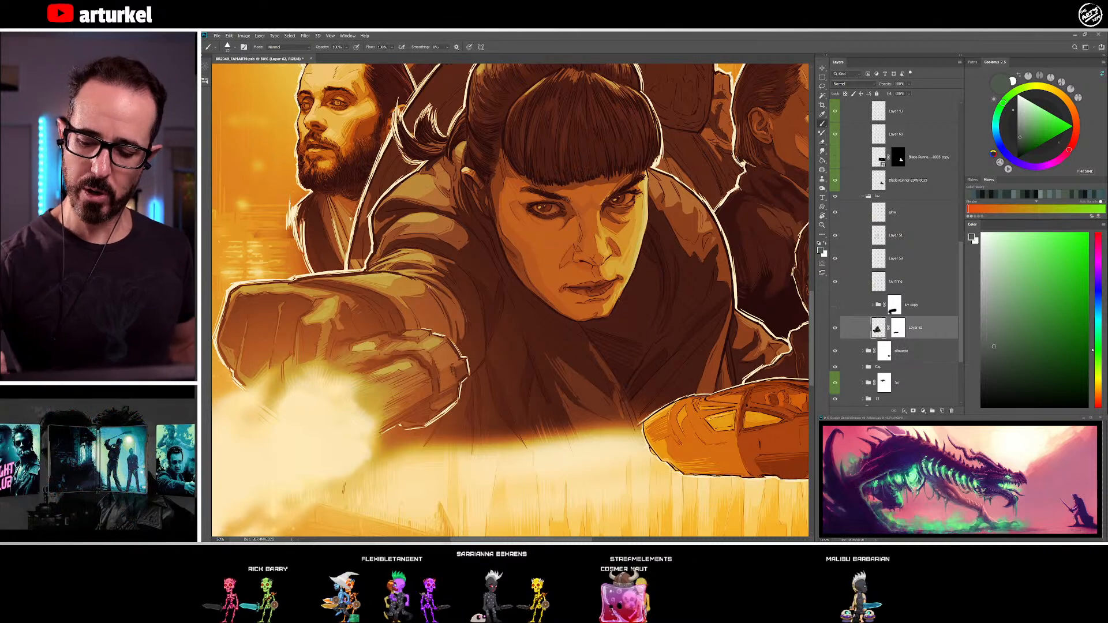
{"action": "left_click", "coordinate": [442, 294], "text": "alt"}
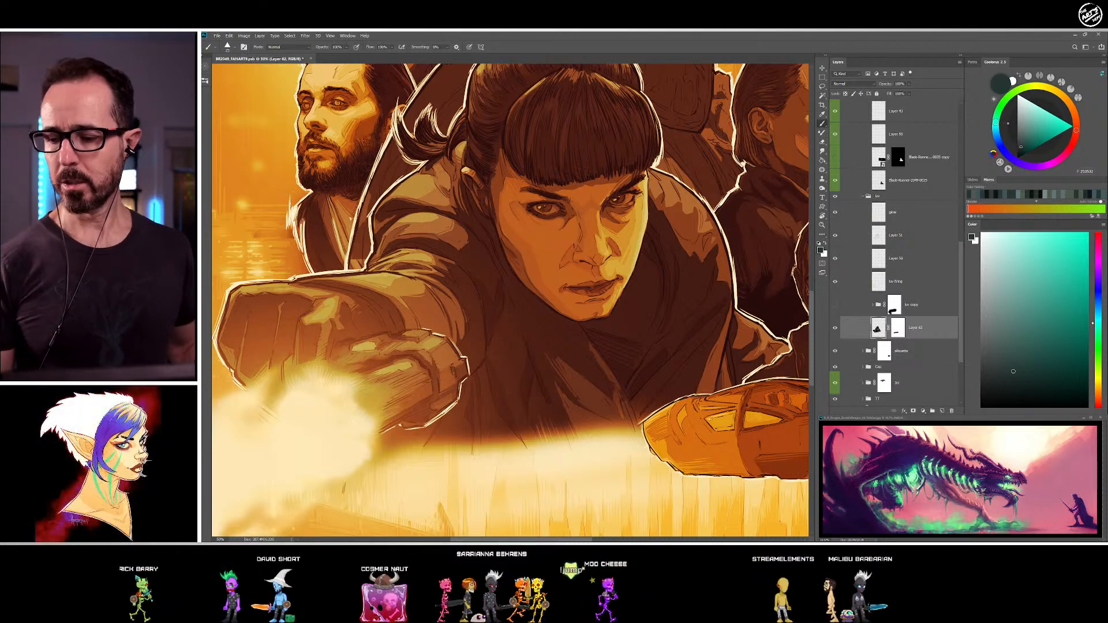
Shade the side of the woman's face along the temple and cheek with sampled dark and warm brown tones
{"action": "left_click", "coordinate": [505, 223], "text": "alt"}
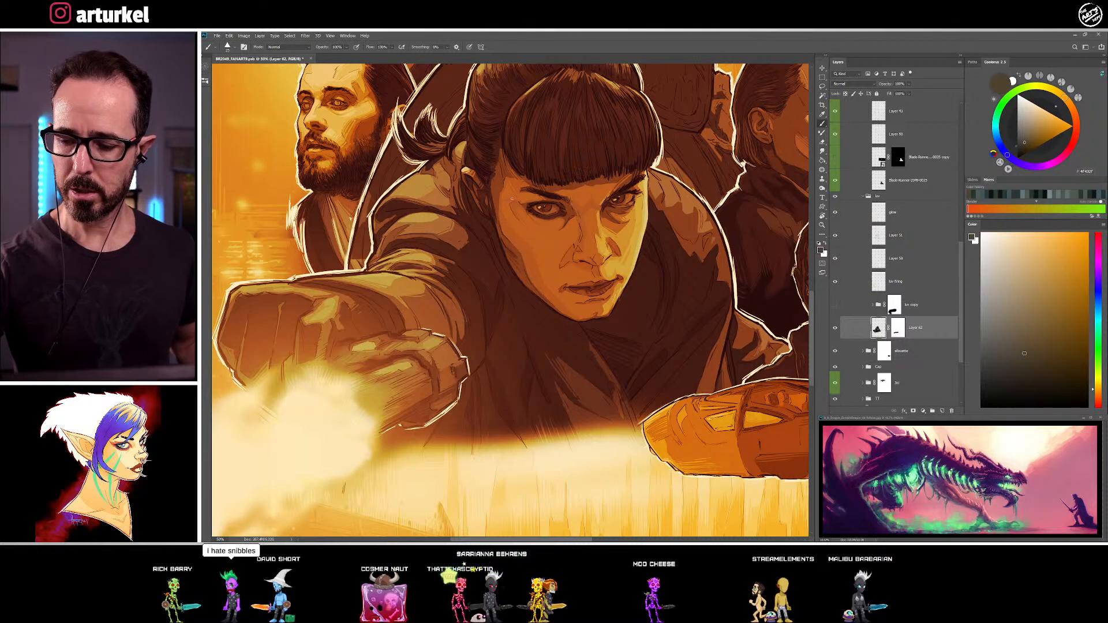
{"action": "left_click", "coordinate": [515, 236], "text": "alt"}
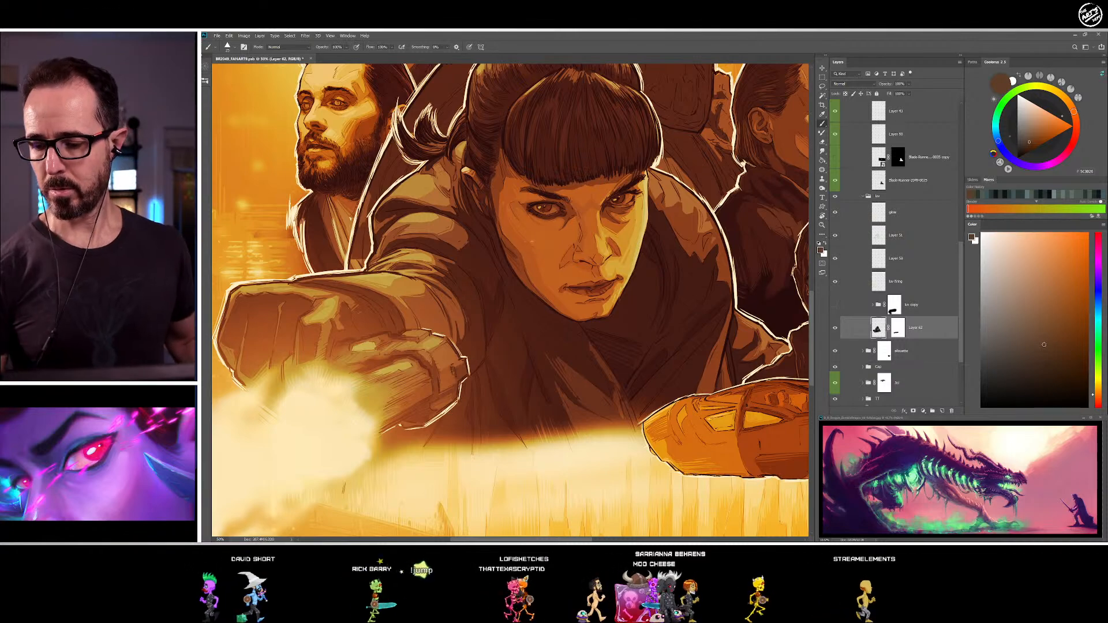
{"action": "left_click", "coordinate": [566, 253], "text": "alt"}
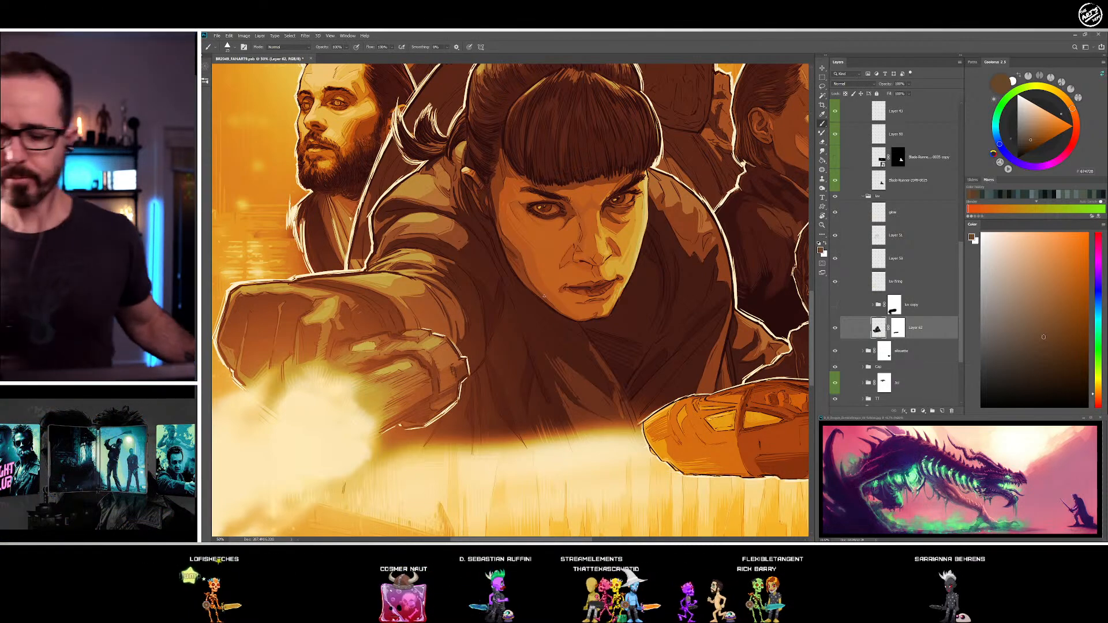
Rework the dark edge where the hair meets the coat collar beside the woman's face with a sampled dark olive-brown
{"action": "left_click_drag", "start_coordinate": [606, 302], "coordinate": [471, 287]}
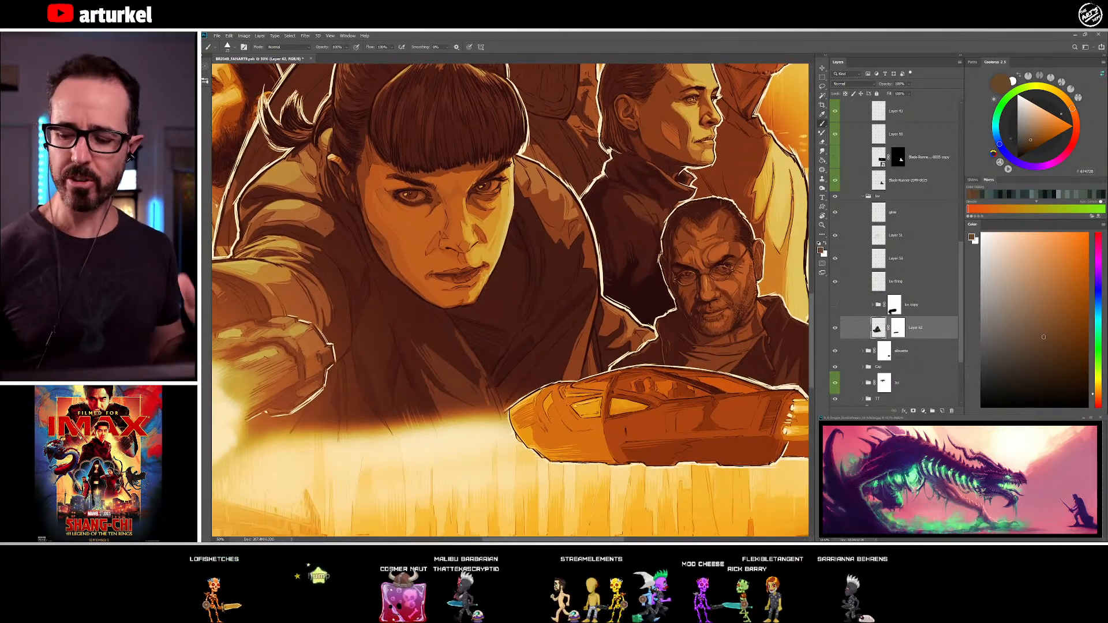
{"action": "left_click", "coordinate": [520, 178], "text": "alt"}
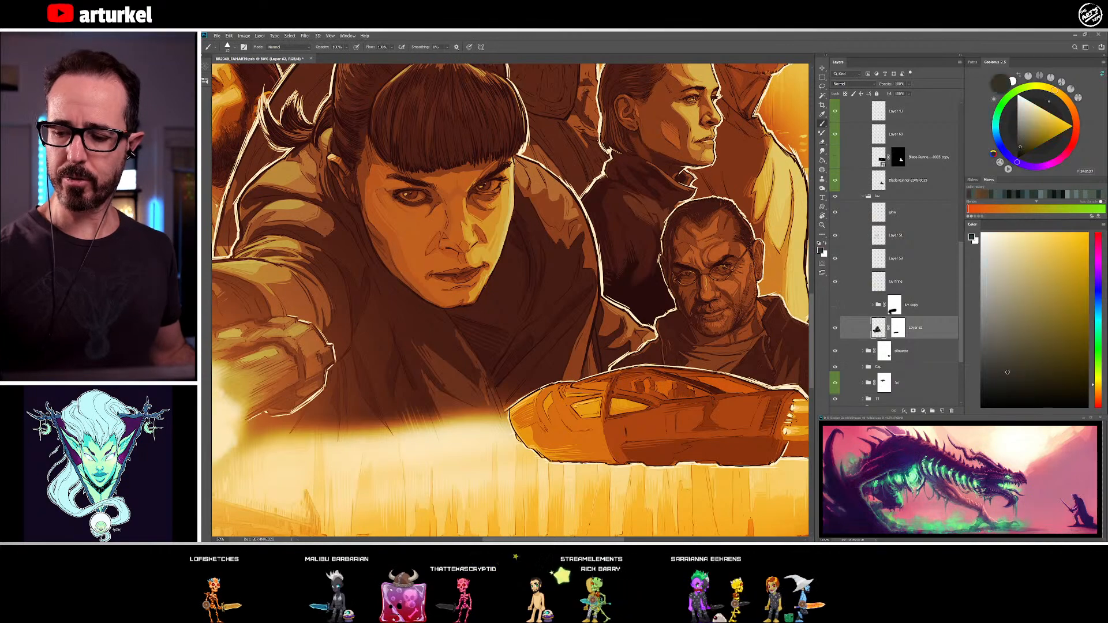
{"action": "left_click", "coordinate": [527, 182], "text": "alt"}
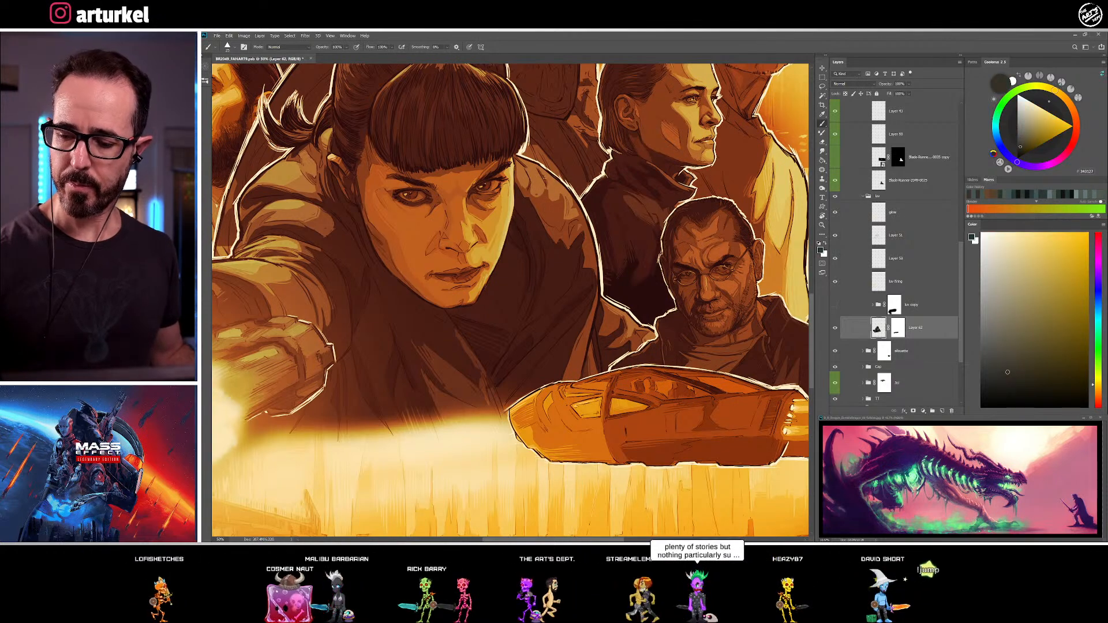
Blend the coat folds on the woman's far shoulder beside her hair with sampled dark olive and muted grey-green tones
{"action": "left_click", "coordinate": [537, 169], "text": "alt"}
{"action": "left_click", "coordinate": [540, 185], "text": "alt"}
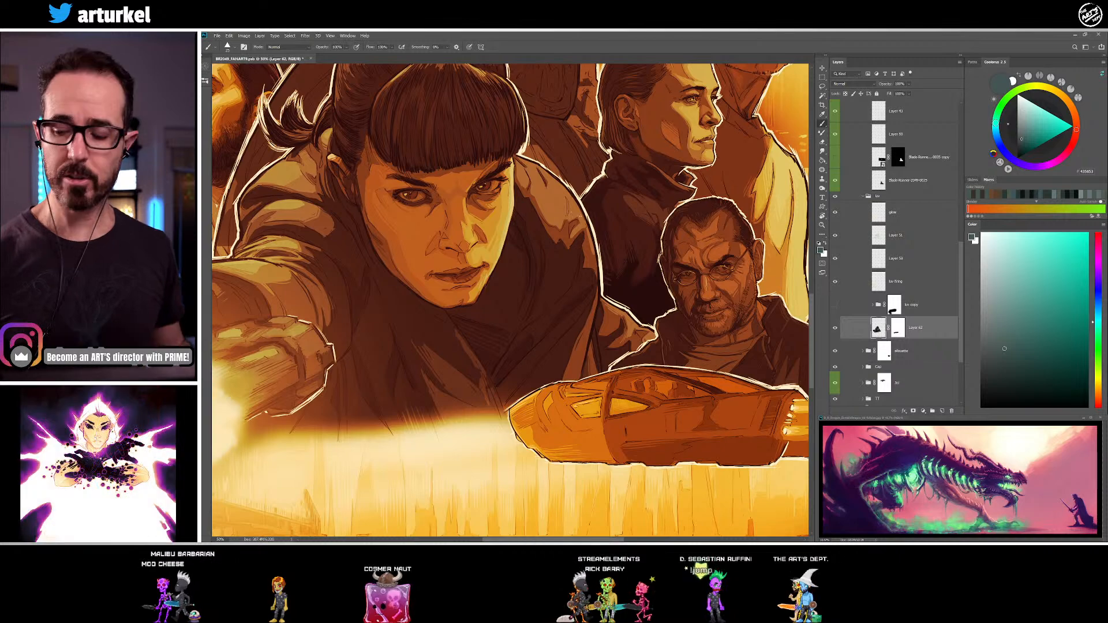
{"action": "left_click", "coordinate": [567, 200], "text": "alt"}
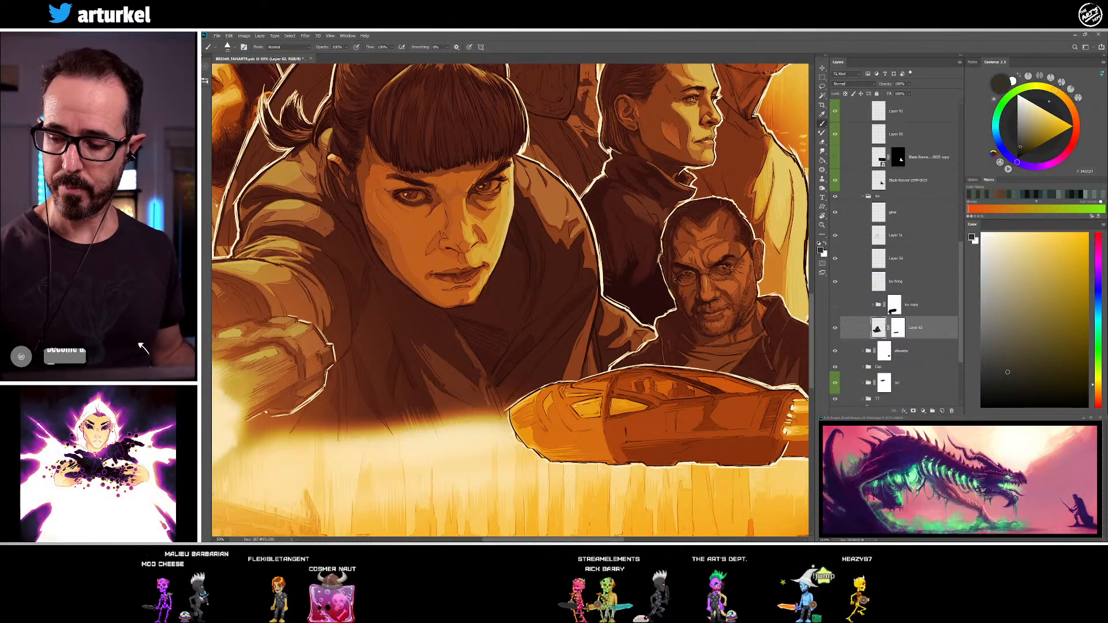
{"action": "left_click", "coordinate": [564, 193], "text": "alt"}
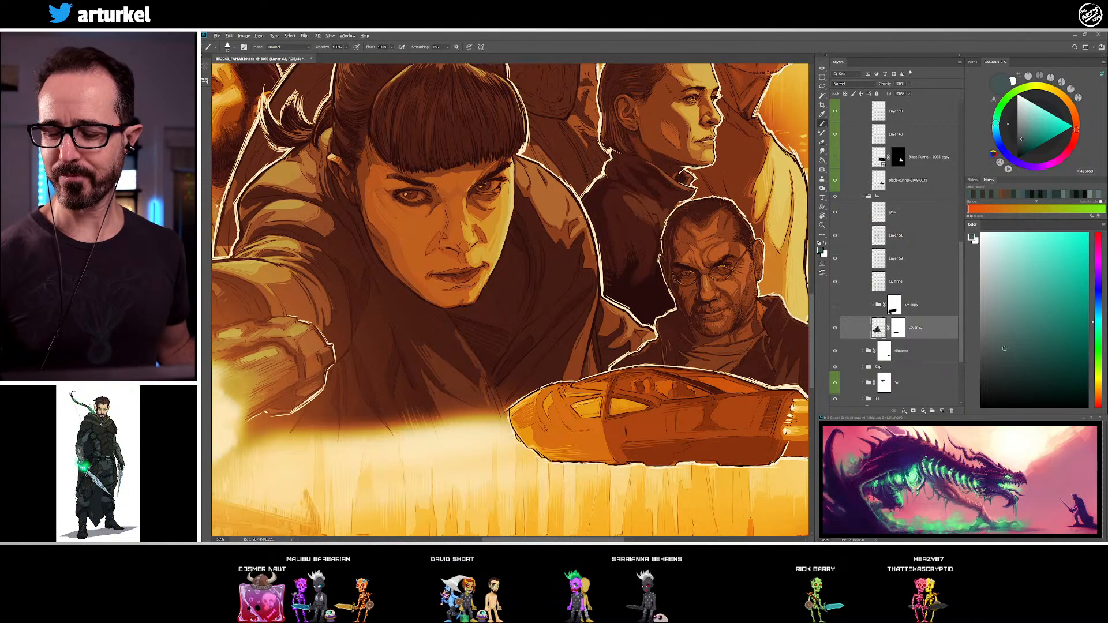
{"action": "left_click", "coordinate": [517, 175], "text": "alt"}
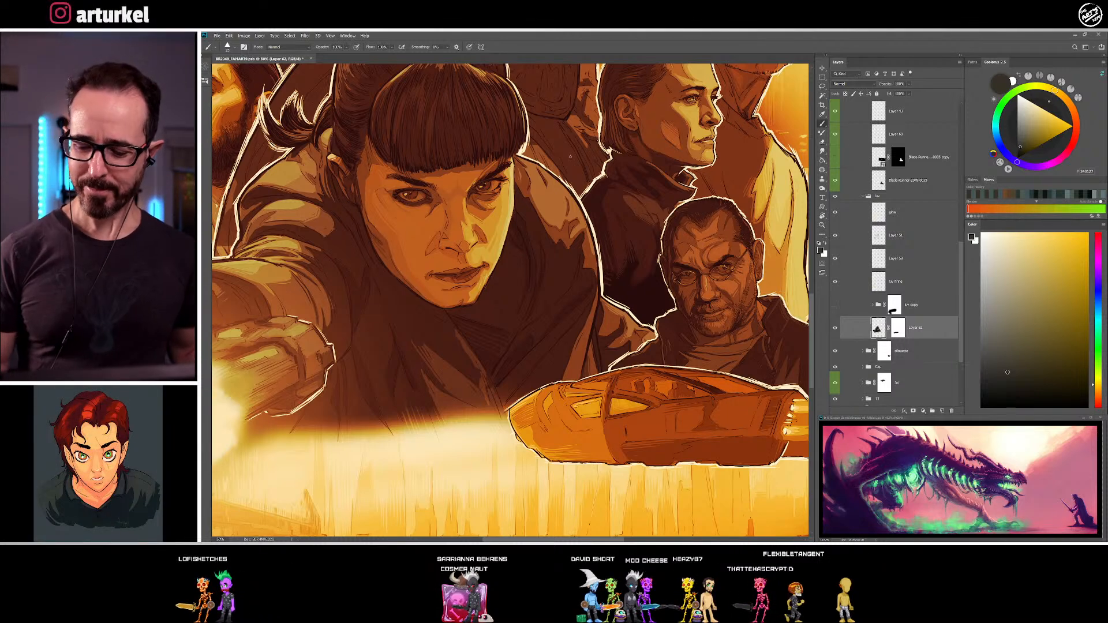
Touch up the coat collar beneath the woman's jaw with a sampled near-black green and her lower face with a sampled mid brown
{"action": "left_click_drag", "start_coordinate": [492, 277], "coordinate": [446, 200]}
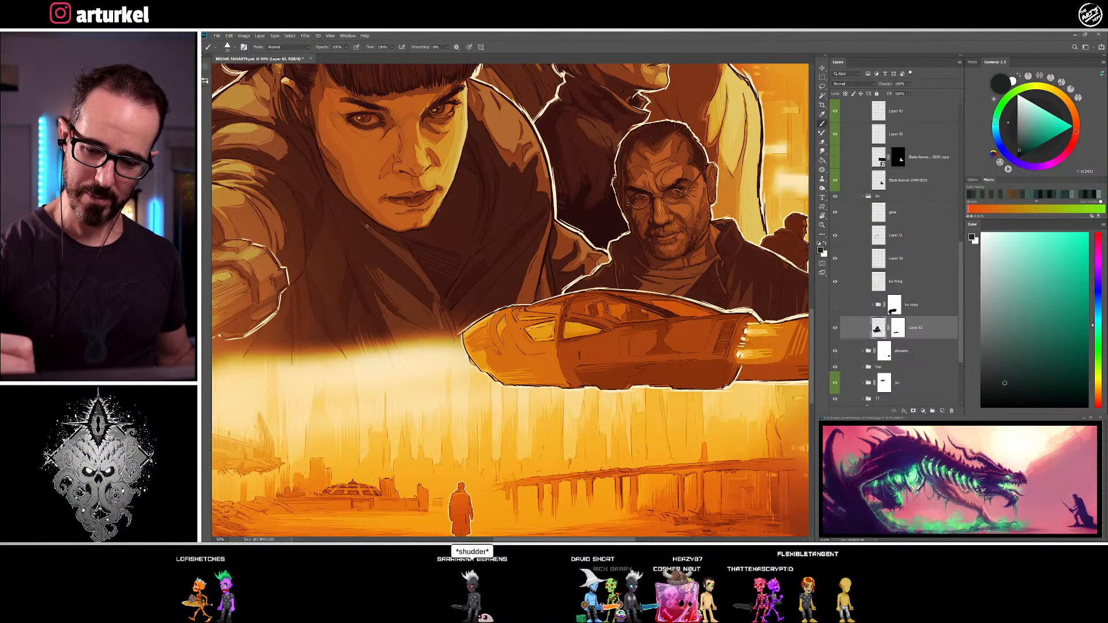
{"action": "left_click", "coordinate": [349, 212], "text": "alt"}
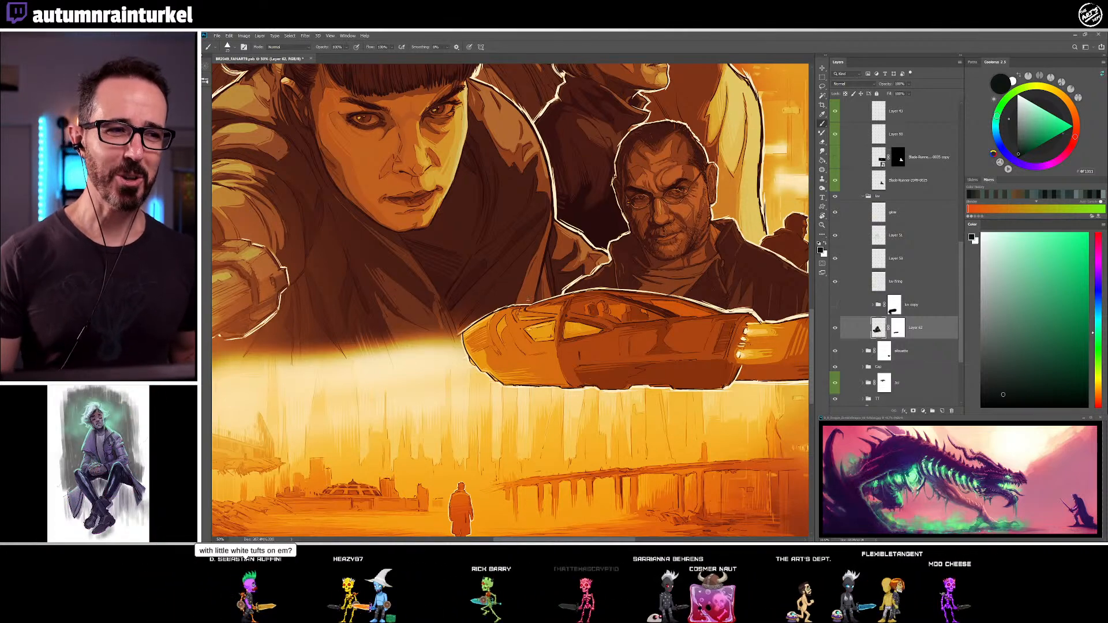
{"action": "left_click_drag", "start_coordinate": [480, 305], "coordinate": [482, 329]}
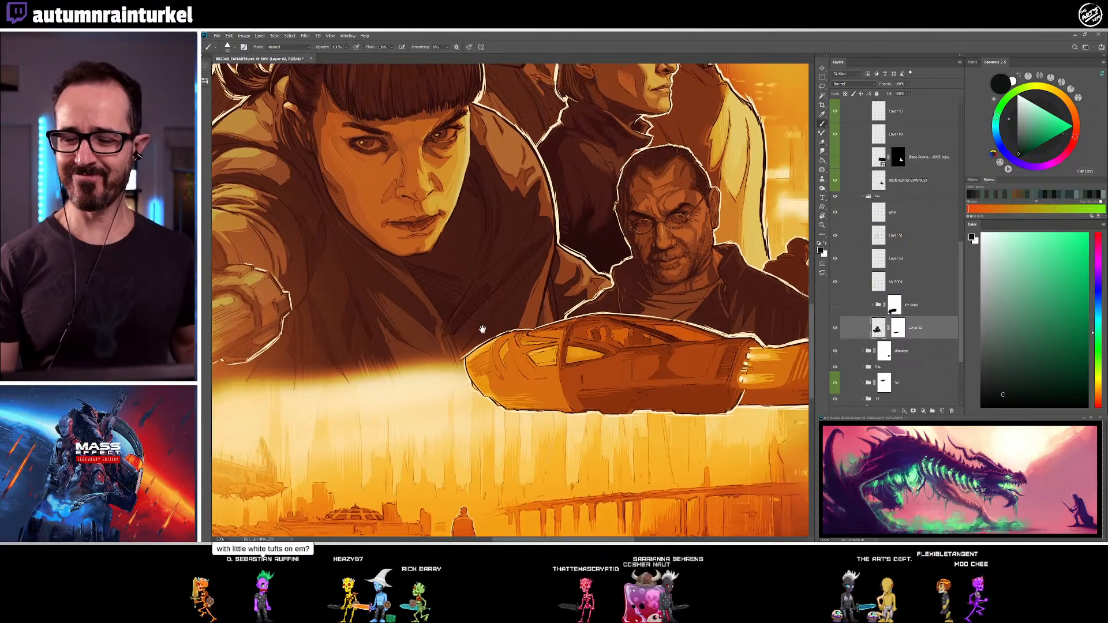
{"action": "left_click", "coordinate": [435, 204], "text": "alt"}
{"action": "left_click", "coordinate": [436, 210], "text": "alt"}
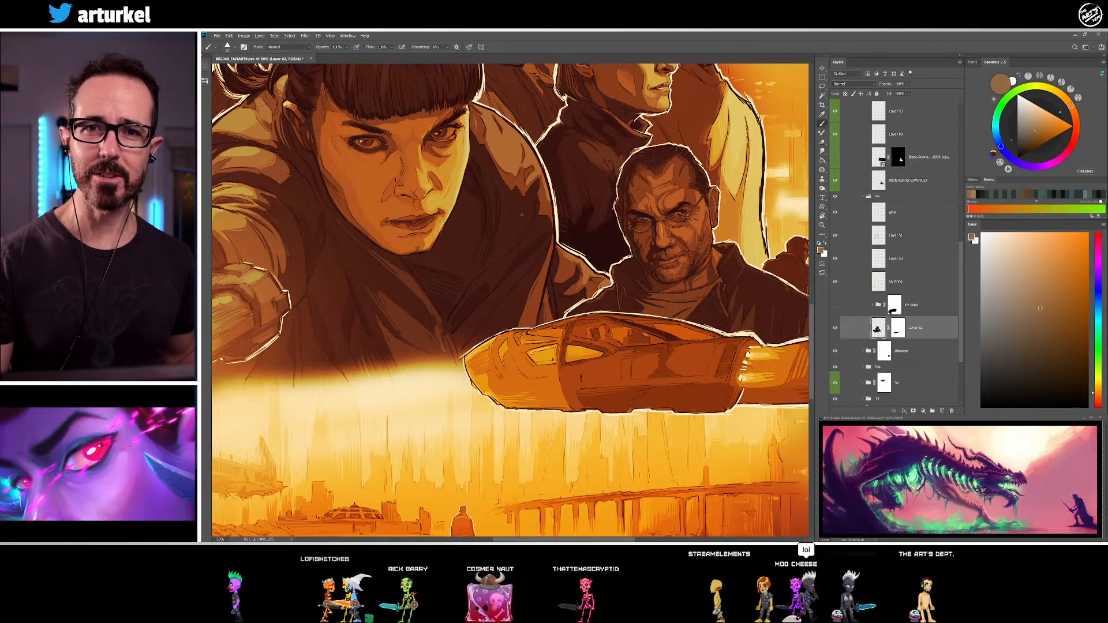
Refine the dark folds down the front of the woman's coat, above the flying car, with sampled near-black greens
{"action": "left_click_drag", "start_coordinate": [462, 265], "coordinate": [471, 282]}
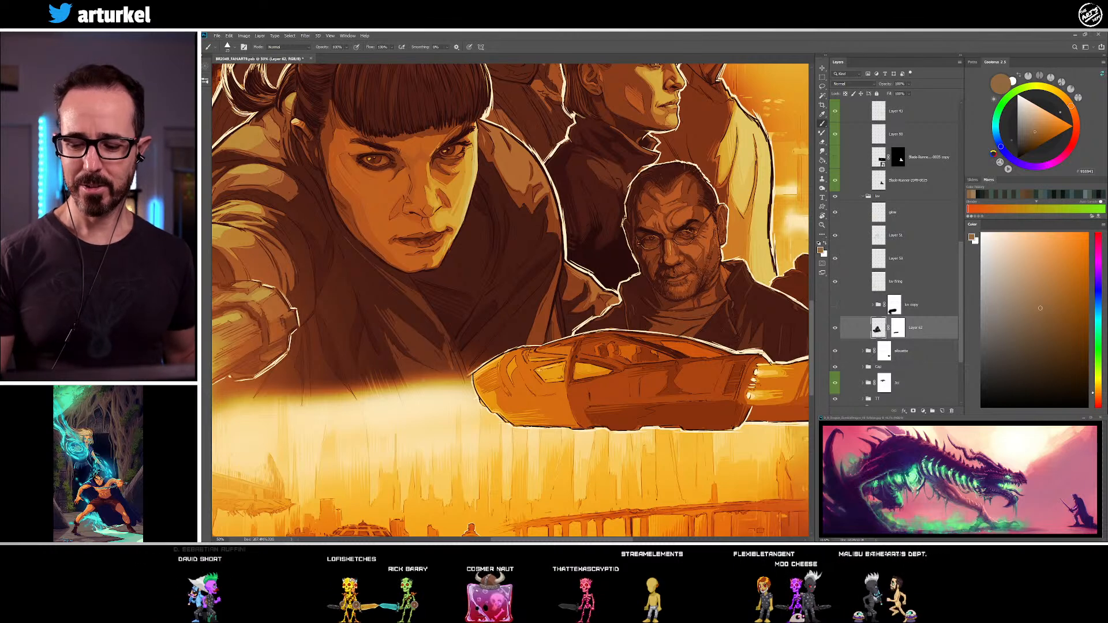
{"action": "left_click", "coordinate": [371, 291], "text": "alt"}
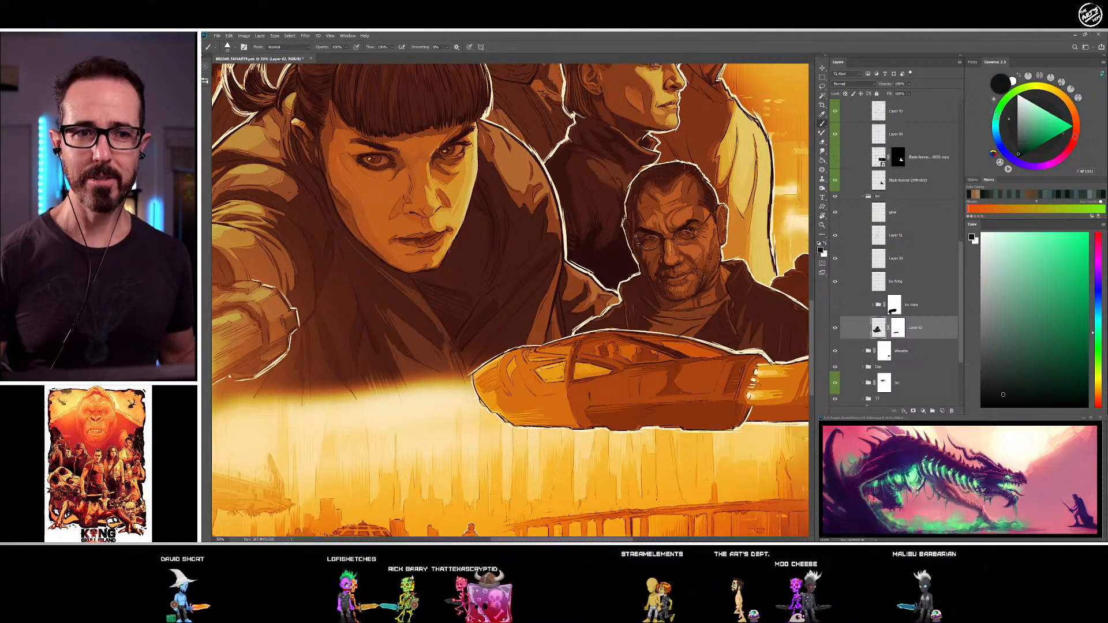
{"action": "left_click", "coordinate": [406, 330], "text": "alt"}
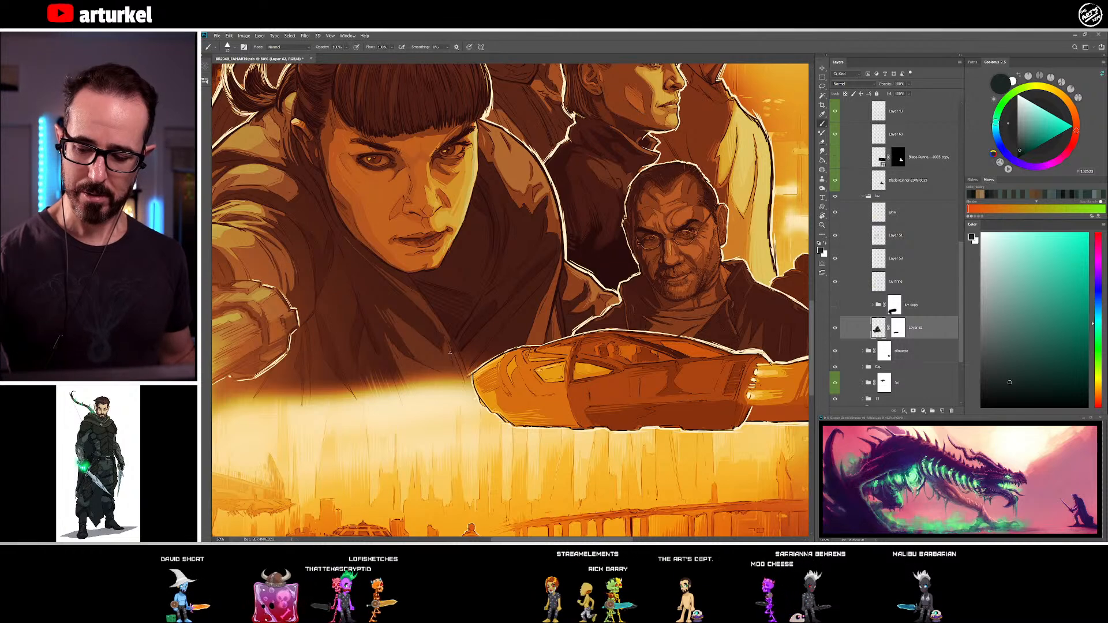
{"action": "left_click", "coordinate": [446, 343], "text": "alt"}
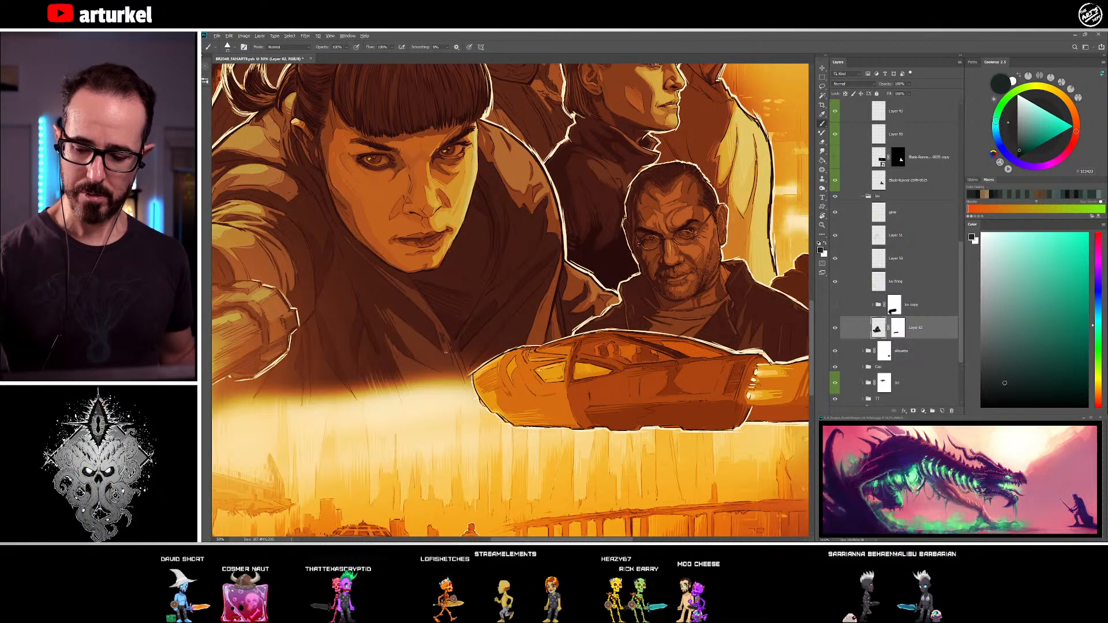
{"action": "left_click", "coordinate": [452, 349], "text": "alt"}
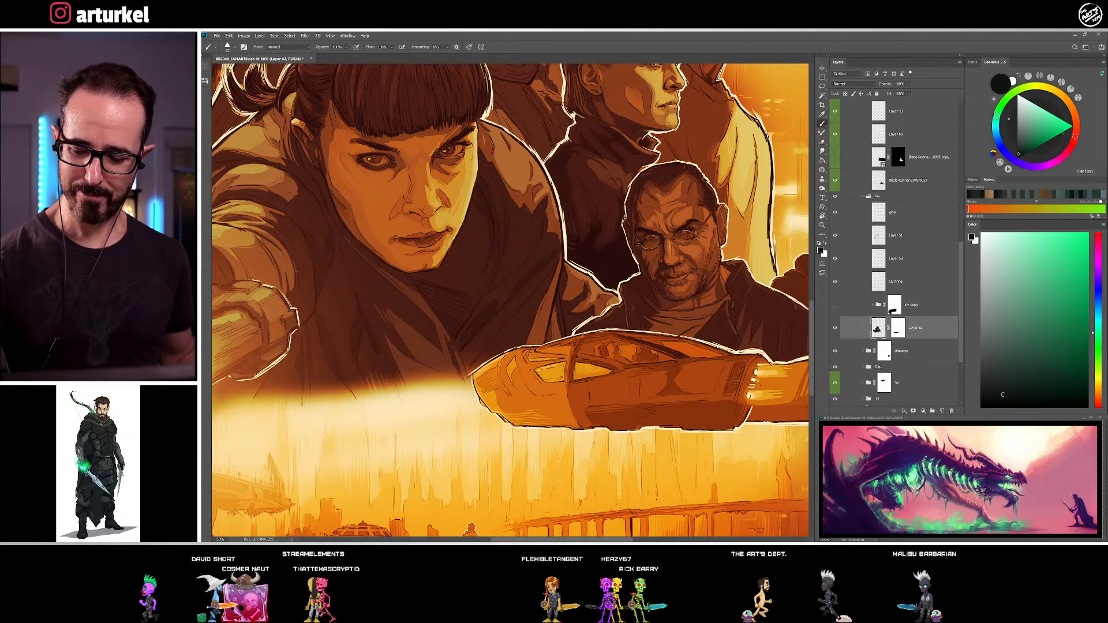
{"action": "left_click", "coordinate": [446, 330], "text": "alt"}
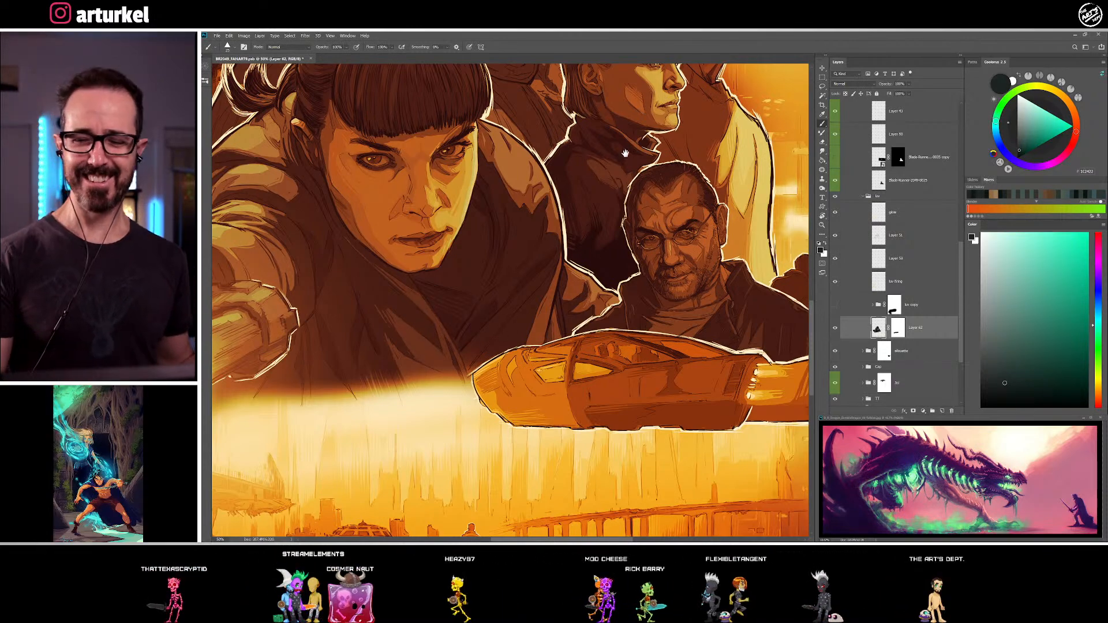
Rework the glove edge and lower coat of the reaching woman with sampled near-black green and muted teal-grey tones
{"action": "left_click_drag", "start_coordinate": [550, 280], "coordinate": [636, 301]}
{"action": "mouse_move", "coordinate": [501, 371]}
{"action": "left_mouse_down"}
{"action": "mouse_move", "coordinate": [622, 317]}
{"action": "mouse_move", "coordinate": [620, 305]}
{"action": "left_mouse_up"}
{"action": "left_click", "coordinate": [497, 268], "text": "alt"}
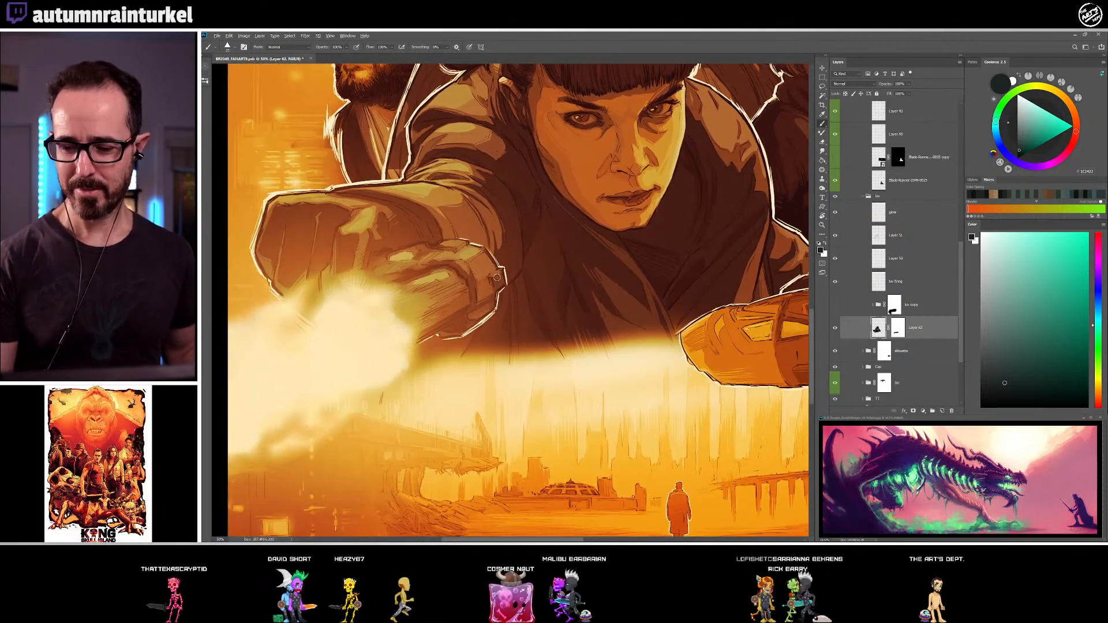
{"action": "mouse_move", "coordinate": [559, 331]}
{"action": "left_mouse_down"}
{"action": "mouse_move", "coordinate": [465, 261]}
{"action": "mouse_move", "coordinate": [439, 398]}
{"action": "left_mouse_up"}
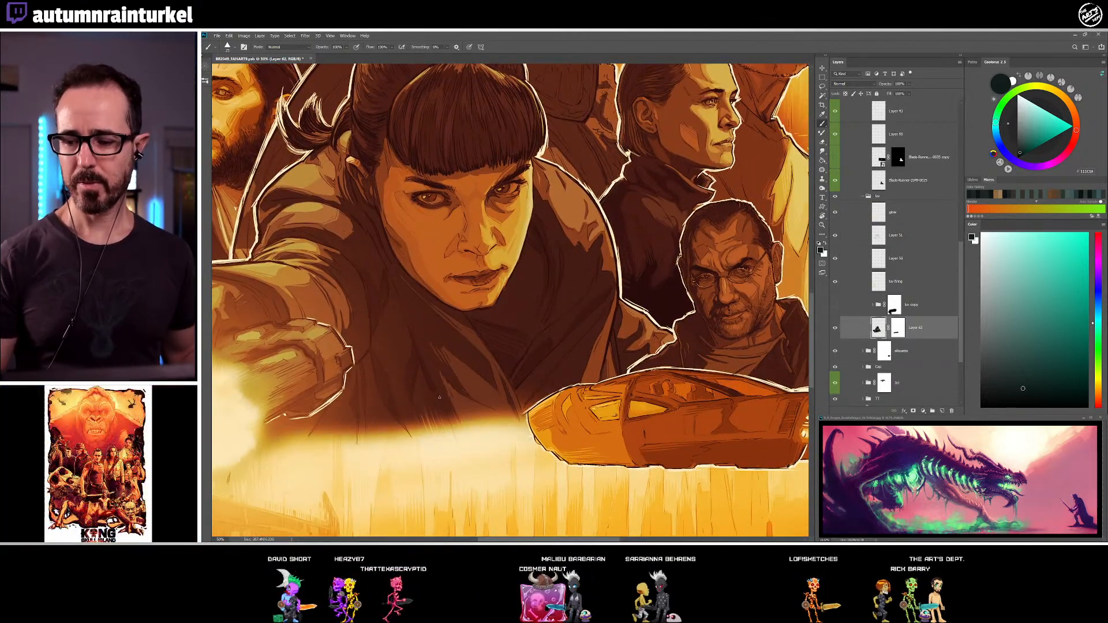
{"action": "left_click_drag", "start_coordinate": [590, 286], "coordinate": [642, 355]}
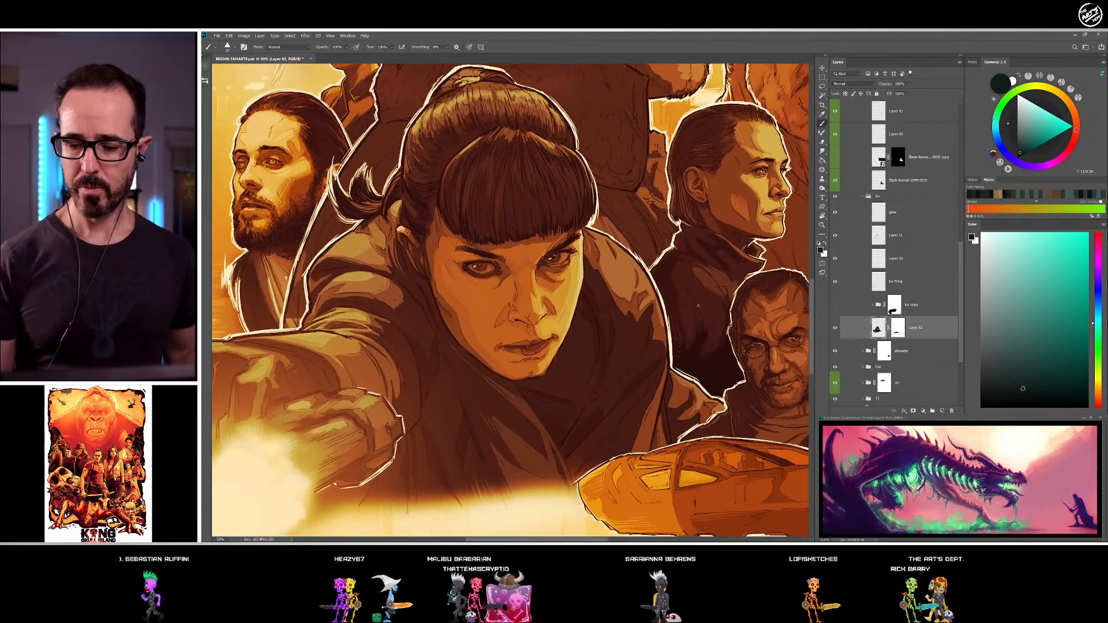
{"action": "left_click", "coordinate": [408, 393], "text": "alt"}
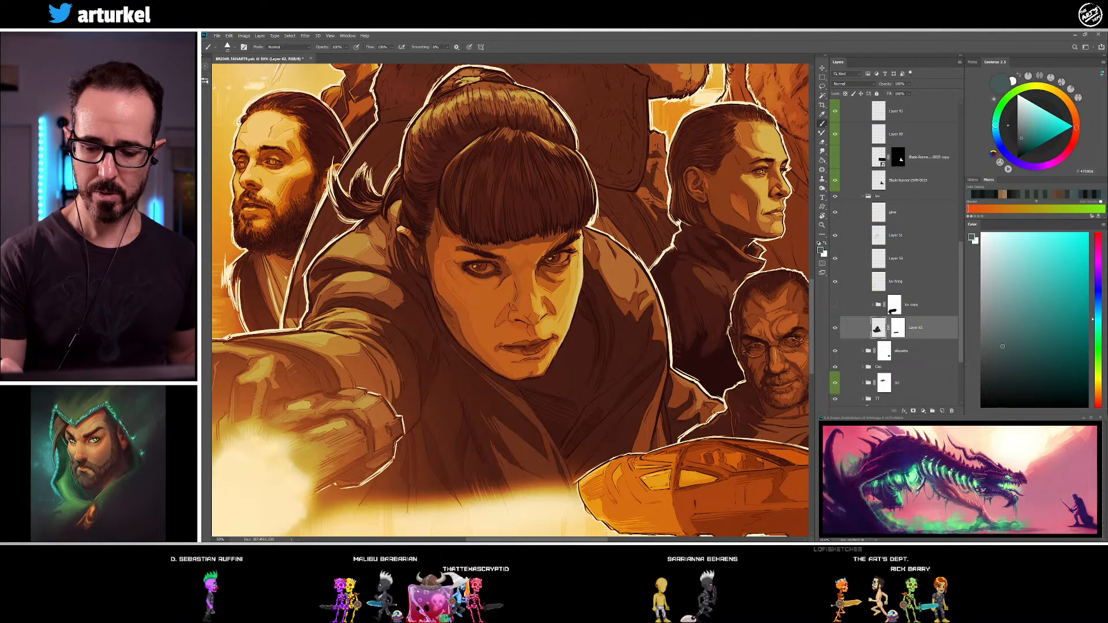
Set the fill of the visible gradient map adjustment layer to 53% to adjust the whole poster's colour grading
{"action": "left_click_drag", "start_coordinate": [555, 372], "coordinate": [539, 312]}
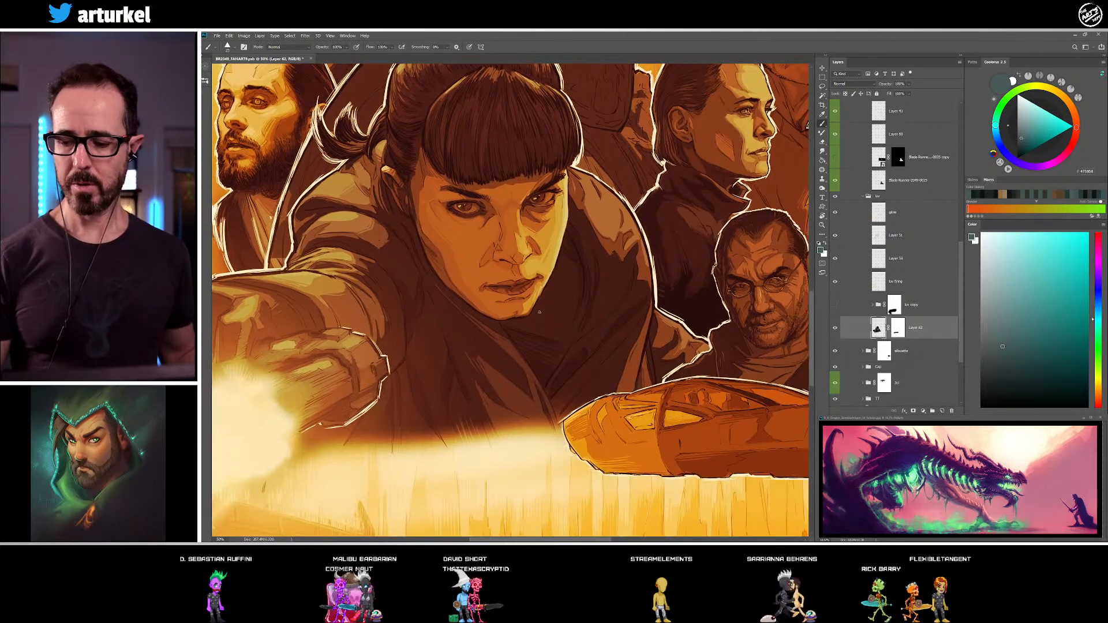
{"action": "key", "text": "ctrl+minus"}
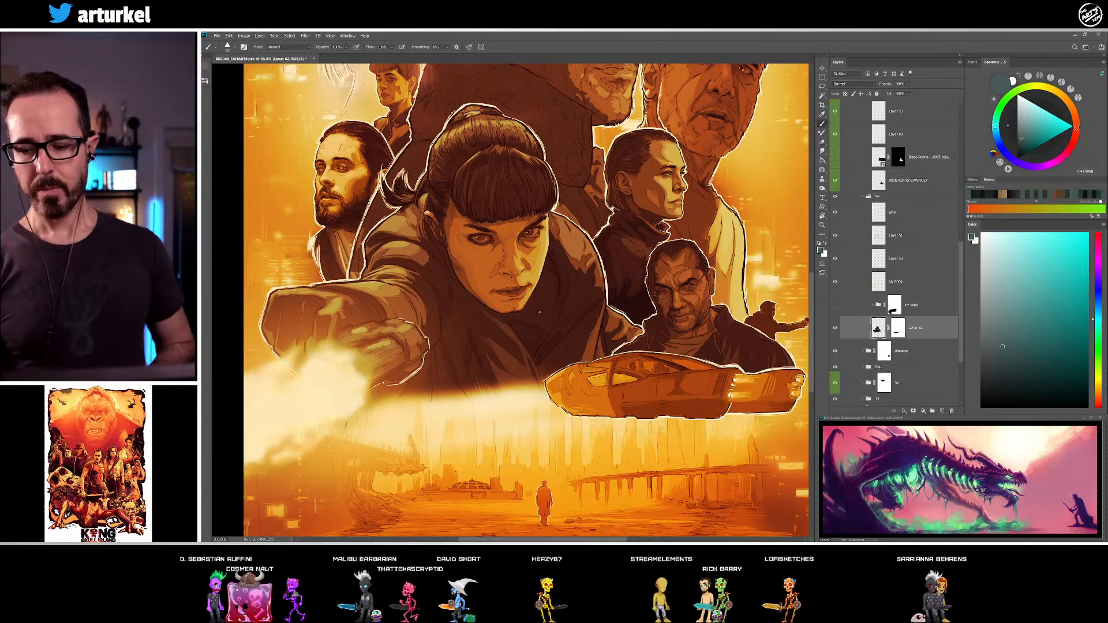
{"action": "key", "text": "ctrl+minus"}
{"action": "left_click_drag", "start_coordinate": [651, 300], "coordinate": [642, 387]}
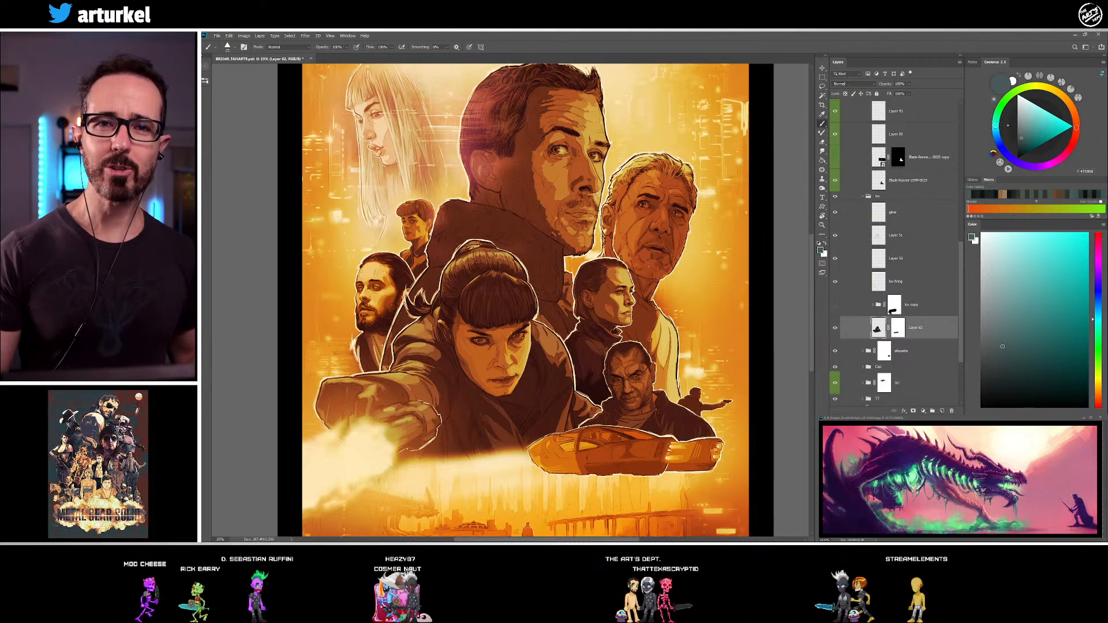
{"action": "left_click_drag", "start_coordinate": [668, 371], "coordinate": [634, 330]}
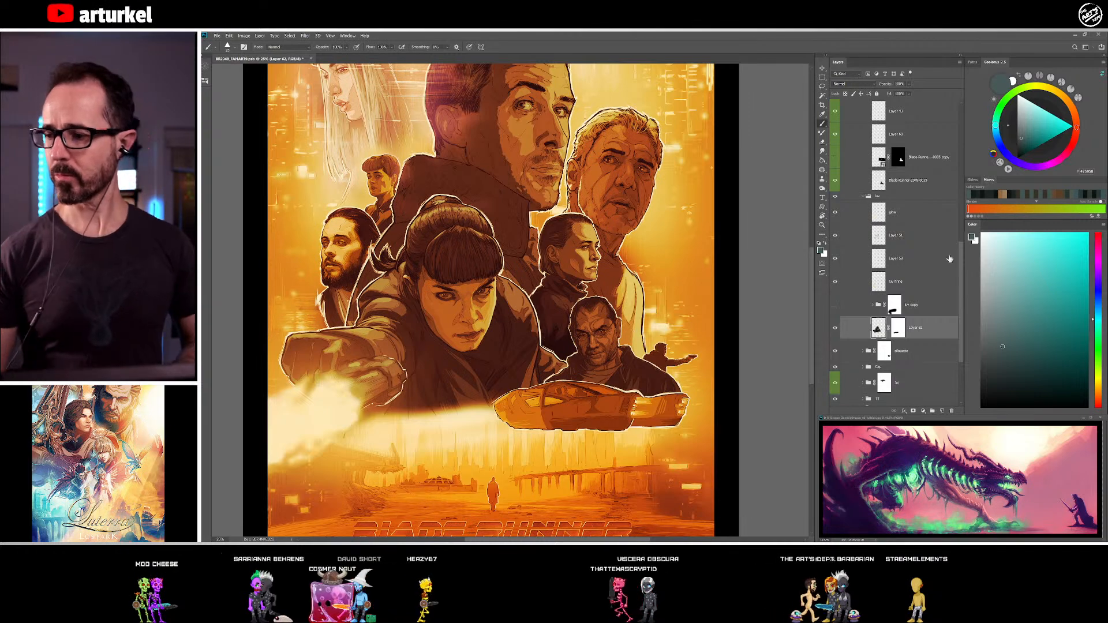
{"action": "scroll", "coordinate": [920, 189], "scroll_direction": "up", "scroll_amount": 10}
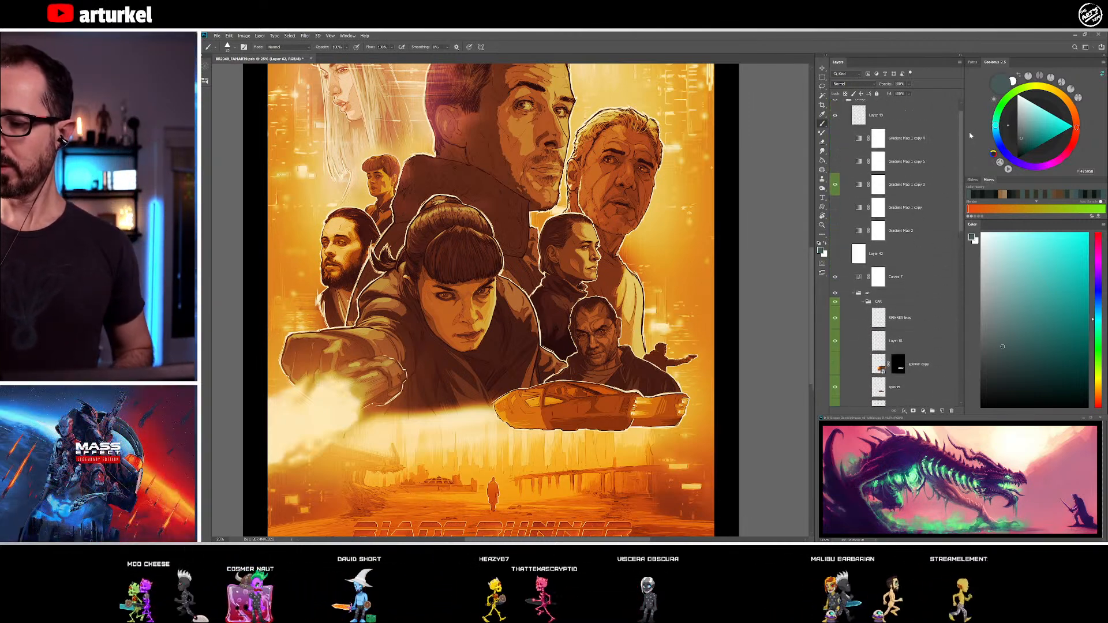
{"action": "left_click", "coordinate": [919, 195]}
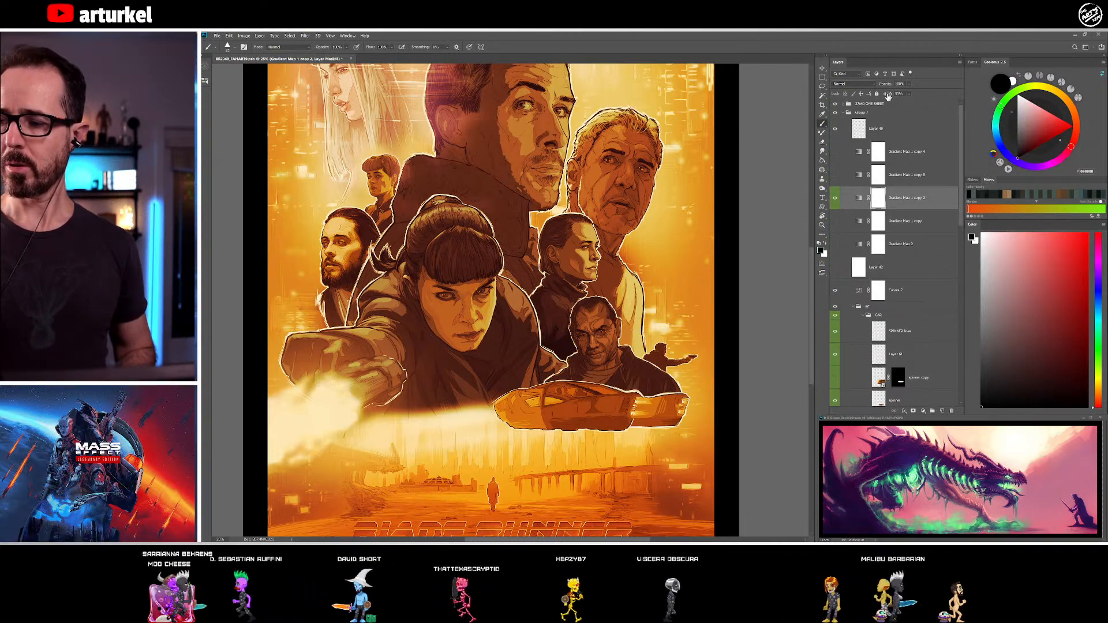
{"action": "left_click_drag", "start_coordinate": [929, 95], "coordinate": [924, 90]}
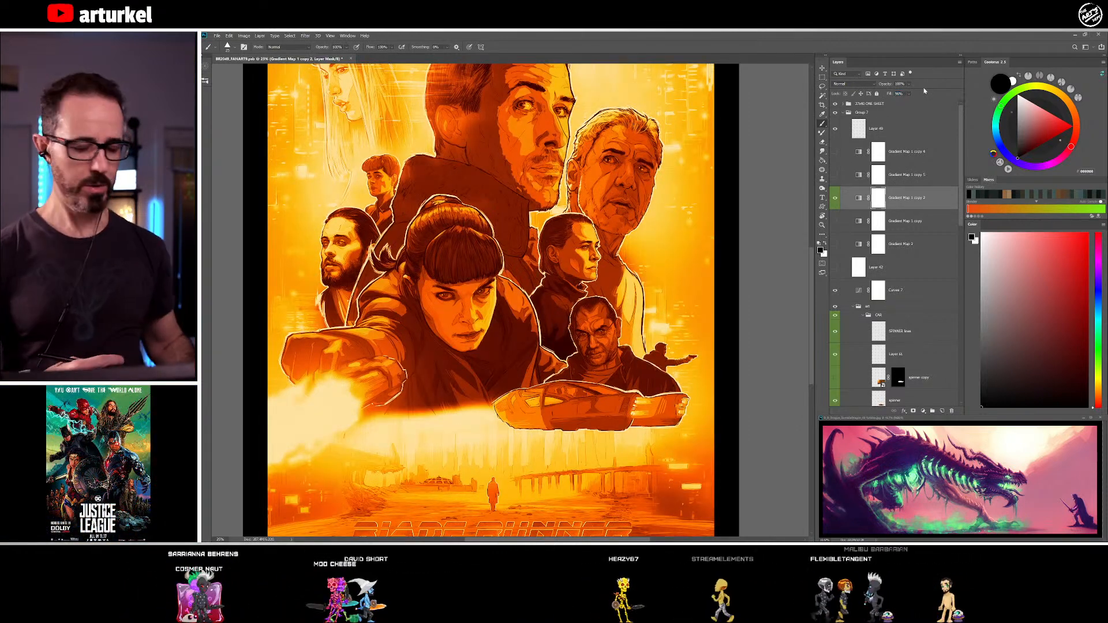
{"action": "type", "text": "53"}
{"action": "key", "text": "Return"}
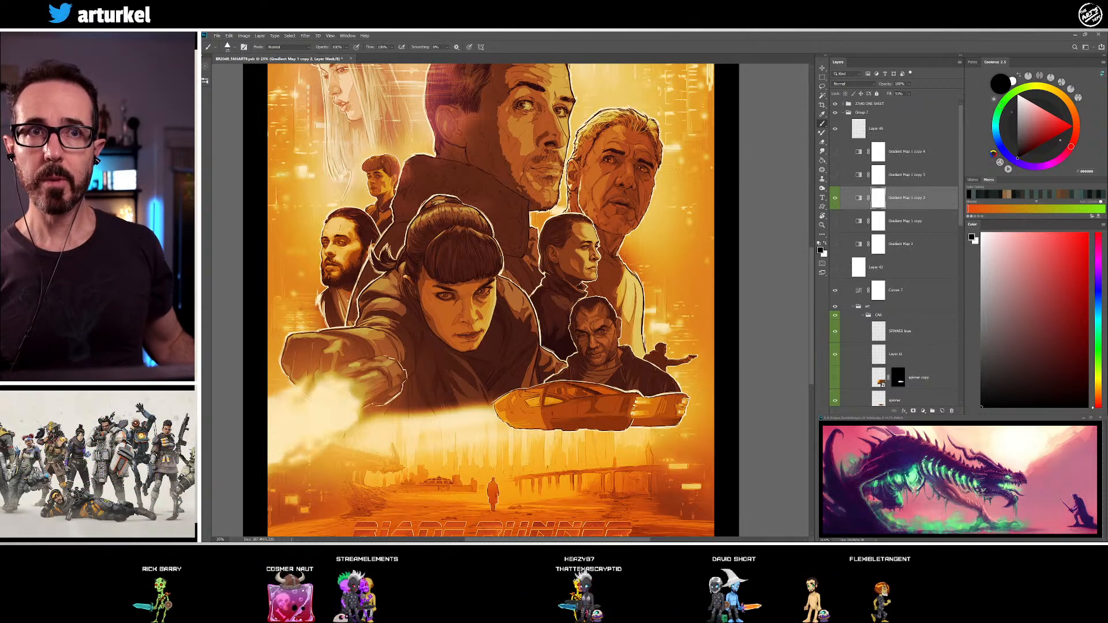
Save the poster document
{"action": "left_click_drag", "start_coordinate": [642, 241], "coordinate": [655, 319]}
{"action": "left_click", "coordinate": [217, 36]}
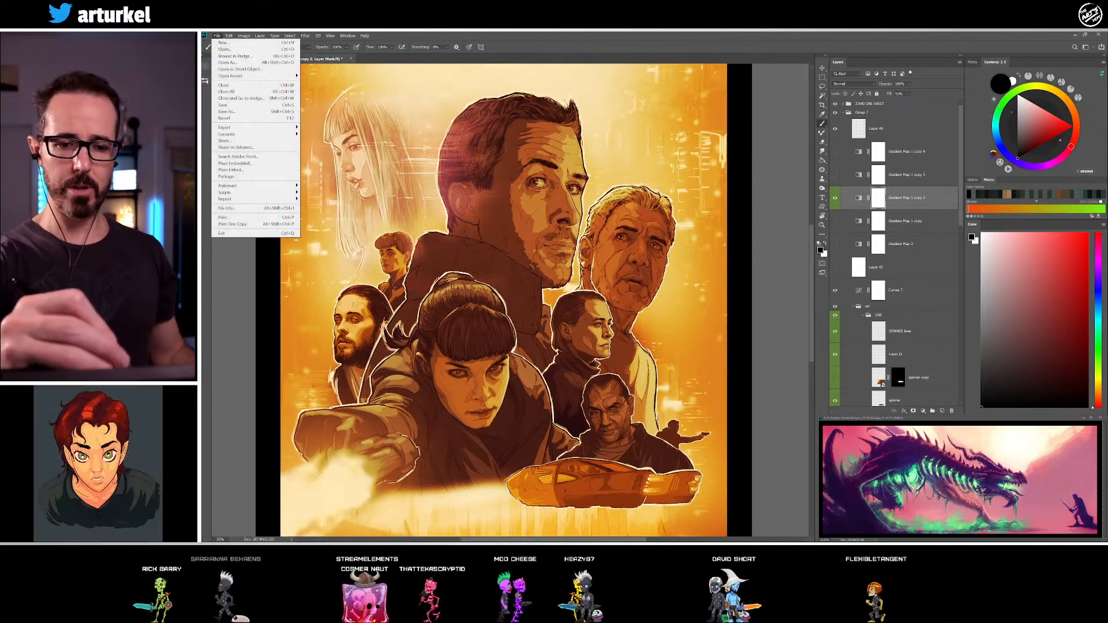
{"action": "left_click", "coordinate": [234, 107]}
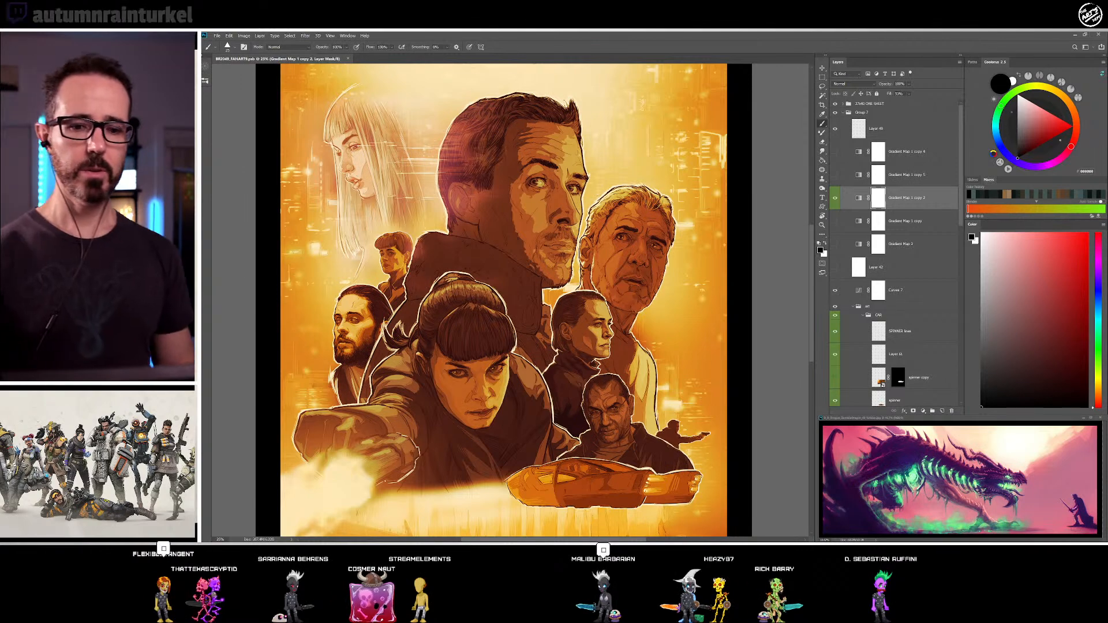
{"action": "left_click", "coordinate": [218, 36]}
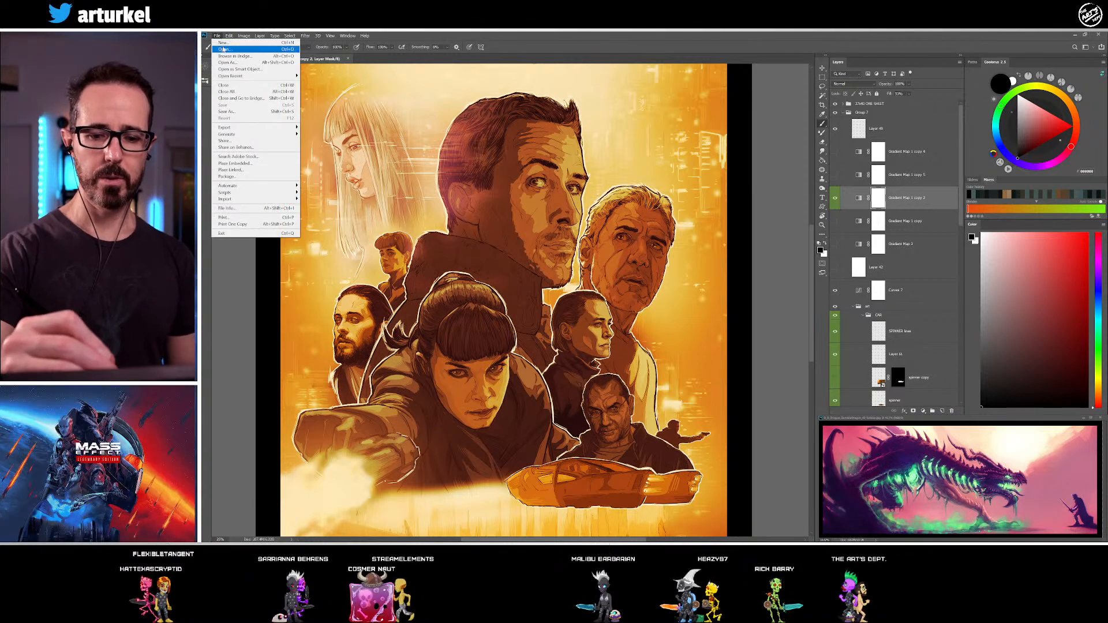
{"action": "key", "text": "Escape"}
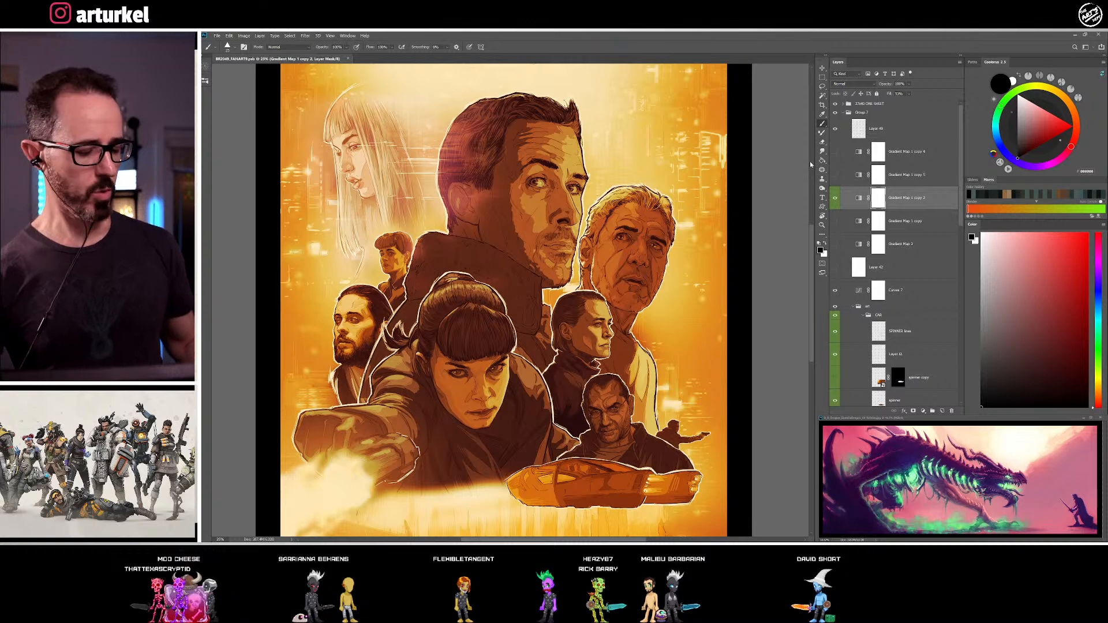
Select the artwork layer of the large central man and examine the shading of his face, ear and hair up close
{"action": "left_click", "coordinate": [517, 238], "text": "ctrl"}
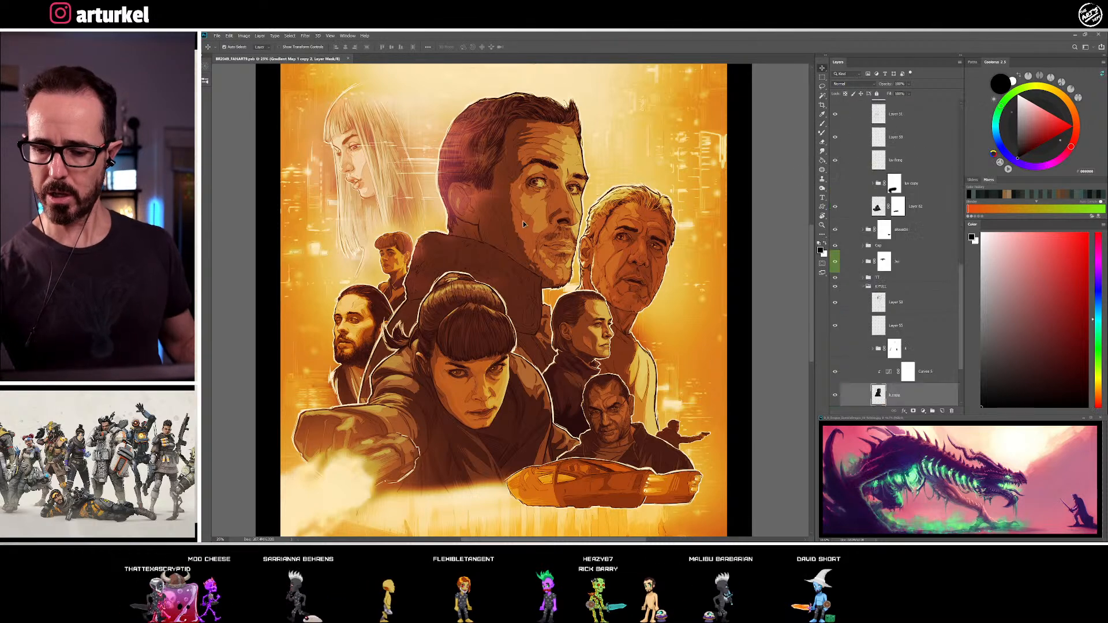
{"action": "key", "text": "b"}
{"action": "left_click", "coordinate": [519, 234], "text": "alt"}
{"action": "key", "text": "z"}
{"action": "mouse_move", "coordinate": [536, 205]}
{"action": "left_mouse_down"}
{"action": "mouse_move", "coordinate": [556, 196]}
{"action": "mouse_move", "coordinate": [547, 199]}
{"action": "left_mouse_up"}
{"action": "left_click_drag", "start_coordinate": [512, 298], "coordinate": [633, 136]}
{"action": "left_click_drag", "start_coordinate": [428, 357], "coordinate": [339, 511]}
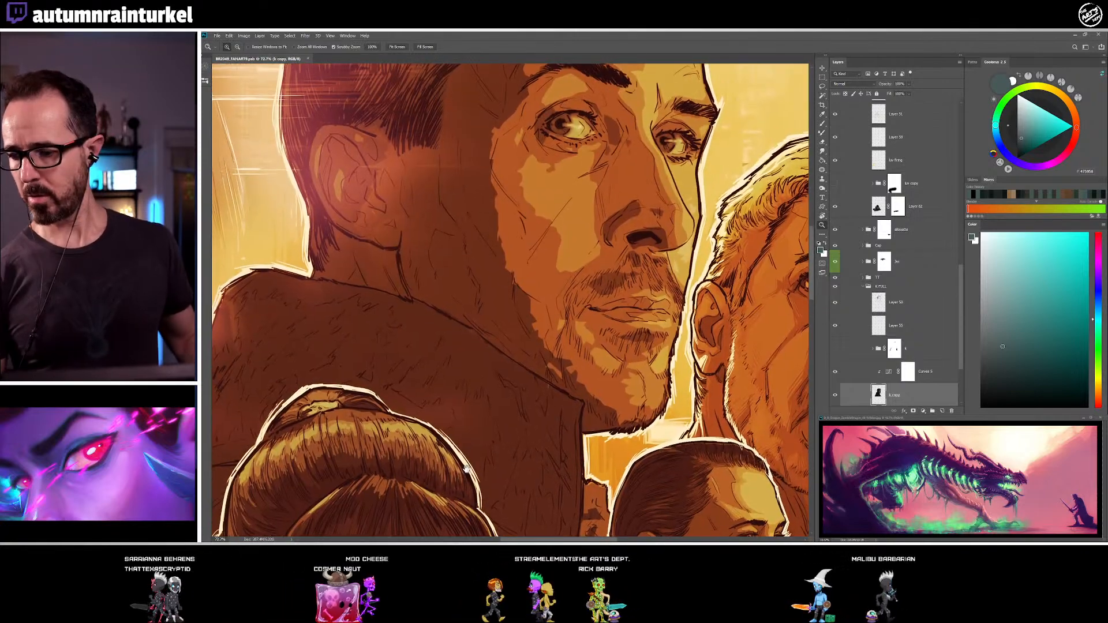
{"action": "left_click_drag", "start_coordinate": [597, 190], "coordinate": [557, 358]}
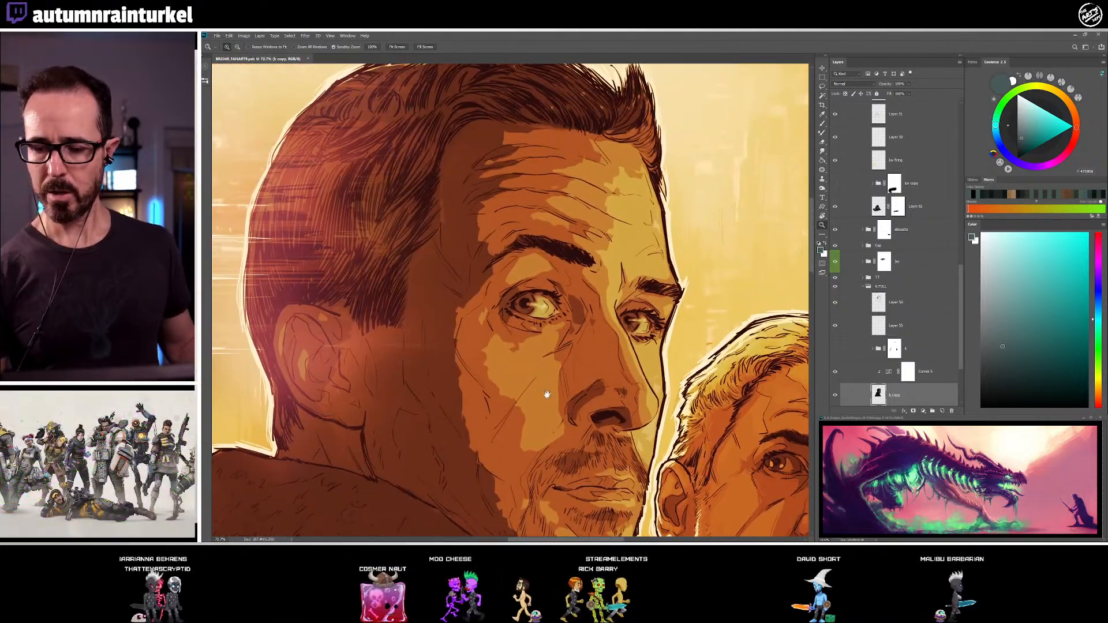
{"action": "left_click_drag", "start_coordinate": [547, 396], "coordinate": [557, 363]}
Add a new empty layer directly above the Curves adjustment that is clipped to the central man's artwork
{"action": "key", "text": "ctrl+minus"}
{"action": "key", "text": "ctrl+minus"}
{"action": "key", "text": "ctrl+minus"}
{"action": "key", "text": "ctrl+minus"}
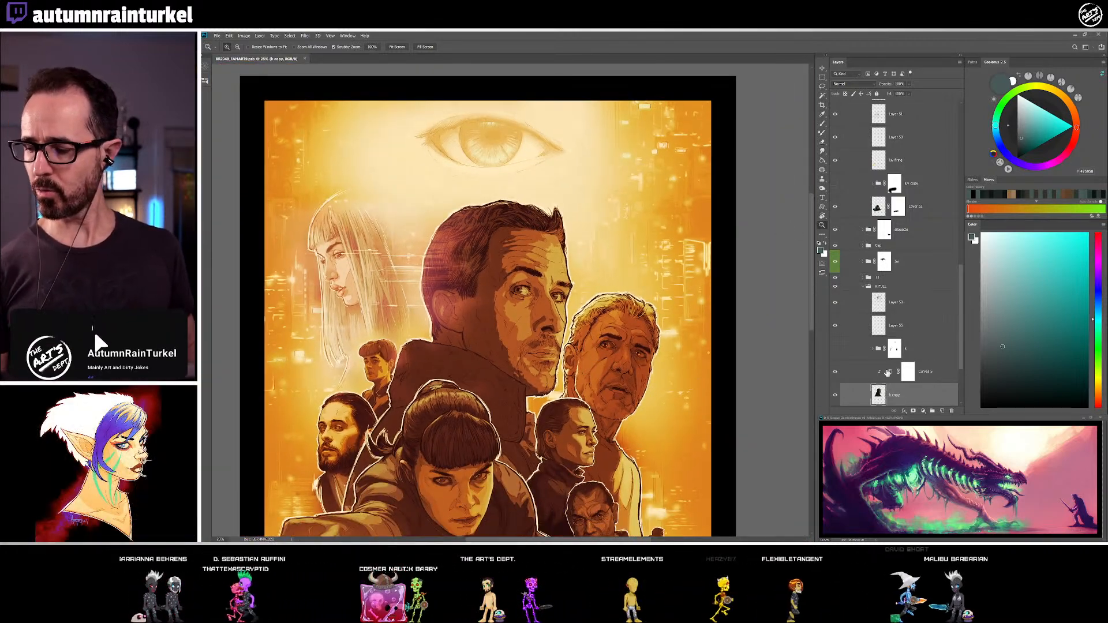
{"action": "left_click", "coordinate": [928, 373]}
{"action": "left_click", "coordinate": [942, 411]}
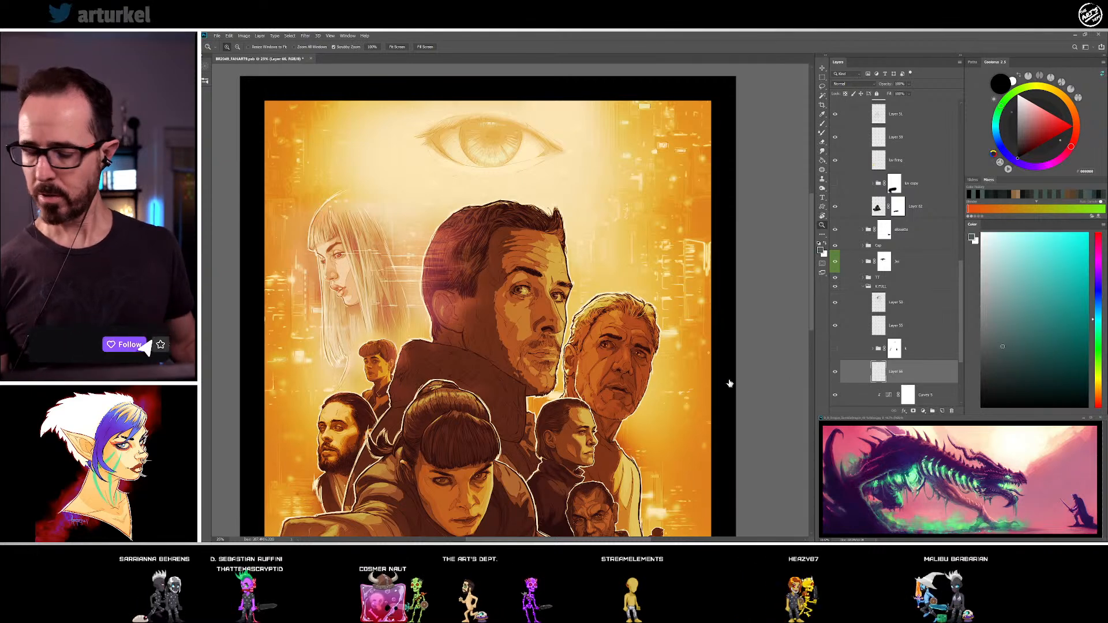
{"action": "key", "text": "b"}
{"action": "left_click", "coordinate": [517, 278], "text": "alt"}
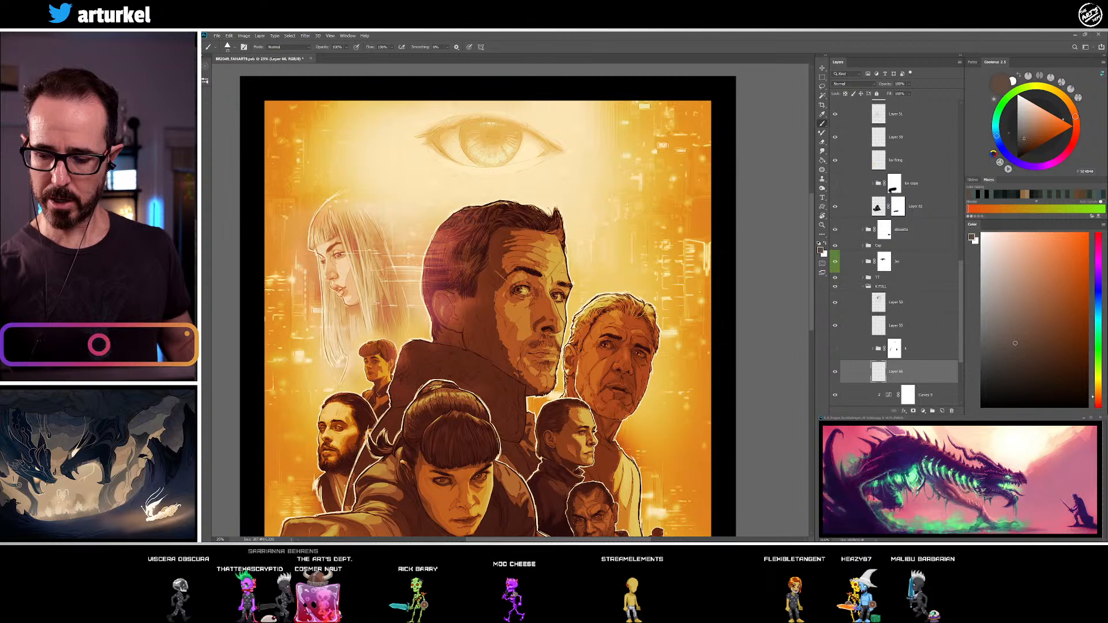
{"action": "left_click", "coordinate": [533, 321], "text": "alt"}
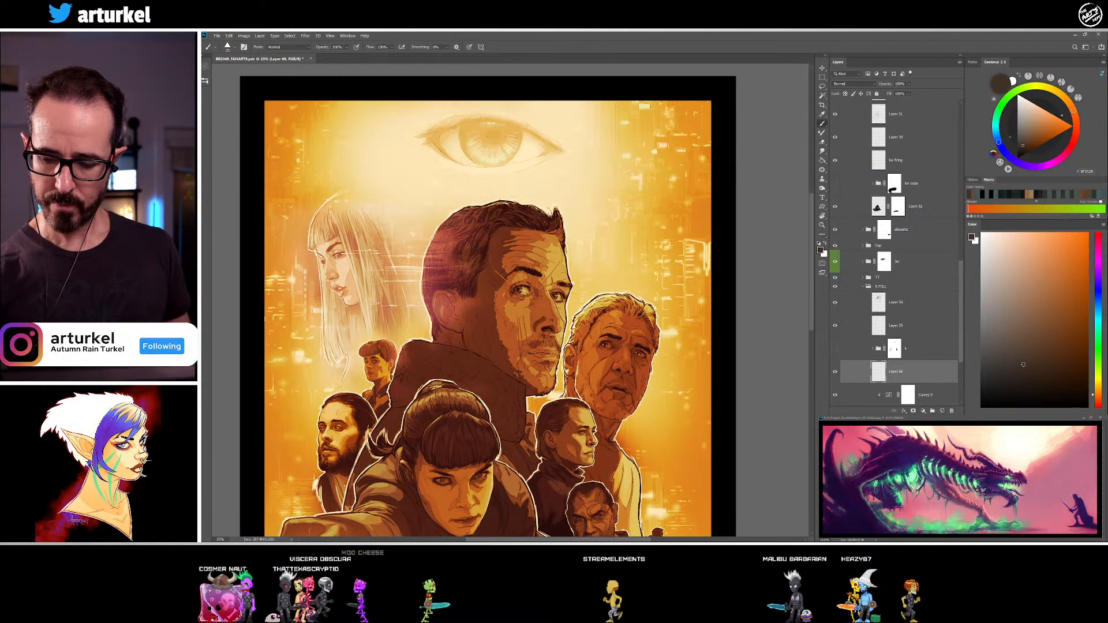
{"action": "left_click", "coordinate": [513, 315], "text": "alt"}
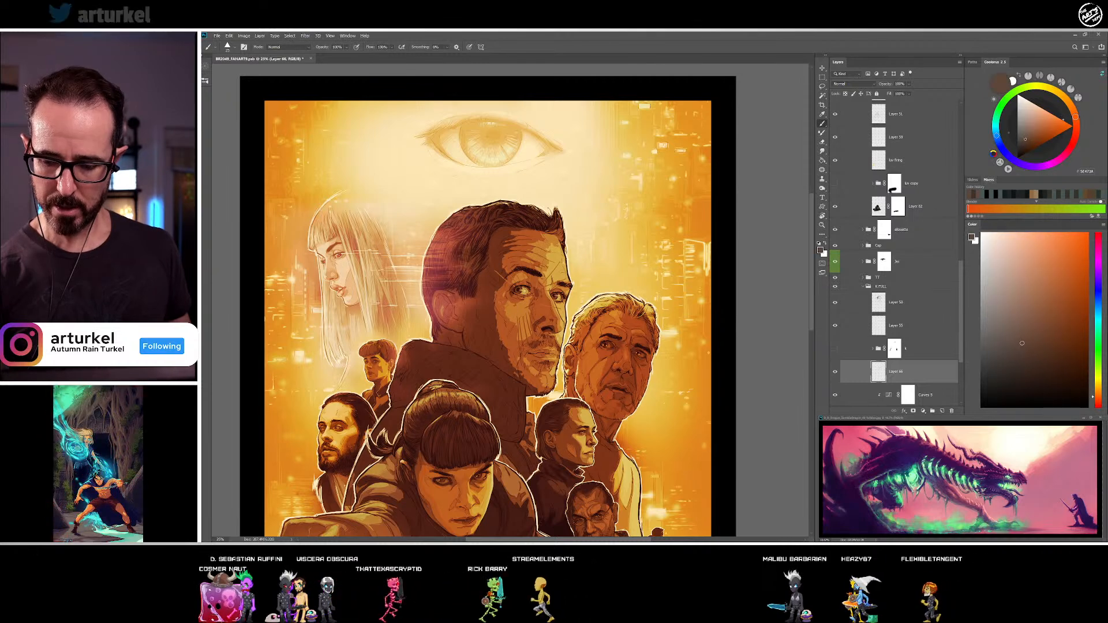
{"action": "left_click", "coordinate": [513, 315], "text": "alt"}
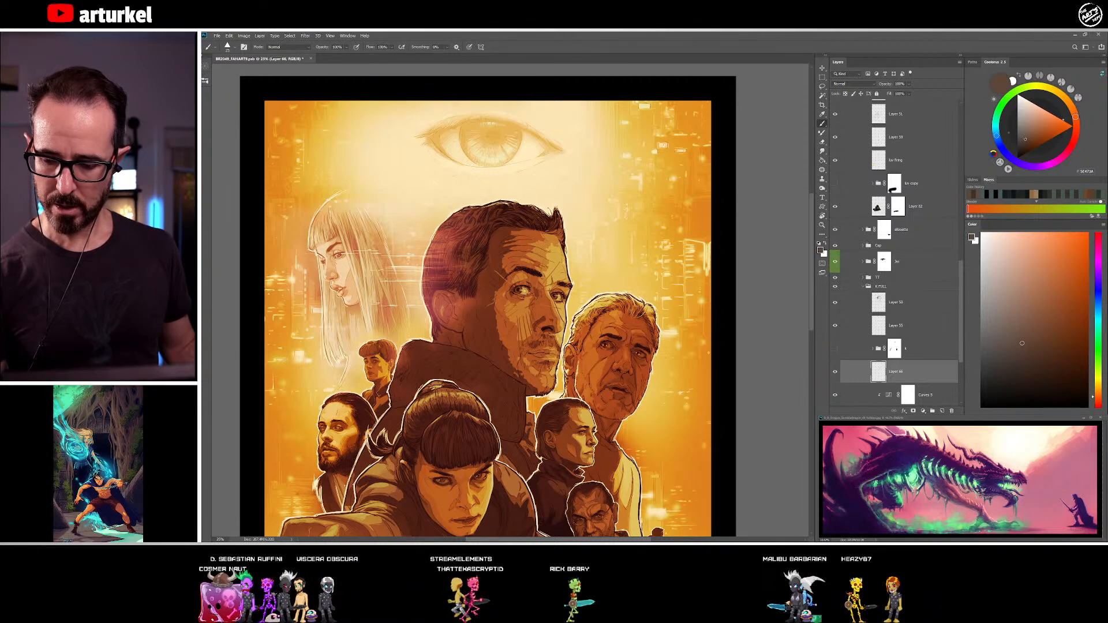
{"action": "left_click", "coordinate": [1025, 298]}
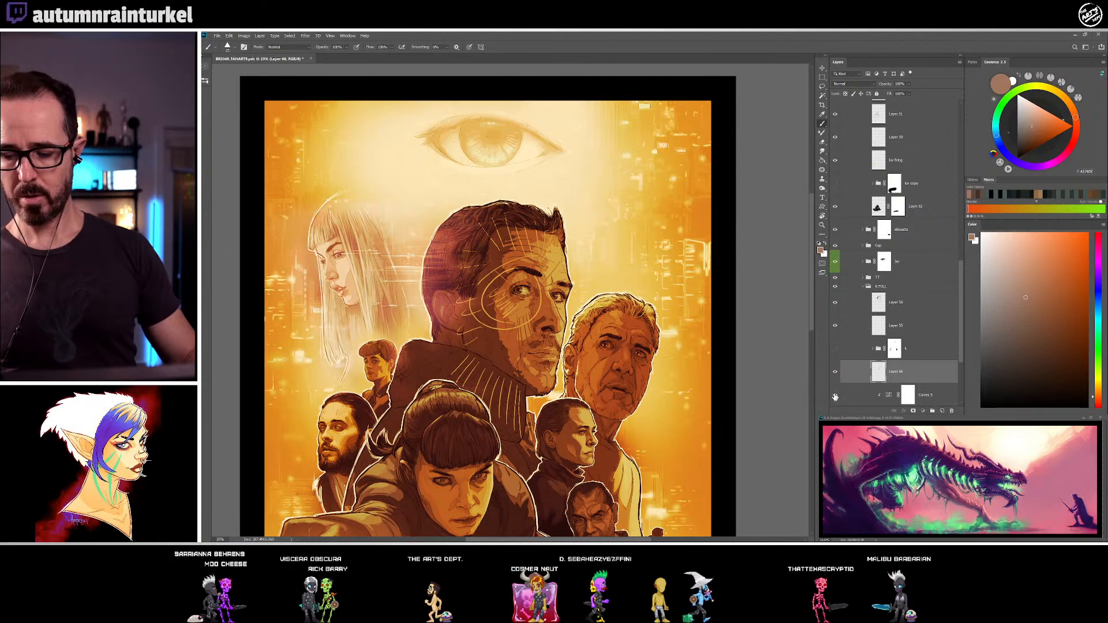
Delete the empty layer above the central man's Curves adjustment and save the poster document
{"action": "key", "text": "Delete"}
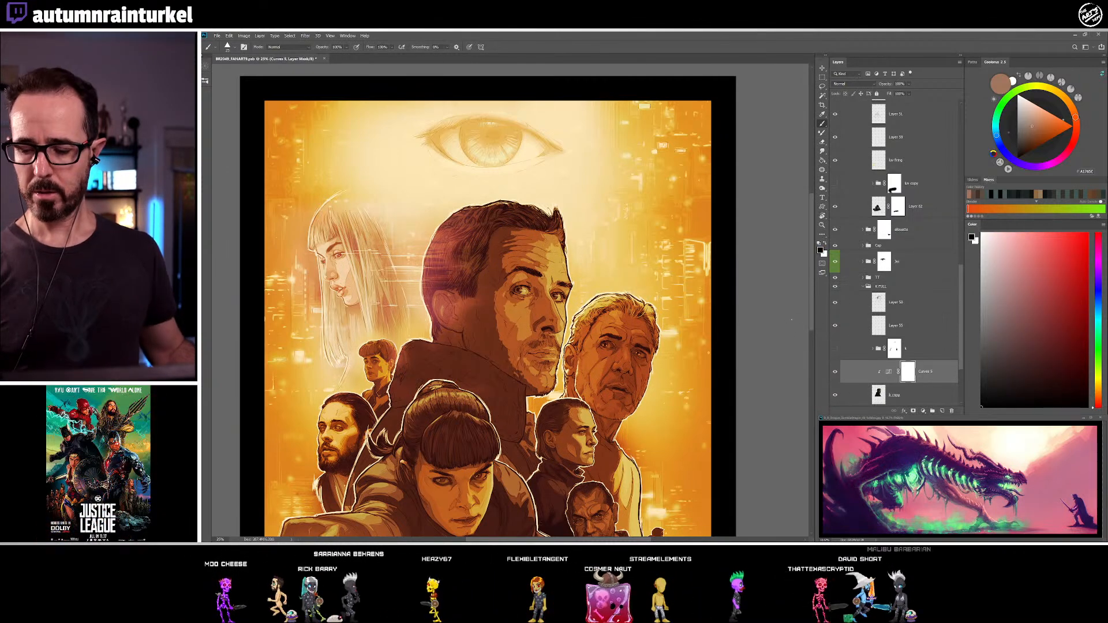
{"action": "left_click", "coordinate": [217, 35]}
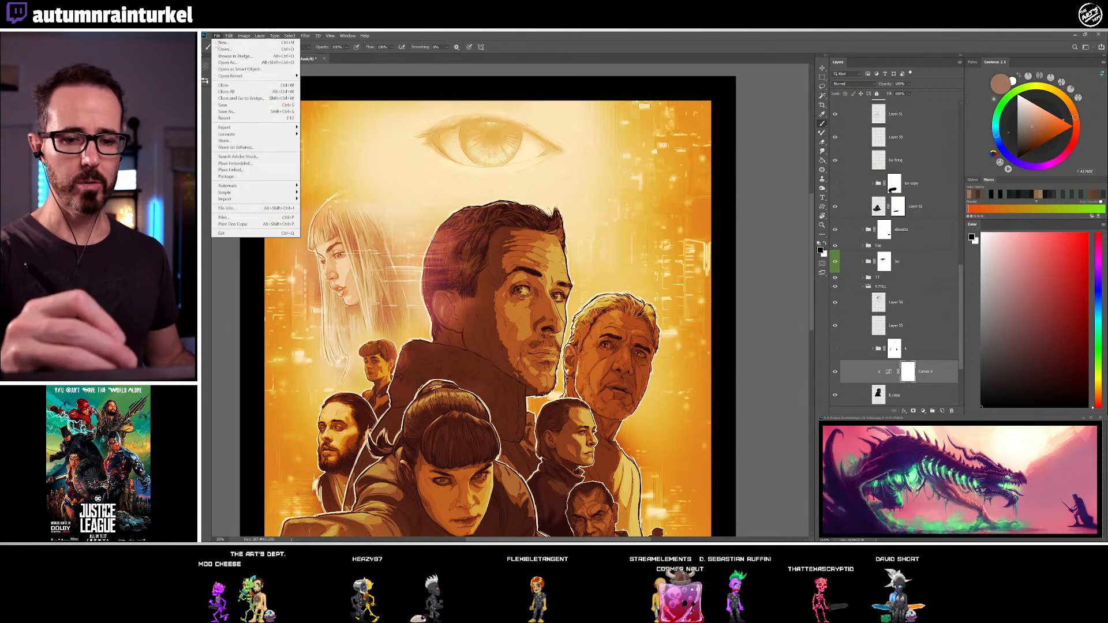
{"action": "left_click", "coordinate": [231, 105]}
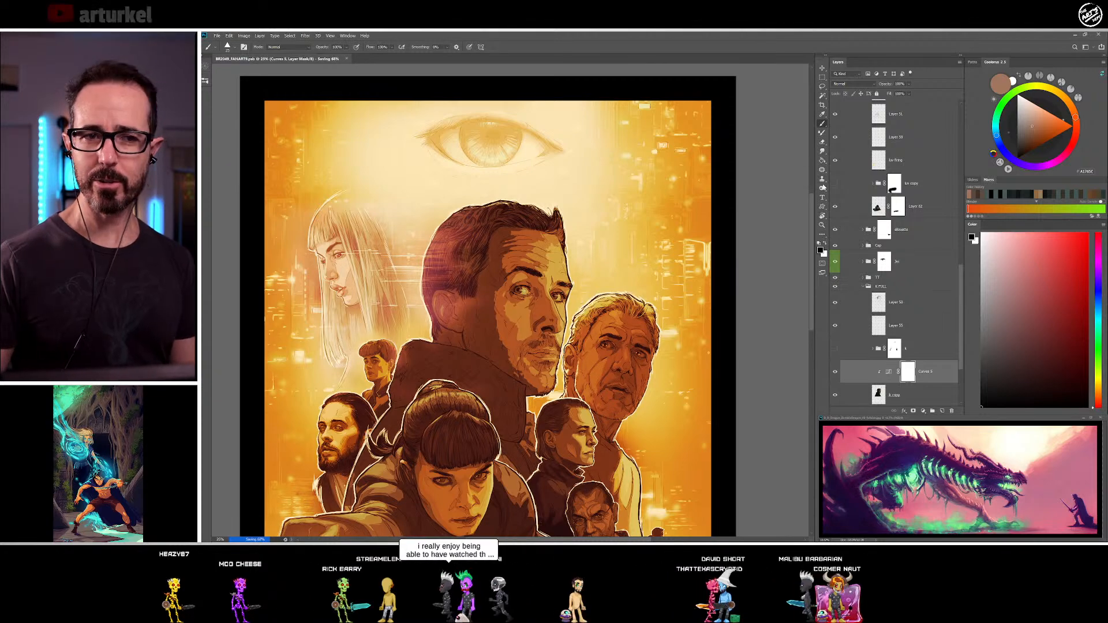
Collapse the central man's group, expand the group of the short-haired woman in profile and set its blend mode to Normal
{"action": "scroll", "coordinate": [812, 219], "scroll_direction": "down", "scroll_amount": 5}
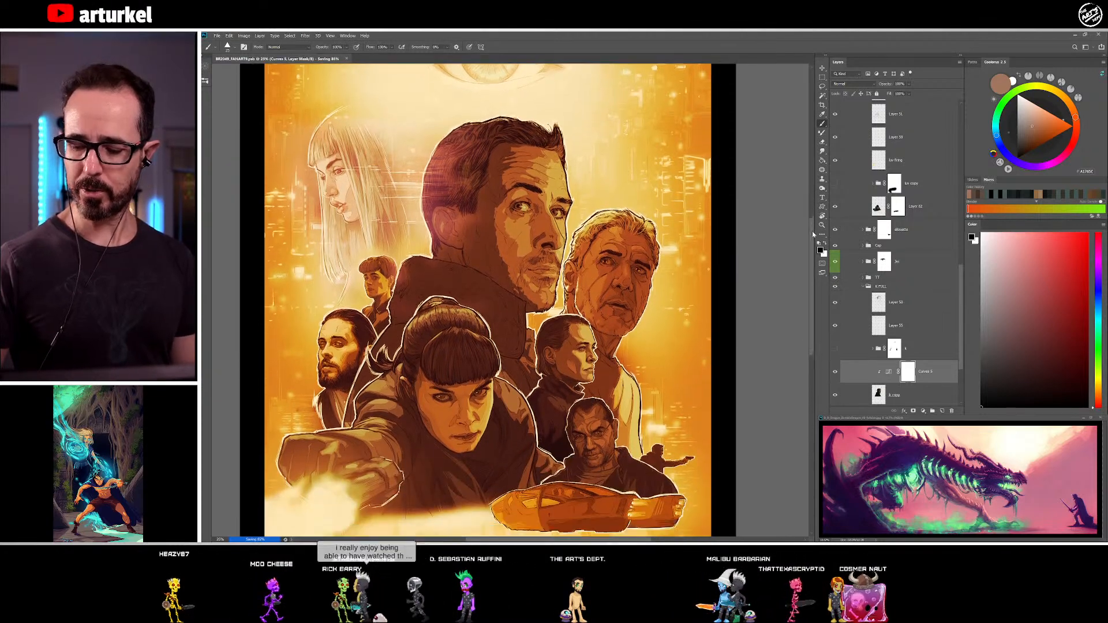
{"action": "scroll", "coordinate": [814, 236], "scroll_direction": "down", "scroll_amount": 4}
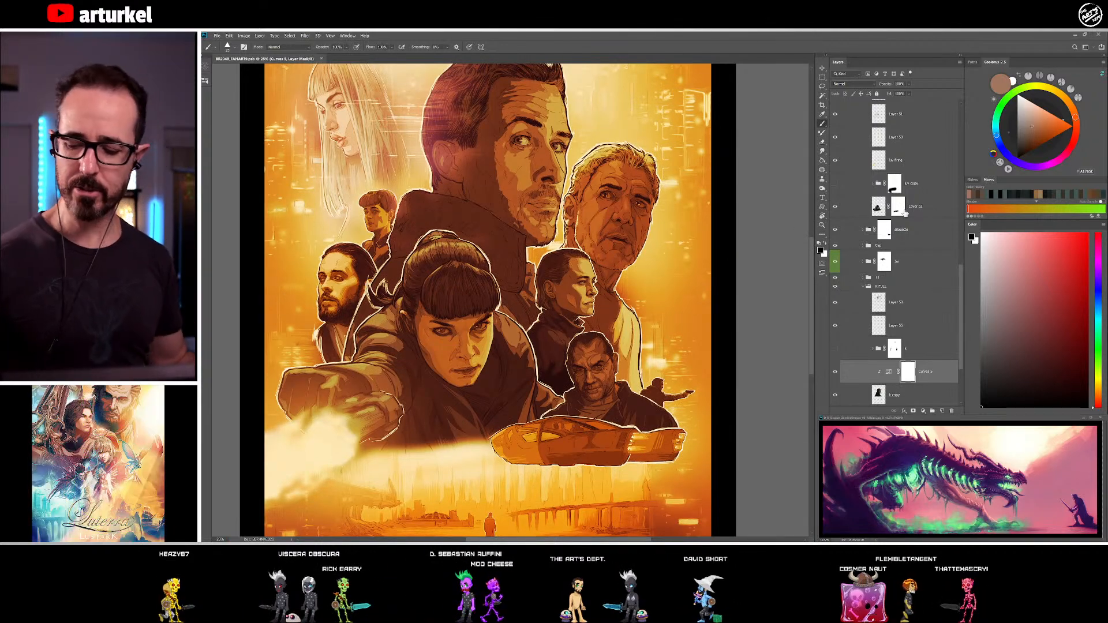
{"action": "left_click", "coordinate": [863, 286]}
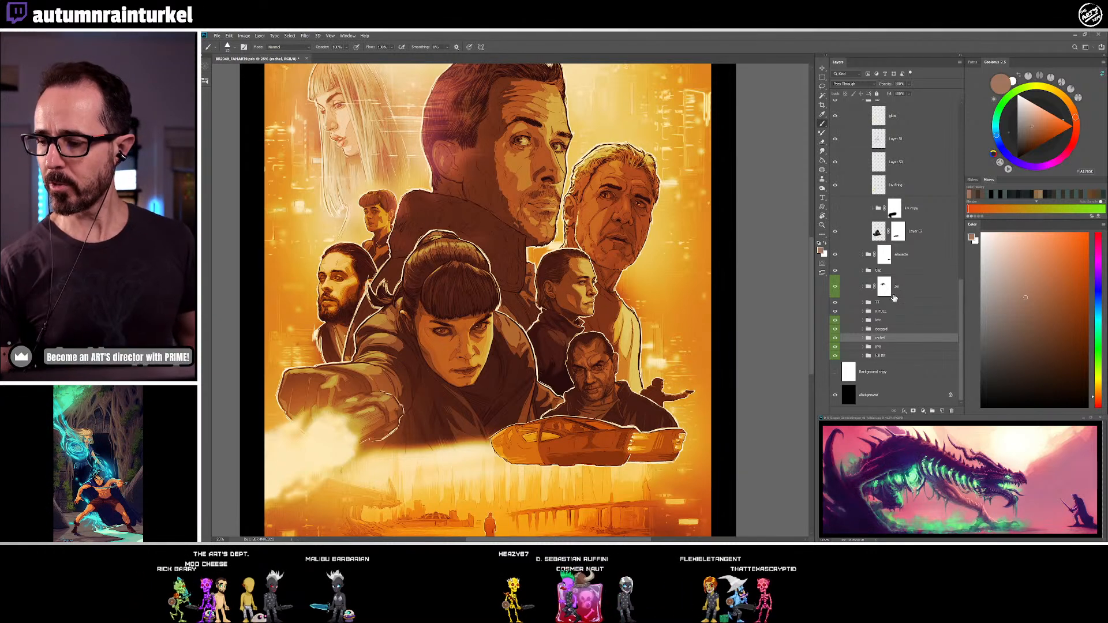
{"action": "left_click", "coordinate": [870, 270]}
{"action": "left_click", "coordinate": [863, 271]}
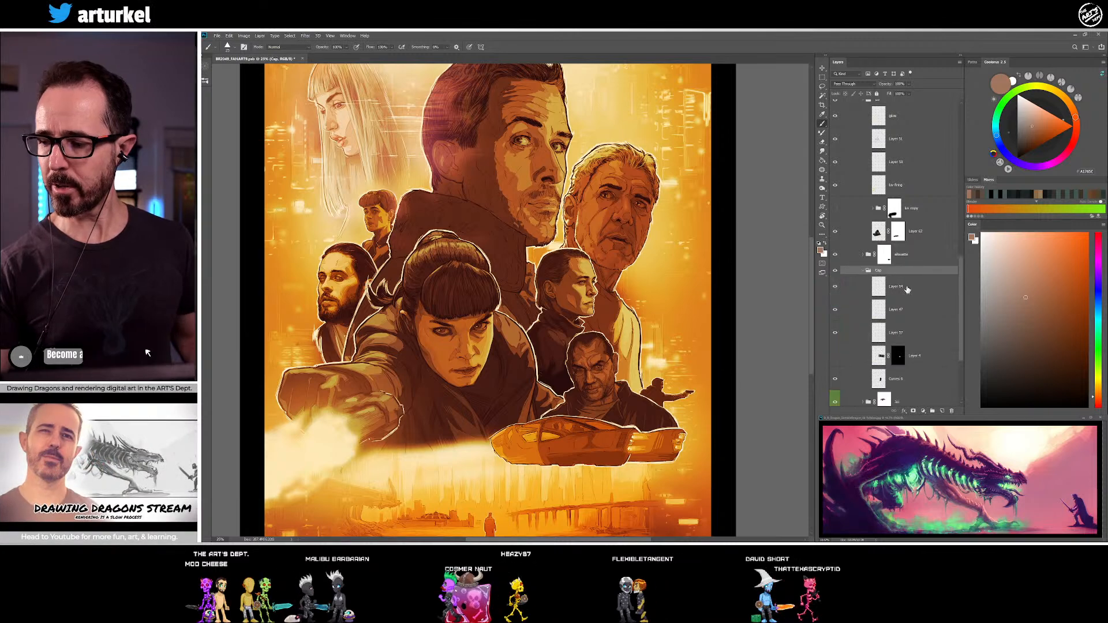
{"action": "left_click", "coordinate": [860, 85]}
{"action": "left_click", "coordinate": [854, 102]}
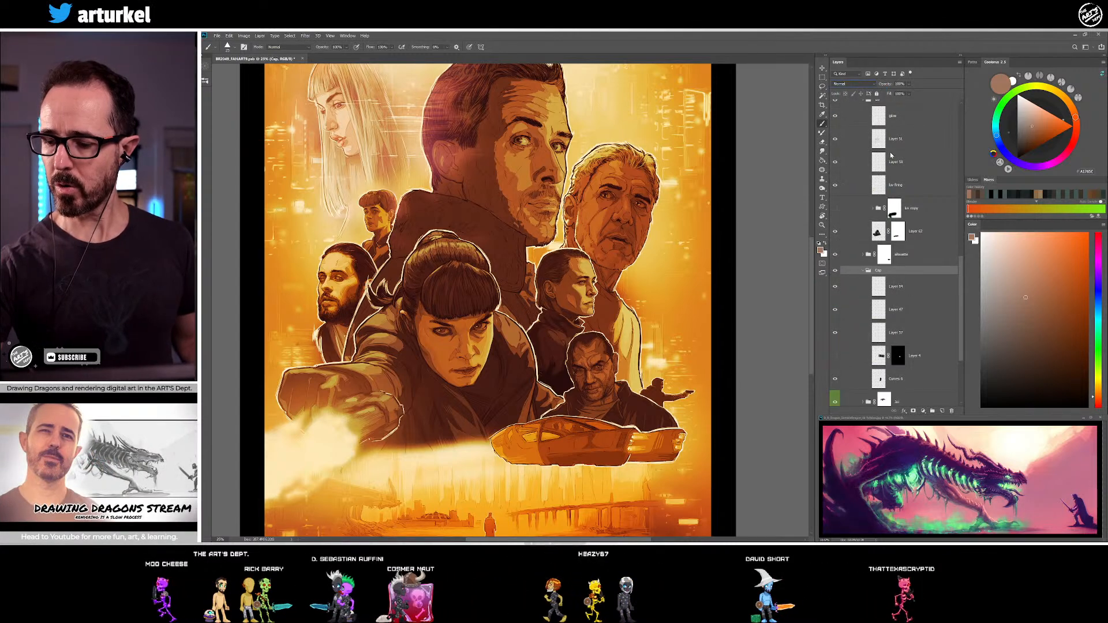
Add a new empty layer at the top of the short-haired woman's group
{"action": "left_click", "coordinate": [924, 288]}
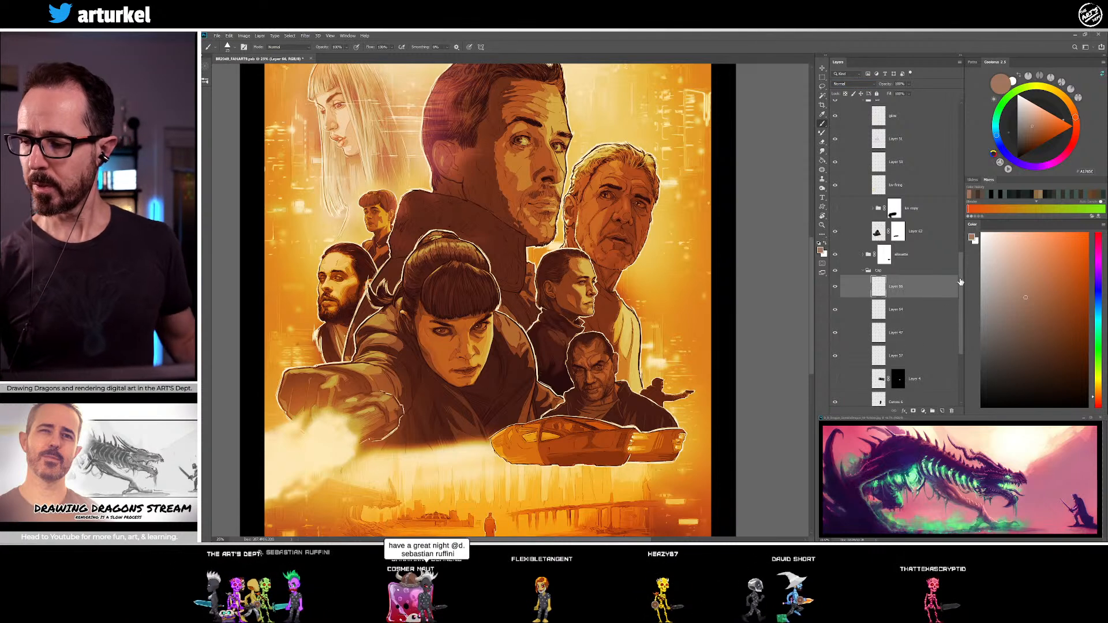
{"action": "left_click", "coordinate": [943, 411]}
{"action": "scroll", "coordinate": [963, 302], "scroll_direction": "down", "scroll_amount": 2}
Load the outline of the short-haired woman's head and coat as a selection and mask the new layer with it
{"action": "left_click", "coordinate": [880, 312], "text": "ctrl"}
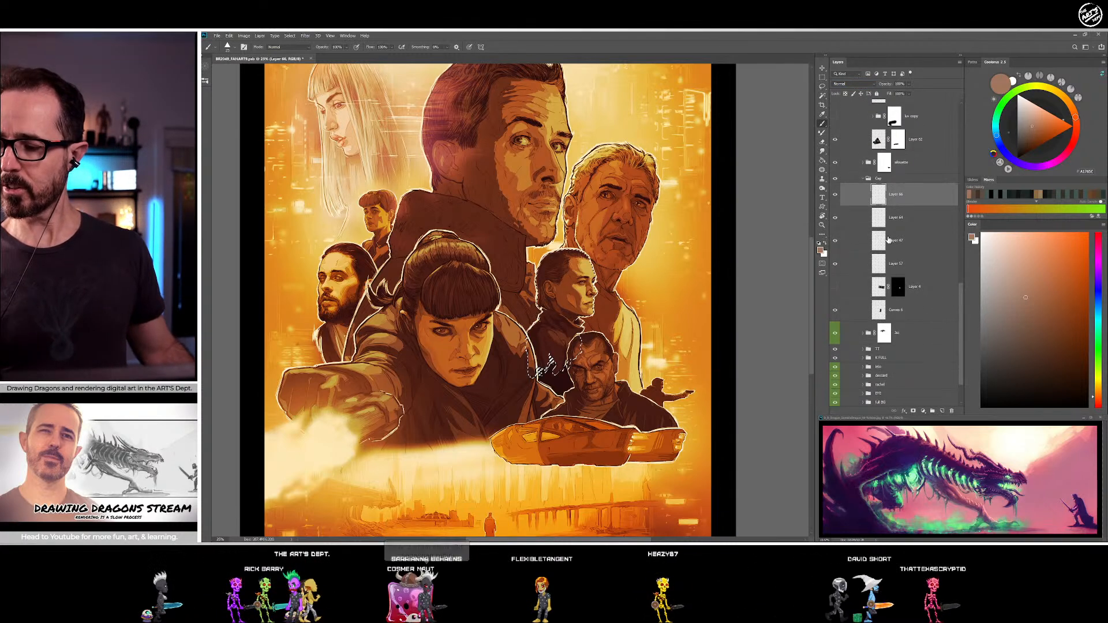
{"action": "left_click", "coordinate": [879, 242], "text": "ctrl+shift"}
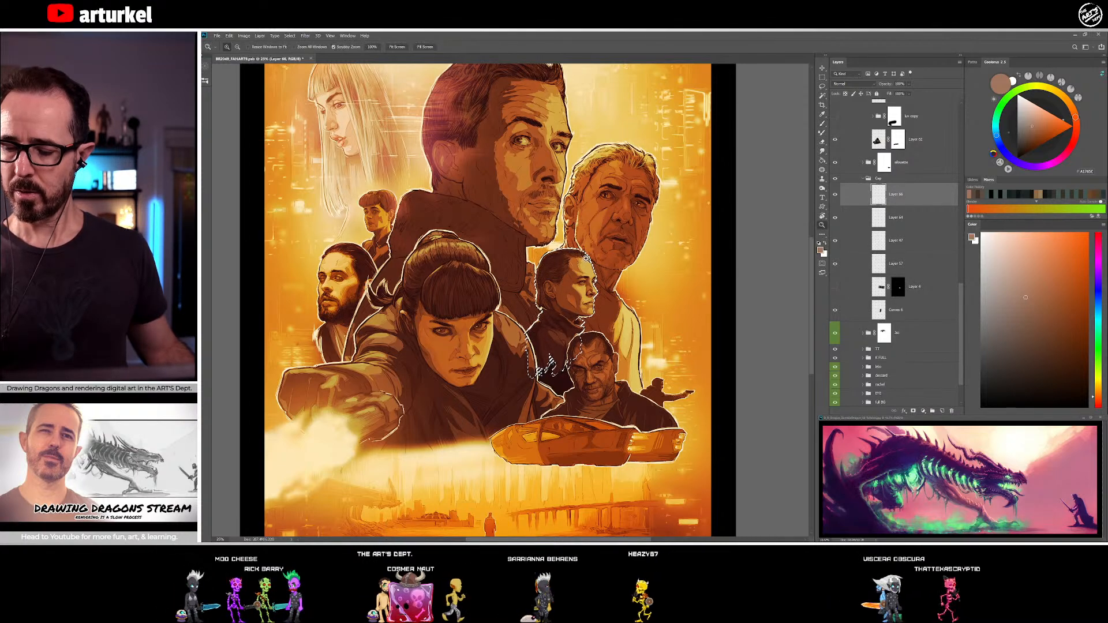
{"action": "key", "text": "z"}
{"action": "left_click_drag", "start_coordinate": [578, 266], "coordinate": [716, 226]}
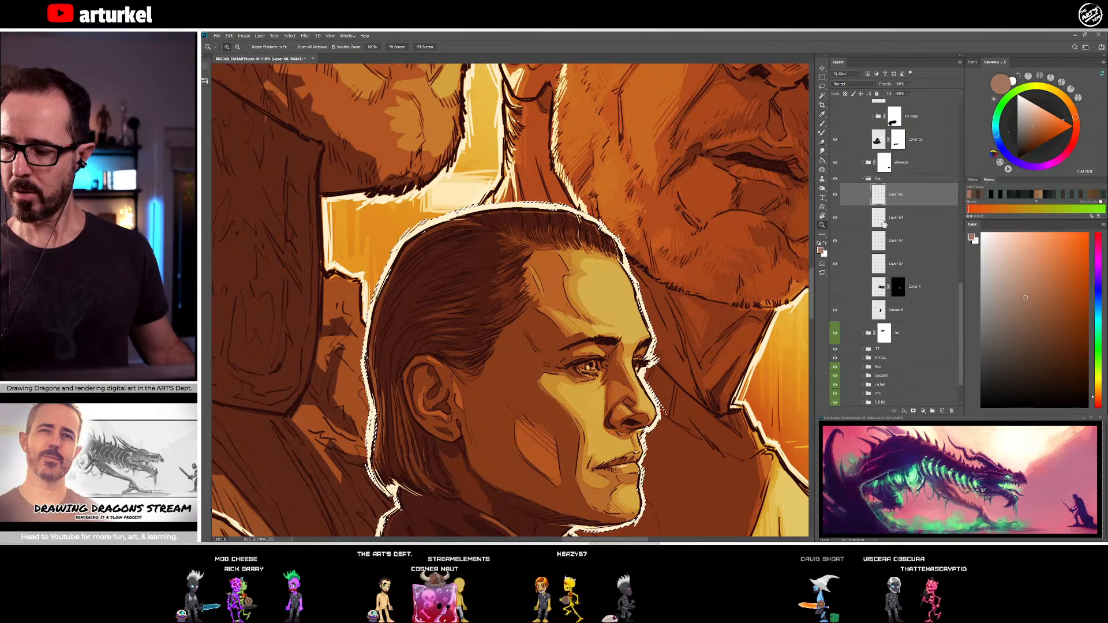
{"action": "left_click", "coordinate": [880, 264]}
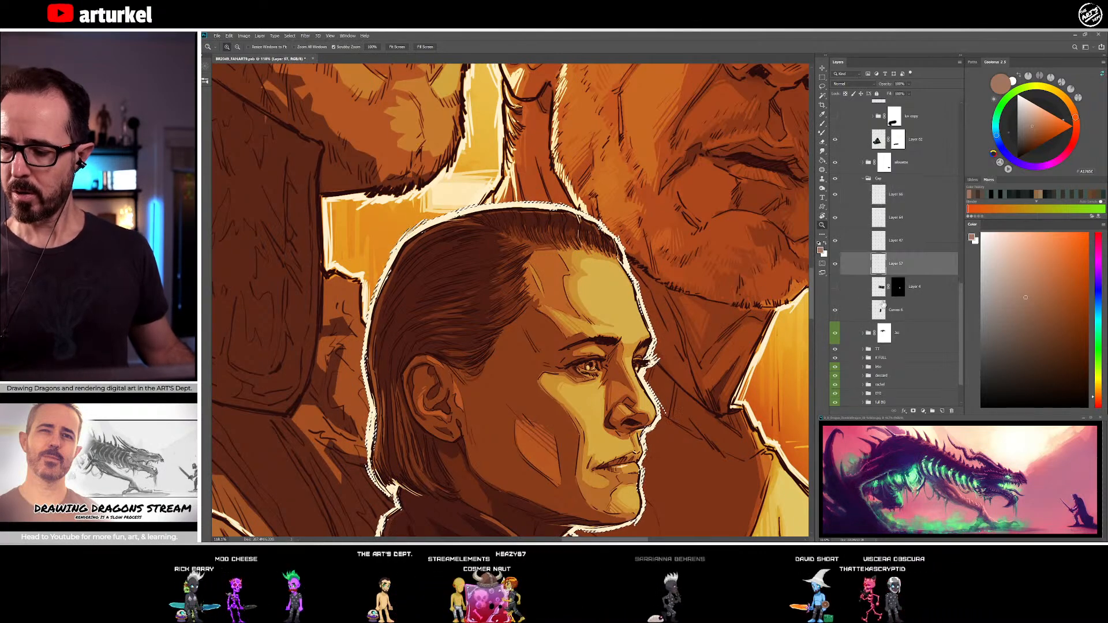
{"action": "left_click", "coordinate": [879, 260], "text": "ctrl"}
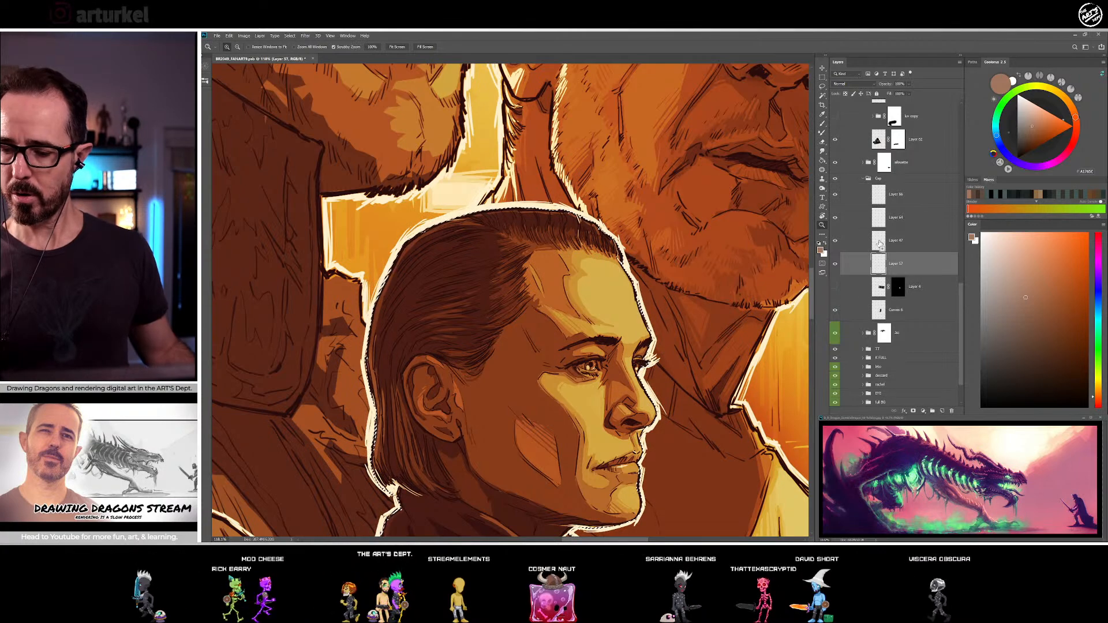
{"action": "left_click", "coordinate": [911, 202]}
{"action": "left_click", "coordinate": [914, 411]}
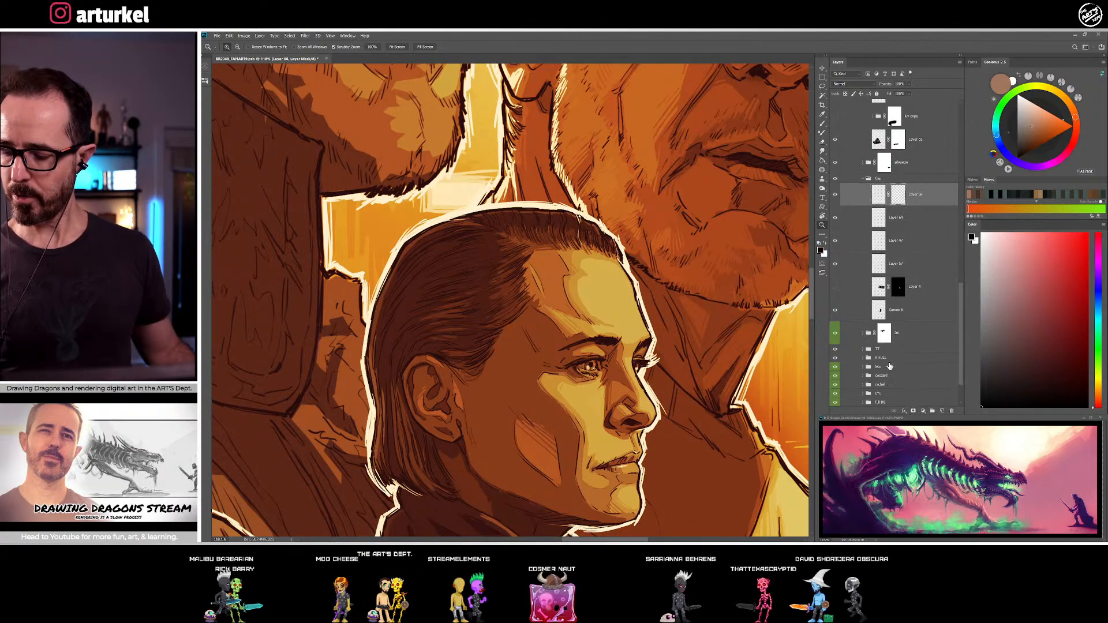
Target the masked layer's content, ready a soft brush and set the layer's blend mode to Overlay
{"action": "key", "text": "ctrl+minus"}
{"action": "key", "text": "ctrl+minus"}
{"action": "key", "text": "ctrl+minus"}
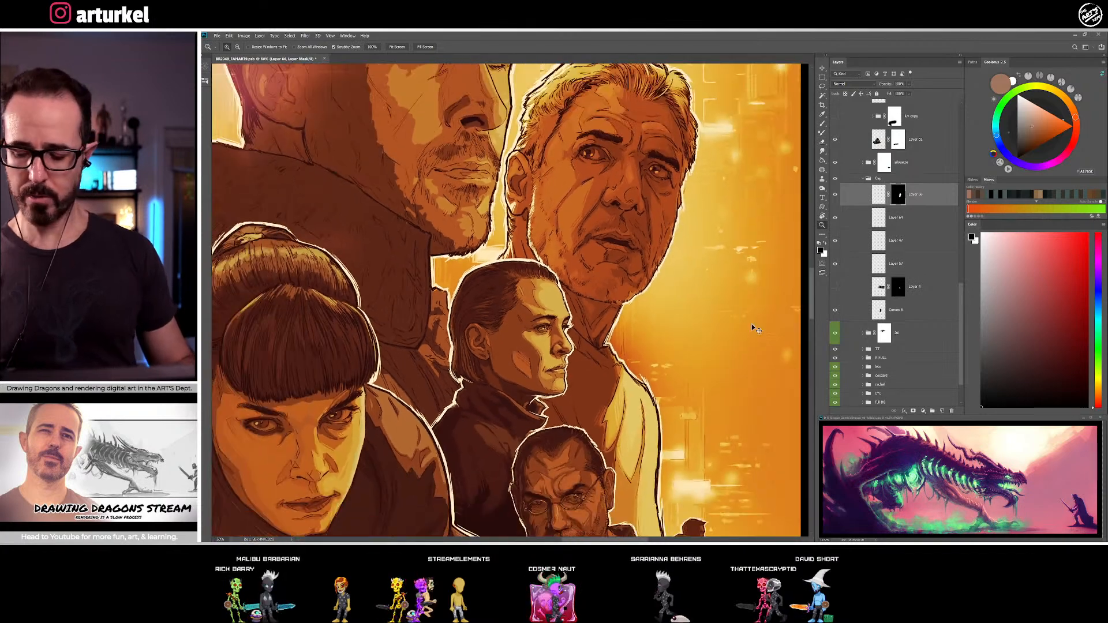
{"action": "left_click", "coordinate": [879, 194]}
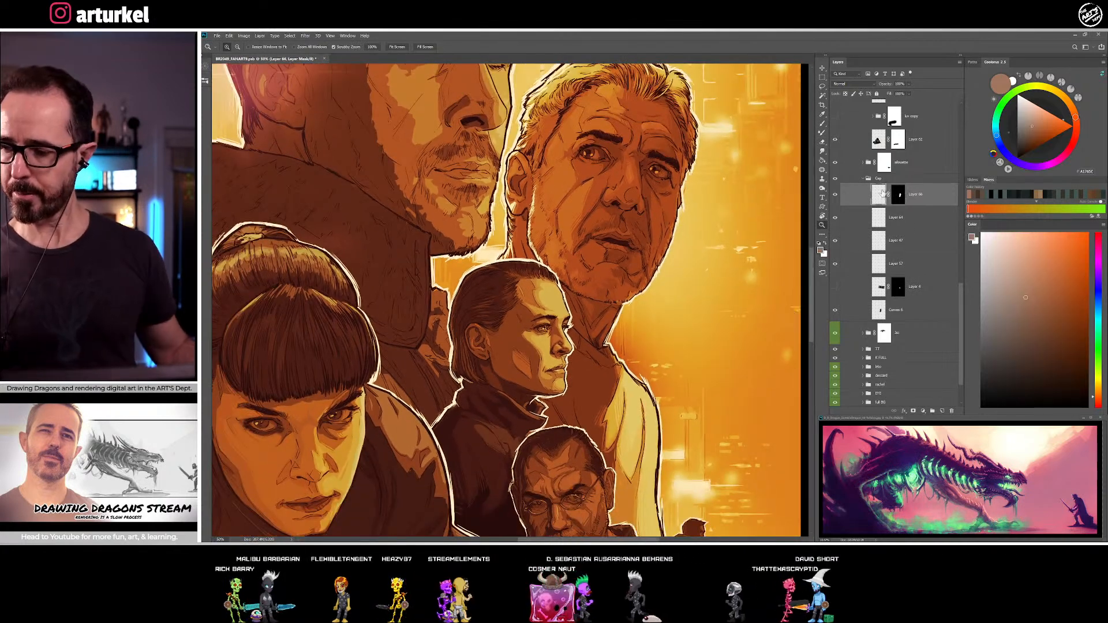
{"action": "key", "text": "b"}
{"action": "left_click", "coordinate": [206, 81]}
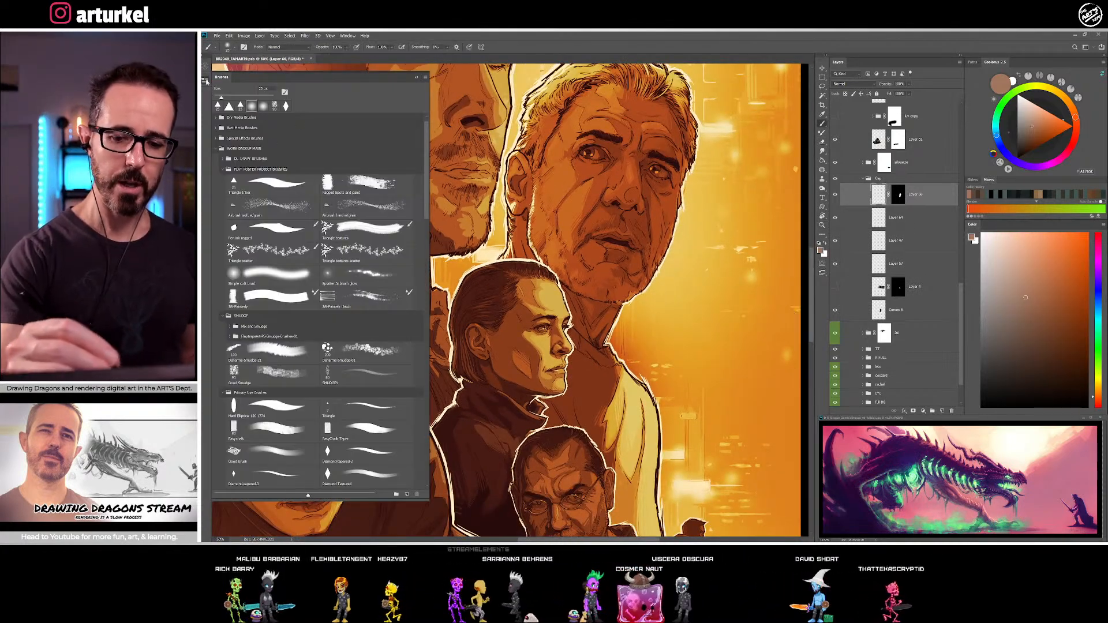
{"action": "left_click", "coordinate": [206, 81]}
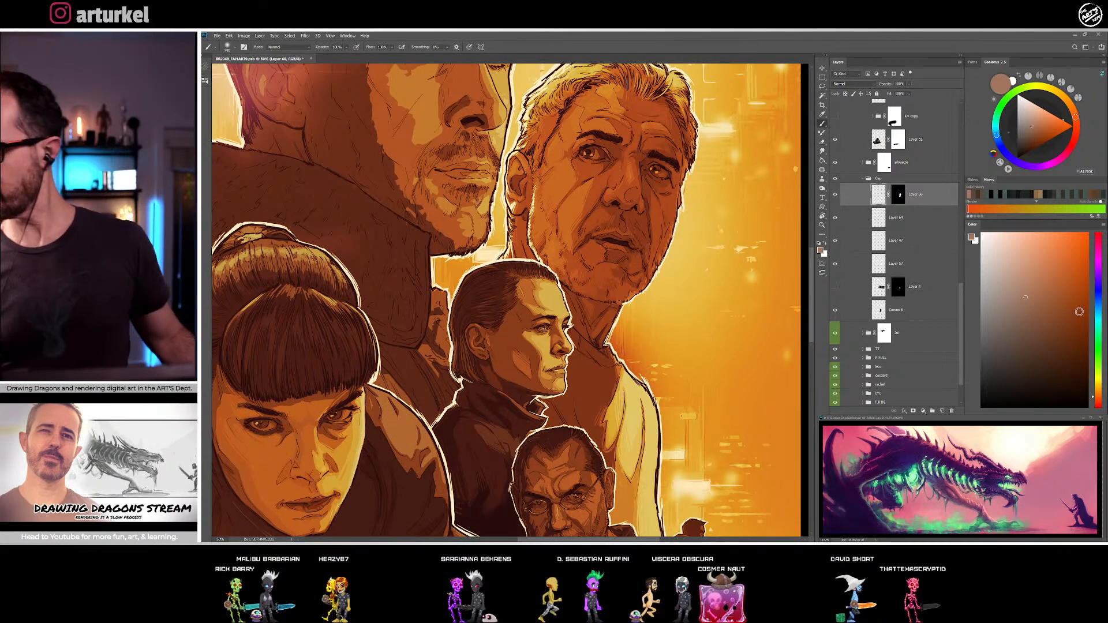
{"action": "left_click", "coordinate": [854, 84]}
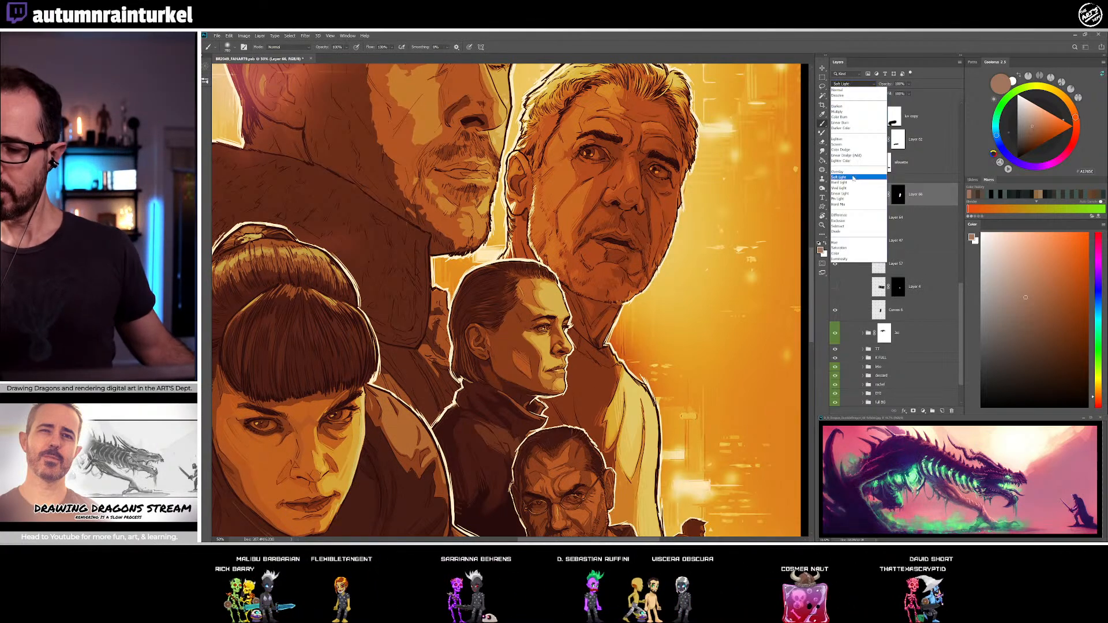
{"action": "left_click", "coordinate": [851, 175]}
Try a teal tint on the short-haired woman and pick a brighter cyan as the brush colour
{"action": "left_click_drag", "start_coordinate": [1101, 319], "coordinate": [1101, 321]}
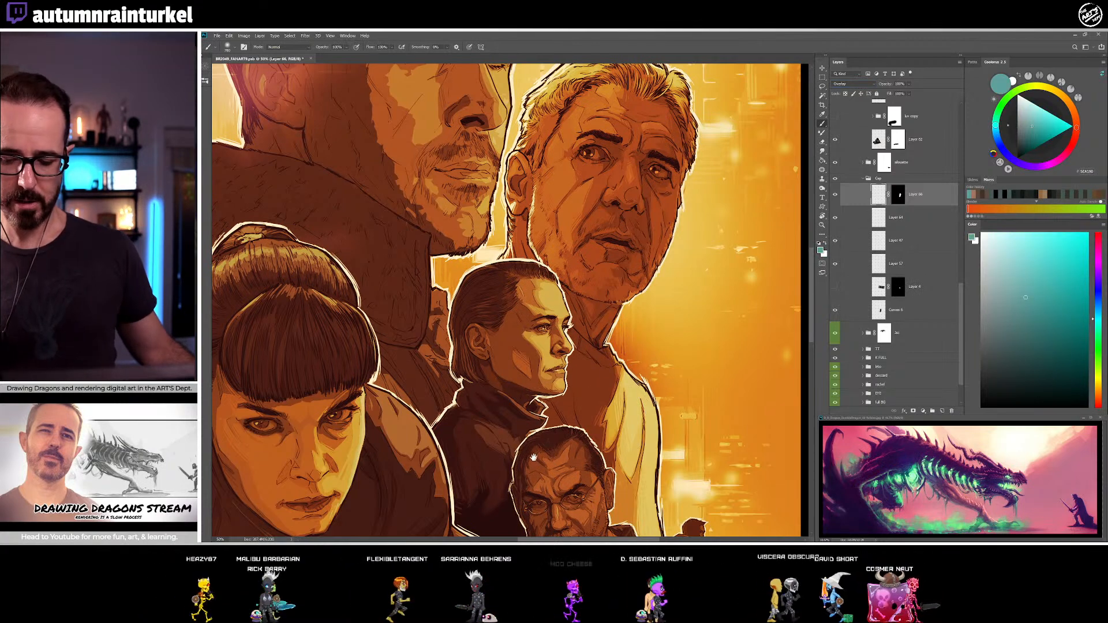
{"action": "left_click_drag", "start_coordinate": [526, 459], "coordinate": [508, 378]}
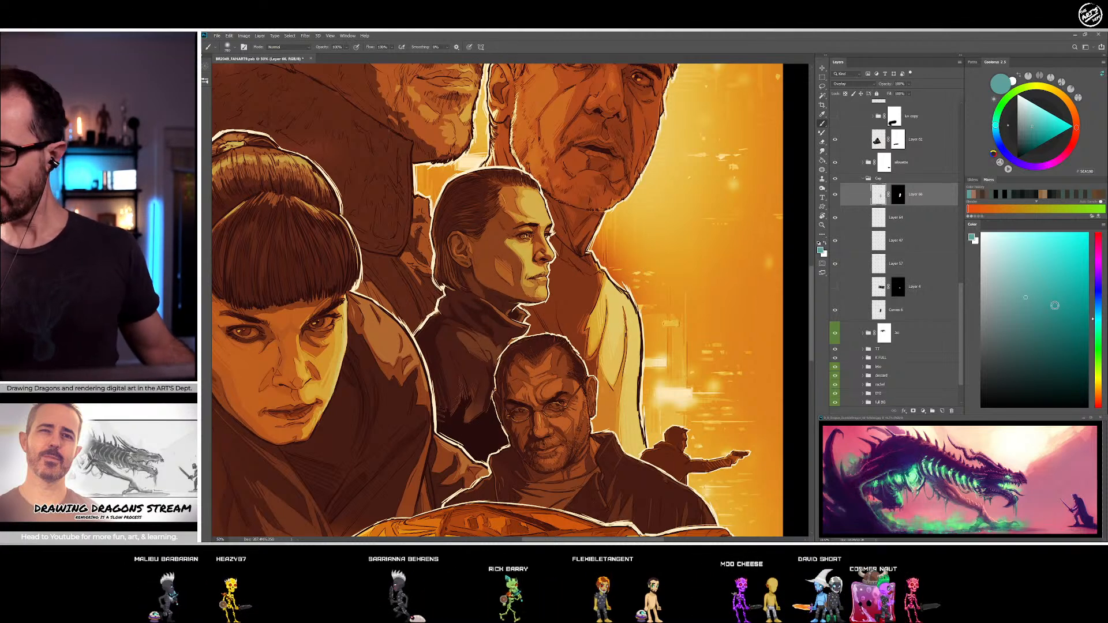
{"action": "left_click", "coordinate": [1056, 233]}
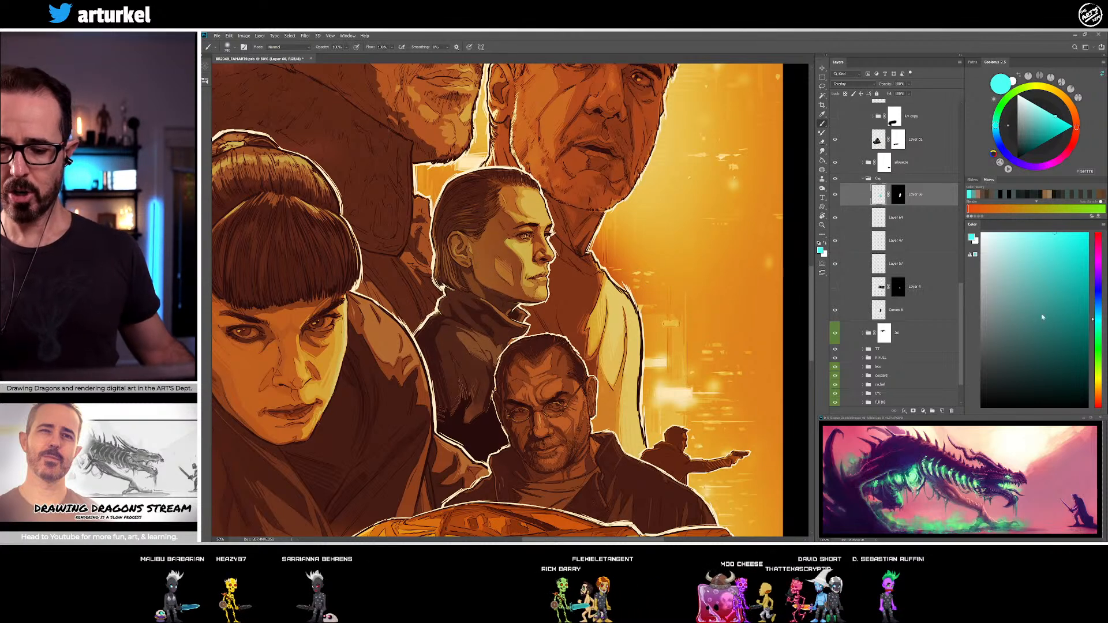
Choose a bright purple and brush it over the short-haired woman's face, hair and coat on the Overlay layer
{"action": "mouse_move", "coordinate": [1099, 355]}
{"action": "left_mouse_down"}
{"action": "mouse_move", "coordinate": [1100, 373]}
{"action": "mouse_move", "coordinate": [1100, 265]}
{"action": "left_mouse_up"}
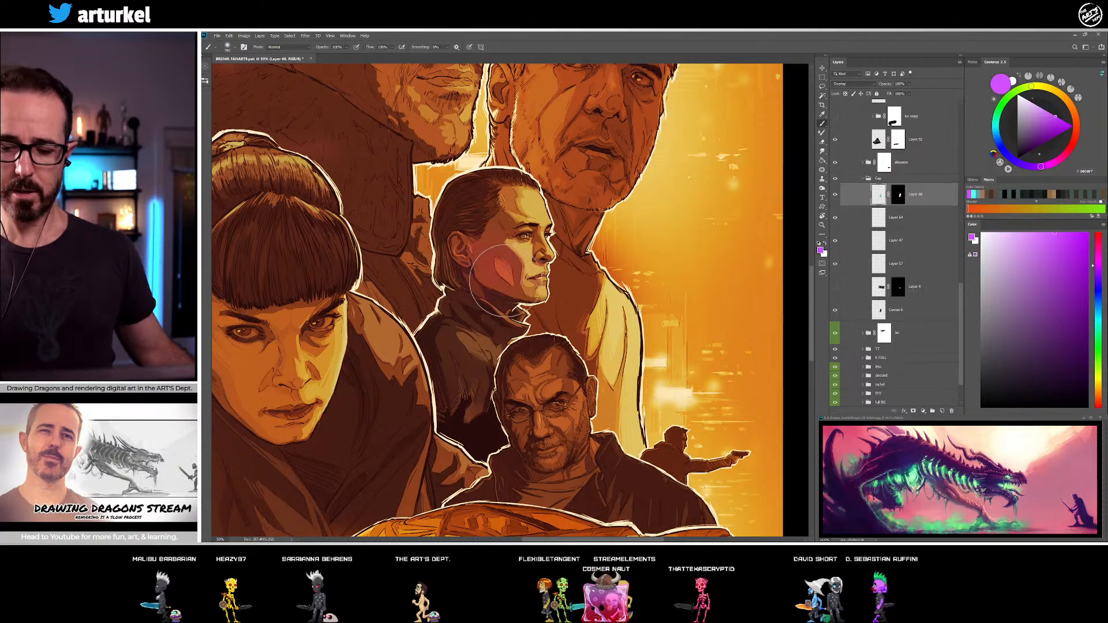
{"action": "mouse_move", "coordinate": [491, 364]}
{"action": "left_mouse_down"}
{"action": "mouse_move", "coordinate": [478, 404]}
{"action": "mouse_move", "coordinate": [526, 410]}
{"action": "mouse_move", "coordinate": [506, 243]}
{"action": "left_mouse_up"}
{"action": "mouse_move", "coordinate": [635, 318]}
{"action": "left_mouse_down"}
{"action": "mouse_move", "coordinate": [659, 345]}
{"action": "mouse_move", "coordinate": [651, 352]}
{"action": "left_mouse_up"}
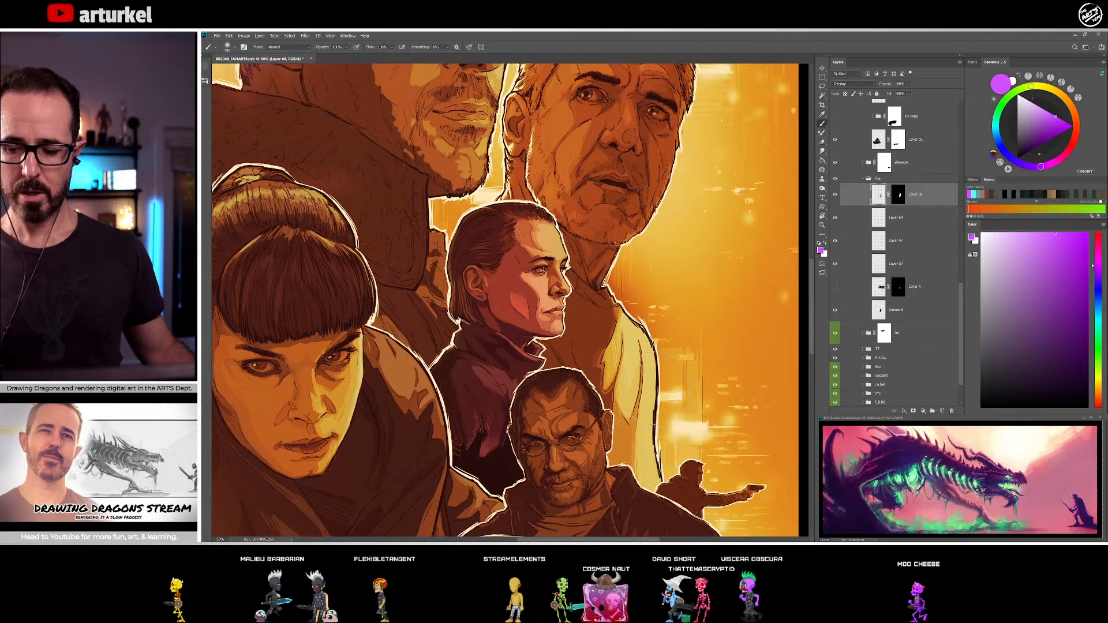
{"action": "key", "text": "ctrl+minus"}
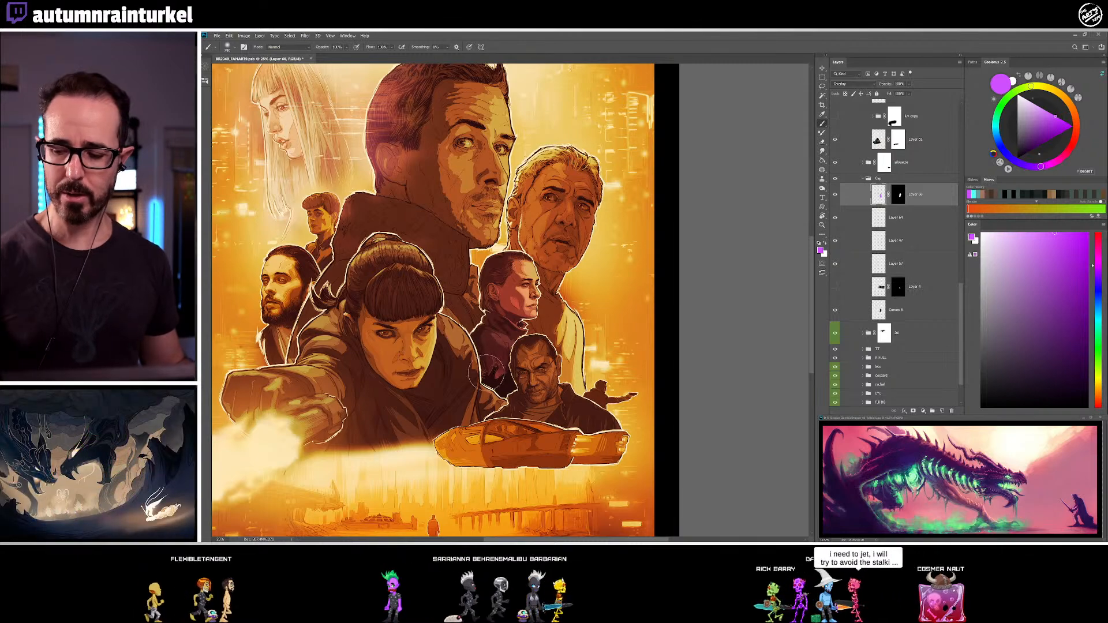
Add a new layer above the woman's purple tint layer and choose a speckled spark brush from the FX Brushes set
{"action": "key", "text": "ctrl+shift+alt+n"}
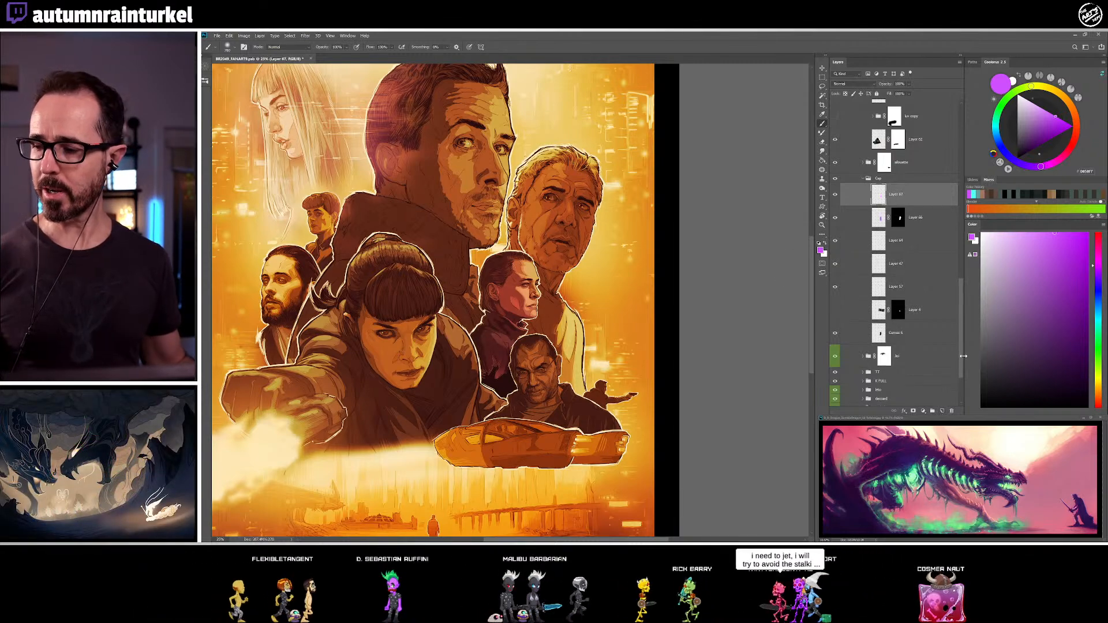
{"action": "key", "text": "F5"}
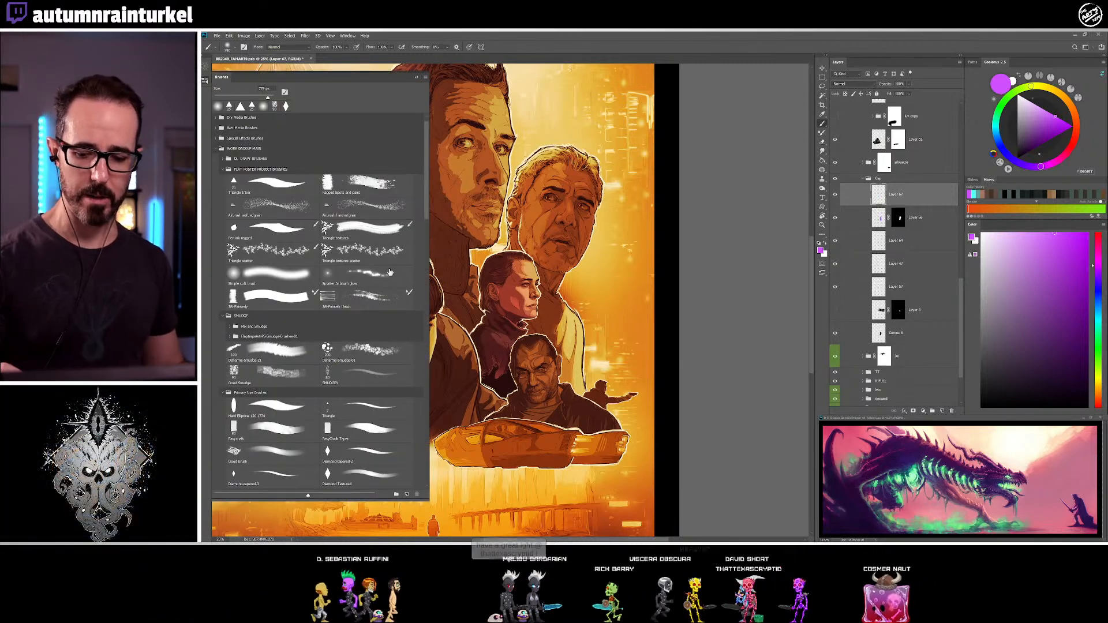
{"action": "scroll", "coordinate": [420, 280], "scroll_direction": "down", "scroll_amount": 15}
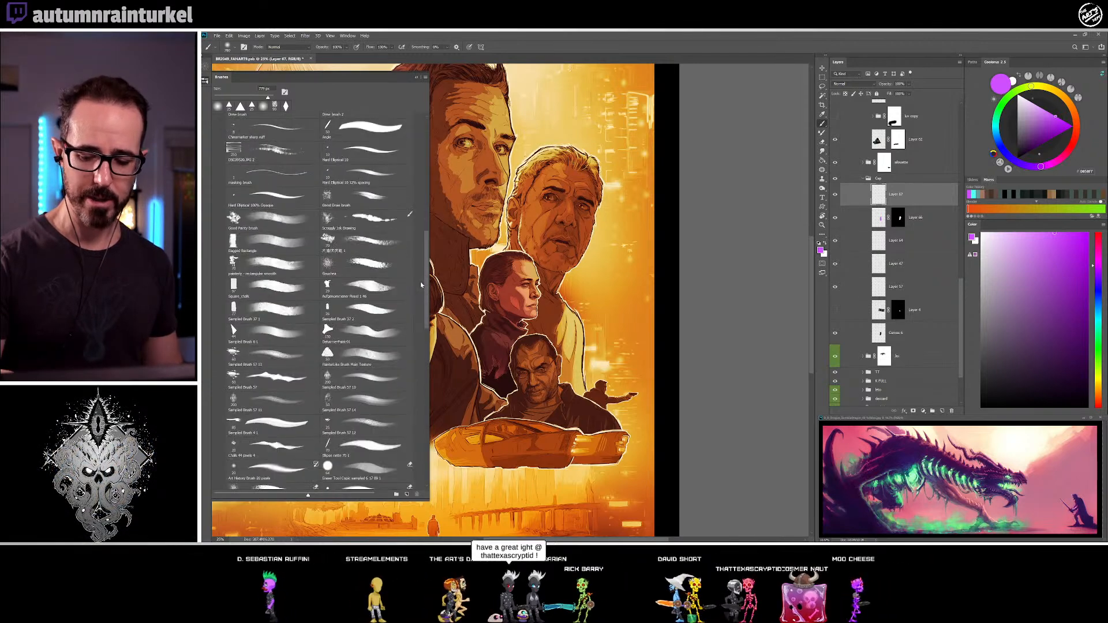
{"action": "scroll", "coordinate": [420, 275], "scroll_direction": "down", "scroll_amount": 10}
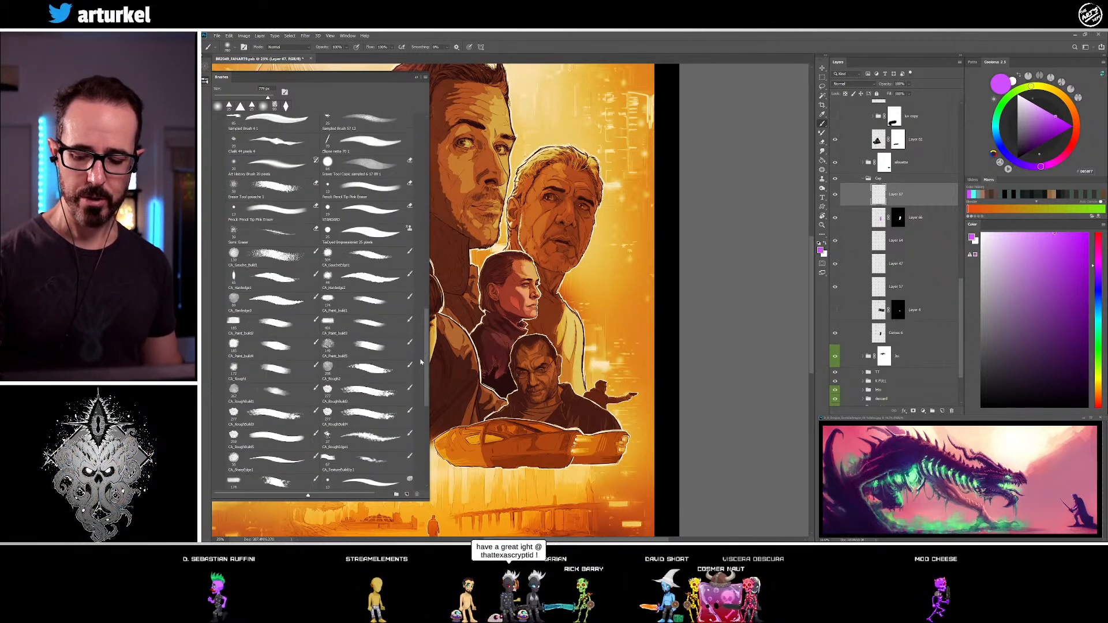
{"action": "scroll", "coordinate": [423, 402], "scroll_direction": "down", "scroll_amount": 5}
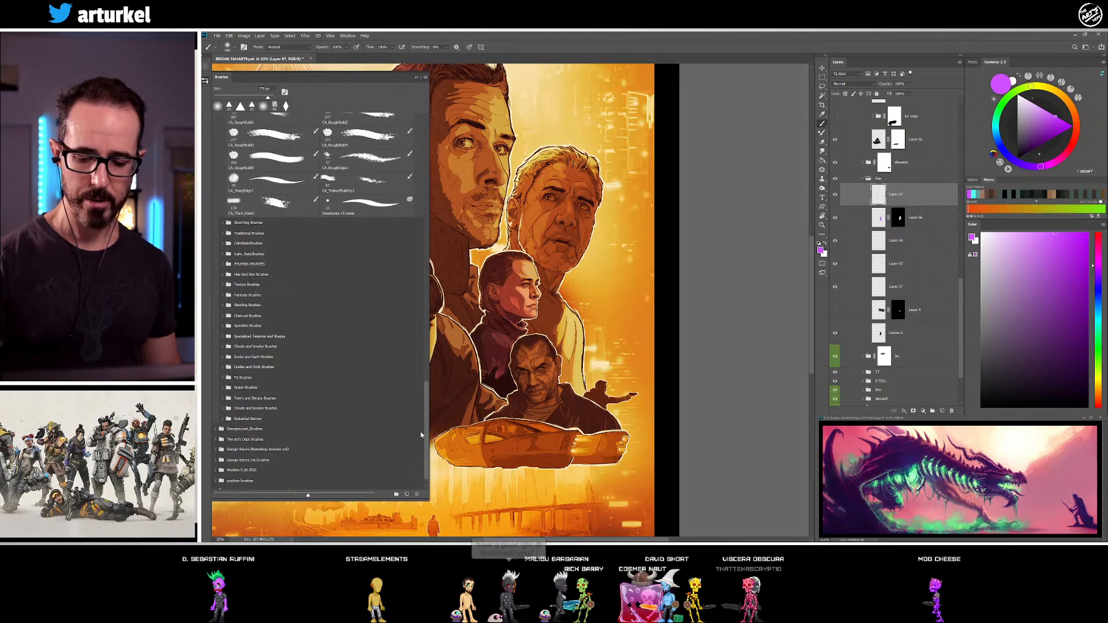
{"action": "left_click", "coordinate": [223, 385]}
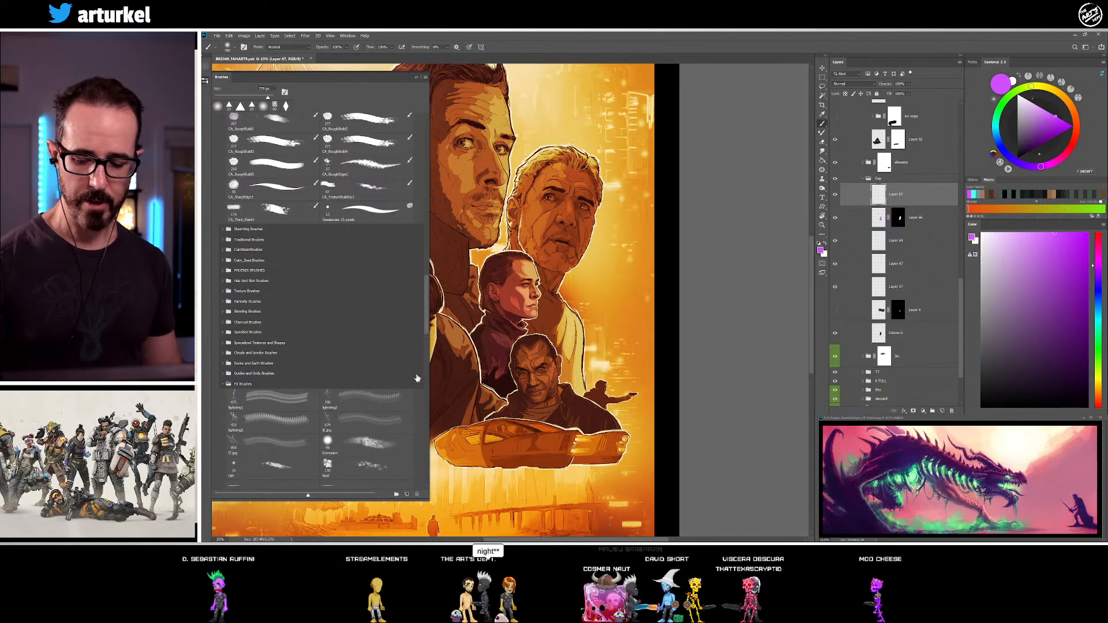
{"action": "scroll", "coordinate": [426, 317], "scroll_direction": "down", "scroll_amount": 5}
{"action": "left_click", "coordinate": [385, 339]}
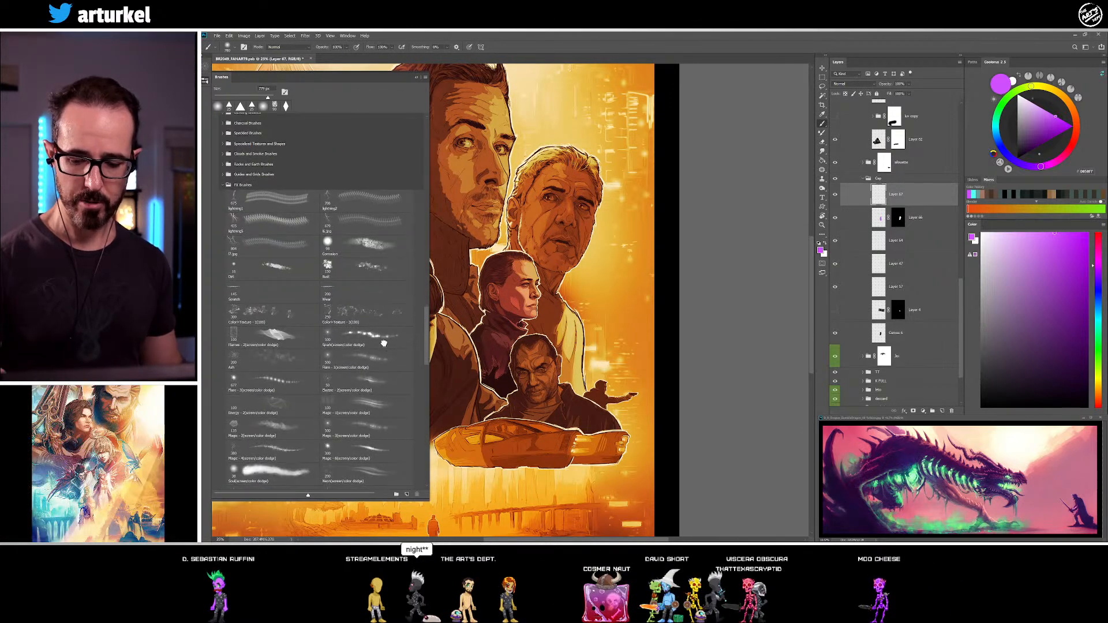
{"action": "left_click", "coordinate": [223, 185]}
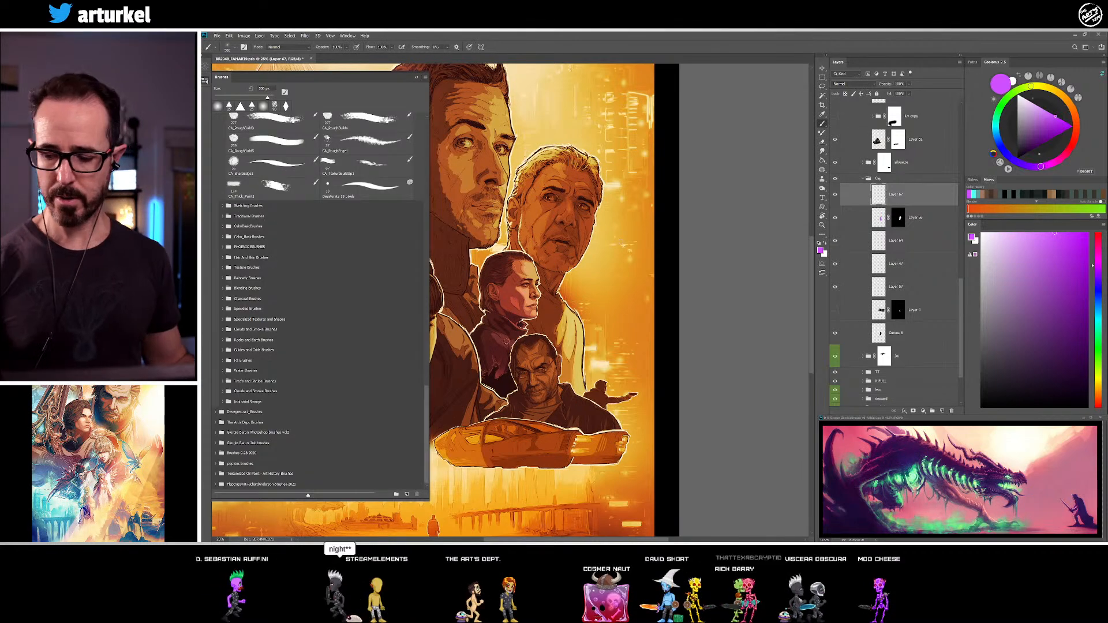
Spatter white sparks around the short-haired woman's neck and shoulders, undoing the last stroke
{"action": "left_click", "coordinate": [205, 82]}
{"action": "mouse_move", "coordinate": [1066, 322]}
{"action": "left_mouse_down"}
{"action": "mouse_move", "coordinate": [1045, 267]}
{"action": "mouse_move", "coordinate": [981, 233]}
{"action": "left_mouse_up"}
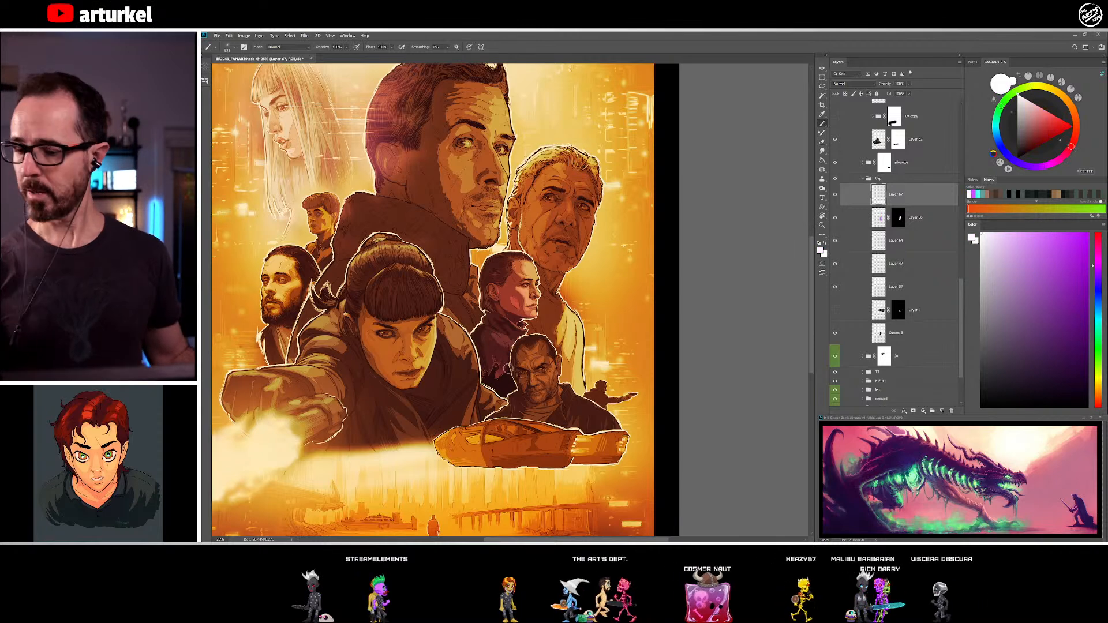
{"action": "left_click_drag", "start_coordinate": [499, 365], "coordinate": [545, 323]}
{"action": "key", "text": "ctrl+z"}
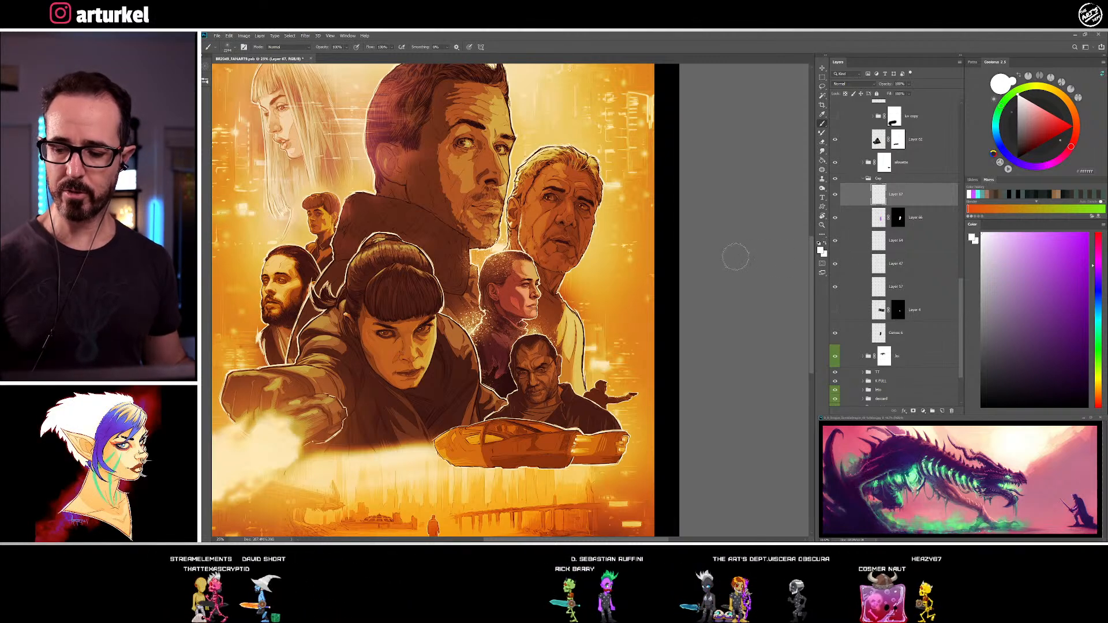
Add another new layer and choose the hard grain airbrush from the flat poster project brushes
{"action": "left_click", "coordinate": [943, 412]}
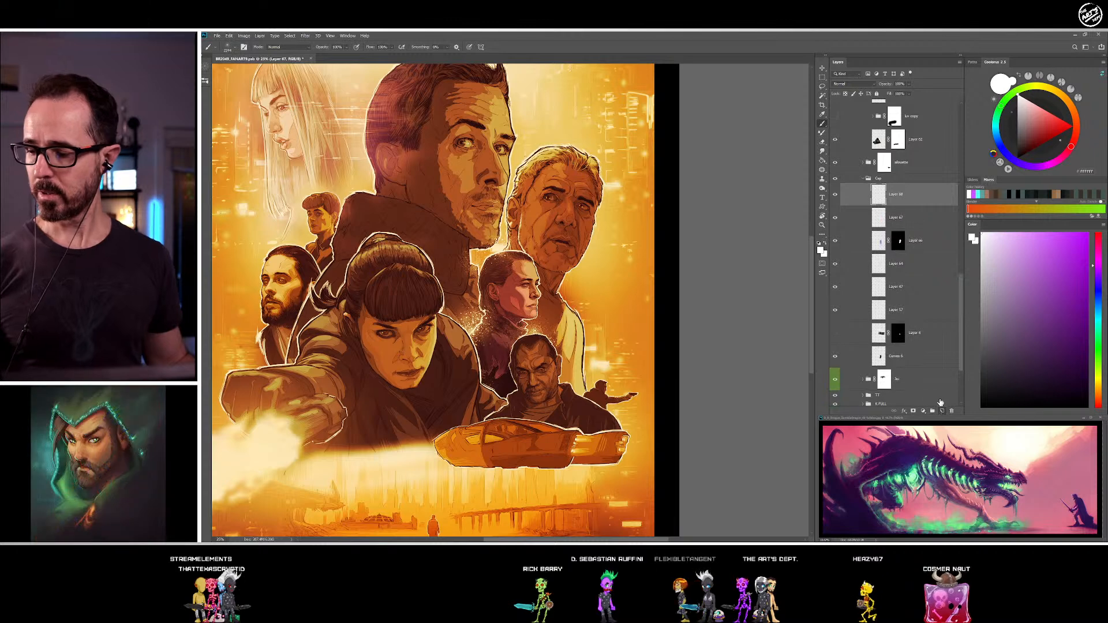
{"action": "left_click", "coordinate": [205, 81]}
{"action": "left_click", "coordinate": [205, 80]}
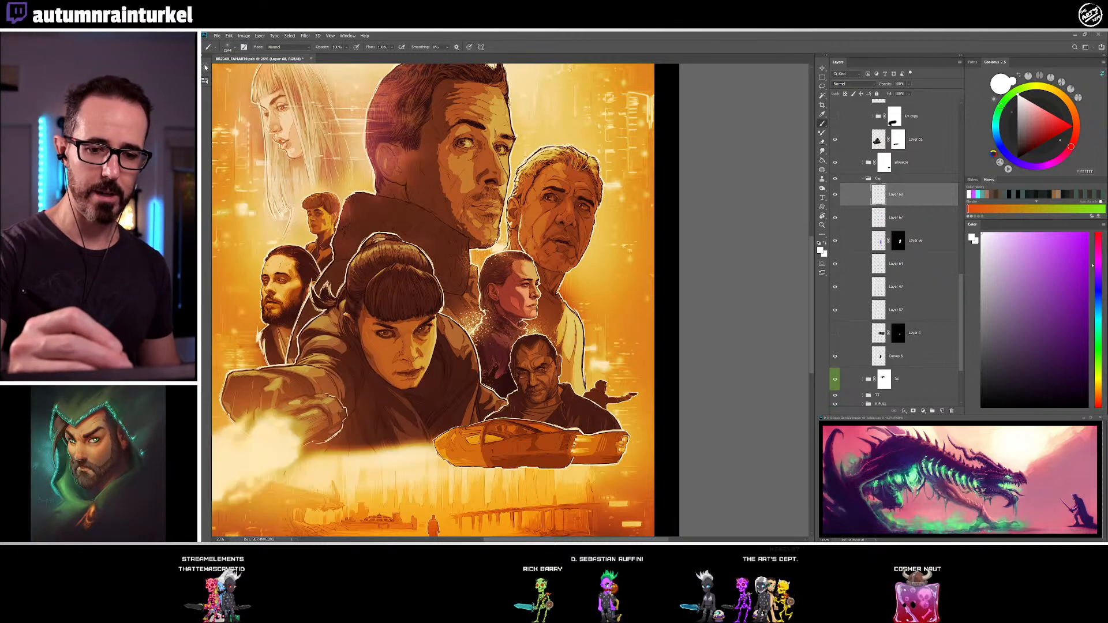
{"action": "left_click", "coordinate": [205, 81]}
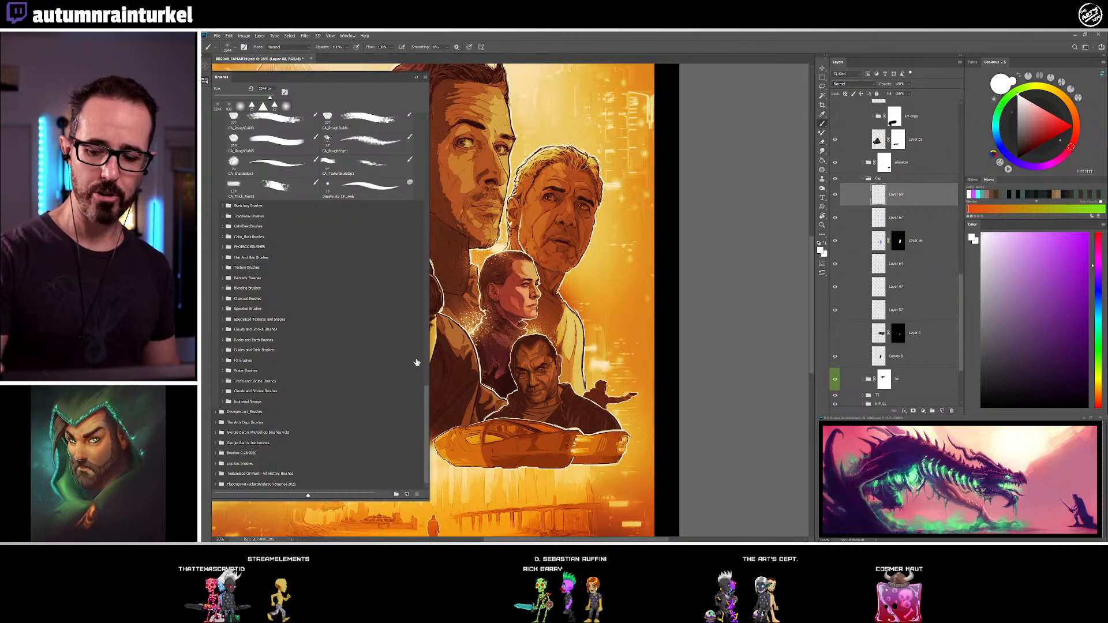
{"action": "left_click_drag", "start_coordinate": [427, 409], "coordinate": [427, 143]}
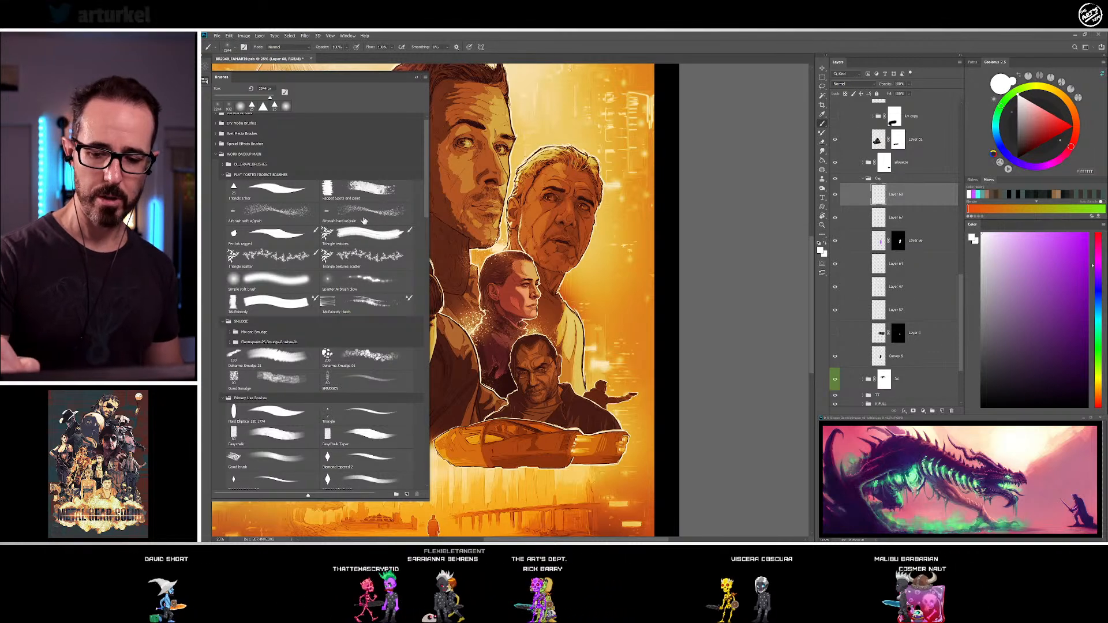
{"action": "left_click", "coordinate": [216, 154]}
{"action": "left_click", "coordinate": [206, 83]}
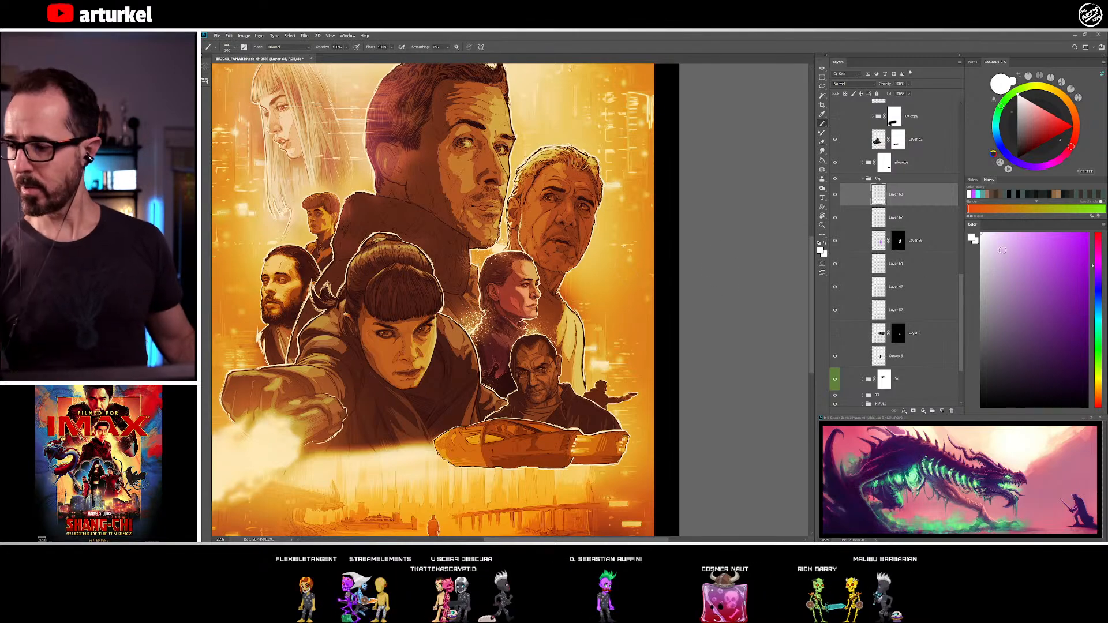
Try grain shading on the short-haired woman's hair and coat and examine it at several magnifications
{"action": "key", "text": "z"}
{"action": "left_click_drag", "start_coordinate": [533, 268], "coordinate": [502, 310]}
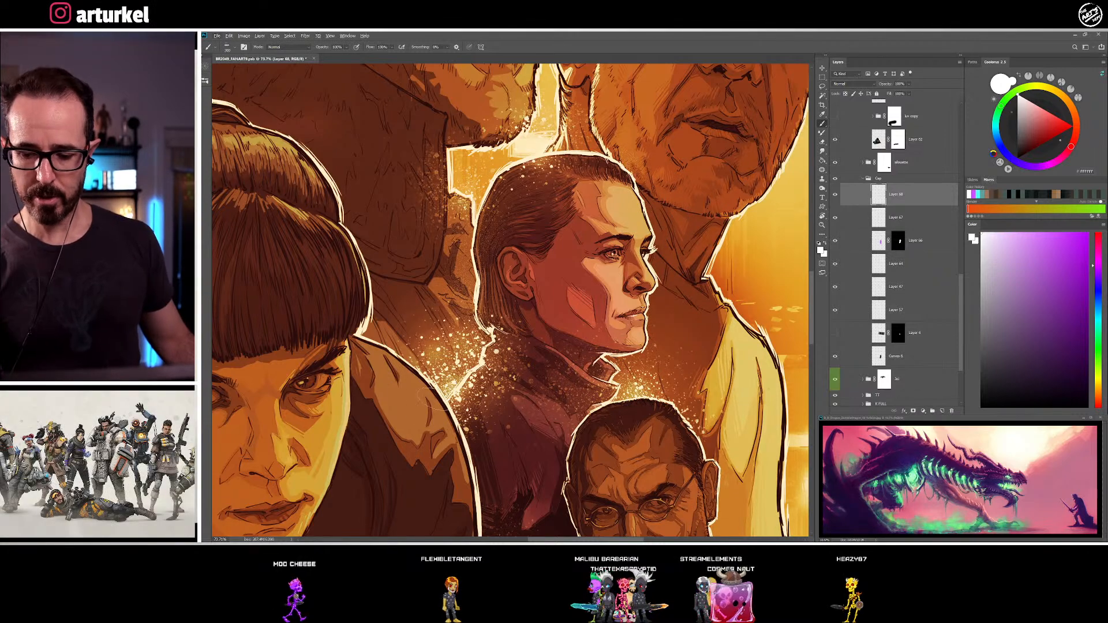
{"action": "left_click_drag", "start_coordinate": [472, 278], "coordinate": [437, 281]}
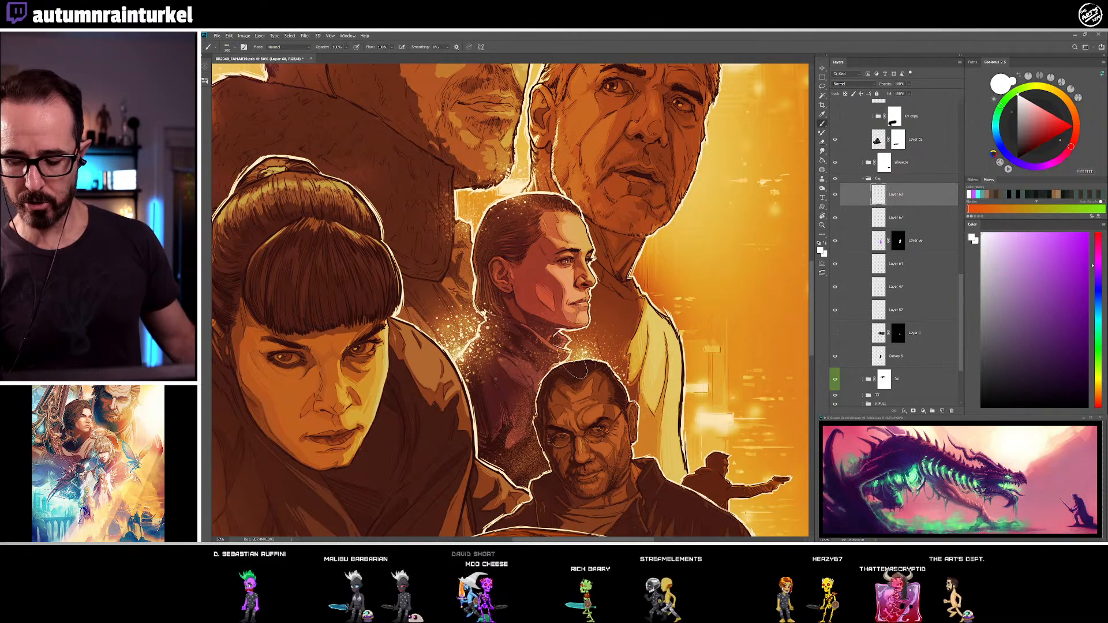
{"action": "left_click_drag", "start_coordinate": [720, 411], "coordinate": [674, 282]}
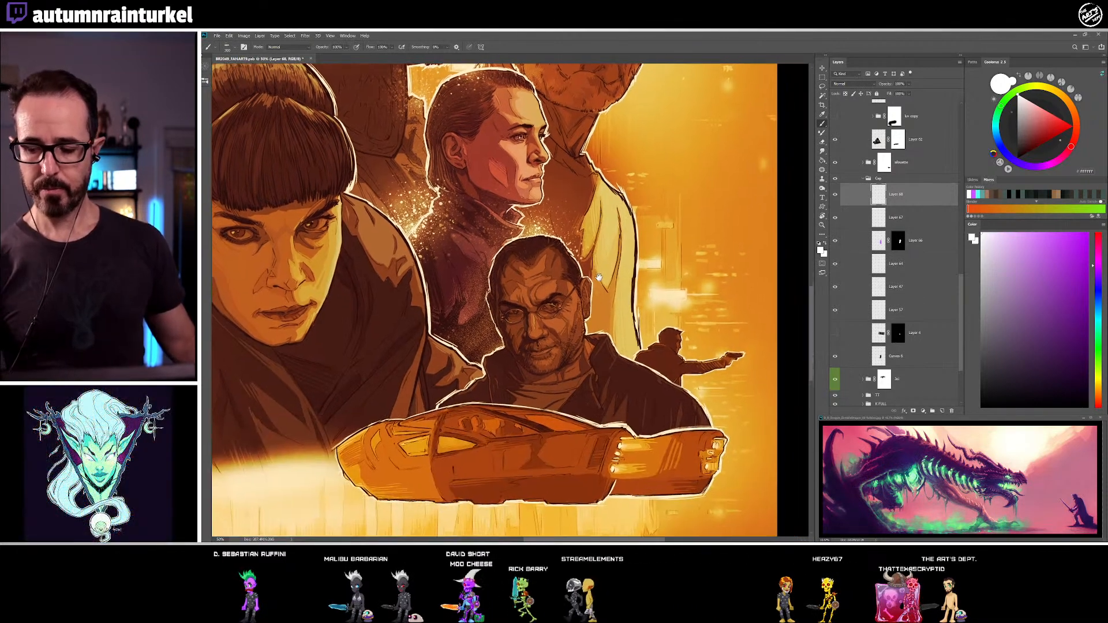
{"action": "left_click_drag", "start_coordinate": [586, 334], "coordinate": [567, 431]}
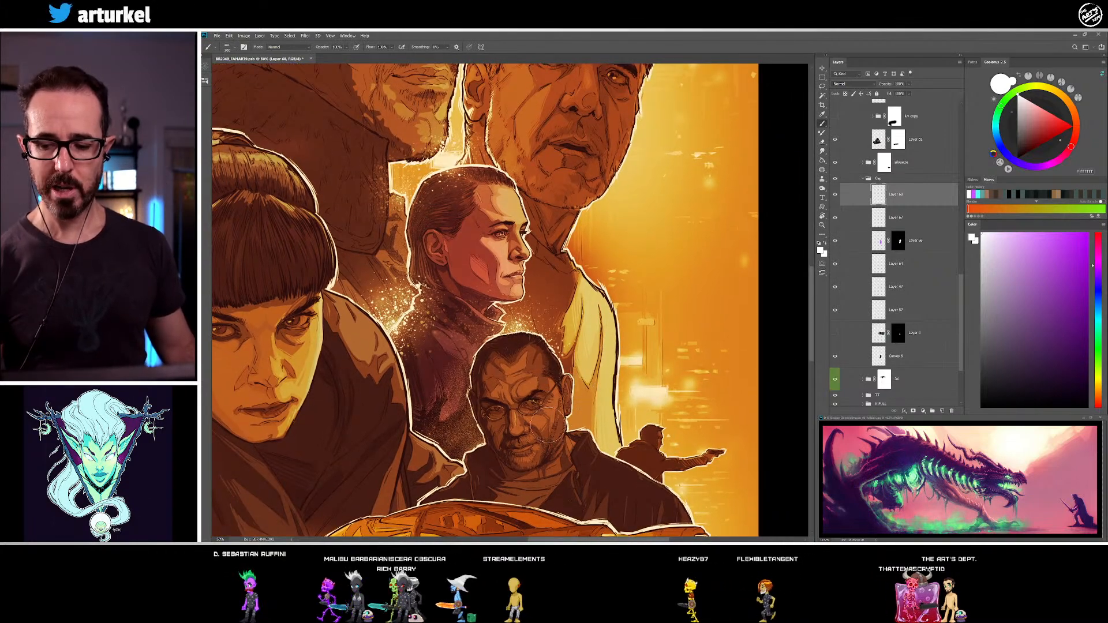
{"action": "key", "text": "z"}
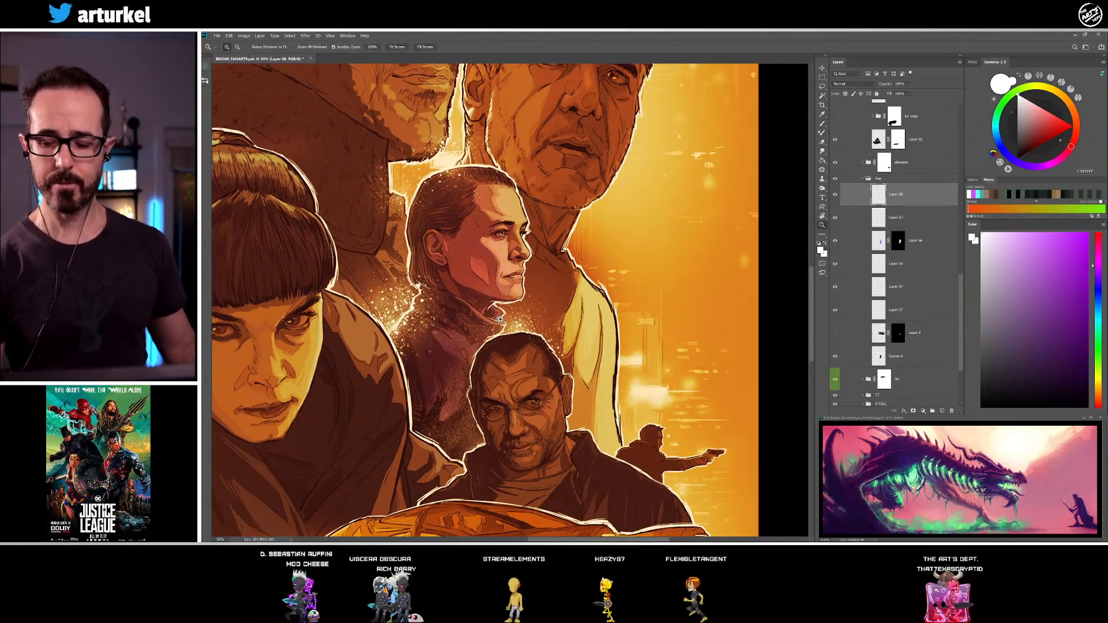
{"action": "left_click_drag", "start_coordinate": [500, 319], "coordinate": [507, 336]}
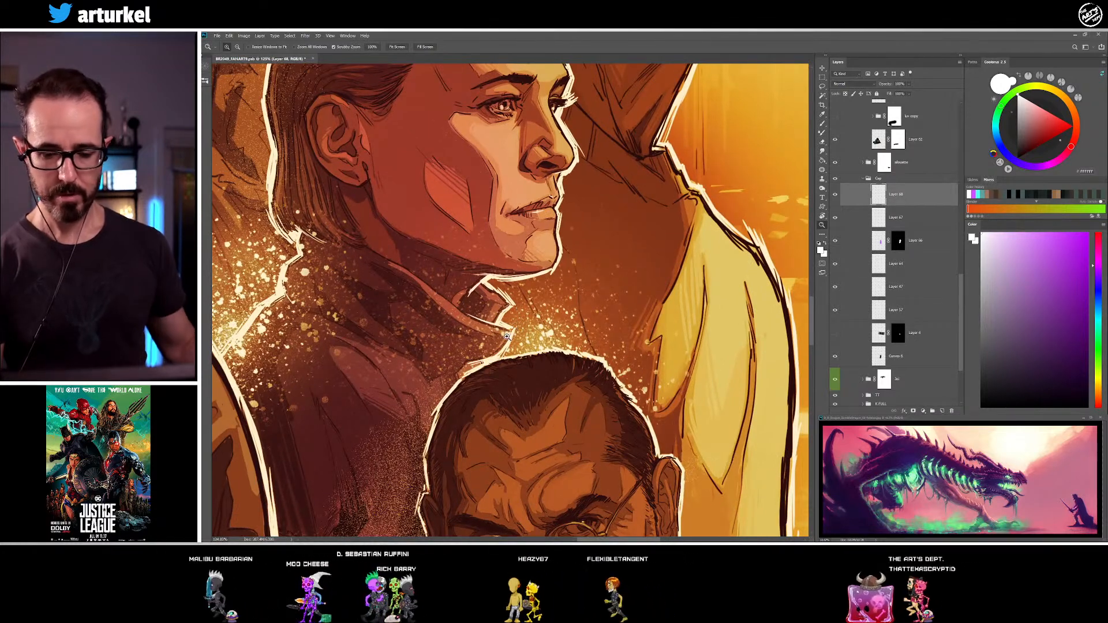
{"action": "key", "text": "ctrl+minus"}
{"action": "key", "text": "ctrl+minus"}
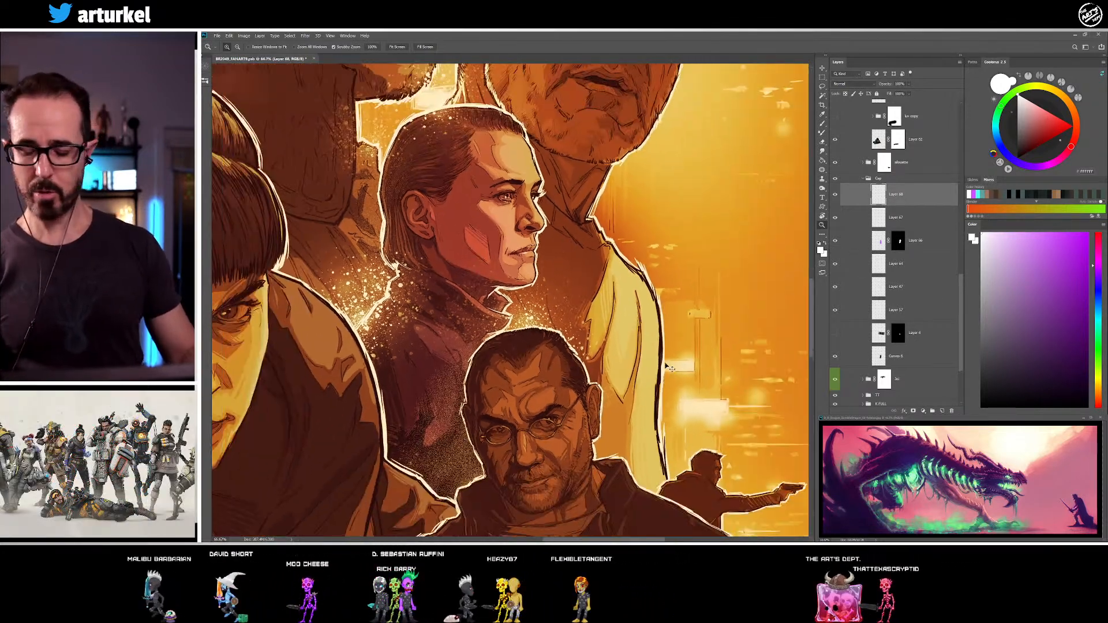
{"action": "key", "text": "ctrl+minus"}
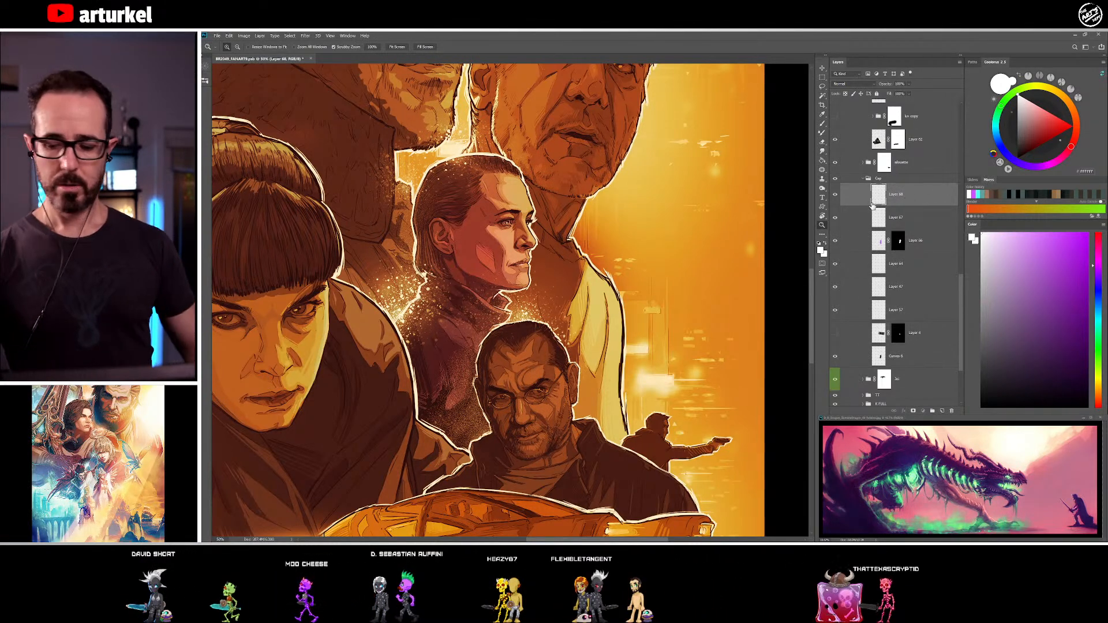
Delete the grain shading layer and review the whole poster
{"action": "key", "text": "Delete"}
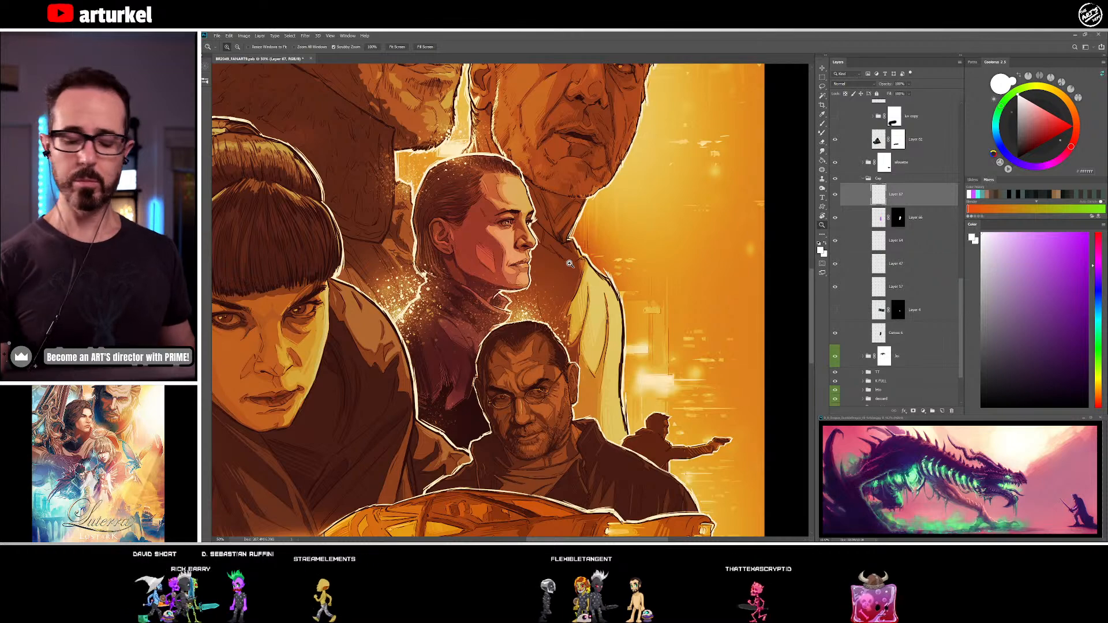
{"action": "key", "text": "ctrl+minus"}
{"action": "key", "text": "ctrl+minus"}
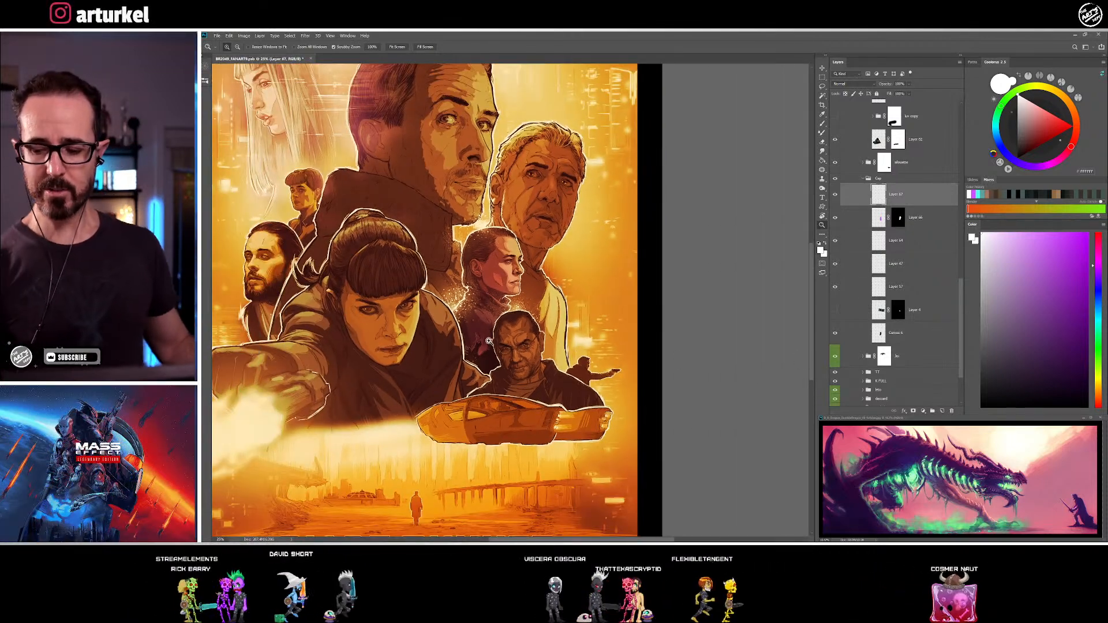
{"action": "left_click_drag", "start_coordinate": [488, 337], "coordinate": [589, 318]}
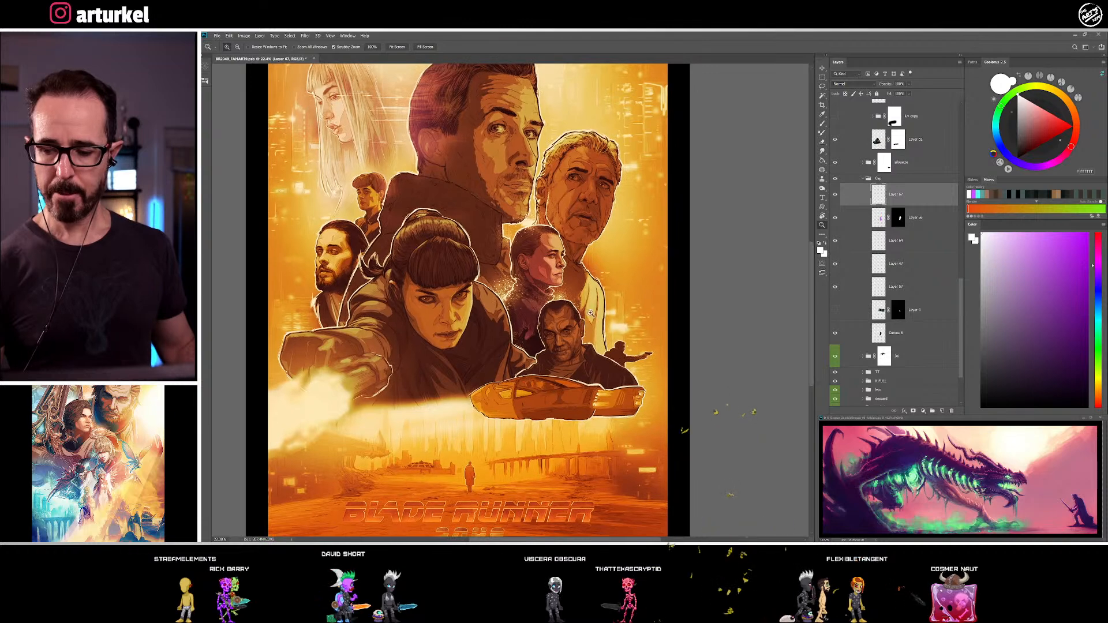
{"action": "left_click_drag", "start_coordinate": [536, 212], "coordinate": [557, 366]}
Collapse the car group and the group below it, and add a new layer above the car group for painting
{"action": "left_click_drag", "start_coordinate": [961, 294], "coordinate": [956, 141]}
{"action": "left_click", "coordinate": [906, 256]}
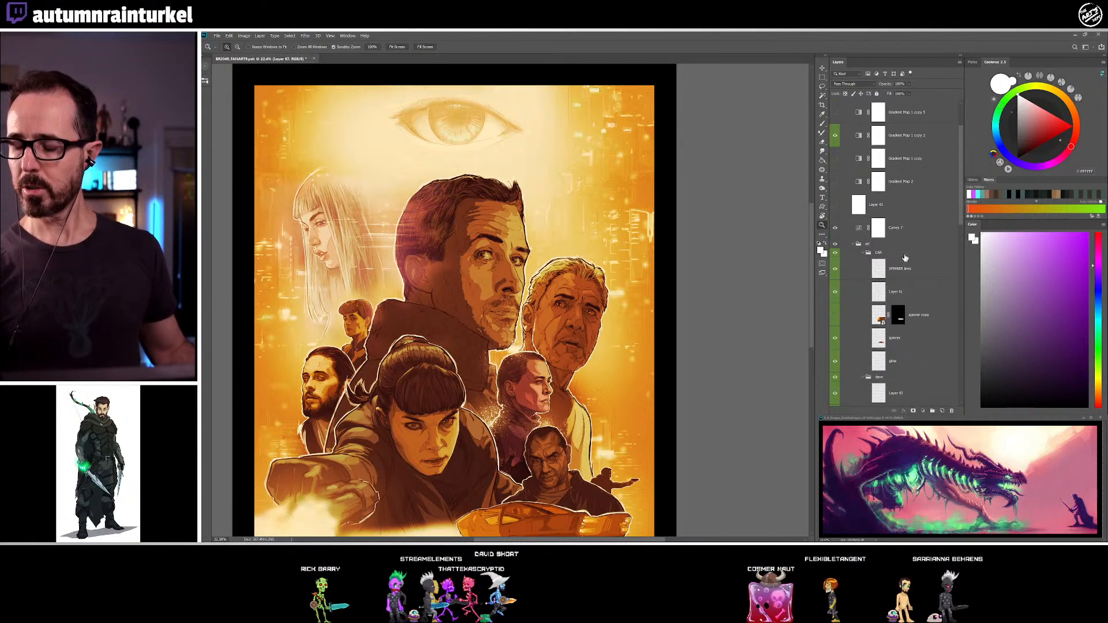
{"action": "left_click", "coordinate": [863, 253]}
{"action": "left_click", "coordinate": [863, 263]}
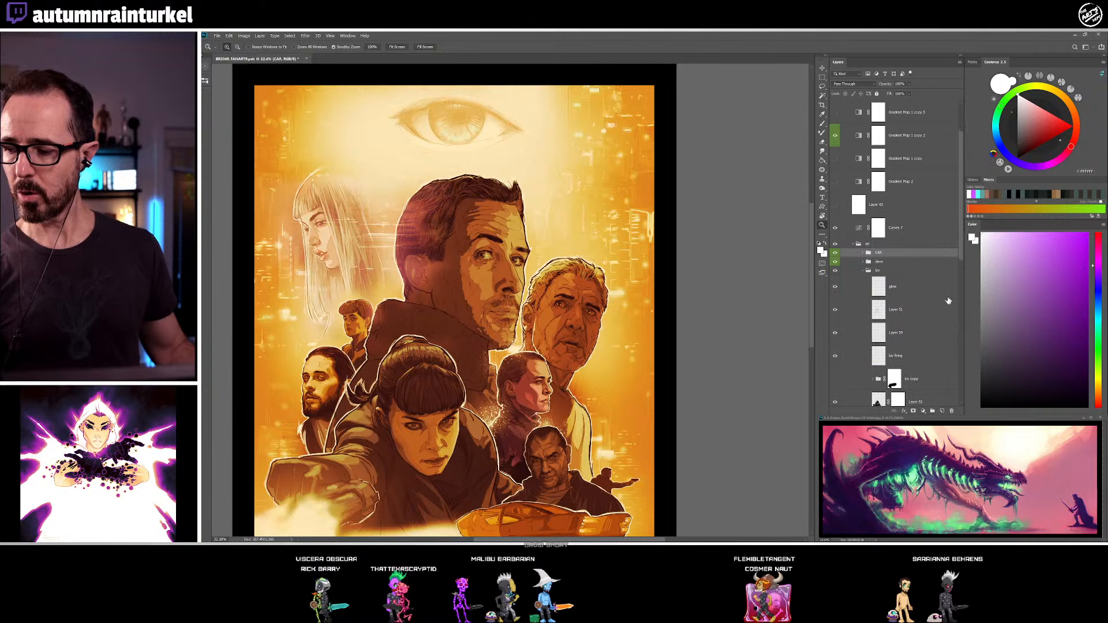
{"action": "left_click", "coordinate": [942, 411]}
{"action": "key", "text": "b"}
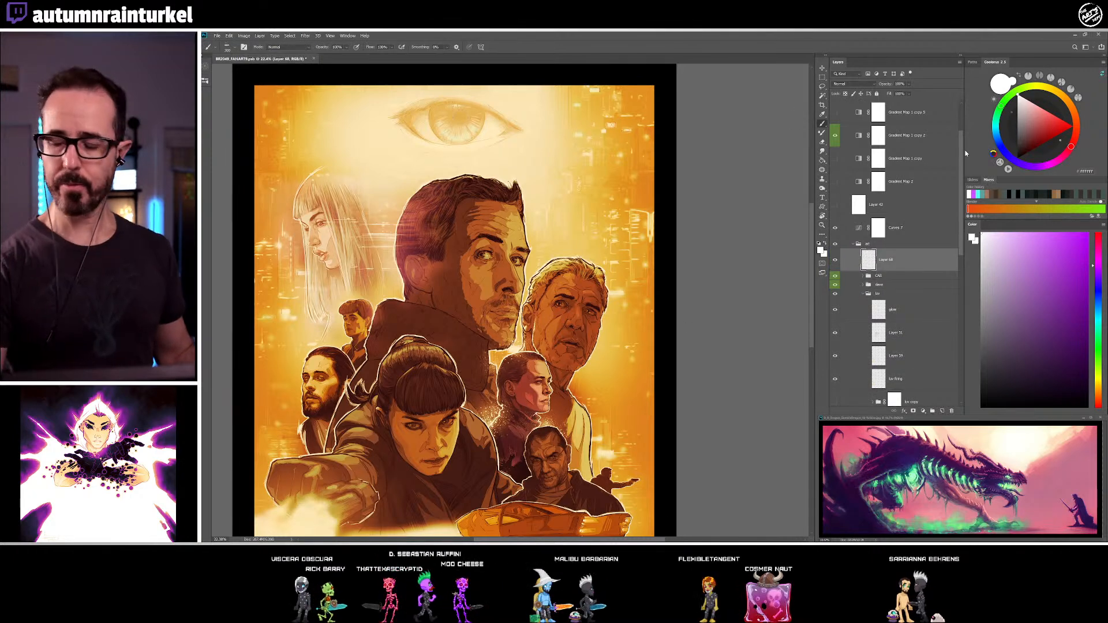
Brush bright cyan over the large eye with a big soft brush and set the layer's blend mode to Overlay
{"action": "left_click", "coordinate": [205, 81]}
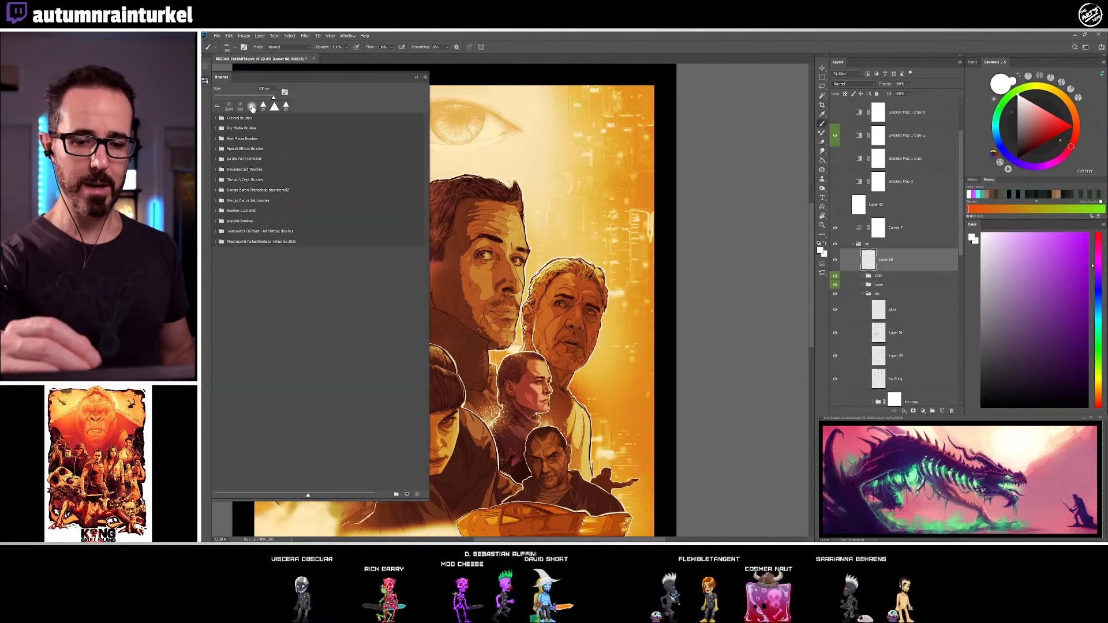
{"action": "left_click", "coordinate": [205, 81]}
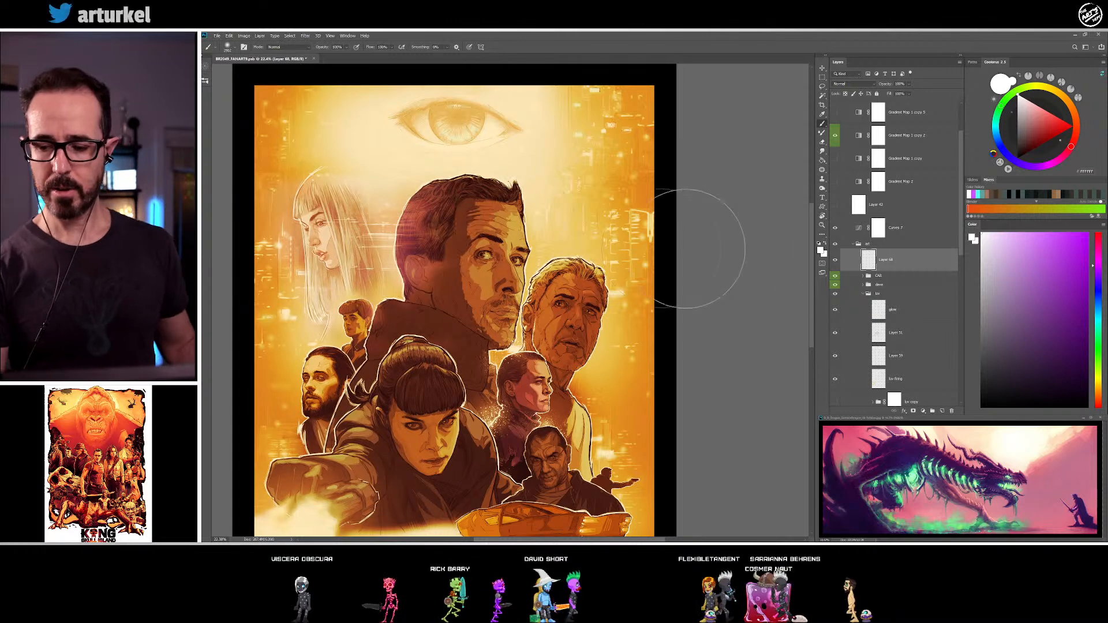
{"action": "left_click", "coordinate": [1098, 312]}
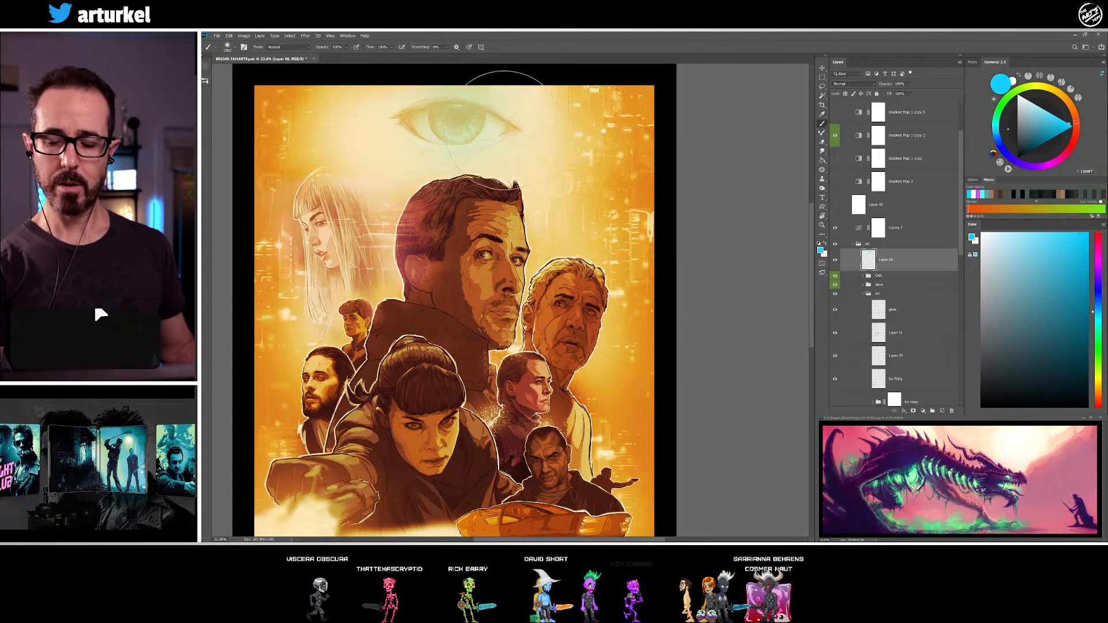
{"action": "left_click_drag", "start_coordinate": [450, 132], "coordinate": [461, 131]}
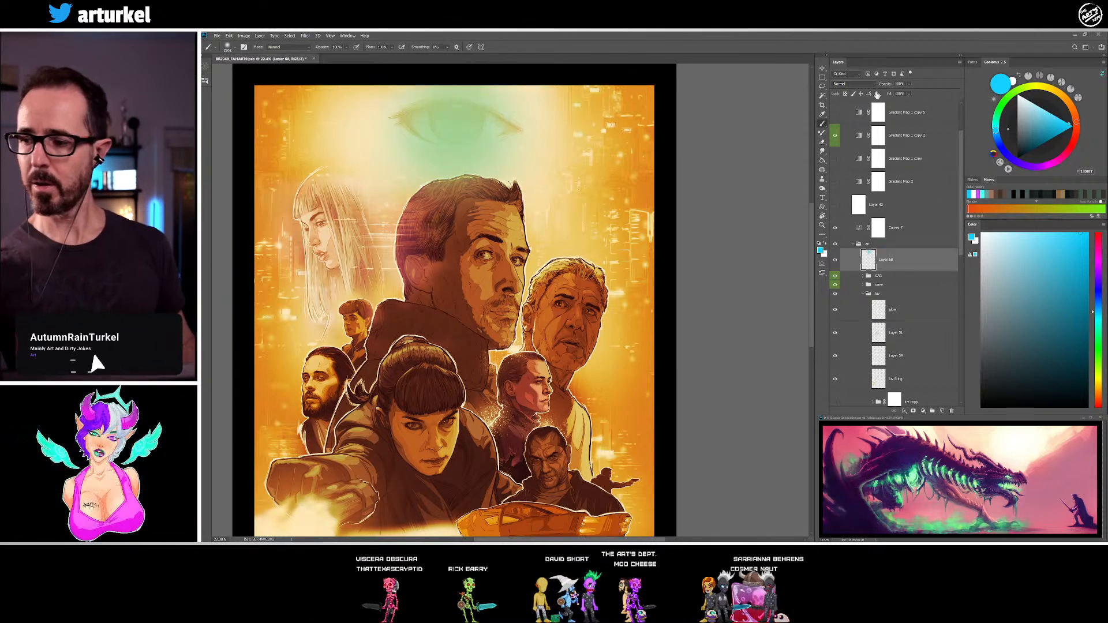
{"action": "left_click", "coordinate": [866, 85]}
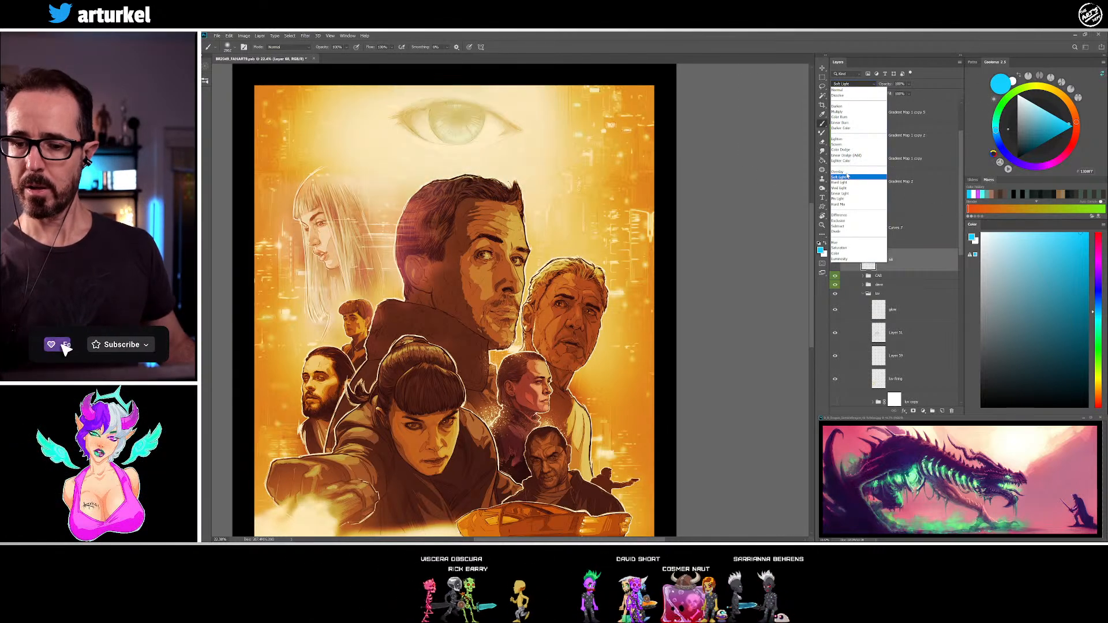
{"action": "left_click", "coordinate": [848, 173]}
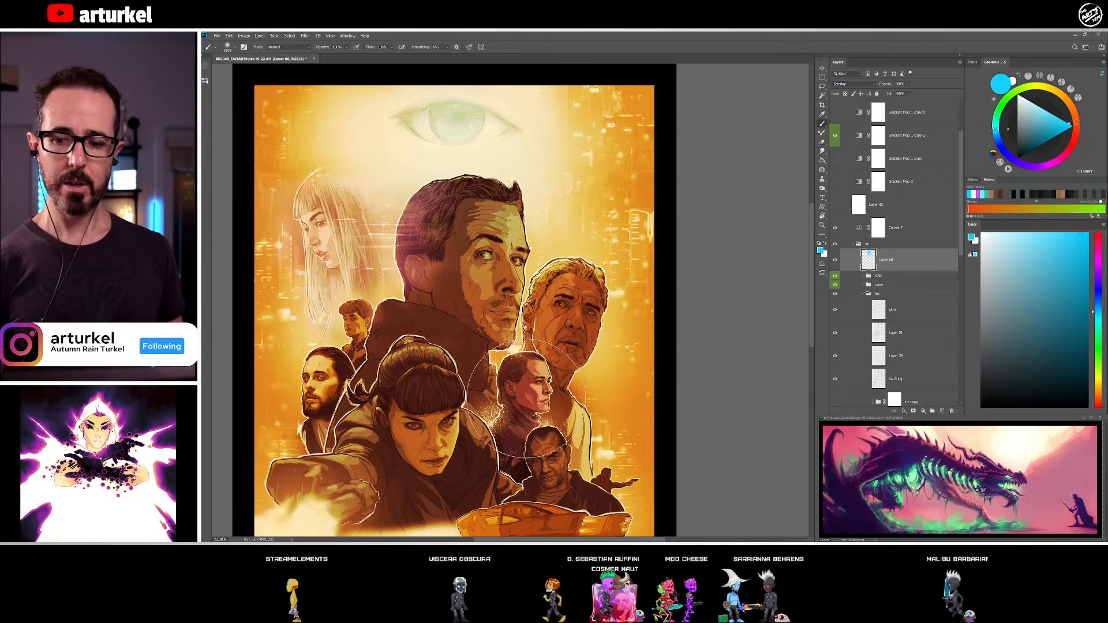
Compare the whole poster with and without the cyan tint over the large eye, and lower the tint layer's fill
{"action": "left_click_drag", "start_coordinate": [641, 431], "coordinate": [673, 391]}
{"action": "key", "text": "ctrl+0"}
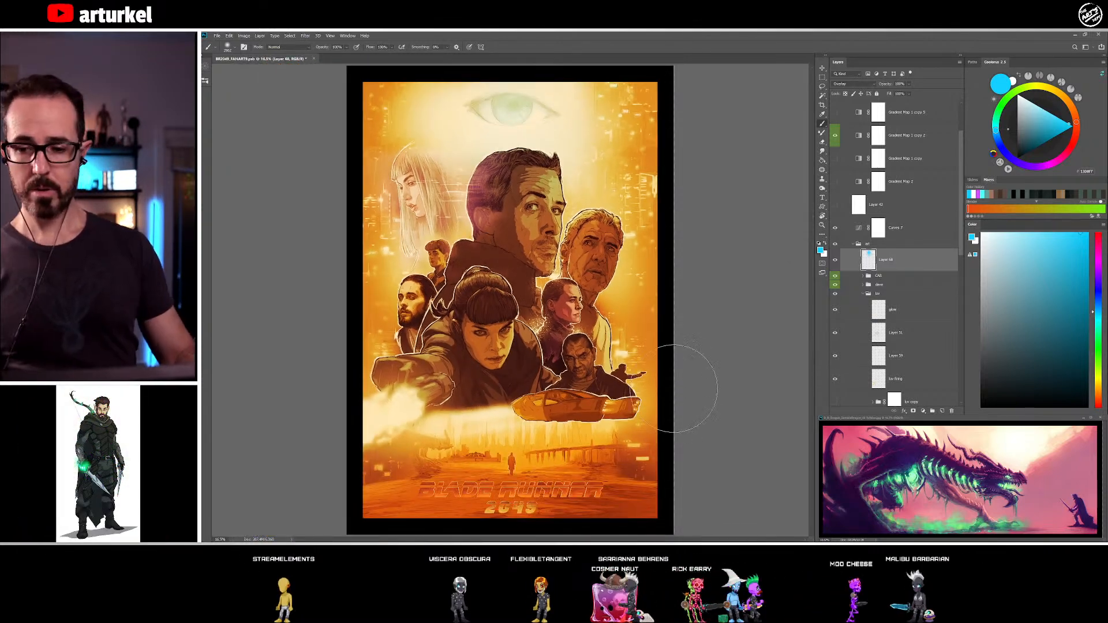
{"action": "left_click", "coordinate": [834, 261]}
{"action": "left_click", "coordinate": [834, 260]}
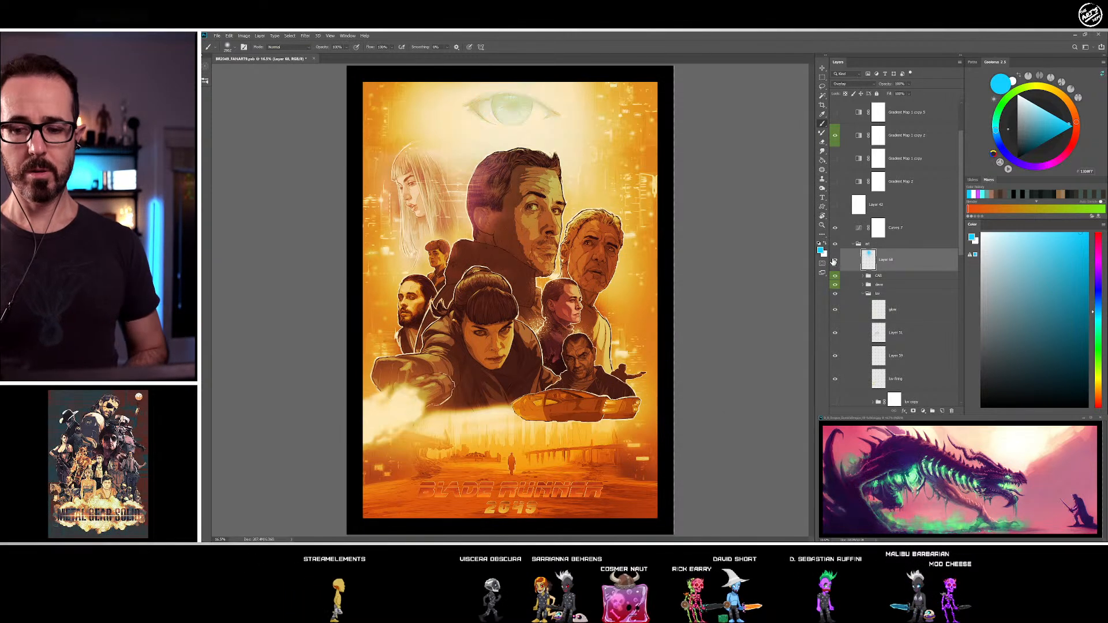
{"action": "left_click", "coordinate": [835, 261]}
{"action": "left_click", "coordinate": [834, 260]}
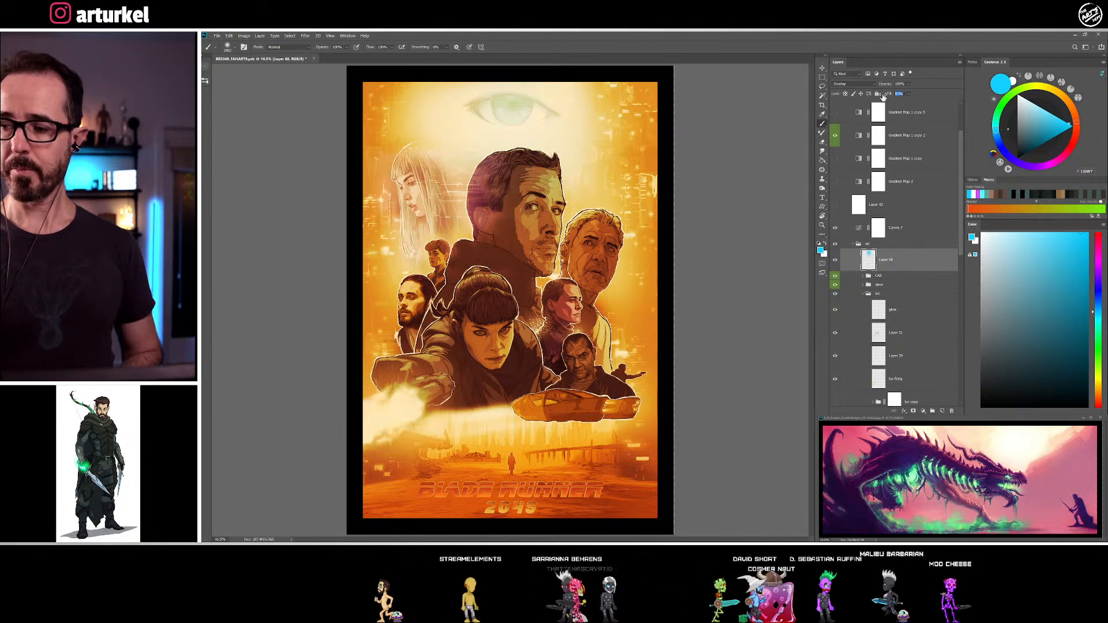
{"action": "left_click_drag", "start_coordinate": [879, 97], "coordinate": [878, 97]}
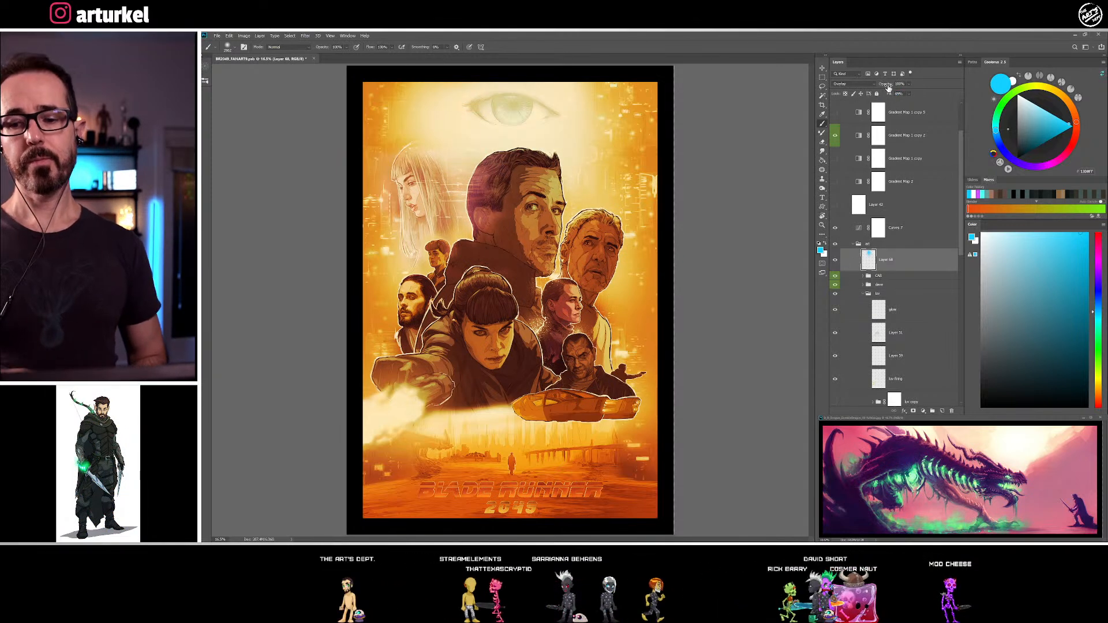
Hide the cyan Overlay tint layer over the large eye and save the poster document
{"action": "left_click", "coordinate": [835, 260]}
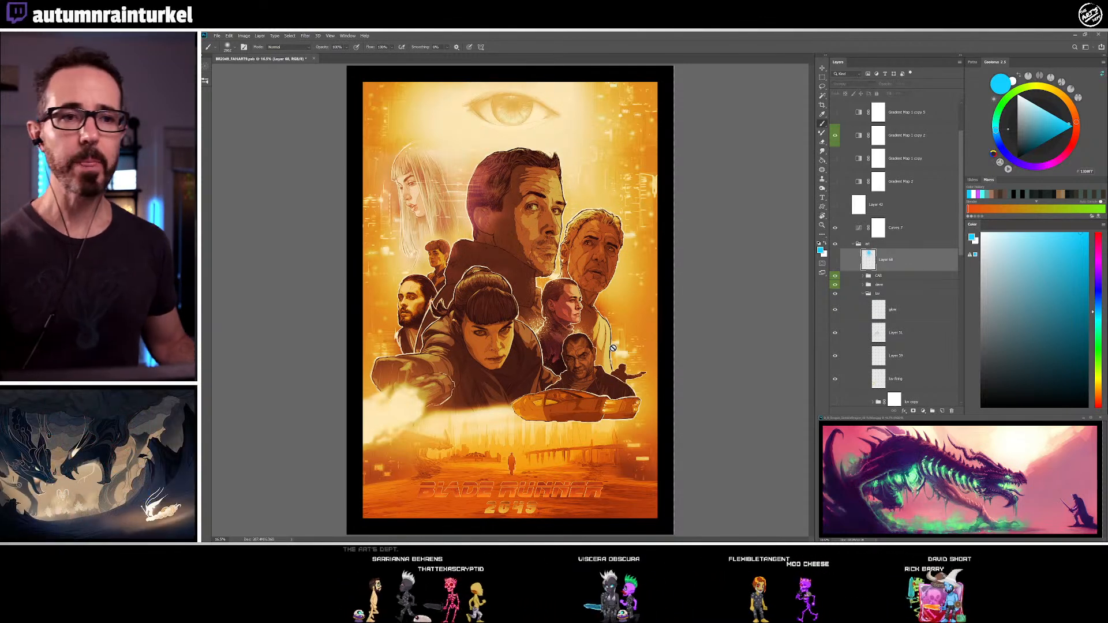
{"action": "left_click", "coordinate": [218, 37]}
{"action": "left_click", "coordinate": [232, 104]}
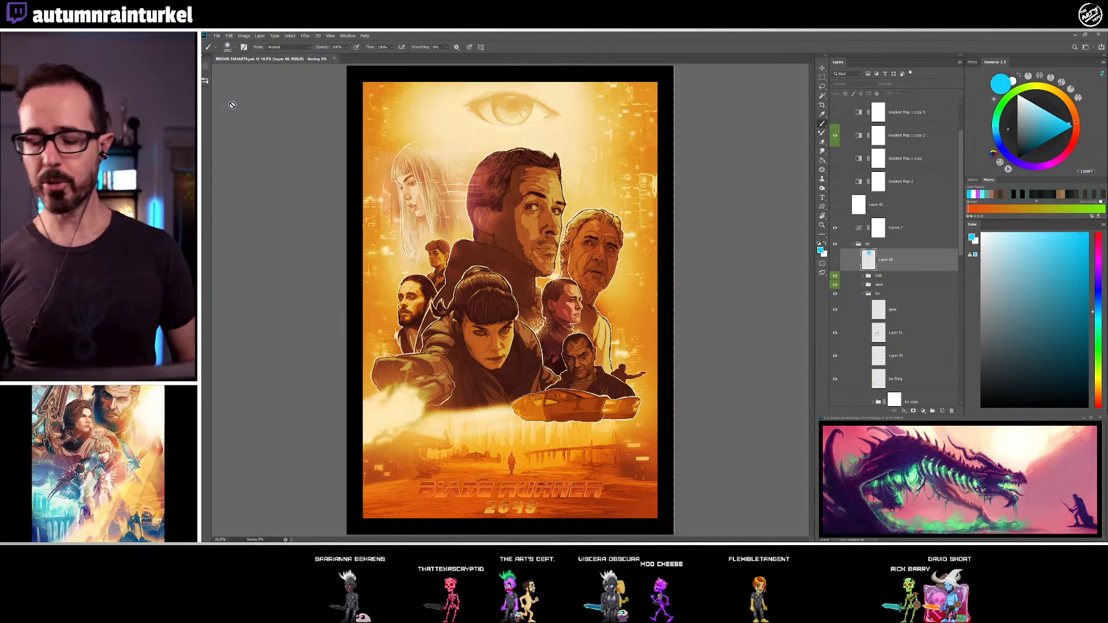